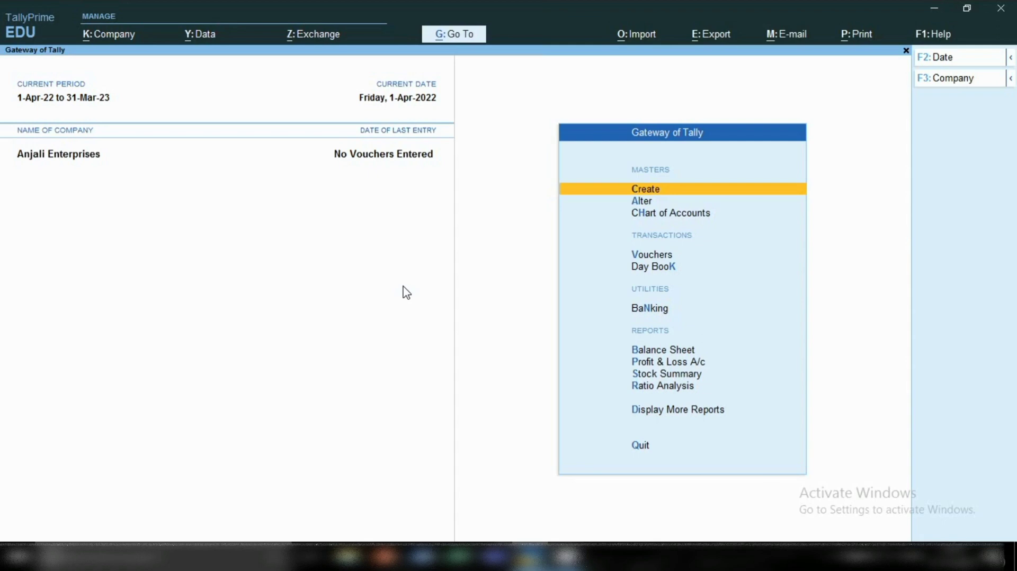
Start a new Receipt voucher and change its voucher mode to Double Entry.
key(v)
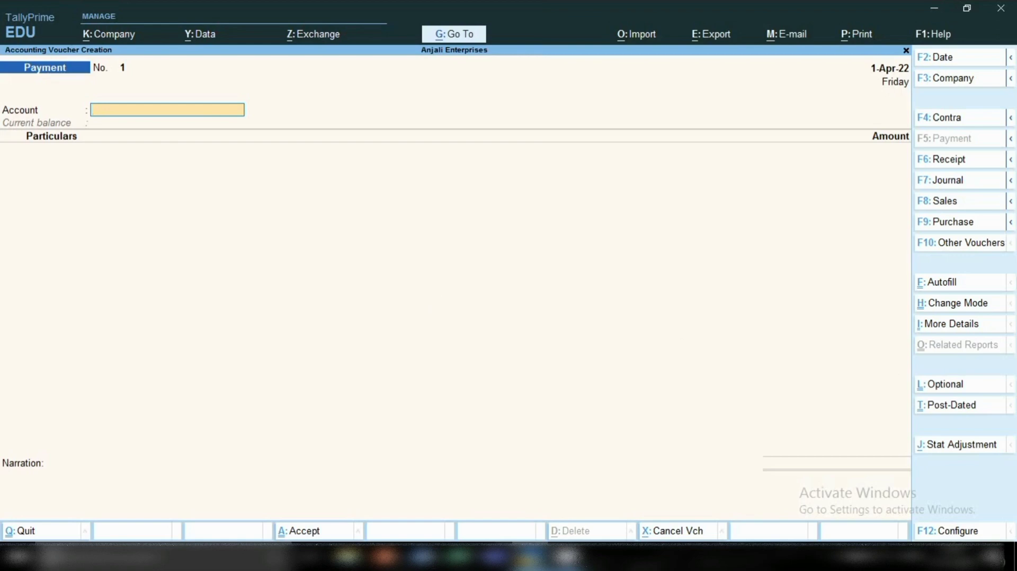
click(964, 161)
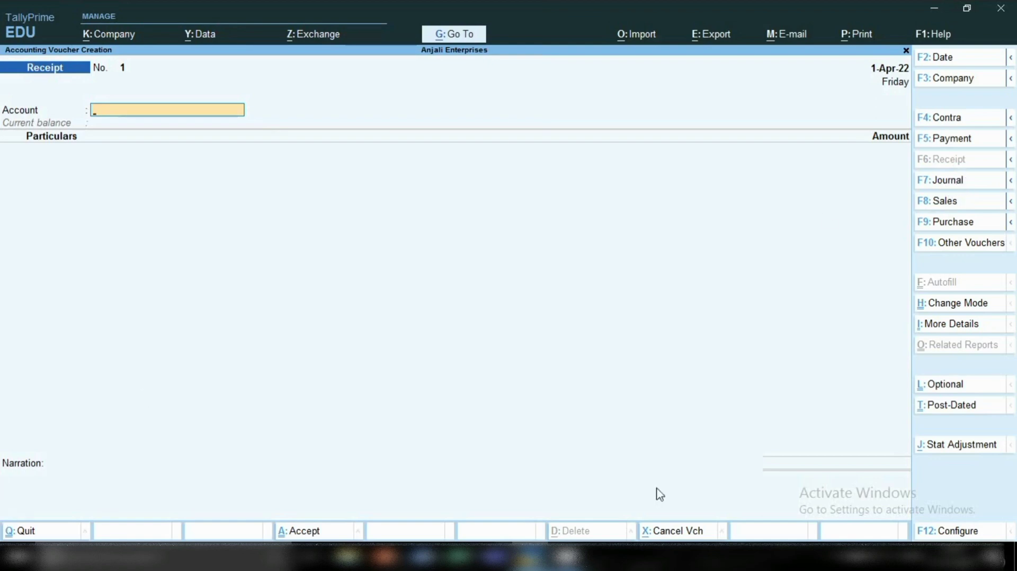
click(952, 308)
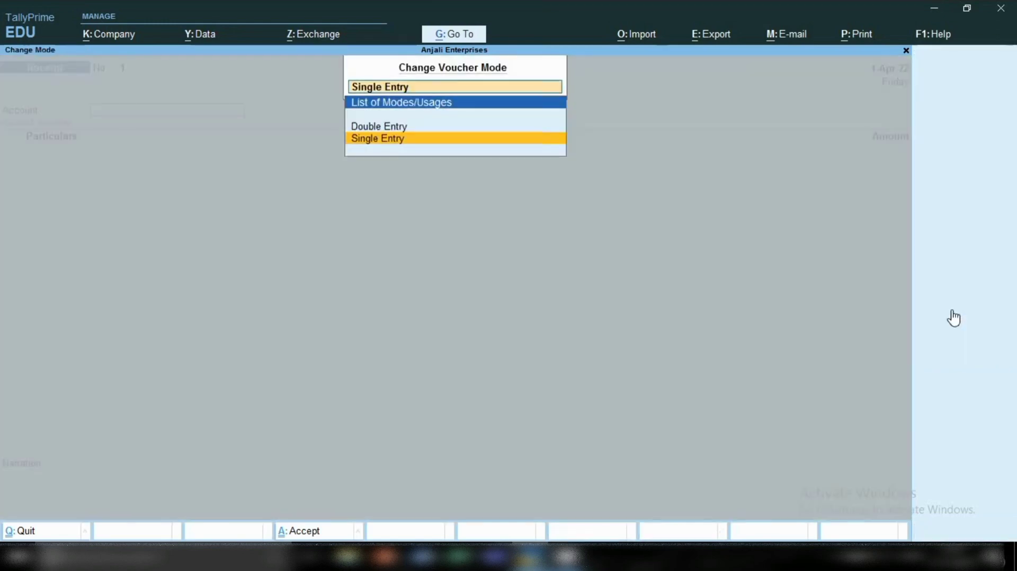
key(Up)
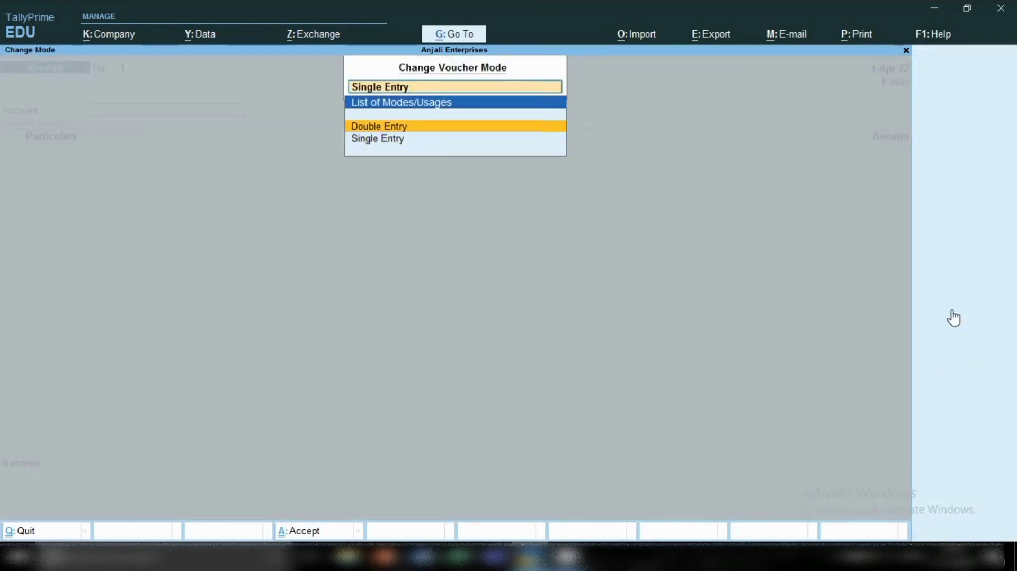
key(Return)
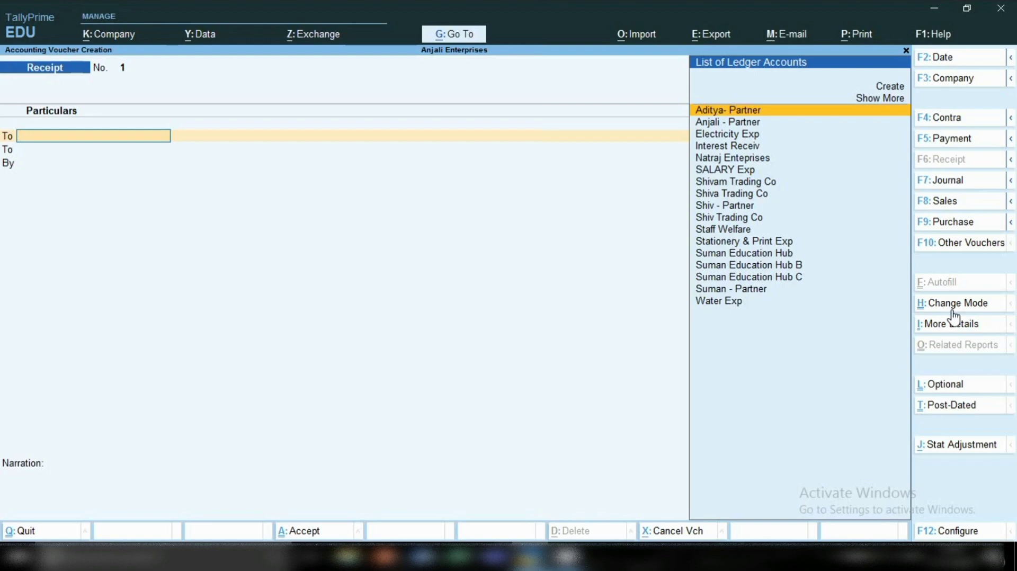
Credit 50,000 to the first partner's ledger in the ledger list on the receipt's opening line.
key(Return)
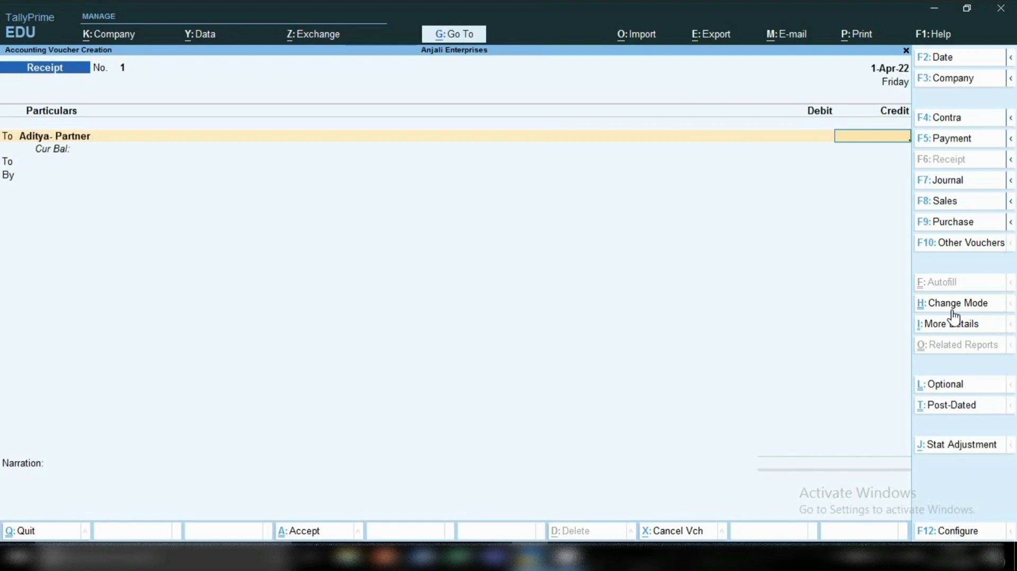
text(5)
text(0,)
text(00)
text(00)
key(Return)
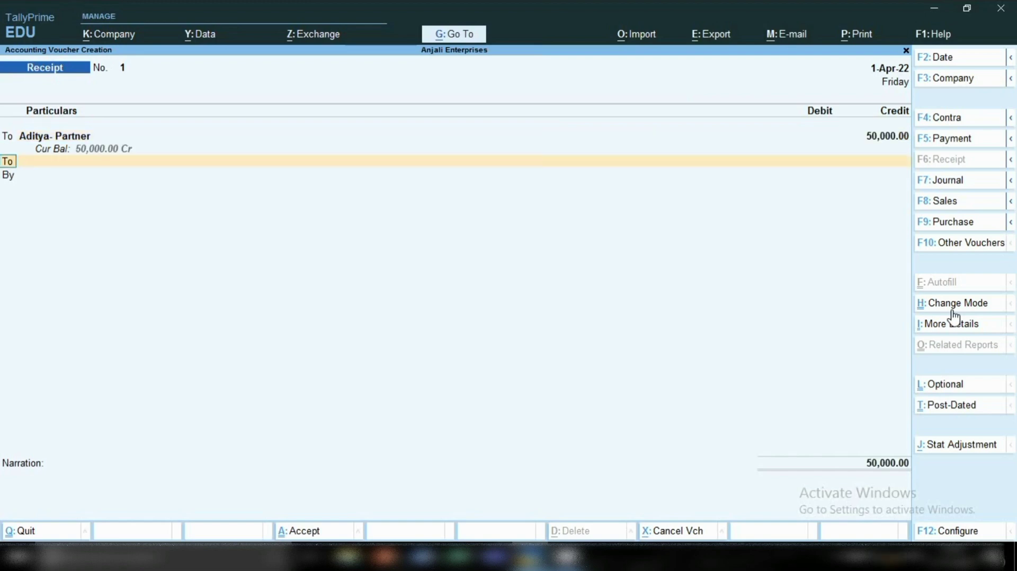
Debit Cash with 50,000 as the balancing entry and save the first partner's receipt without a narration.
text(b)
key(Return)
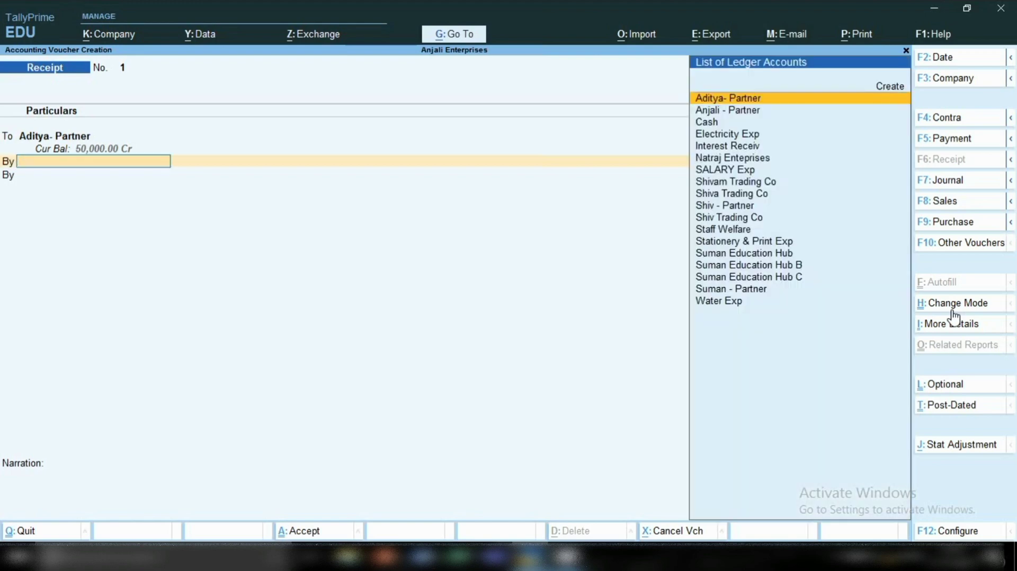
text(C)
key(Return)
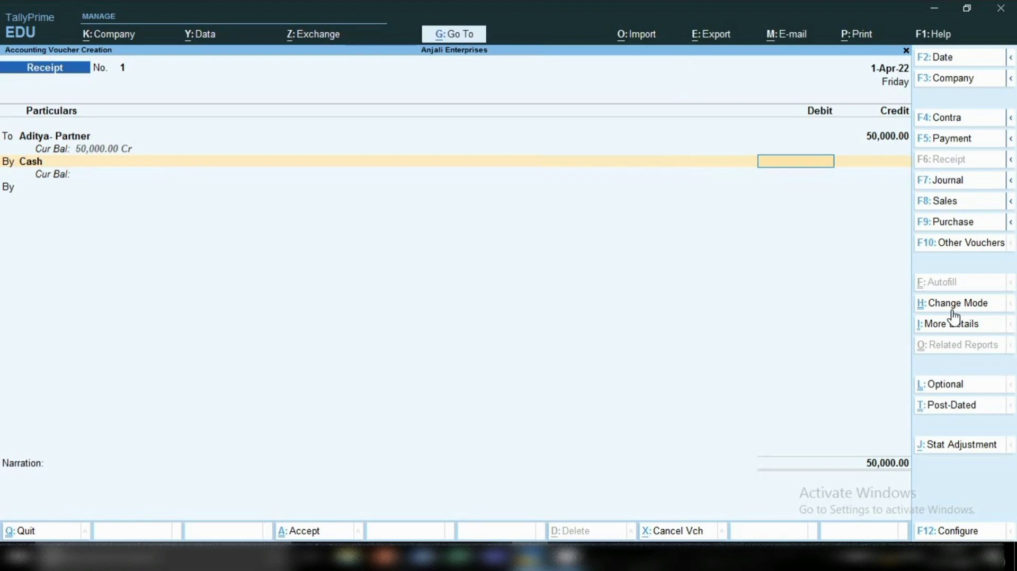
text(50,)
text(00)
text(00)
key(Return)
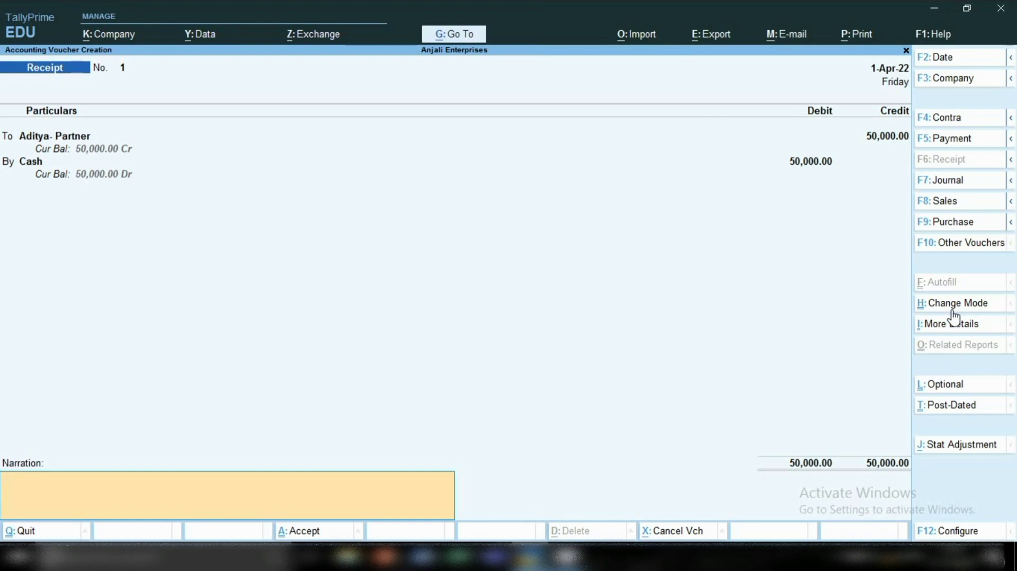
key(Return)
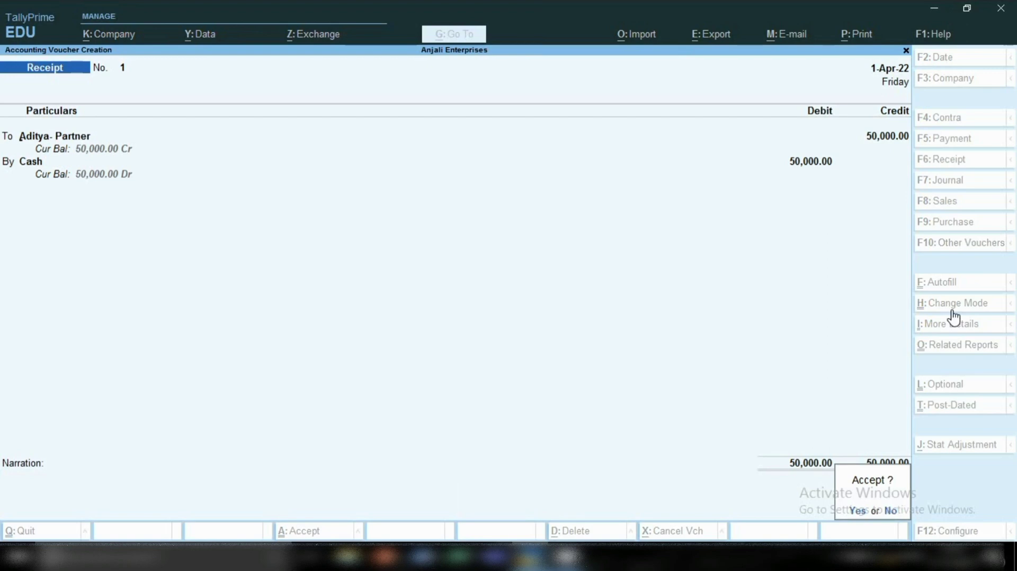
key(Return)
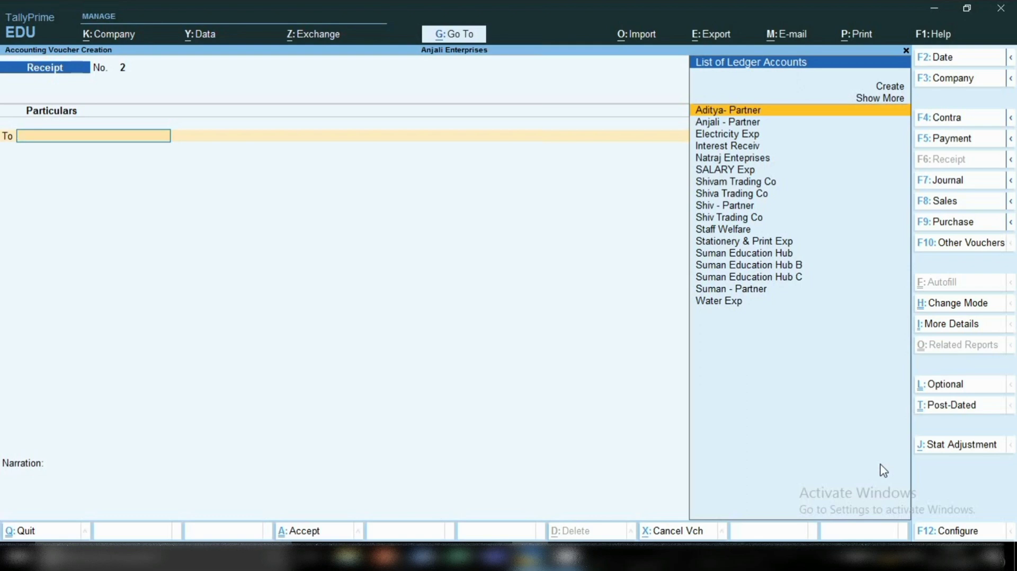
Credit 70,000 to the second partner's ledger in the ledger list on receipt voucher 2.
key(XF86MonBrightnessDown)
key(Down)
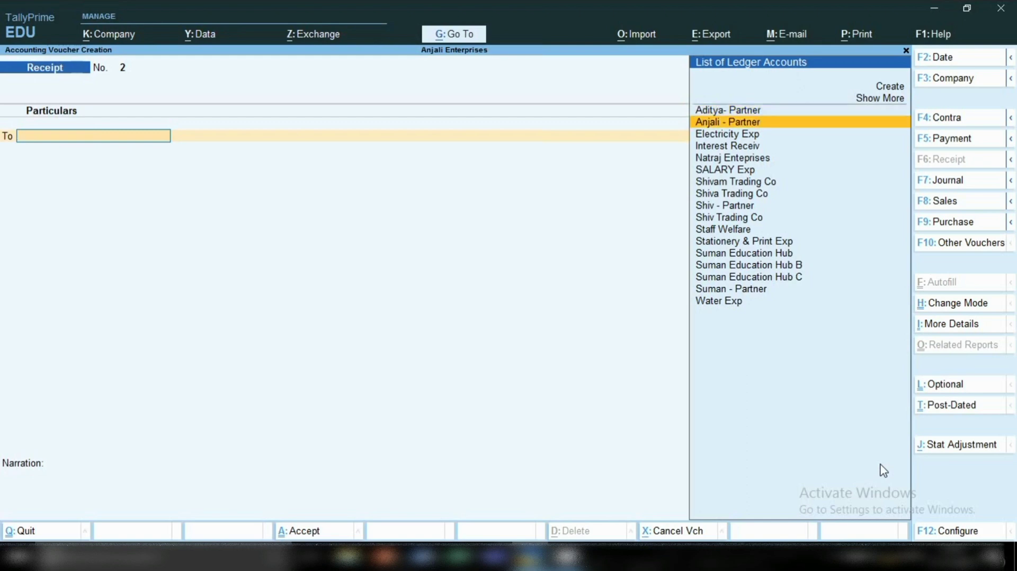
key(Return)
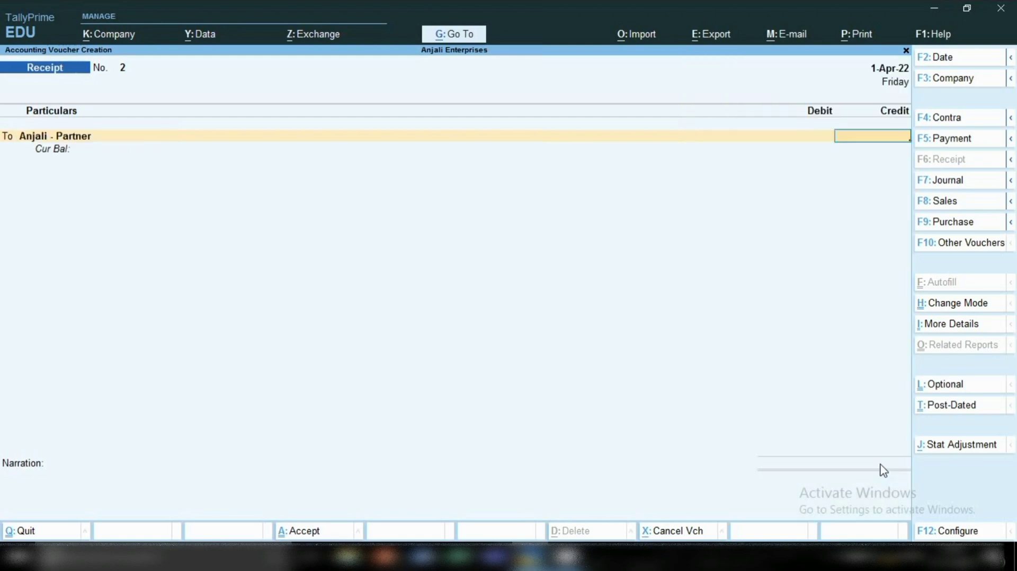
text(70000)
key(Return)
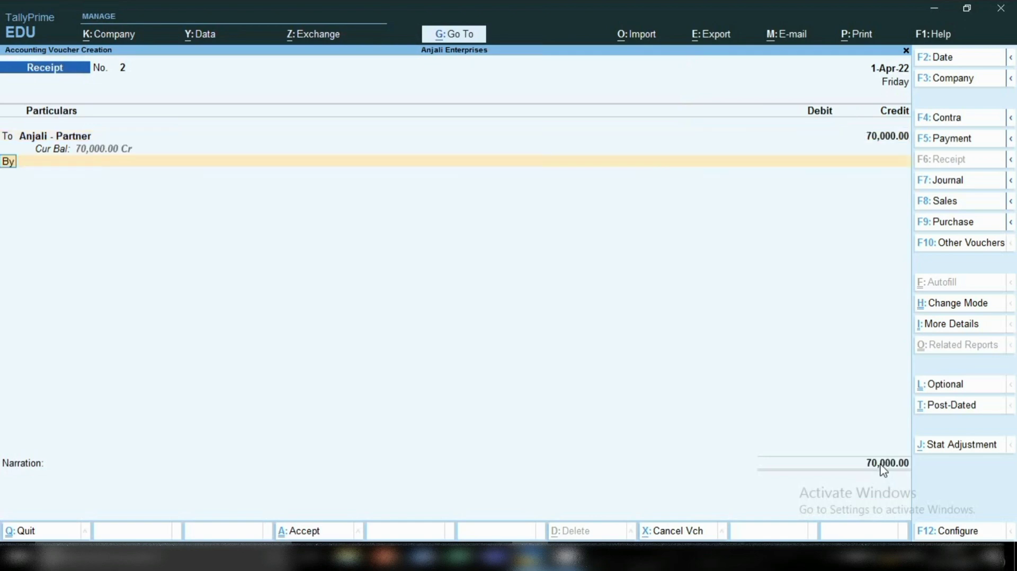
Debit Cash with 70,000 and save the second partner's receipt without a narration.
key(Return)
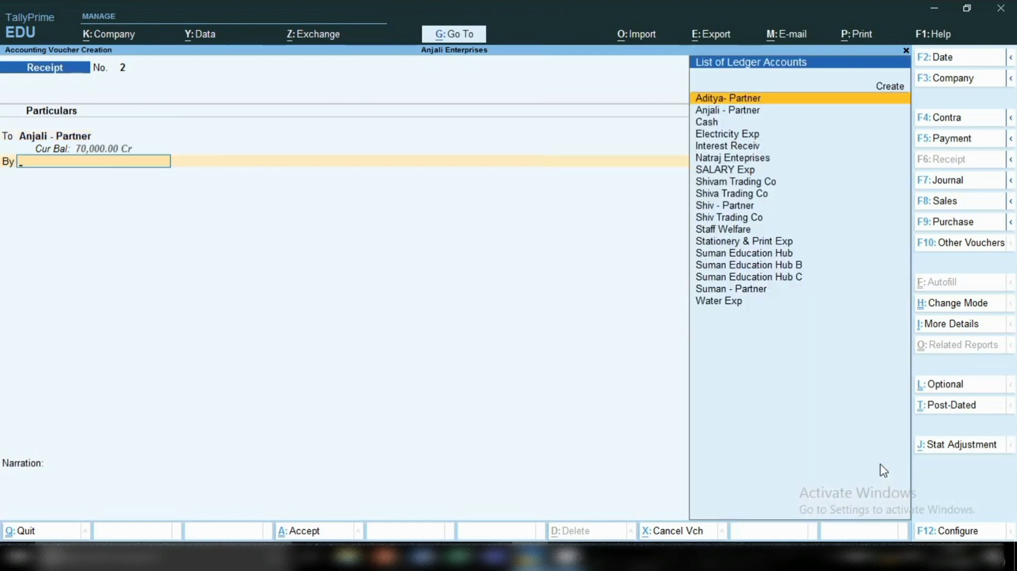
text(Cas)
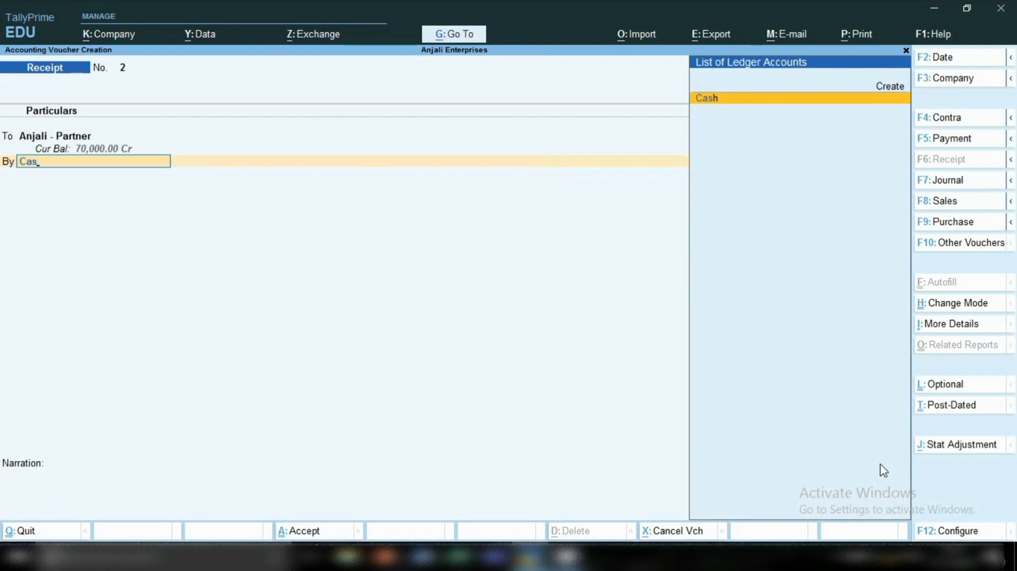
key(Return)
key(Return)
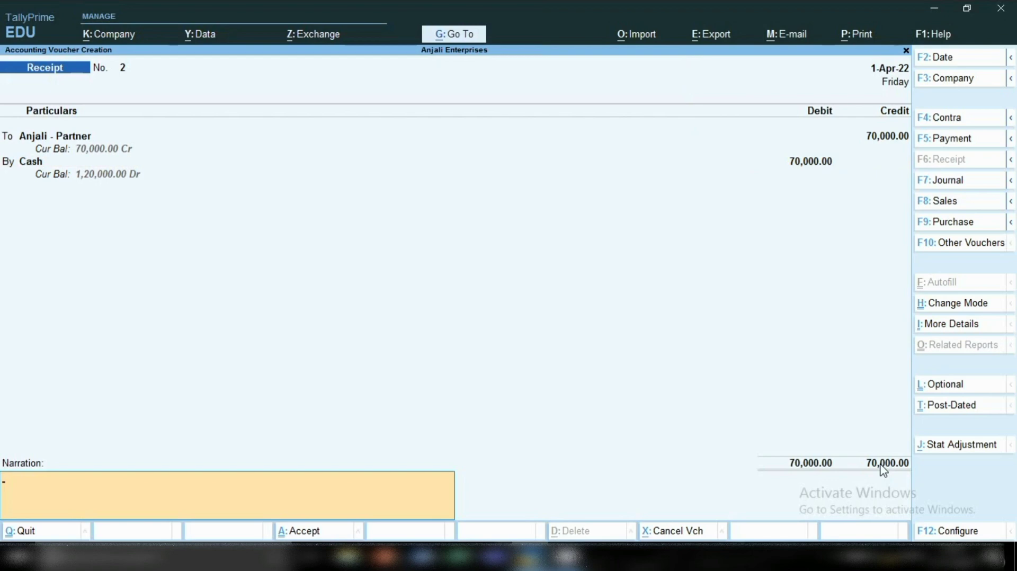
key(Return)
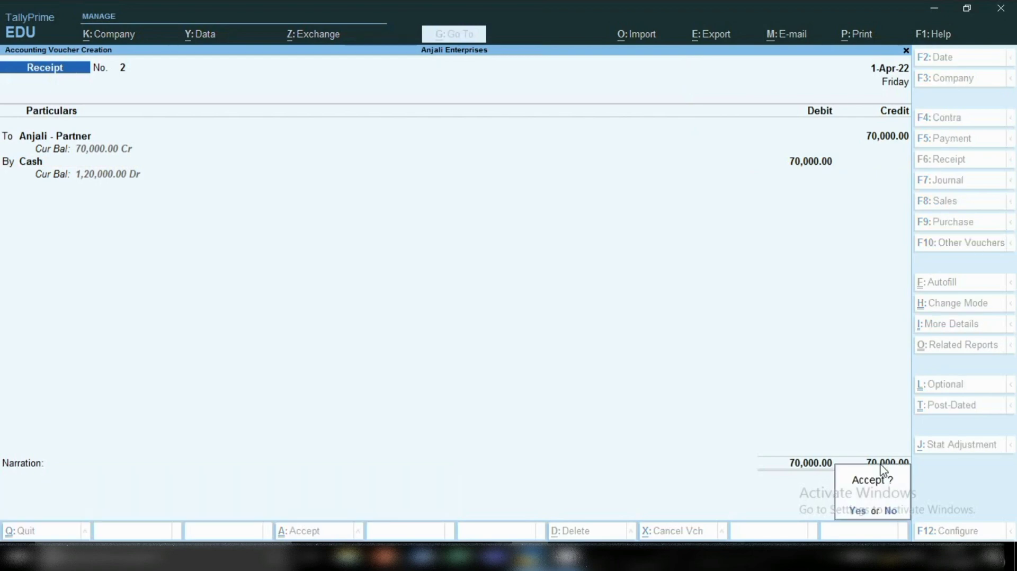
key(Return)
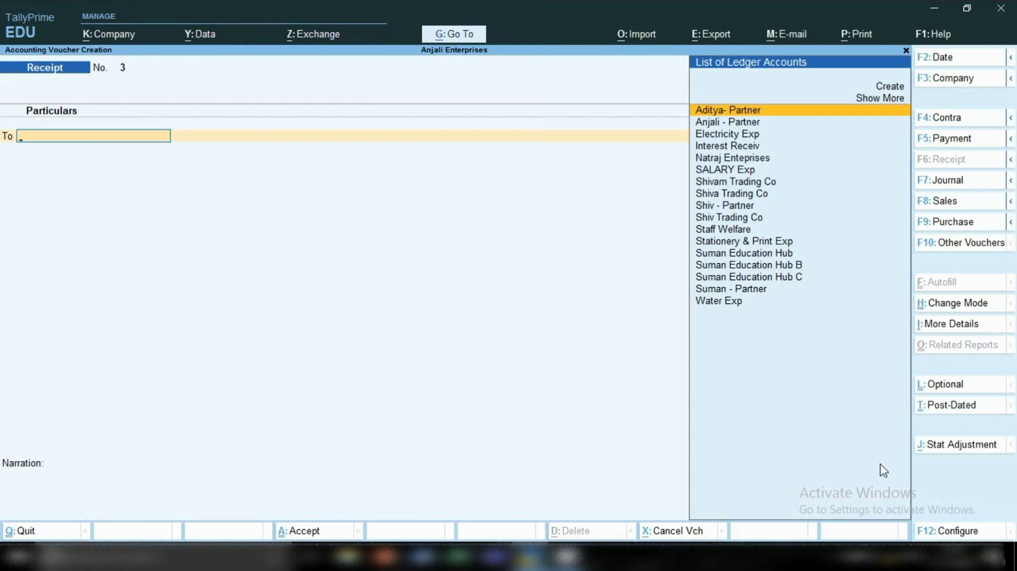
Credit 1,00,000 to the last partner's ledger in the ledger list on receipt voucher 3.
text(Su)
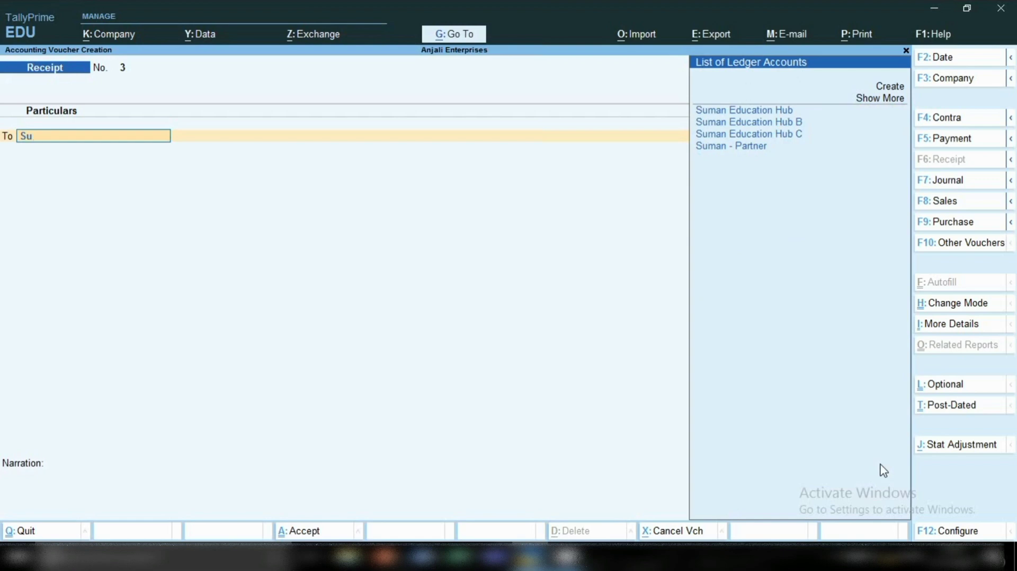
key(Down)
key(Down)
key(Down)
key(Down)
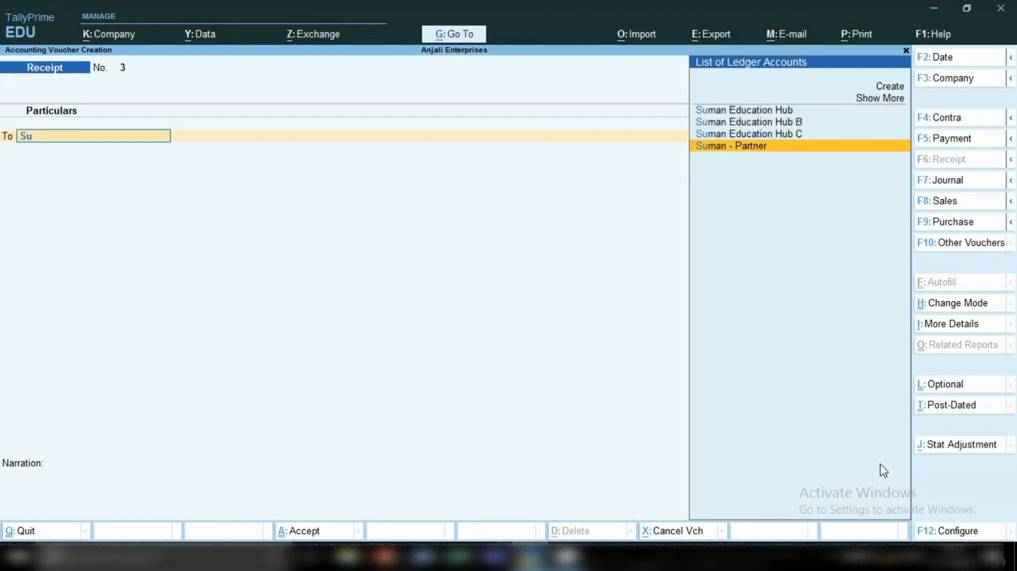
key(Return)
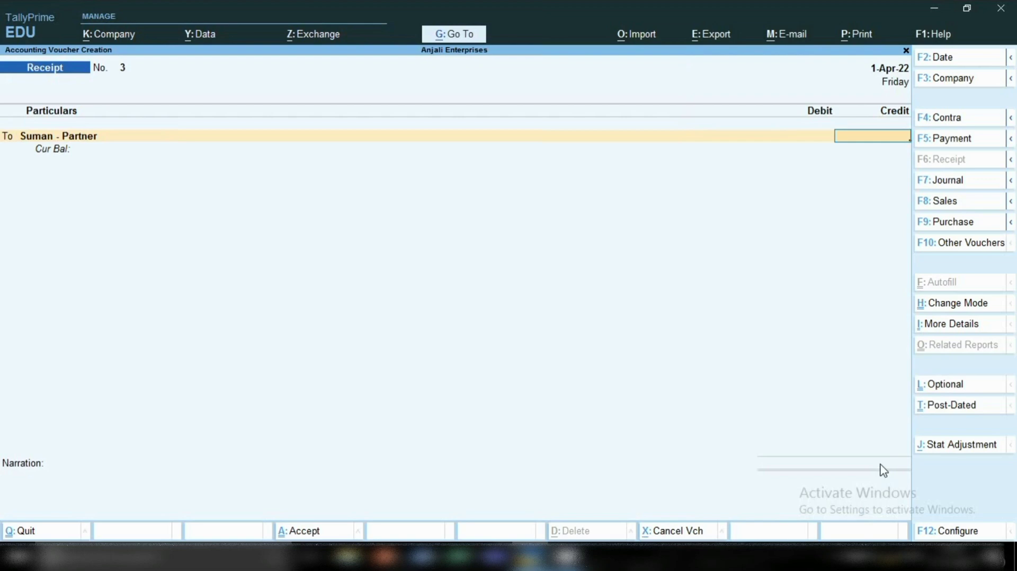
text(100000)
key(Return)
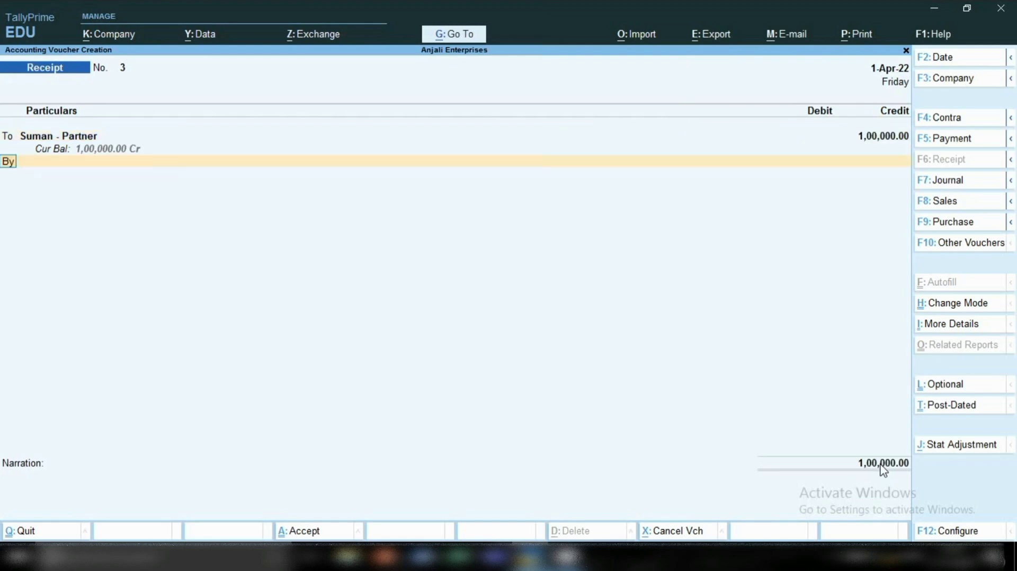
Debit Cash with 1,00,000 and save the last partner's receipt without a narration.
text(C)
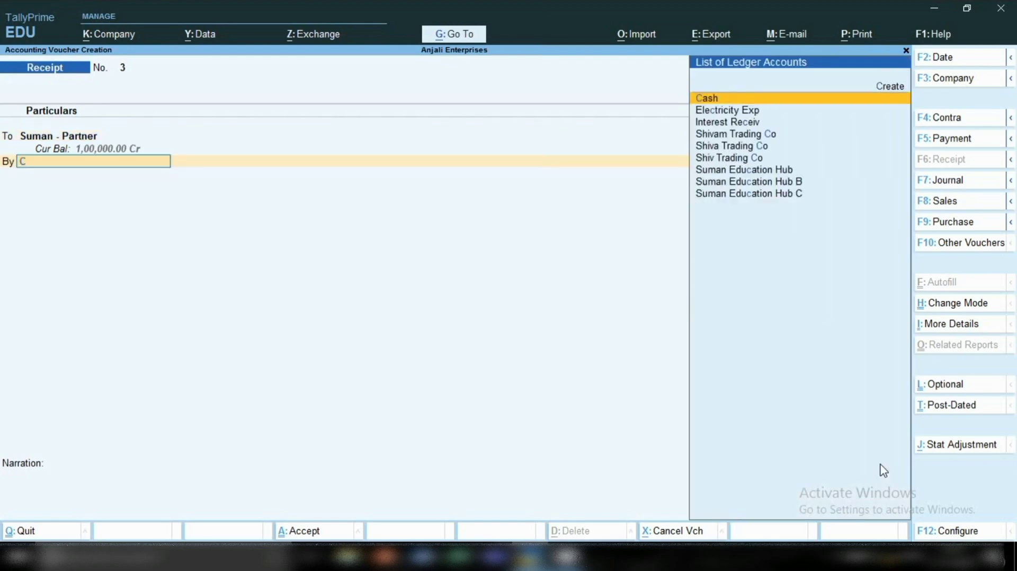
key(Return)
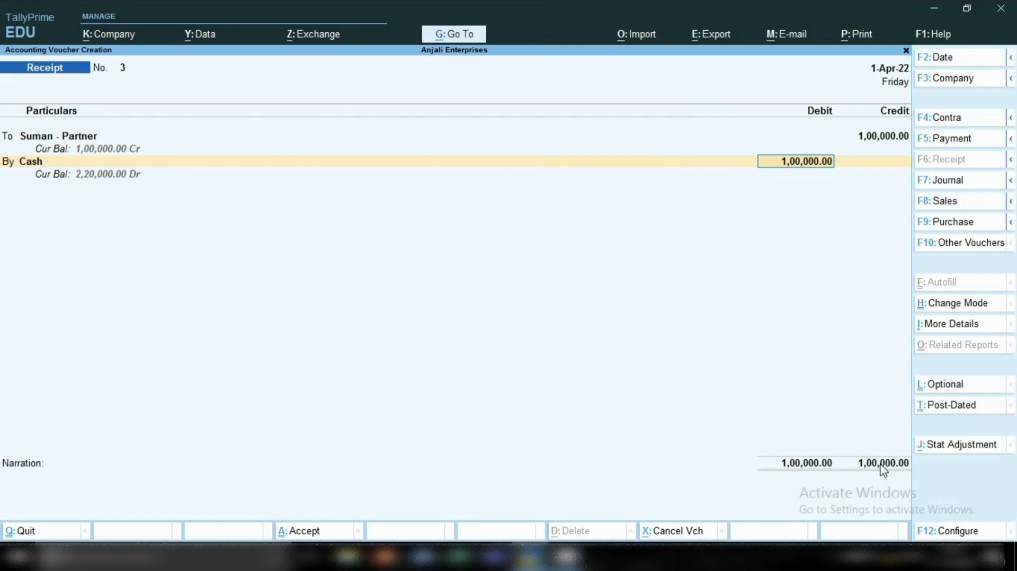
key(Return)
key(Return)
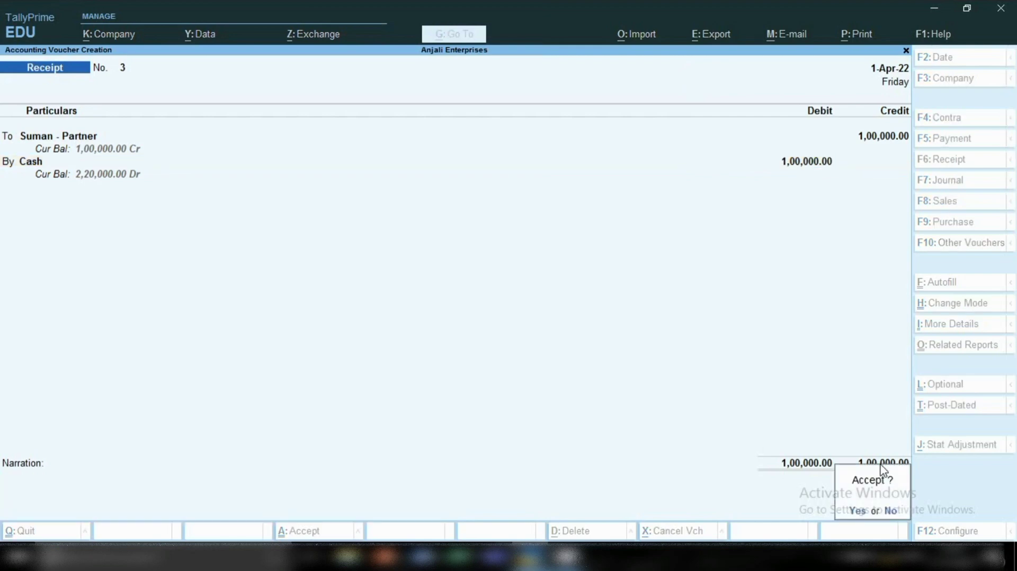
key(Return)
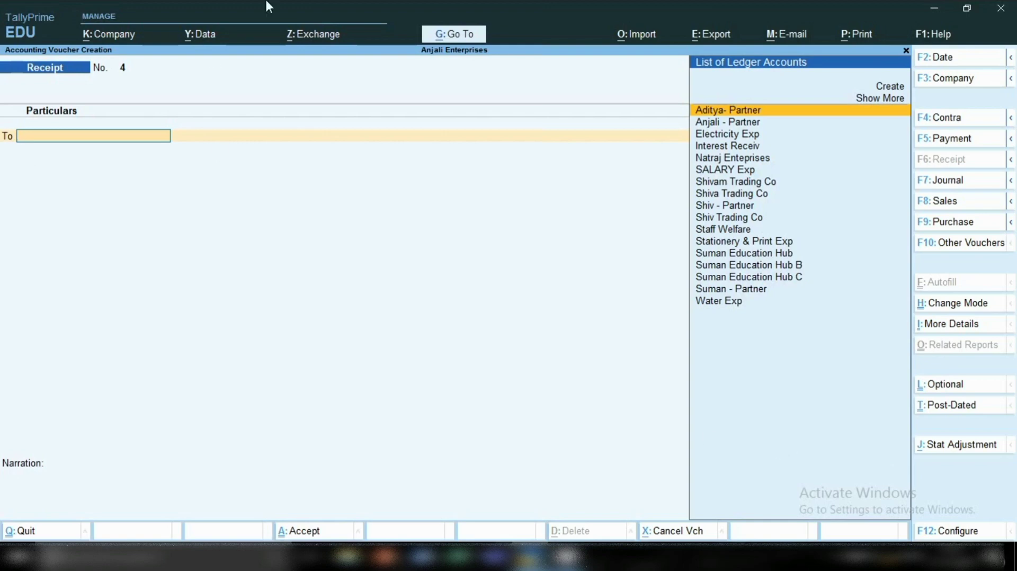
Open the Balance Sheet report and drill down into the Capital Account group summary.
click(458, 39)
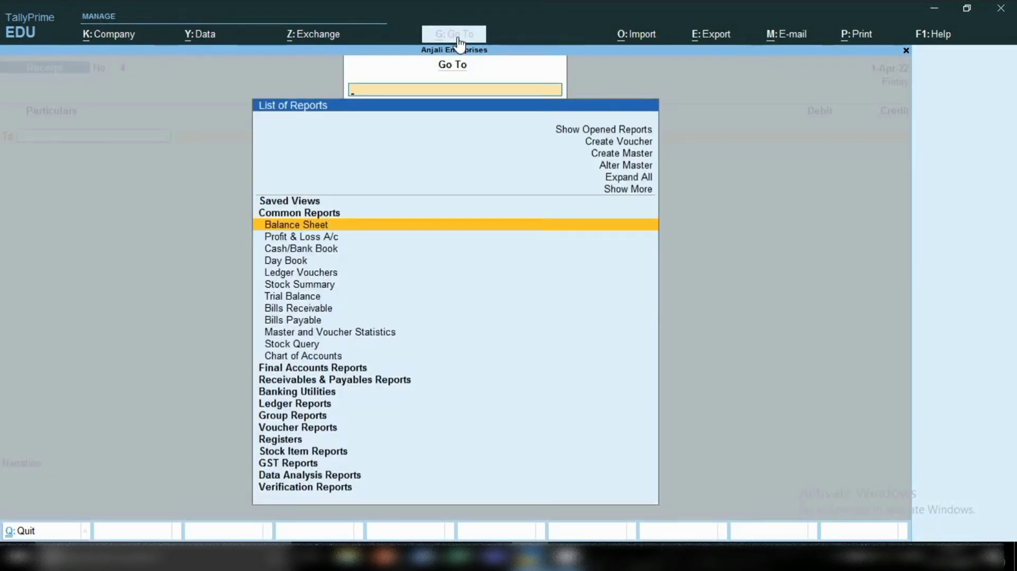
key(Return)
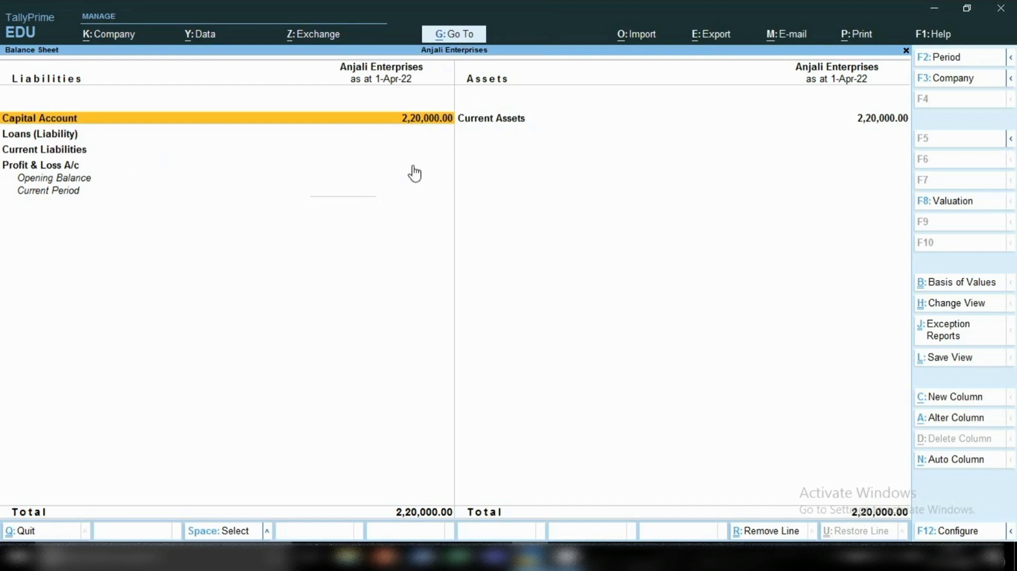
key(Return)
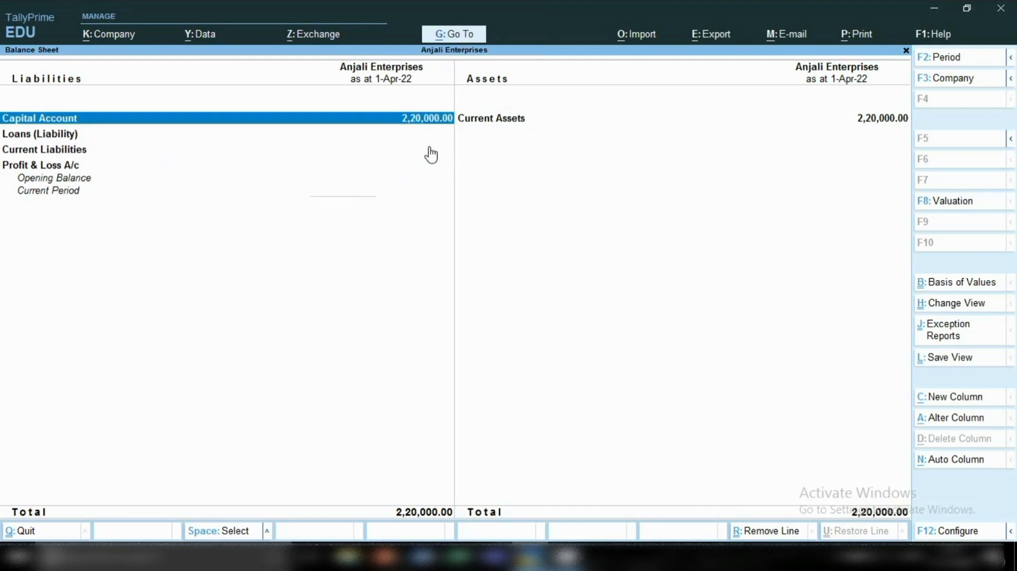
key(Return)
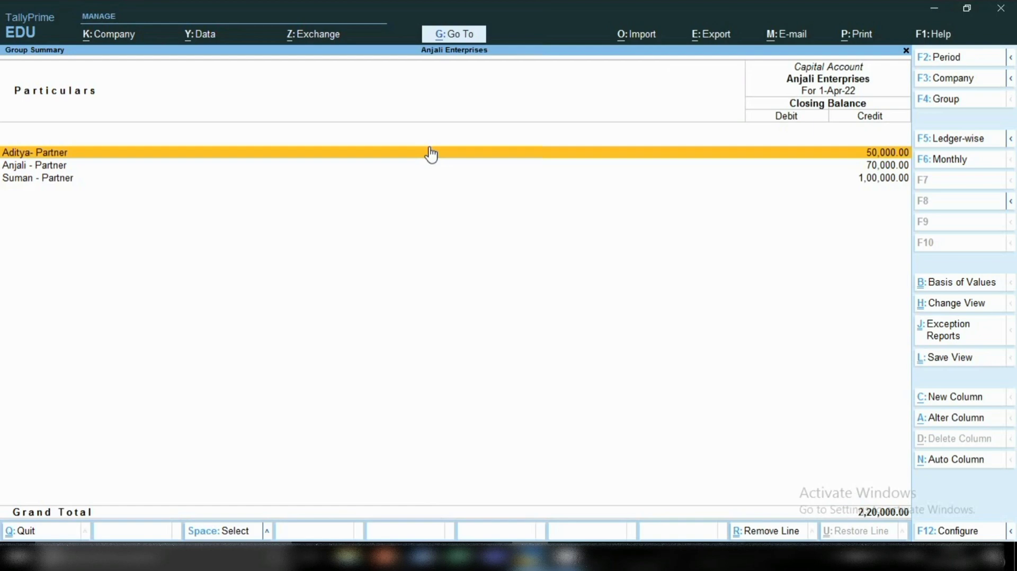
Mark the first two partners' rows in the Capital Account summary for review.
click(431, 154)
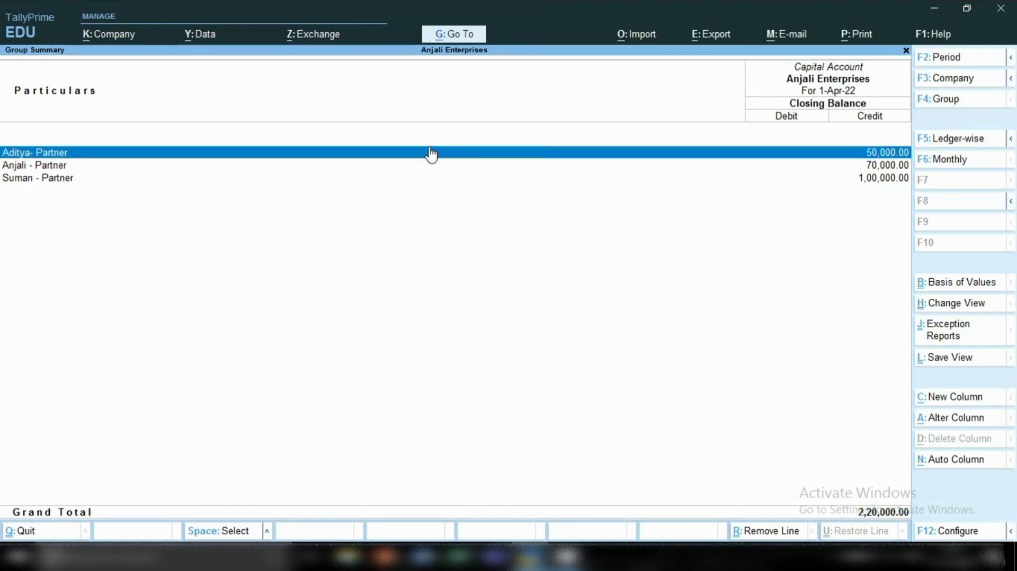
key(Down)
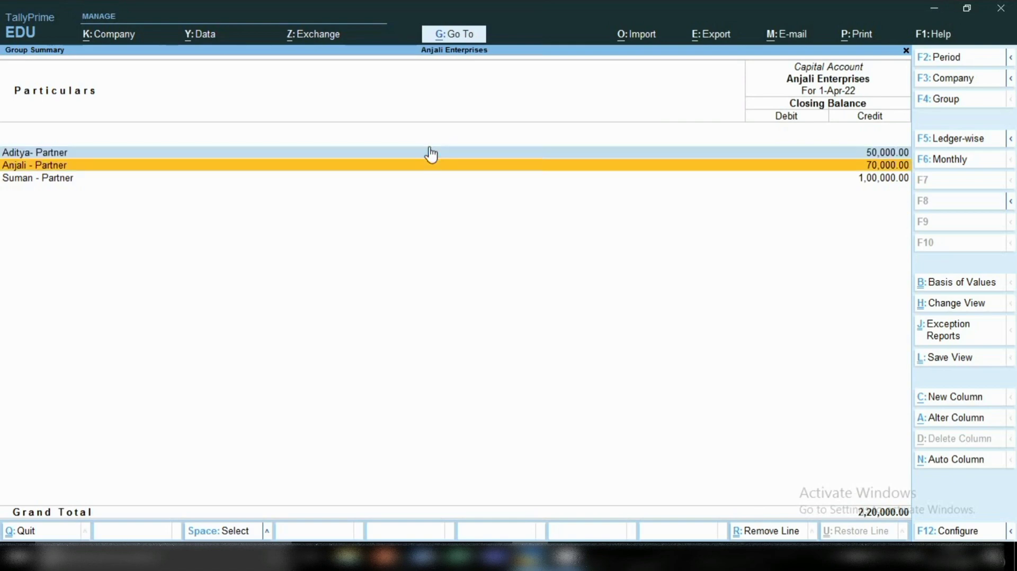
key(Return)
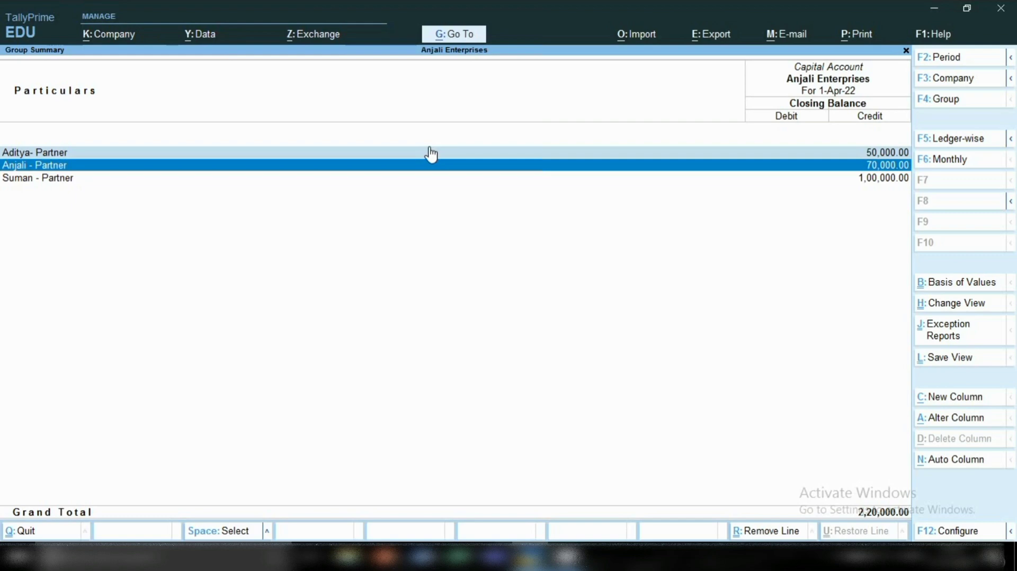
Mark the last partner's row in the Capital Account summary for review.
key(Down)
key(space)
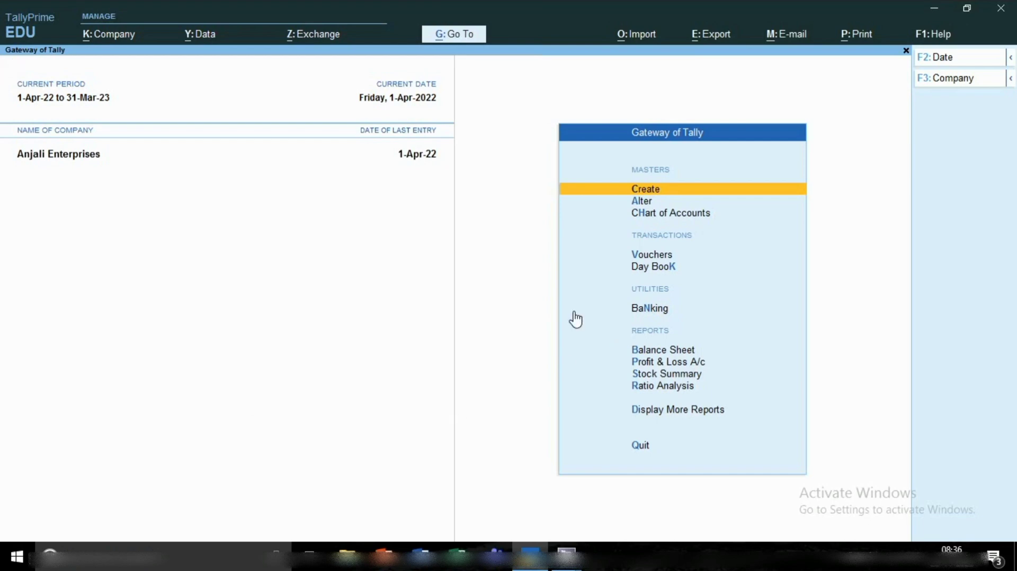
Start a purchase voucher with supplier invoice number 1254 dated 1-Apr-22.
key(v)
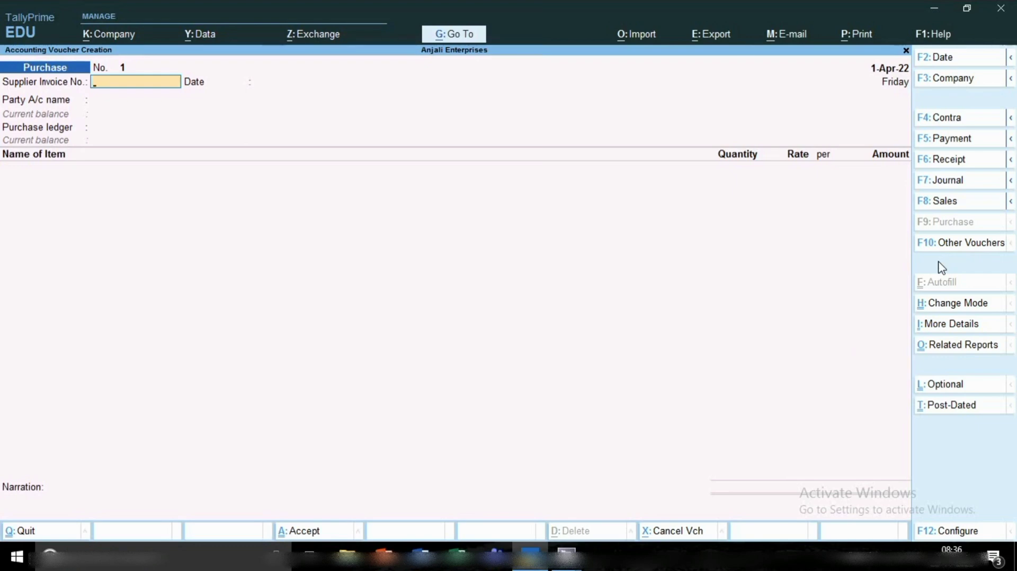
key(F2)
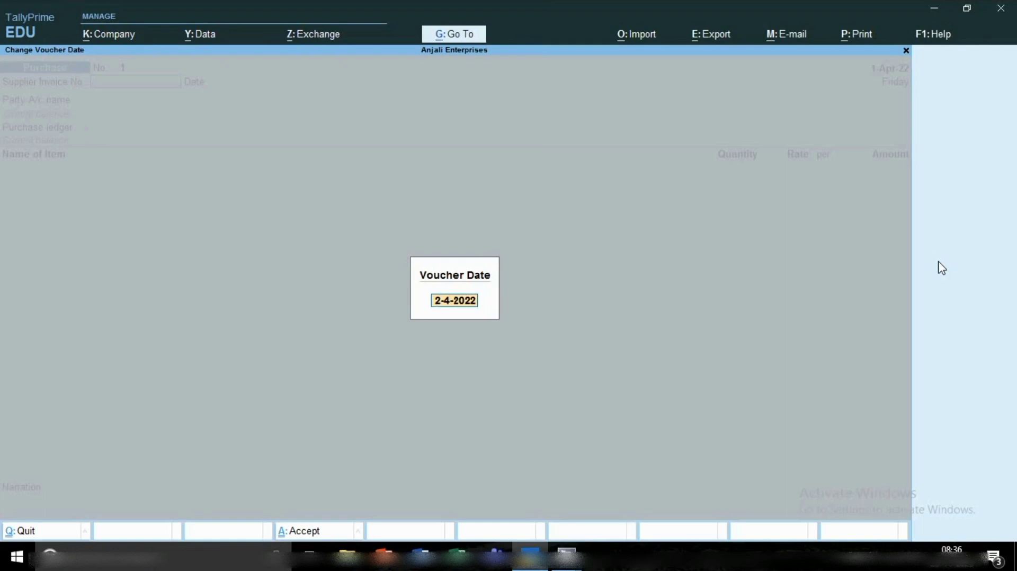
key(Escape)
key(Escape)
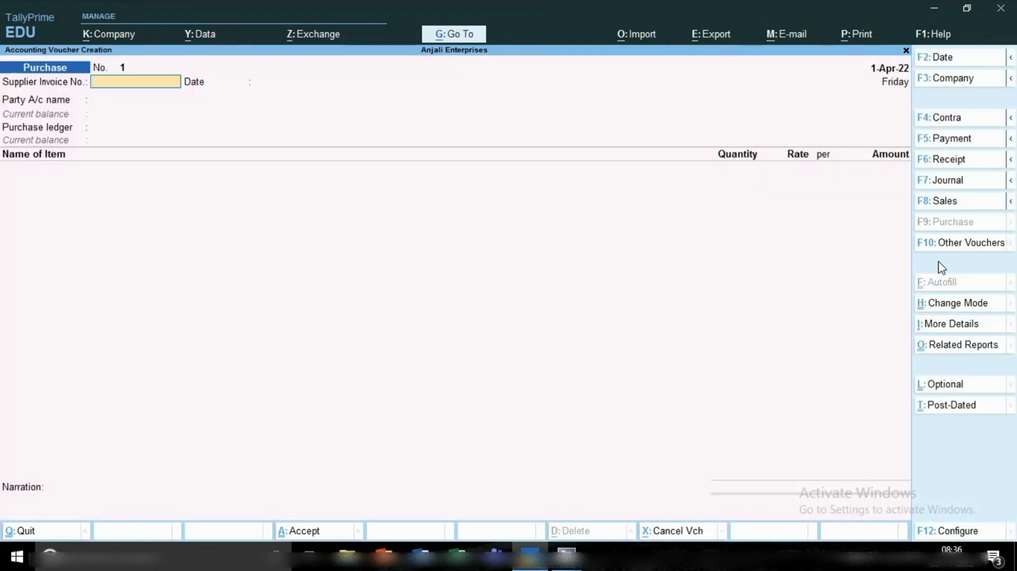
text(1254)
key(Return)
key(Return)
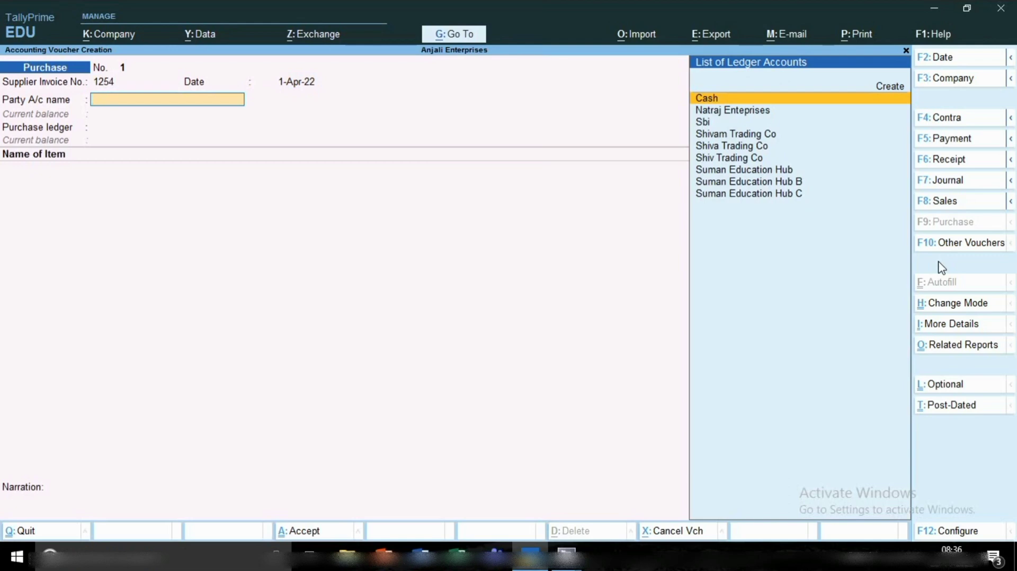
Choose Cash as the party account and leave all receipt details blank.
key(Return)
key(Return)
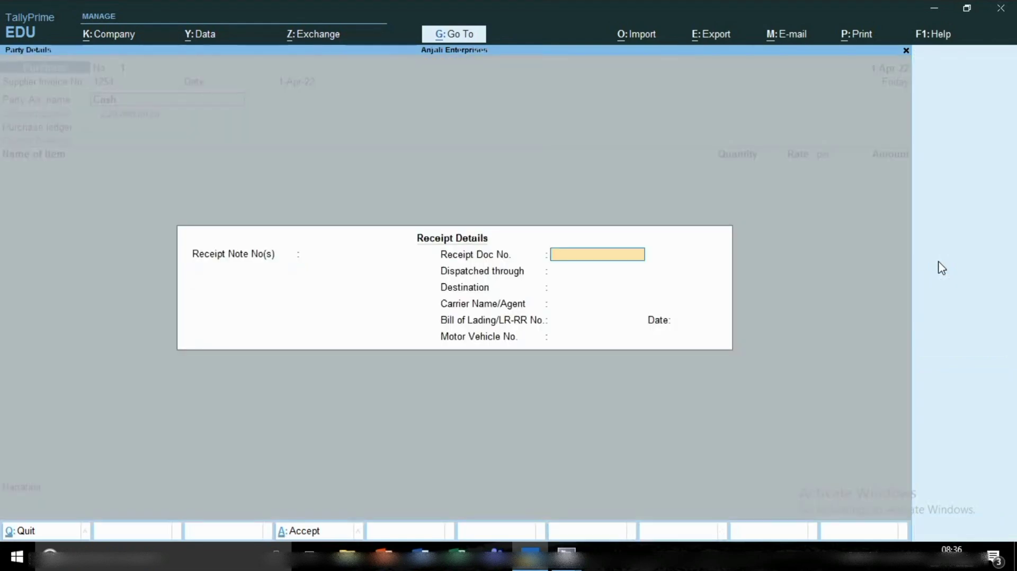
key(Return)
key(Return)
key(Return)
key(Return)
key(Return)
key(Return)
key(Return)
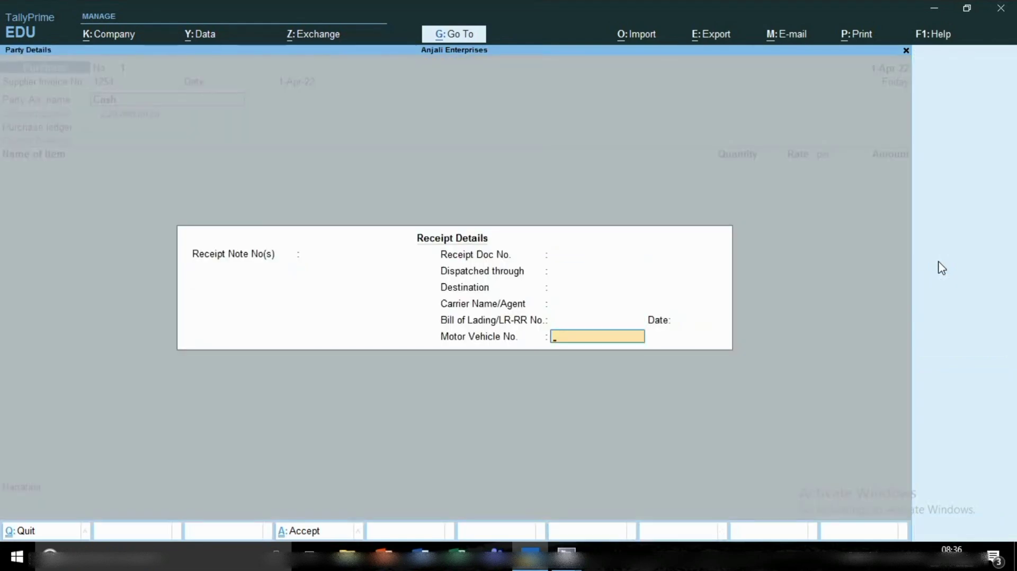
key(Return)
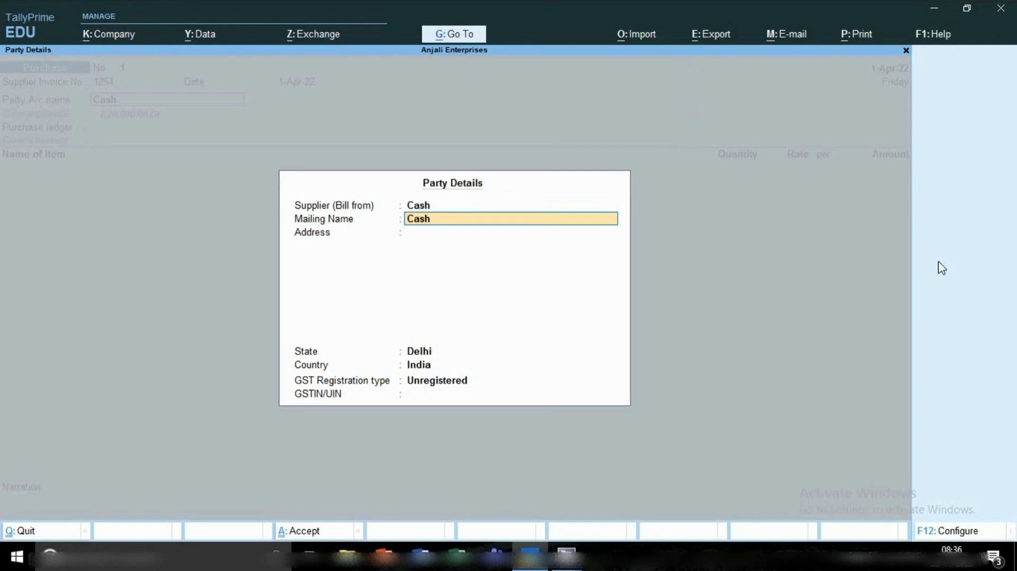
Configure the party details to provide separate buyer and consignee details, keeping the other options as they are.
key(BackSpace)
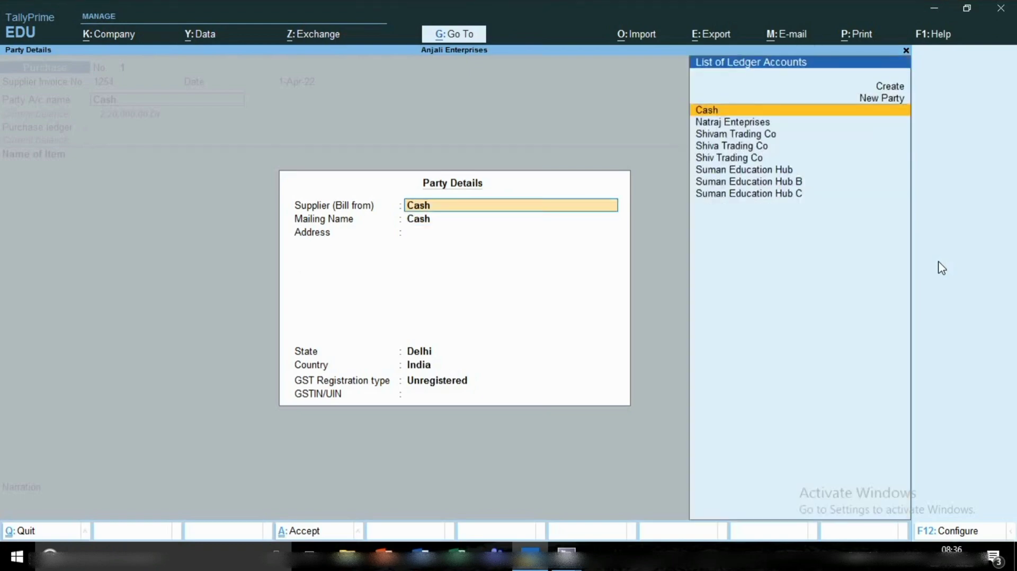
click(935, 530)
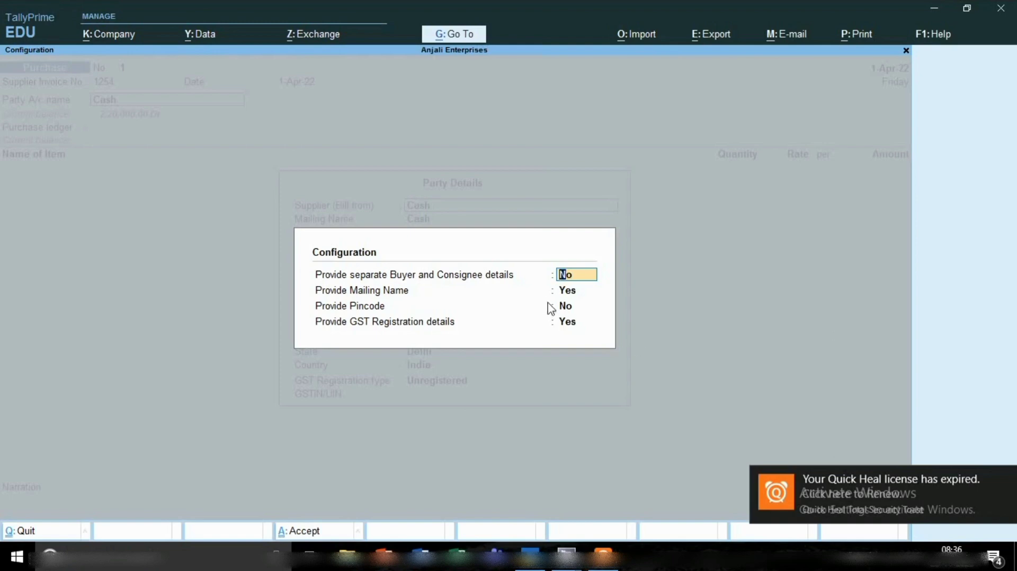
click(1004, 480)
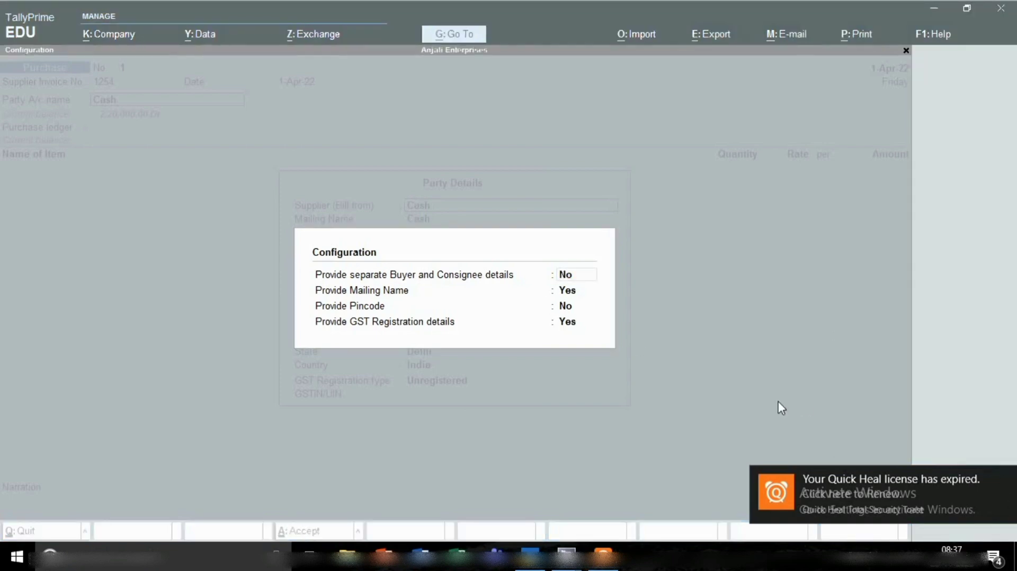
mouse_move(995, 479)
click(665, 358)
text(y)
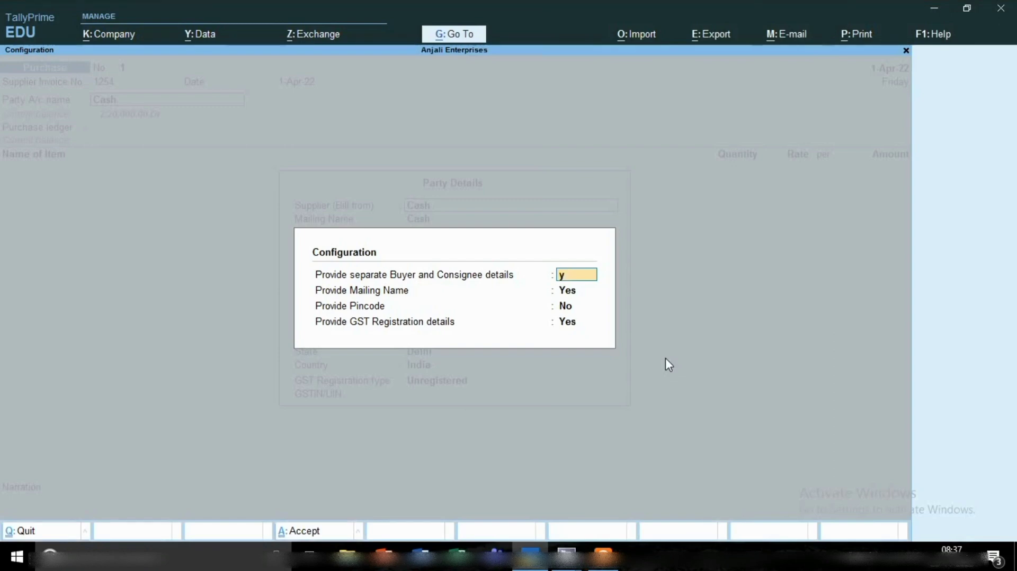
key(Return)
key(Return)
key(Return)
key(Return)
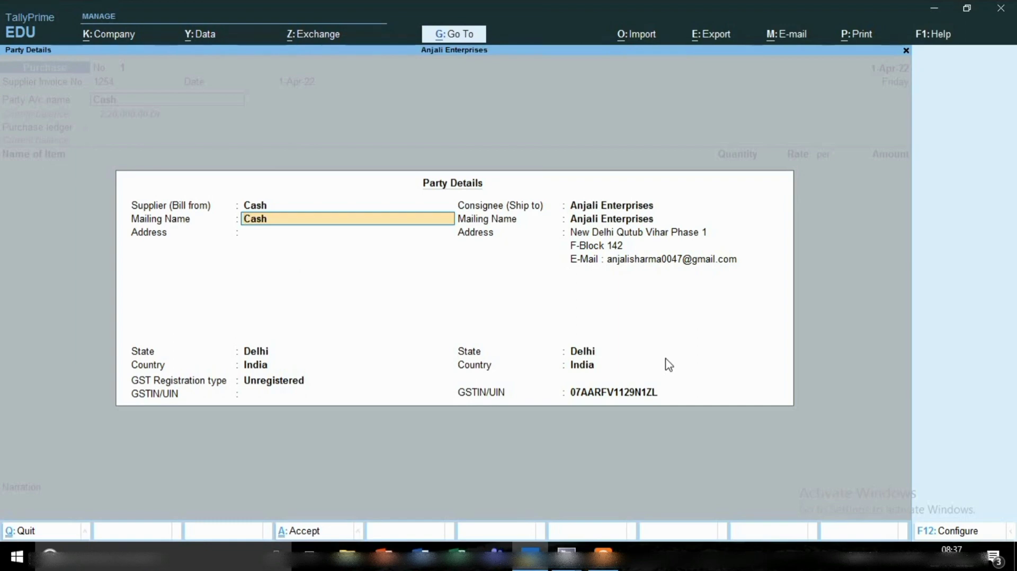
Enter Ramesh Trading Co as a new supplier party and use the same mailing name.
key(BackSpace)
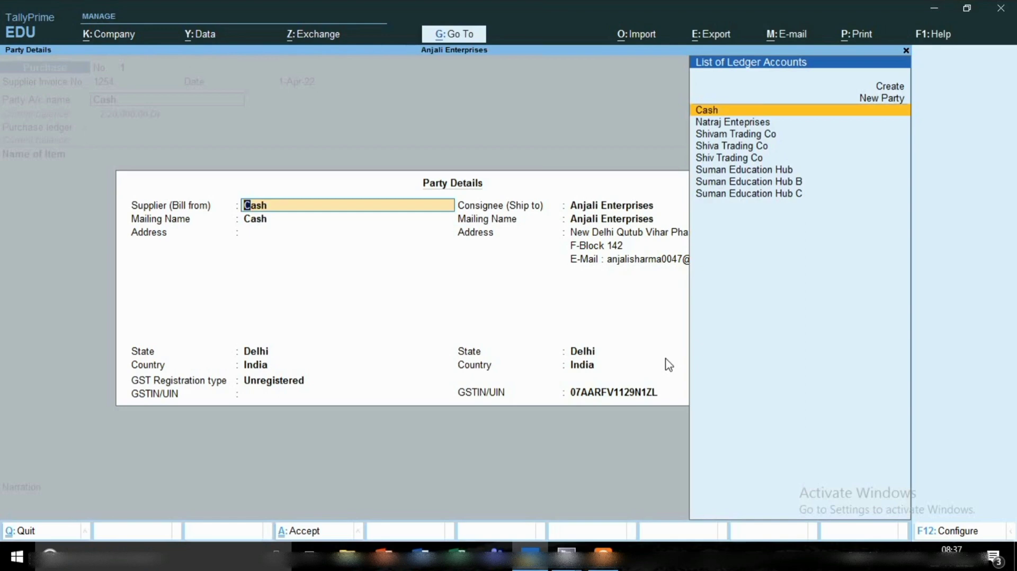
text(Ra)
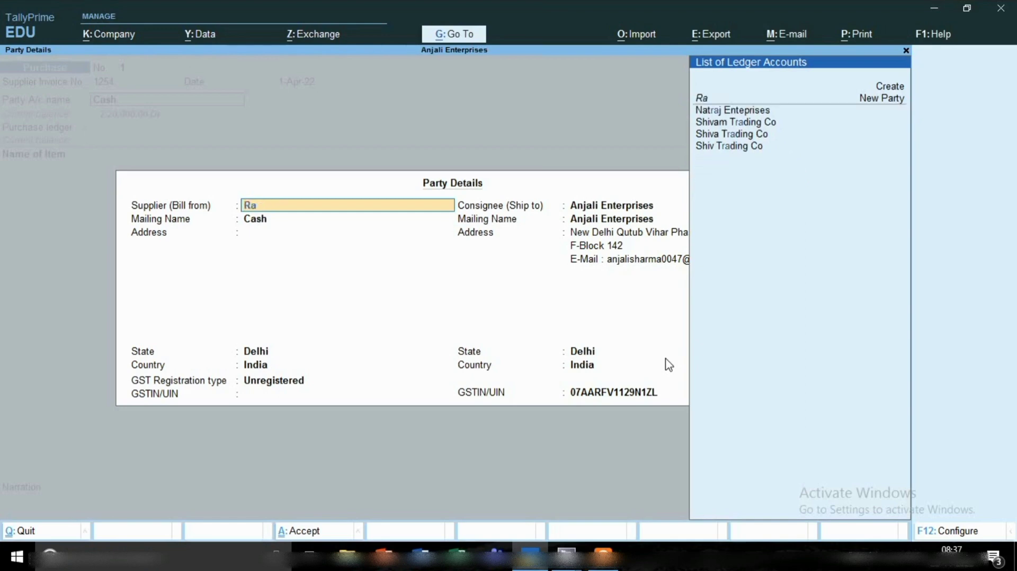
text(me)
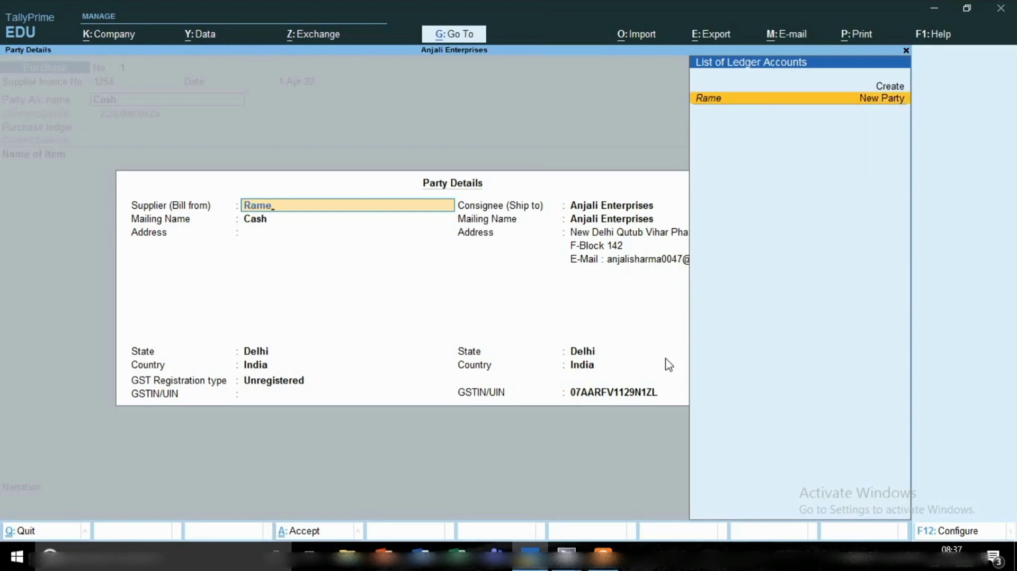
text(sh Trading)
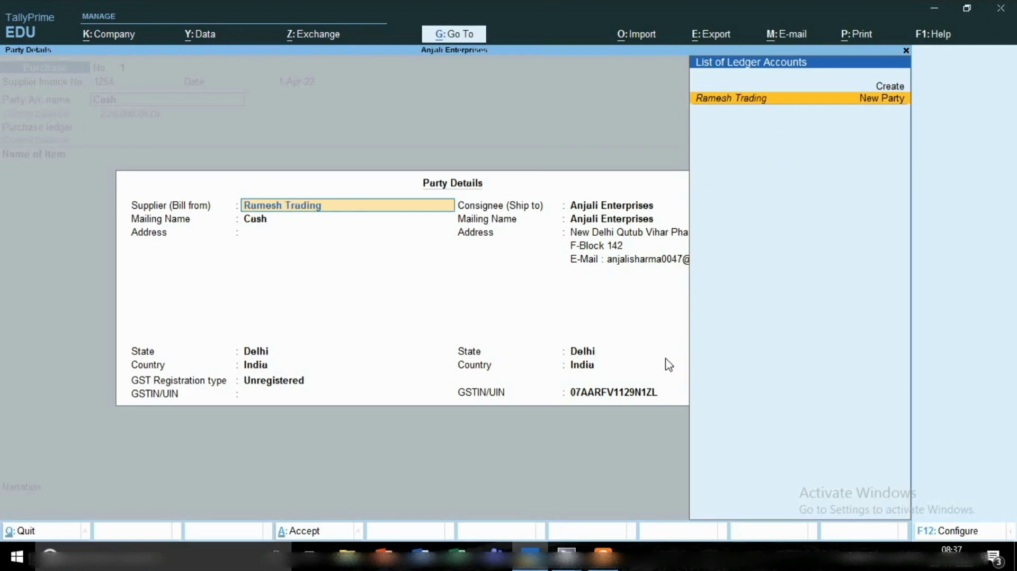
text( co)
key(Return)
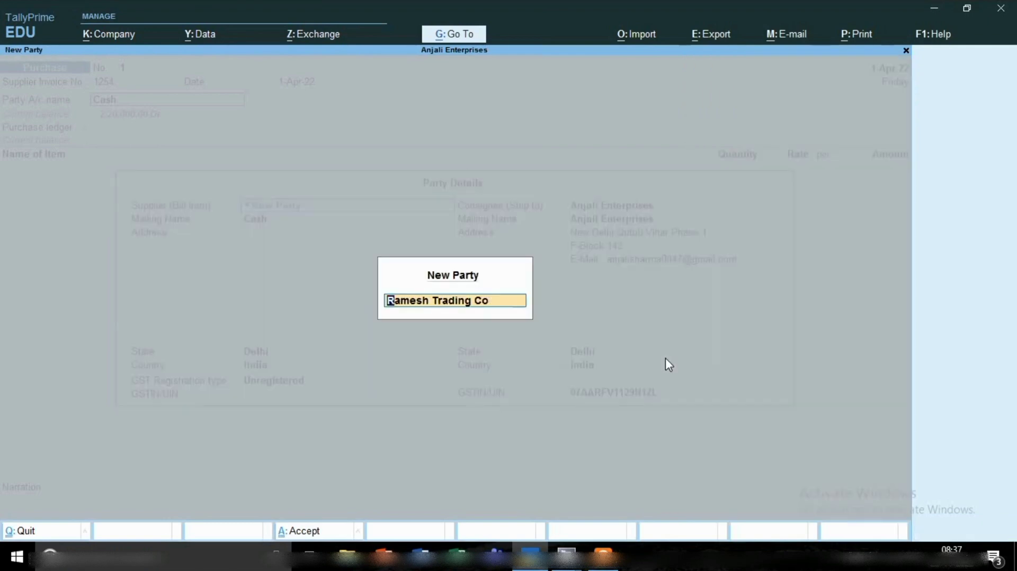
key(Return)
Leave the supplier address blank and accept the party details with Anjali Enterprises as consignee.
key(Return)
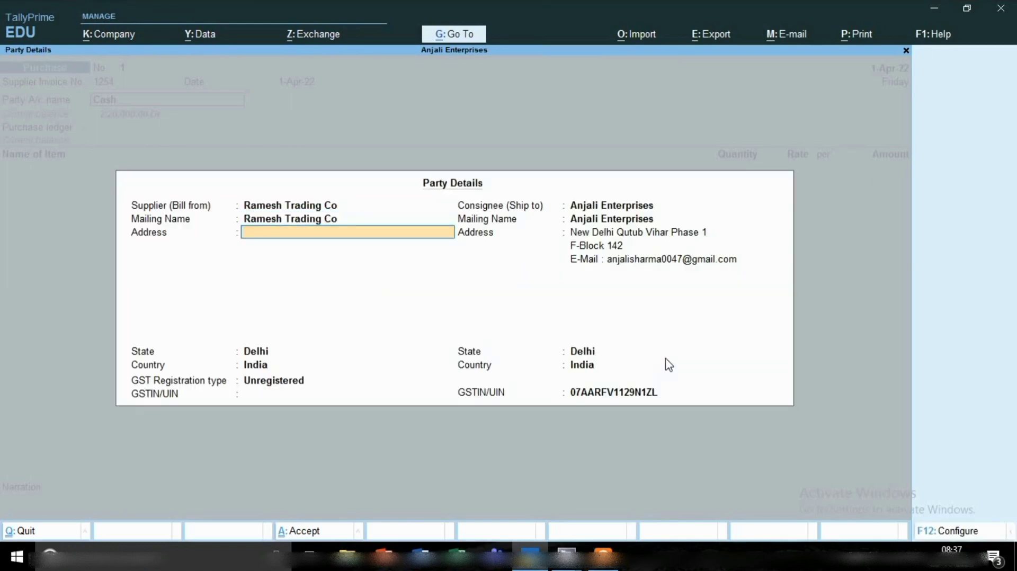
key(Return)
key(Return)
key(Return)
key(Return)
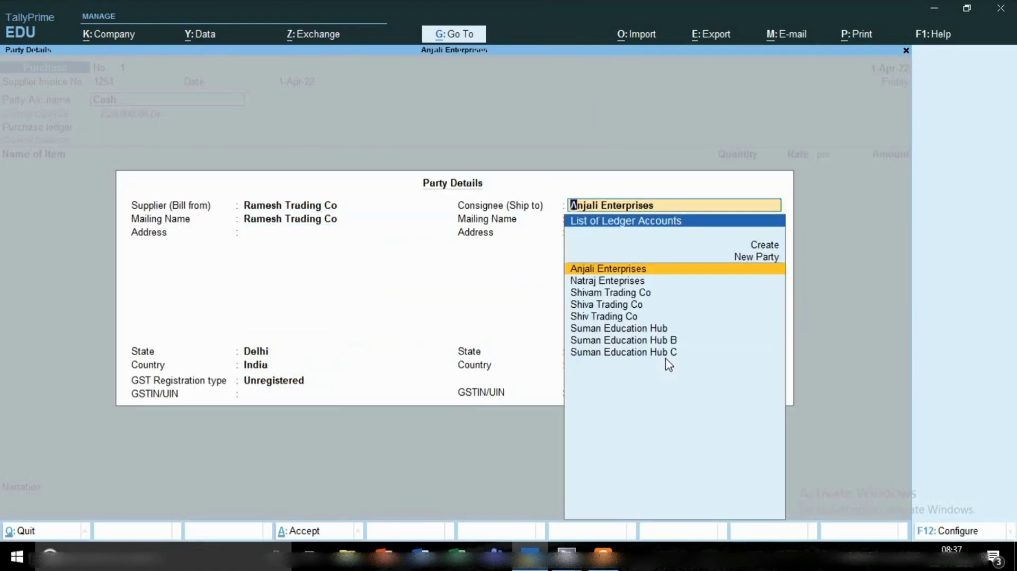
key(Return)
key(Return)
key(Return)
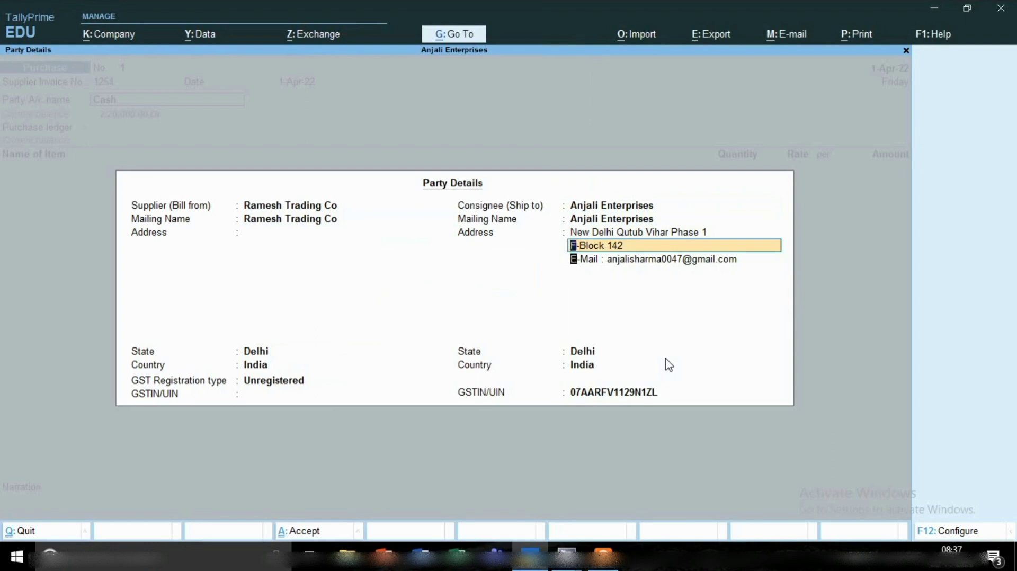
key(Return)
key(Return)
key(Return)
key(Return)
key(Return)
key(Return)
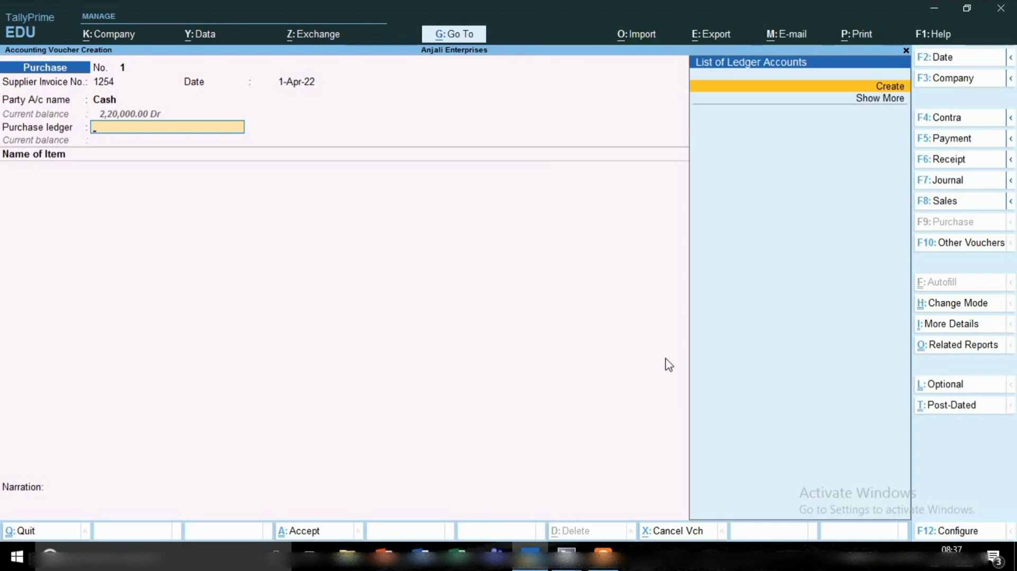
Start creating a ledger named Purchase without an alias for the voucher's purchase ledger.
key(alt+c)
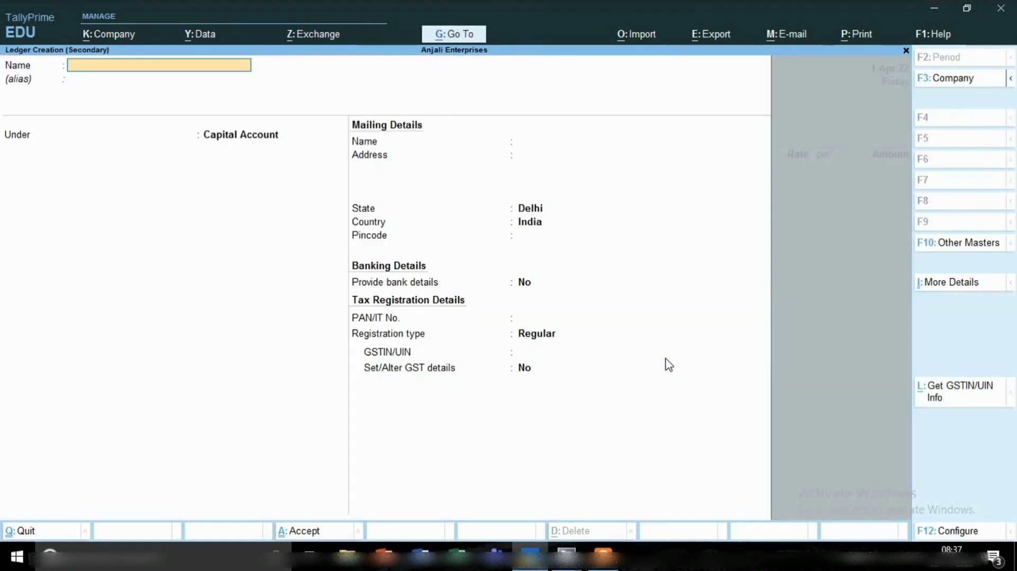
text(Purchase)
key(Return)
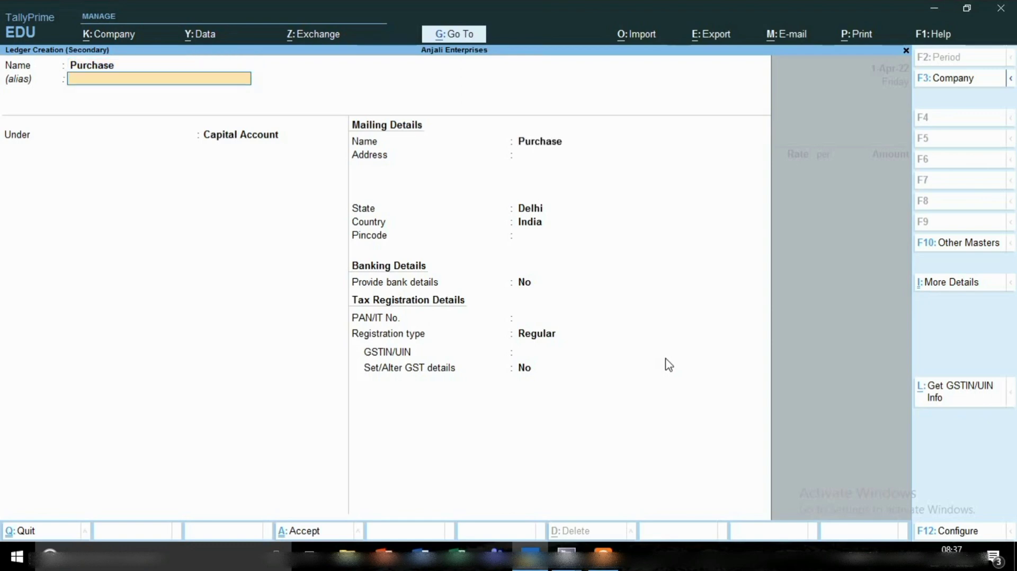
key(Return)
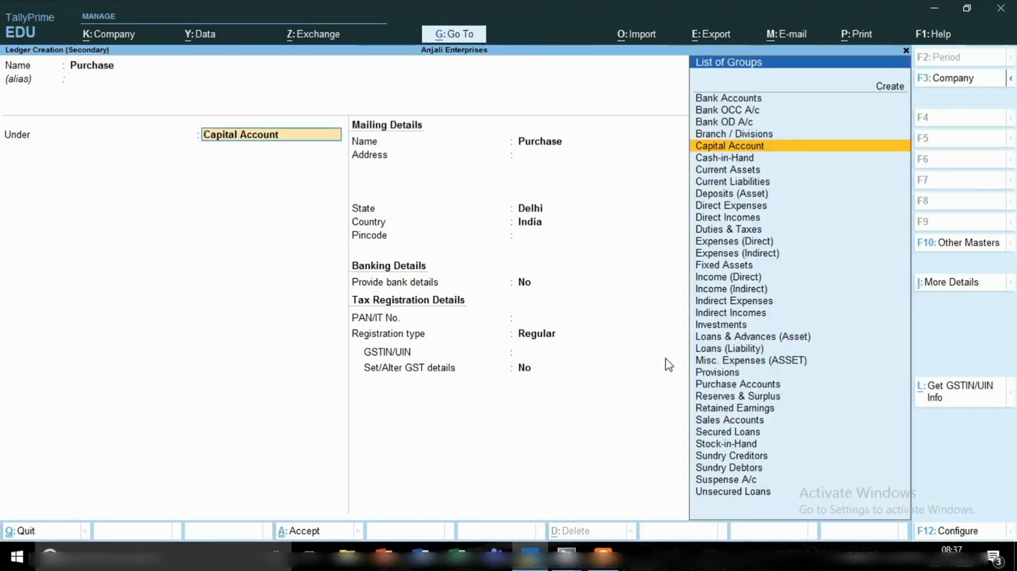
Place the Purchase ledger under Purchase Accounts, with ledger type Not Applicable and GST Applicable.
text(P)
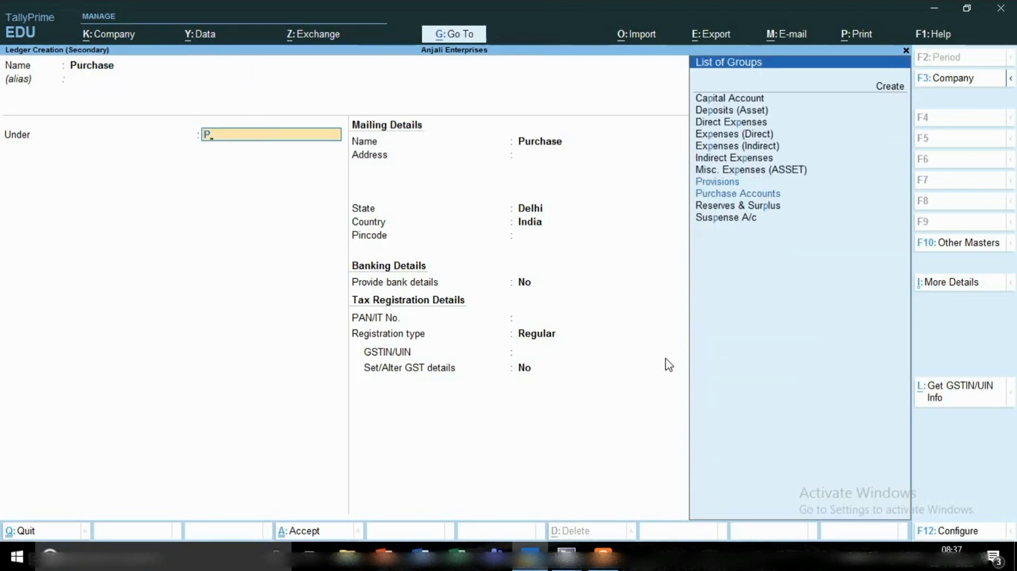
key(Down)
key(Down)
key(Return)
key(Return)
key(Return)
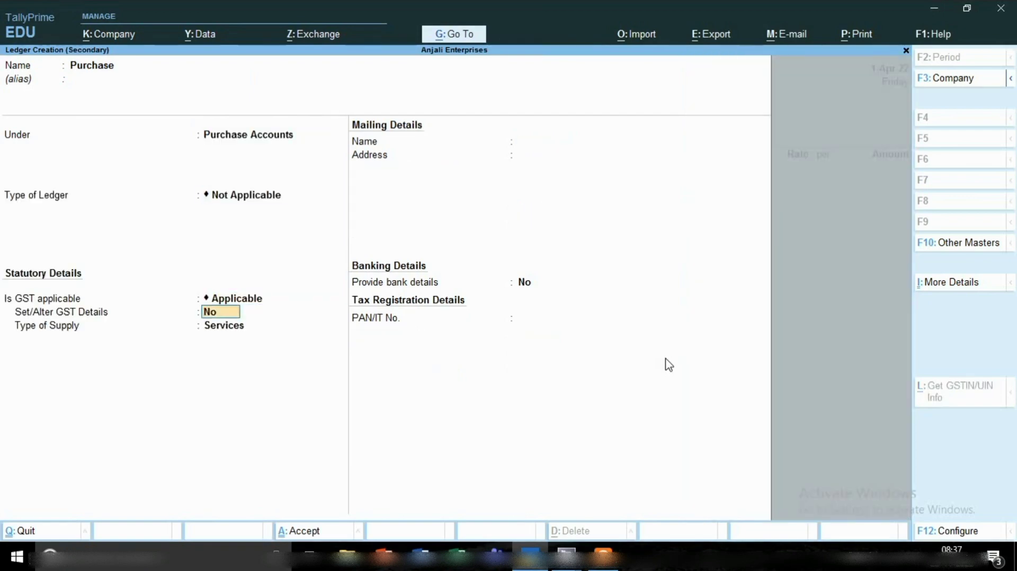
Set the Purchase ledger's type of supply to Goods and save it without bank or PAN details.
key(Return)
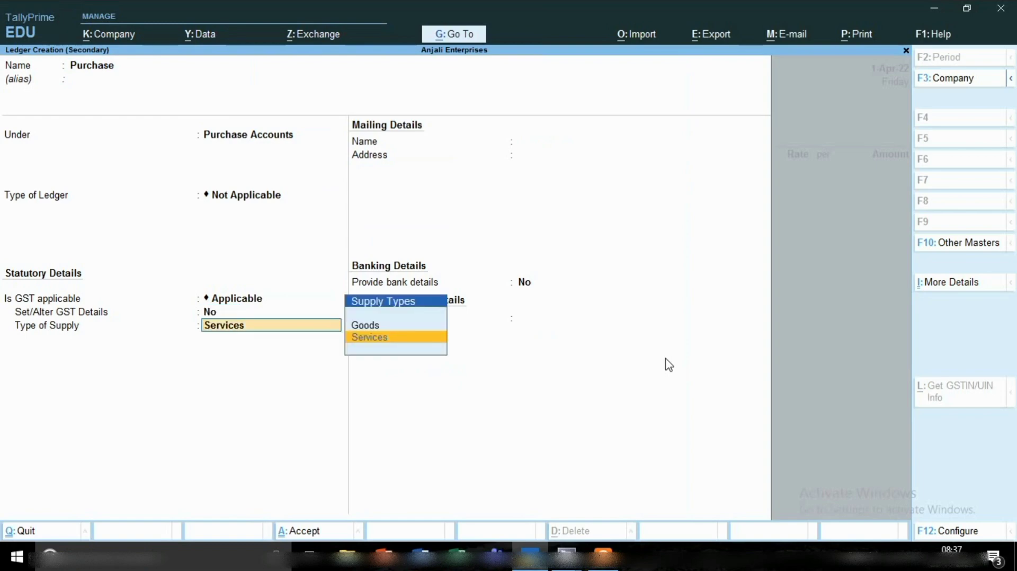
key(Up)
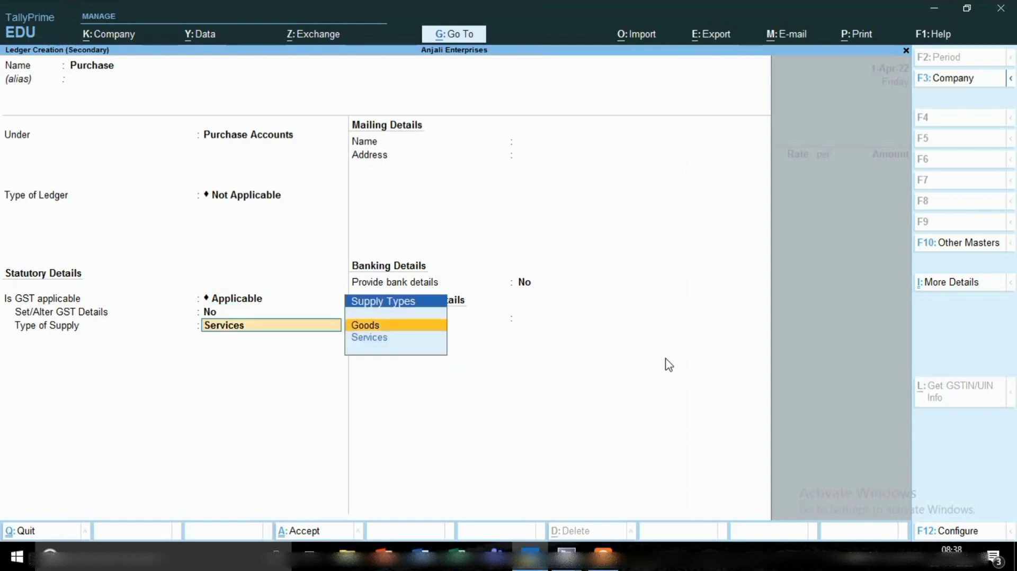
key(Return)
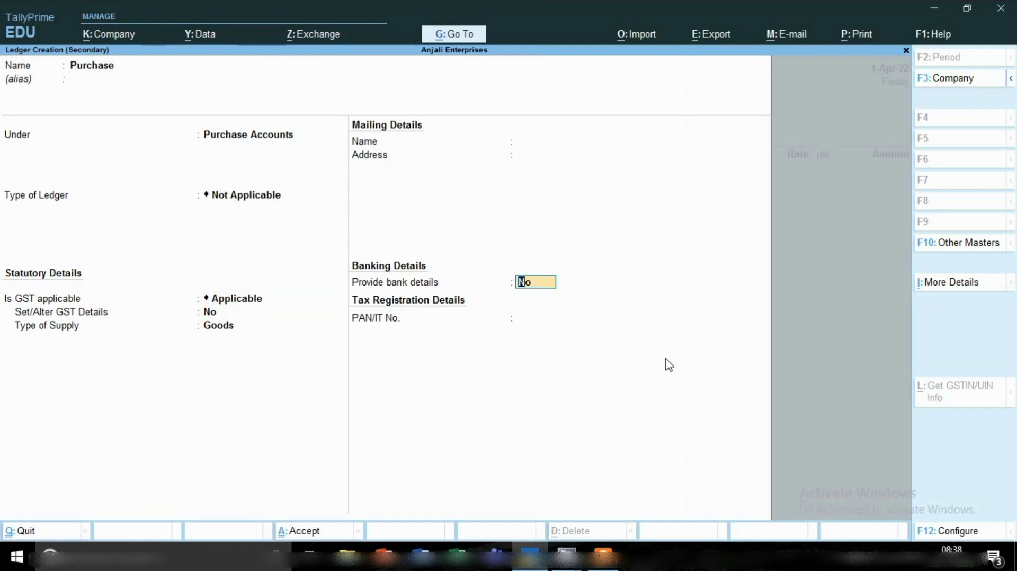
key(Return)
key(Return)
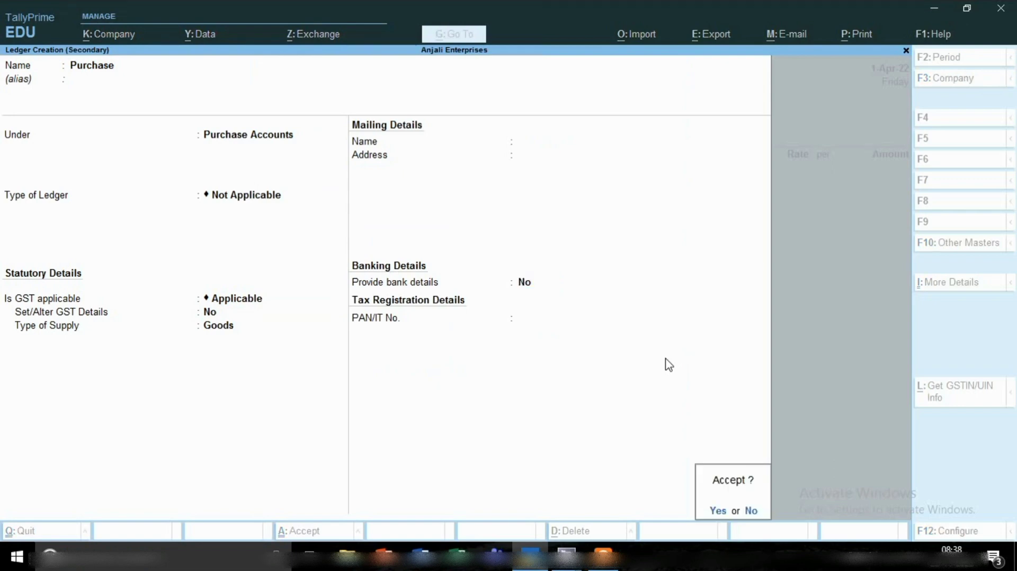
key(Return)
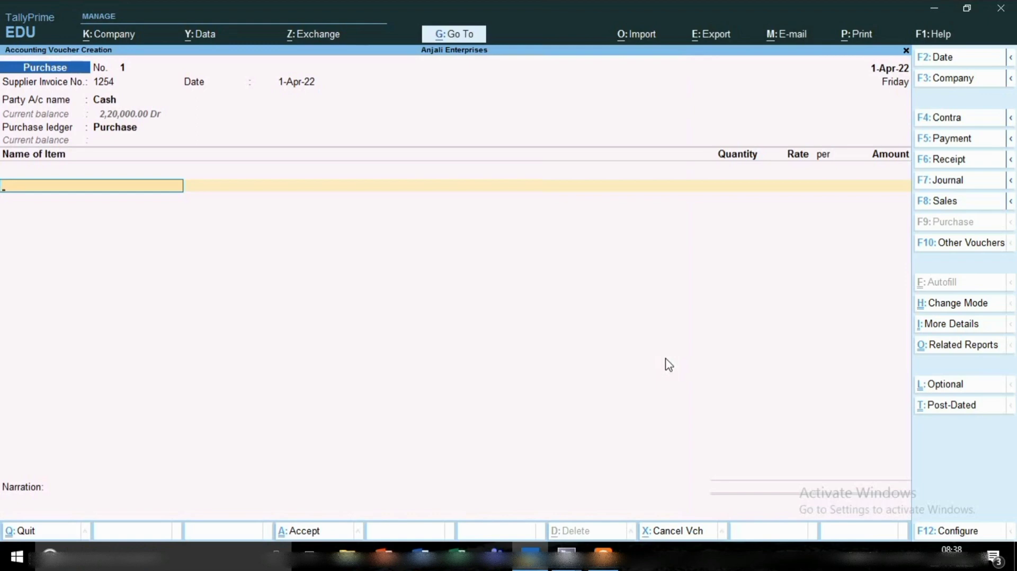
Start creating a stock item named Machine without an alias under the Primary group.
key(alt+c)
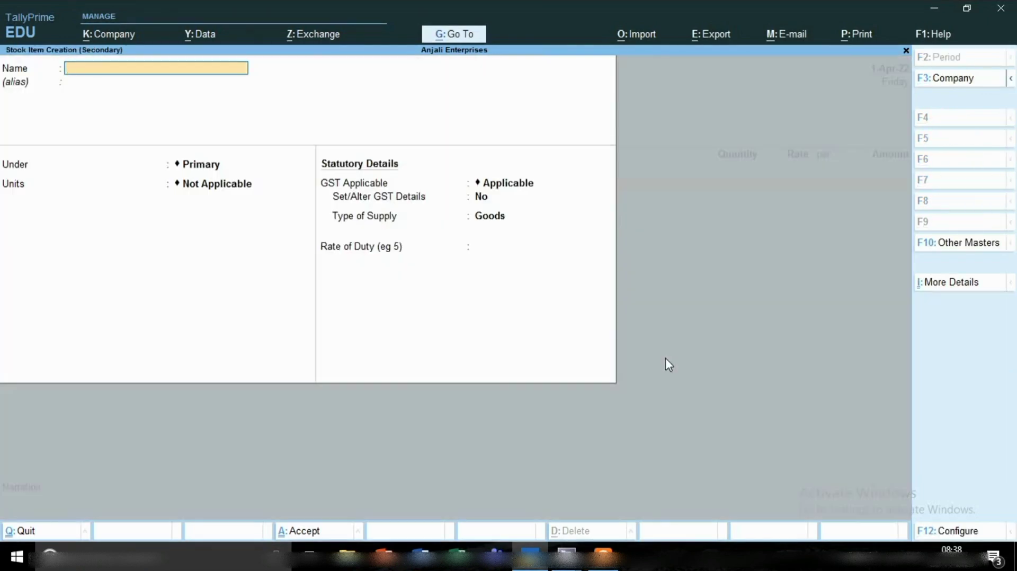
text(Machine)
key(Return)
key(Return)
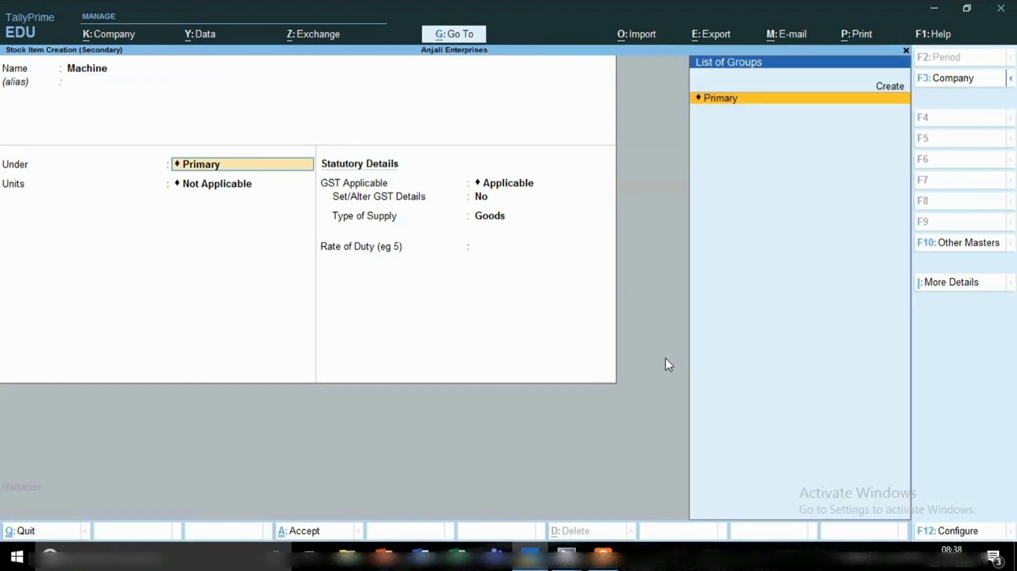
key(Return)
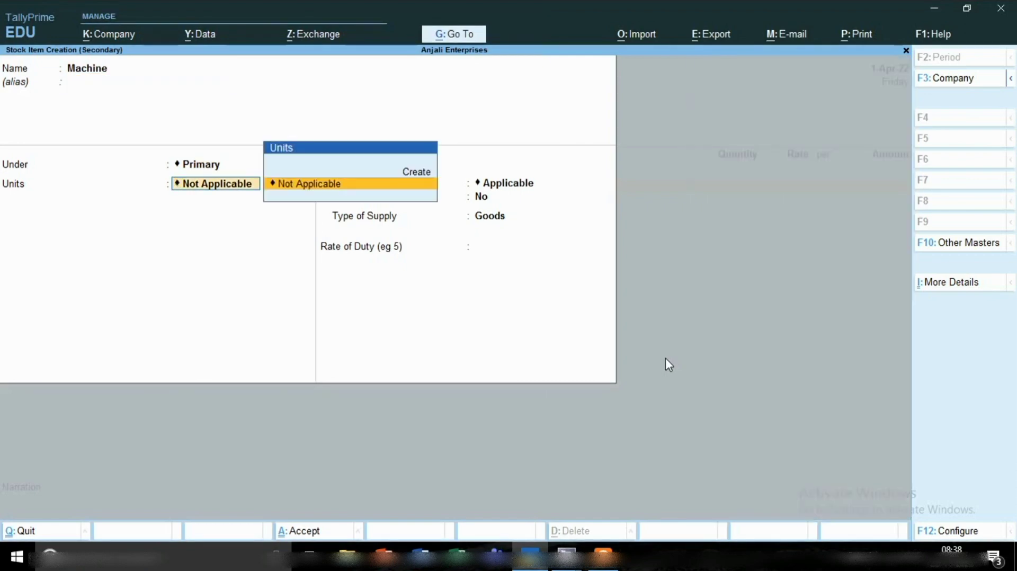
Start creating a simple unit for the Machine item with symbol pcs and formal name Pices.
key(alt+c)
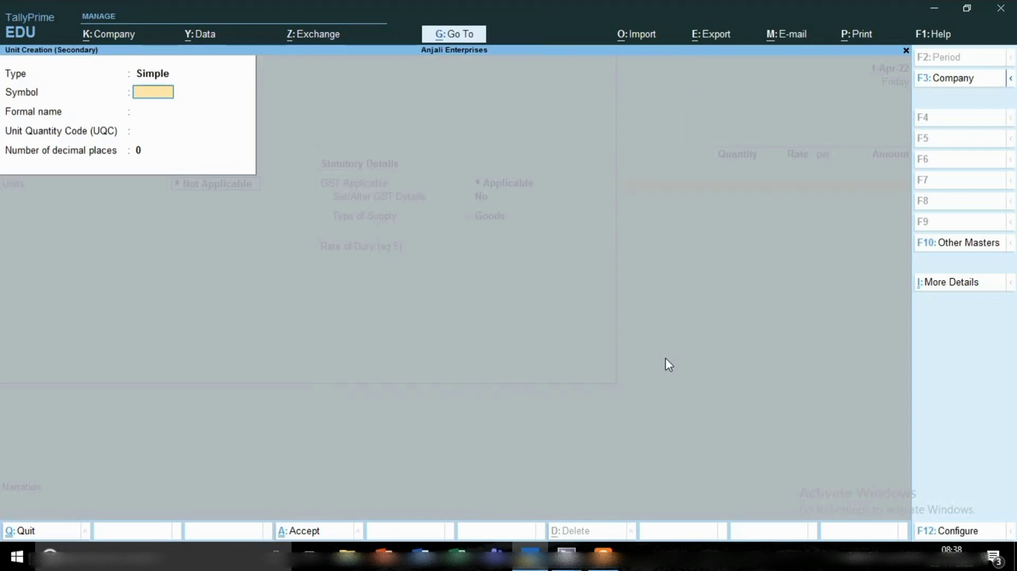
text(pcs)
key(Return)
text(P)
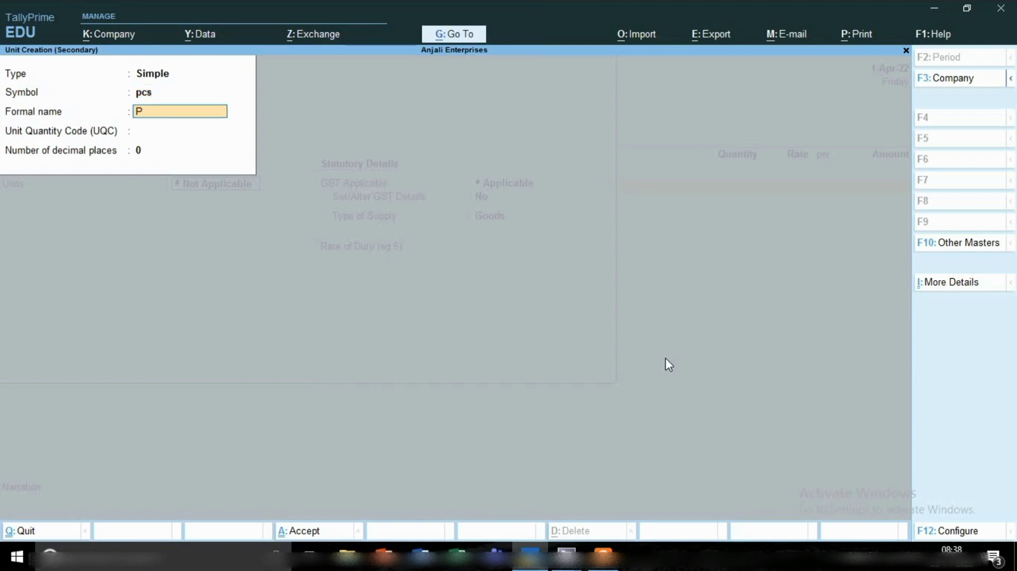
text(ices)
key(Return)
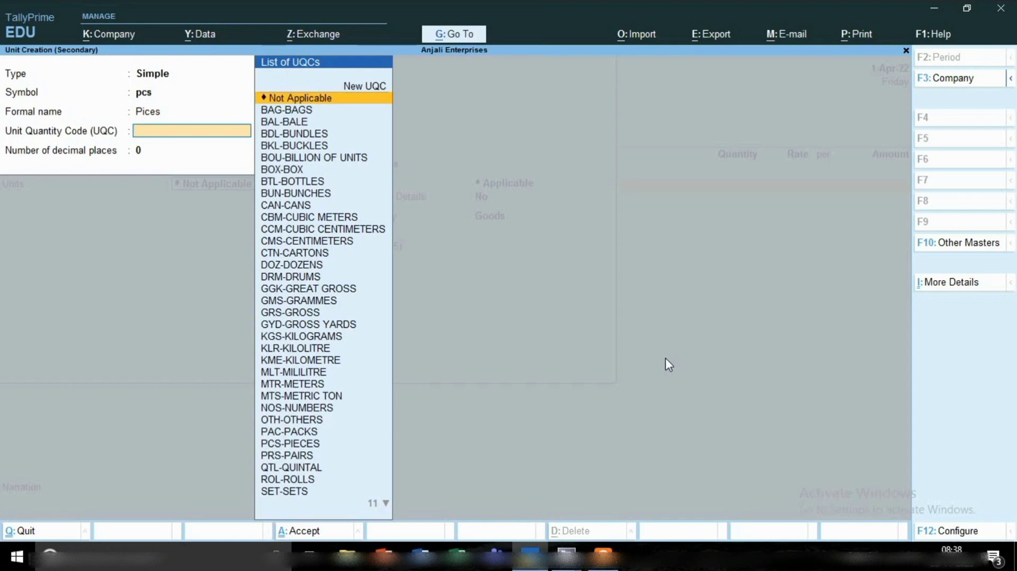
Assign the unit quantity code PCS-PIECES with 0 decimal places and save the pcs unit for the Machine item.
text(p)
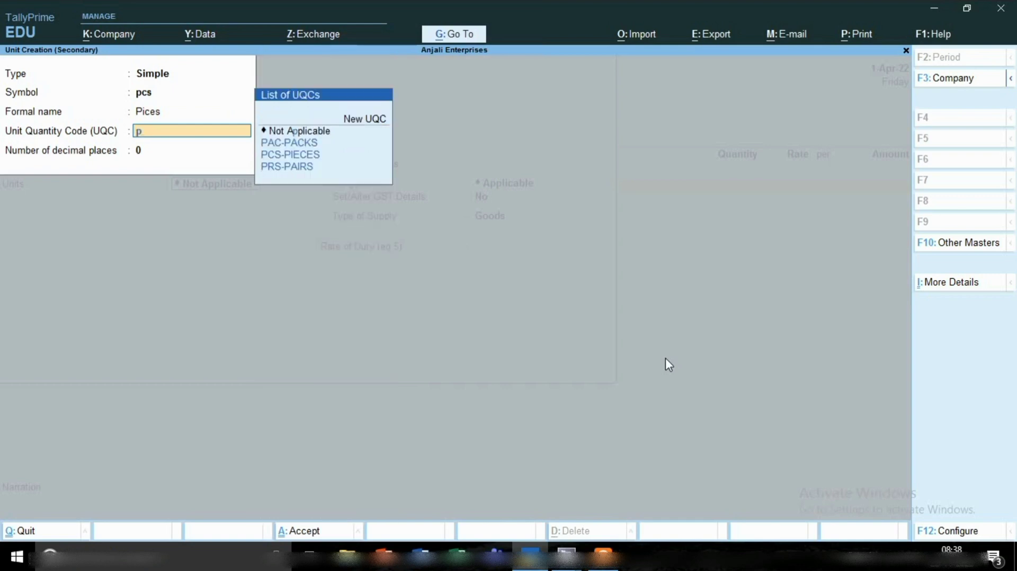
key(Down)
key(Down)
key(Return)
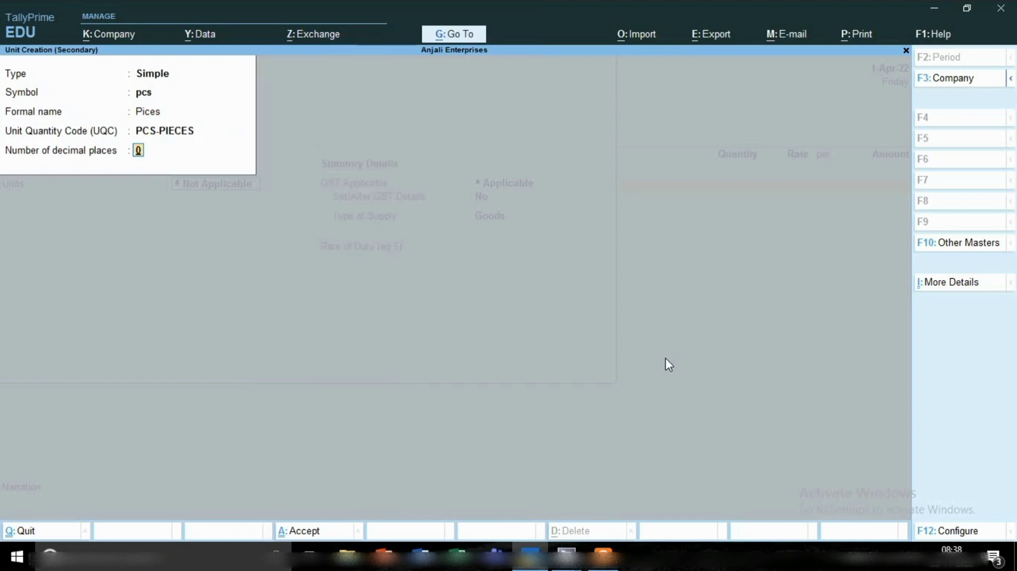
key(Return)
key(Return)
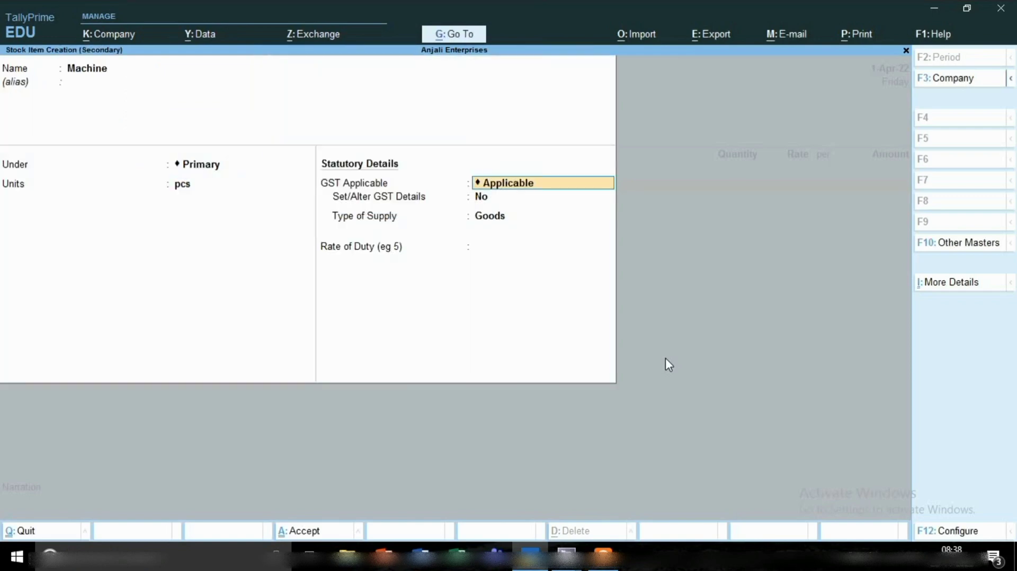
Keep GST Applicable for the Machine item and set its GST details to calculation On Value and taxability Taxable.
key(Return)
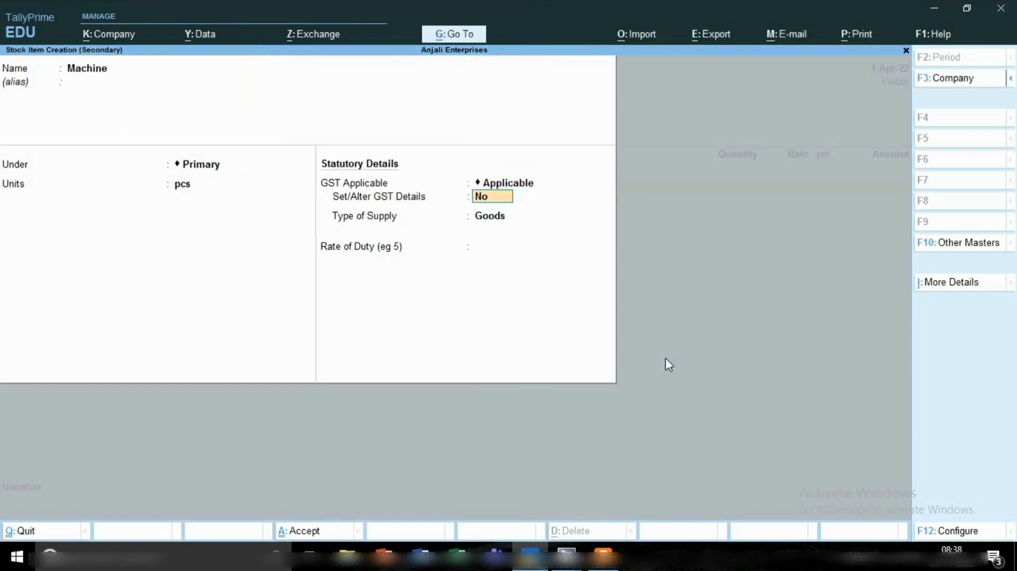
text(y)
key(Return)
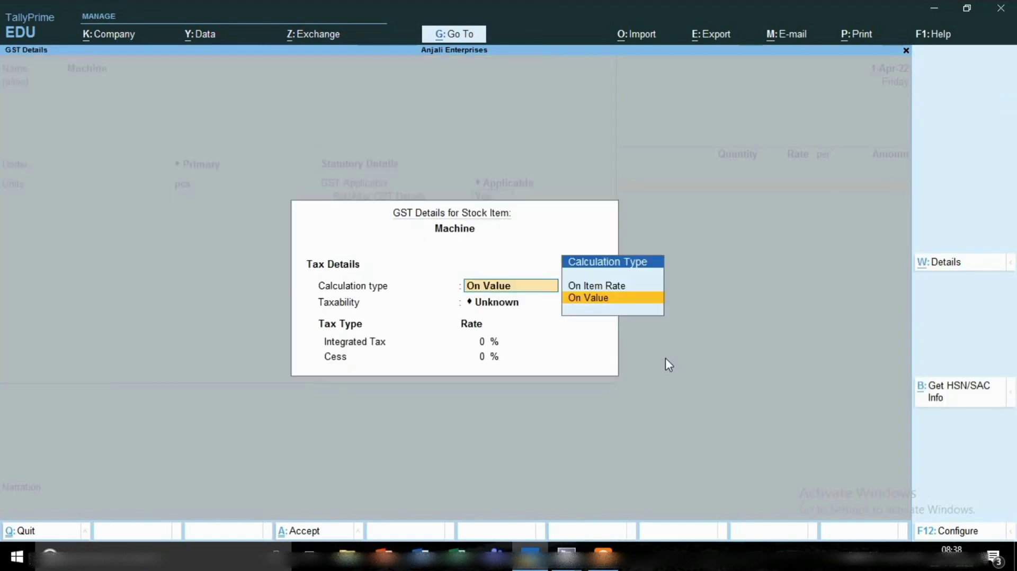
key(Return)
key(Down)
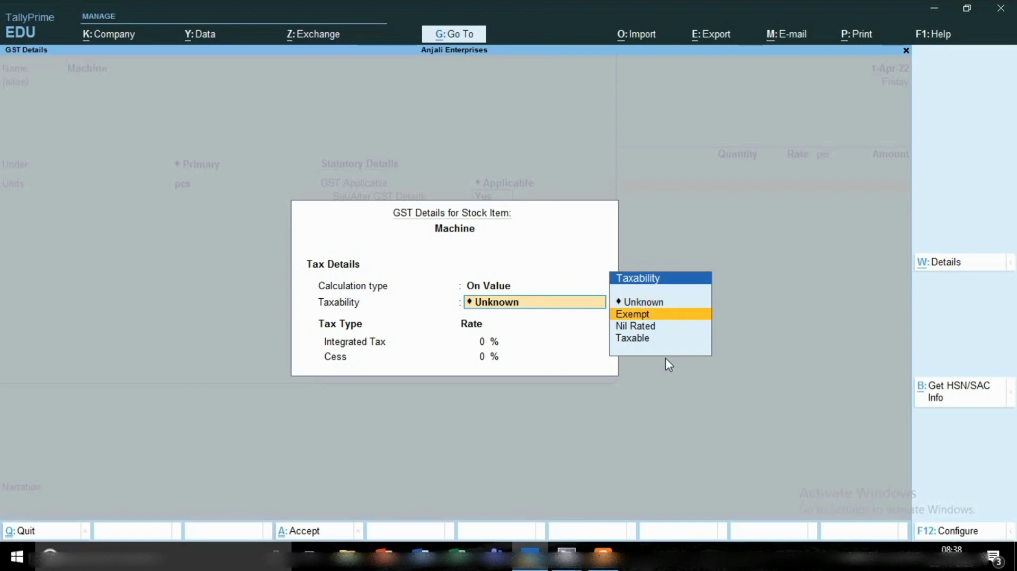
key(Down)
key(Down)
key(Return)
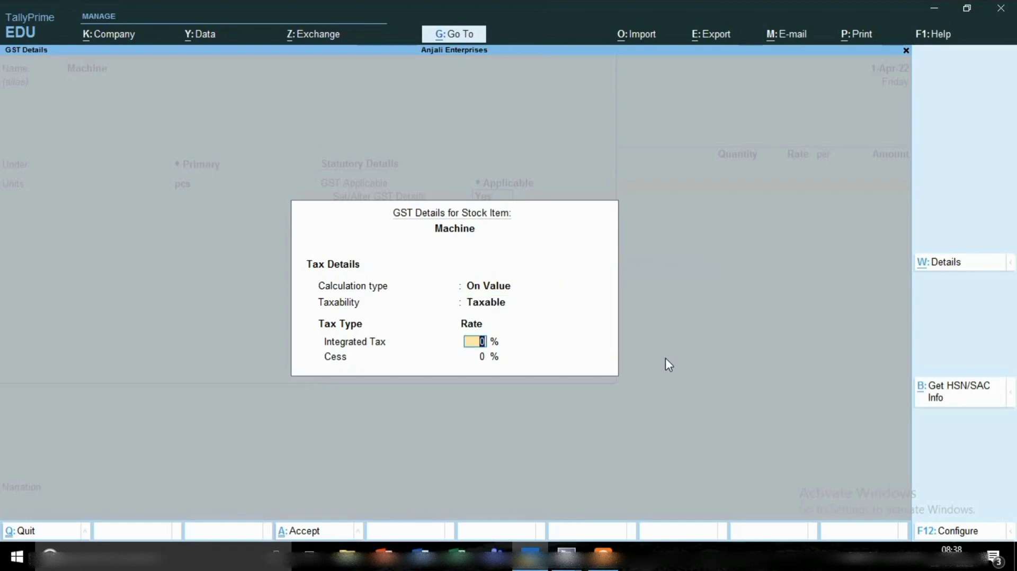
Set the integrated tax rate to 18% and save the Machine stock item without entering a rate of duty.
text(18)
key(Return)
key(Return)
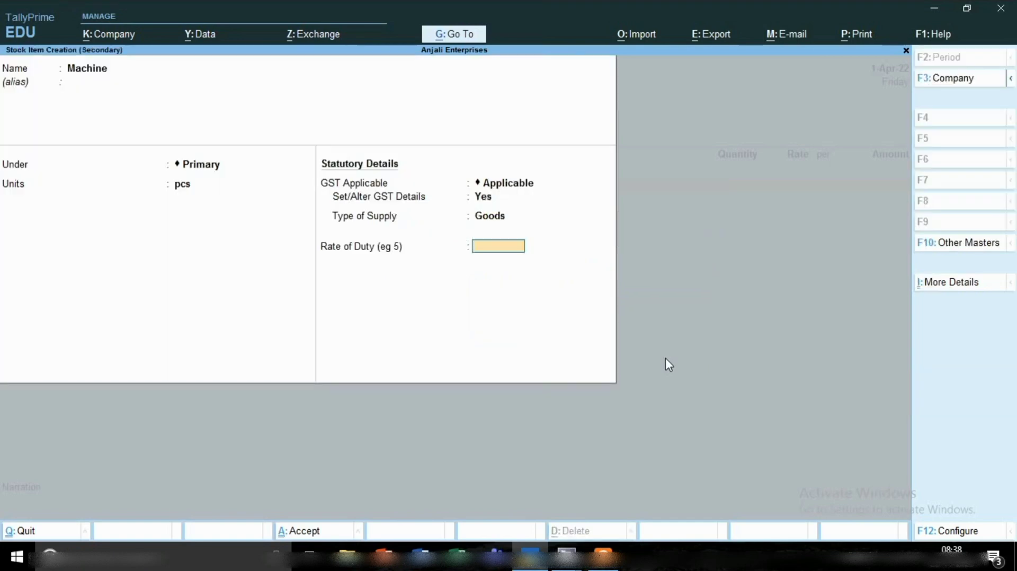
key(Return)
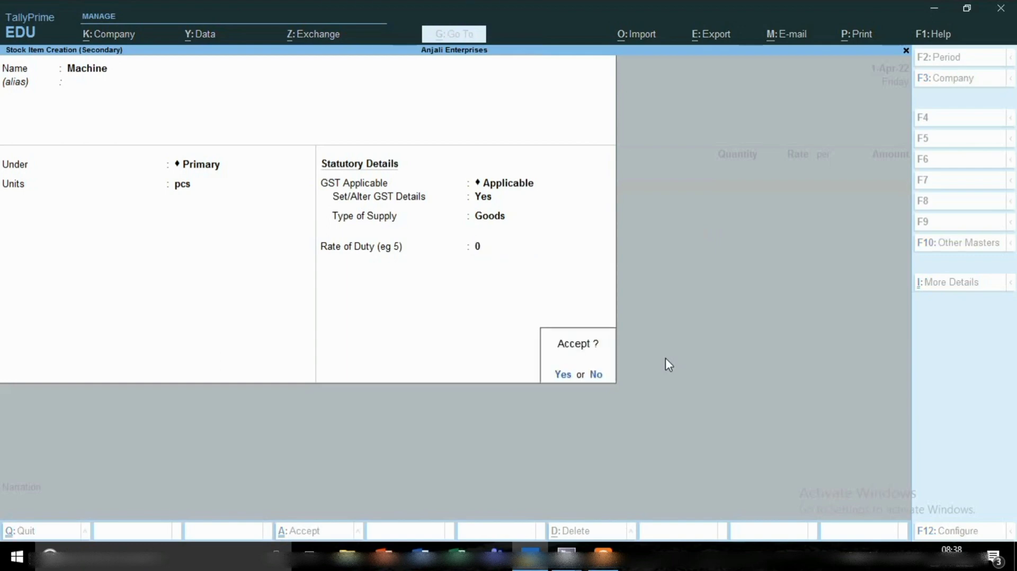
key(Return)
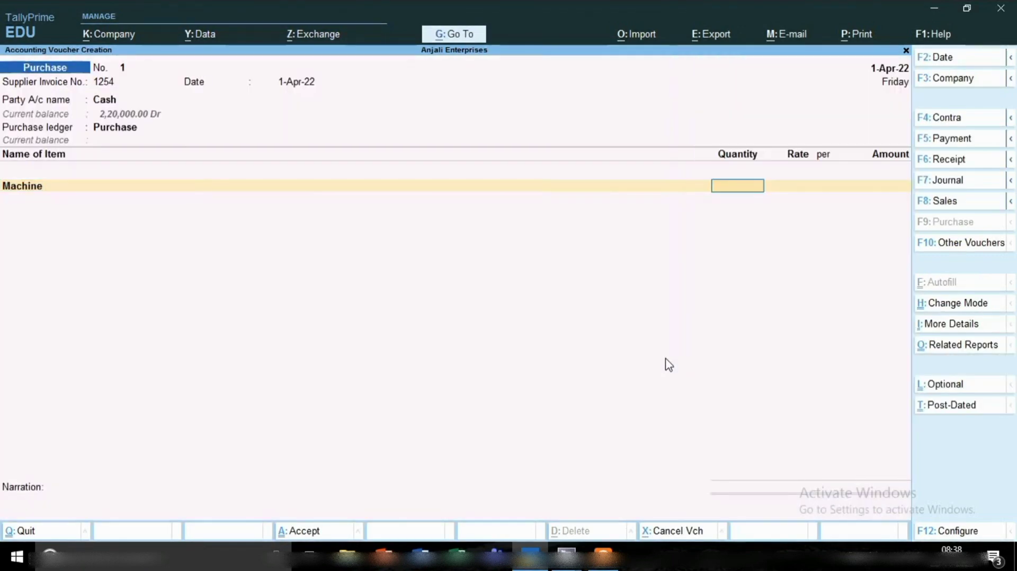
Enter a quantity of 1 pcs at a rate of 2,000 for the Machine line of the cash purchase.
text(1)
key(Return)
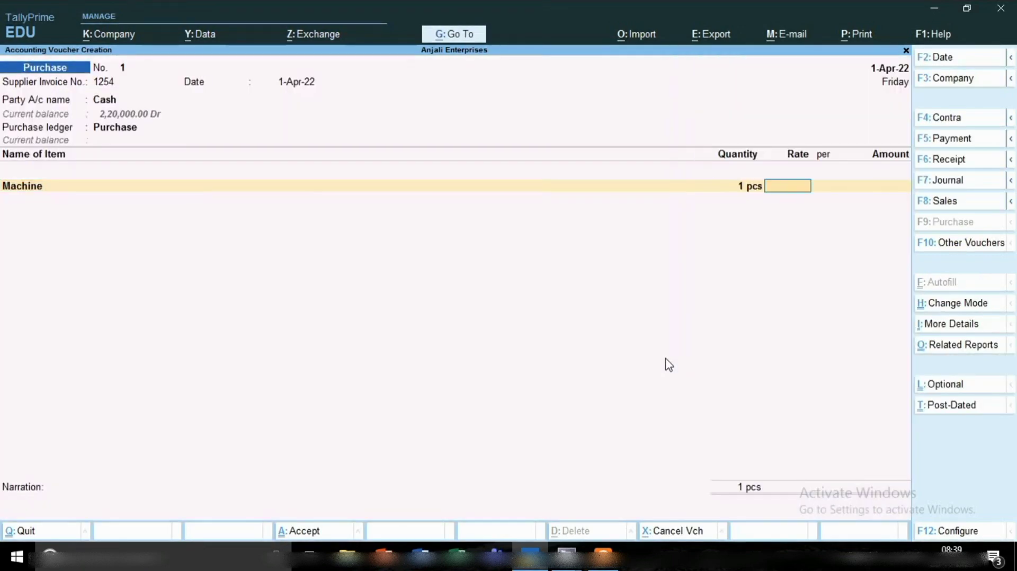
text(2000)
key(Return)
key(Return)
key(Return)
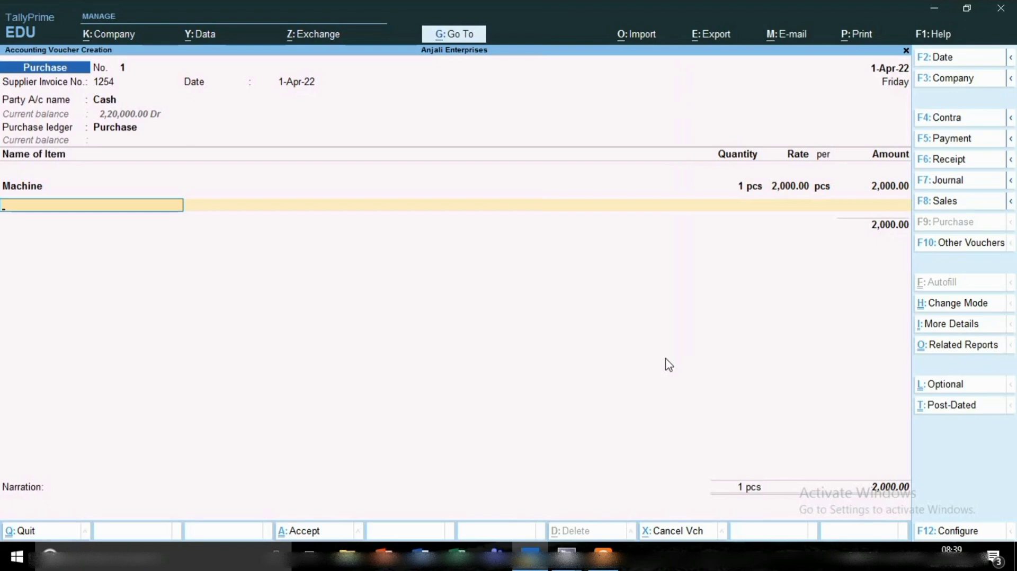
End the item list and save the cash purchase voucher with its Sgst and Cgst lines.
key(Return)
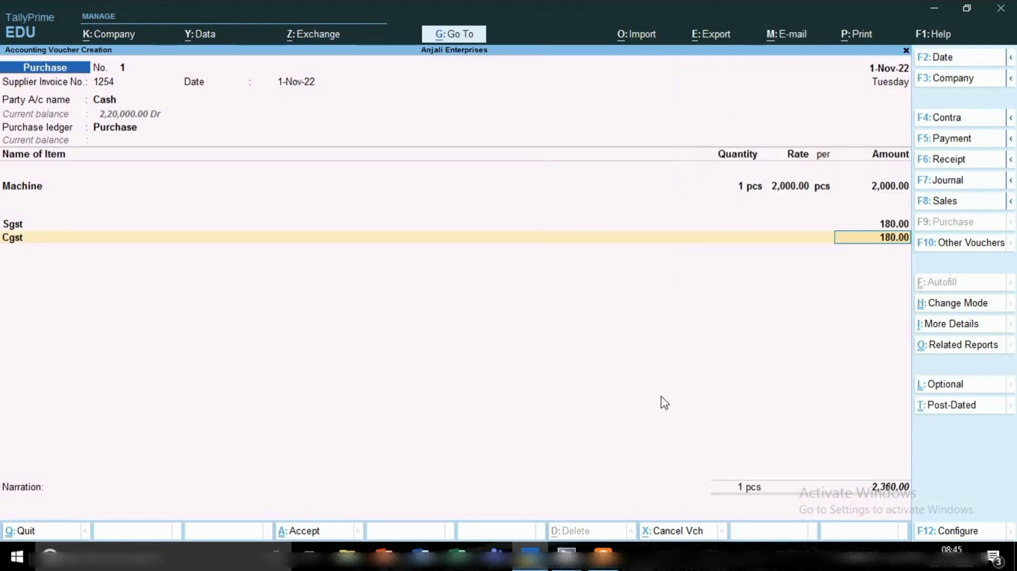
key(ctrl)
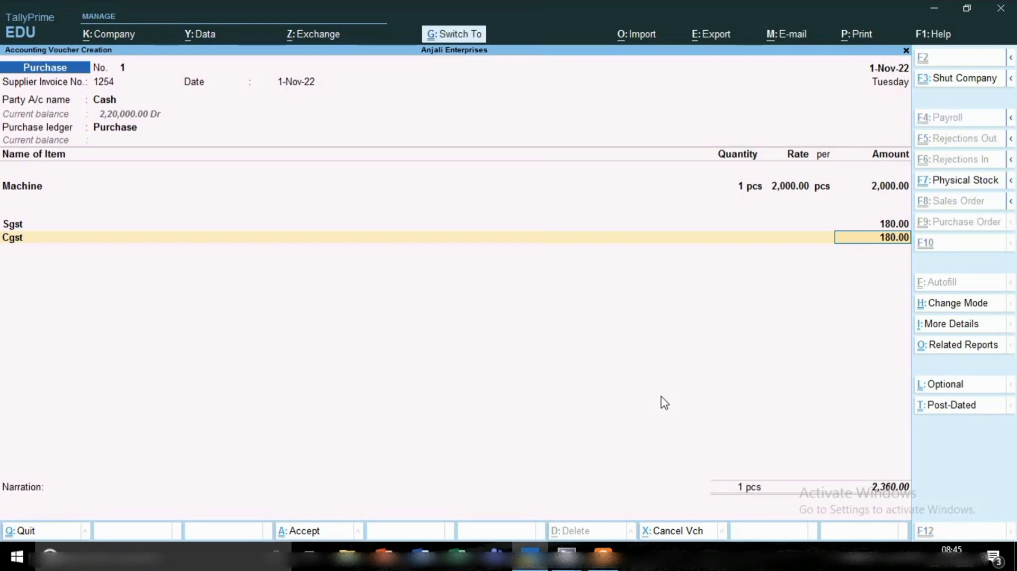
key(ctrl+a)
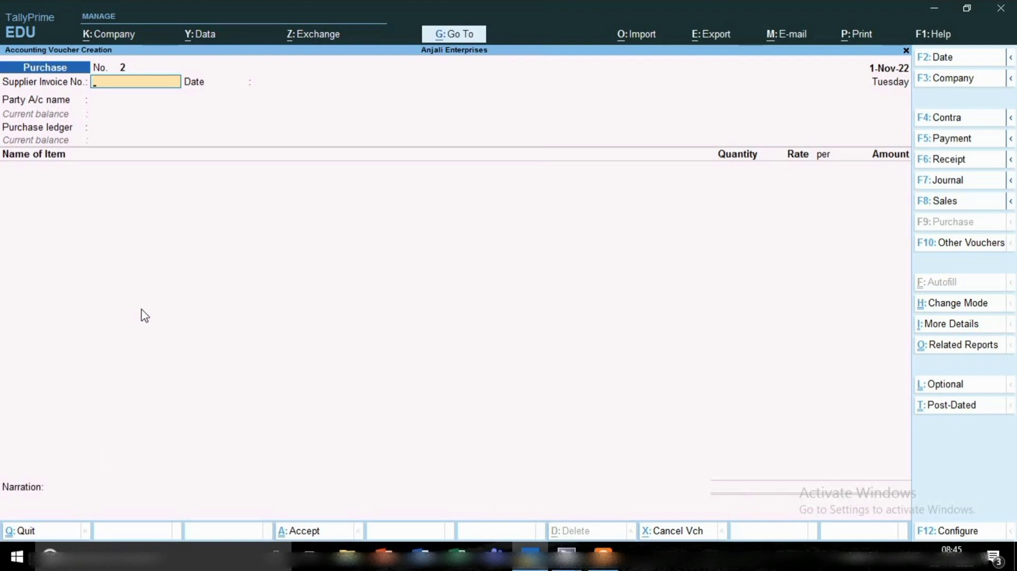
Date the second purchase voucher 2-11-2022 and enter supplier invoice number 231 with the same invoice date.
key(F2)
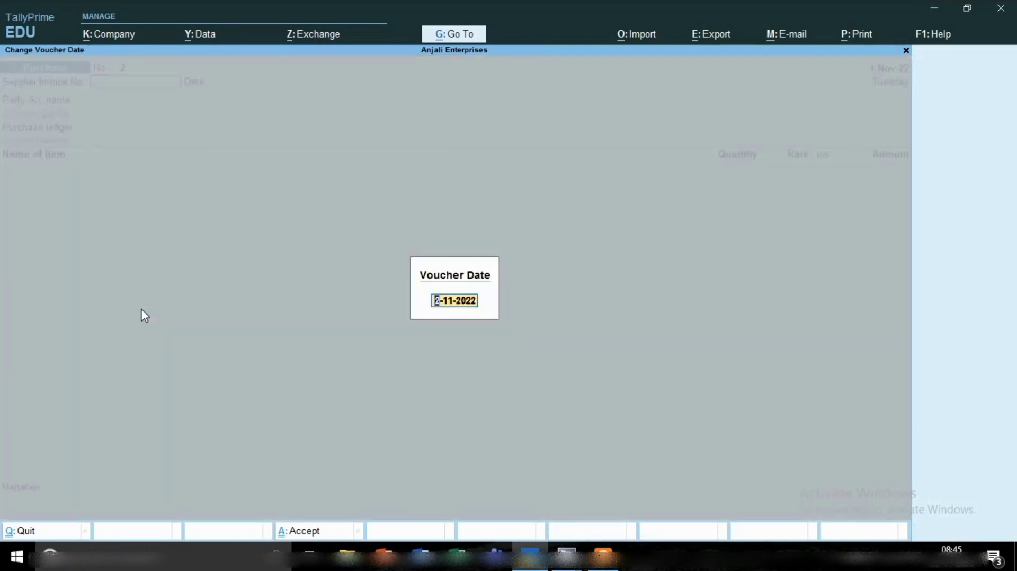
key(Return)
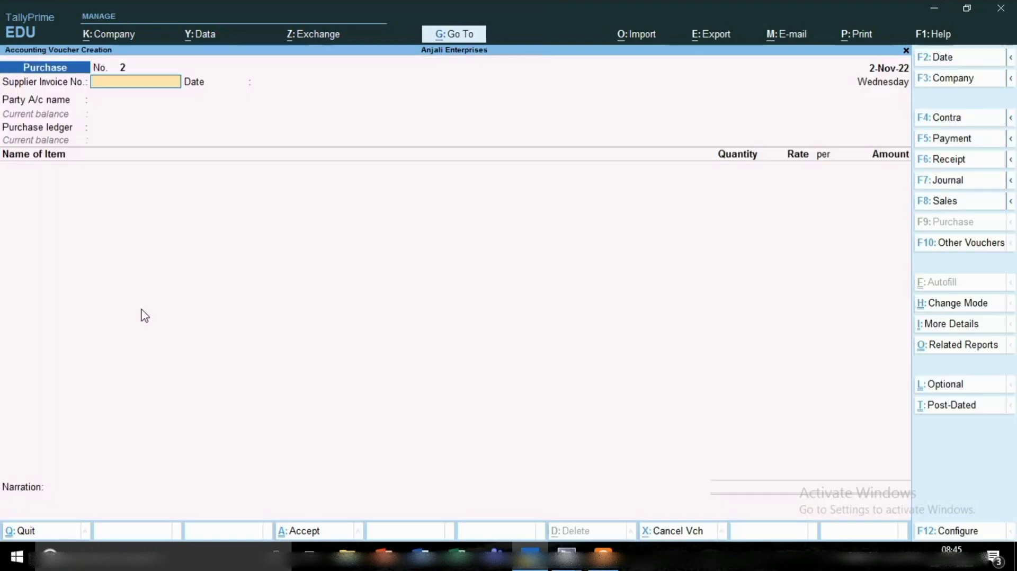
text(231)
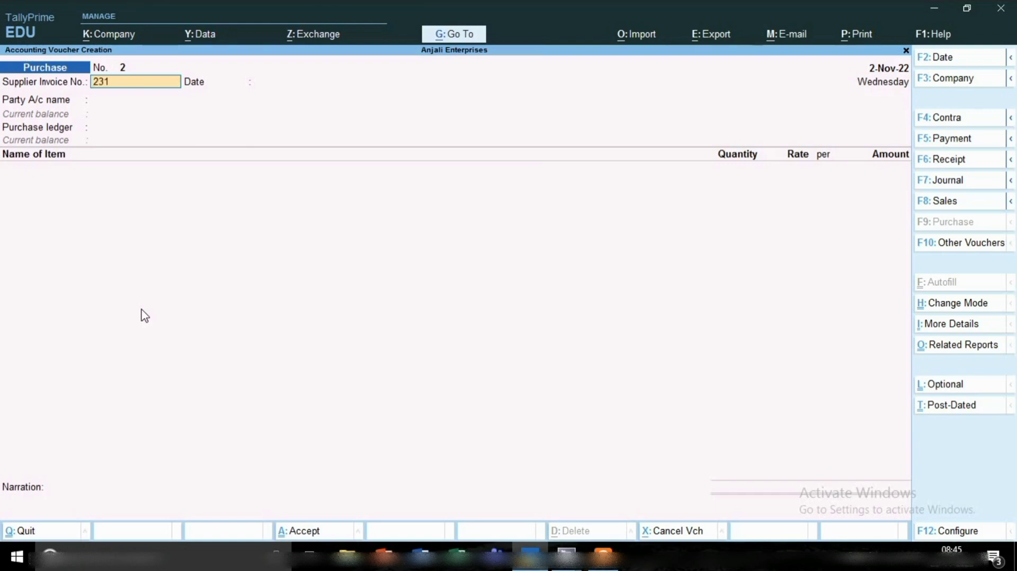
key(Return)
key(Return)
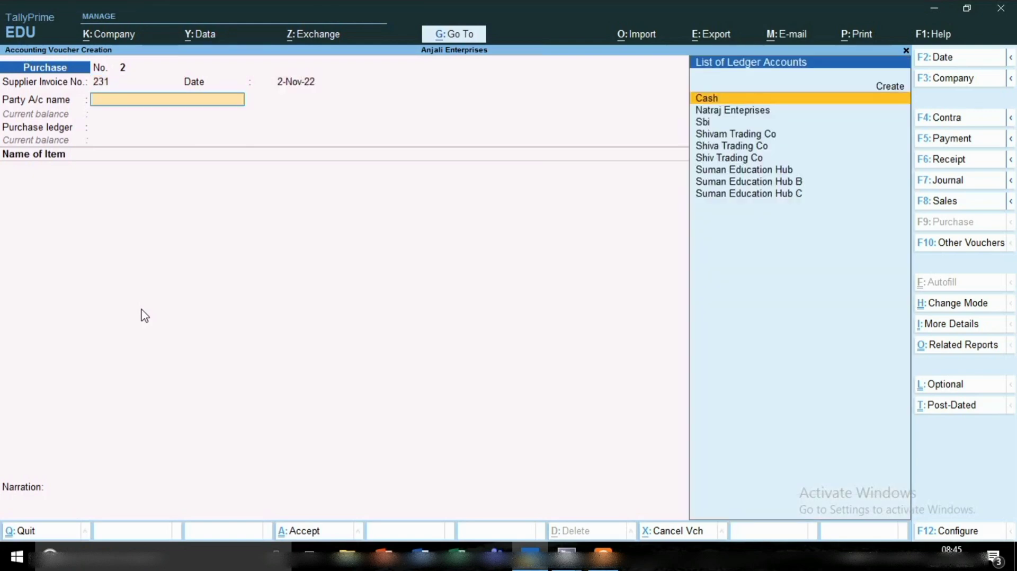
Choose Suman Education Hub as the party account and leave the receipt details blank.
text(Su)
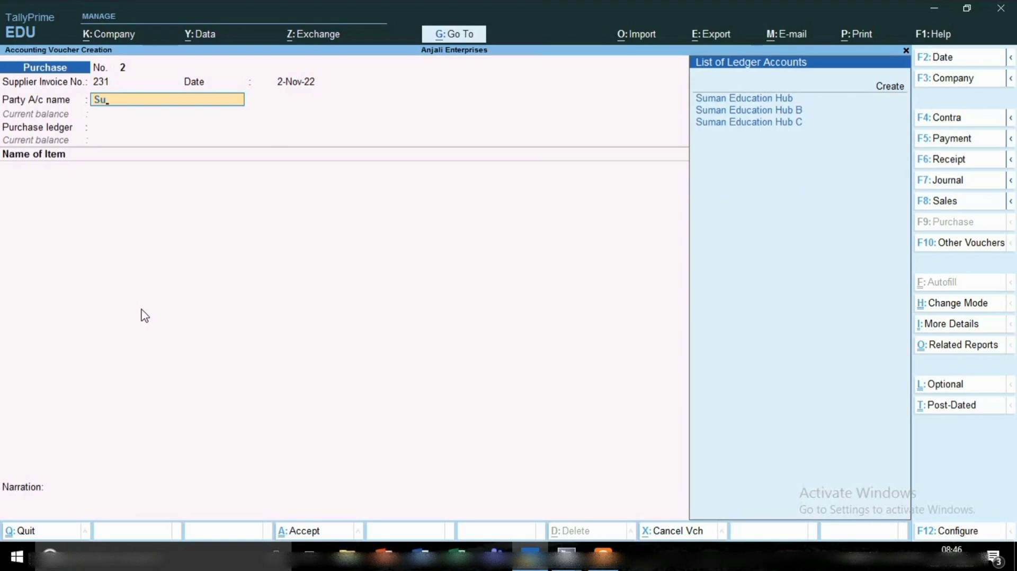
key(Return)
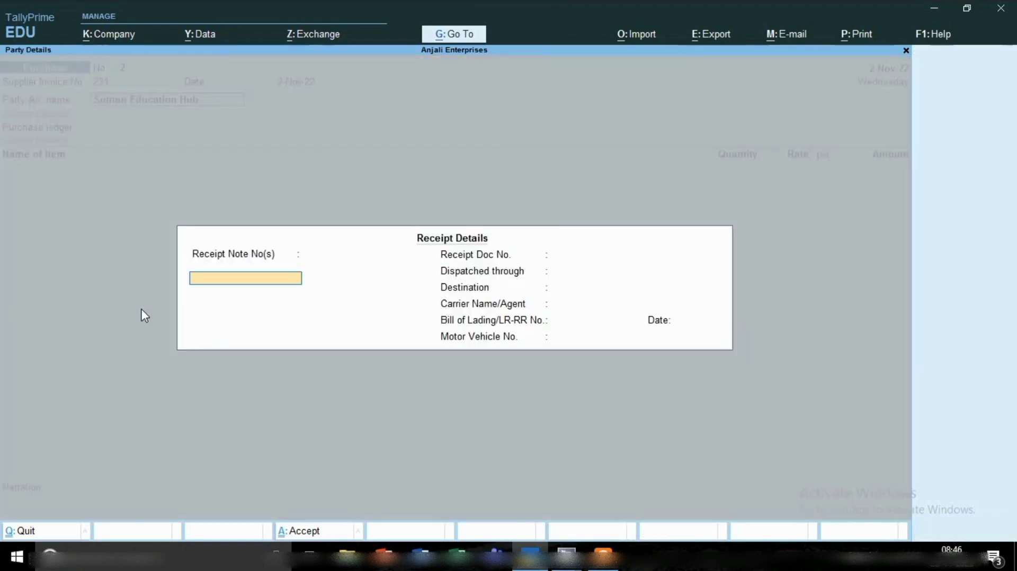
key(Return)
key(Return)
key(Return)
key(Return)
key(Return)
key(Return)
key(Return)
Accept the supplier's party details without an address and use Purchase as the purchase ledger.
key(Return)
key(Return)
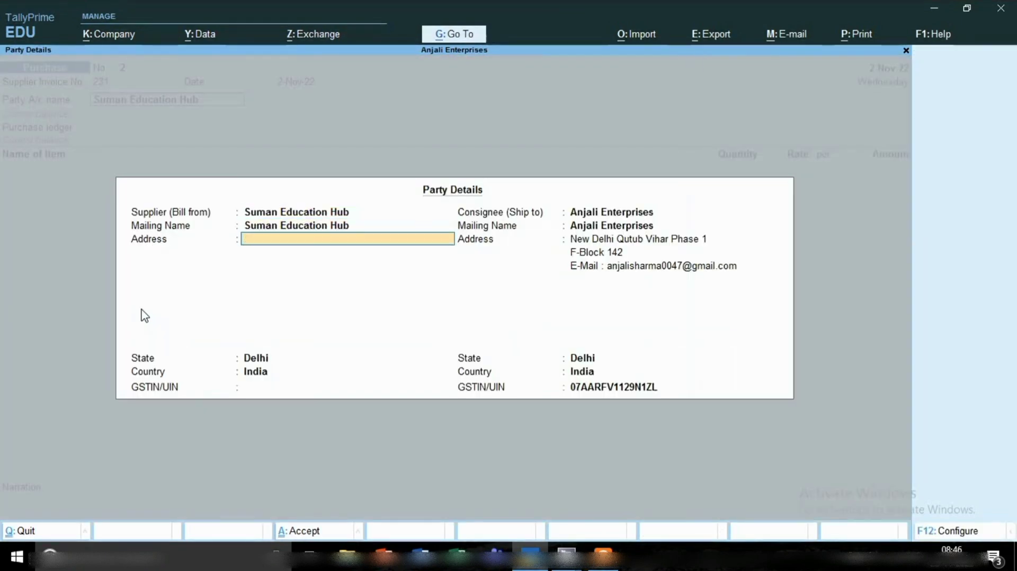
key(Return)
key(Return)
key(Return)
key(Return)
key(Return)
key(Return)
key(Return)
key(Return)
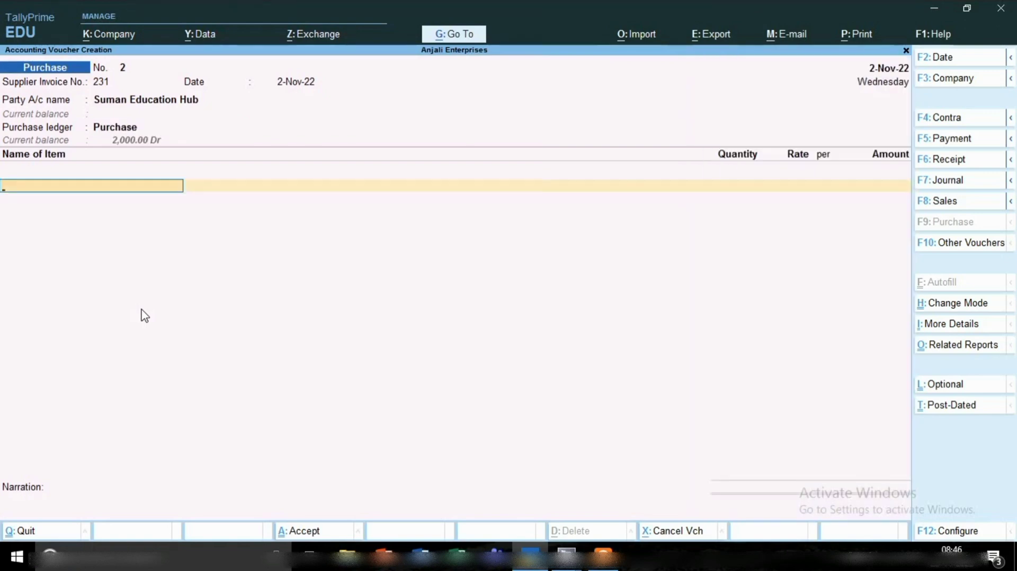
Add the Machine item to the voucher with a quantity of 2 pcs at a rate of 1,000.
text(M)
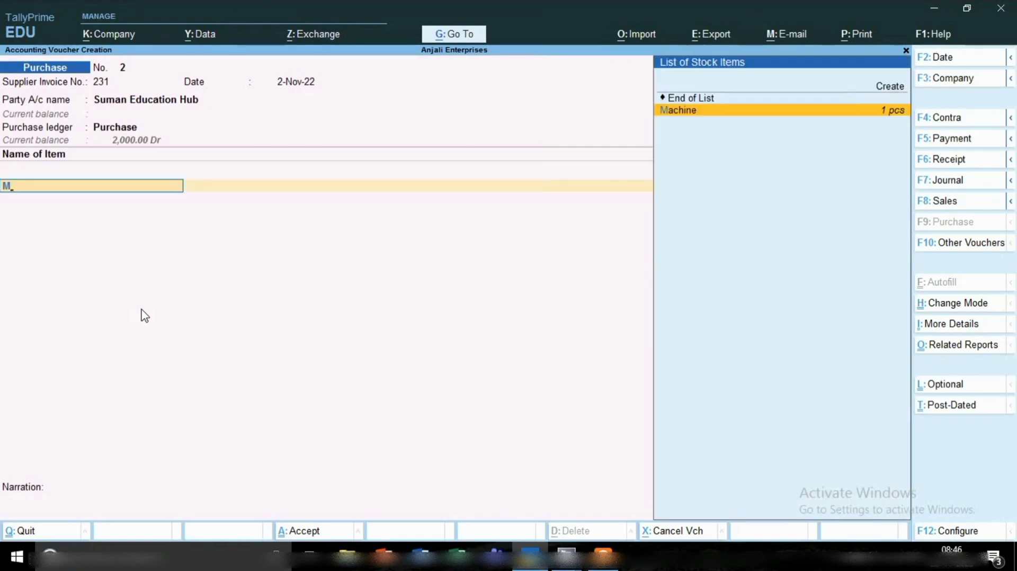
key(Return)
text(2)
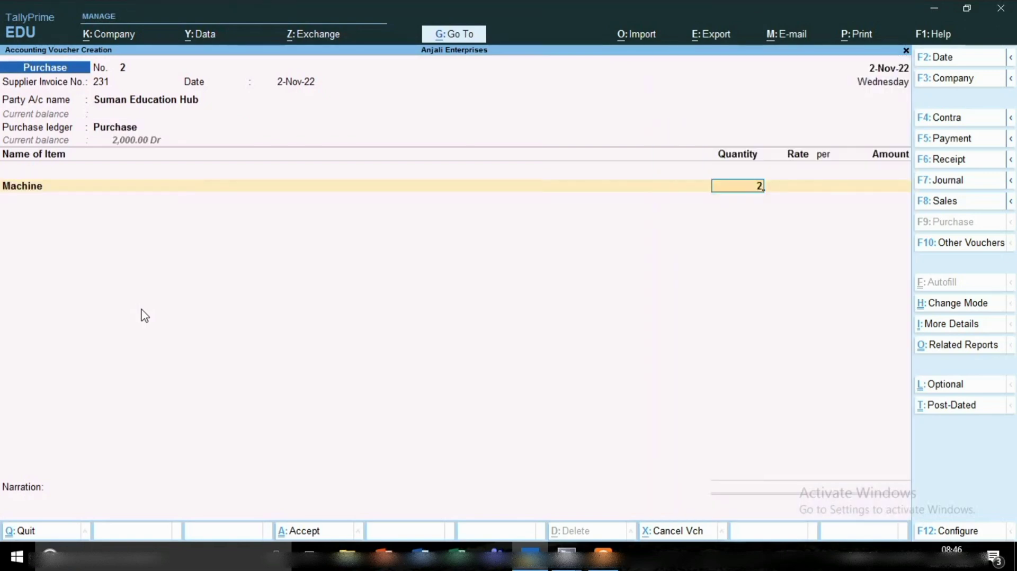
key(Return)
text(1,0)
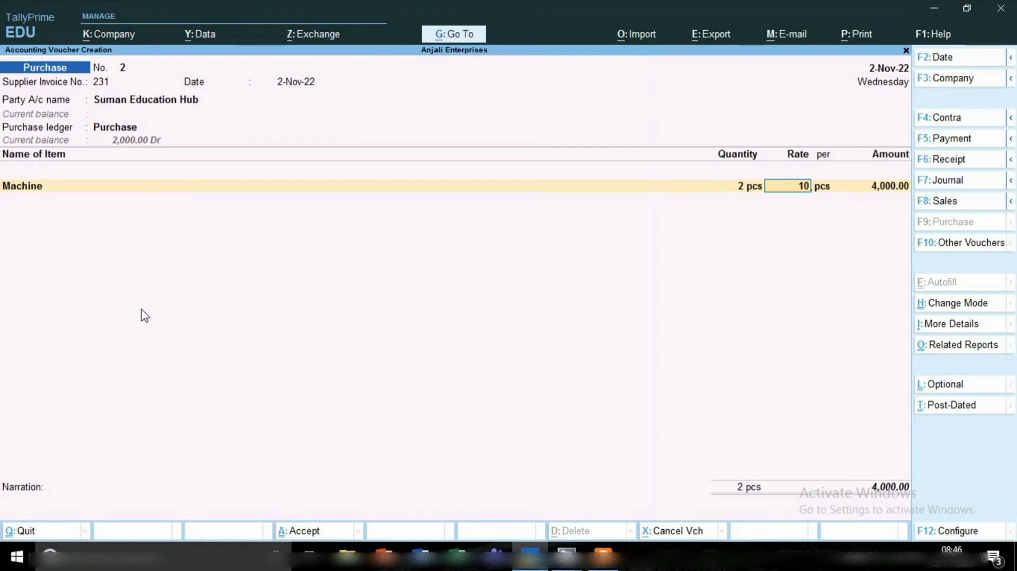
text(00)
key(Return)
key(Return)
key(Return)
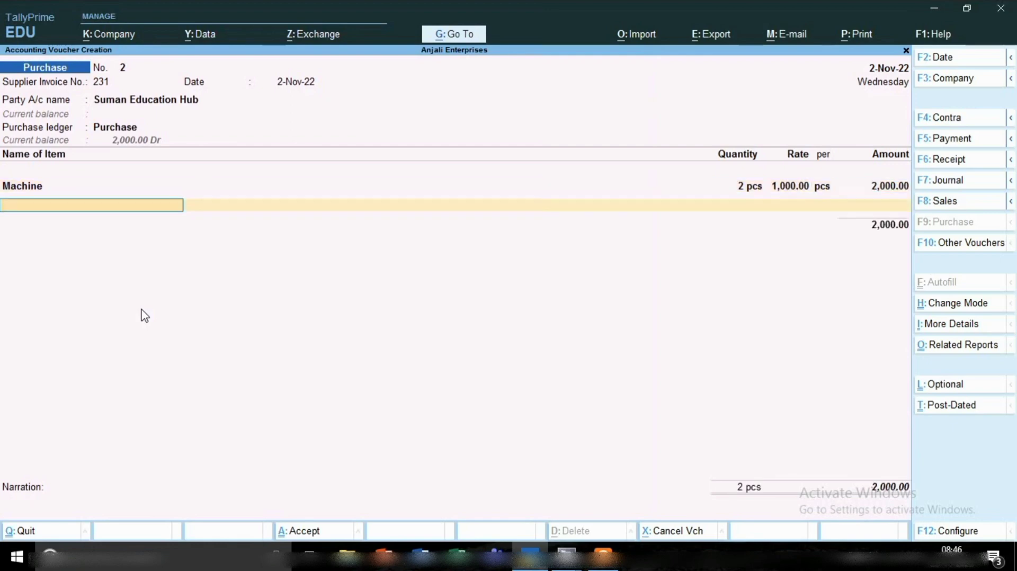
End the item list and save the Suman Education Hub purchase voucher without tax lines or narration.
key(Return)
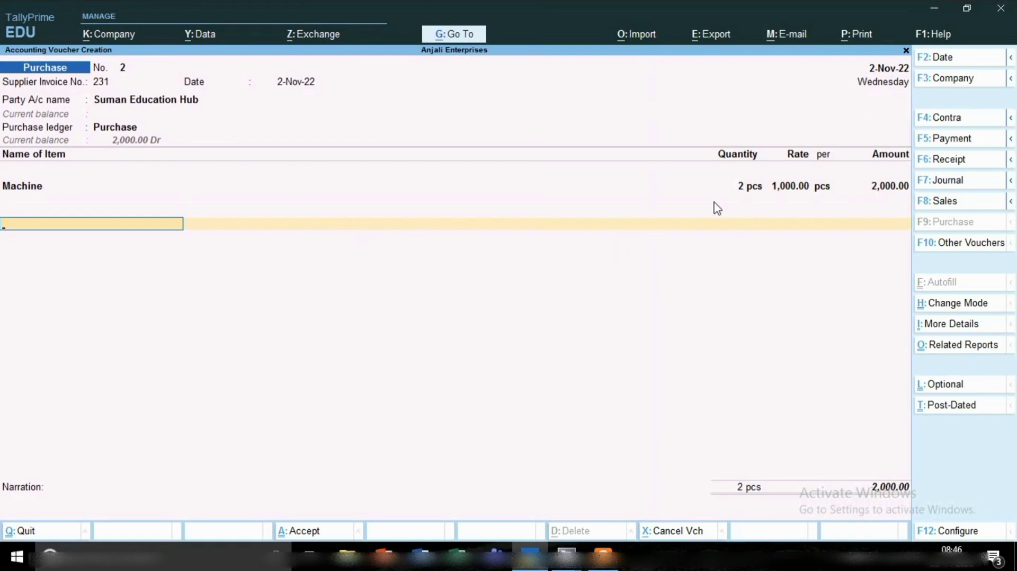
key(ctrl)
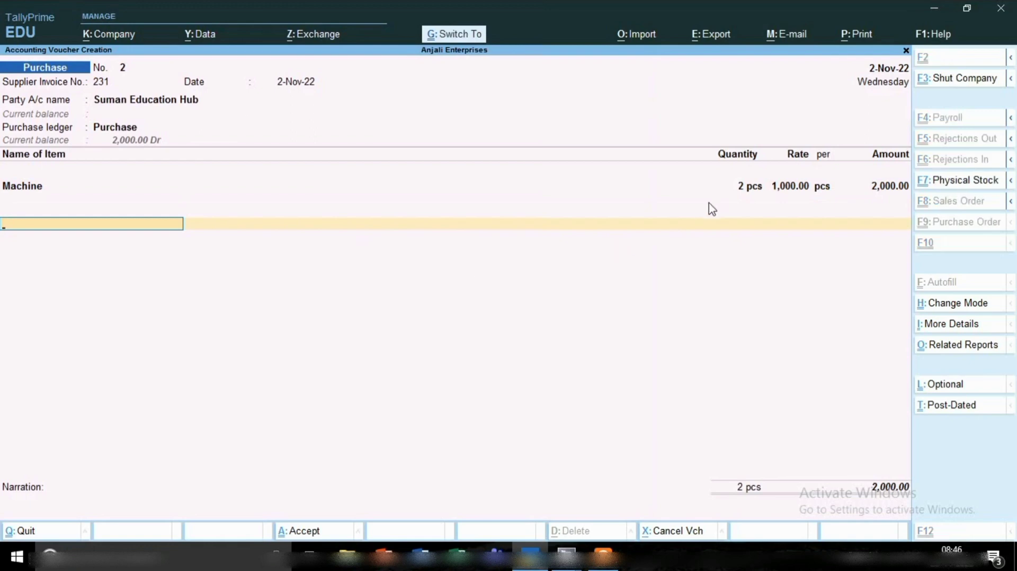
key(ctrl+a)
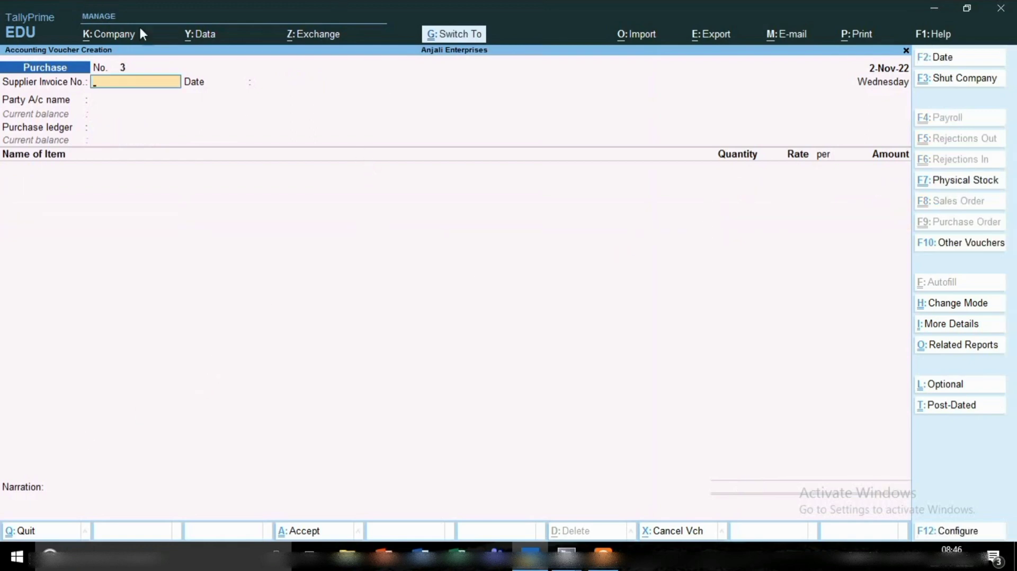
Open the ledger report for Suman Education Hub to check its vouchers and balance.
click(454, 35)
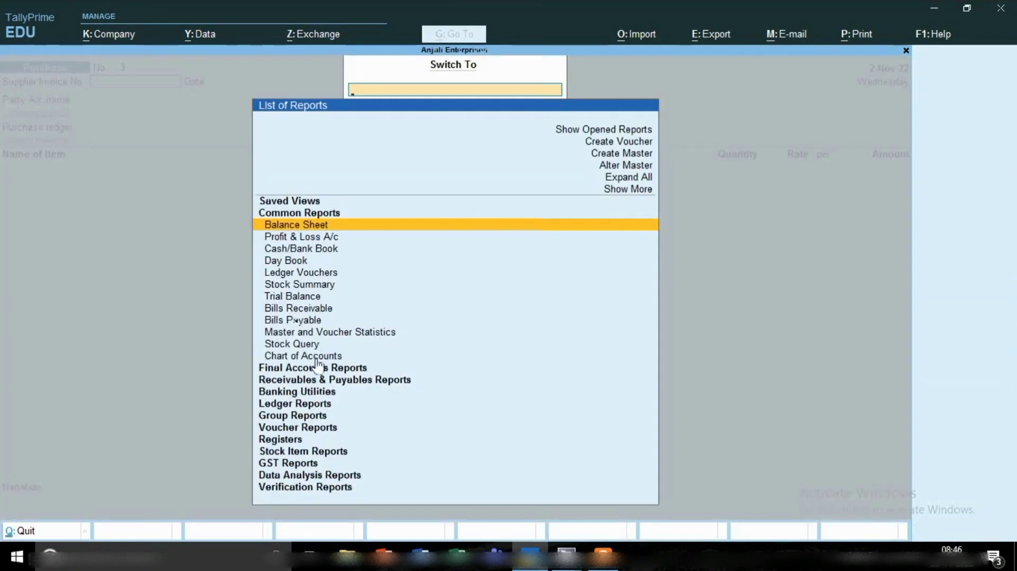
click(300, 407)
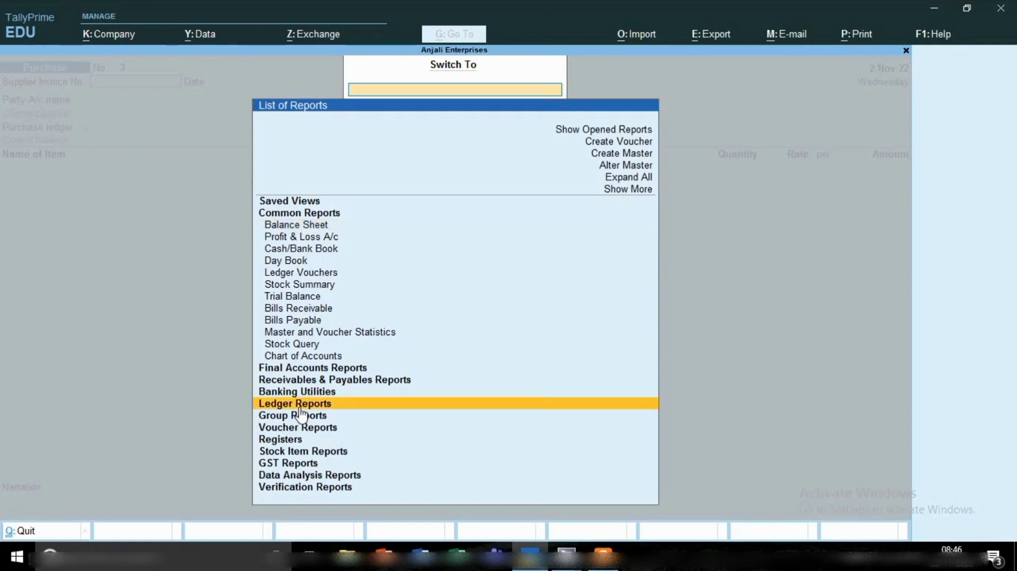
click(300, 407)
key(Return)
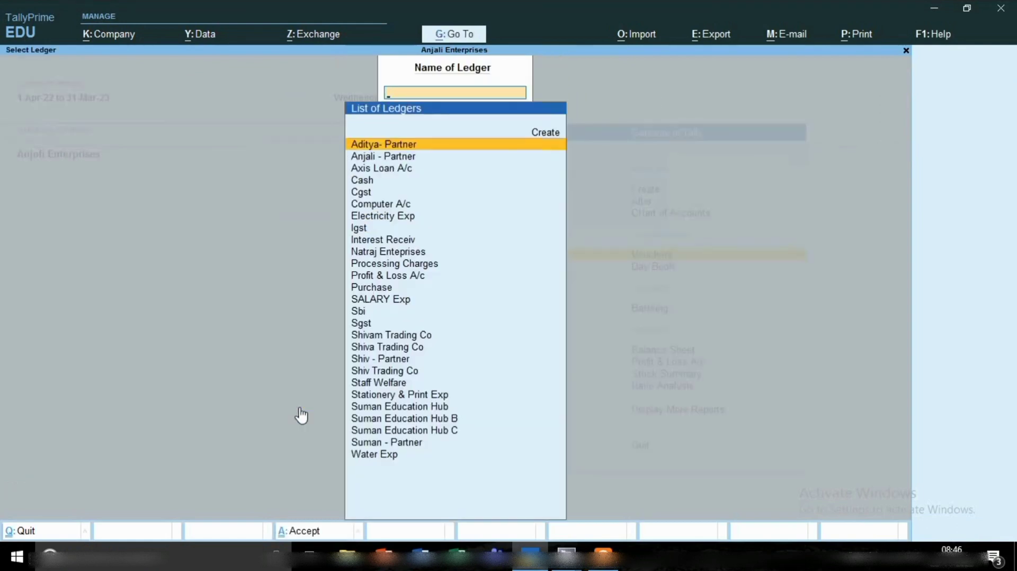
text(Su)
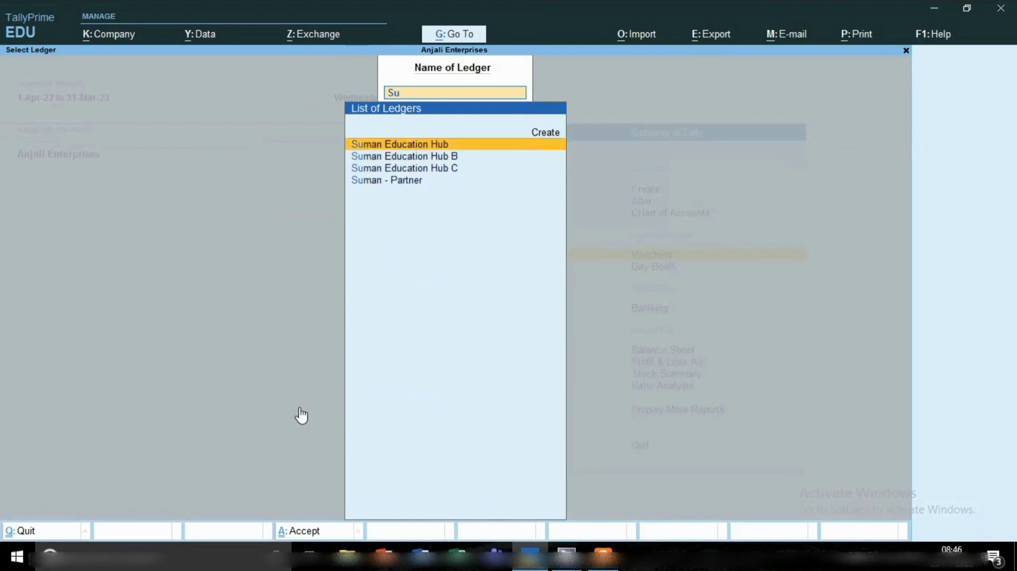
key(Return)
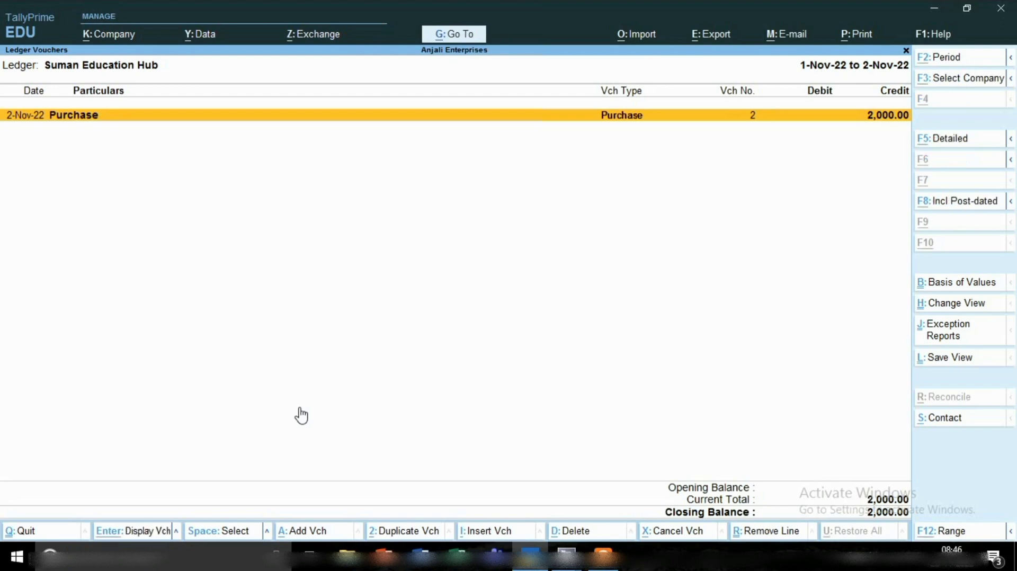
Add a payment voucher from the ledger report and debit Suman Education Hub with 2,000.
key(alt+a)
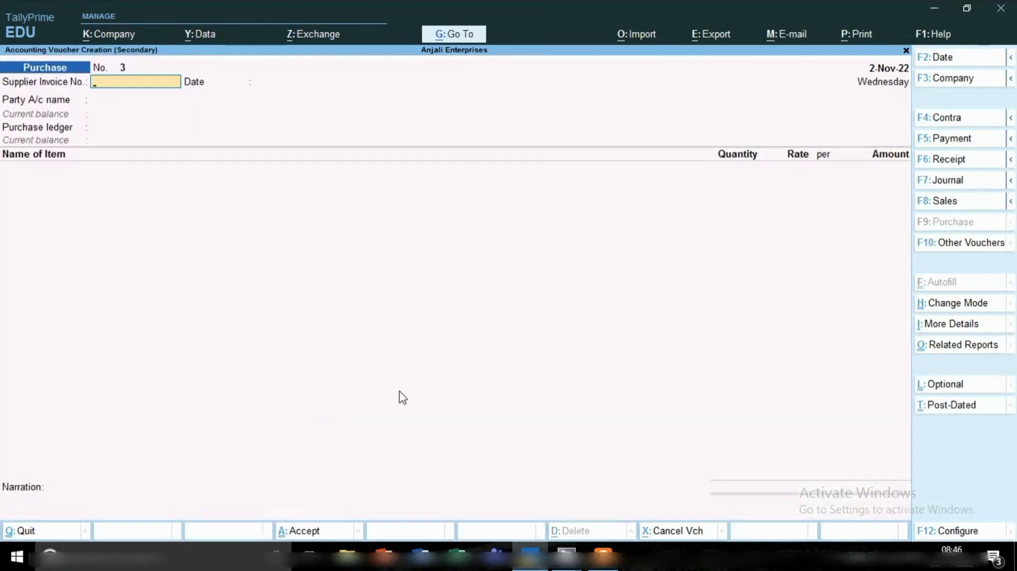
click(963, 140)
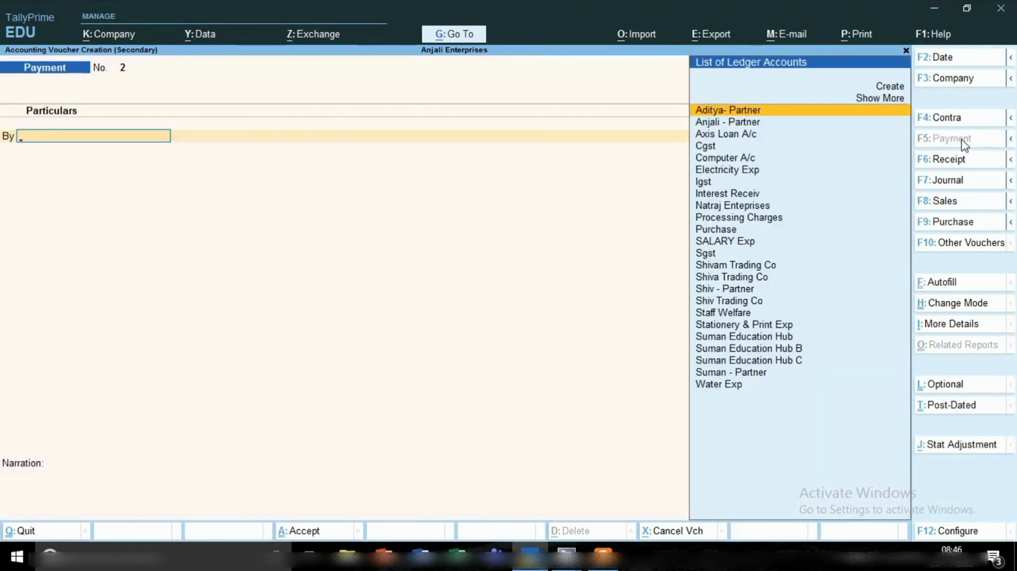
key(Down)
key(Down)
key(Down)
key(Down)
key(Down)
key(Down)
key(Down)
key(Down)
key(Down)
key(Down)
key(Down)
key(Down)
key(Down)
key(Down)
key(Down)
key(Down)
key(Down)
key(Down)
key(Down)
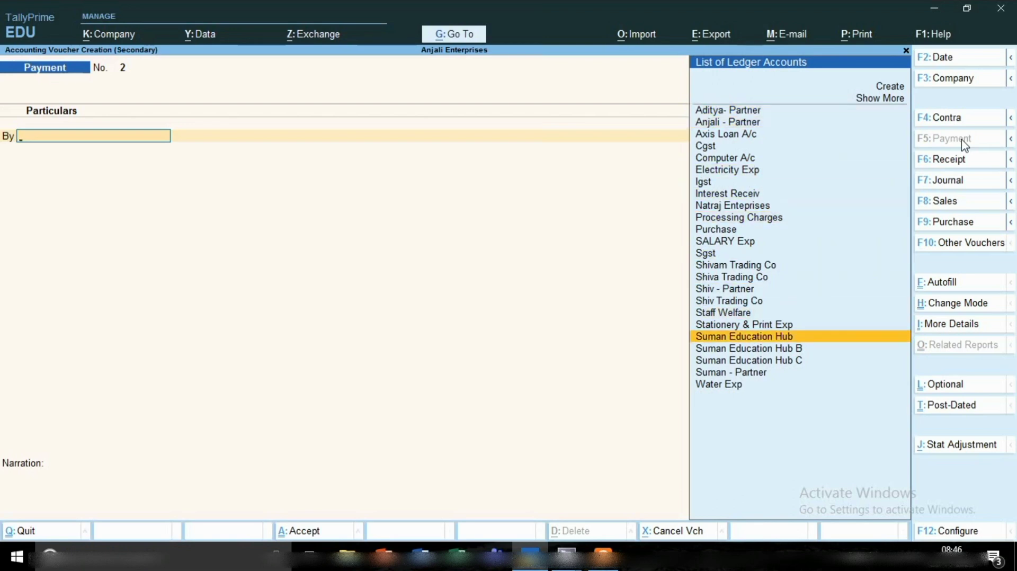
key(Return)
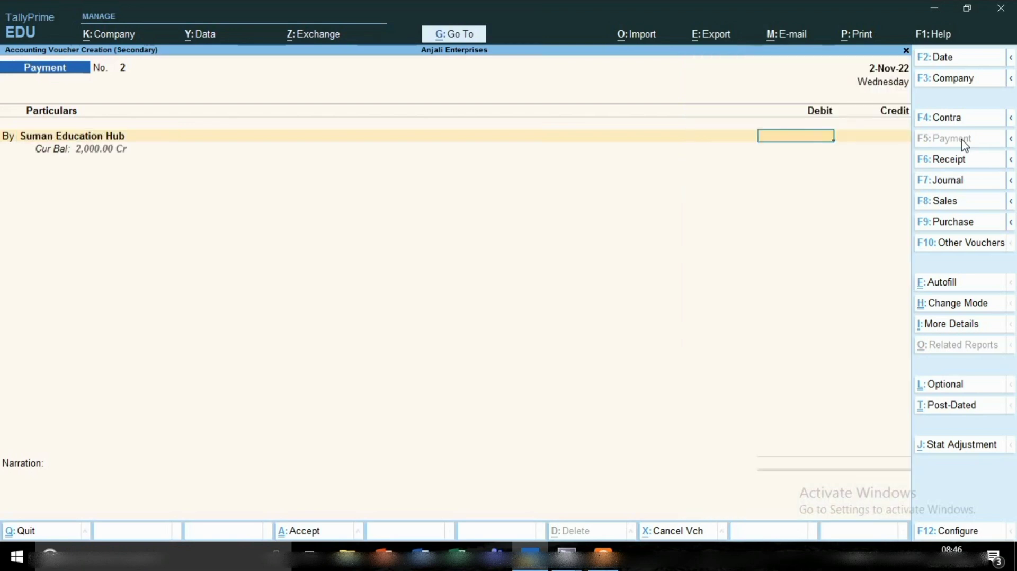
text(2000)
key(Return)
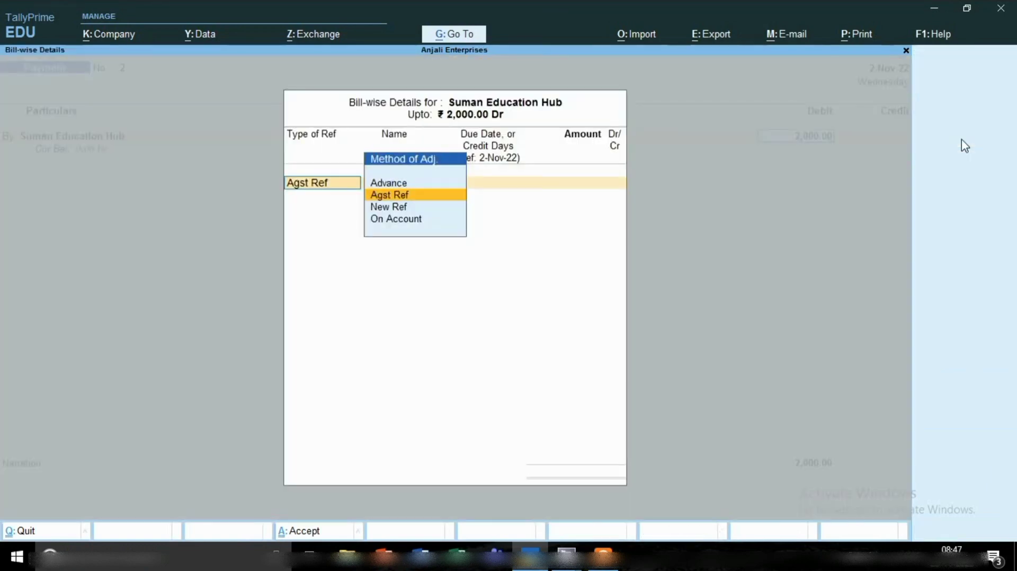
Allocate the full 2,000 payment as Agst Ref to Suman Education Hub's pending bill 231.
key(Return)
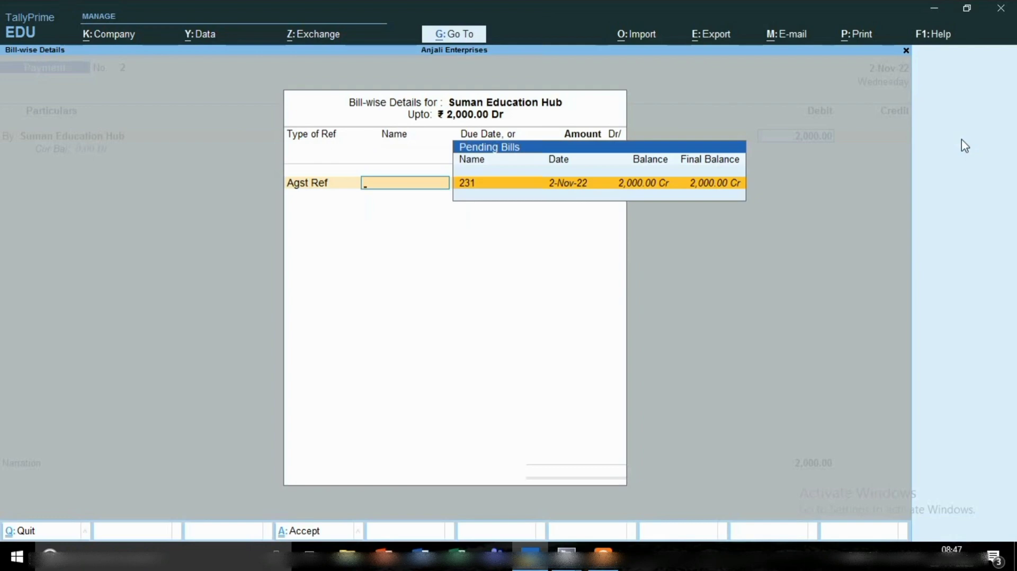
key(Return)
key(Return)
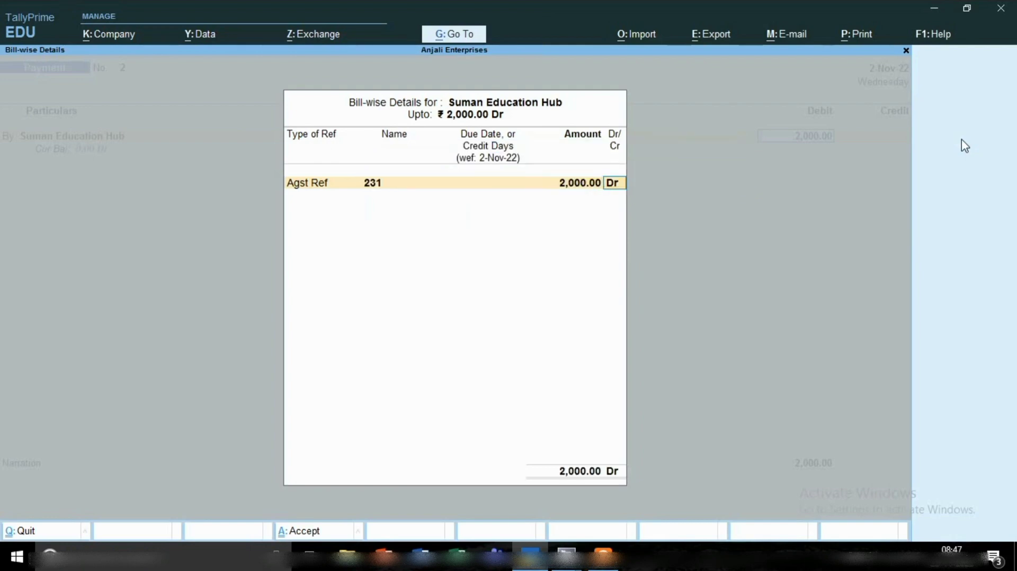
key(Return)
key(Return)
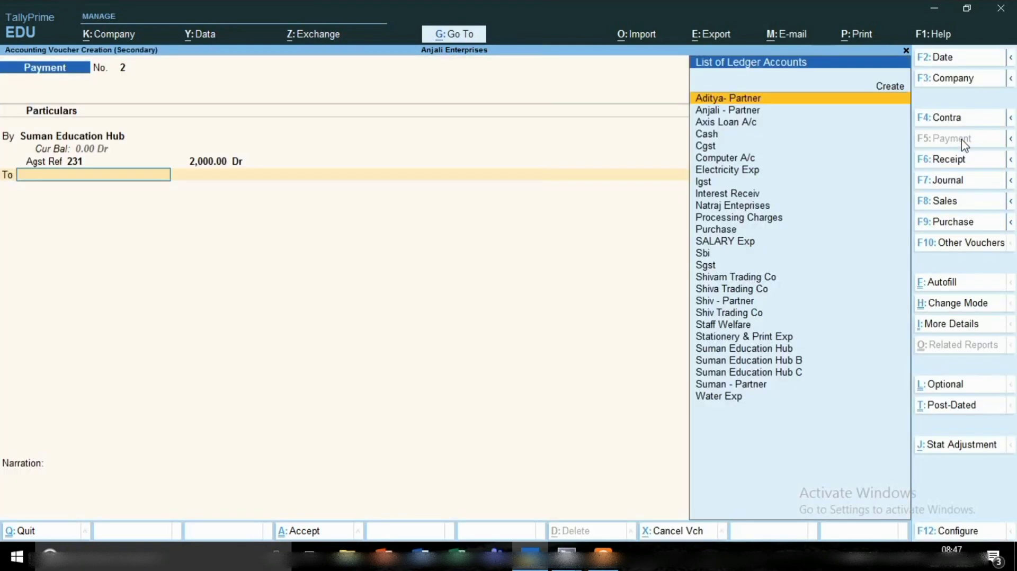
Credit Cash with 2,000 and save the payment voucher without a narration.
key(Down)
key(Down)
key(Down)
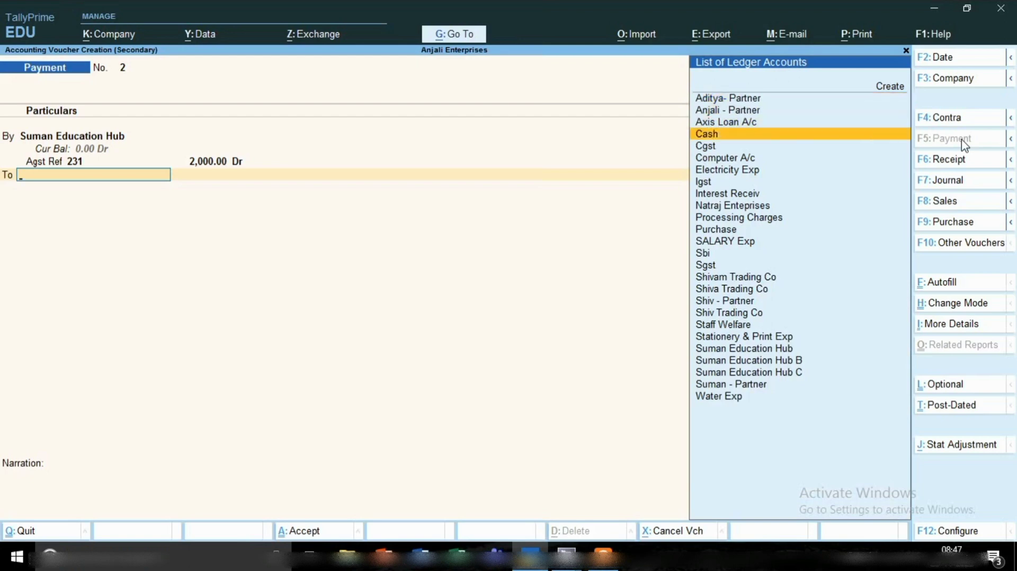
key(Return)
key(Return)
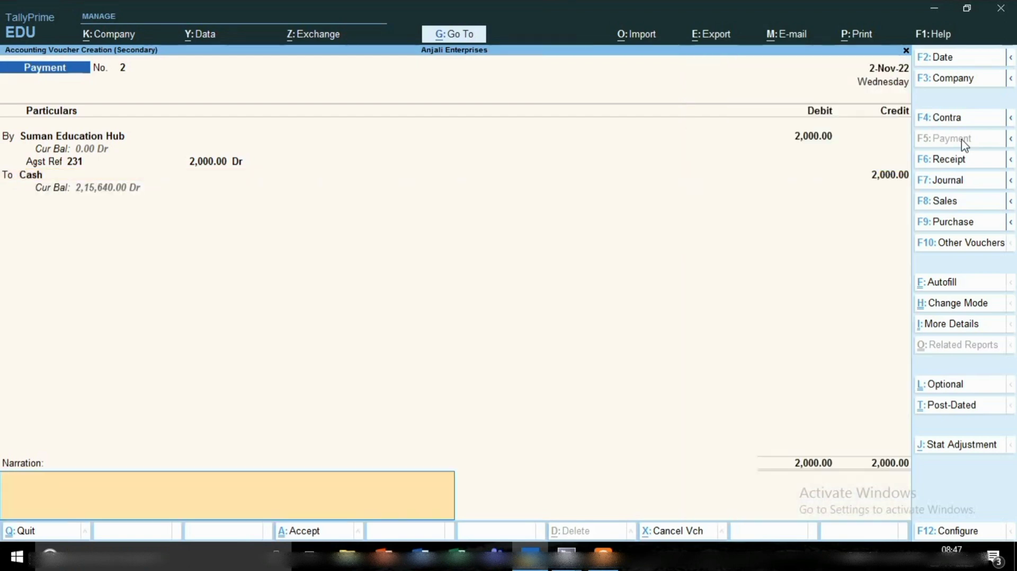
key(Return)
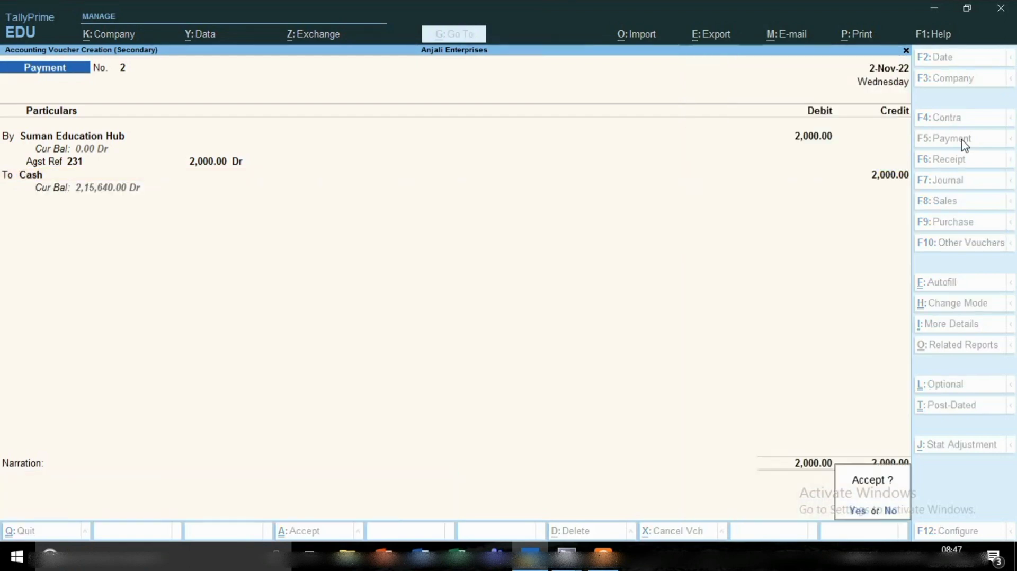
key(Return)
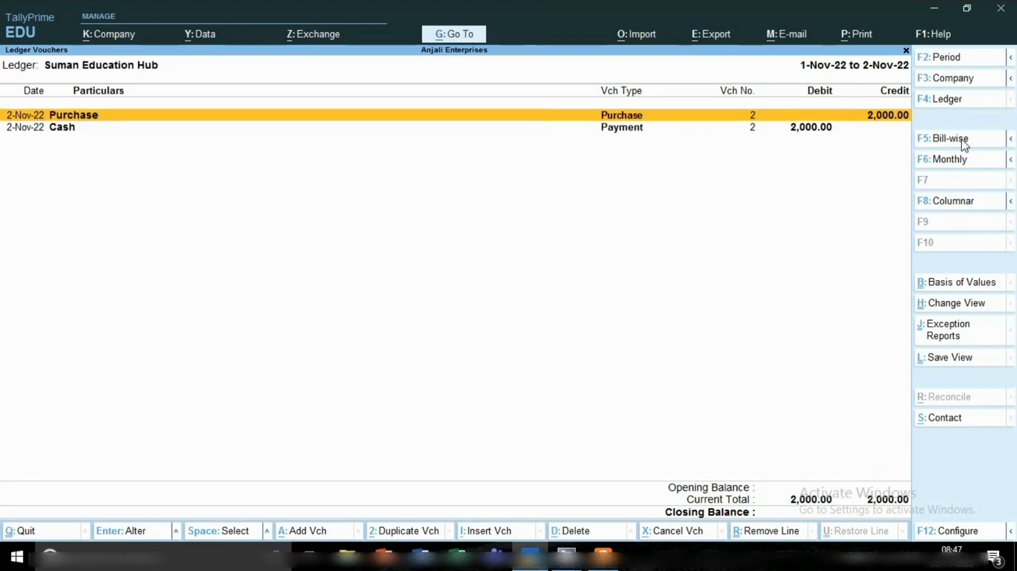
key(Down)
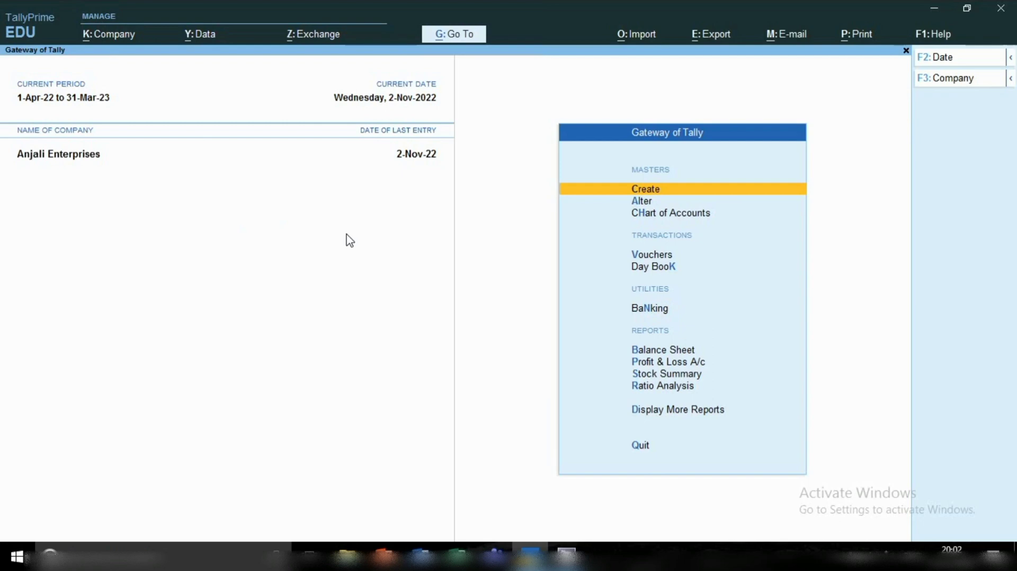
Start a purchase voucher with supplier invoice no. 100 dated 2-Nov-22 and find Suman Education Hub among the party accounts.
key(v)
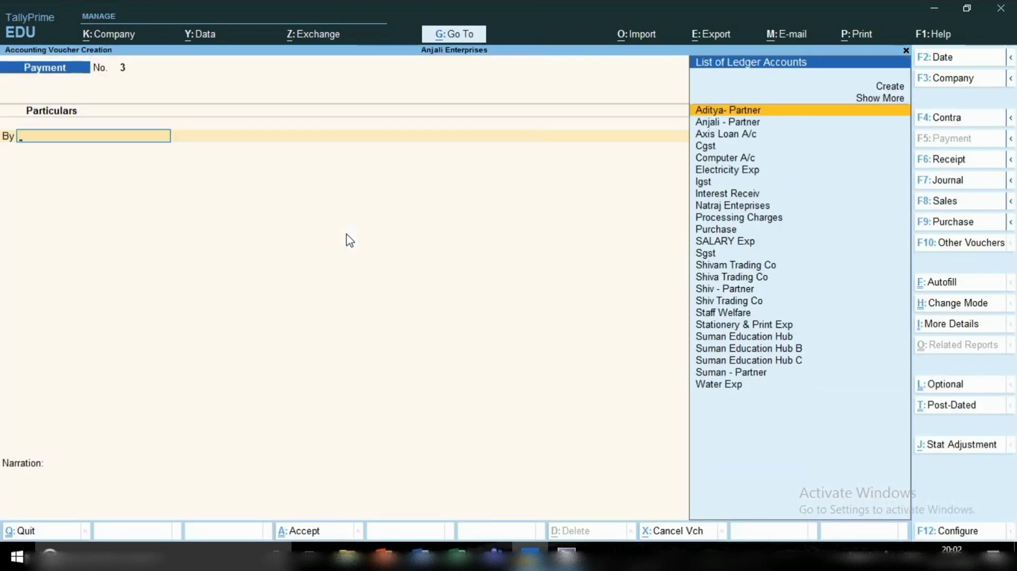
click(932, 225)
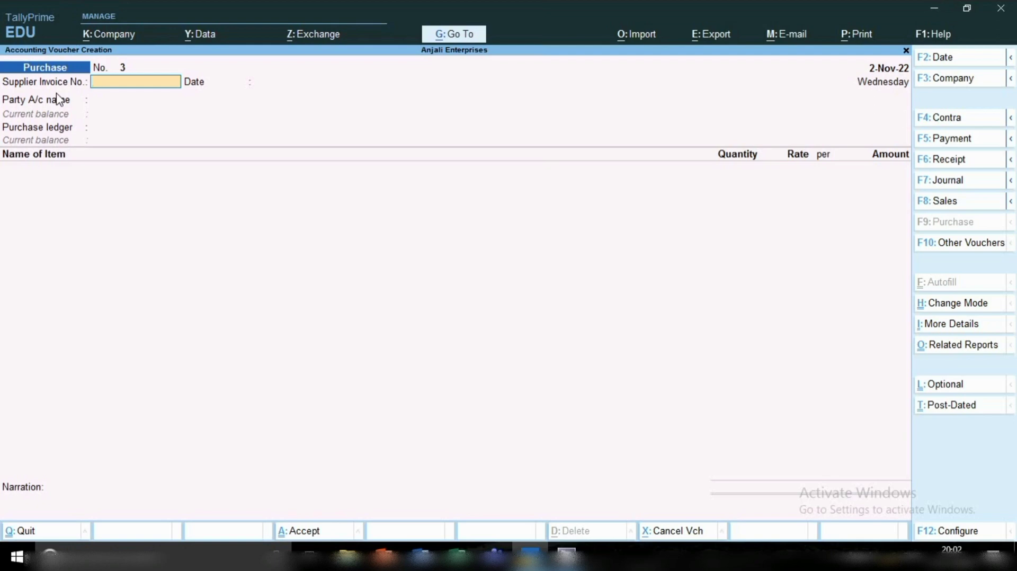
text(100)
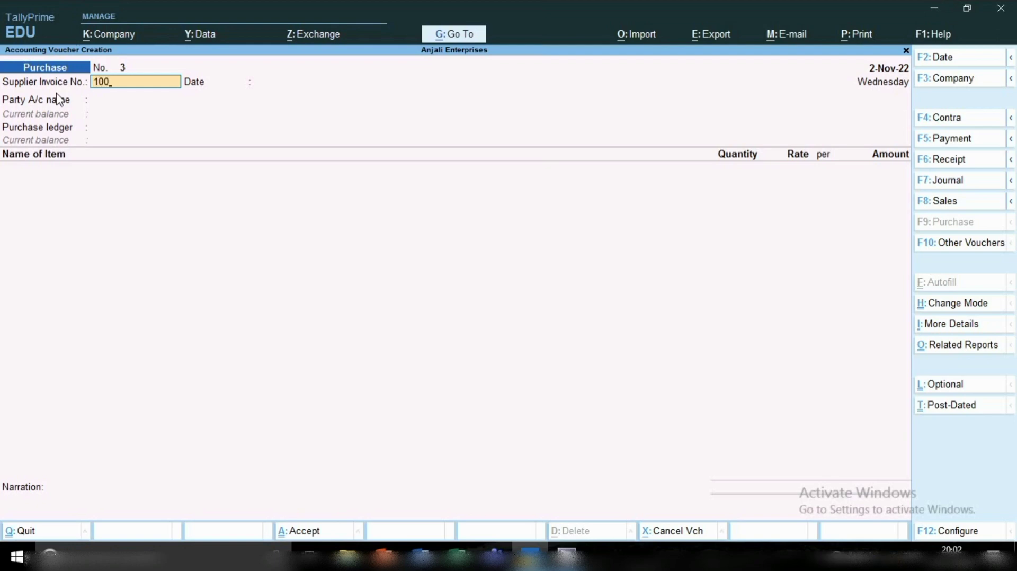
key(Return)
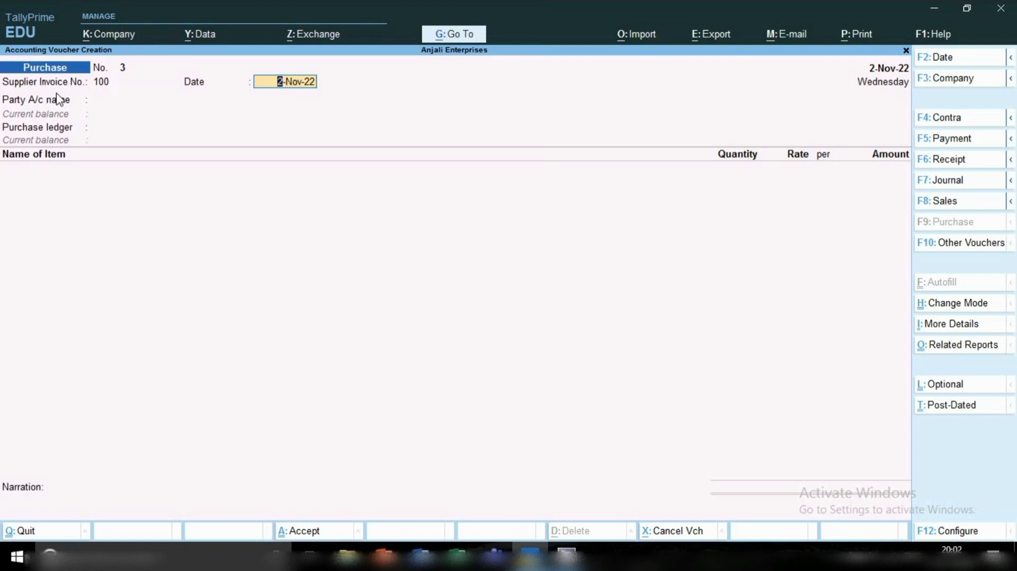
key(Return)
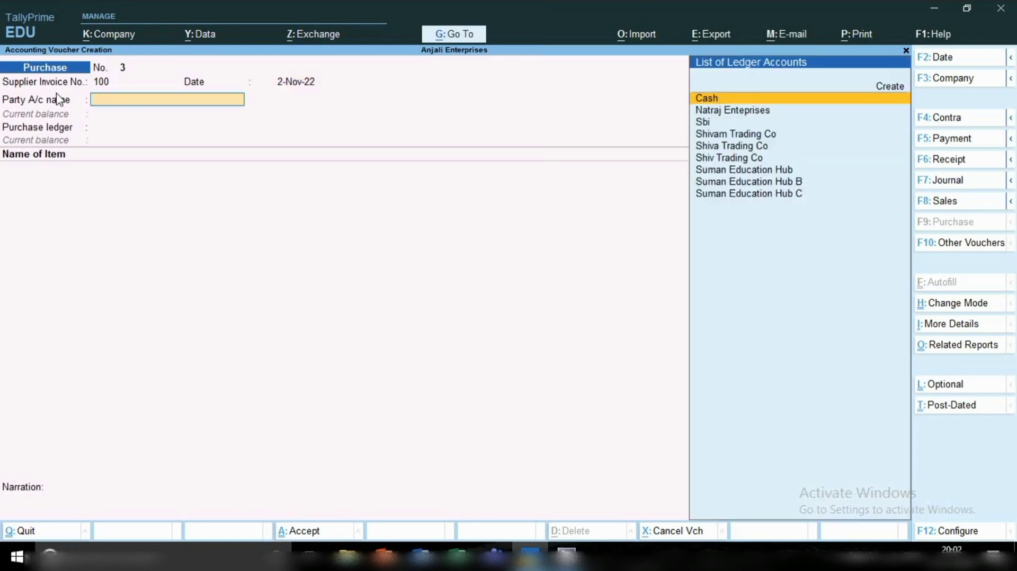
key(Down)
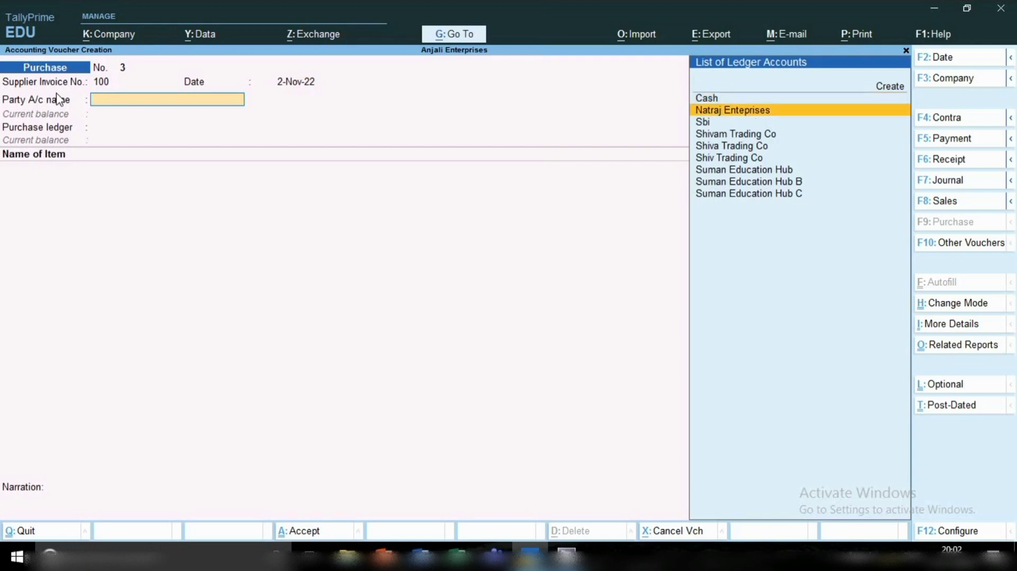
key(Down)
key(Down)
key(Down)
key(Down)
key(Down)
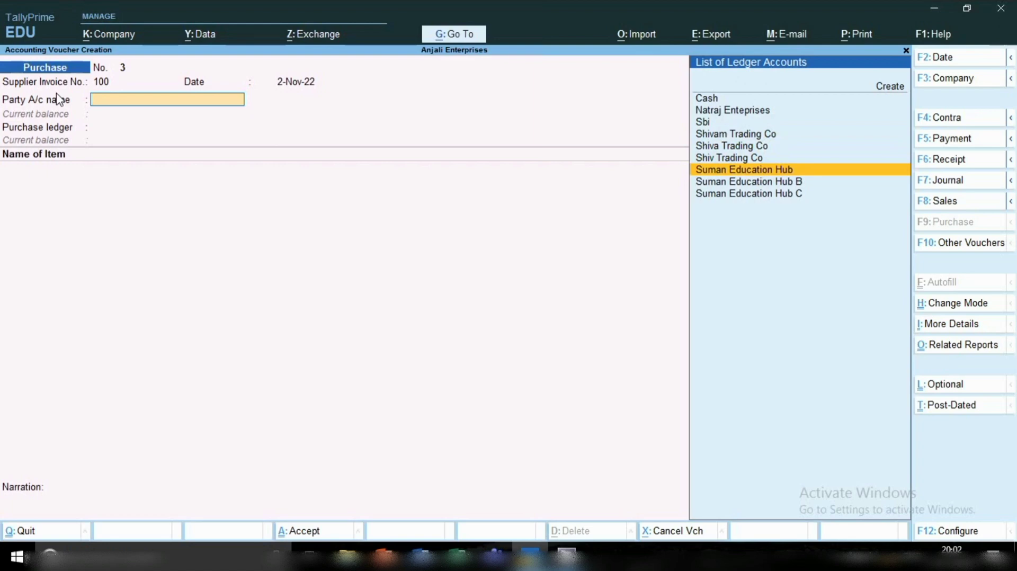
key(ctrl)
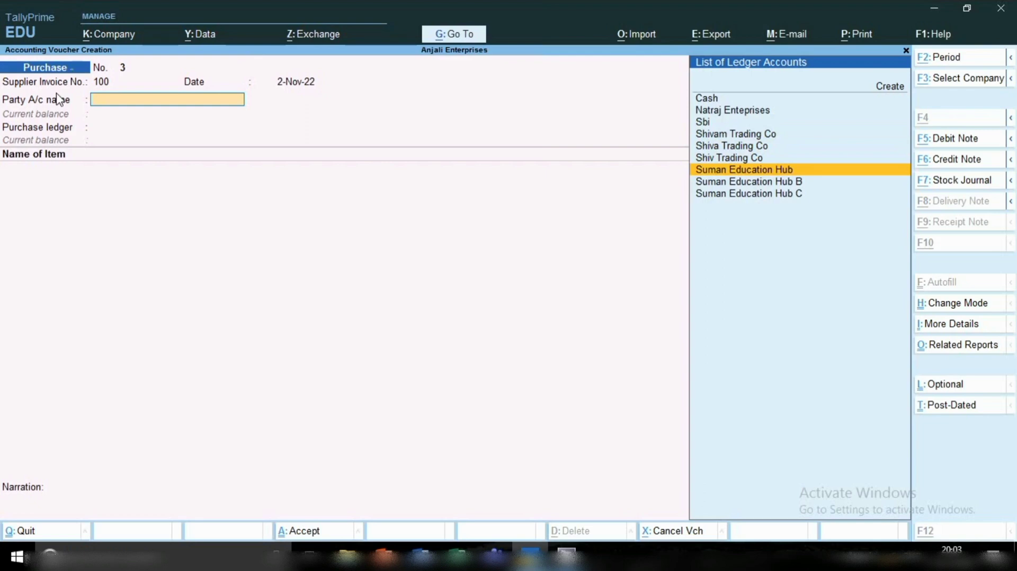
key(alt+c)
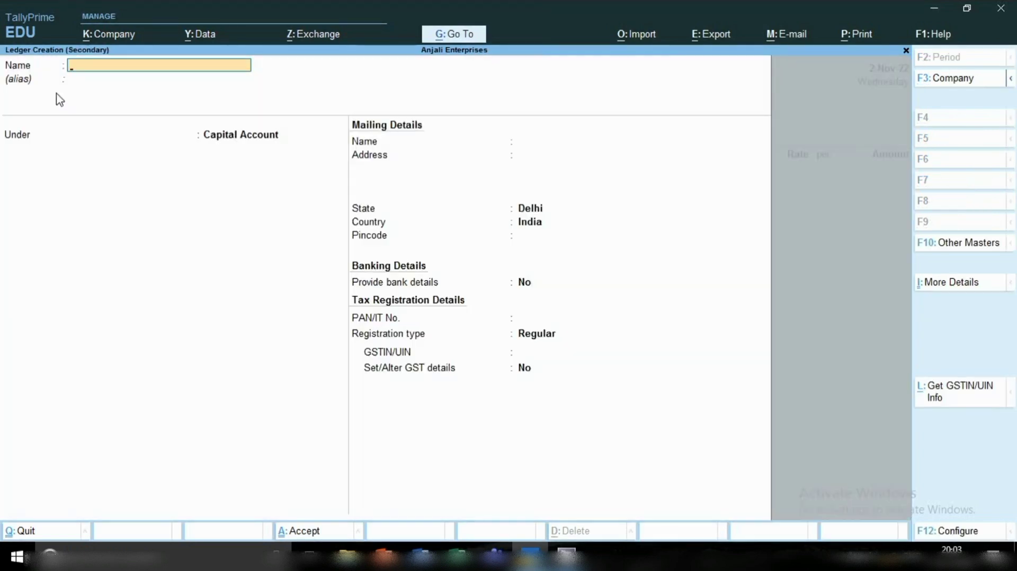
key(Escape)
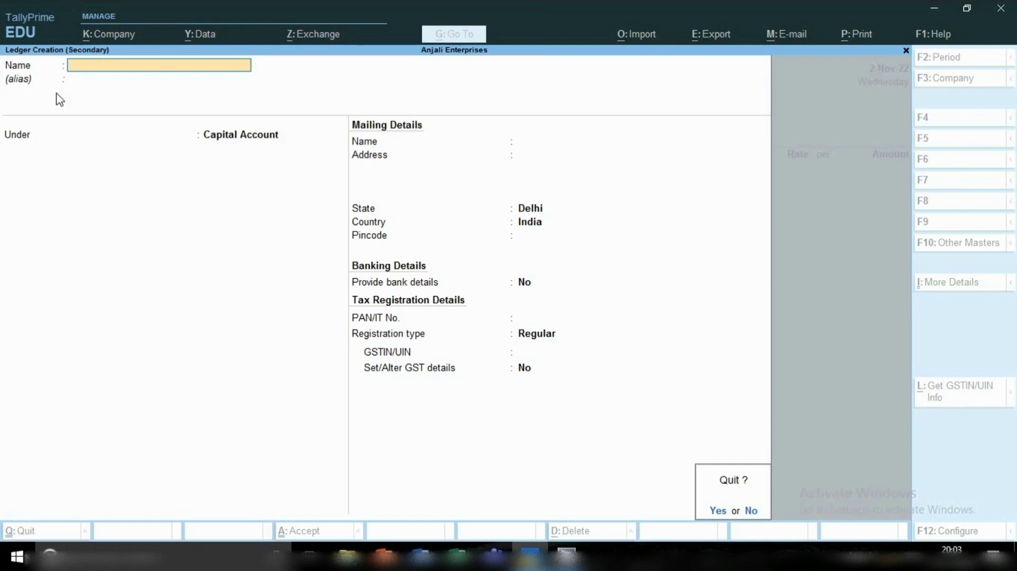
key(y)
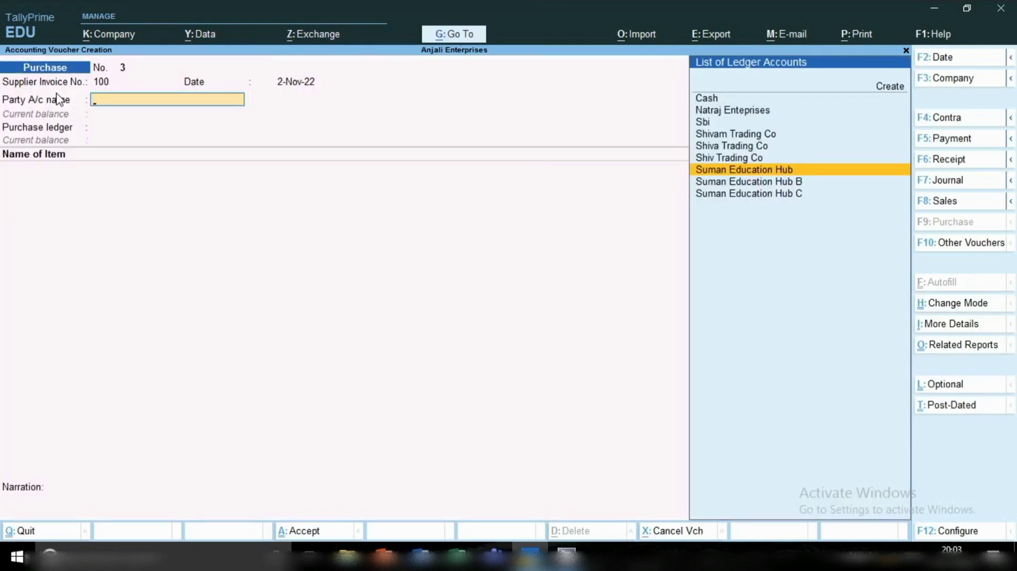
Set Suman Education Hub as the purchase voucher's party account and skip the receipt details without entries.
key(Return)
key(Return)
key(Return)
key(Return)
key(Return)
key(Return)
key(Return)
key(Return)
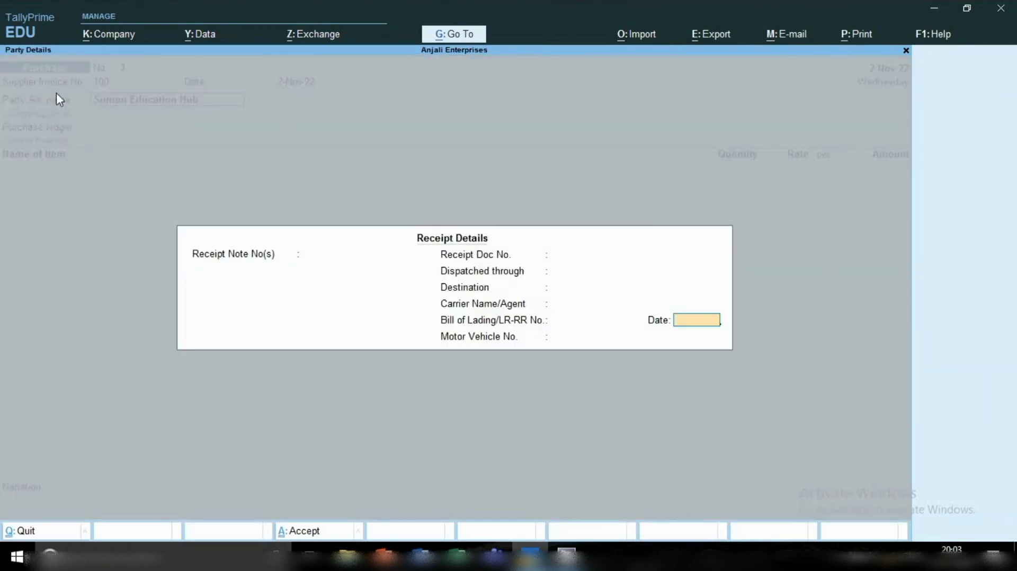
key(Return)
key(Return)
key(Return)
key(Return)
key(Return)
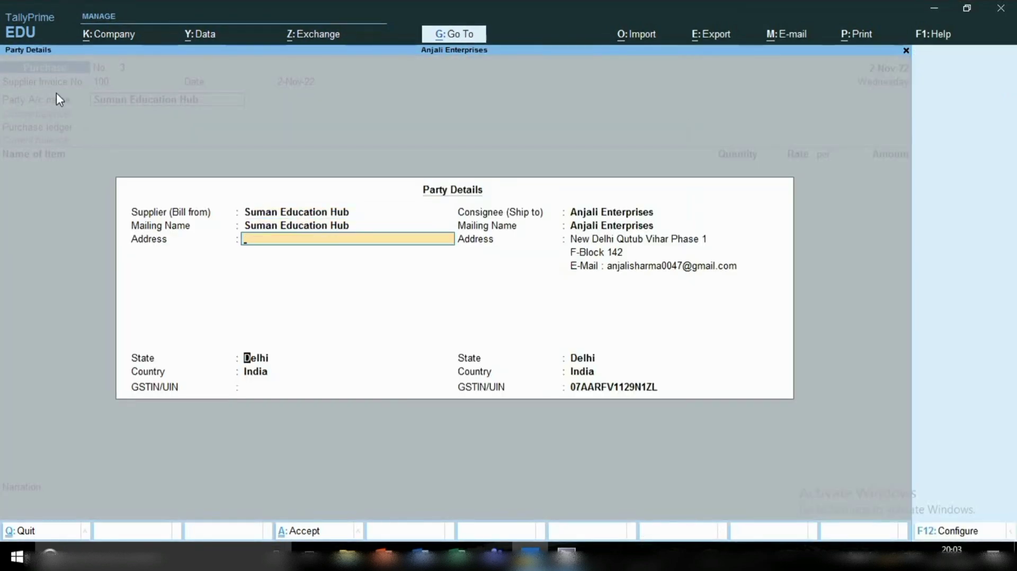
Accept the party details with the supplier address blank and use Purchase as the purchase ledger.
key(Return)
key(Return)
key(Return)
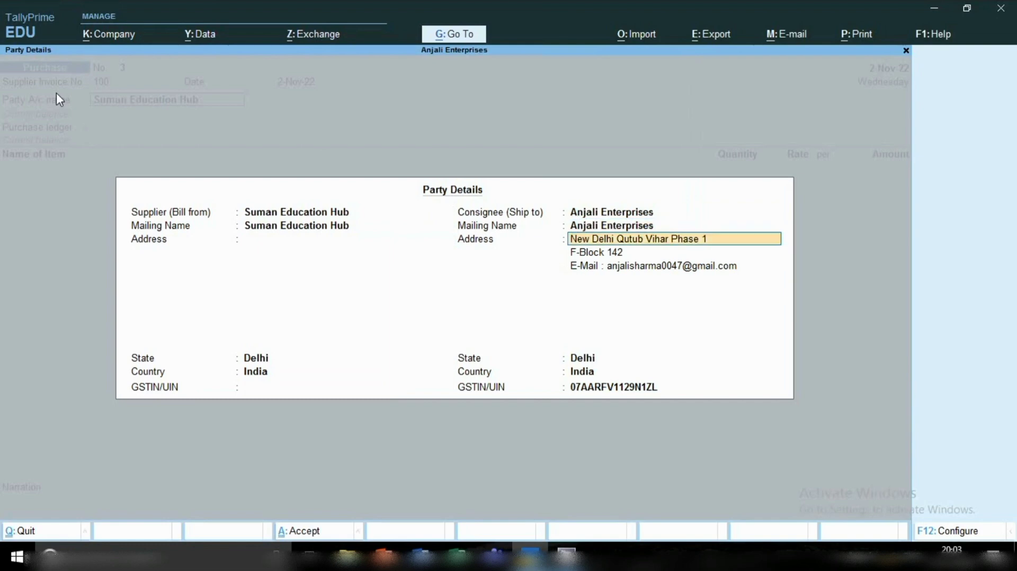
key(Return)
key(Return)
key(Return)
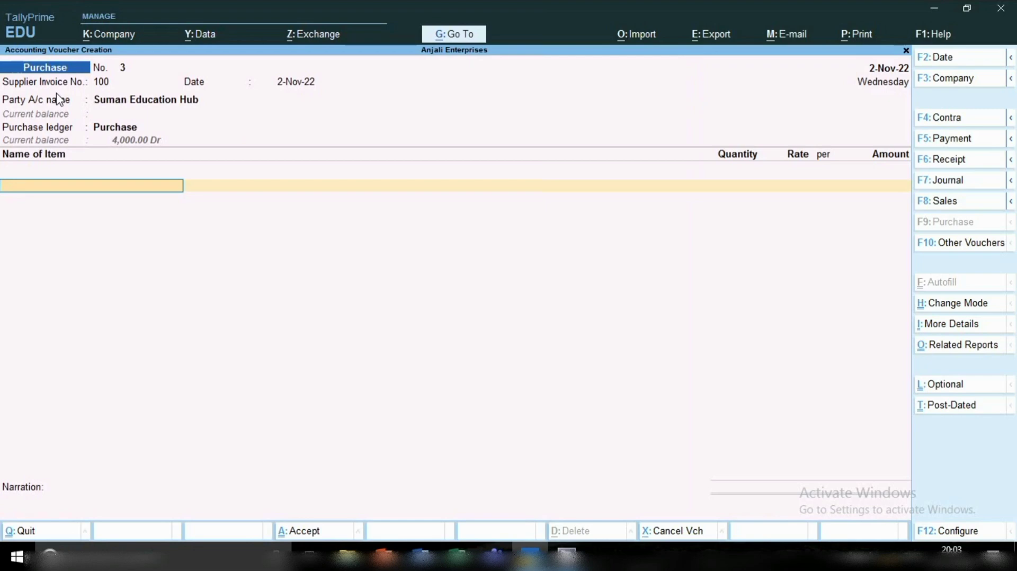
Add the Machine stock item to the purchase voucher with a quantity of 10 pcs at a rate of 1,000.
text(M)
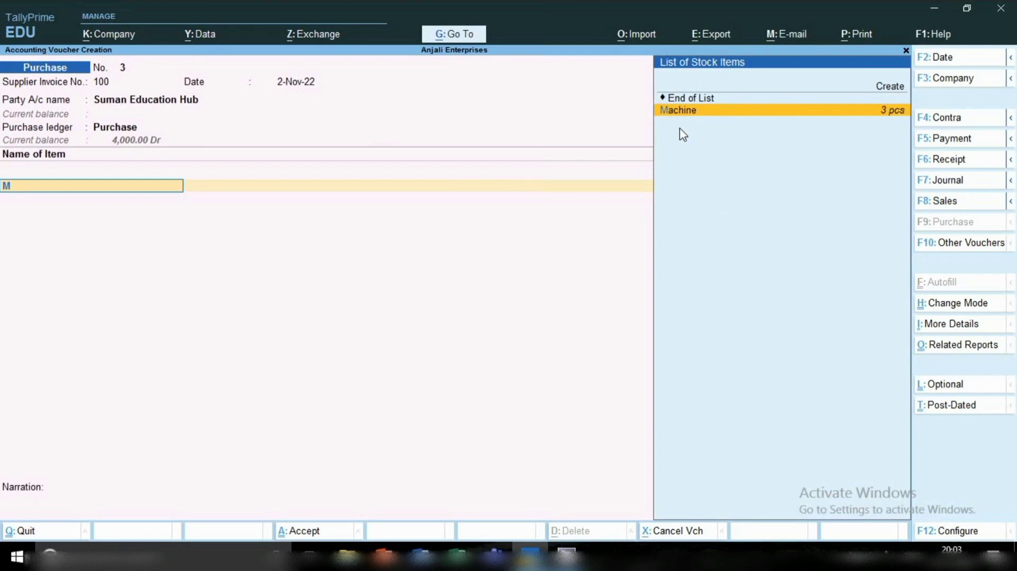
key(alt+c)
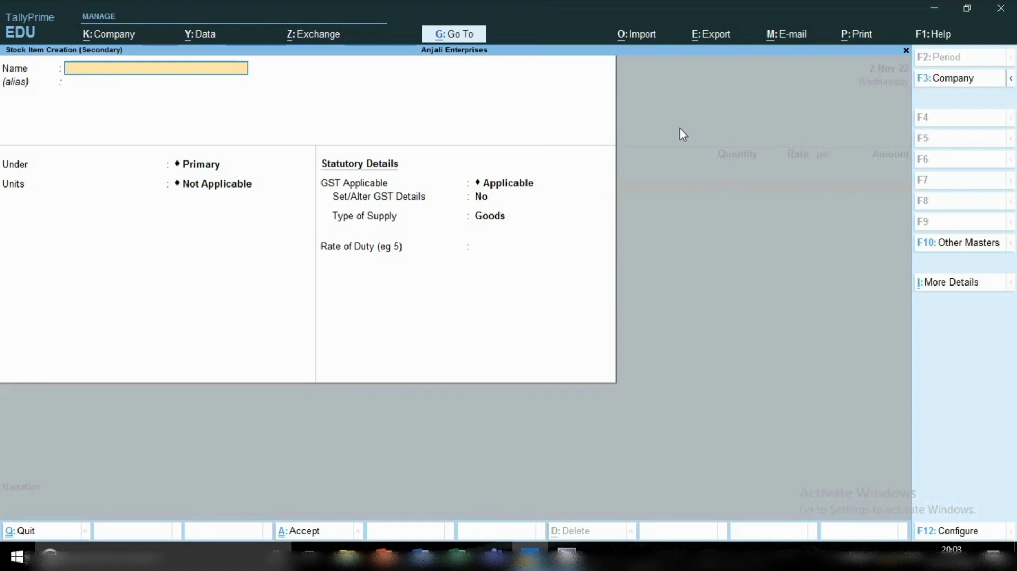
key(Escape)
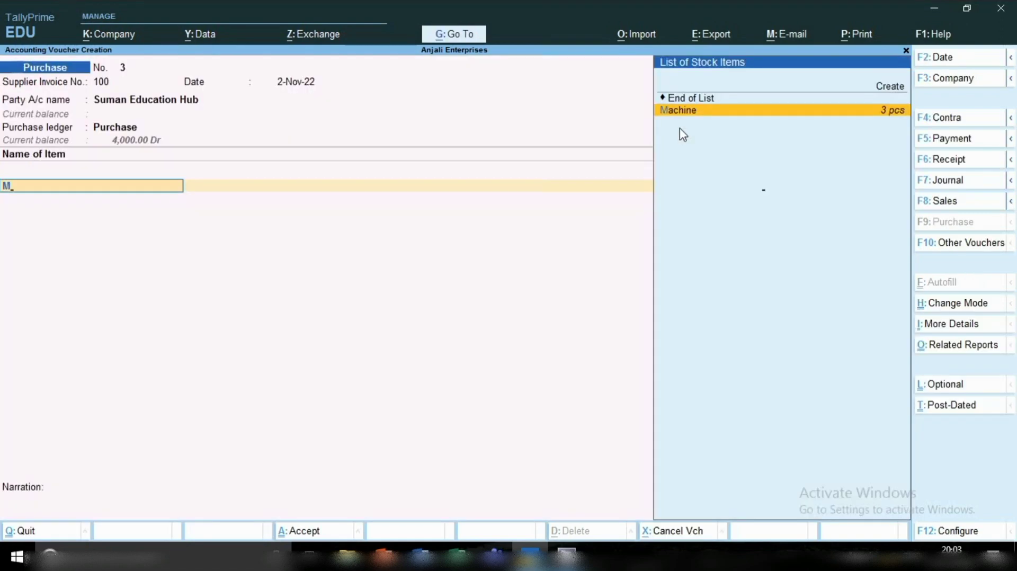
key(Return)
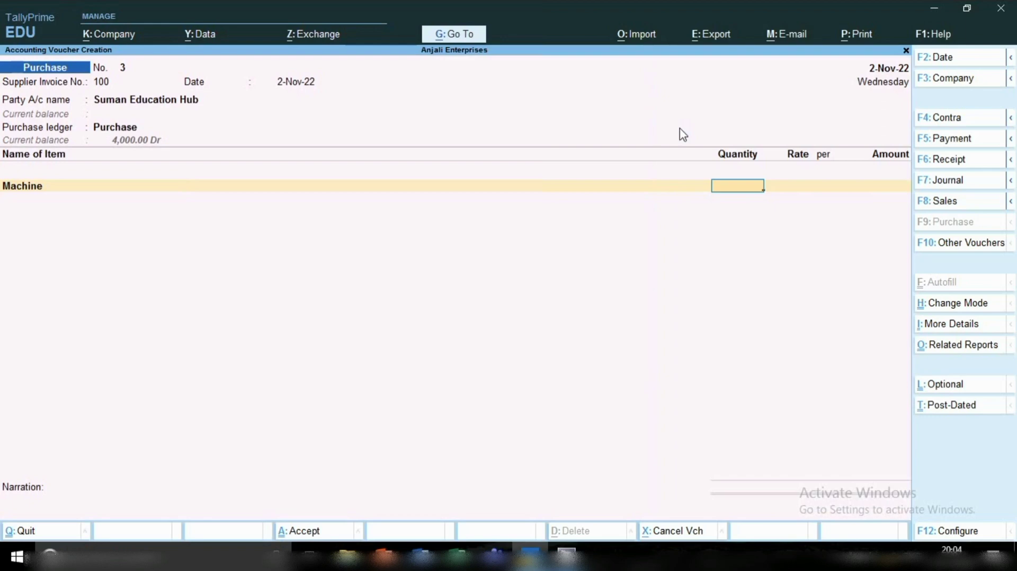
text(10)
key(Return)
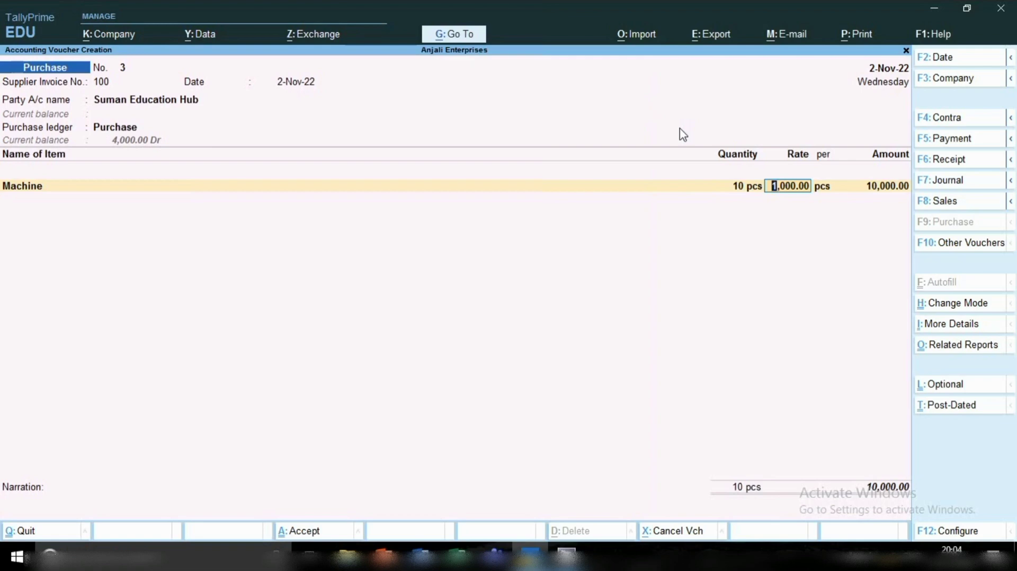
key(Return)
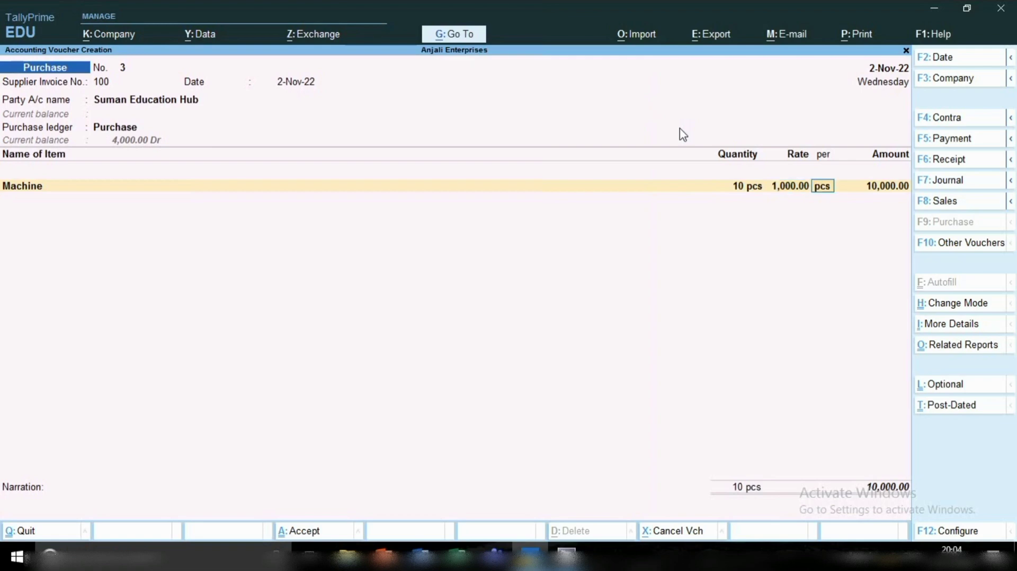
key(Return)
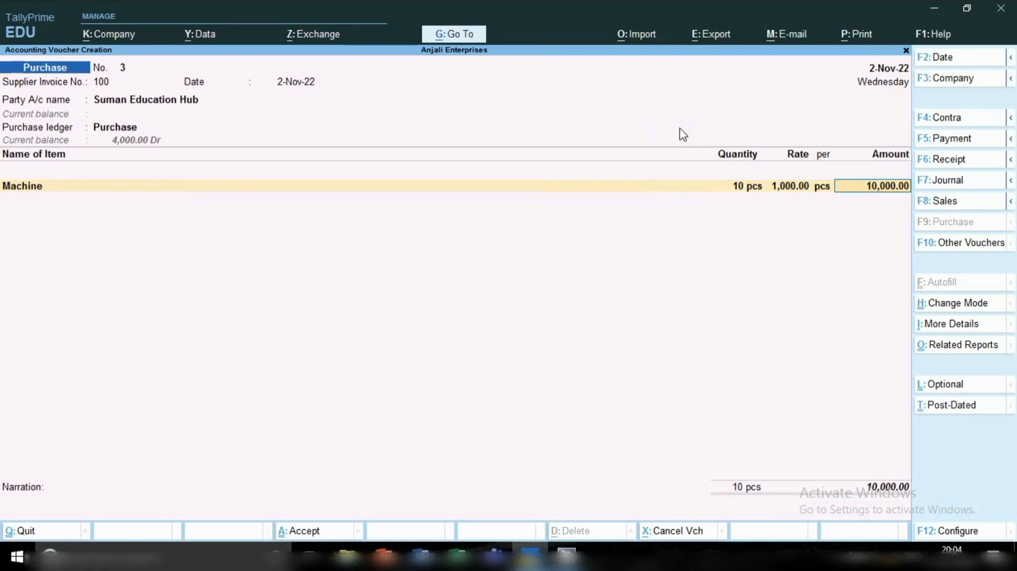
key(Return)
key(Return)
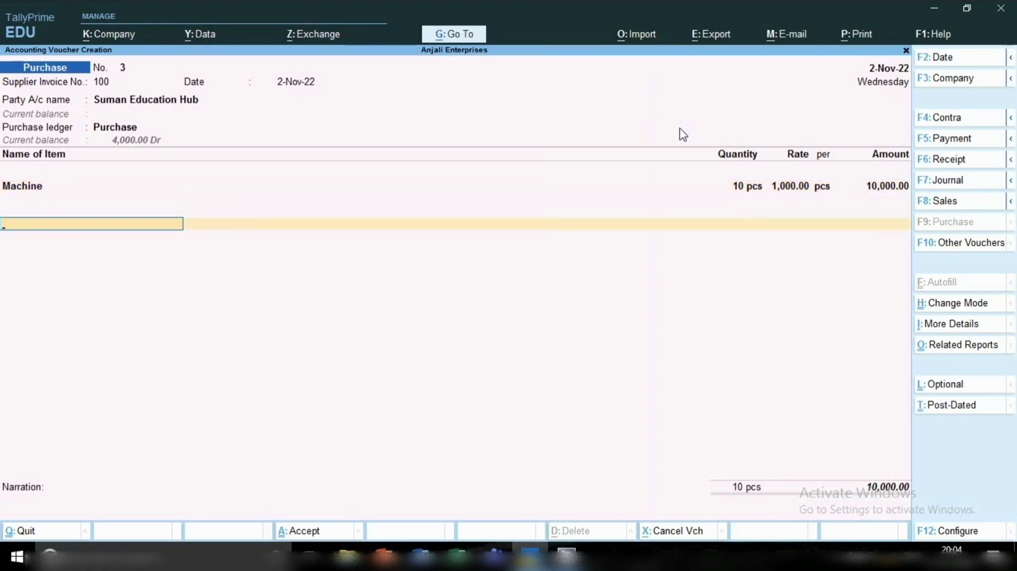
Add the Cgst ledger below the item without an amount and save the purchase voucher.
text(Cgs)
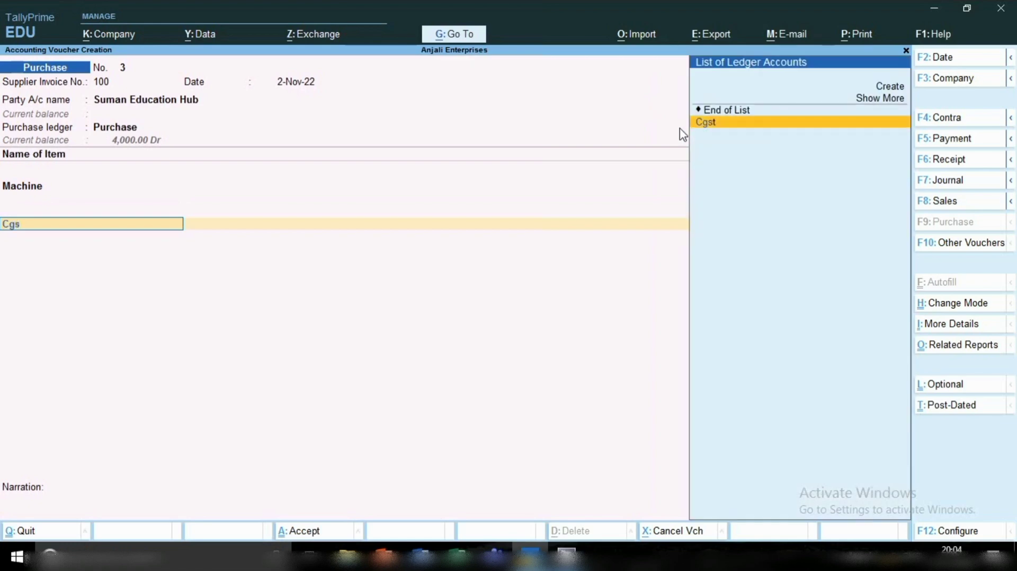
key(Return)
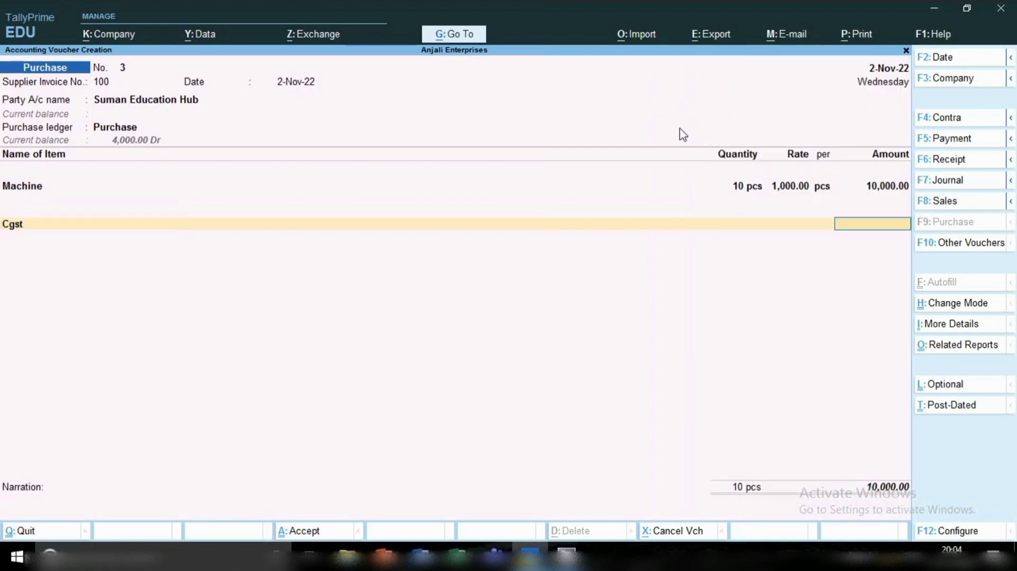
key(BackSpace)
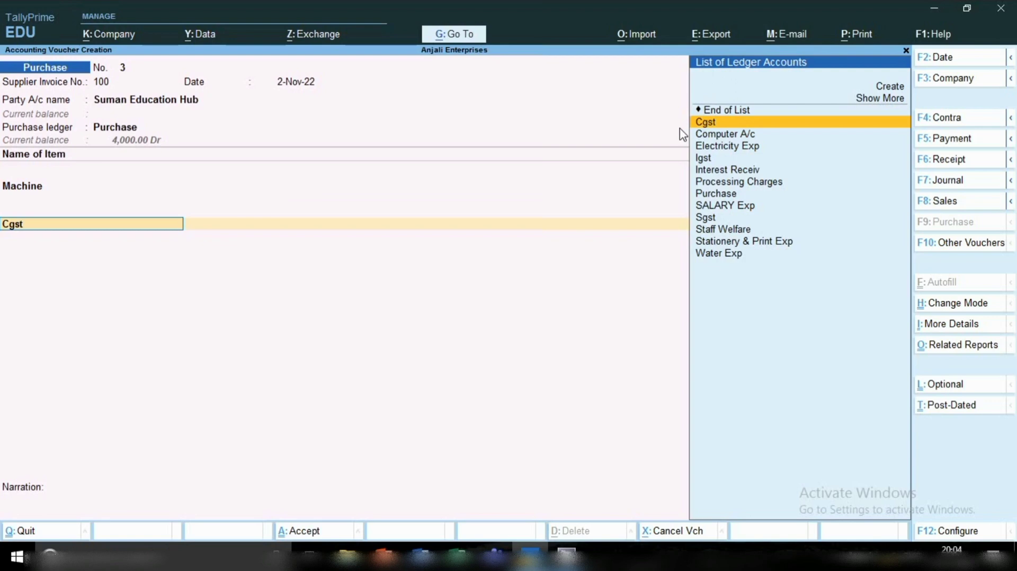
key(ctrl)
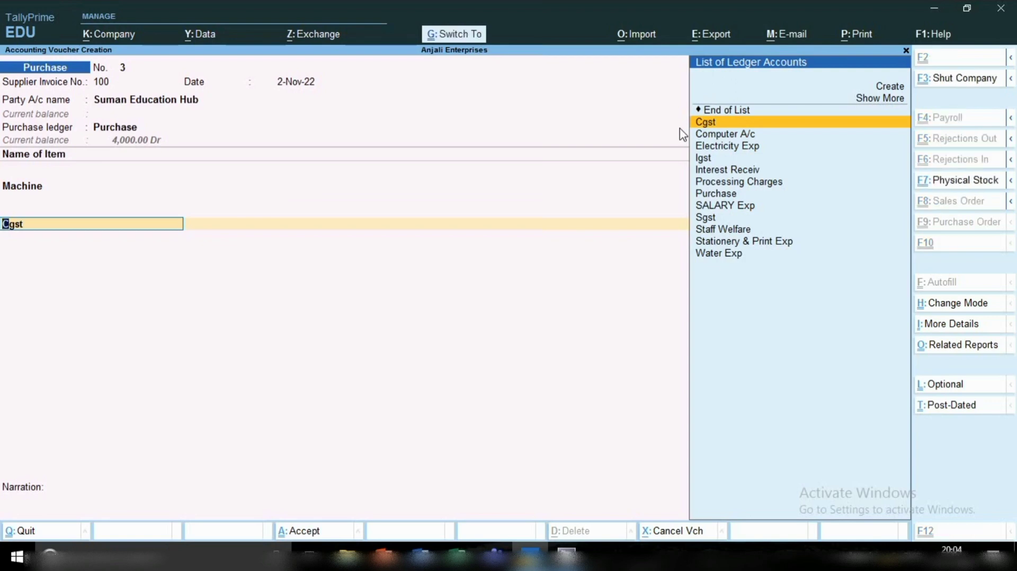
key(ctrl+a)
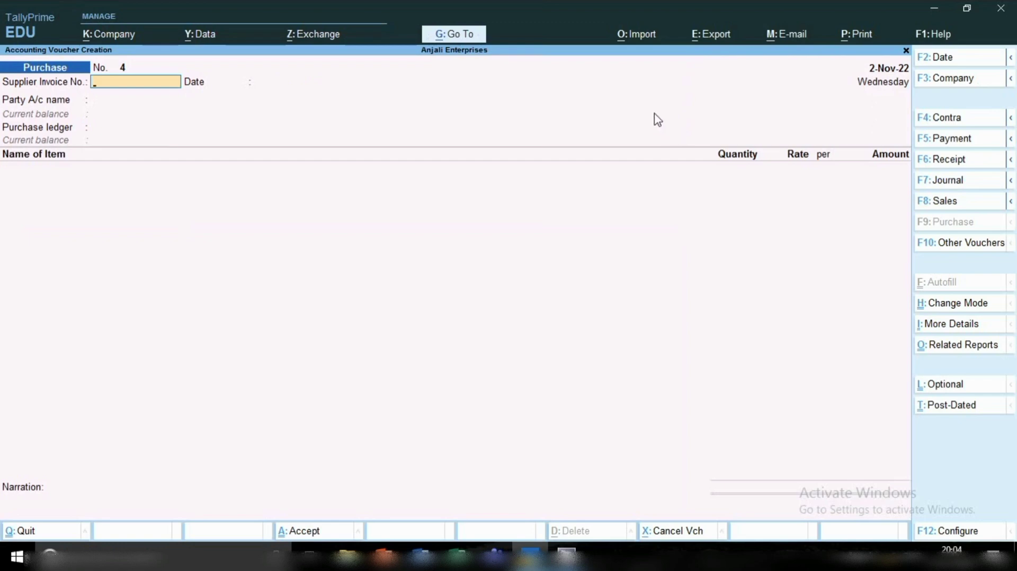
Open the Balance Sheet and drill down through Current Liabilities to Sundry Creditors to examine the supplier balances.
click(447, 37)
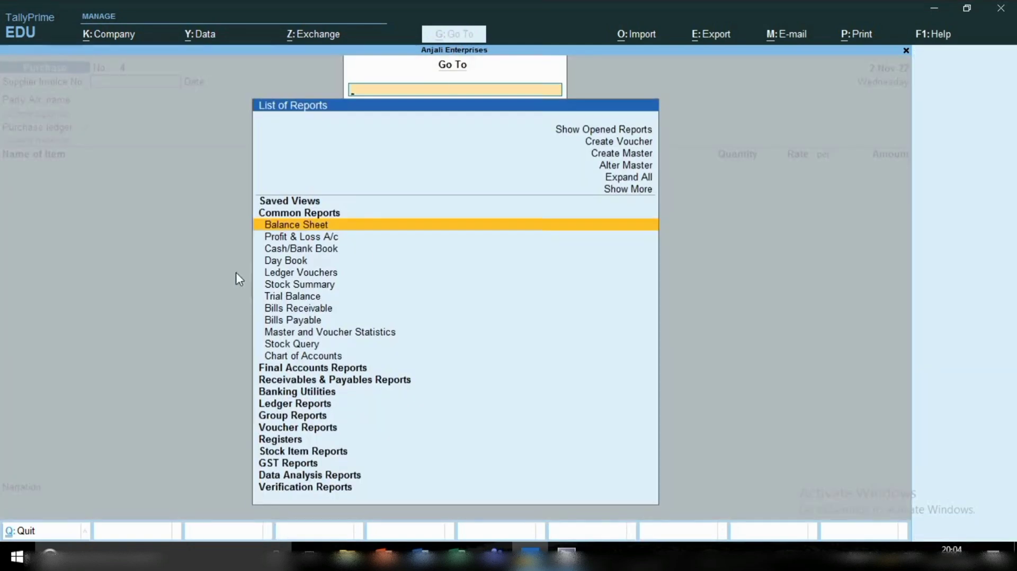
click(281, 234)
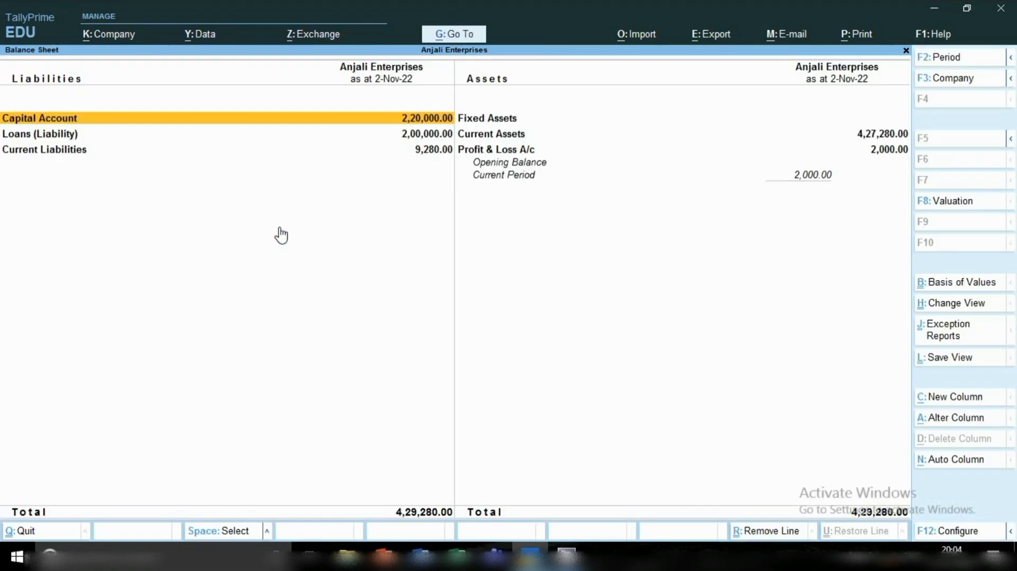
key(Down)
key(Down)
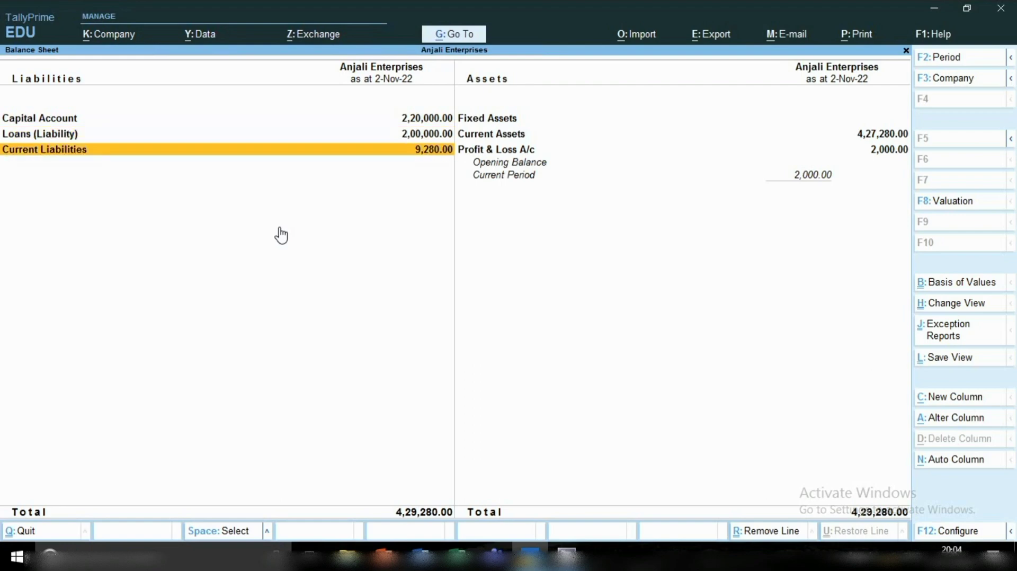
key(Return)
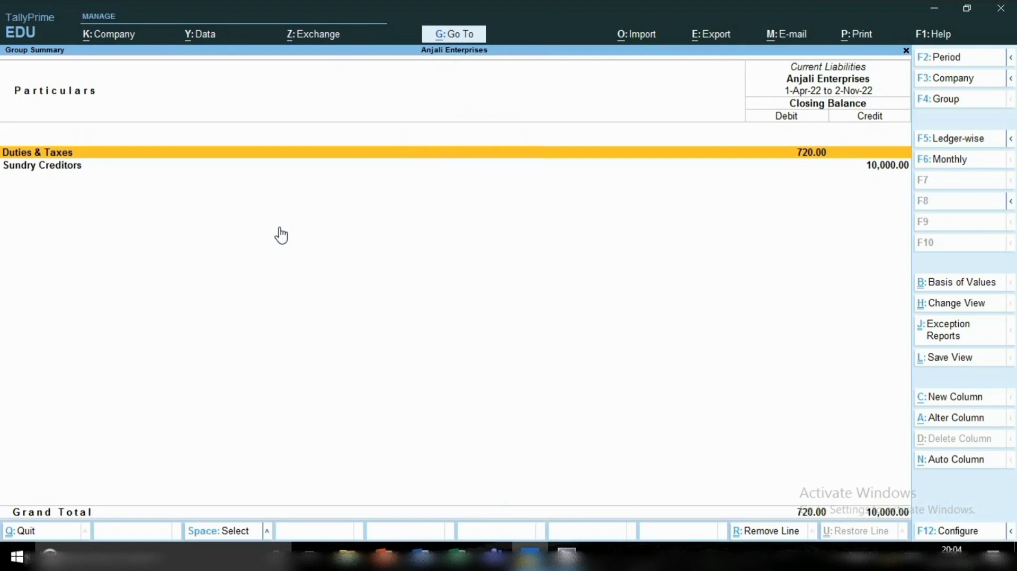
key(Down)
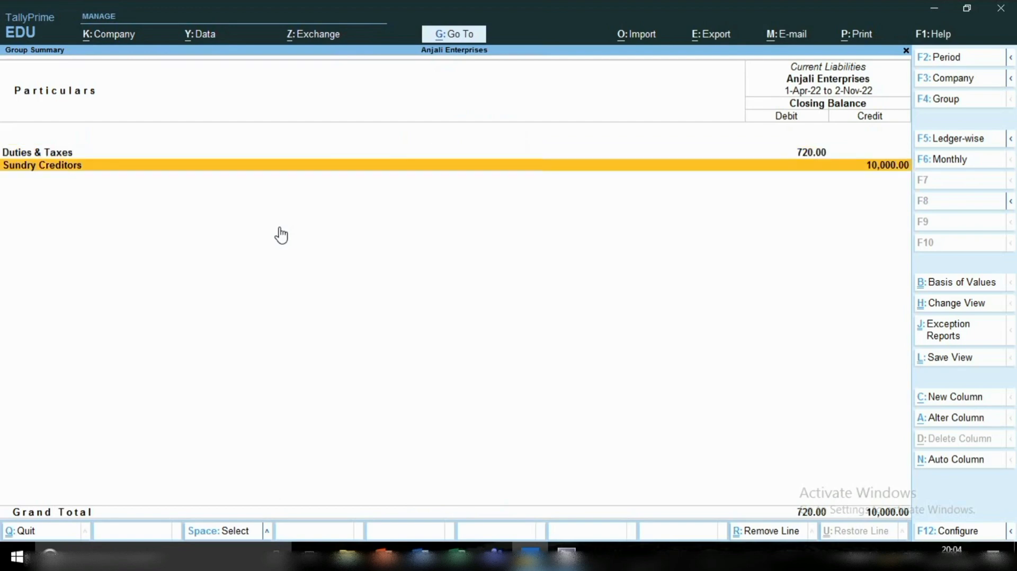
key(Return)
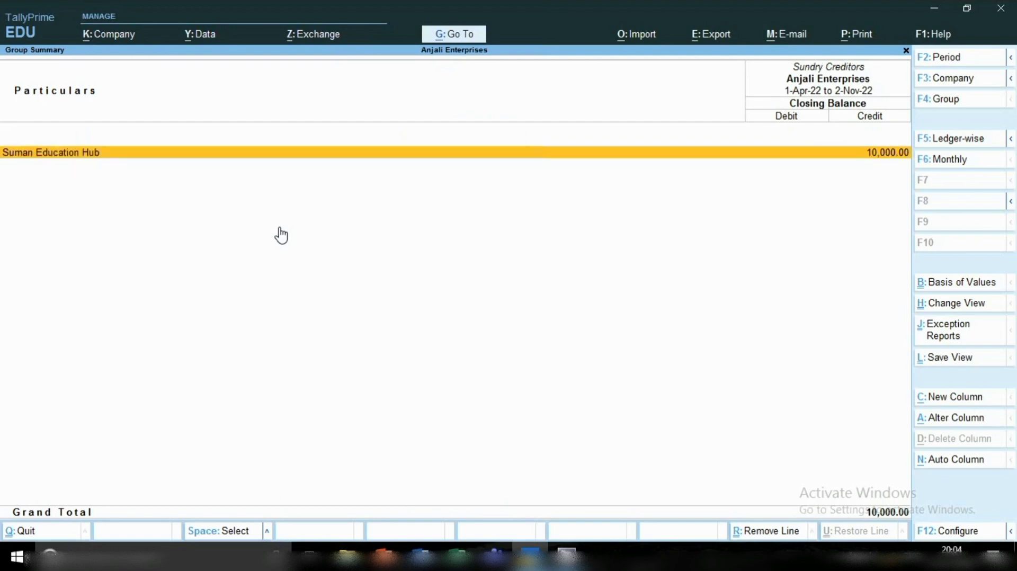
key(space)
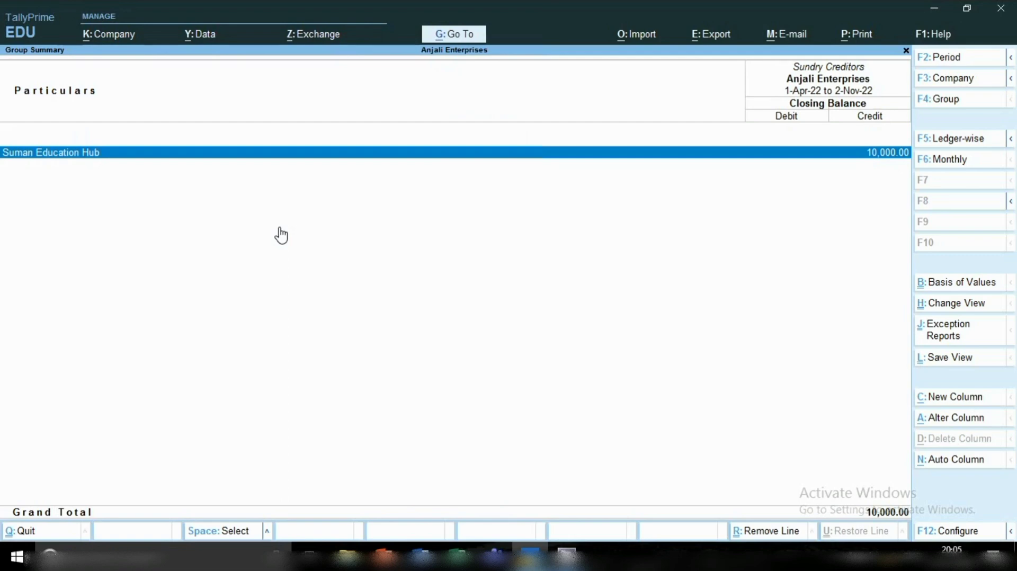
key(space)
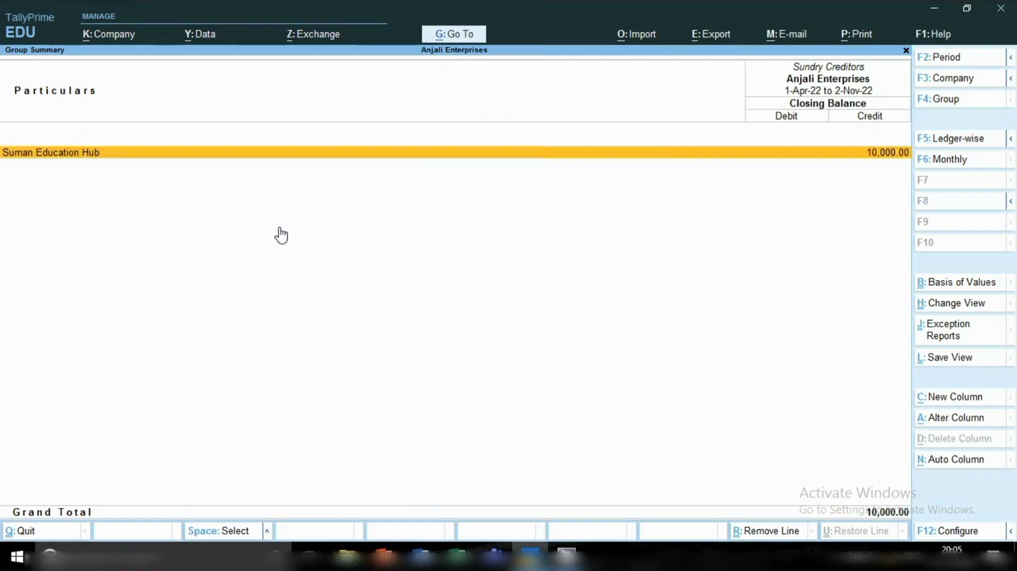
Find the ledger report and open it for the Suman Education Hub ledger.
click(455, 35)
key(Down)
key(Down)
key(Down)
key(Down)
key(Down)
key(Down)
key(Down)
key(Down)
key(Down)
key(Down)
key(Down)
key(Down)
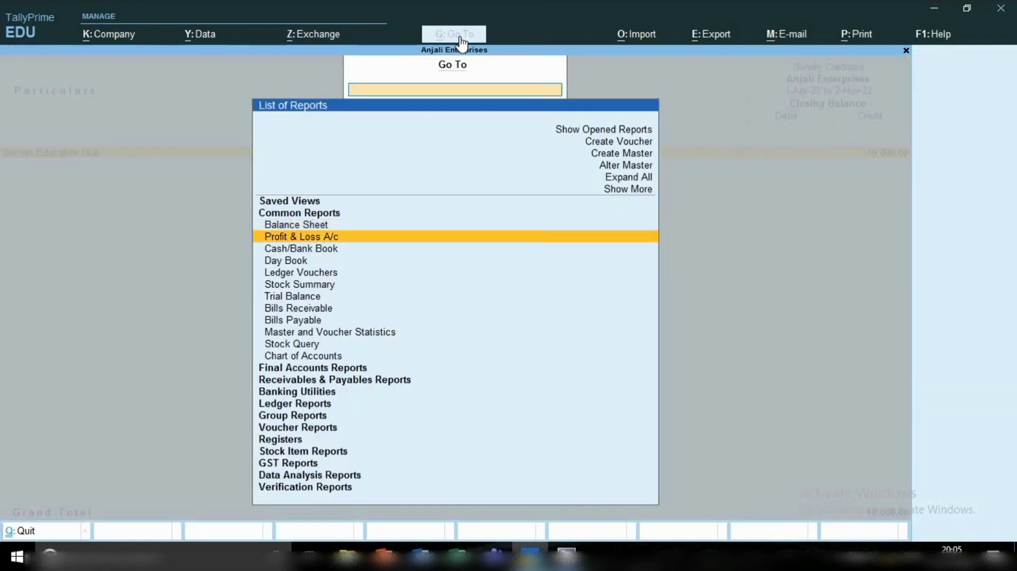
key(Down)
key(Down)
key(Down)
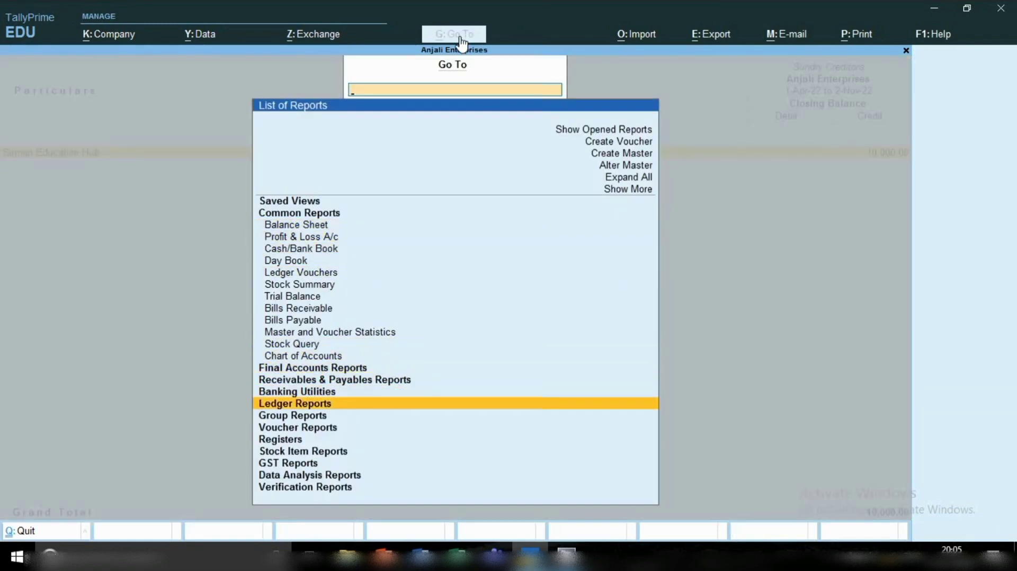
key(Return)
key(Return)
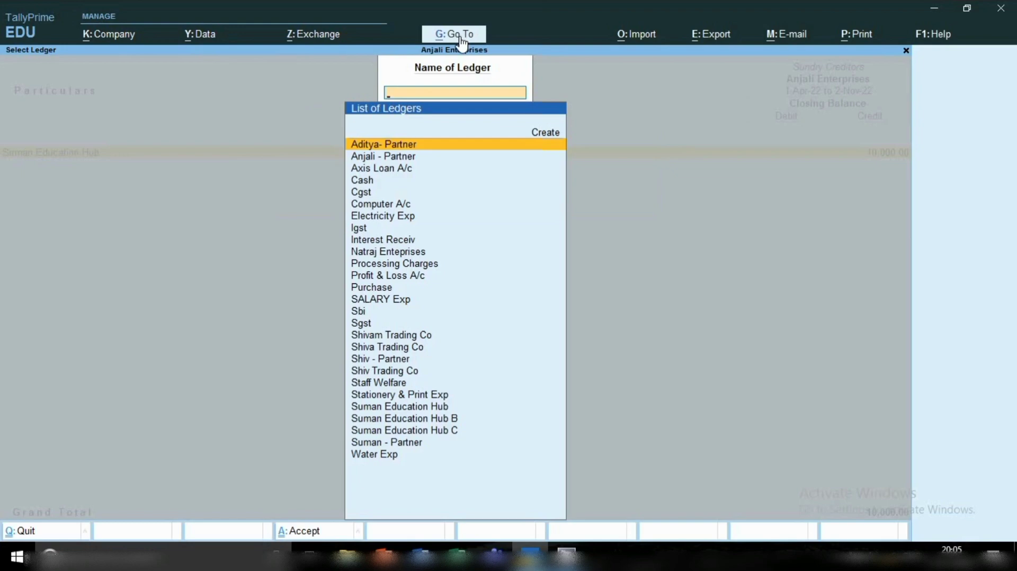
text(Su)
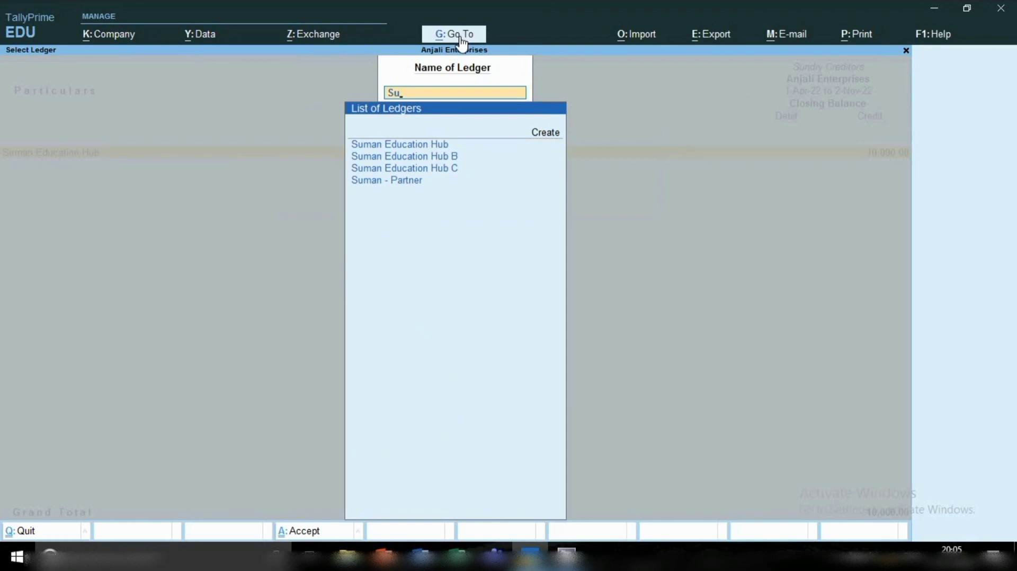
key(Return)
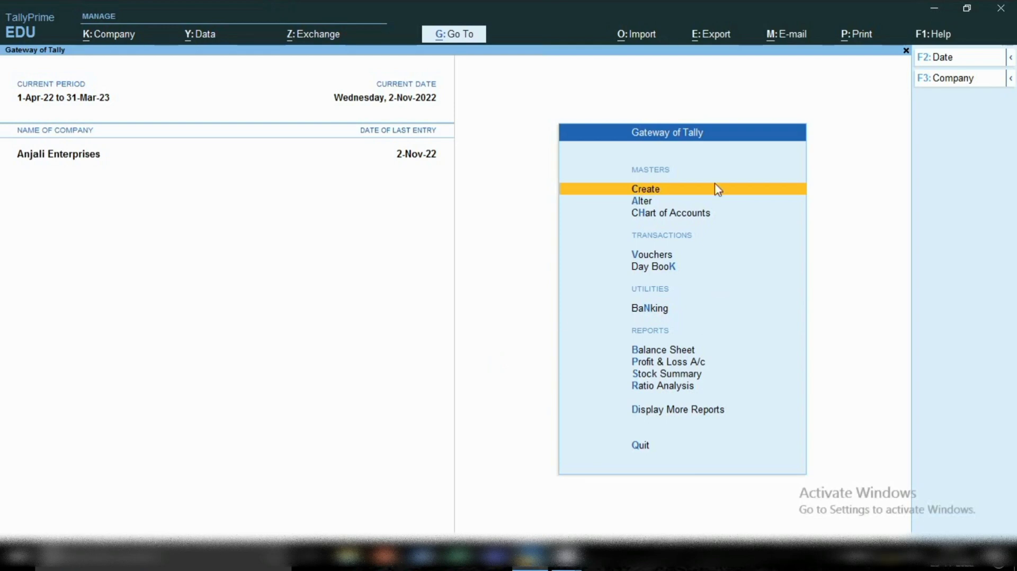
click(654, 187)
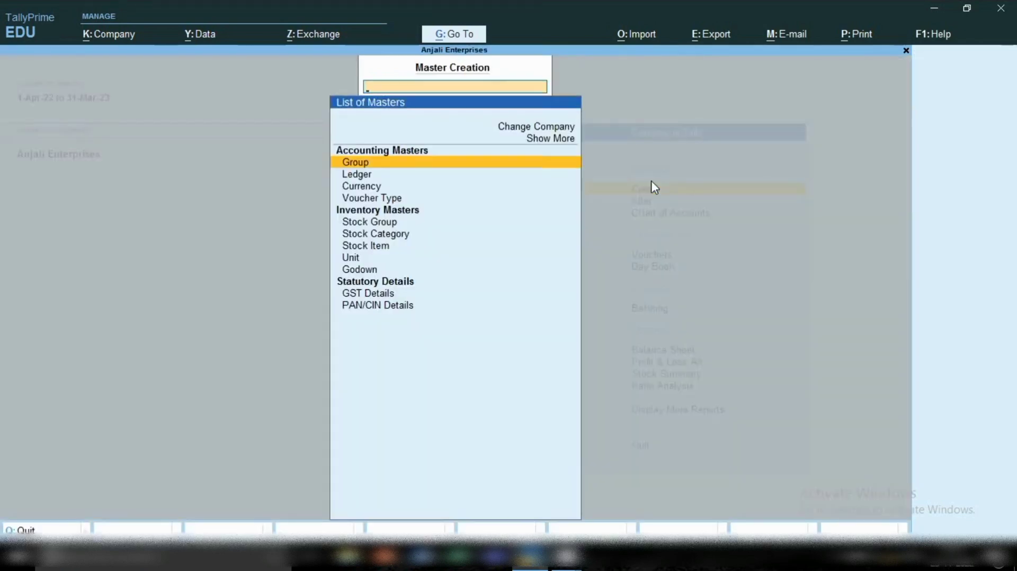
key(Down)
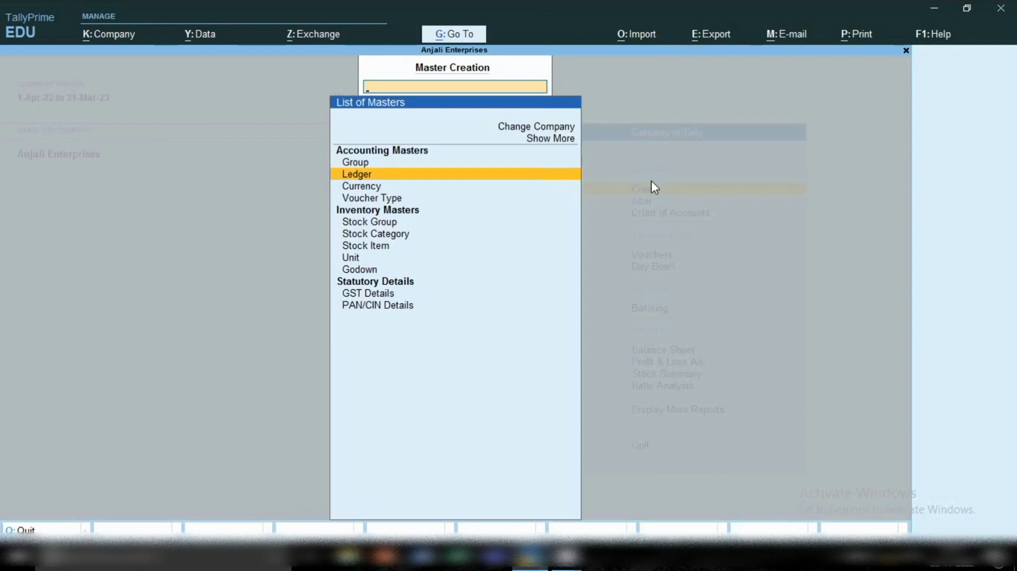
key(Return)
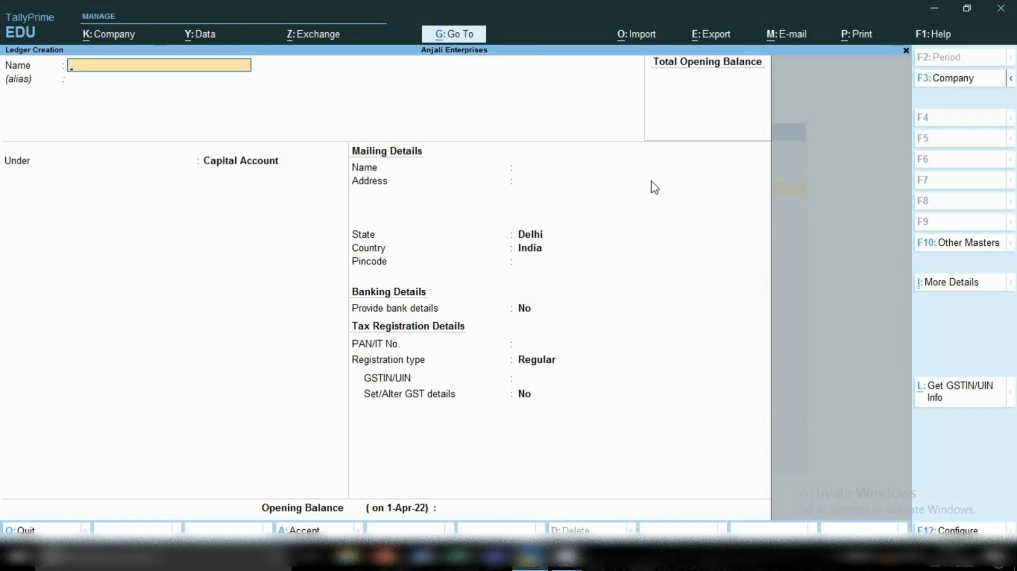
key(Escape)
key(Return)
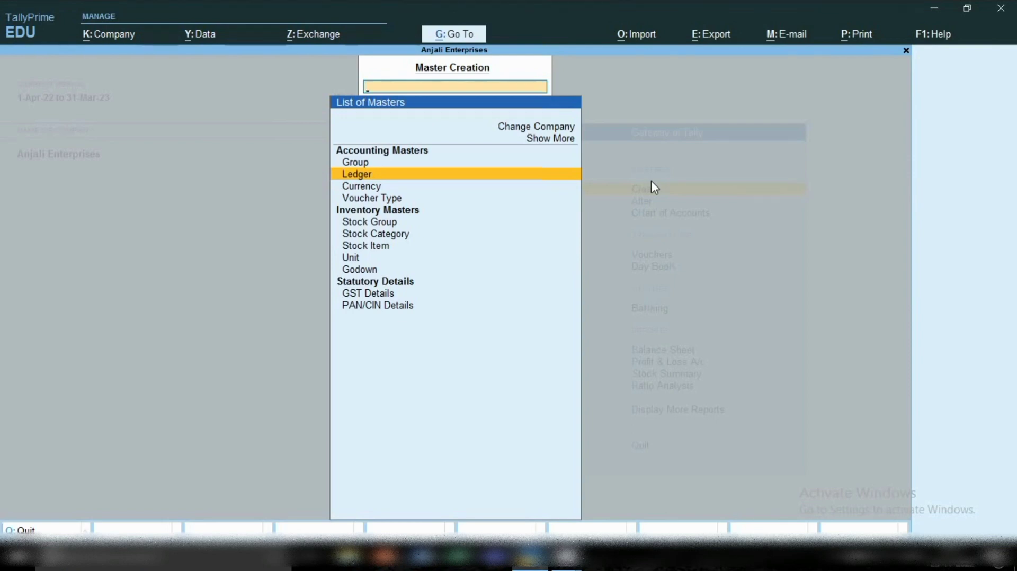
key(Escape)
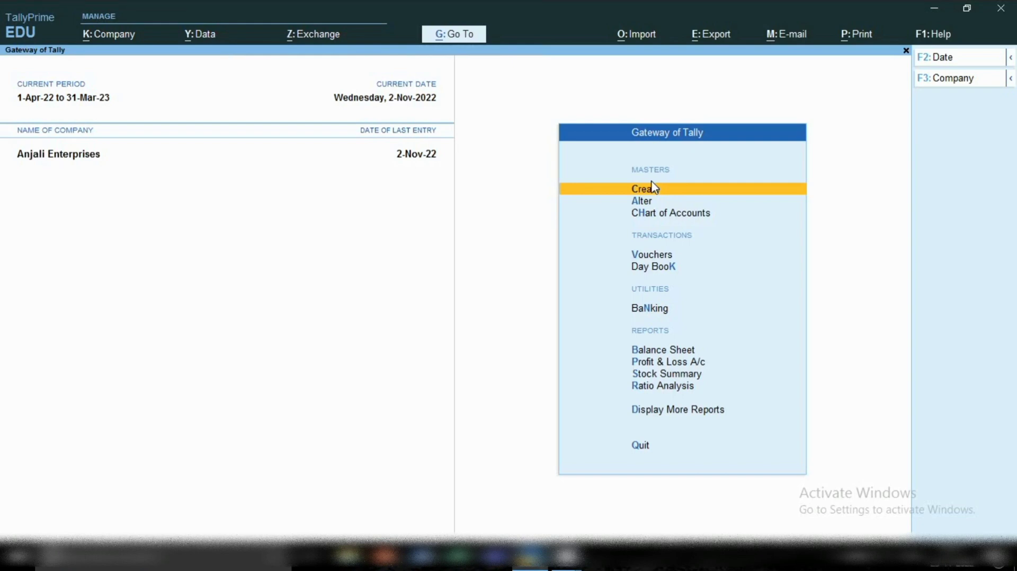
Open the Sbi ledger master for alteration and try to rename it to Sbi Bank.
key(Down)
key(Return)
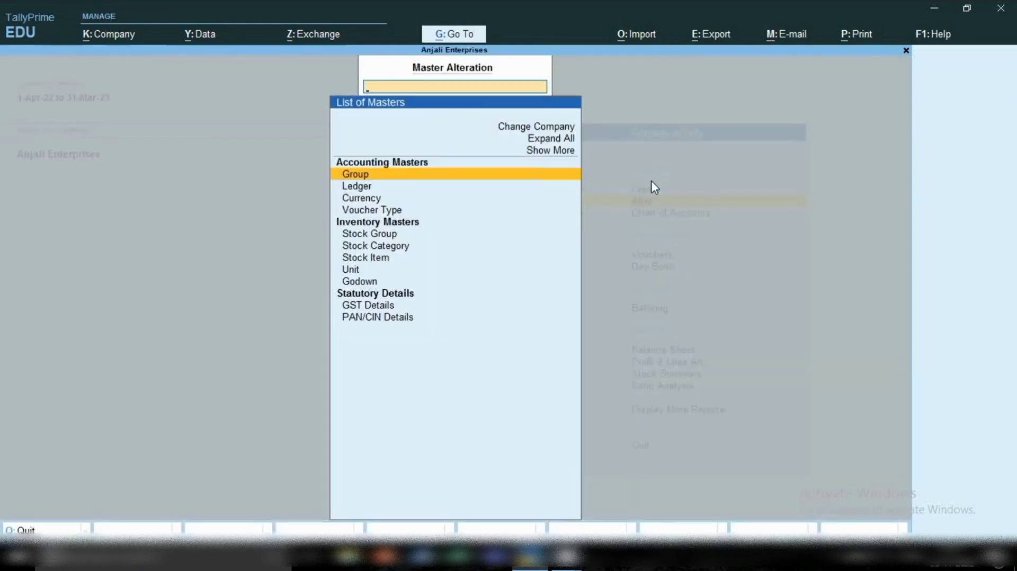
key(Down)
key(Return)
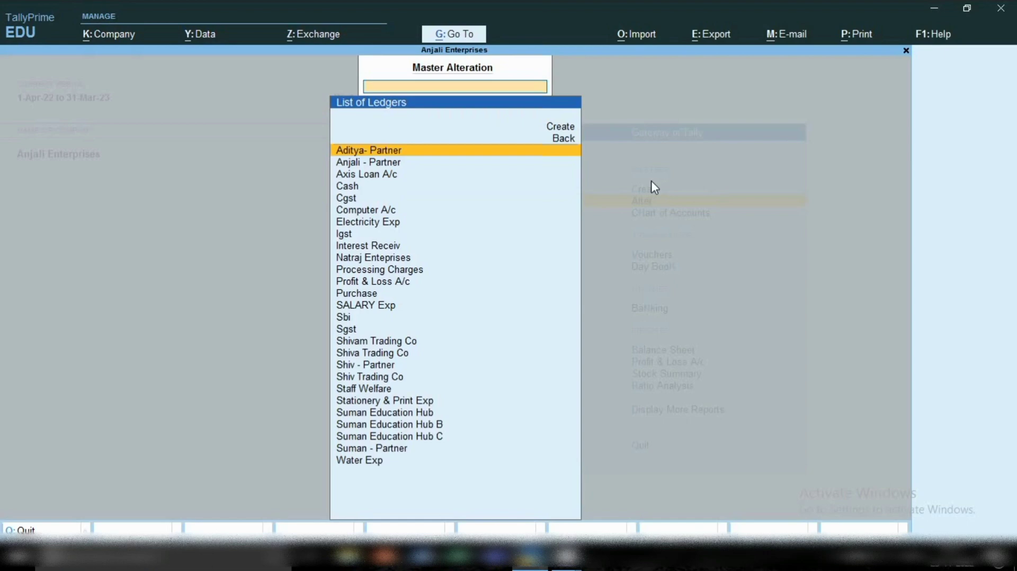
text(Sb)
key(Return)
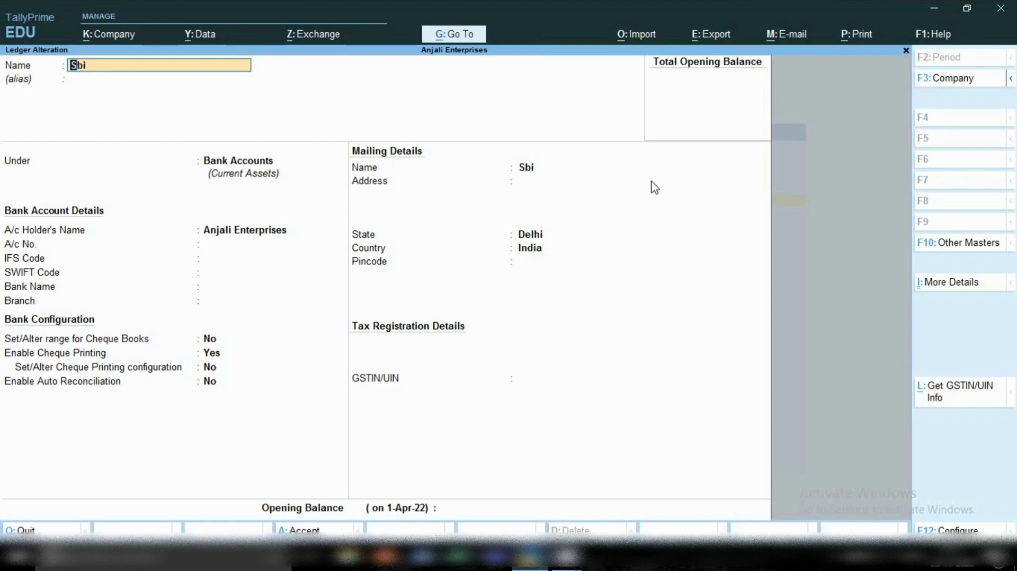
text(Bank)
key(Return)
key(Return)
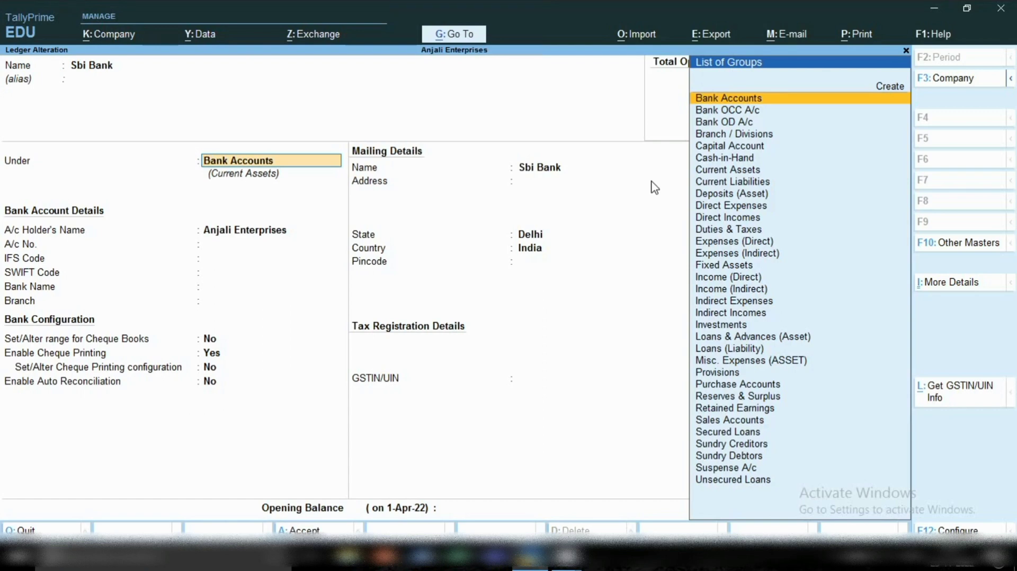
Go through the ledger's group and bank account details with Bank Name as Not Applicable, then quit the alteration without saving.
key(Return)
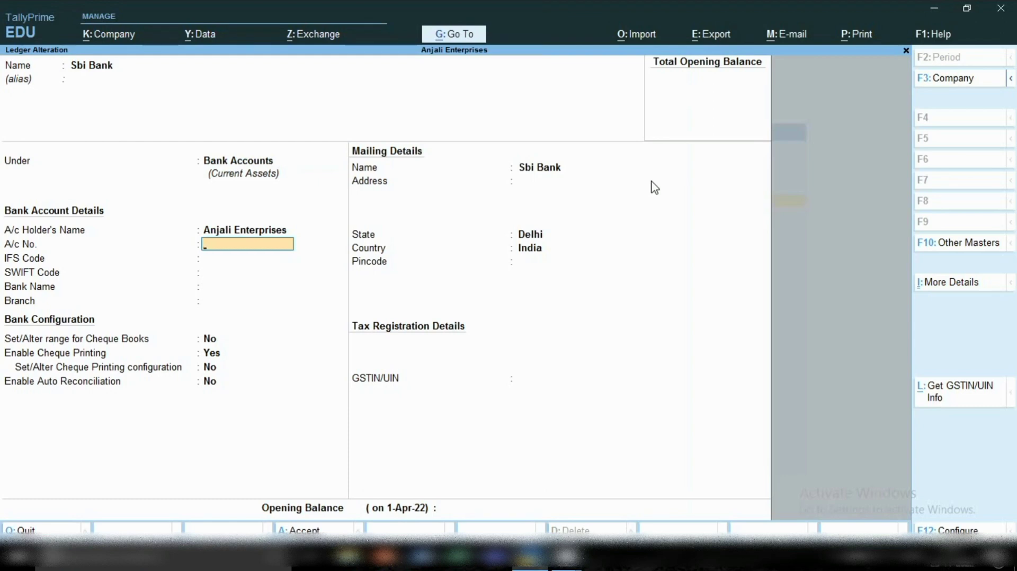
key(Return)
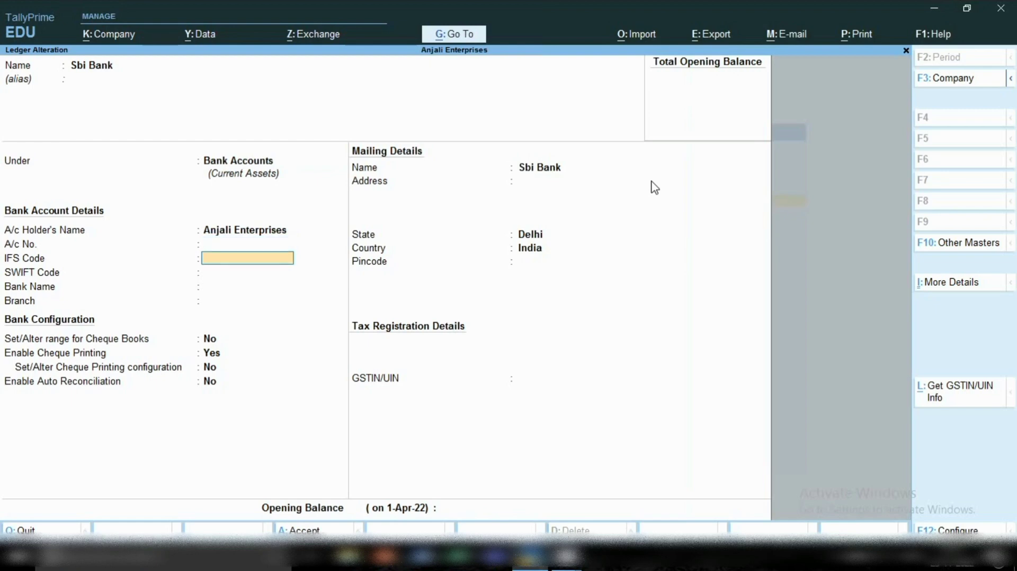
key(Return)
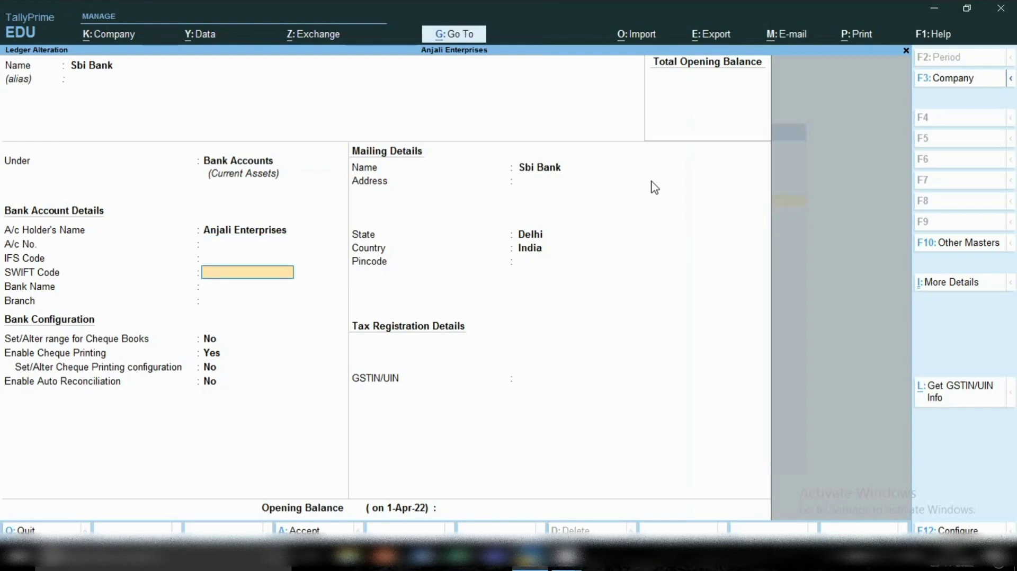
key(Return)
key(Return)
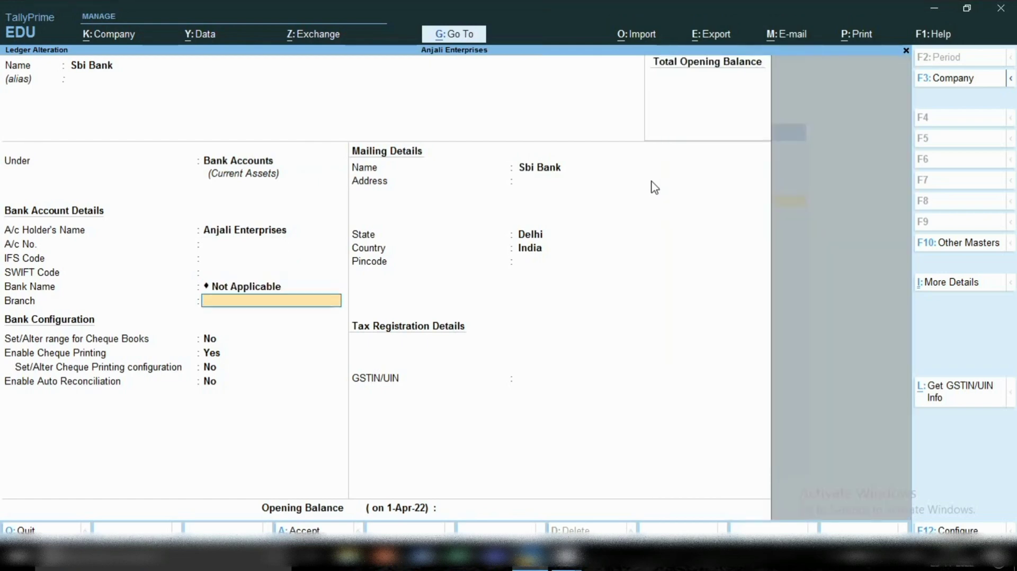
key(Return)
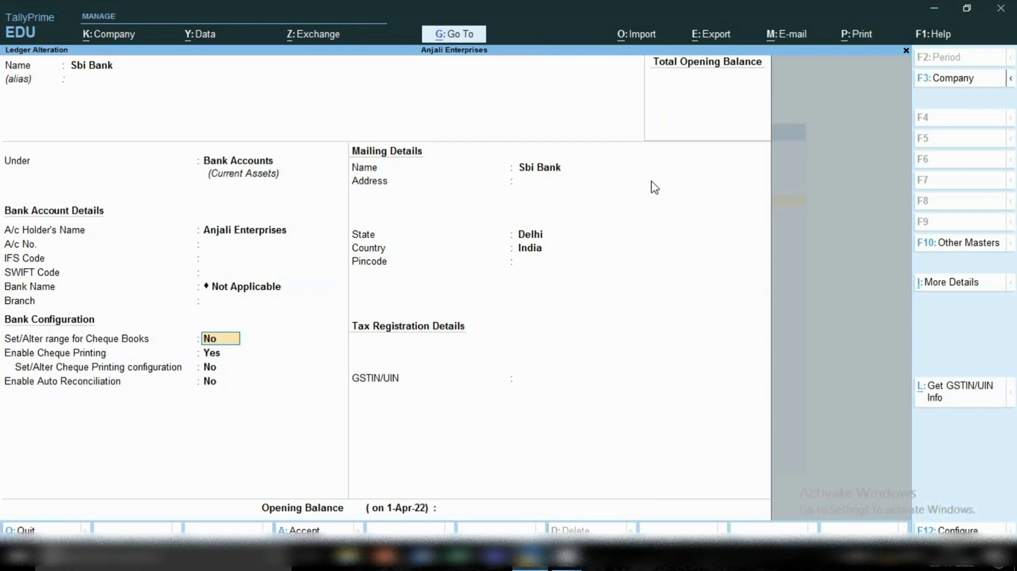
key(BackSpace)
key(Escape)
key(y)
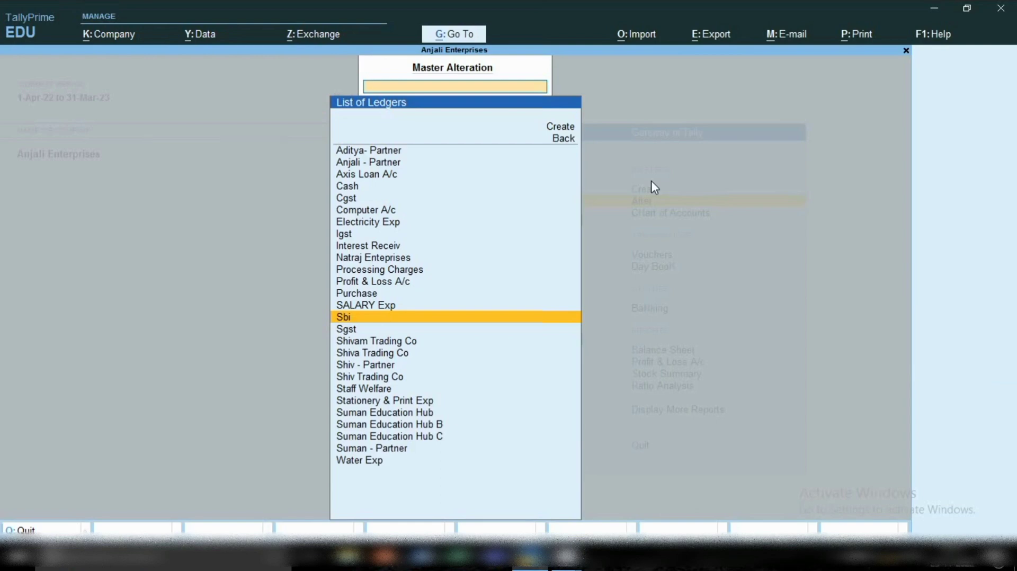
key(Escape)
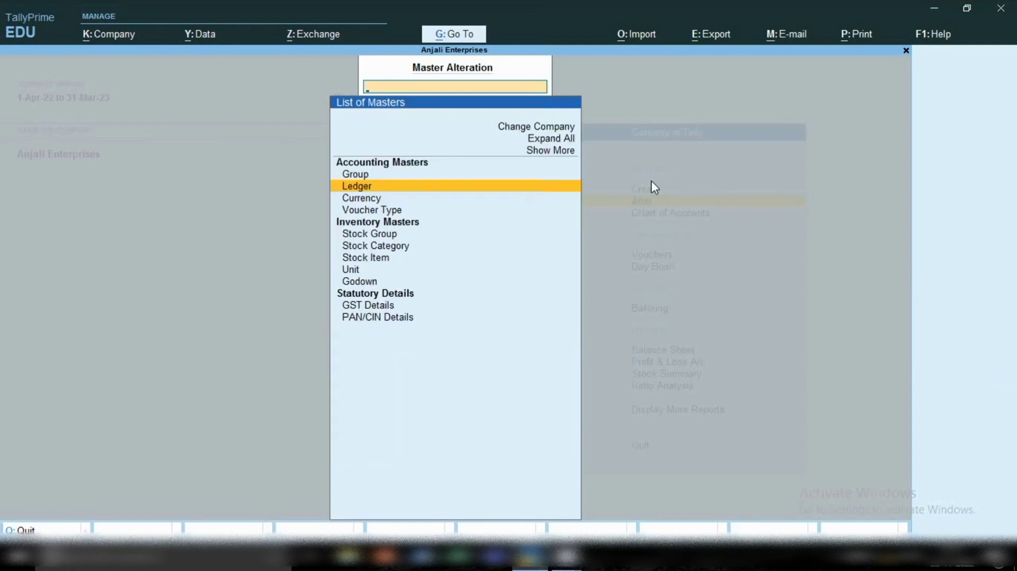
key(Escape)
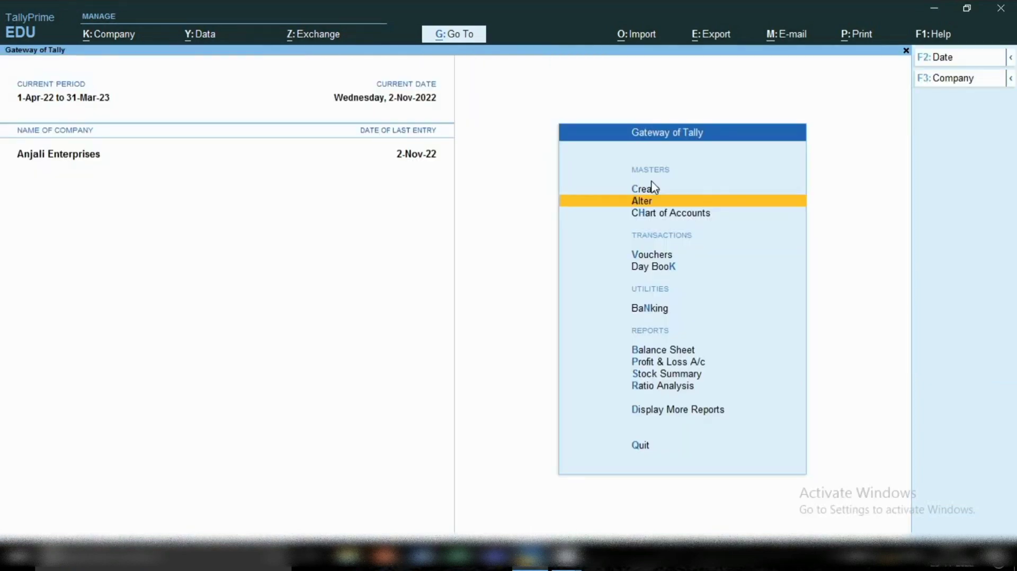
Start a new ledger master named Hdfc Bank and place it under the Bank Accounts group.
key(Up)
key(Return)
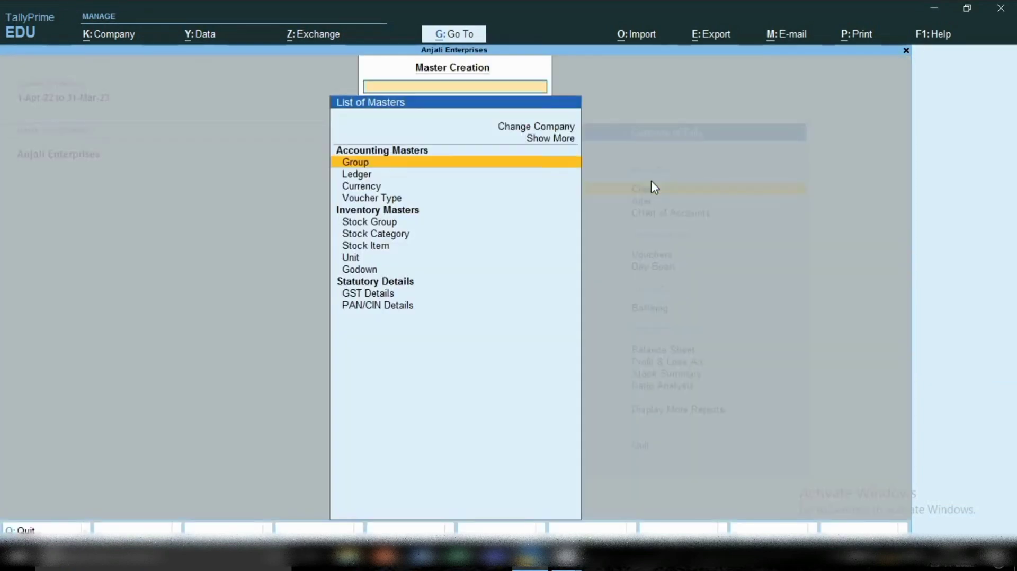
key(Down)
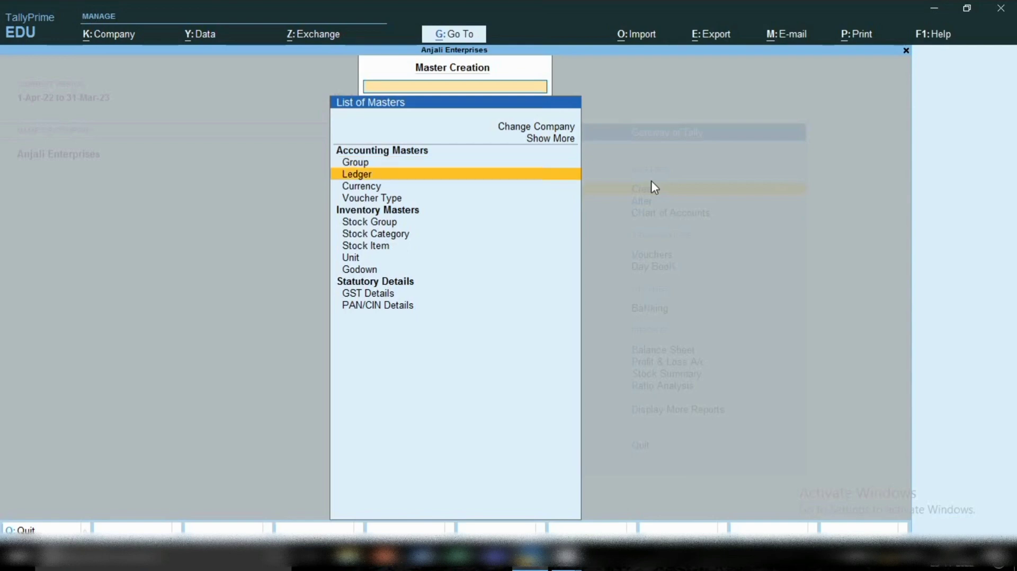
key(Return)
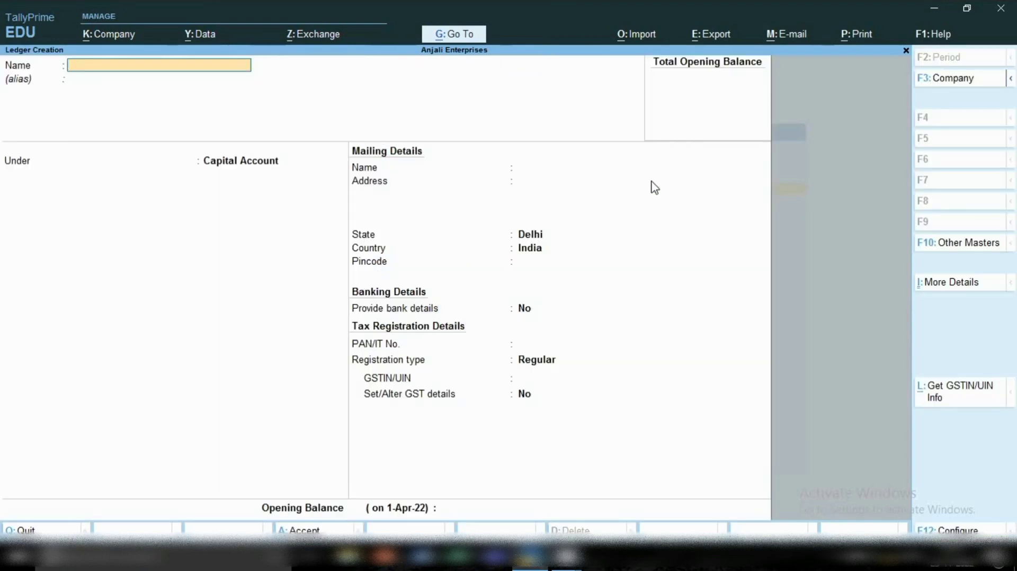
text(Hdfc Bank)
key(Return)
key(Return)
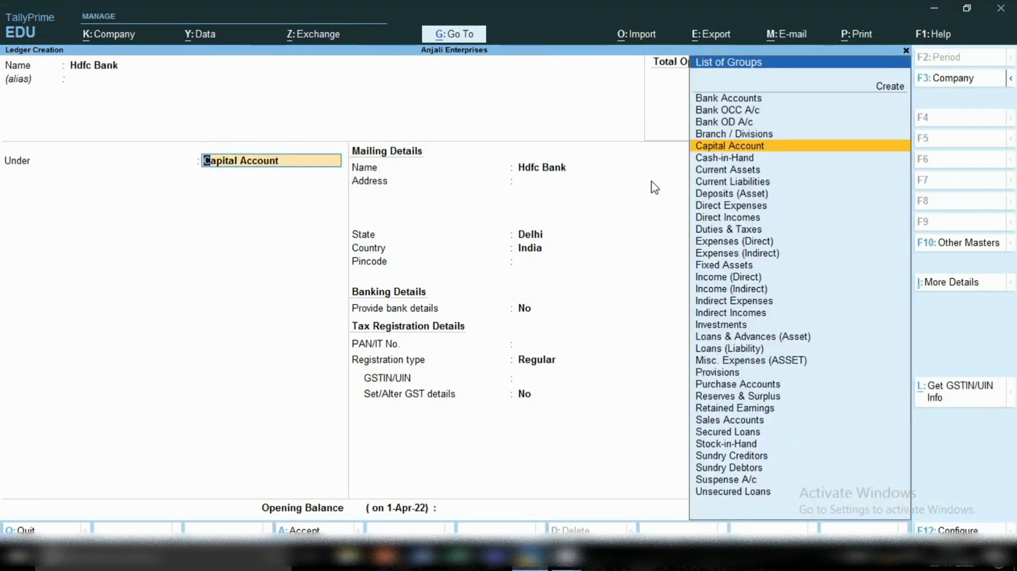
text(B)
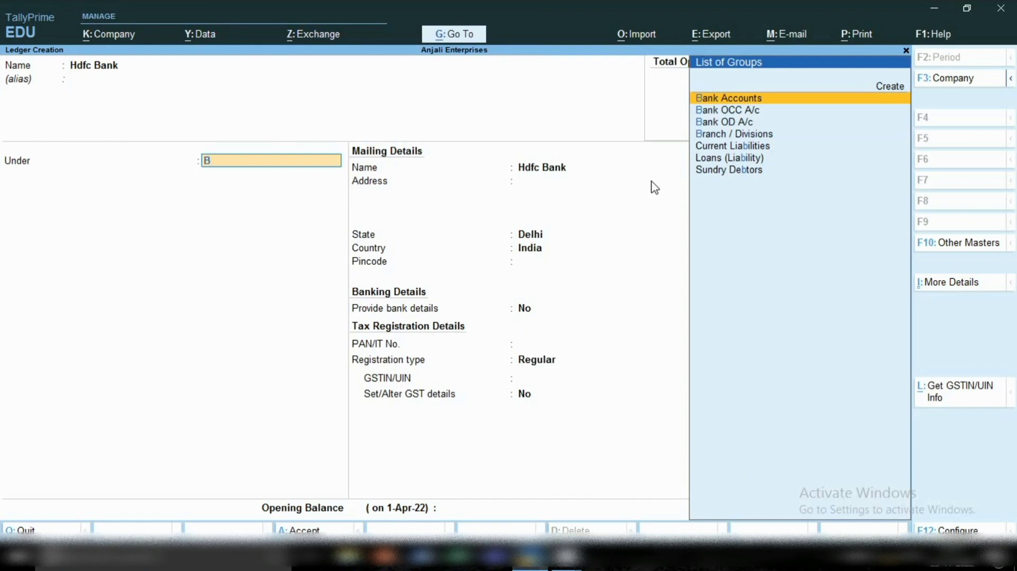
key(Return)
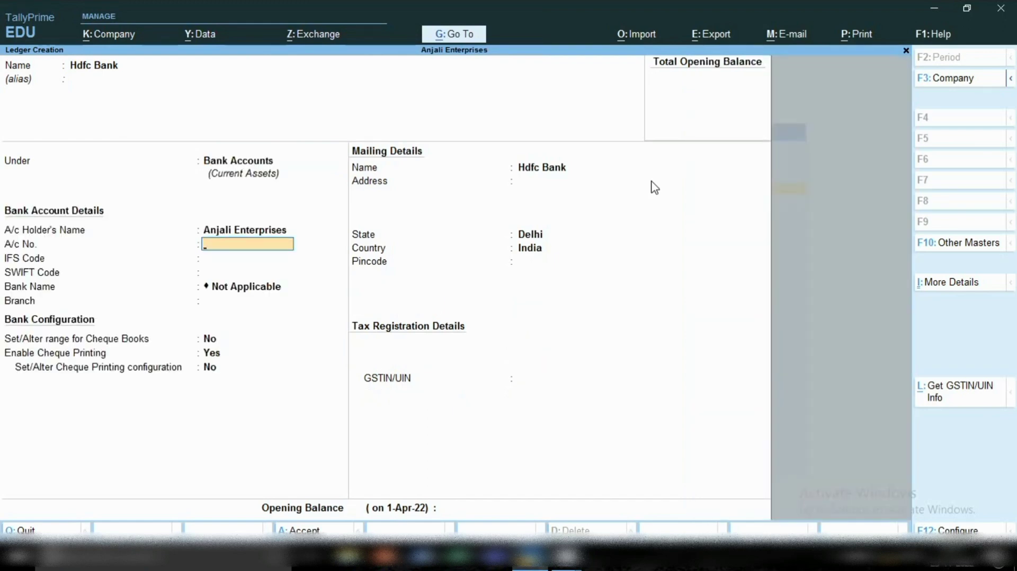
Enter the bank account number and IFS code HDFC0000, leave the bank name Not Applicable, and save the Hdfc Bank ledger.
text(00000000000)
key(Return)
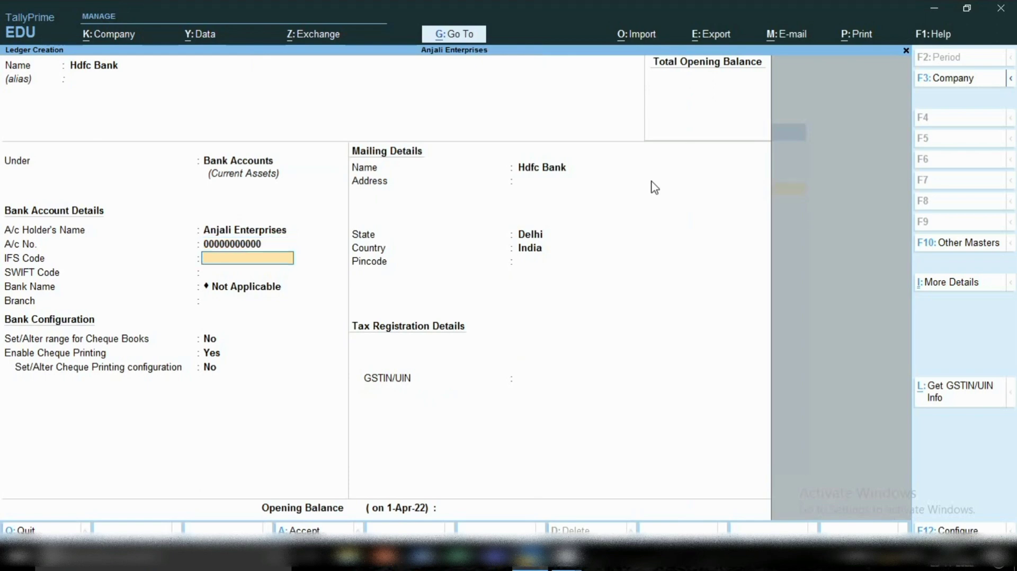
text(HDFC0000)
key(Return)
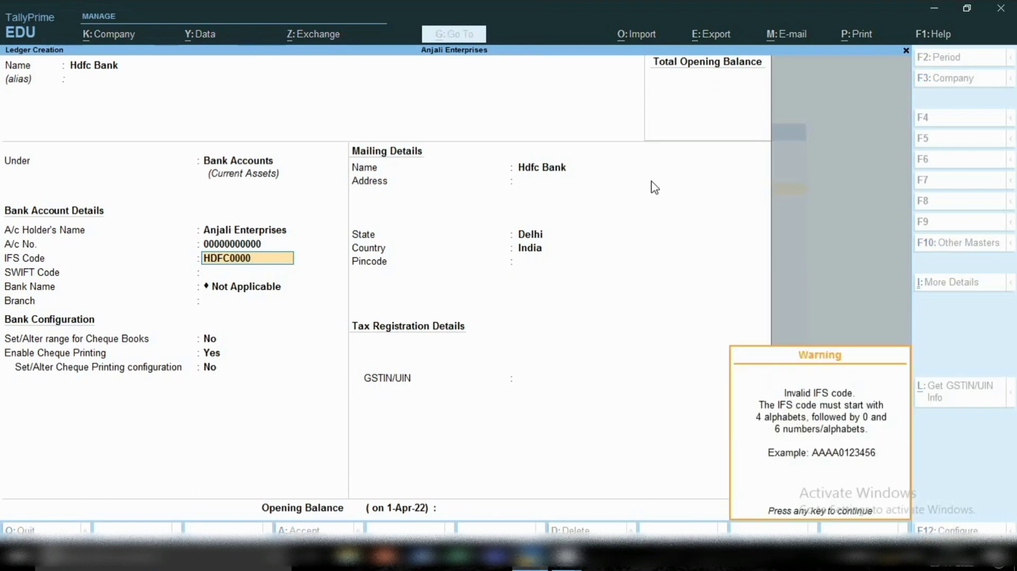
key(Return)
key(Return)
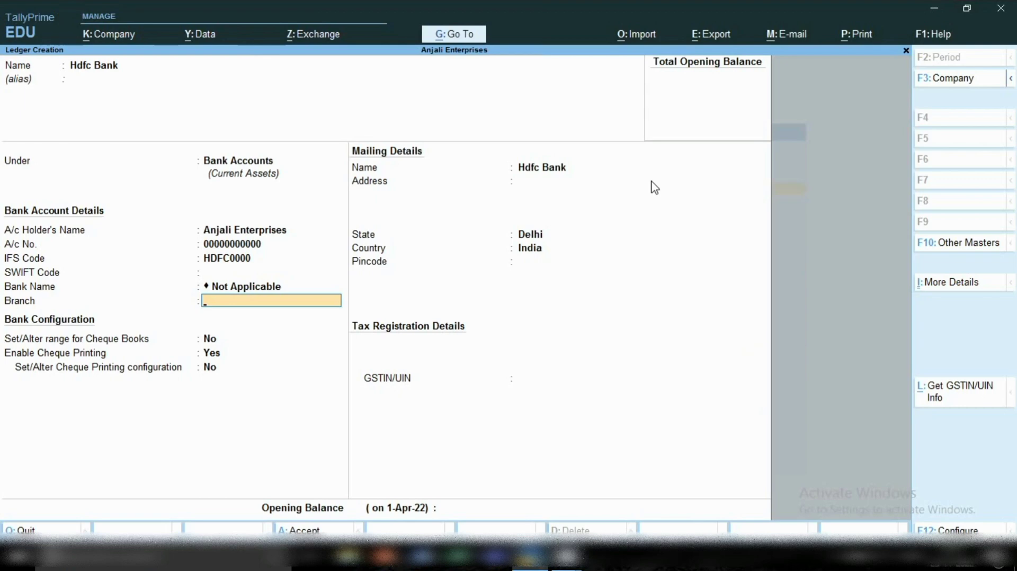
key(Return)
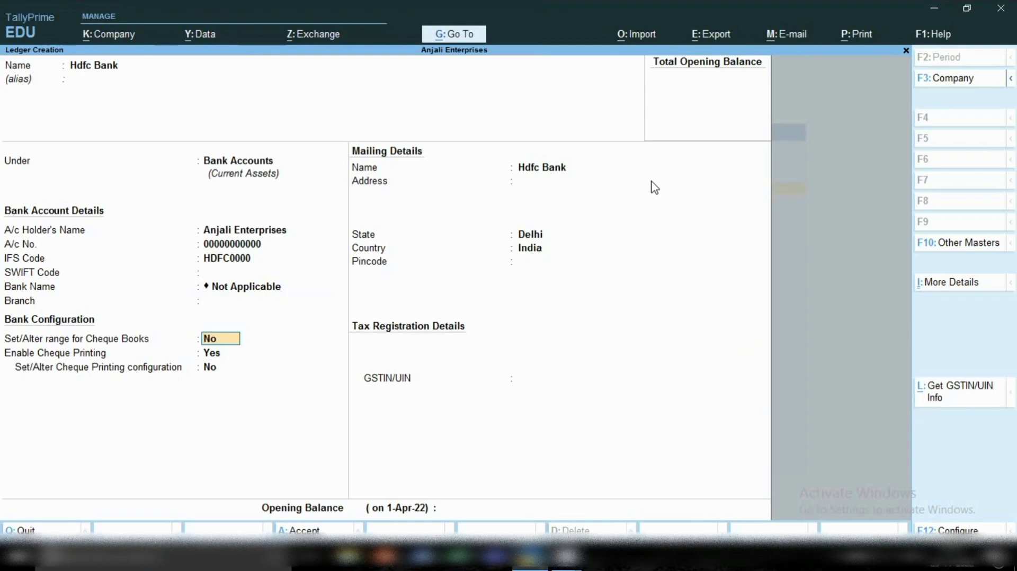
key(ctrl)
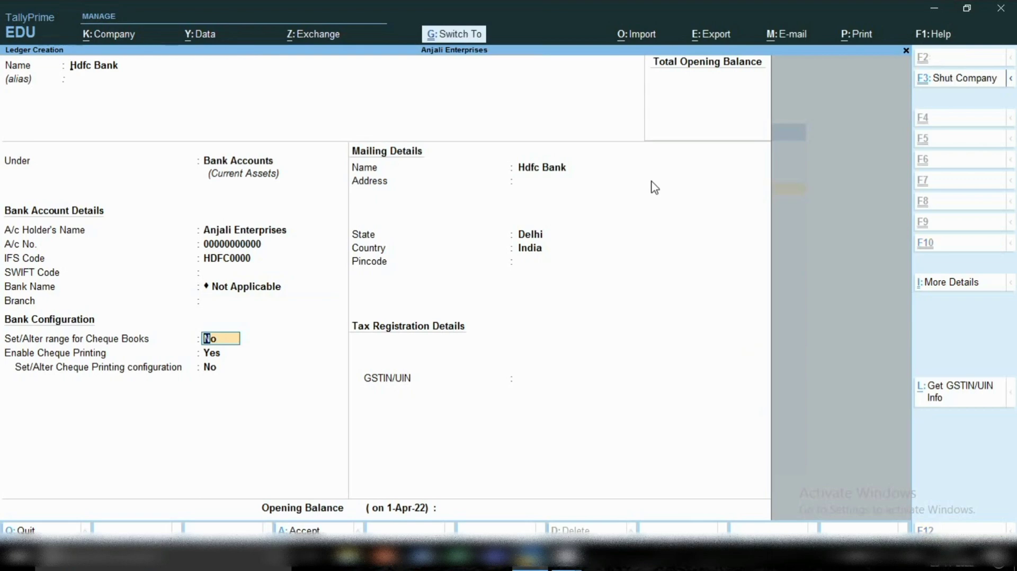
key(ctrl+a)
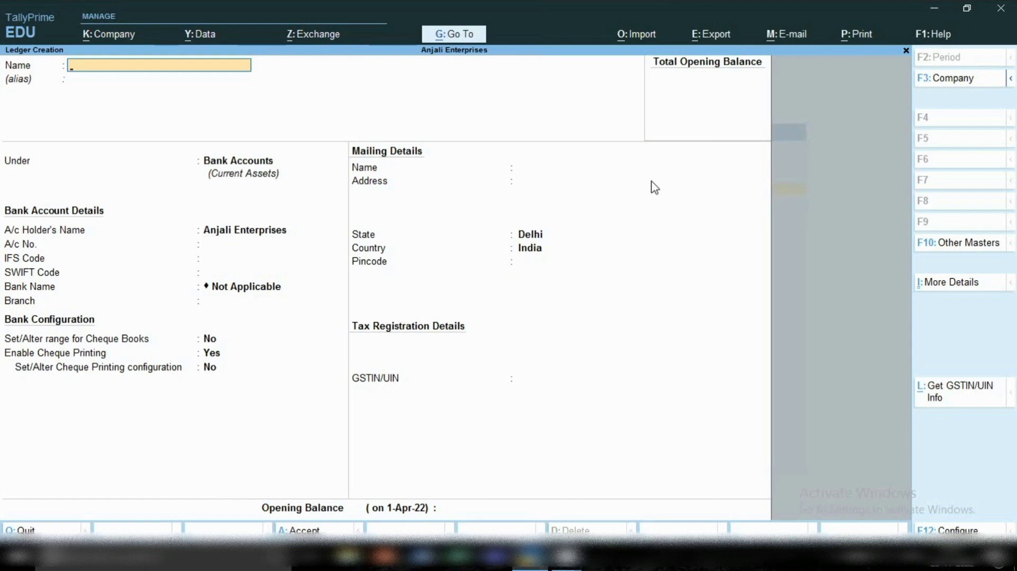
Open the Balance Sheet and drill down through Current Assets to Bank Accounts to examine the Sbi ledger balance.
click(439, 37)
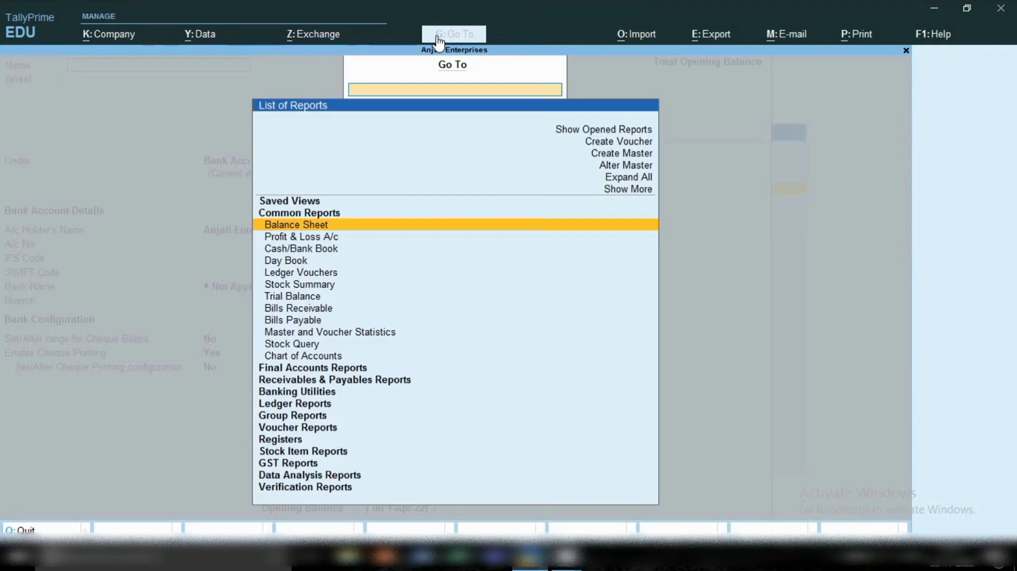
key(Return)
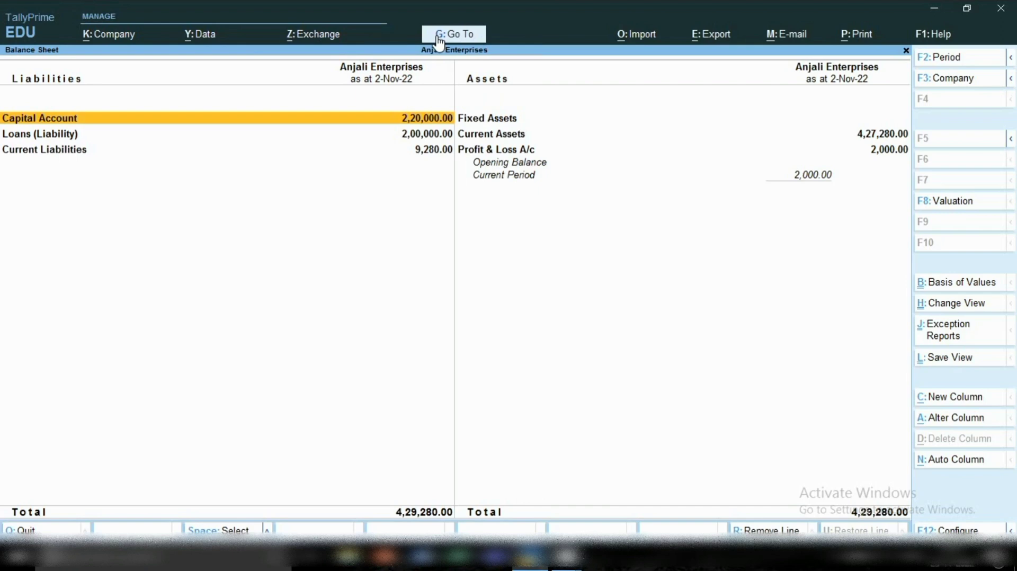
key(Right)
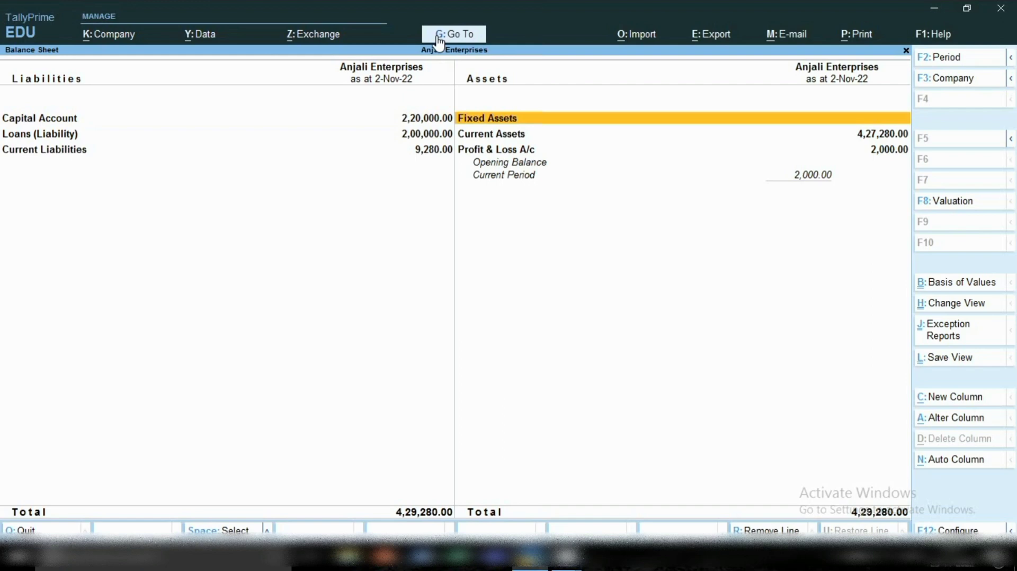
key(Down)
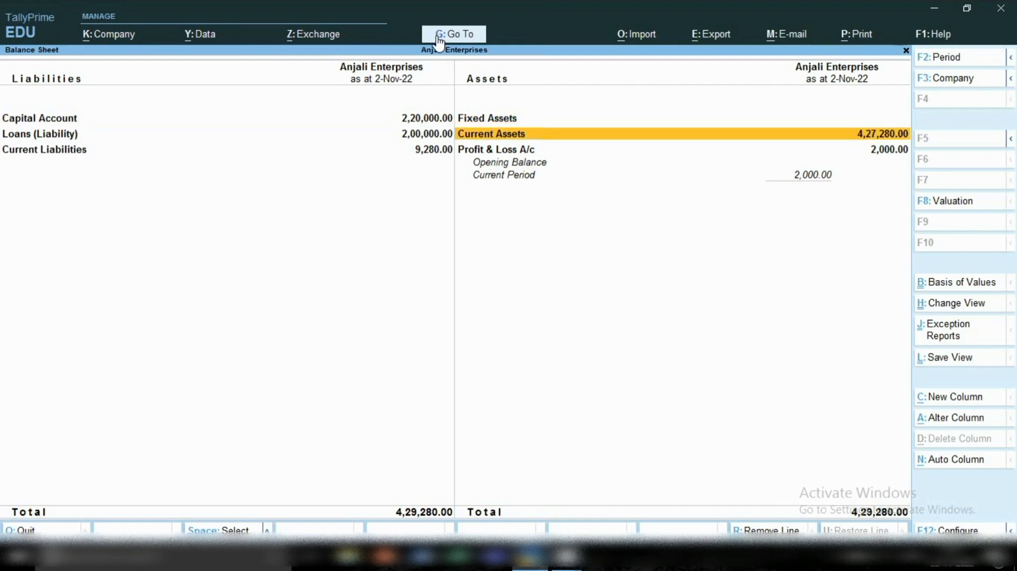
key(Return)
key(Down)
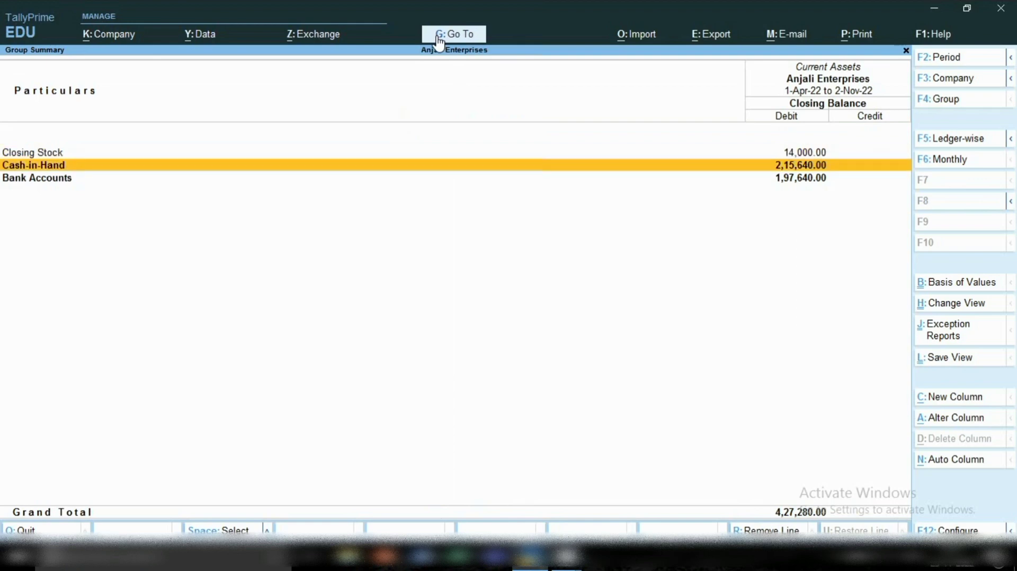
key(Down)
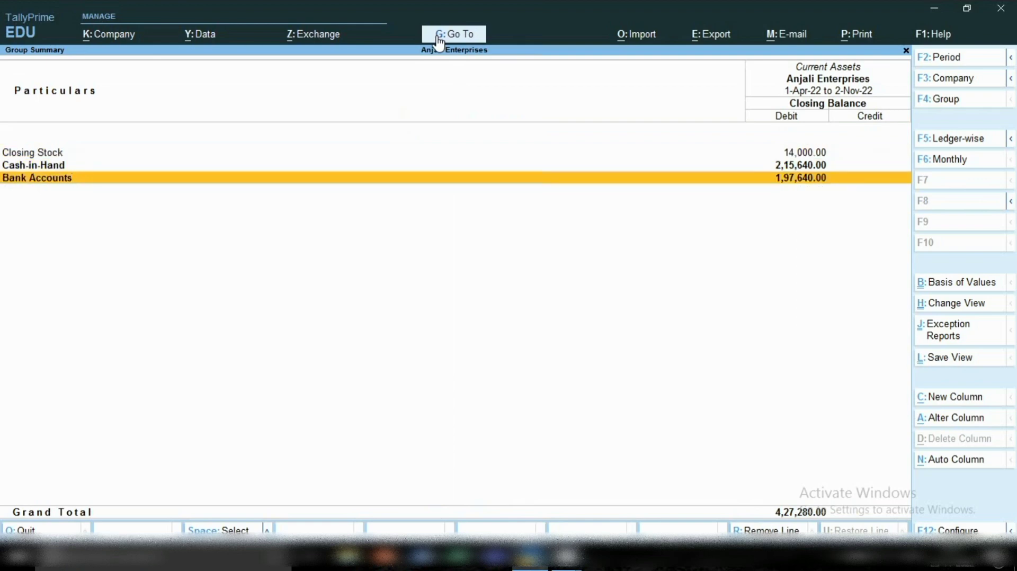
key(Return)
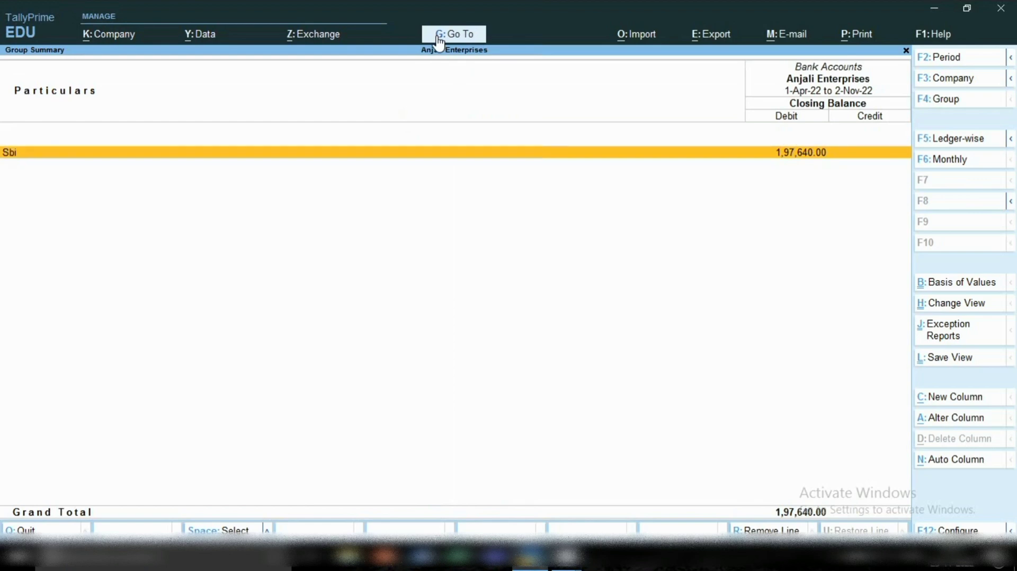
key(Return)
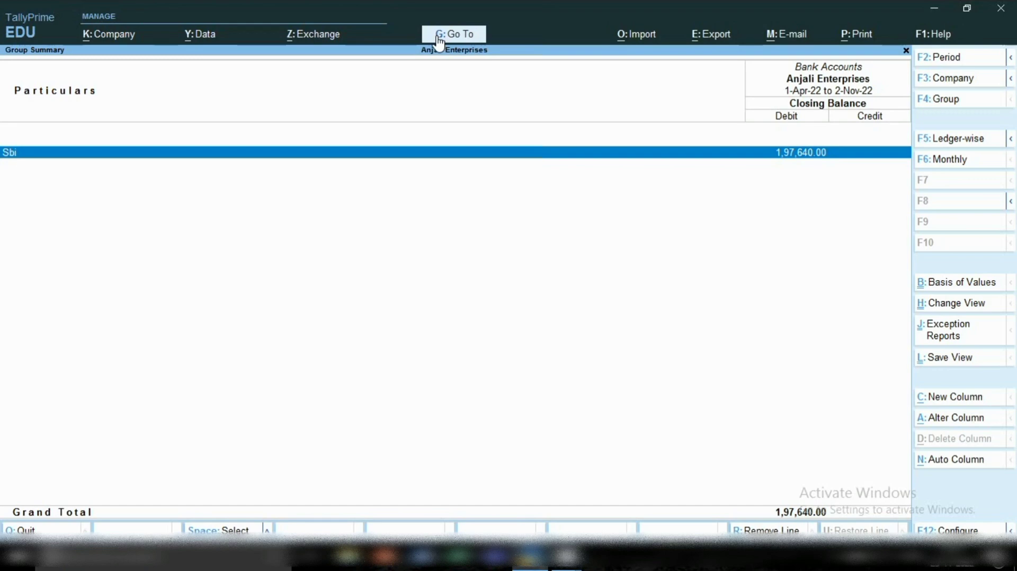
key(Escape)
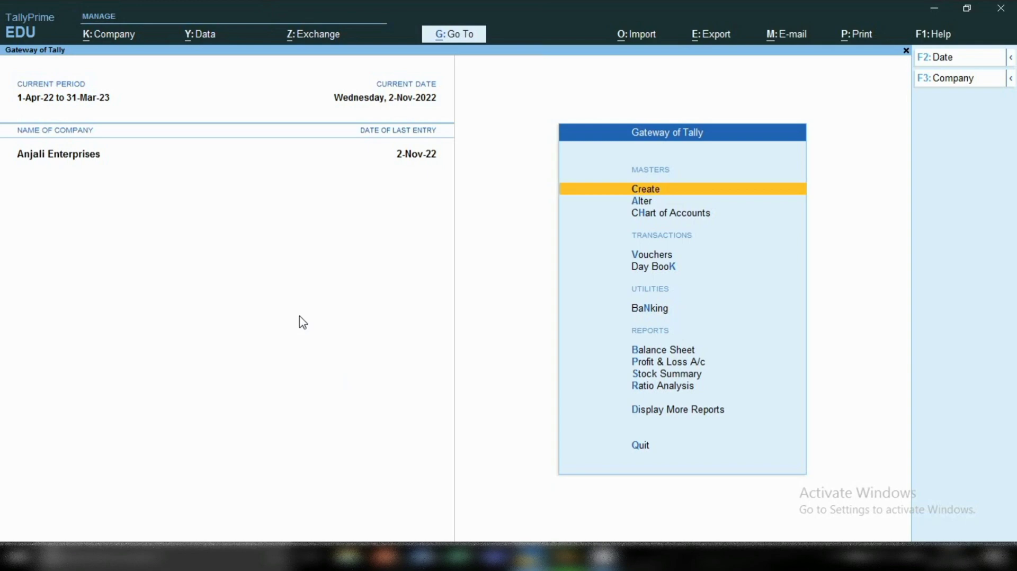
Open the Suman Education Hub ledger report and examine its purchase and payment entries.
key(d)
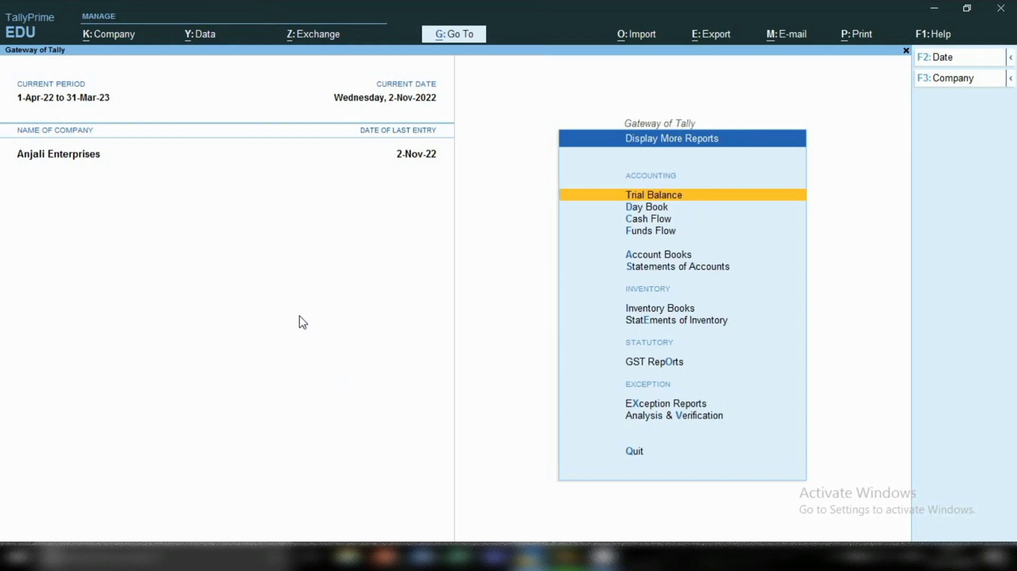
key(a)
text(l)
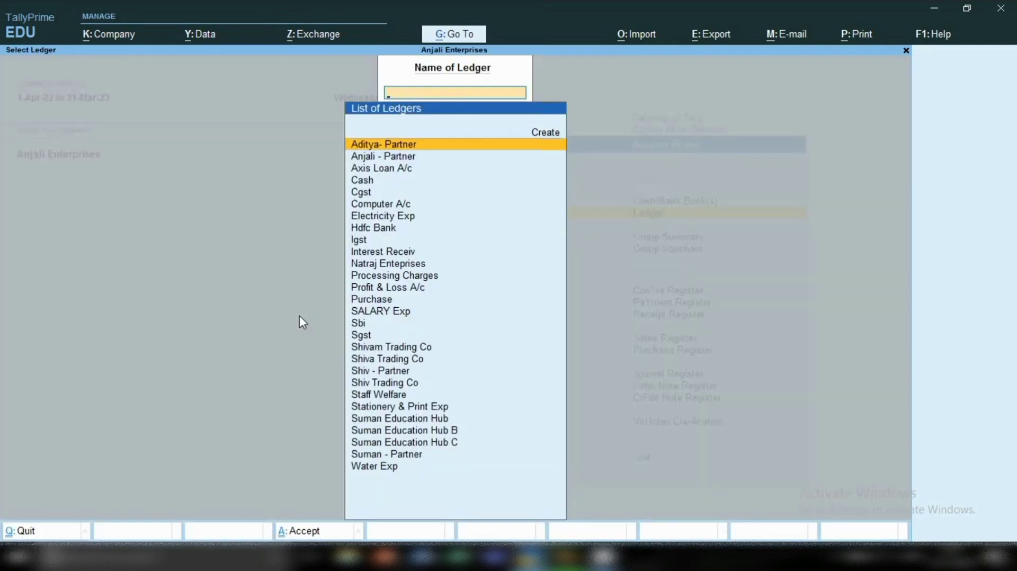
text(Sum)
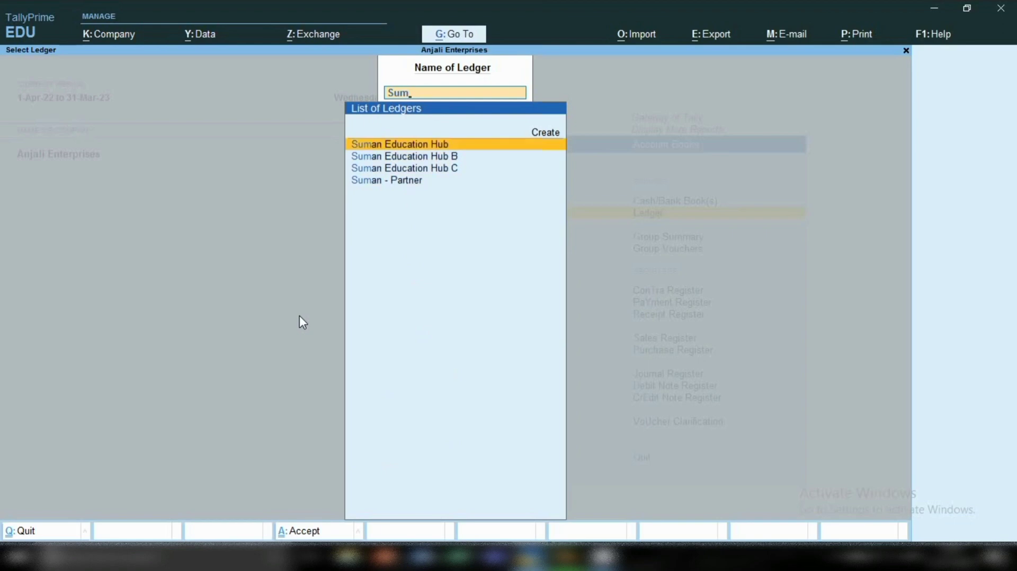
key(Return)
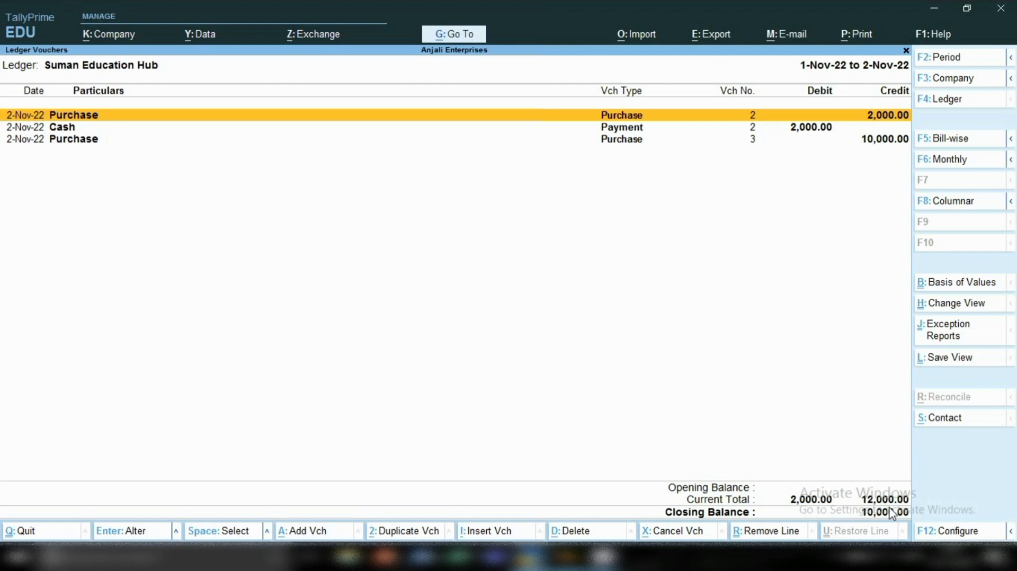
key(Down)
key(Down)
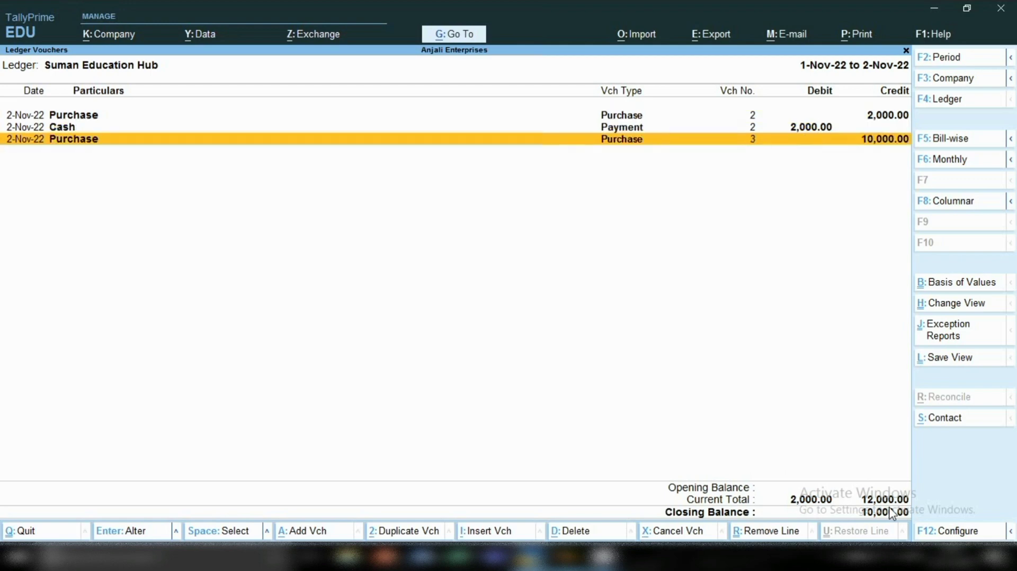
Add a Payment voucher from the ledger report and debit Suman Education Hub with 10,000.
key(alt)
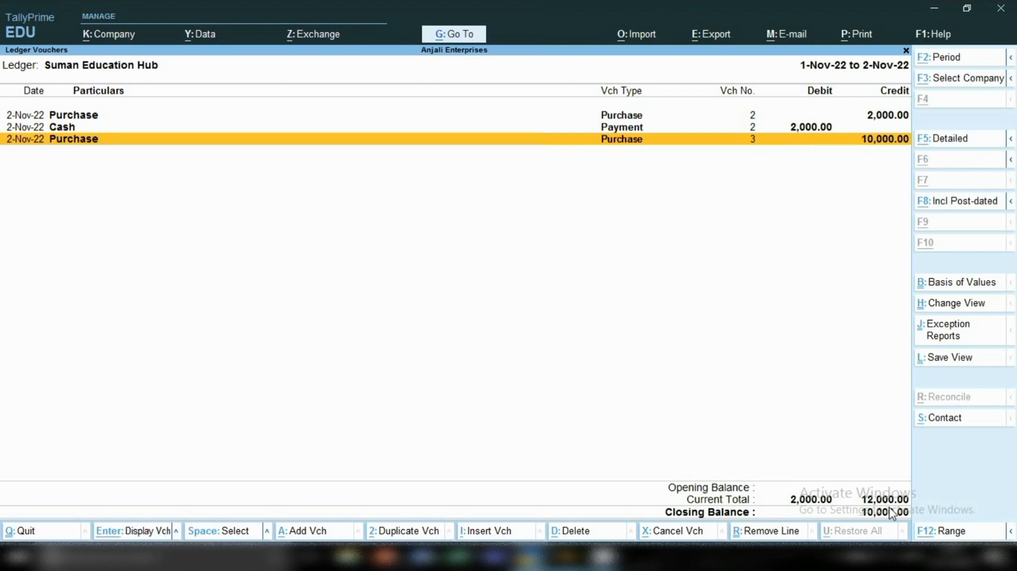
key(alt+a)
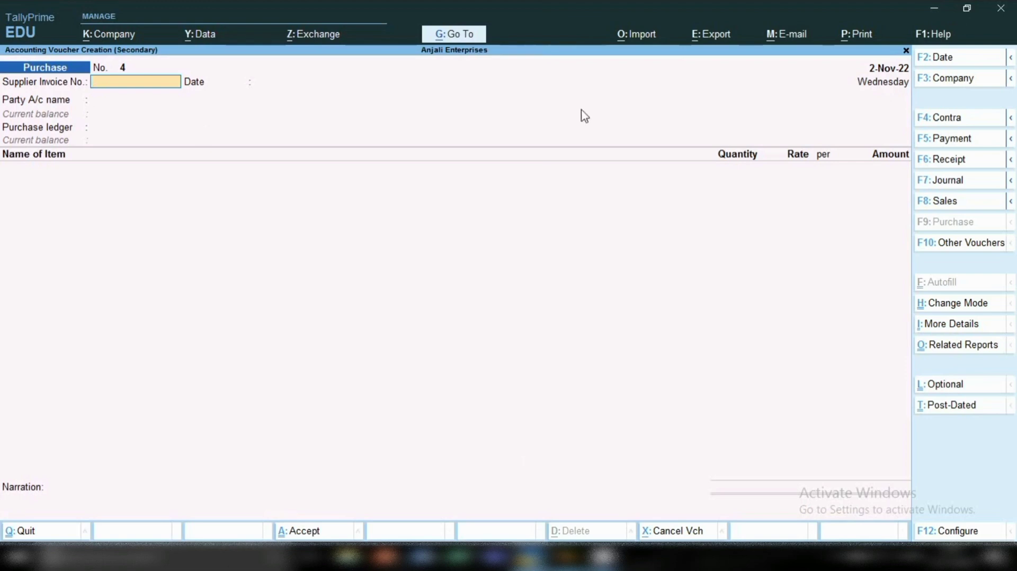
click(940, 146)
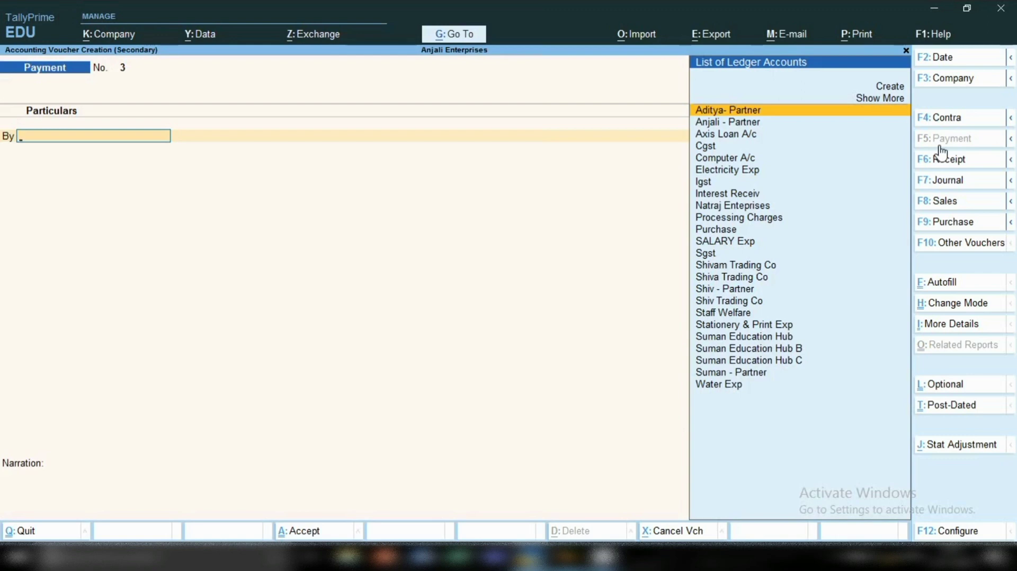
text(Su)
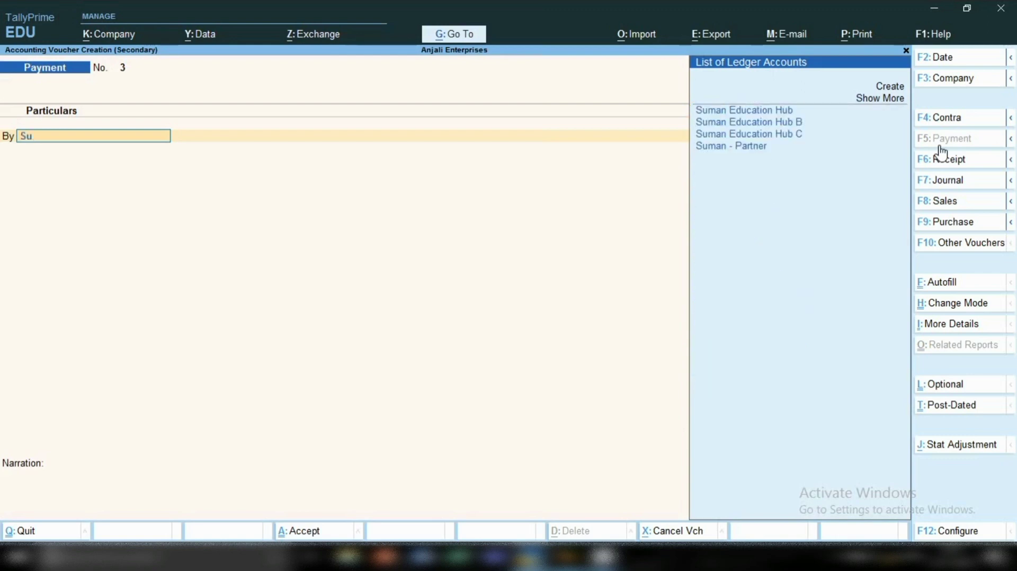
key(Return)
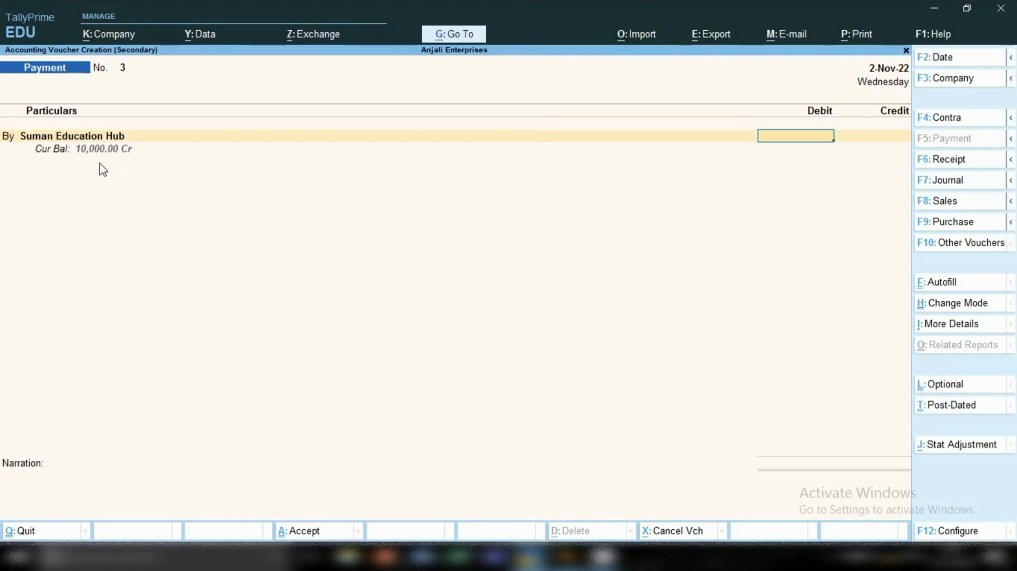
text(0000)
key(Return)
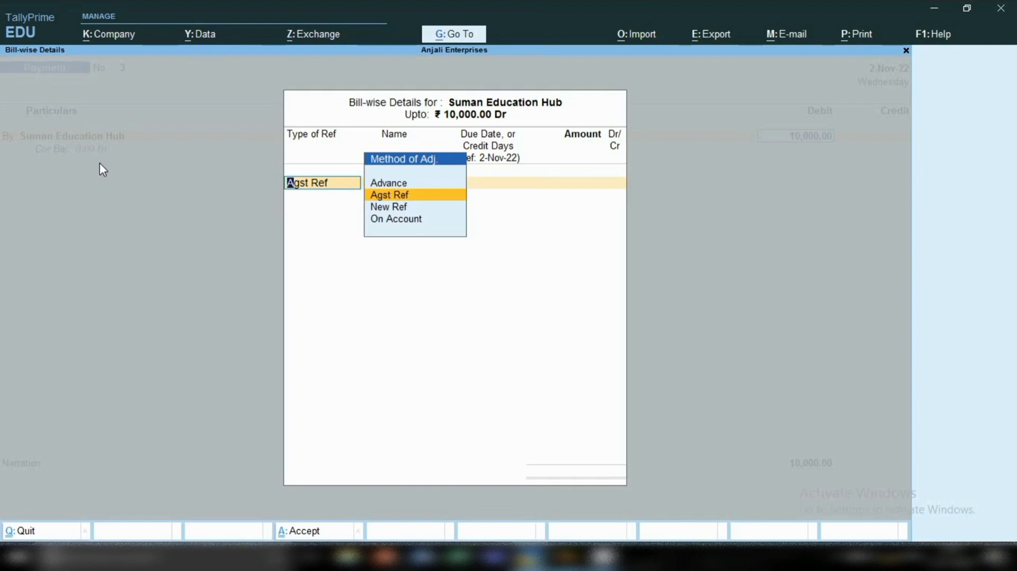
Allocate the full payment bill-wise as Agst Ref against pending bill 100.
key(Return)
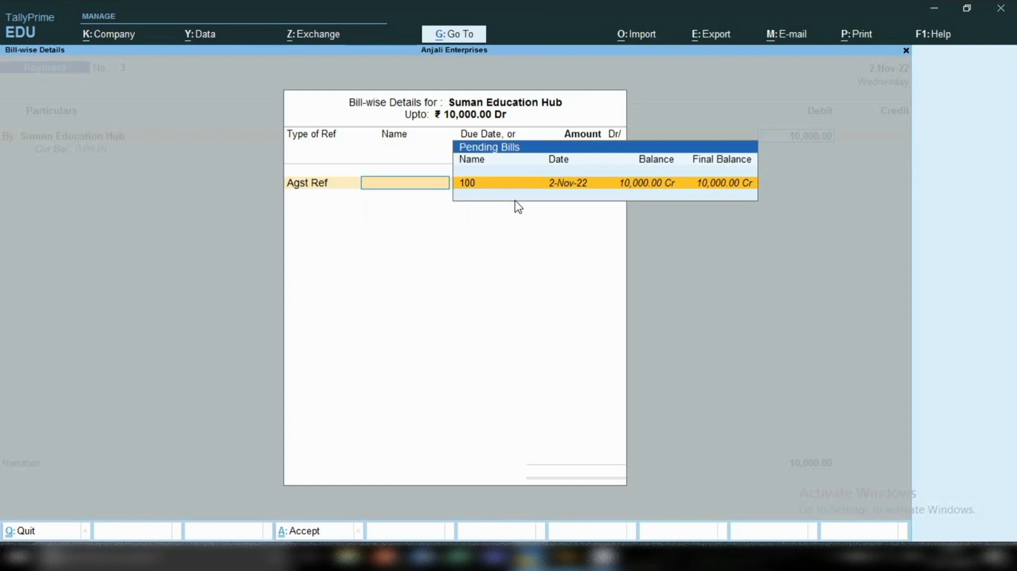
key(Return)
key(Return)
Set Sbi as the credit account for 10,000, allocate it as Cheque without an instrument number, and save the payment voucher.
key(Return)
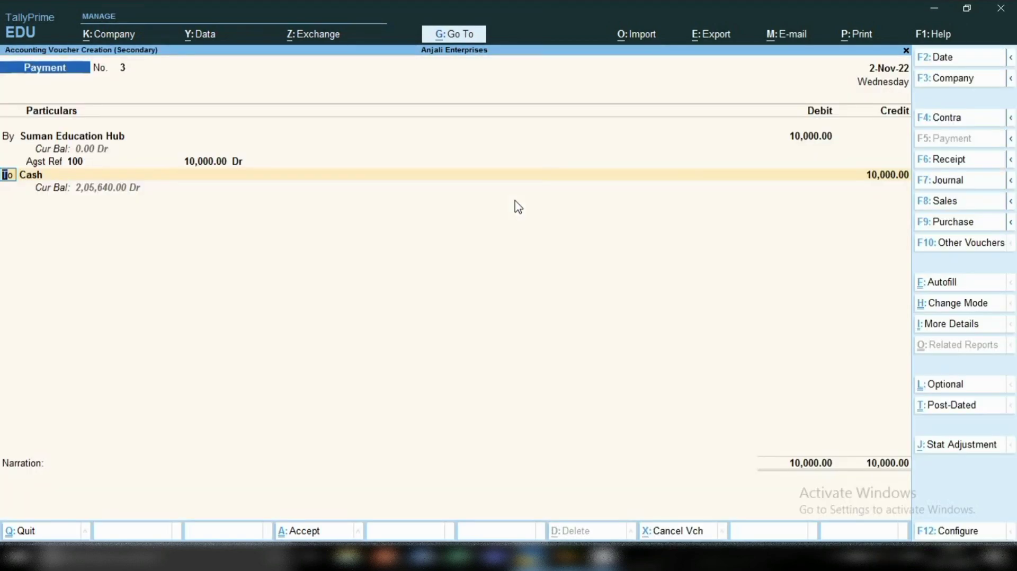
key(Return)
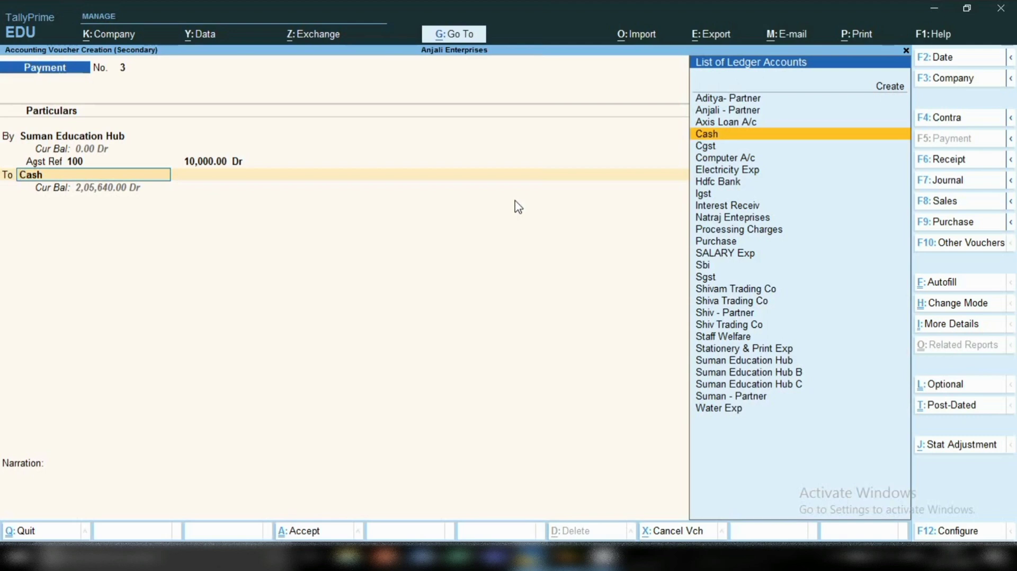
text(Sb)
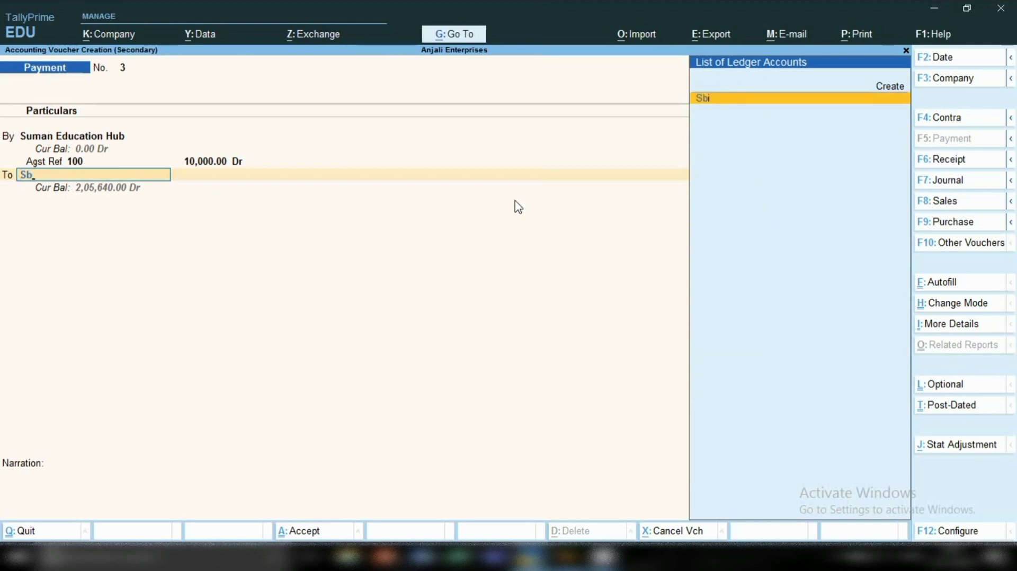
key(Return)
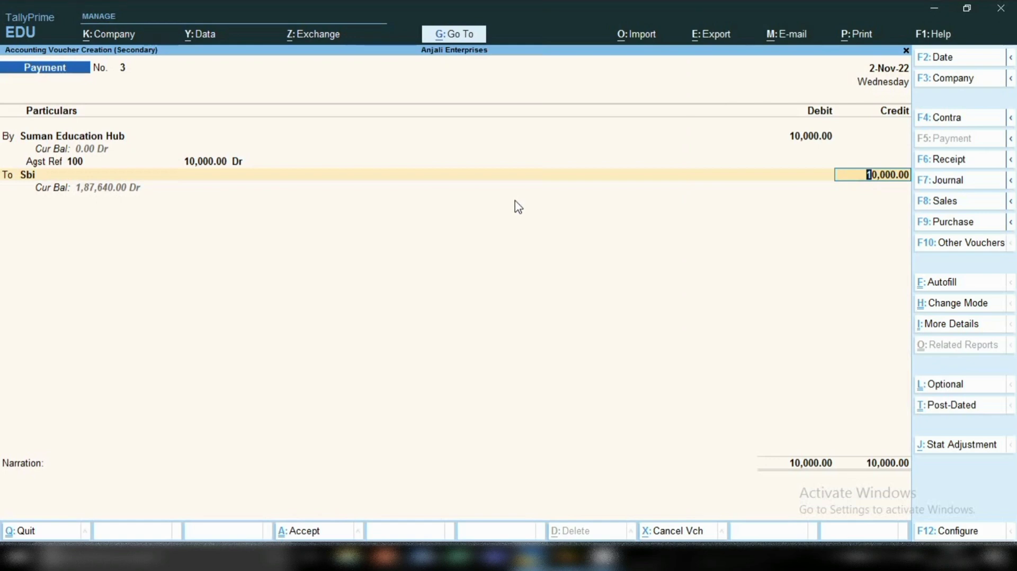
key(Return)
key(Return)
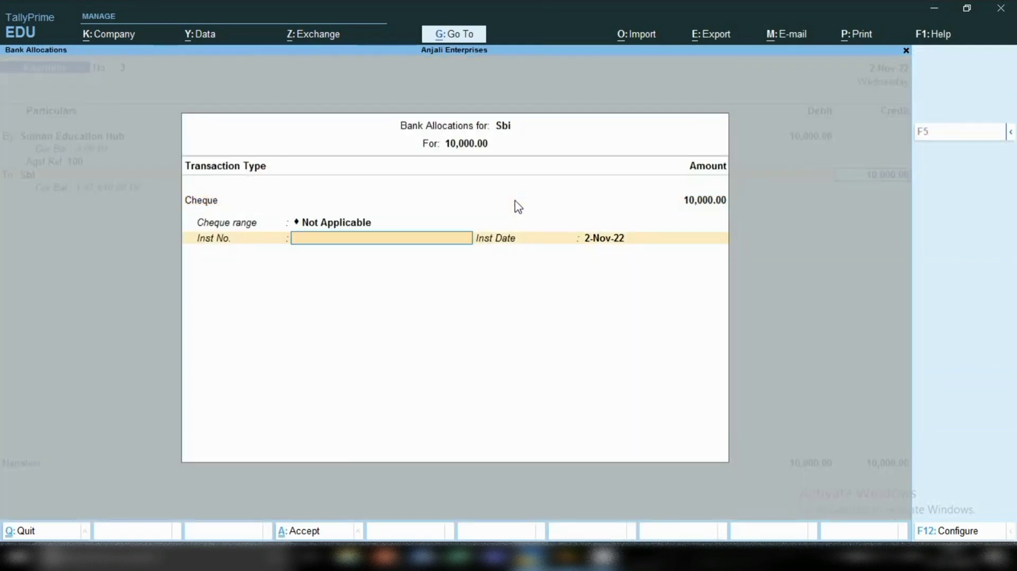
key(Return)
key(Return)
key(Return)
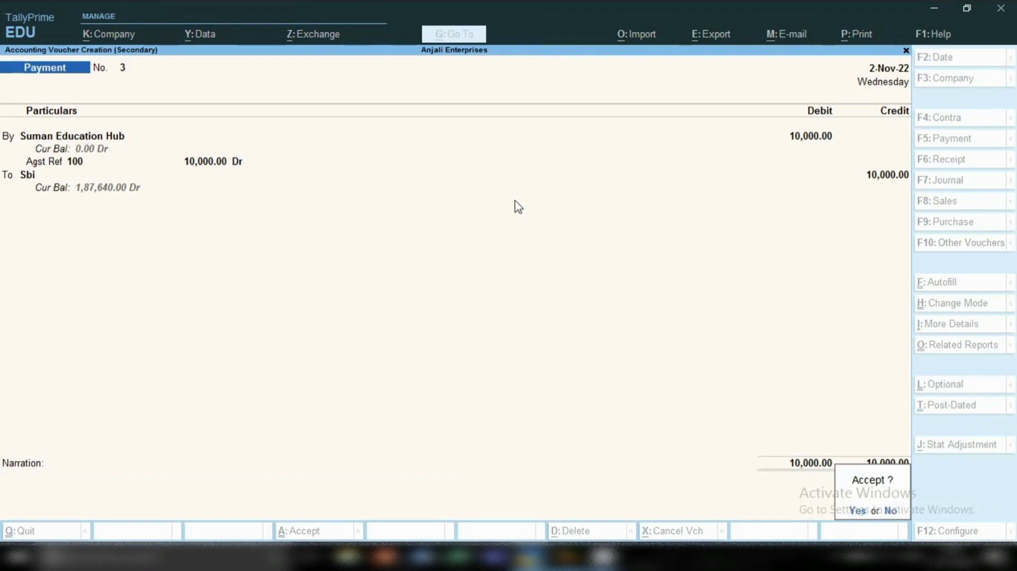
key(Return)
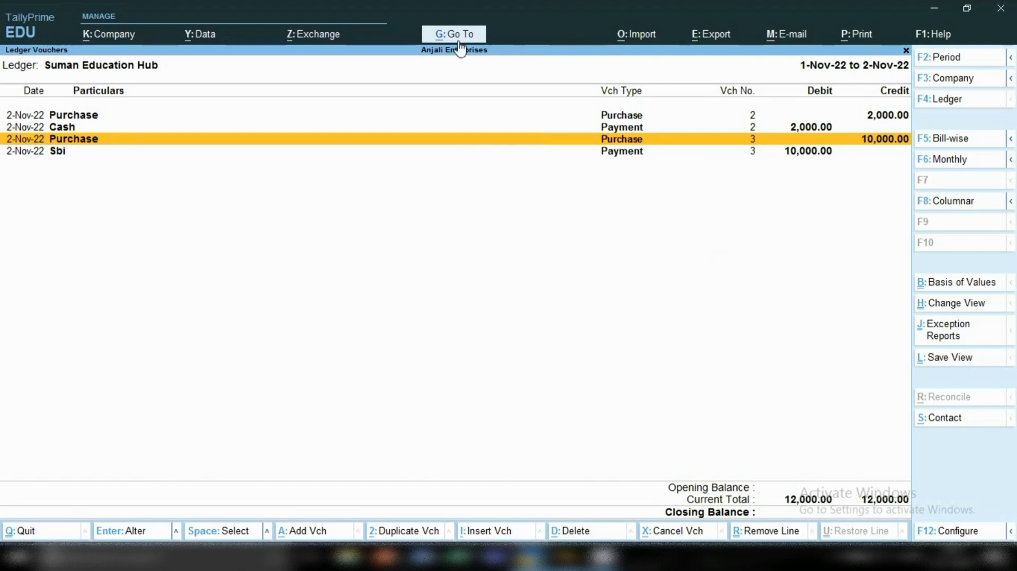
Open the Balance Sheet and drill down through Current Assets and Bank Accounts to examine the Sbi ledger's November vouchers.
key(alt+g)
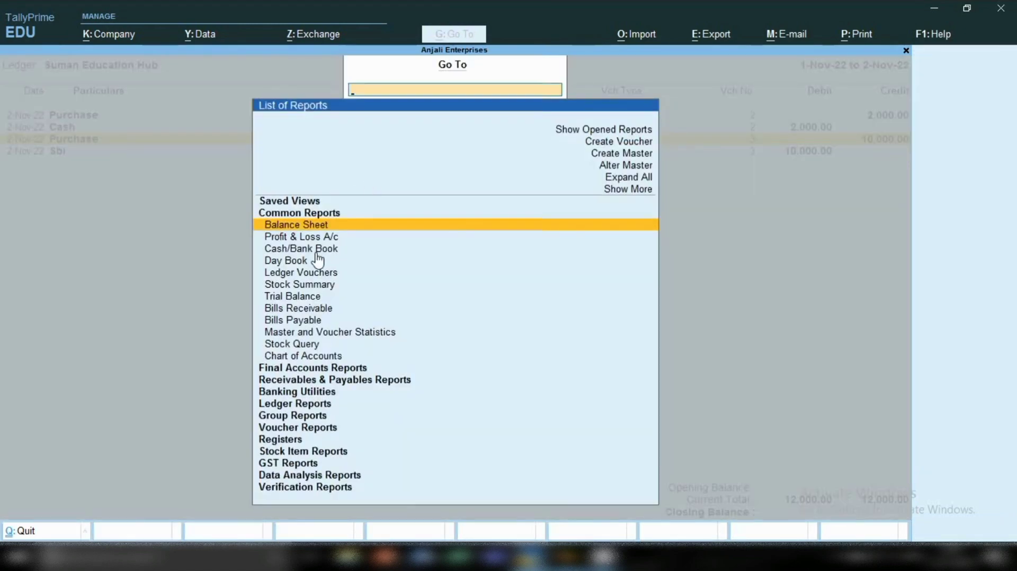
key(Return)
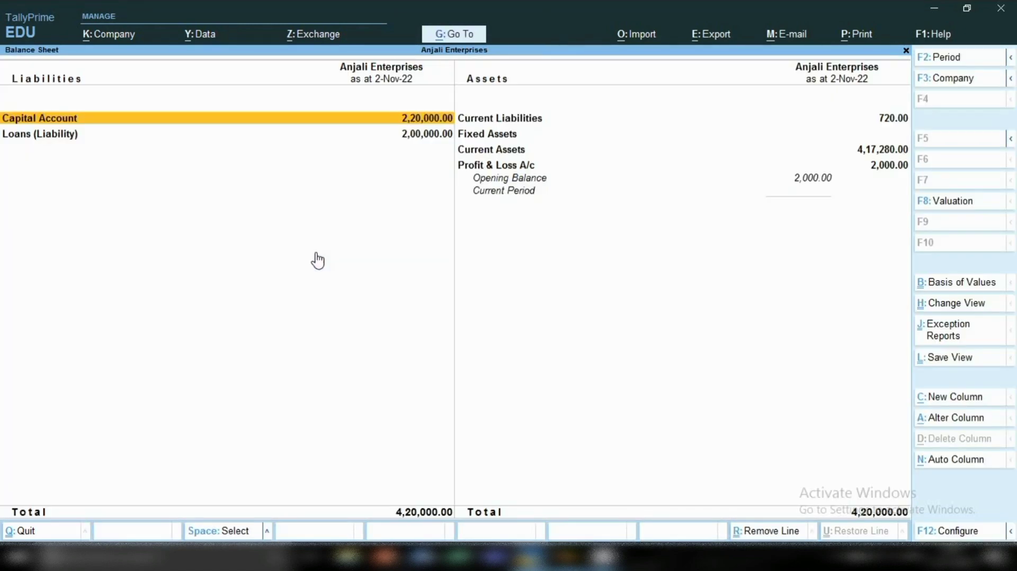
key(Right)
key(Down)
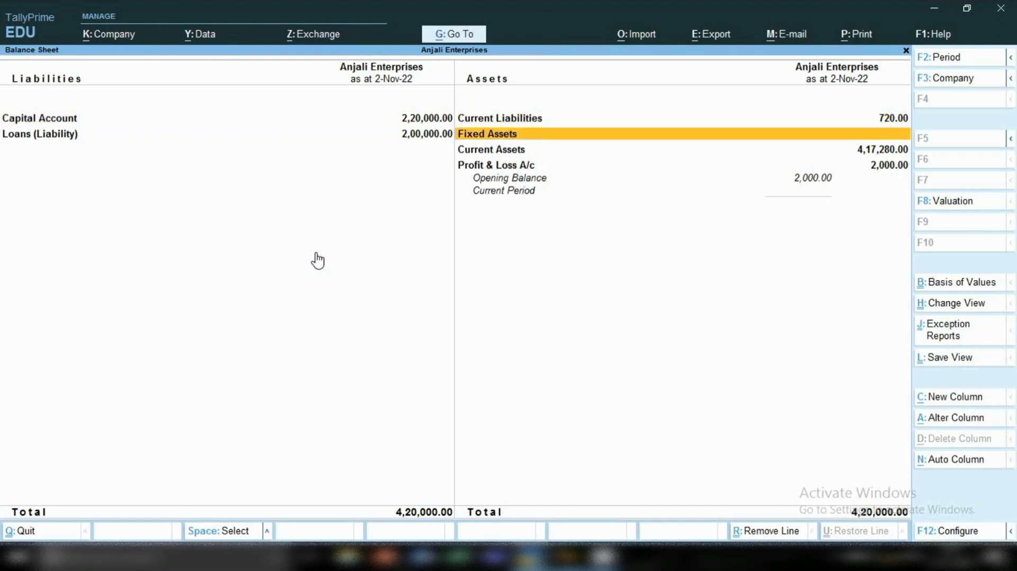
key(Down)
key(Return)
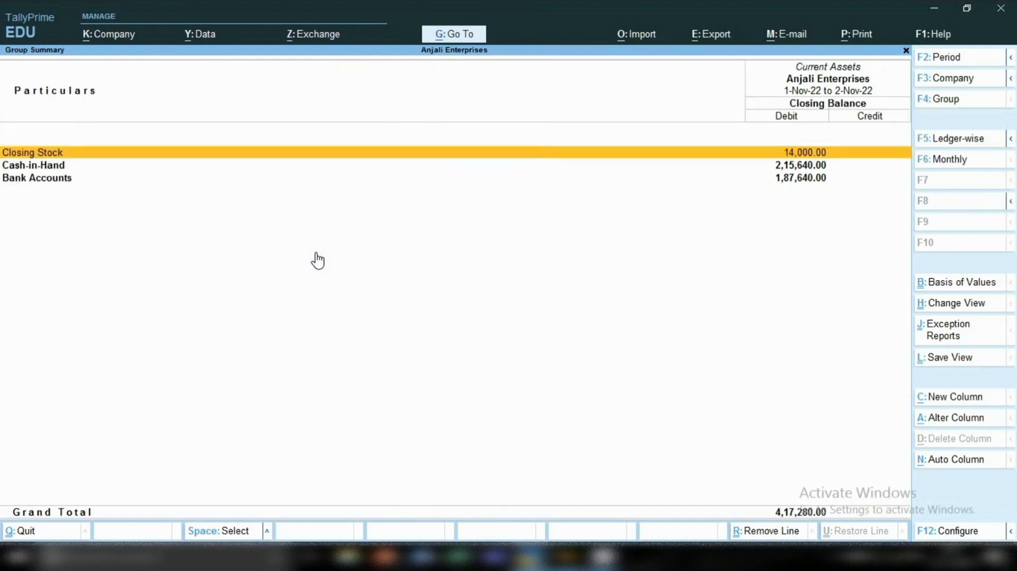
key(Down)
key(Down)
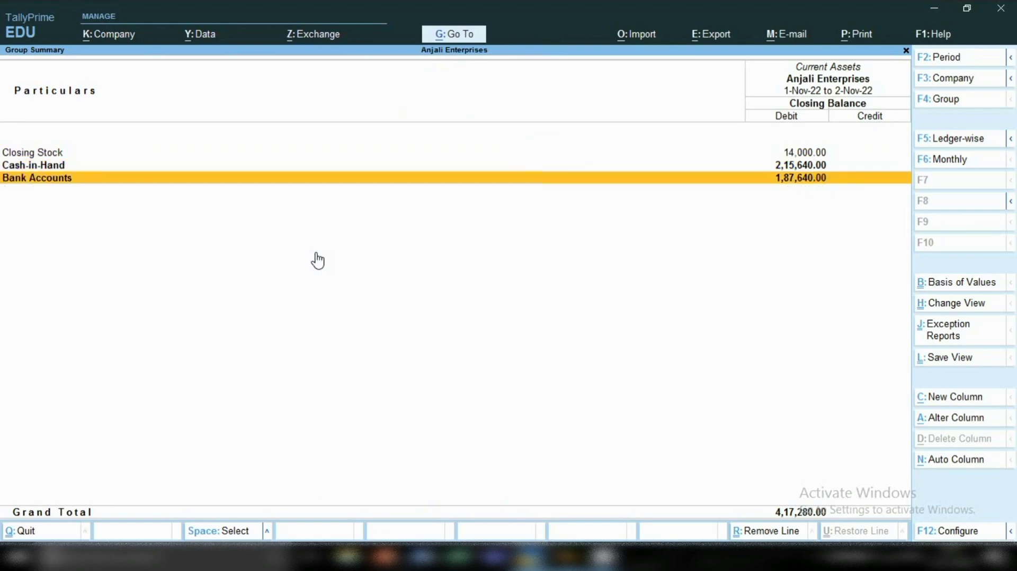
key(Return)
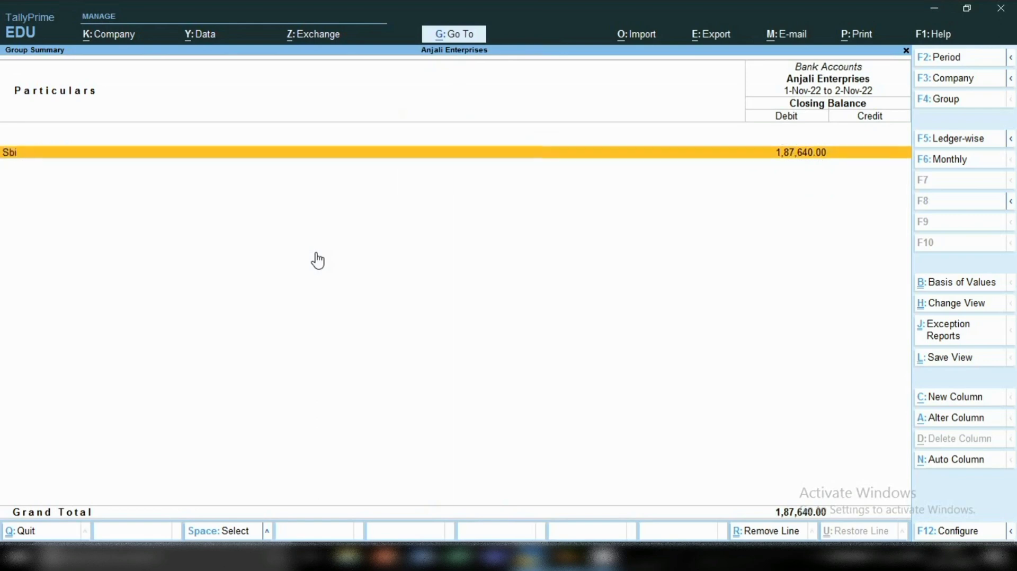
key(Return)
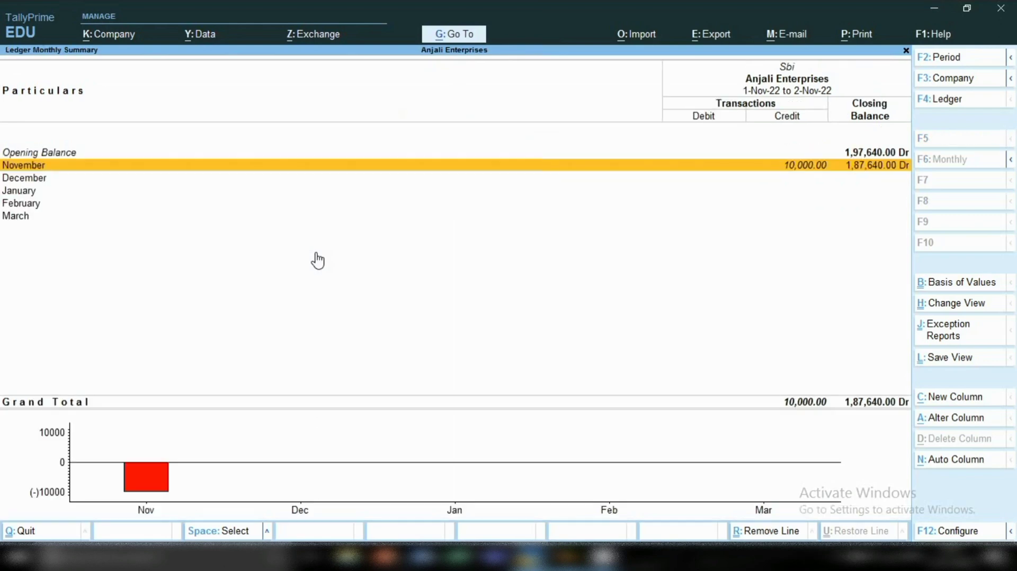
key(Return)
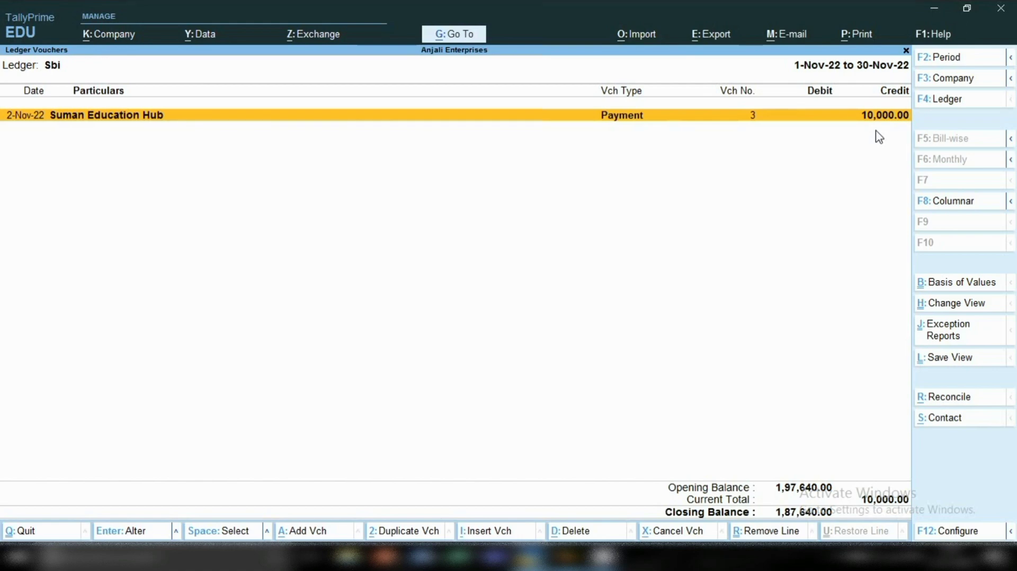
key(Escape)
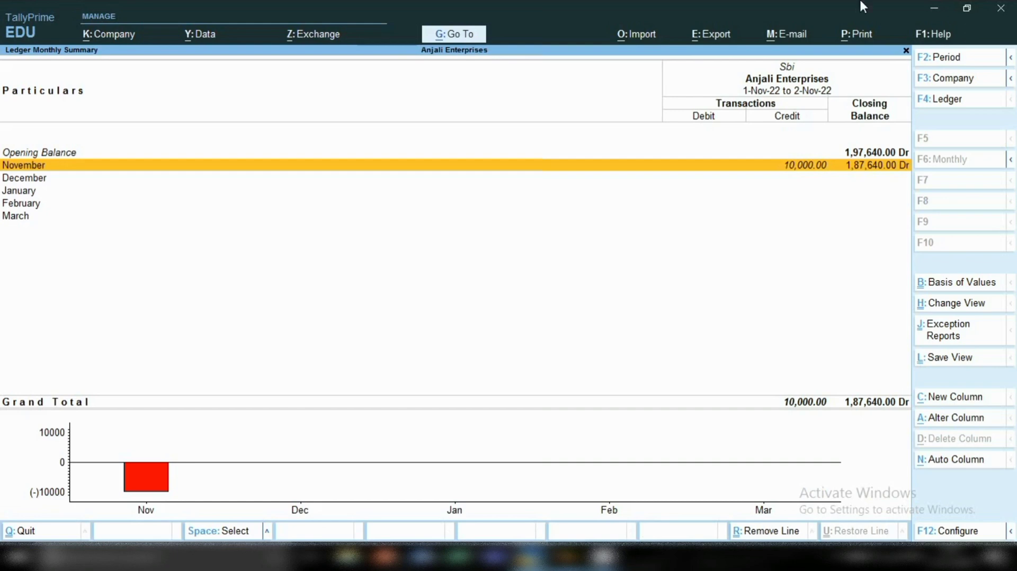
Open the ledger report for Suman Education Hub to examine its vouchers.
click(454, 36)
key(Down)
key(Down)
key(Down)
key(Down)
key(Down)
key(Down)
key(Down)
key(Down)
key(Down)
key(Down)
key(Down)
key(Down)
key(Down)
key(Down)
key(Down)
key(Down)
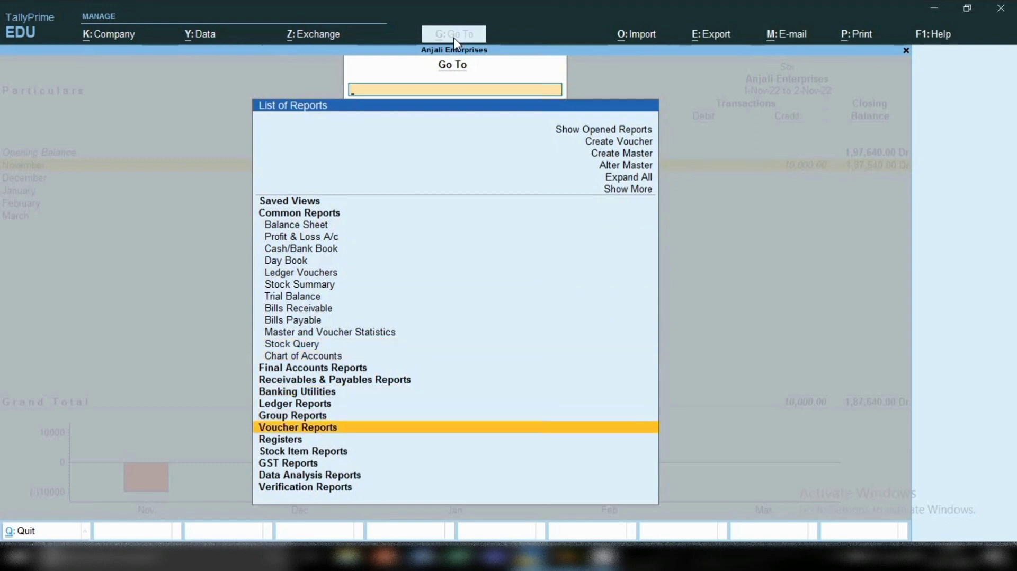
key(Up)
key(Return)
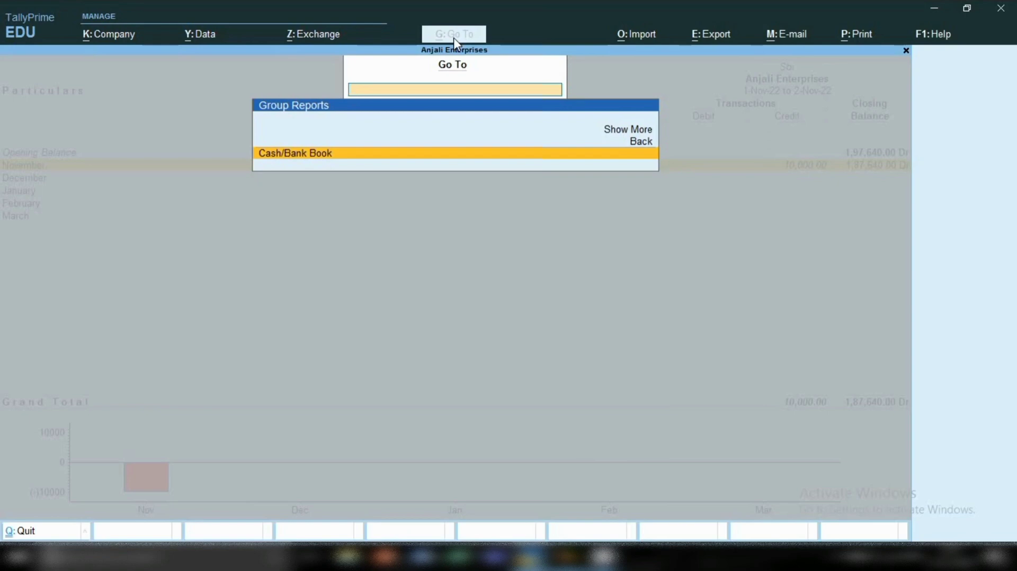
key(BackSpace)
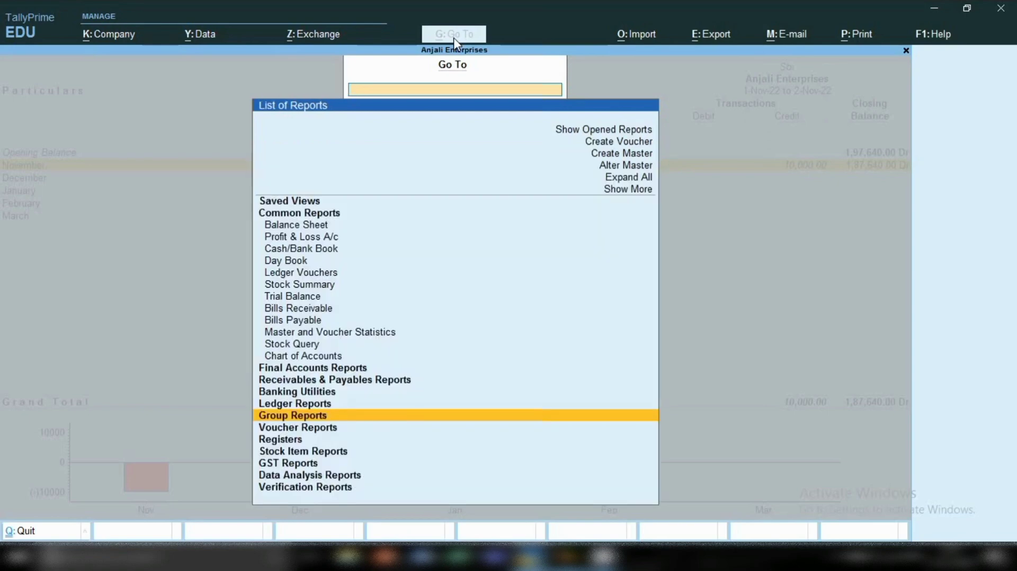
key(Up)
key(Up)
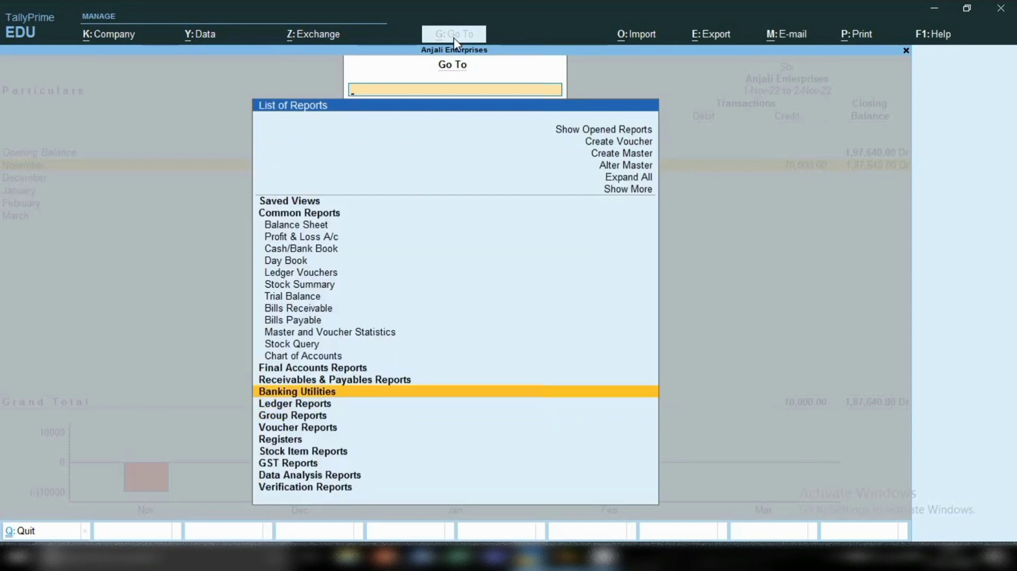
key(Down)
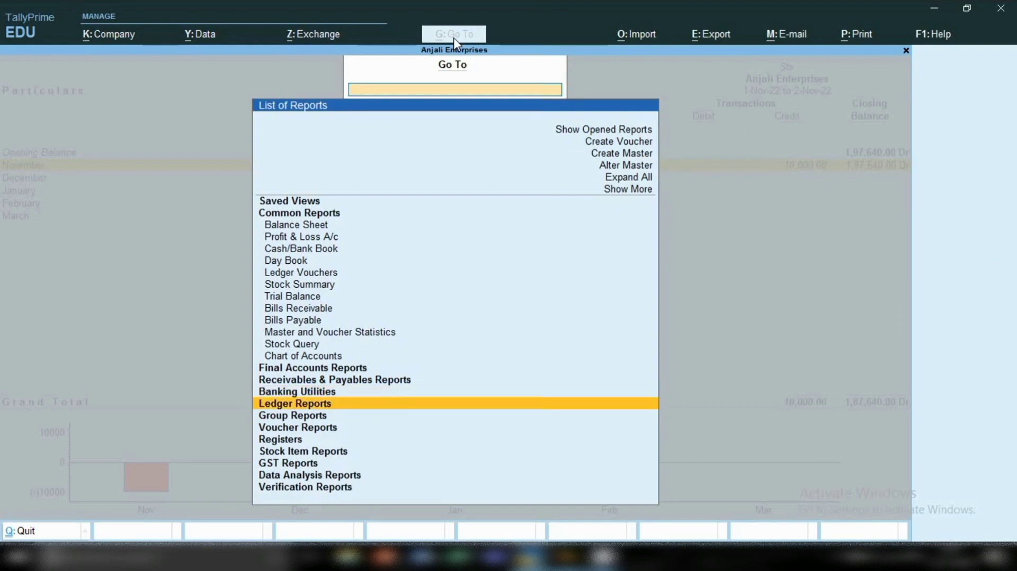
key(Return)
key(Return)
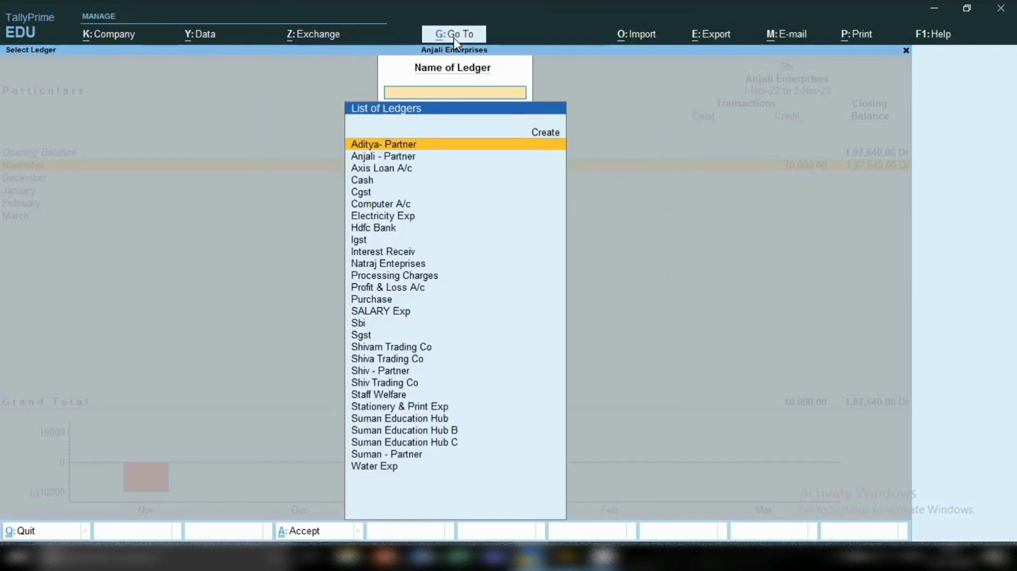
text(Su)
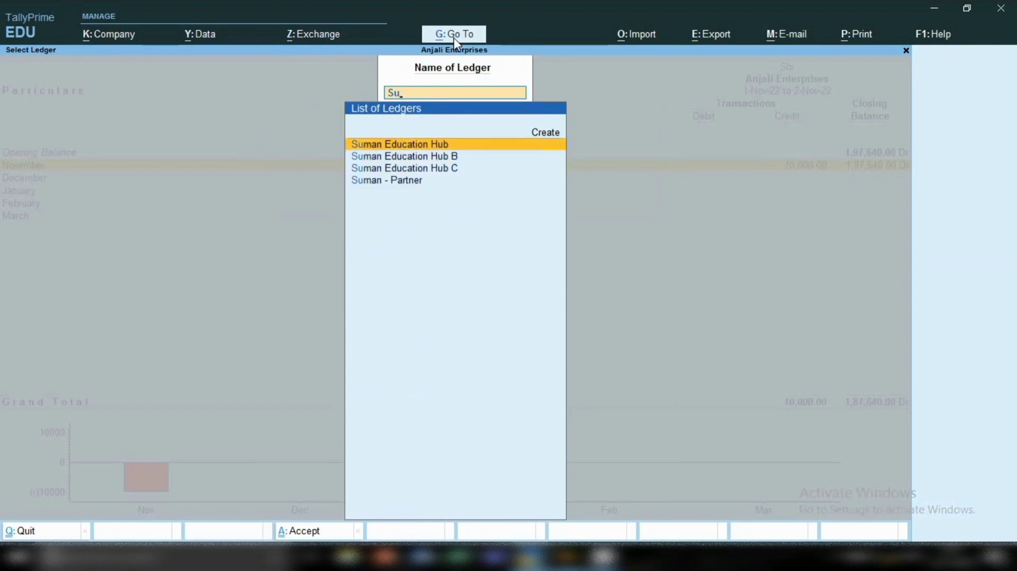
key(Return)
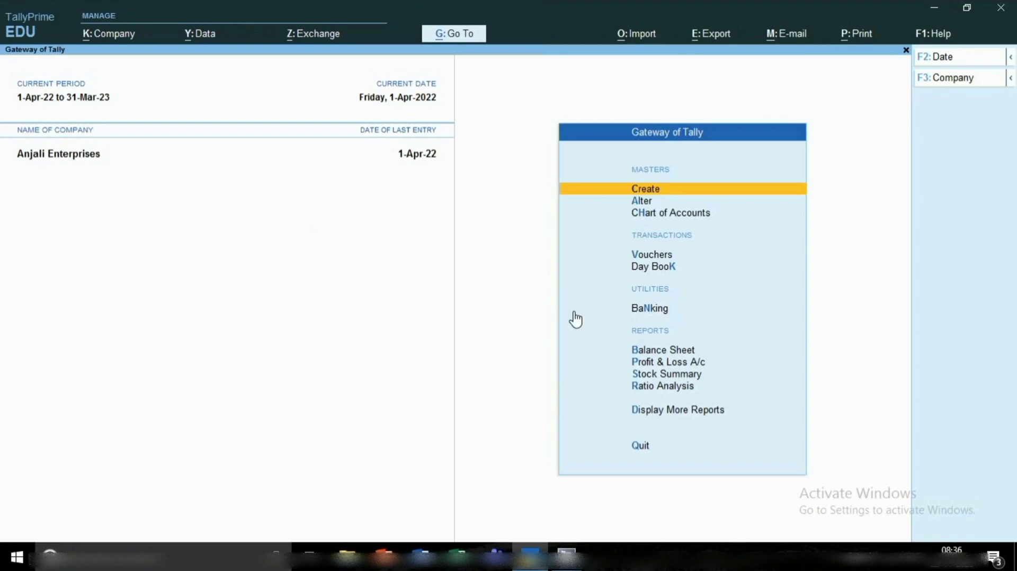
Start a Purchase voucher dated 1-Apr-22 with supplier invoice number 1254 and supplier invoice date 1-Apr-22.
key(v)
key(F9)
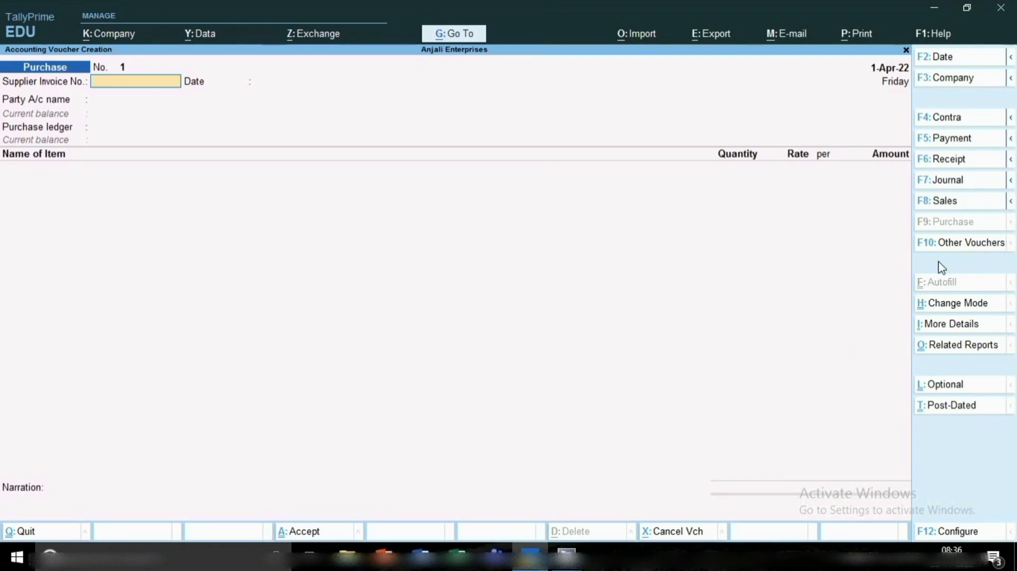
key(F2)
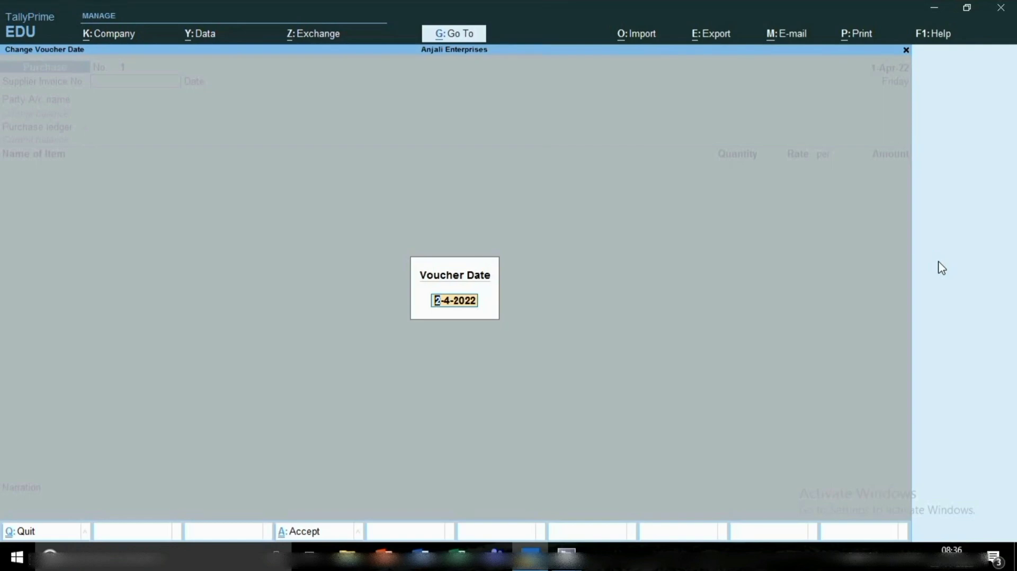
key(BackSpace)
key(Return)
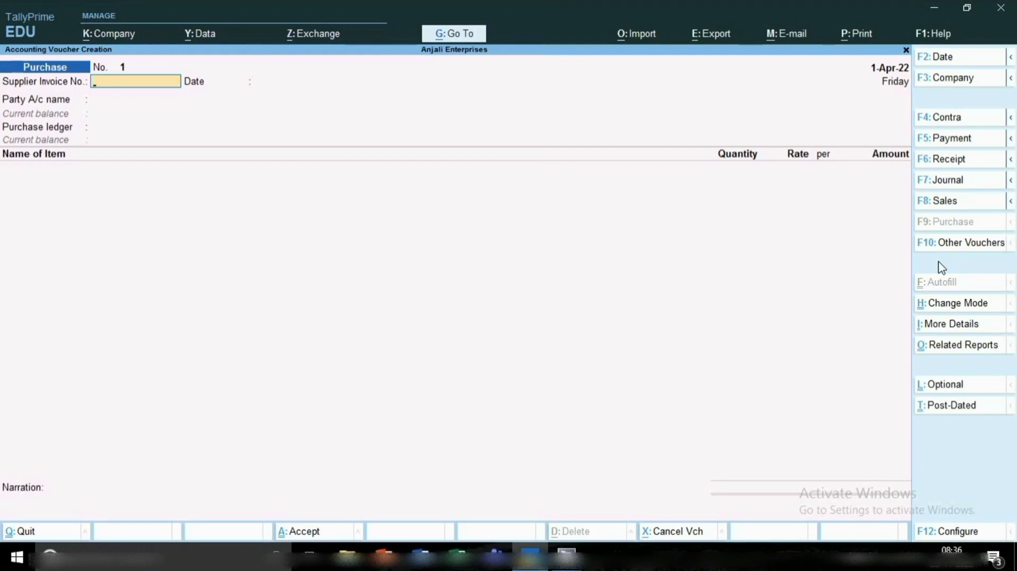
text(1254)
key(Return)
key(Return)
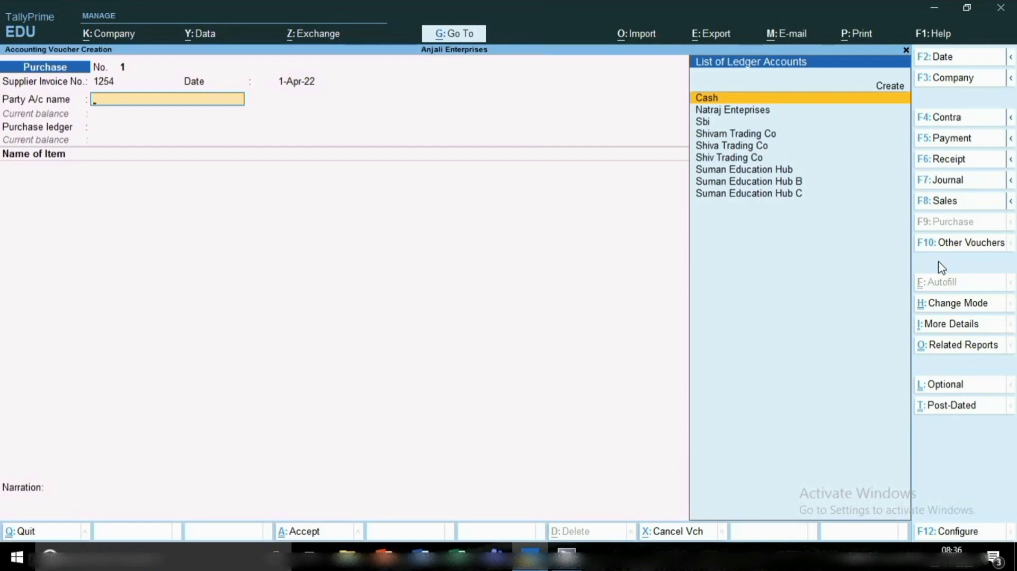
Choose Cash as the purchase voucher's party account and leave all receipt details blank.
key(Return)
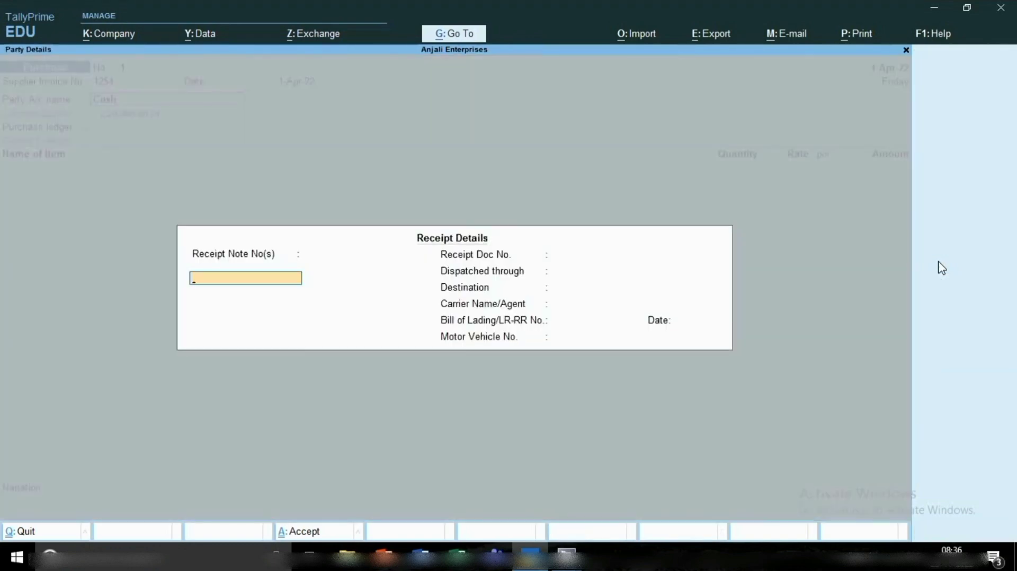
key(Return)
key(Return)
key(Return)
key(Return)
key(Return)
key(Return)
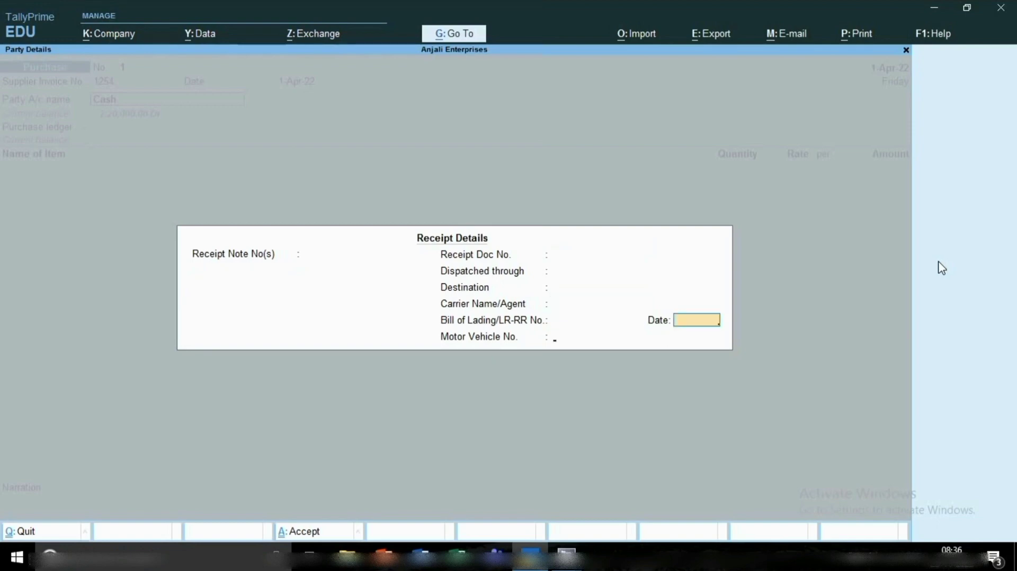
key(Return)
key(Return)
key(Return)
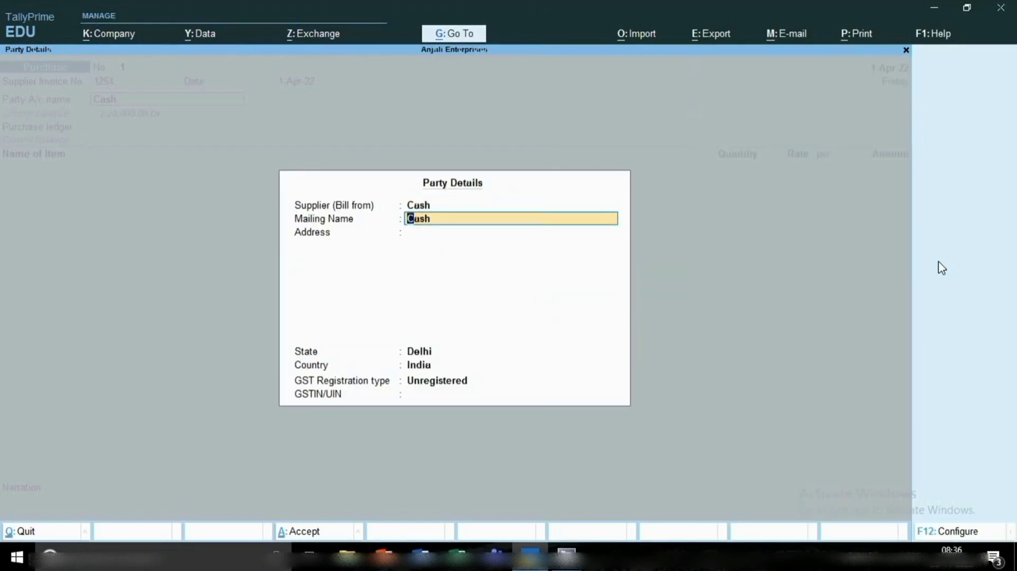
Configure the party details to provide separate Buyer and Consignee details.
key(BackSpace)
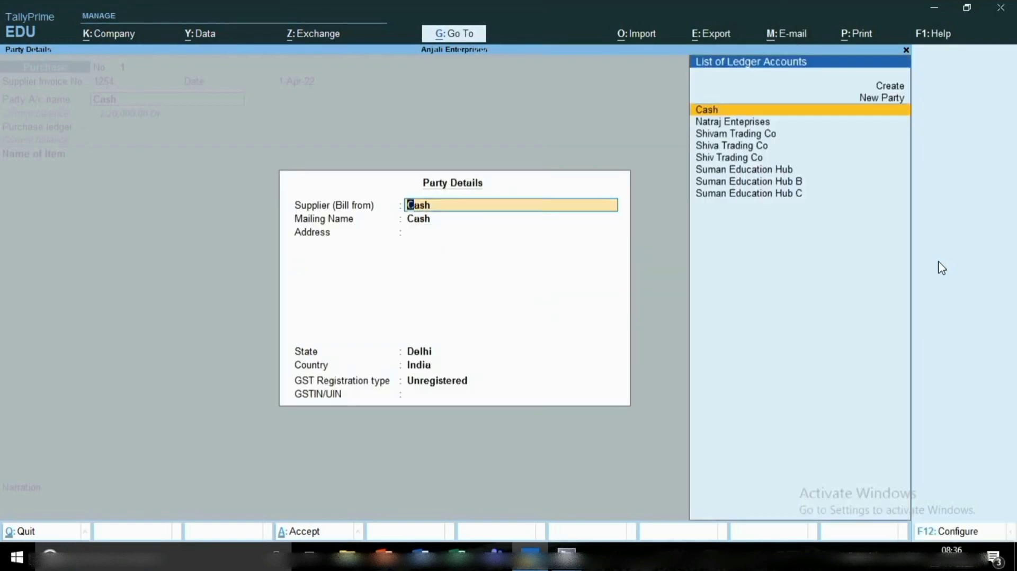
click(932, 533)
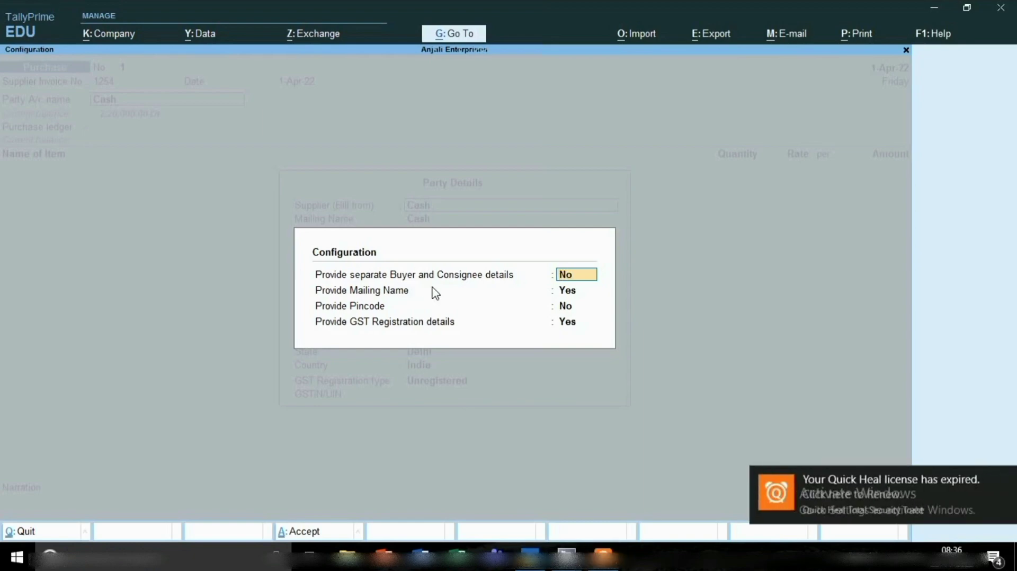
click(1004, 480)
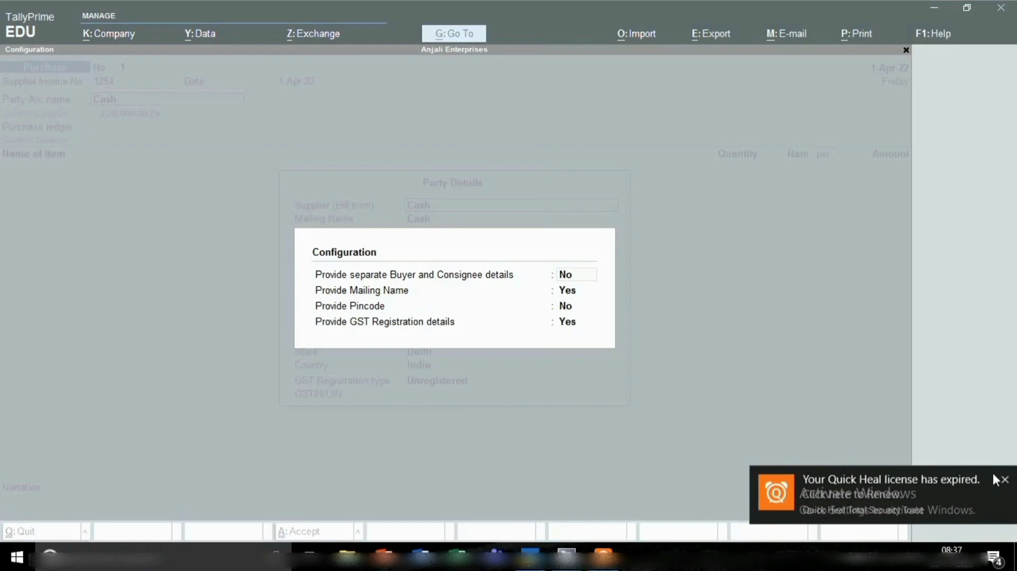
click(666, 359)
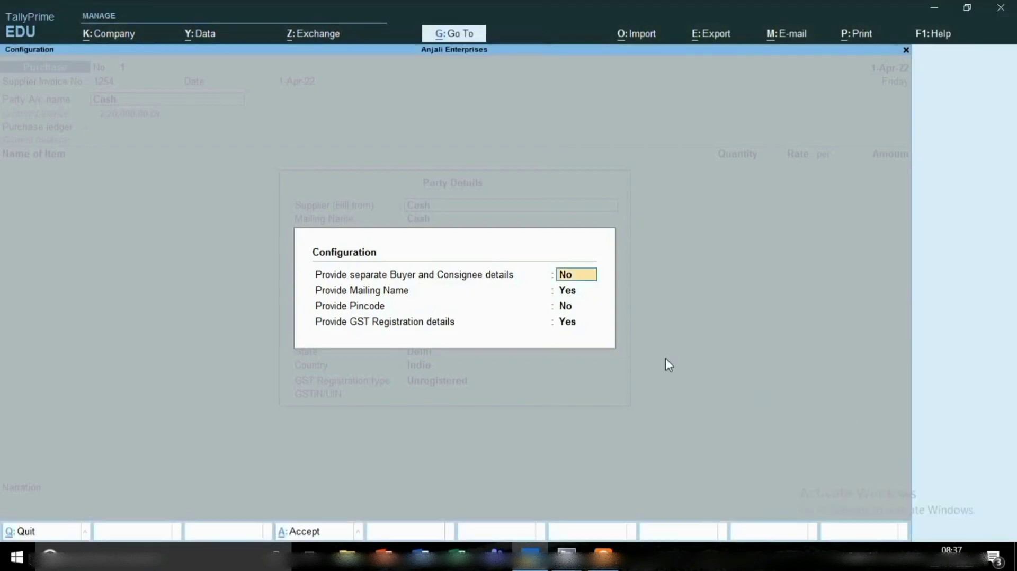
text(y)
key(Return)
key(Return)
key(Return)
key(Return)
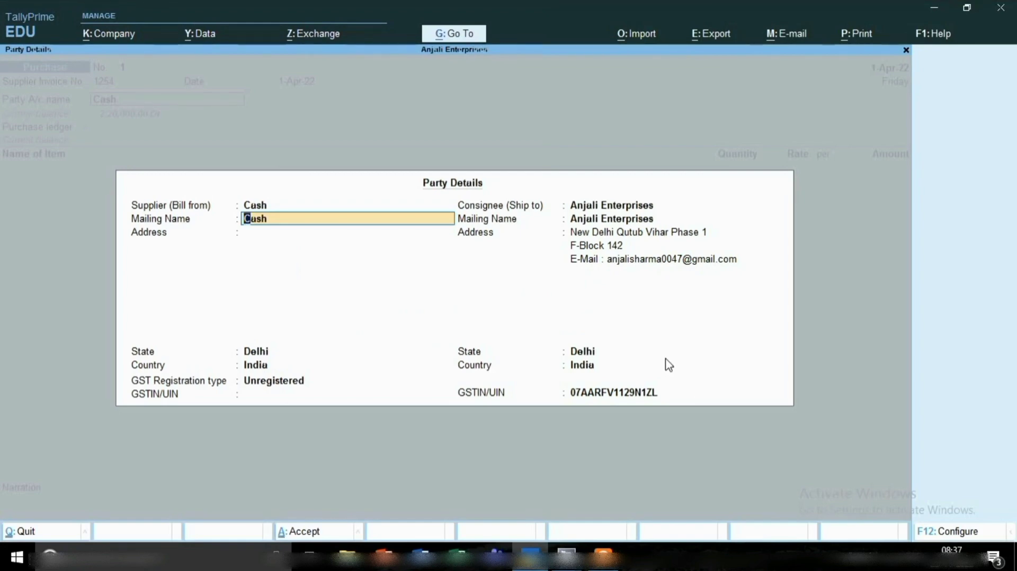
Set the Supplier (Bill from) to a new party named Ramesh Trading Co.
key(Up)
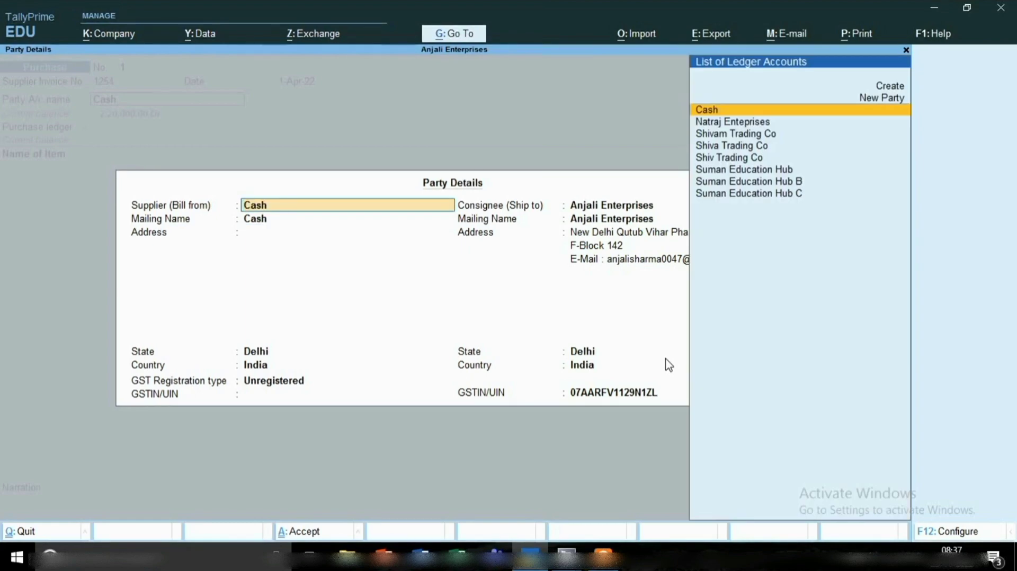
text(R)
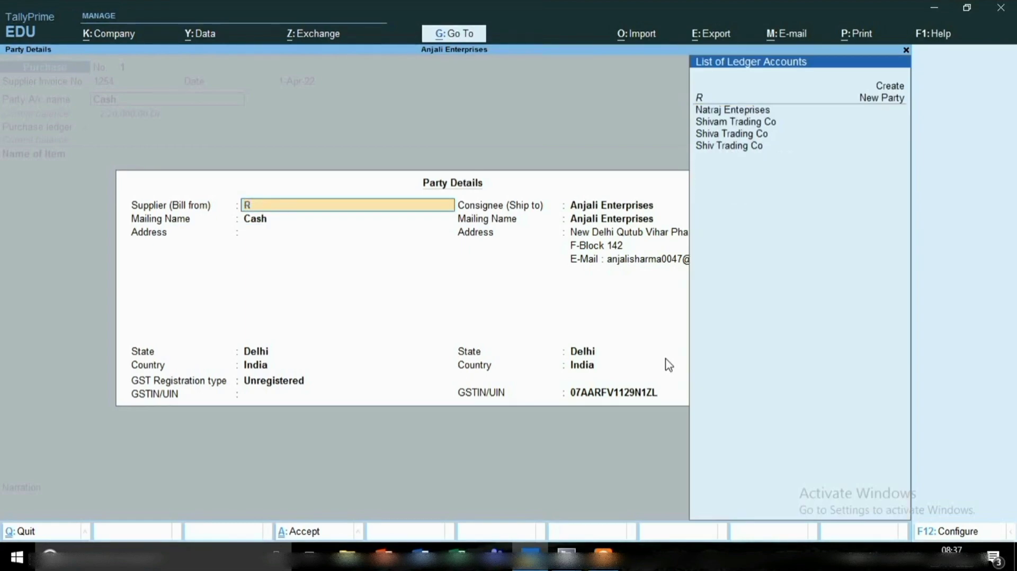
text(ame)
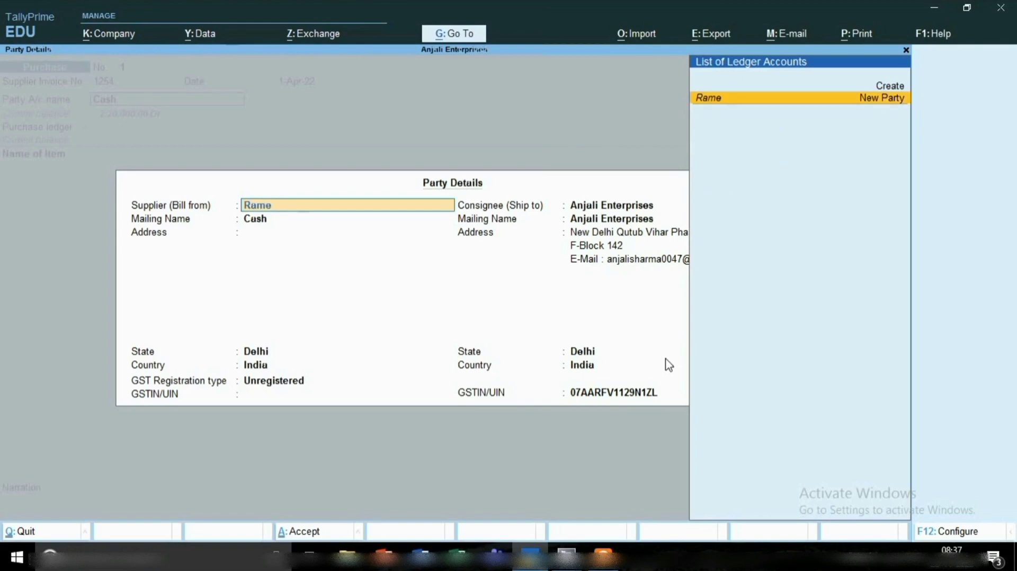
text(sh Trading)
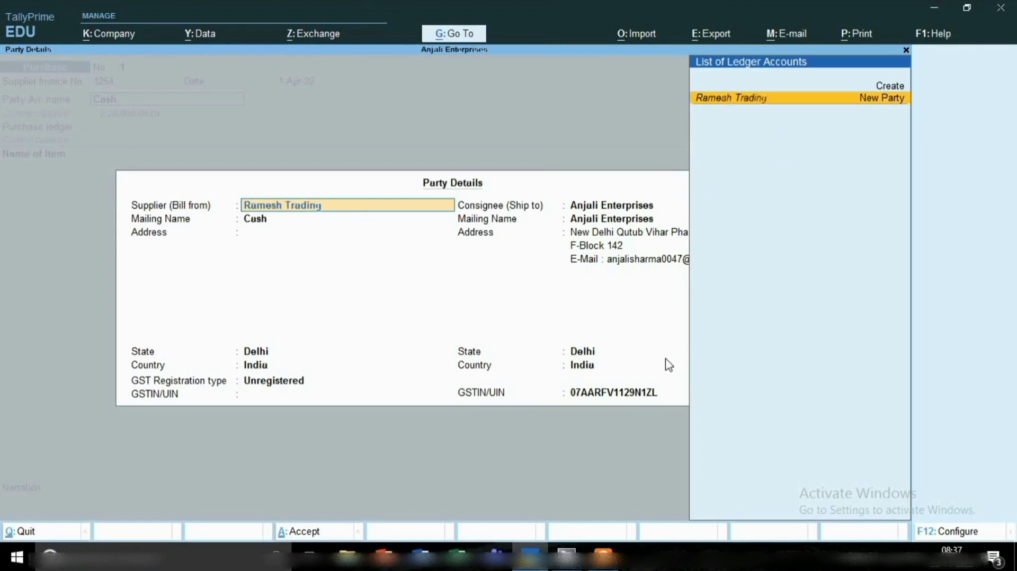
text( Co)
key(Return)
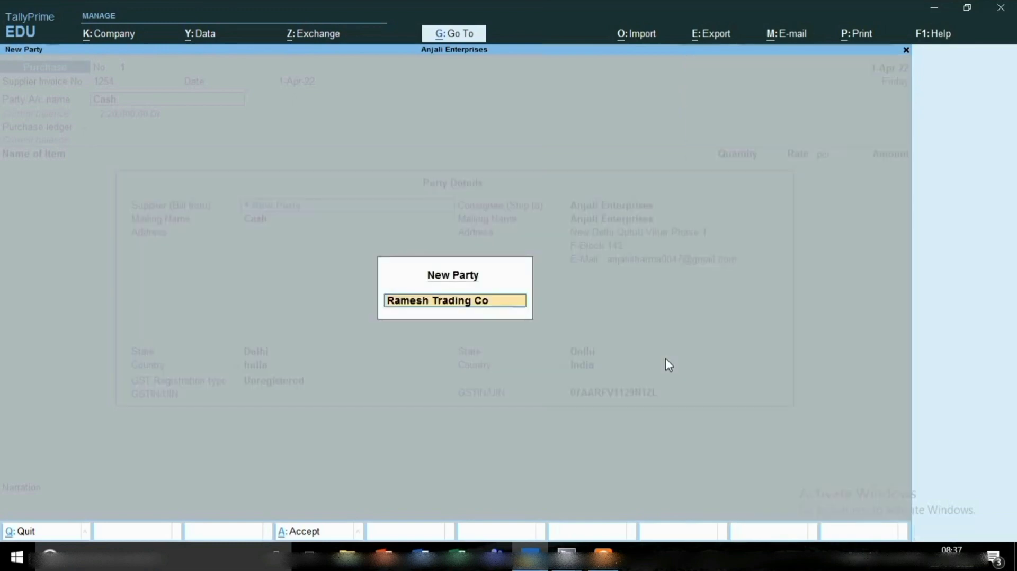
key(Return)
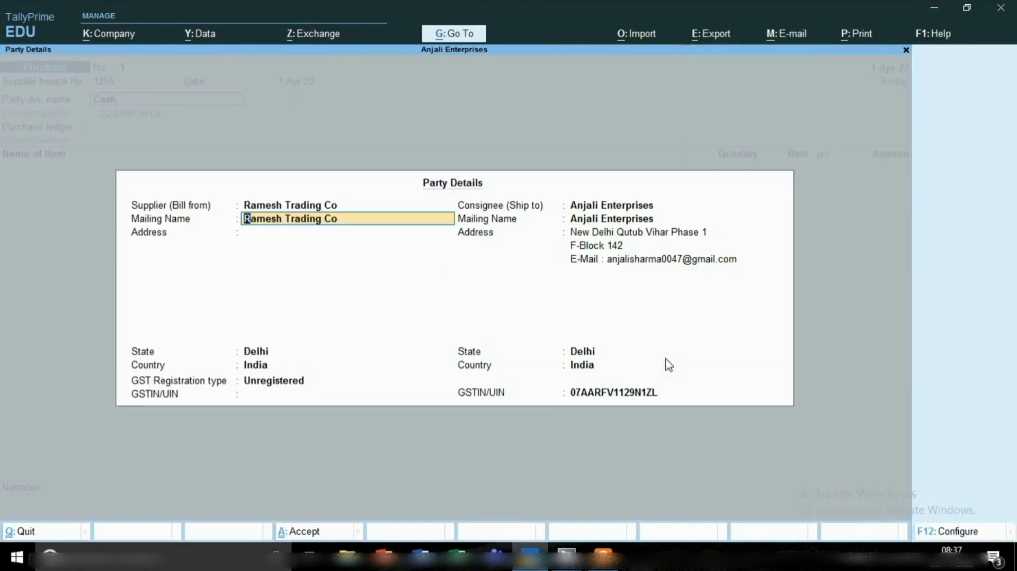
Accept the remaining supplier details and keep Anjali Enterprises as the consignee to finish the party details.
key(Return)
key(Return)
key(Return)
key(Return)
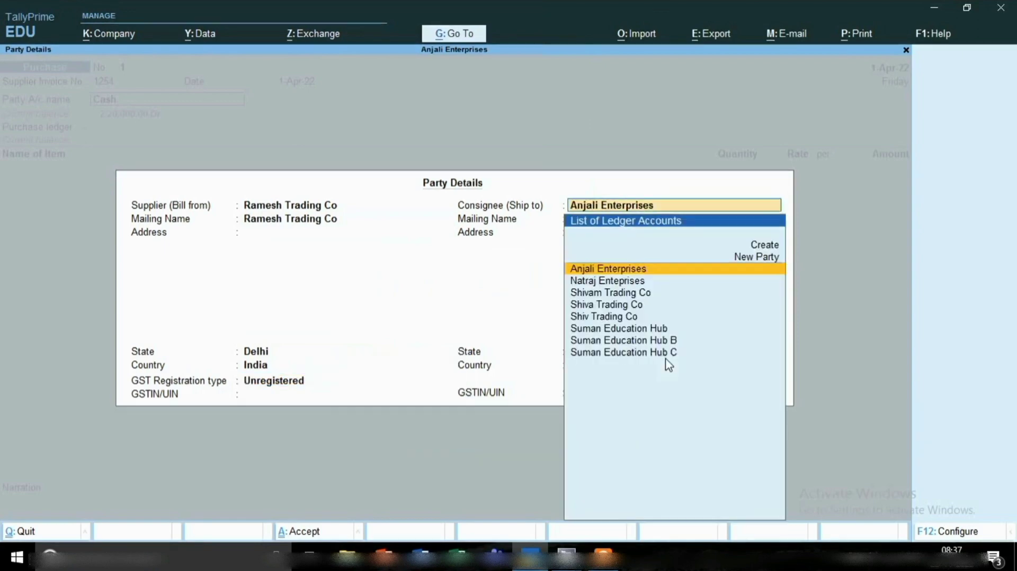
key(Return)
key(Return)
key(Return)
key(Return)
key(Return)
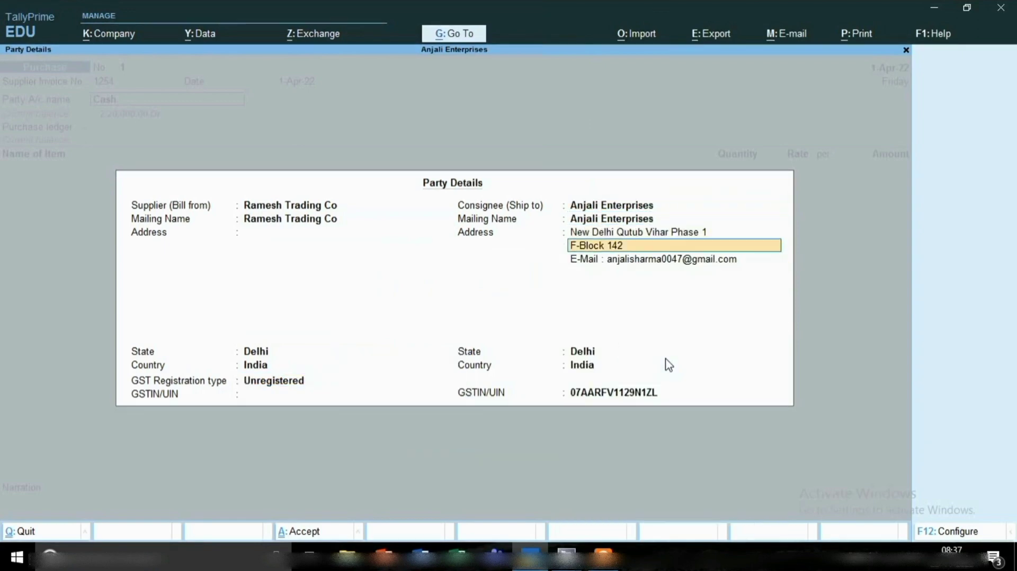
key(Return)
key(Return)
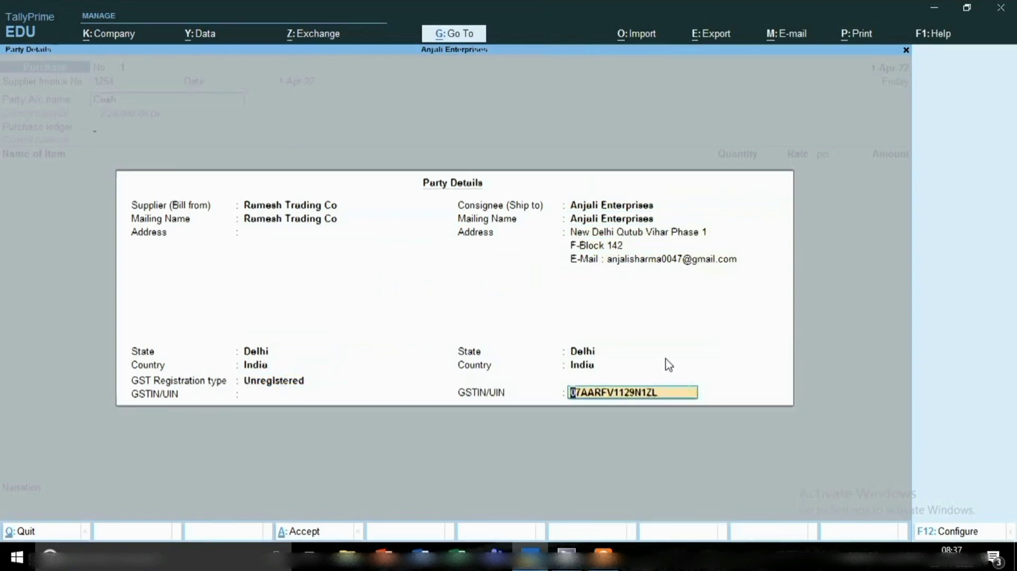
key(Return)
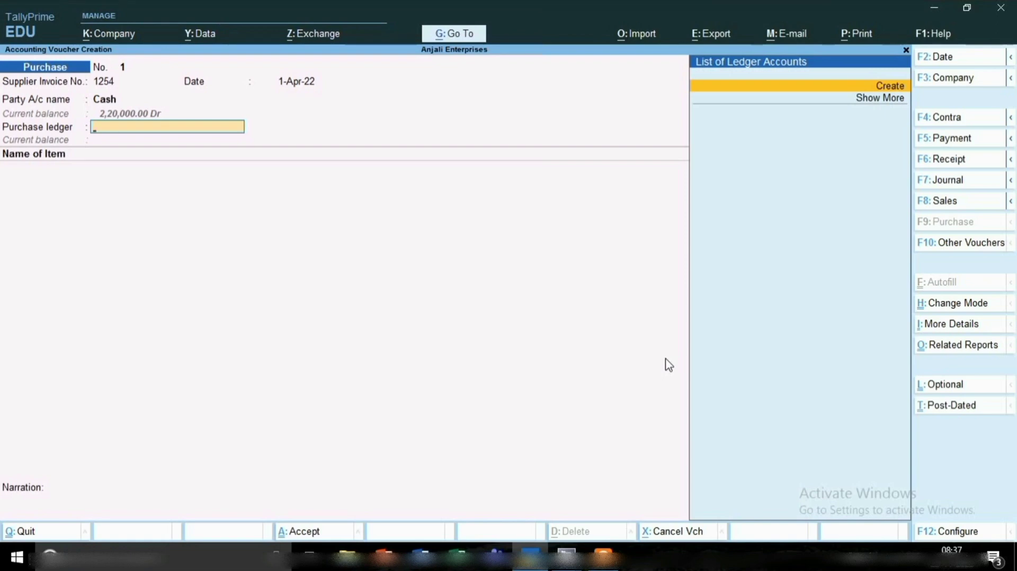
Create a ledger named Purchase under Purchase Accounts from the voucher's purchase ledger field.
key(alt+c)
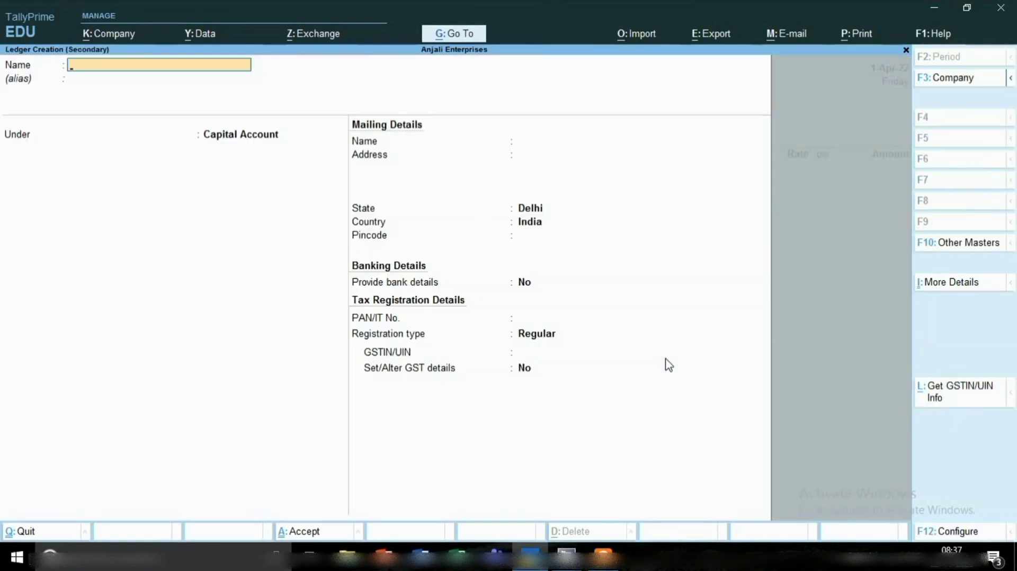
text(Purchase)
key(Return)
key(Return)
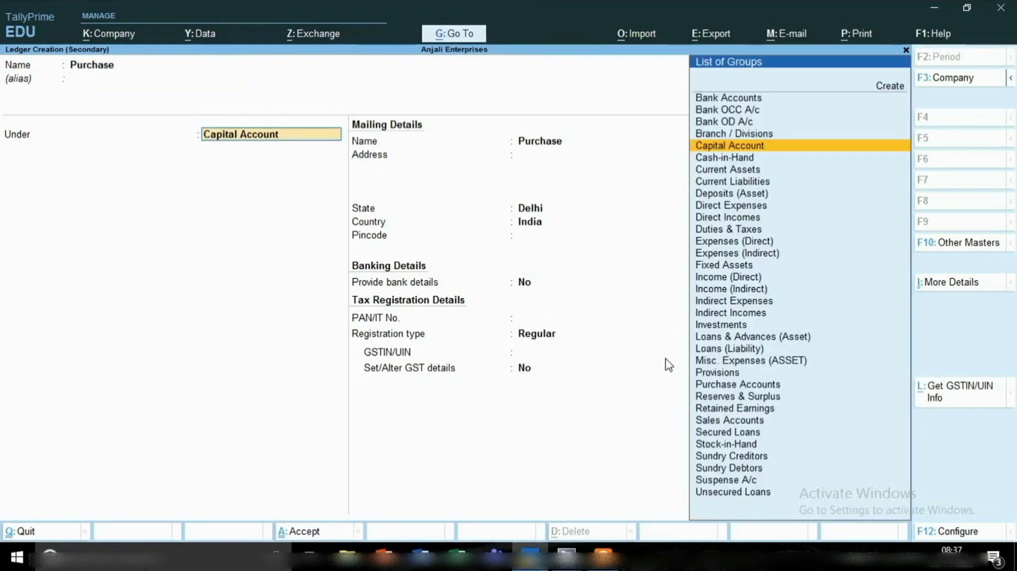
text(P)
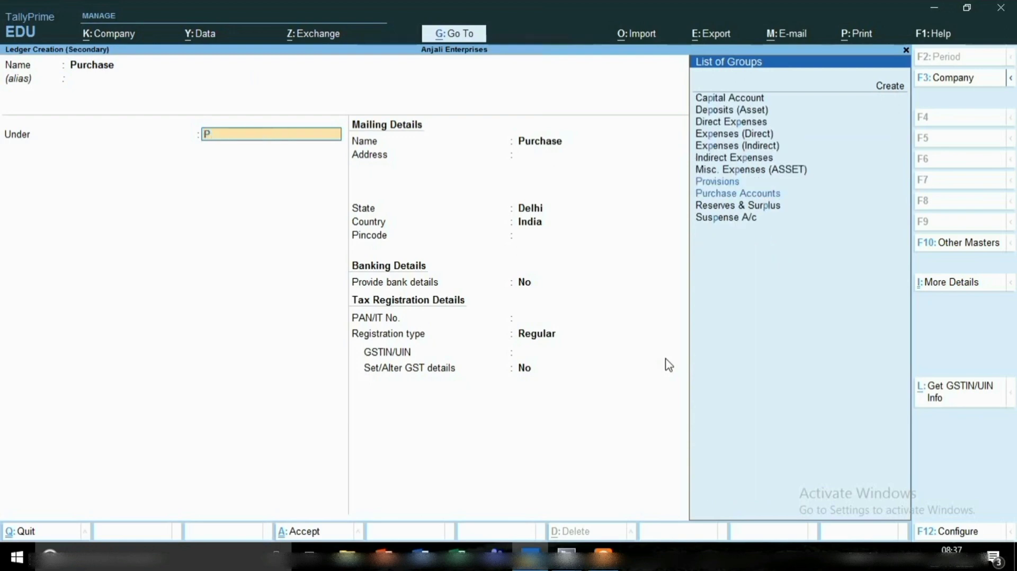
key(Down)
key(Return)
key(Return)
key(Return)
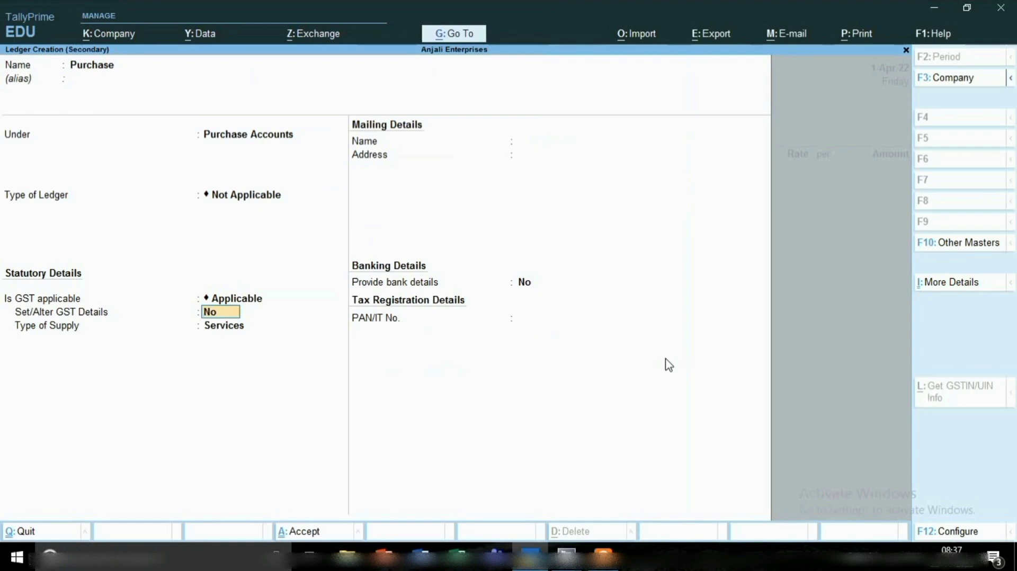
Keep GST applicable on the Purchase ledger, set its type of supply to Goods, and save the ledger.
key(Return)
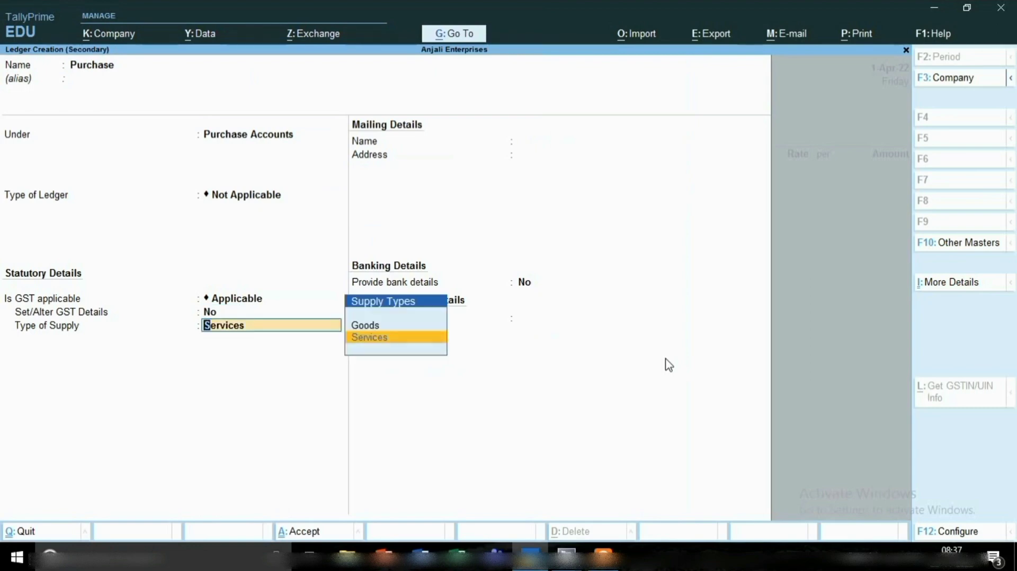
key(Up)
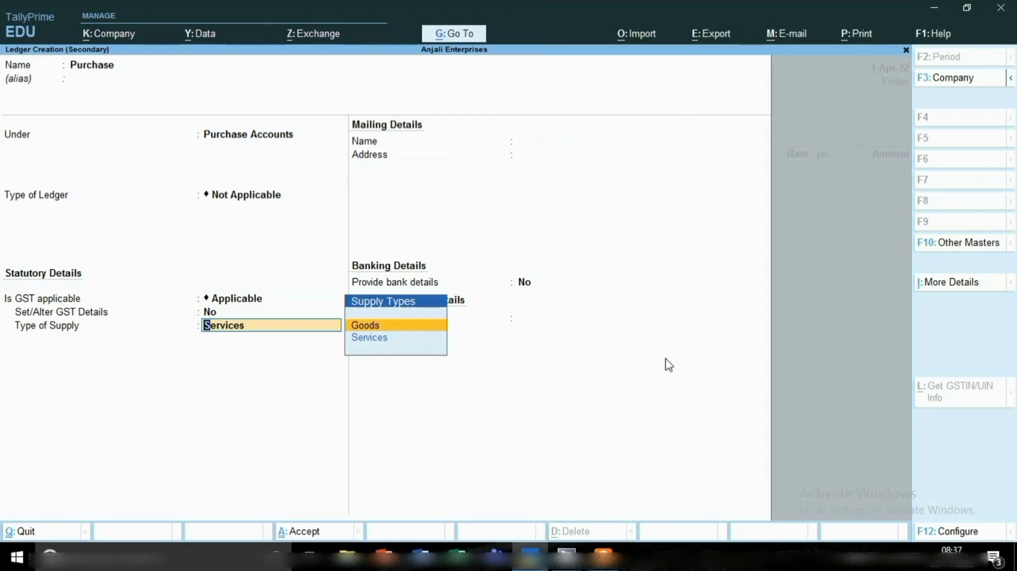
key(Return)
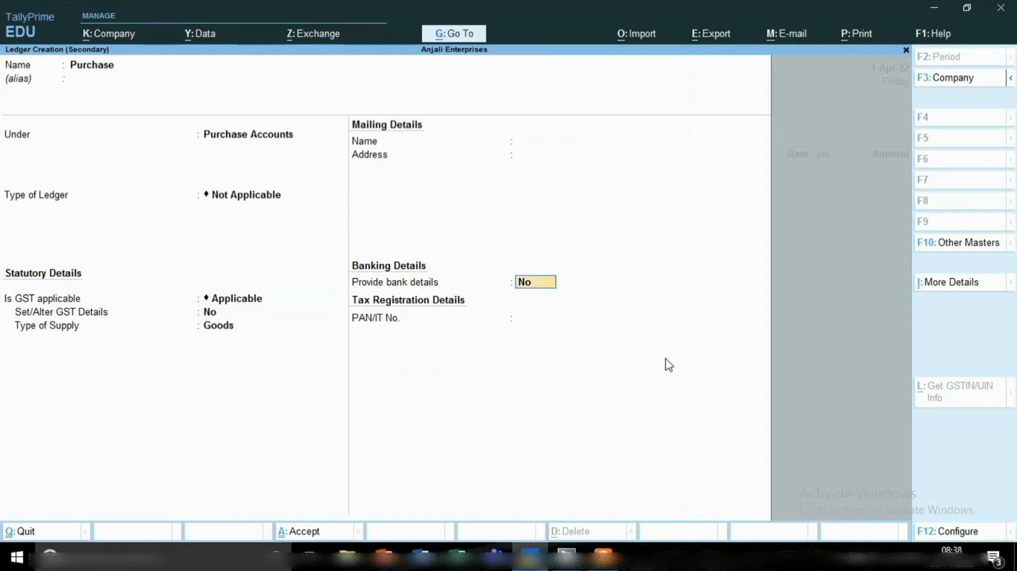
key(Return)
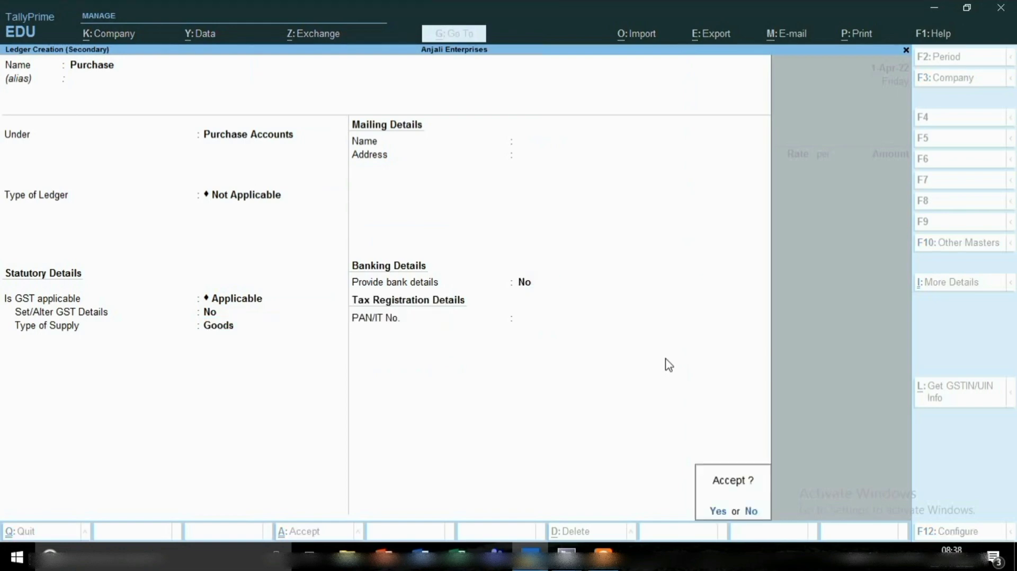
key(Return)
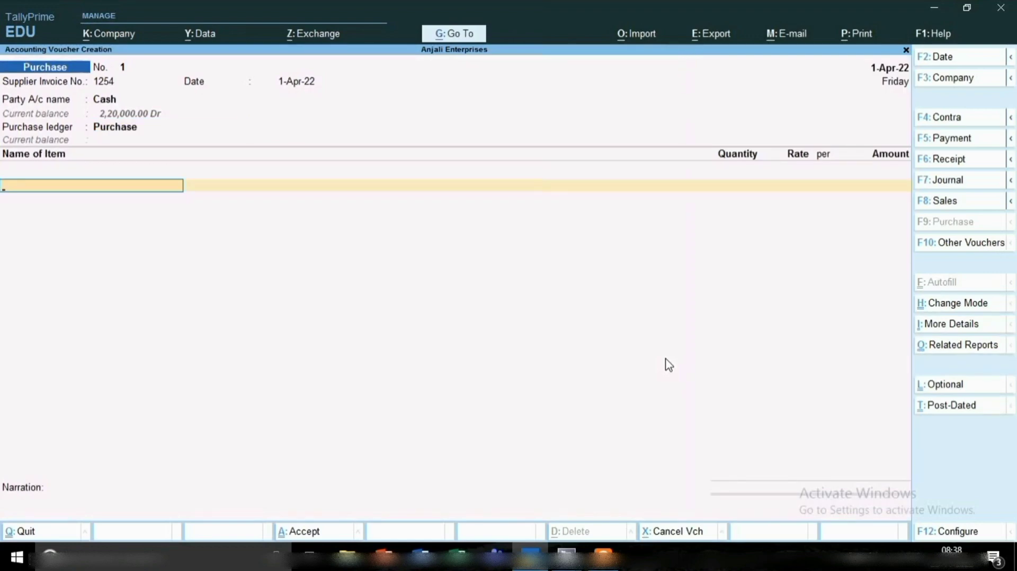
Start a new stock item named Machine under Primary for the purchase voucher.
key(alt+c)
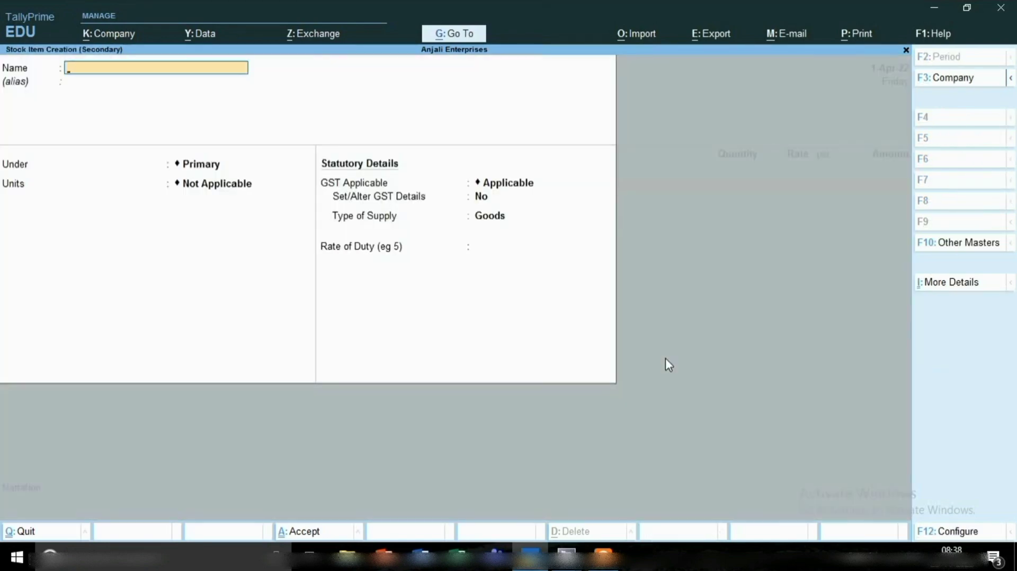
text(Machine)
key(Return)
key(Return)
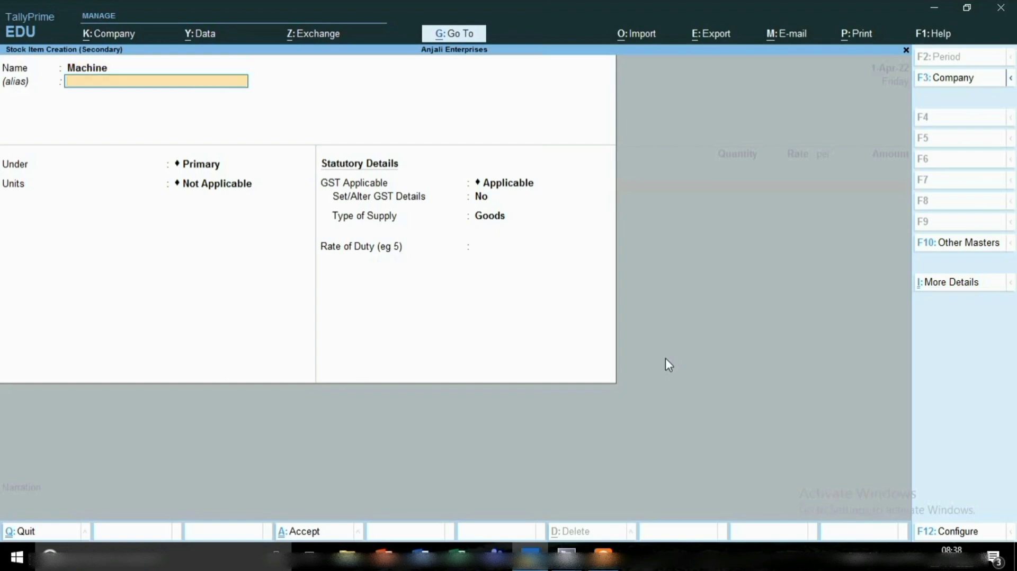
key(Return)
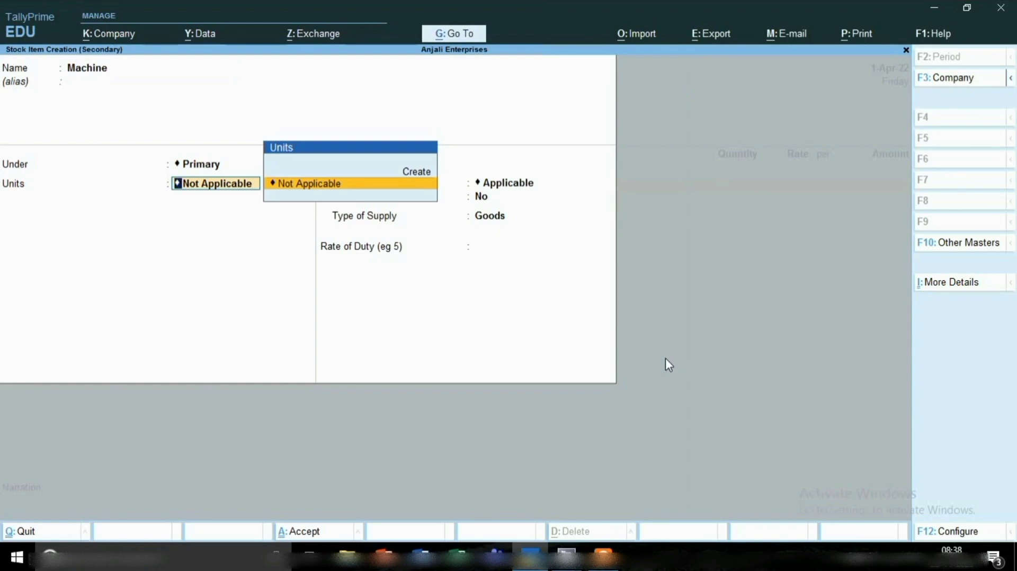
Create the item's unit with symbol pcs, formal name Pices, UQC PCS-PIECES and 0 decimal places.
key(alt+c)
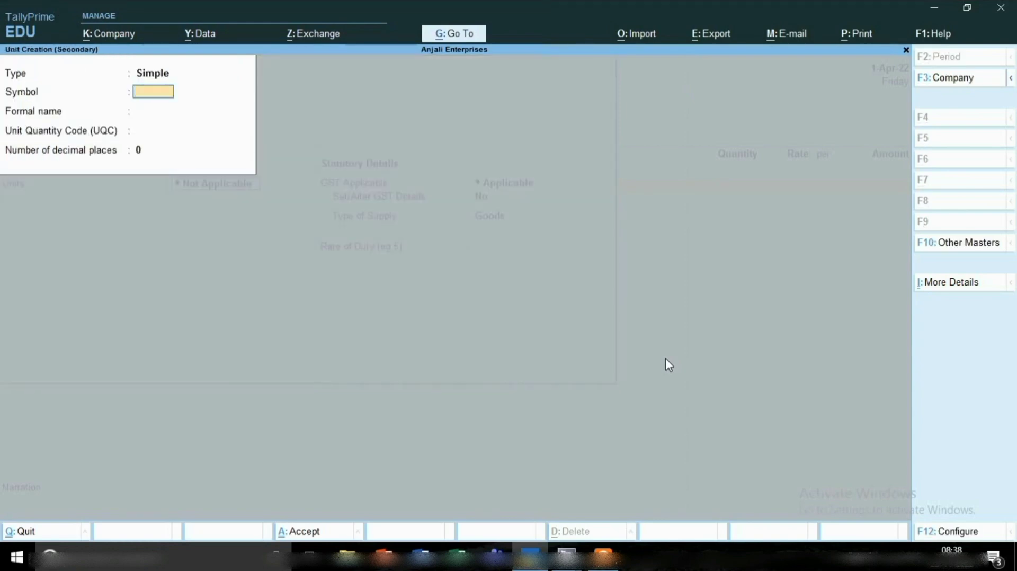
text(pcs)
key(Return)
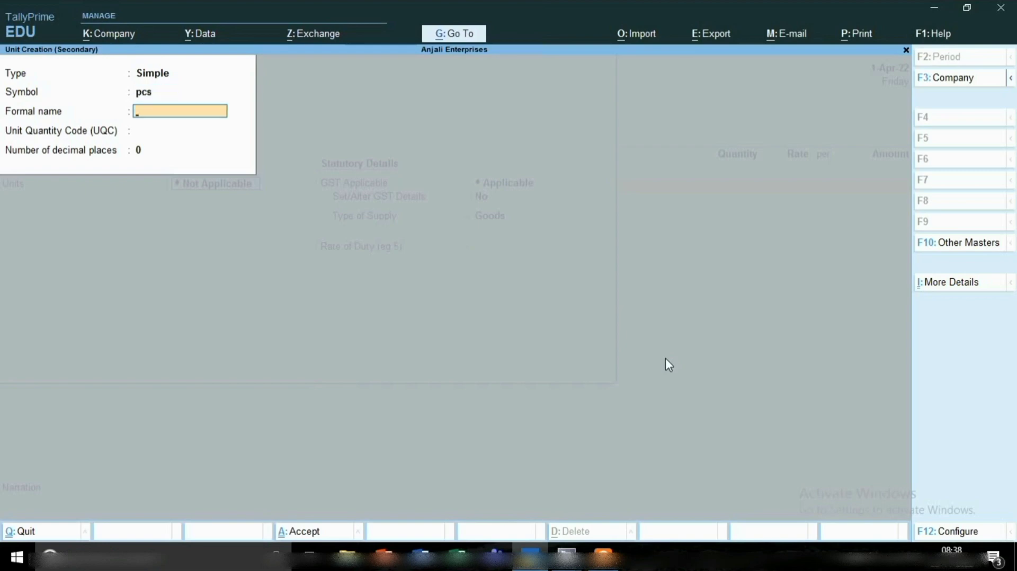
text(Pices)
key(Return)
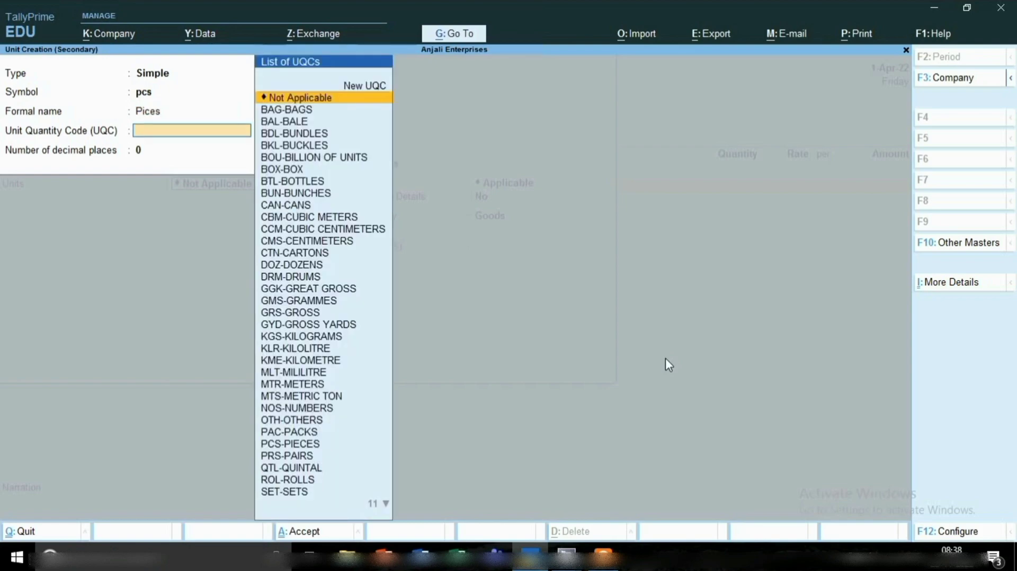
text(p)
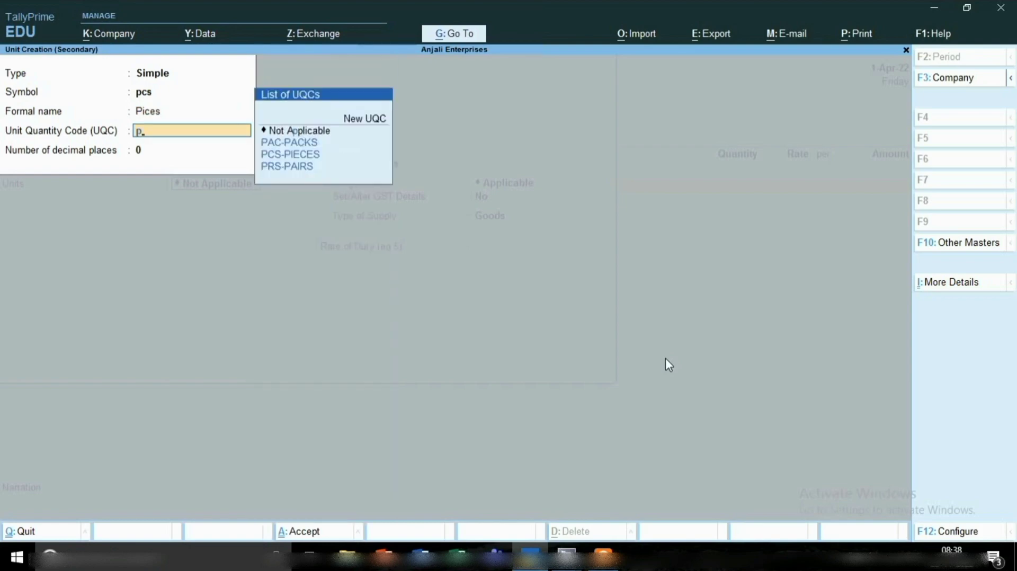
key(Down)
key(Down)
key(Return)
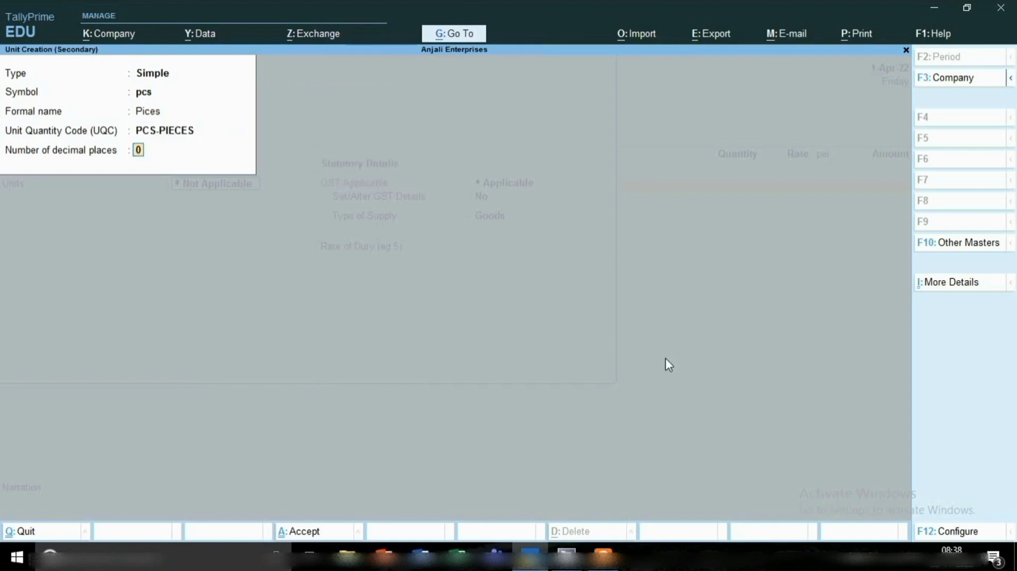
key(Return)
key(Return)
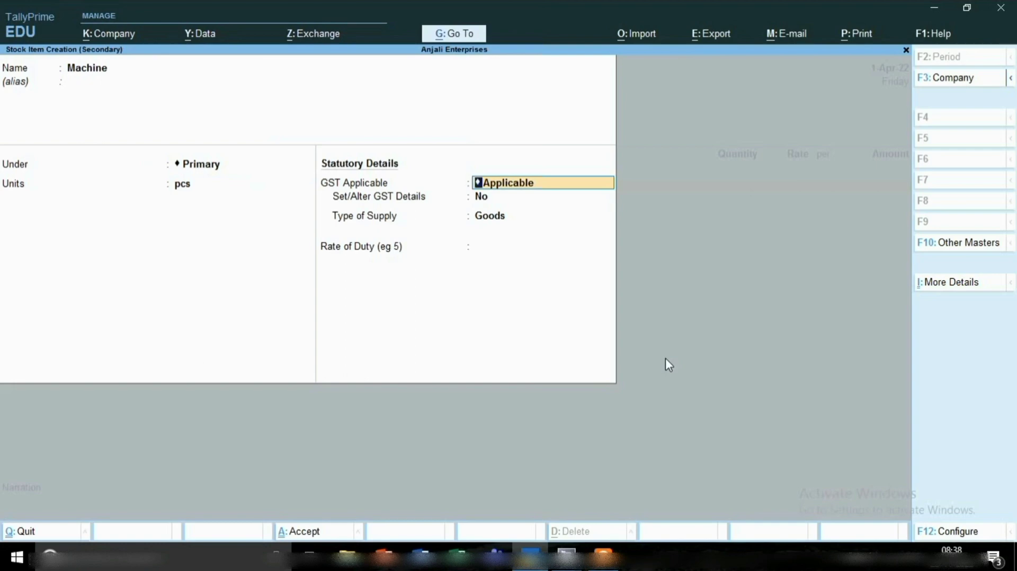
Set Machine's GST details to Taxable, calculated On Value at 18% integrated tax, and save the stock item.
key(Return)
text(y)
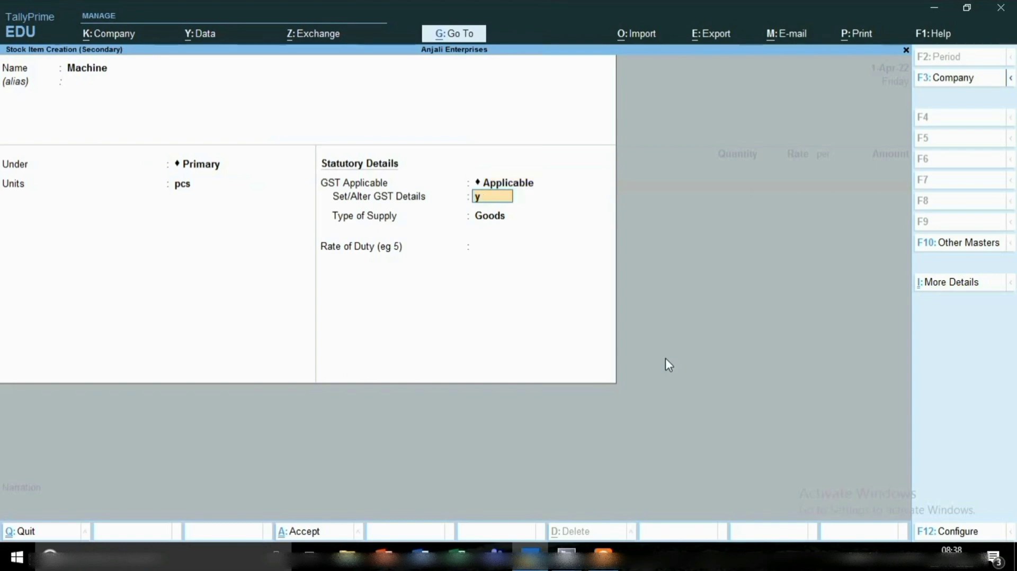
key(Return)
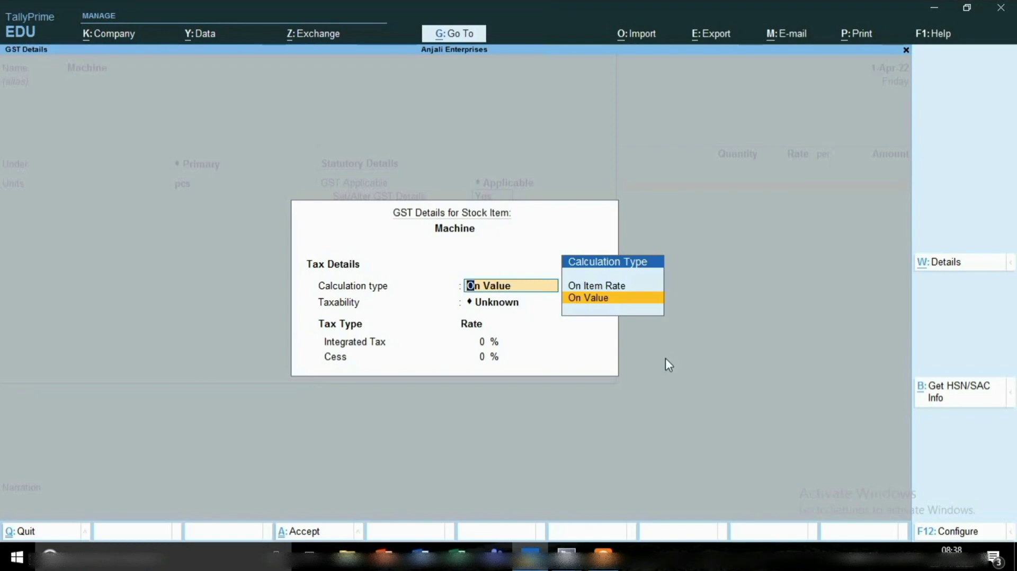
key(Return)
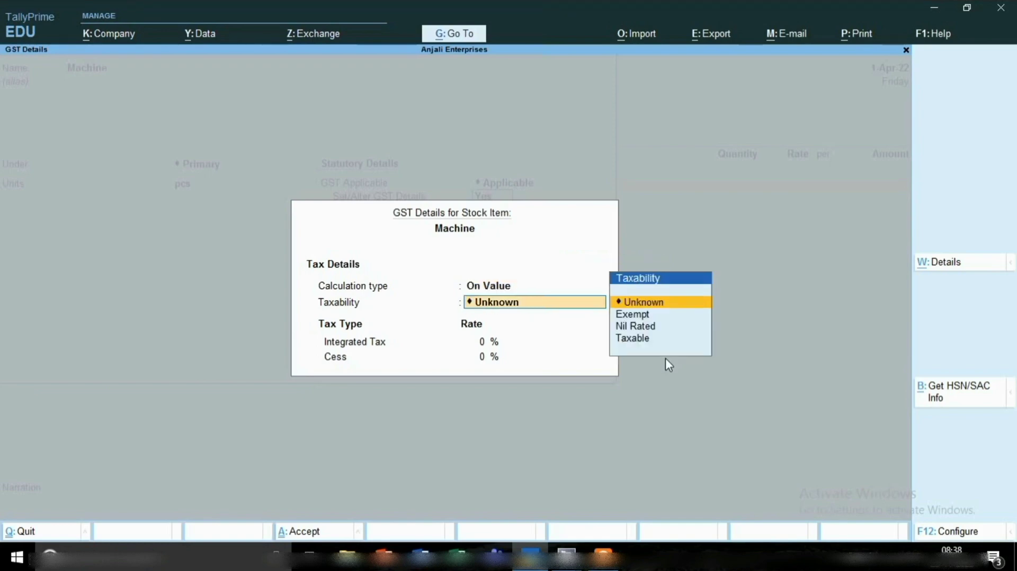
key(Down)
key(Down)
key(Down)
key(Return)
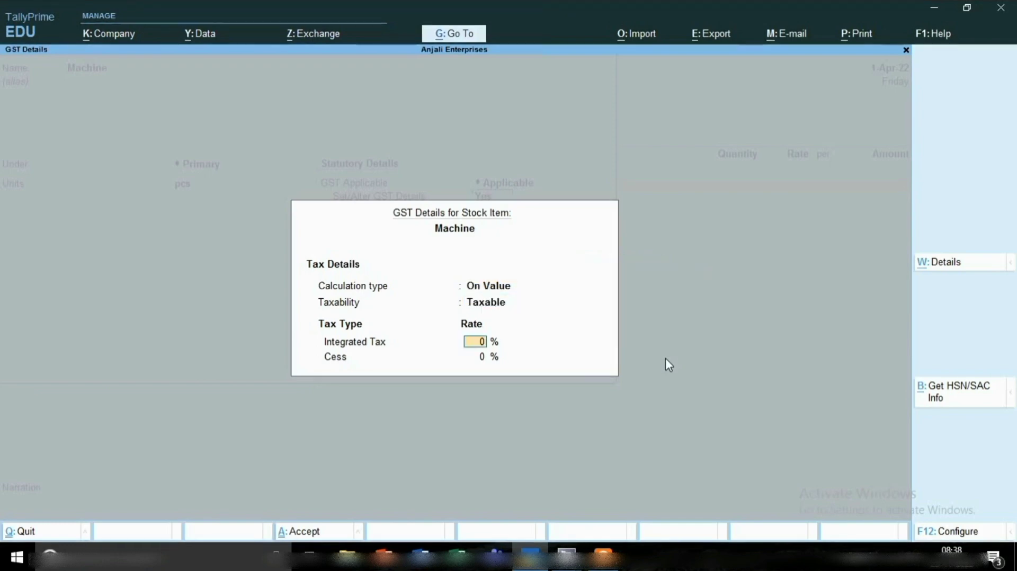
text(18)
key(Return)
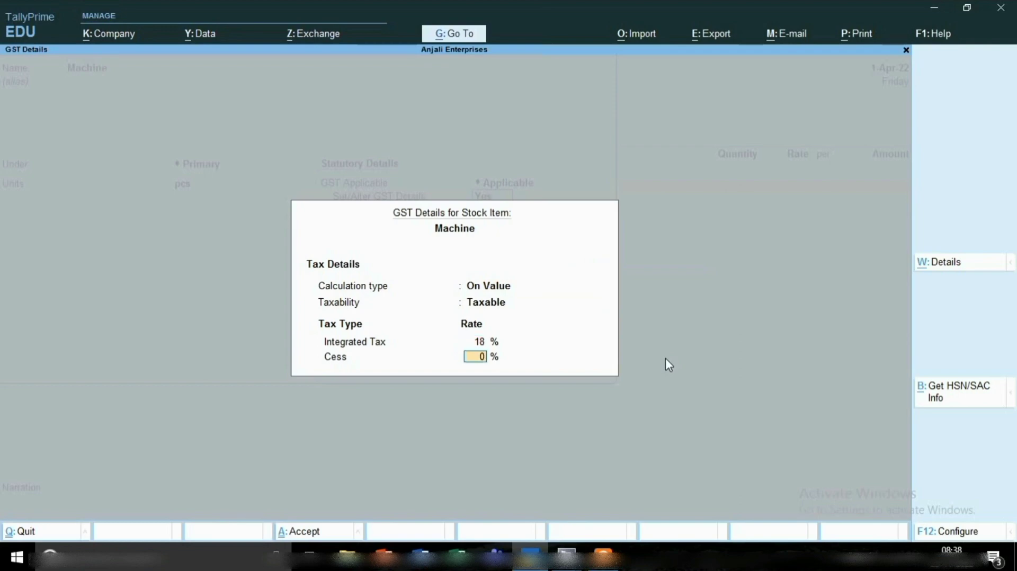
key(Return)
key(Return)
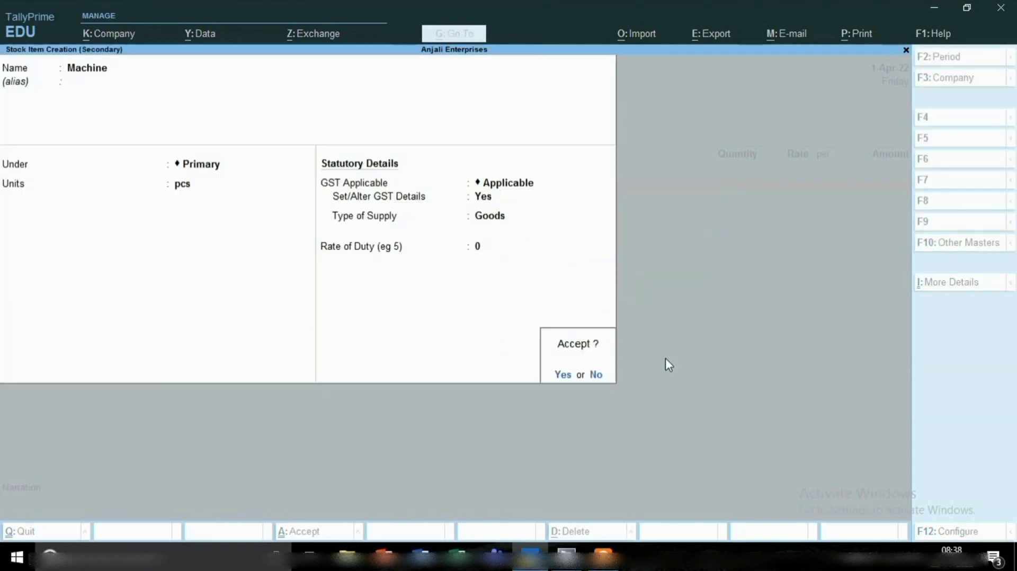
Enter a quantity of 1 pcs of Machine at a rate of 2000 per piece.
key(Return)
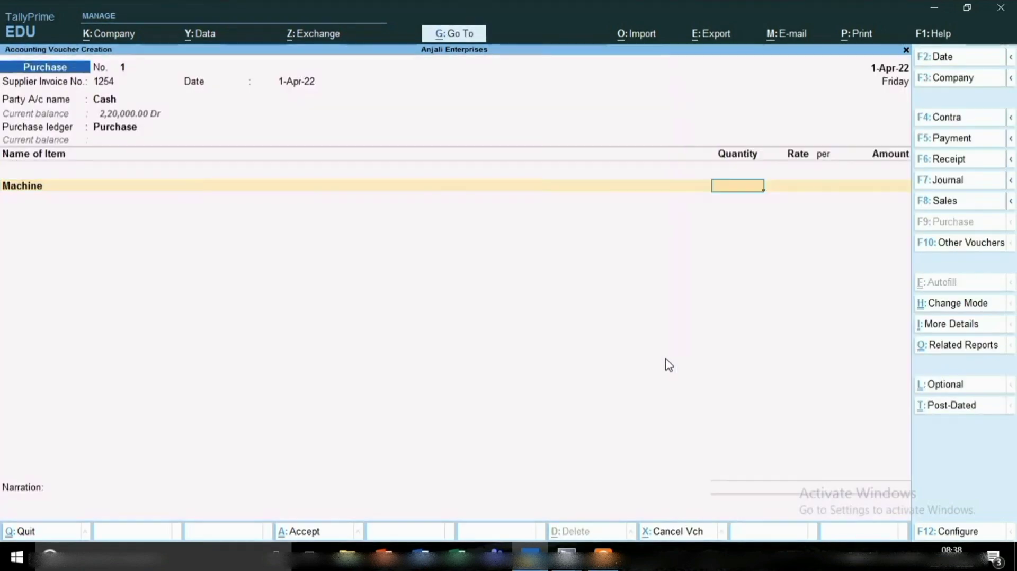
text(1)
key(Return)
text(2000)
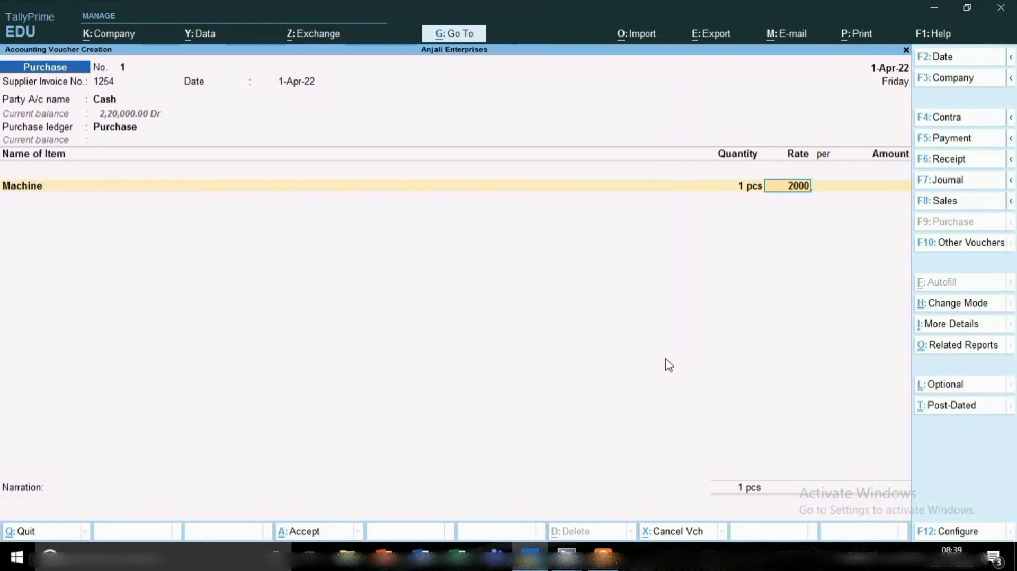
key(Return)
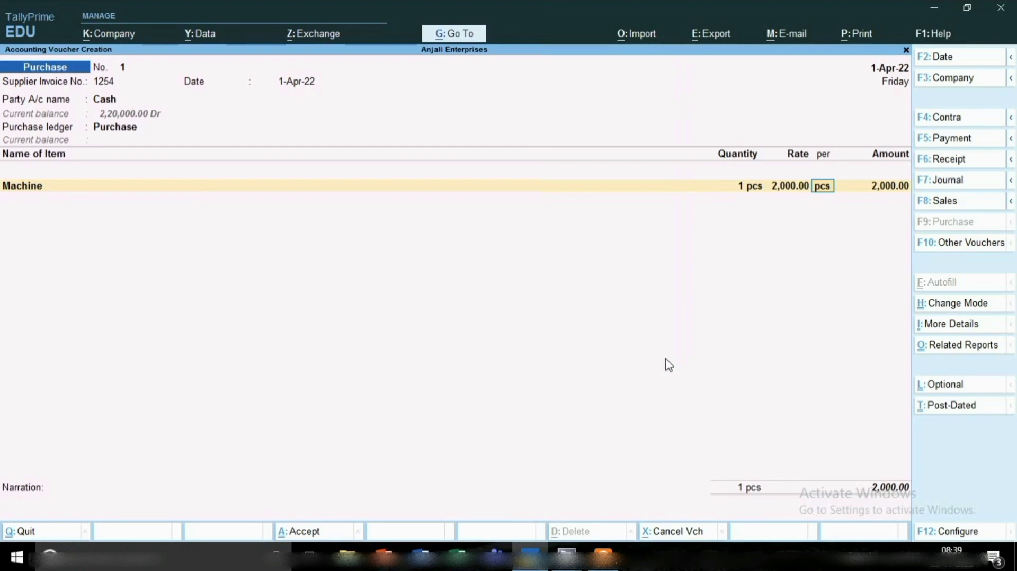
key(Return)
key(Return)
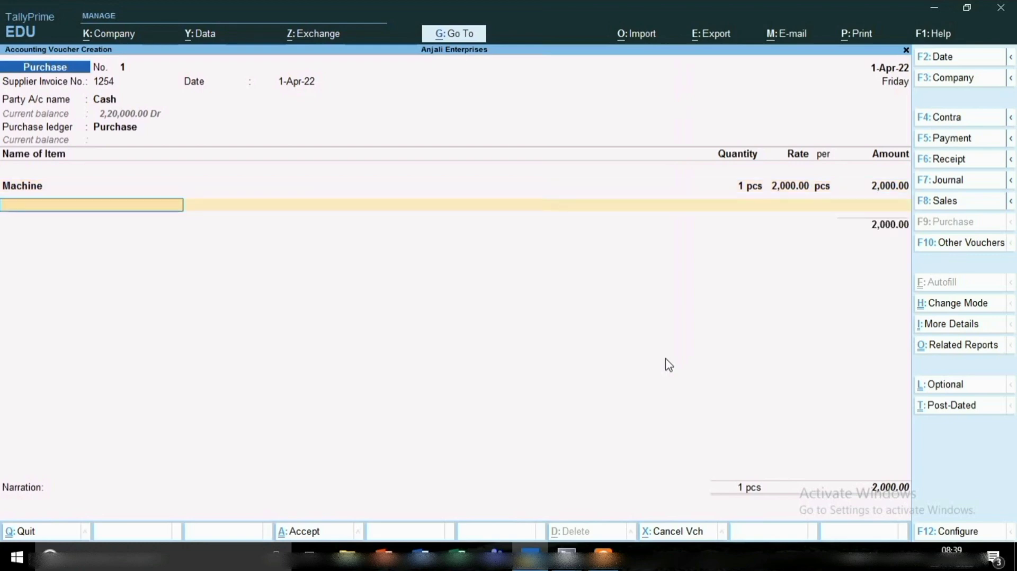
End the item list and save the cash purchase voucher with its Sgst and Cgst lines.
key(Return)
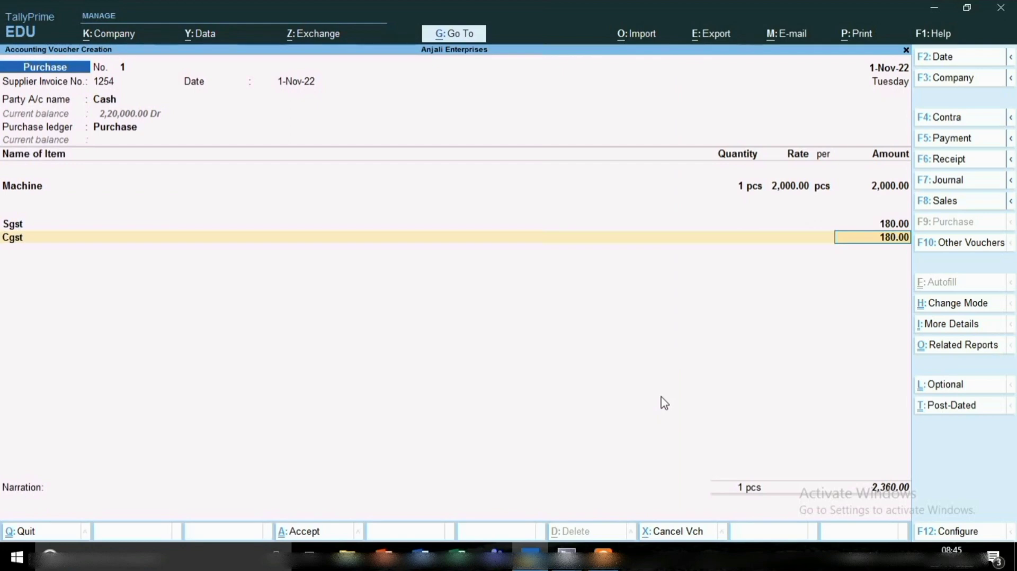
key(ctrl)
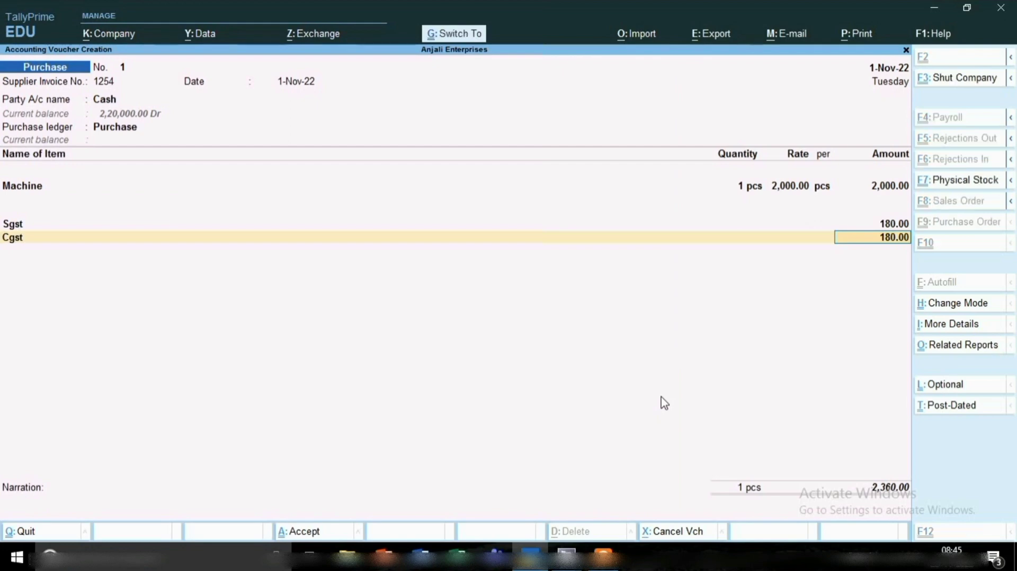
key(ctrl+a)
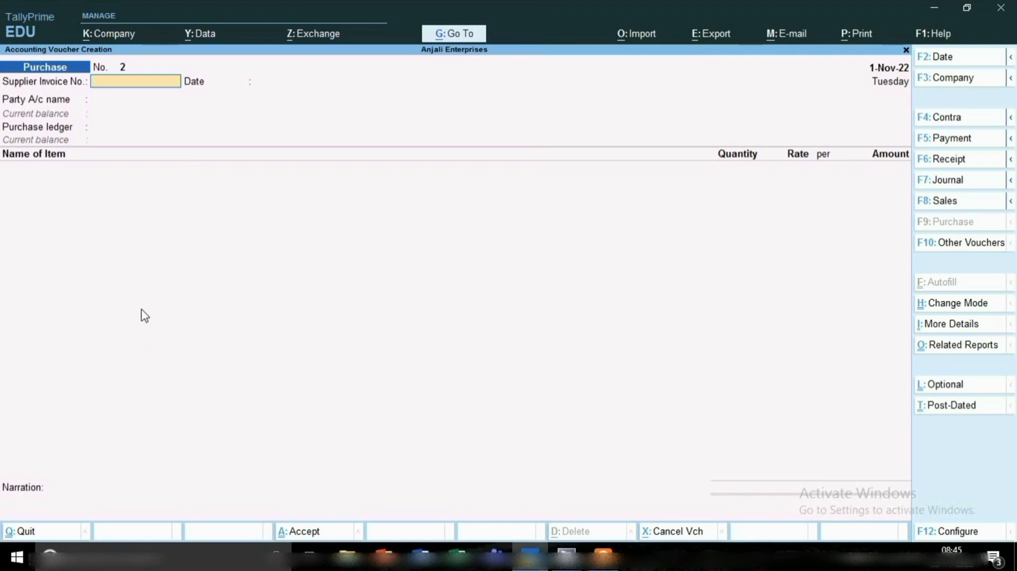
Date the second purchase voucher 2-11-2022 and enter supplier invoice number 231 with the same invoice date.
key(F2)
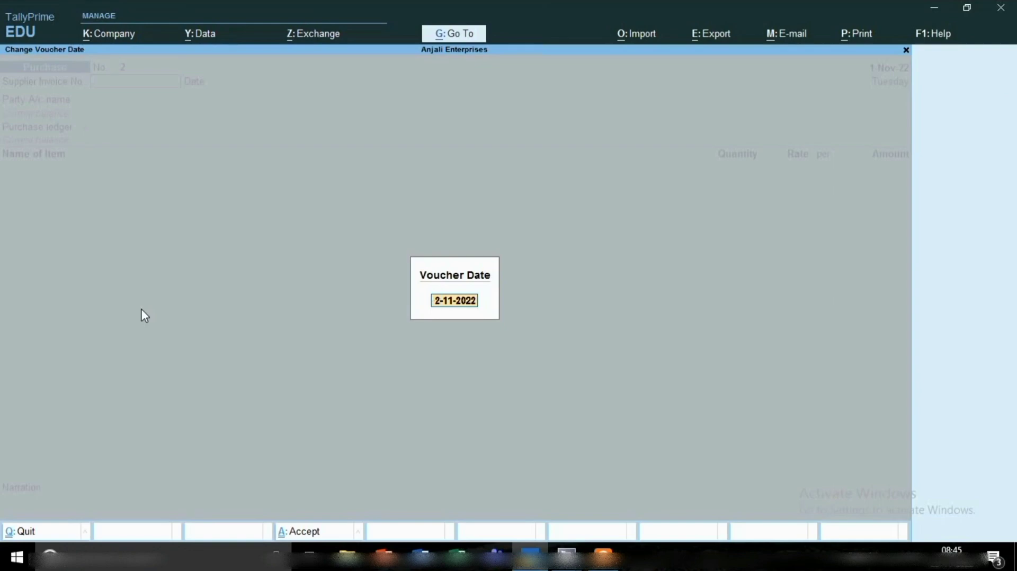
key(Return)
text(231)
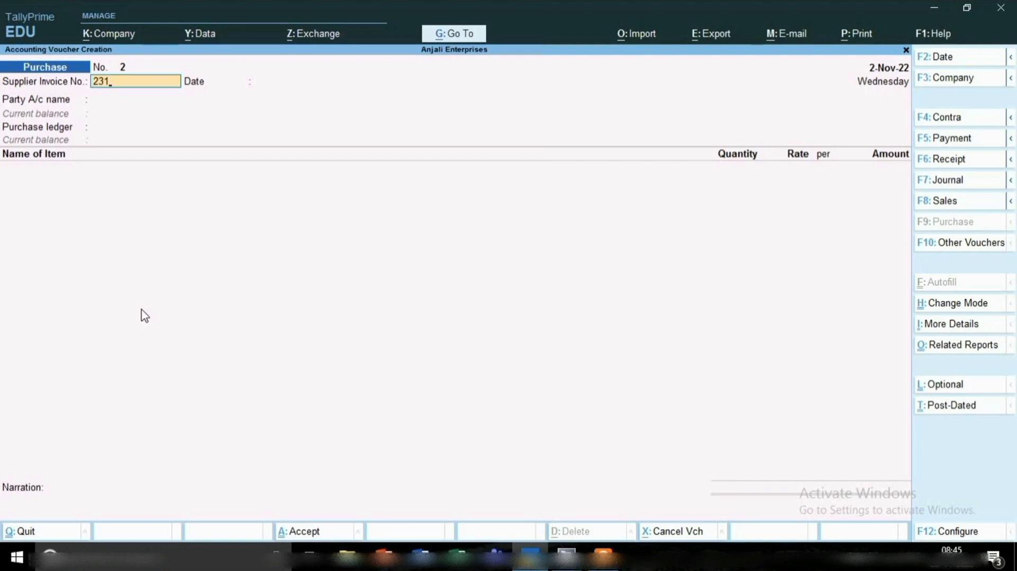
key(Return)
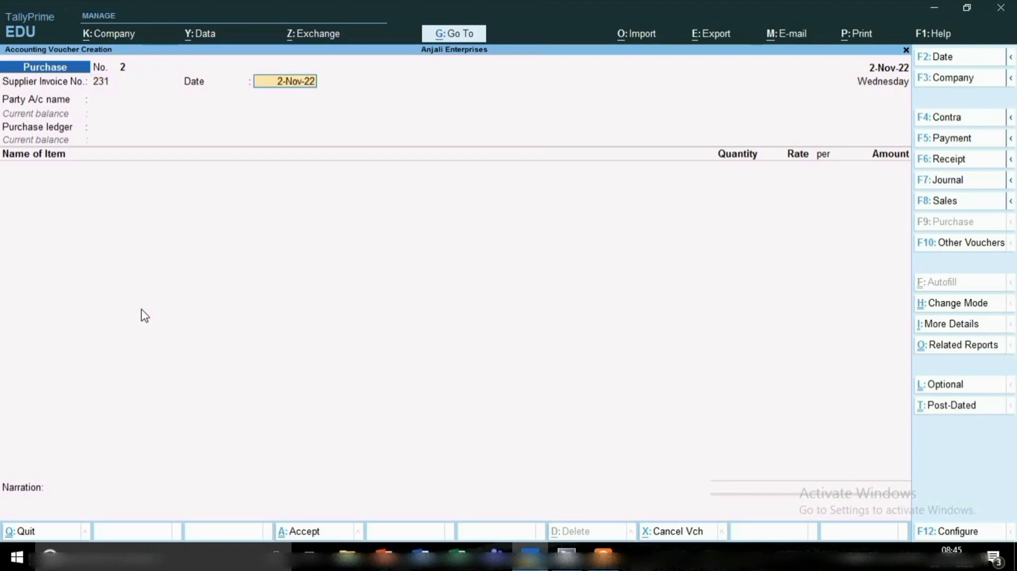
key(Return)
Set the party to Suman Education Hub, accept its party details and choose Purchase as the purchase ledger.
text(Su)
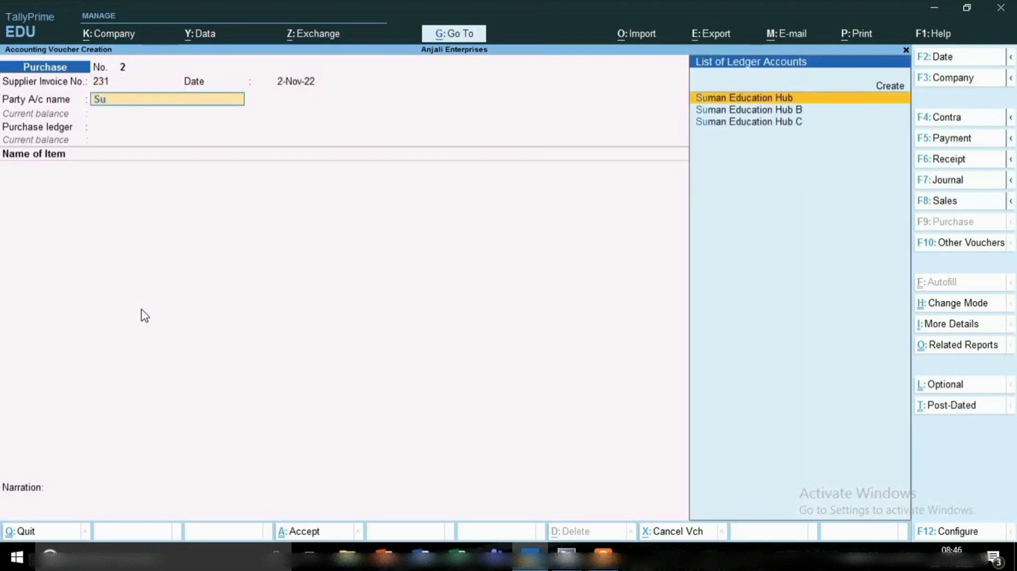
key(Return)
key(Return)
key(Return)
key(Return)
key(Return)
key(Return)
key(Return)
key(Return)
key(Return)
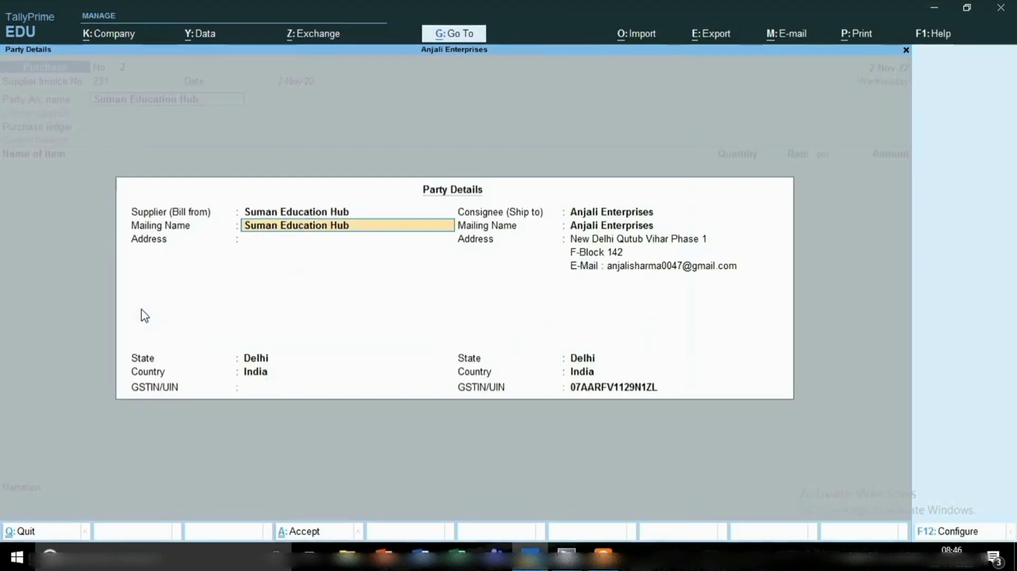
key(Return)
key(Return)
key(Return)
key(Return)
key(Return)
key(Return)
key(Return)
key(Return)
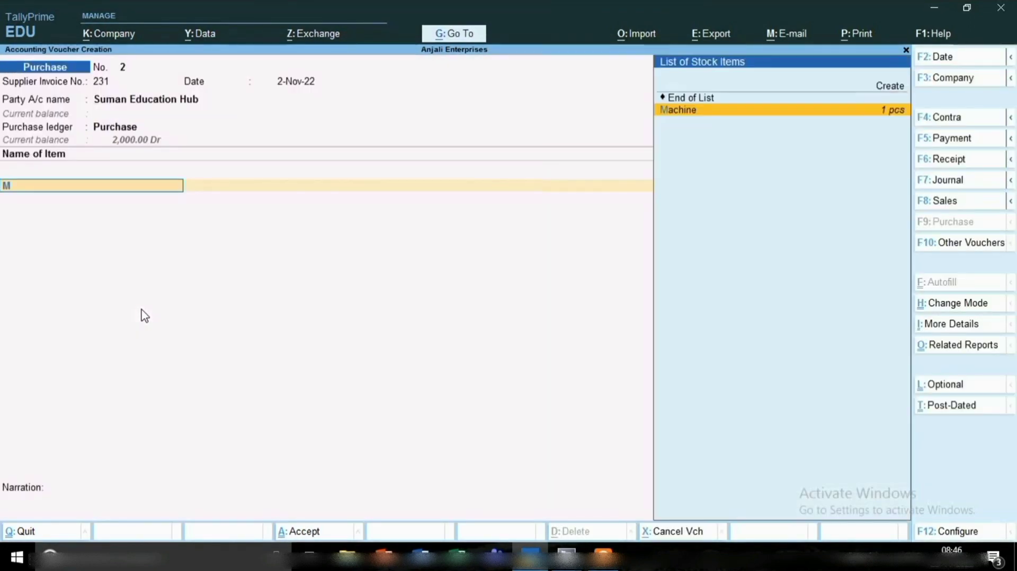
Enter 2 pcs of Machine at a rate of 1,000 per piece and save the purchase voucher.
text(M)
key(Return)
text(2)
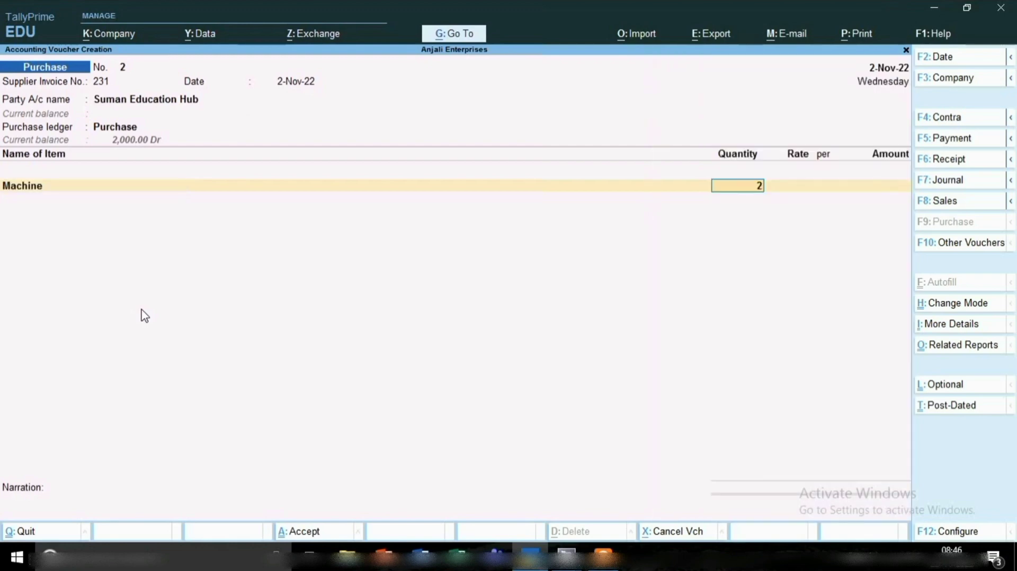
key(Return)
text(1)
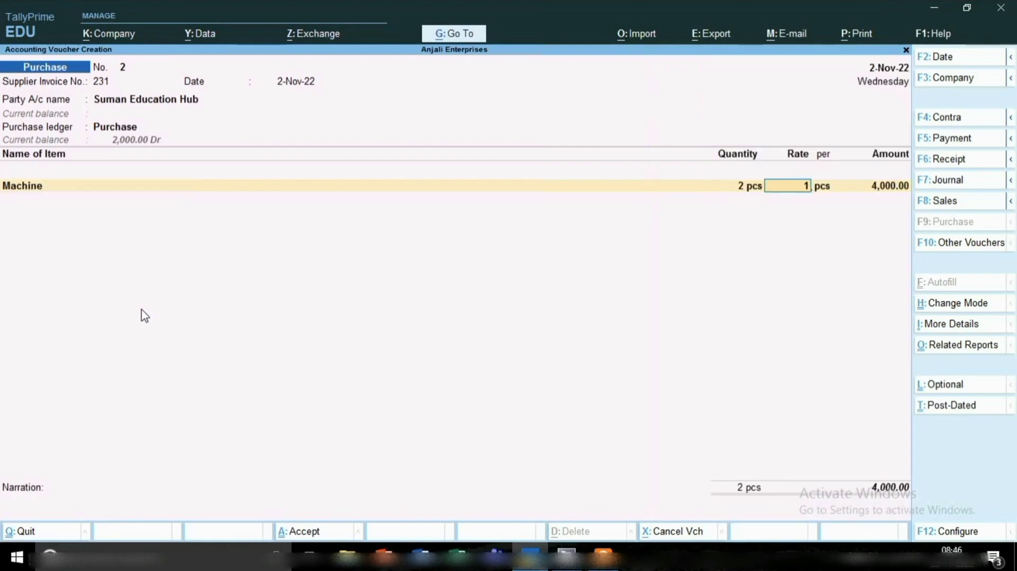
text(,00000)
key(Return)
key(Return)
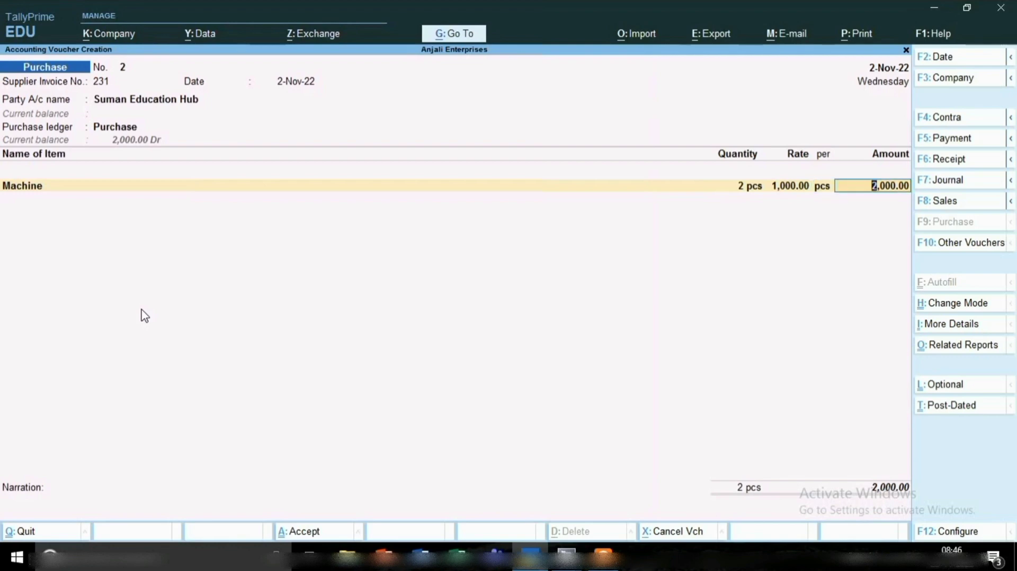
key(Return)
key(Return)
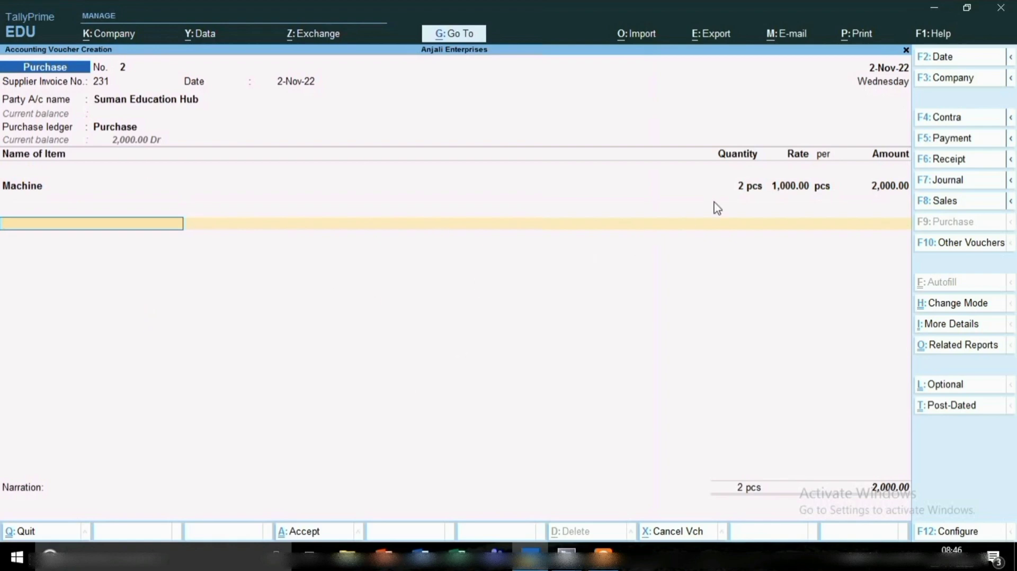
key(ctrl)
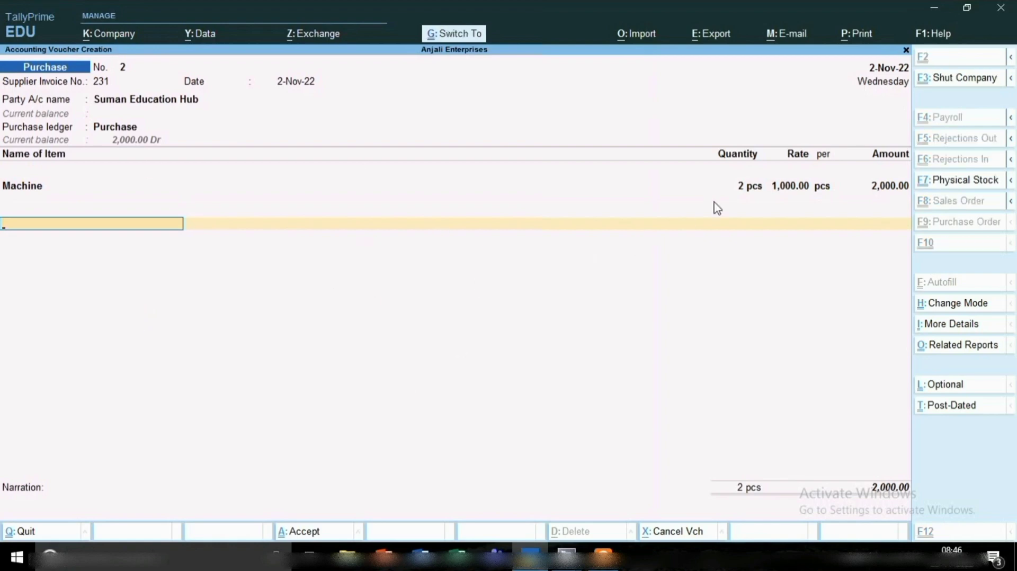
key(ctrl+a)
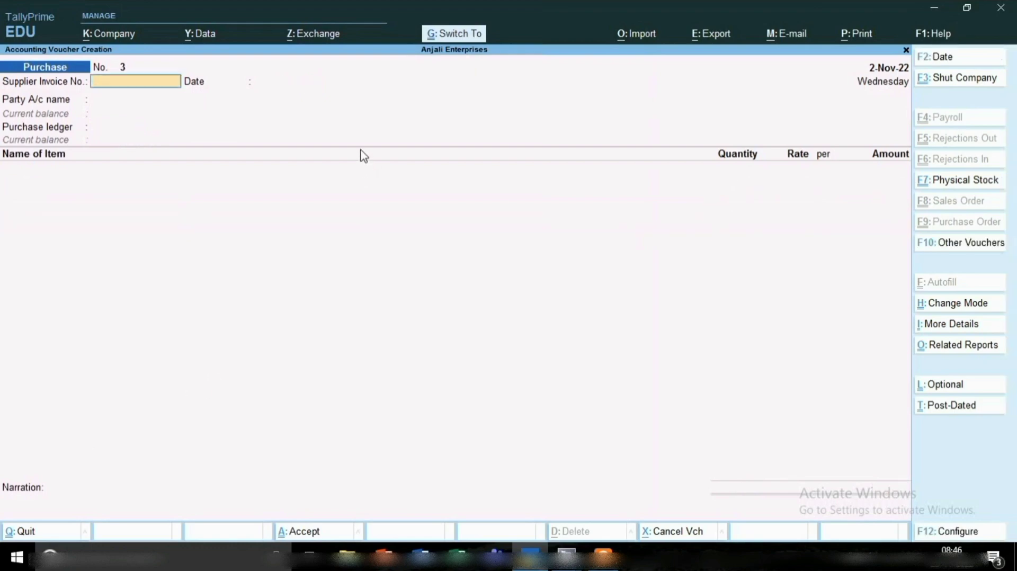
Open the ledger vouchers report for Suman Education Hub to check the recorded purchase.
click(454, 35)
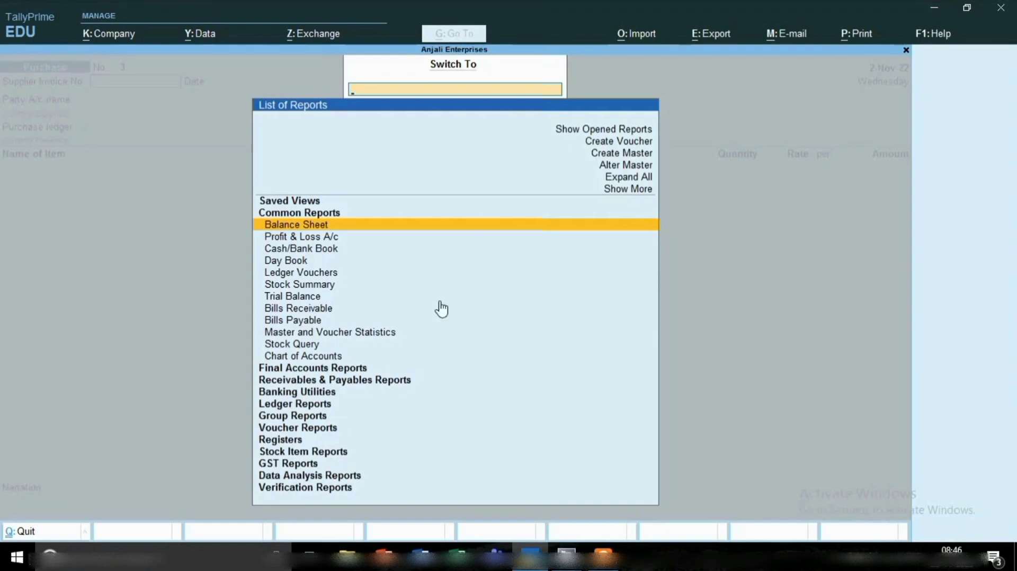
click(300, 409)
key(Return)
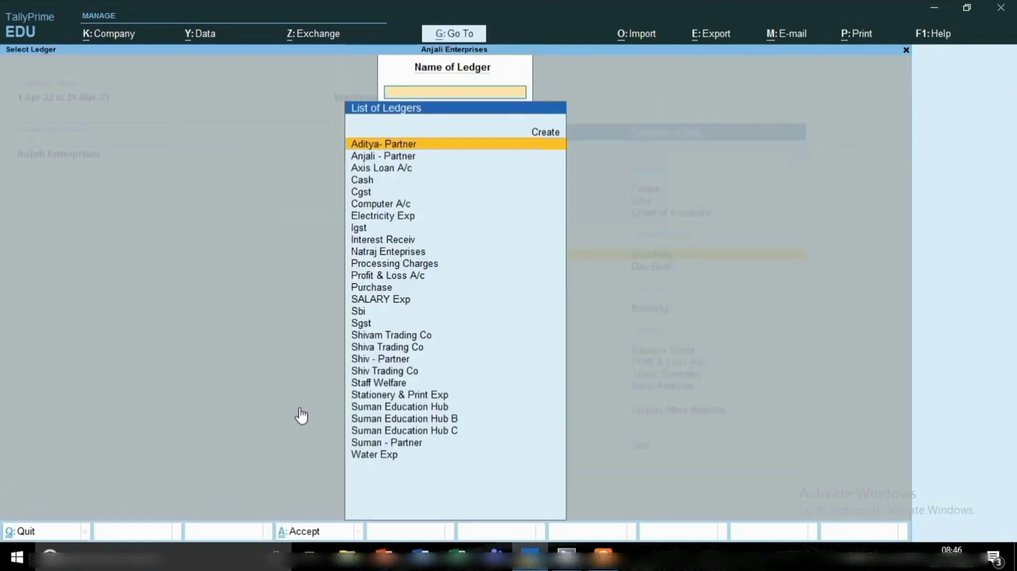
text(Su)
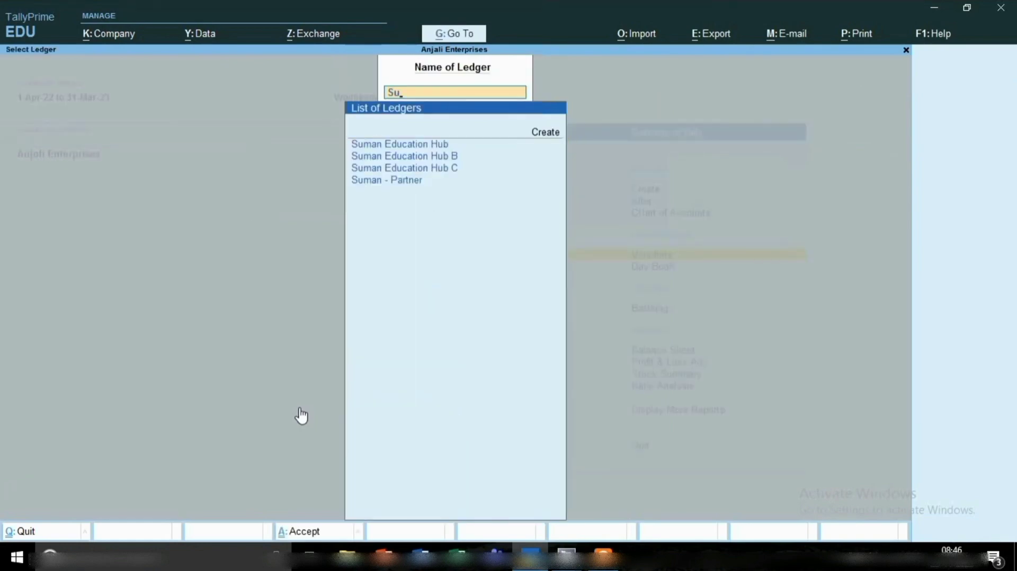
key(Return)
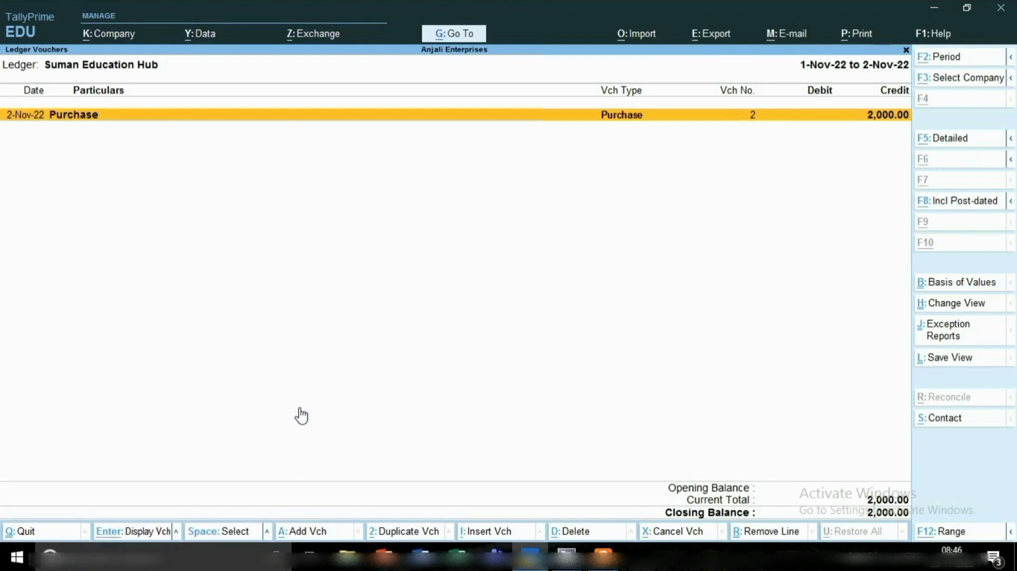
Add a payment voucher from the ledger report and debit Suman Education Hub with 2000.
key(alt+a)
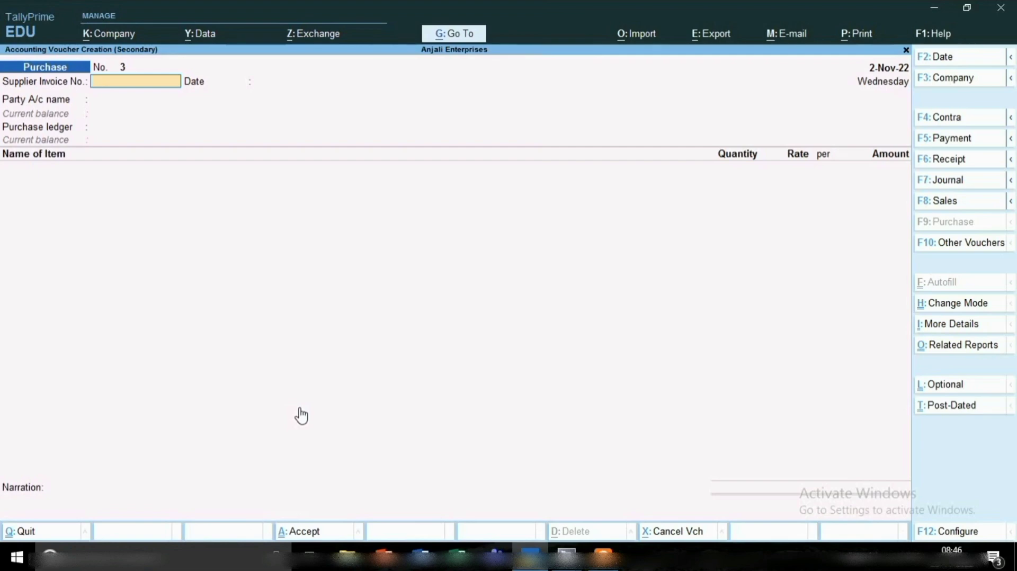
click(965, 142)
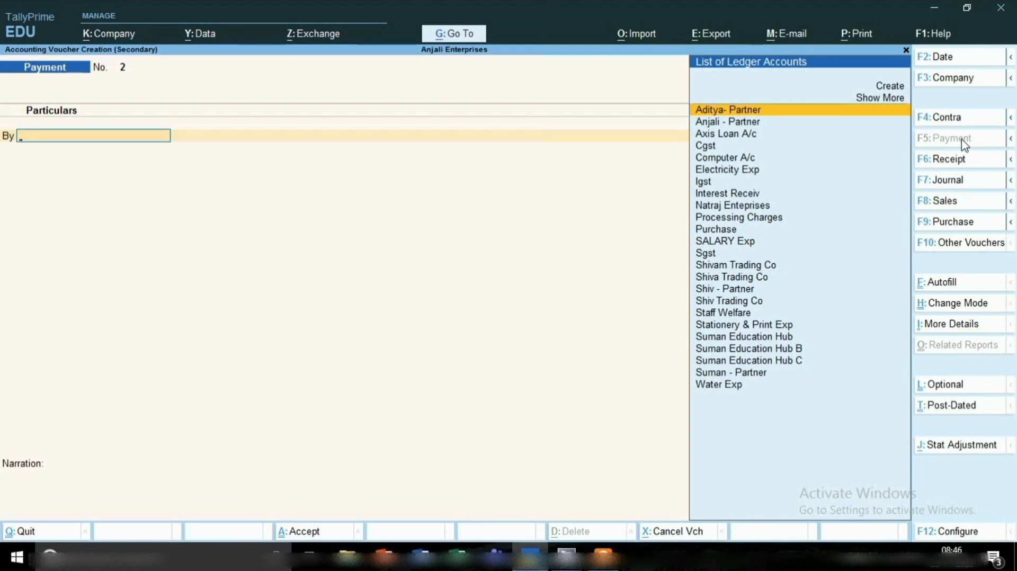
key(Down)
key(Down)
key(Down)
key(Down)
key(Down)
key(Down)
key(Down)
key(Down)
key(Down)
key(Down)
key(Down)
key(Down)
key(Down)
key(Down)
key(Down)
key(Down)
key(Down)
key(Down)
key(Down)
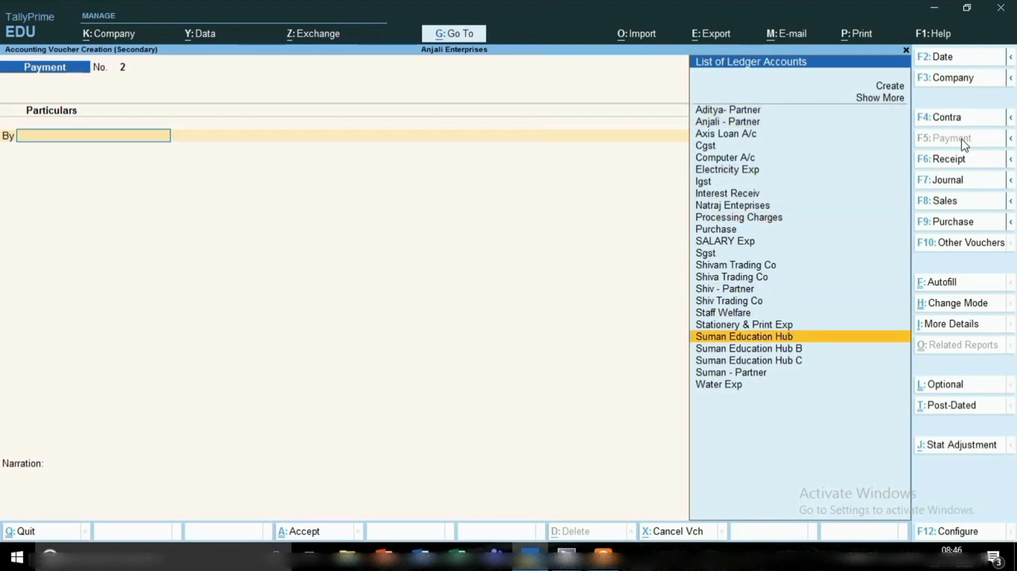
key(Return)
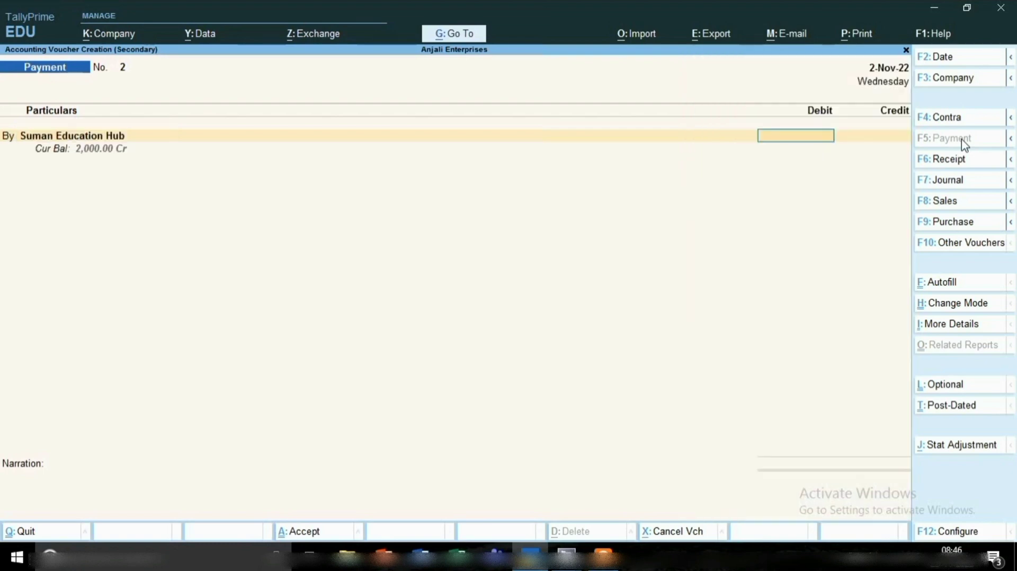
text(2000)
key(Return)
Allocate the payment as Agst Ref to pending bill 231 for the full 2,000 and accept the bill-wise details.
key(Return)
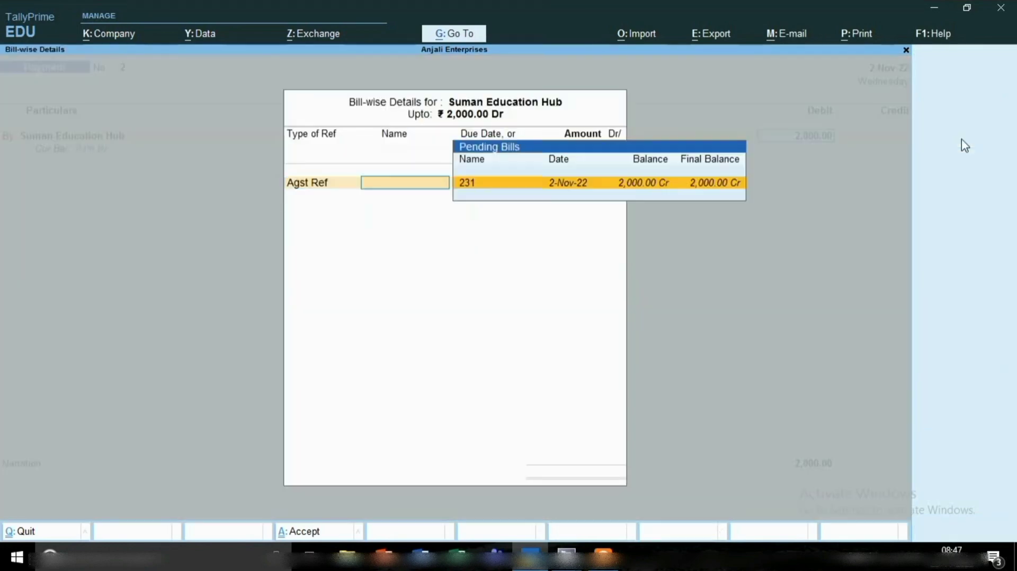
key(Return)
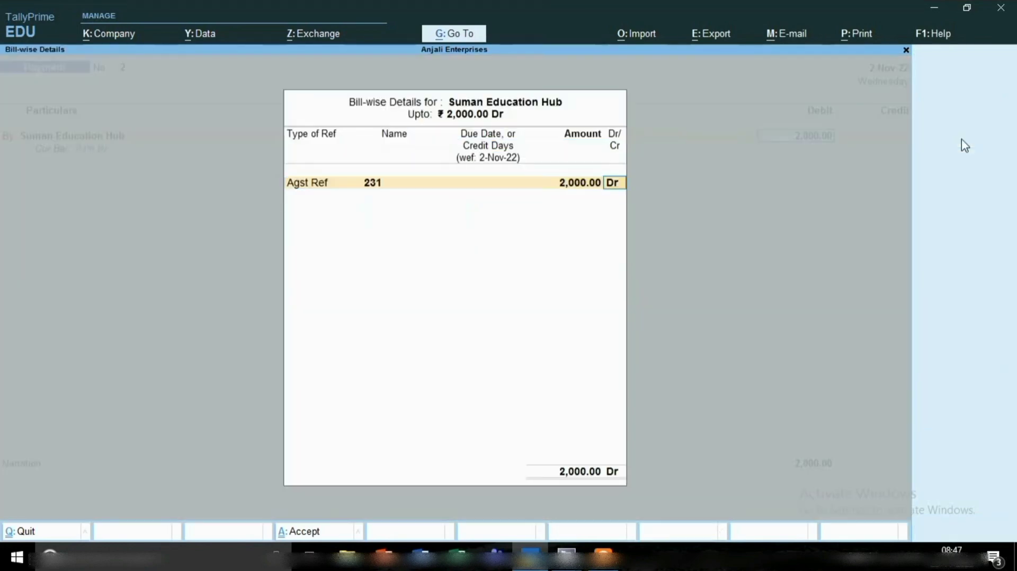
key(Return)
key(Return)
key(Return)
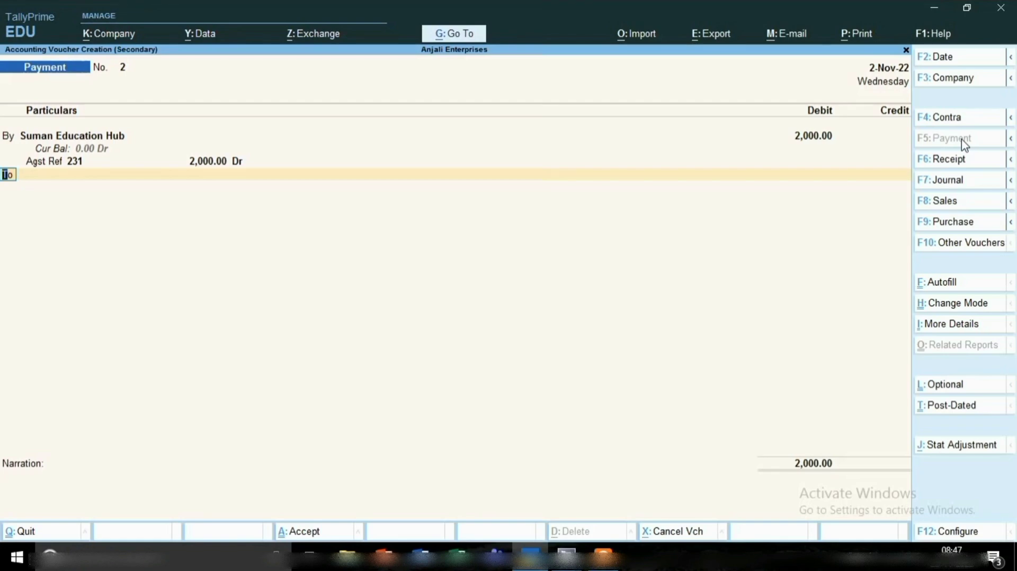
Credit Cash with 2,000, leave the narration empty and save the payment voucher.
key(Down)
key(Down)
key(Down)
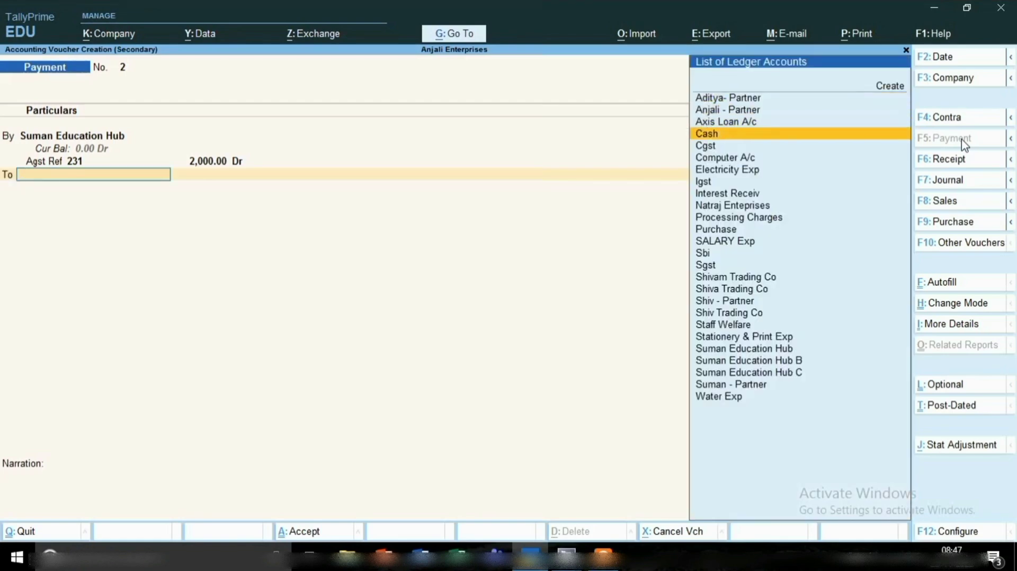
key(Return)
key(Return)
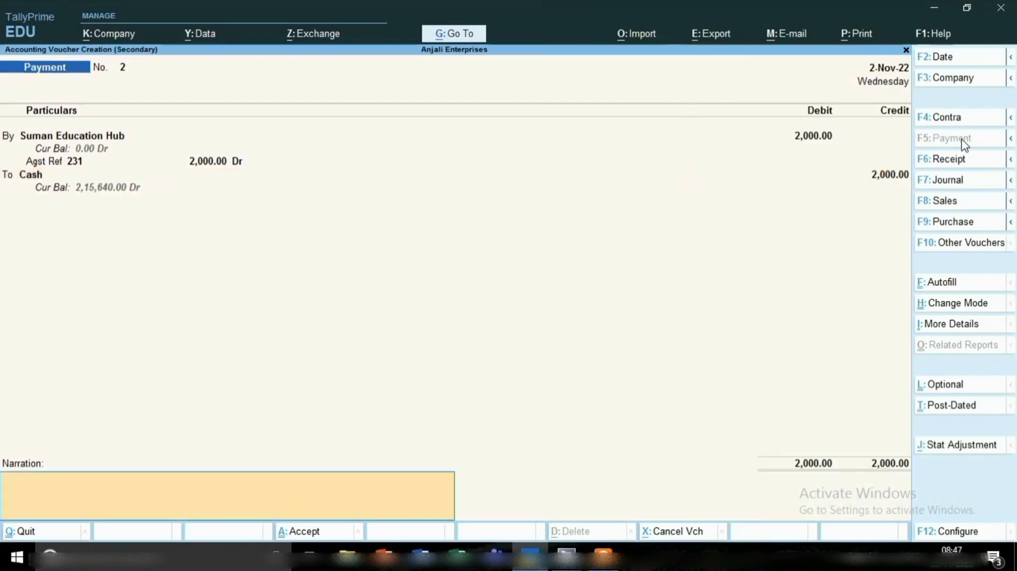
key(Return)
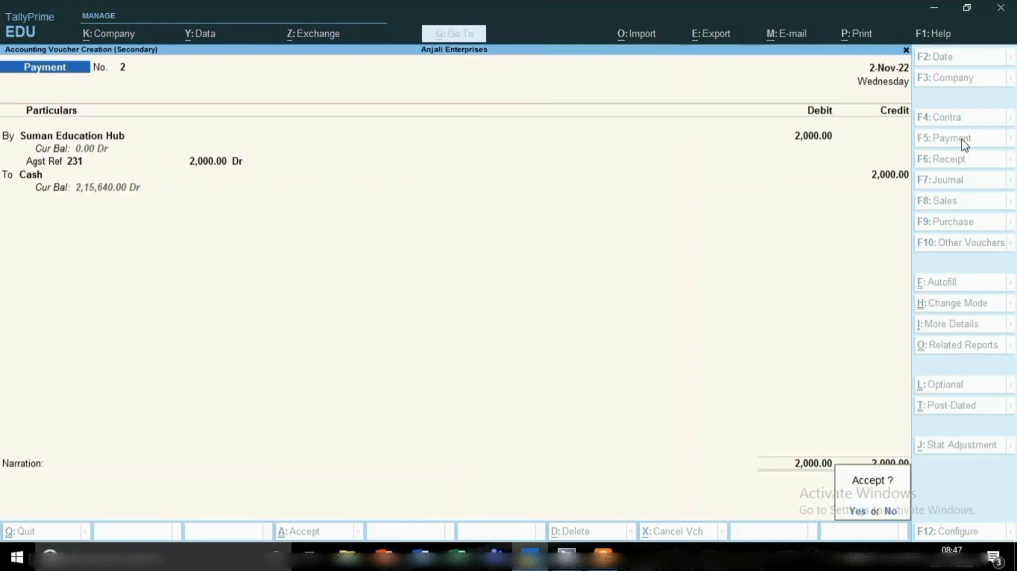
key(Return)
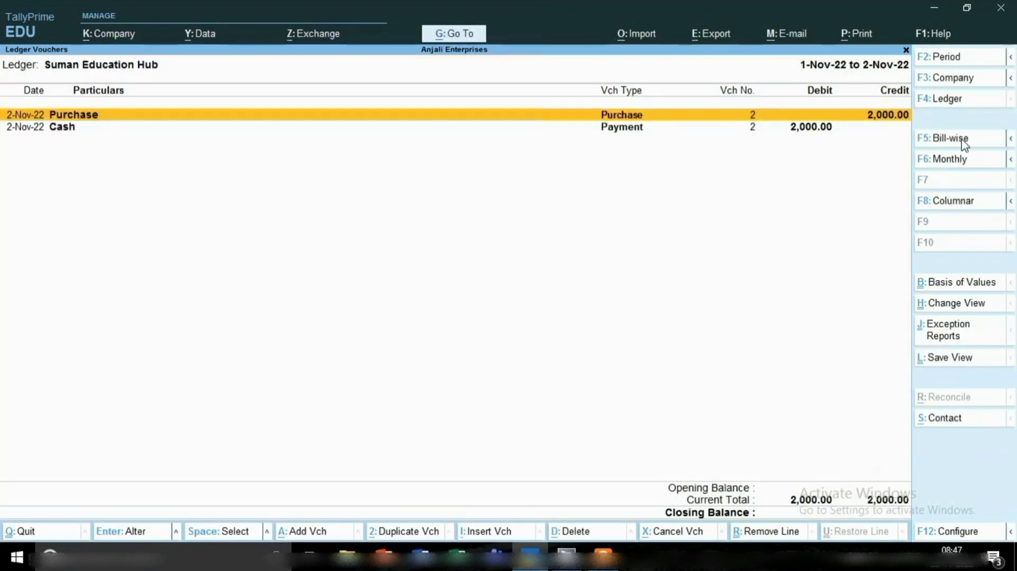
key(Down)
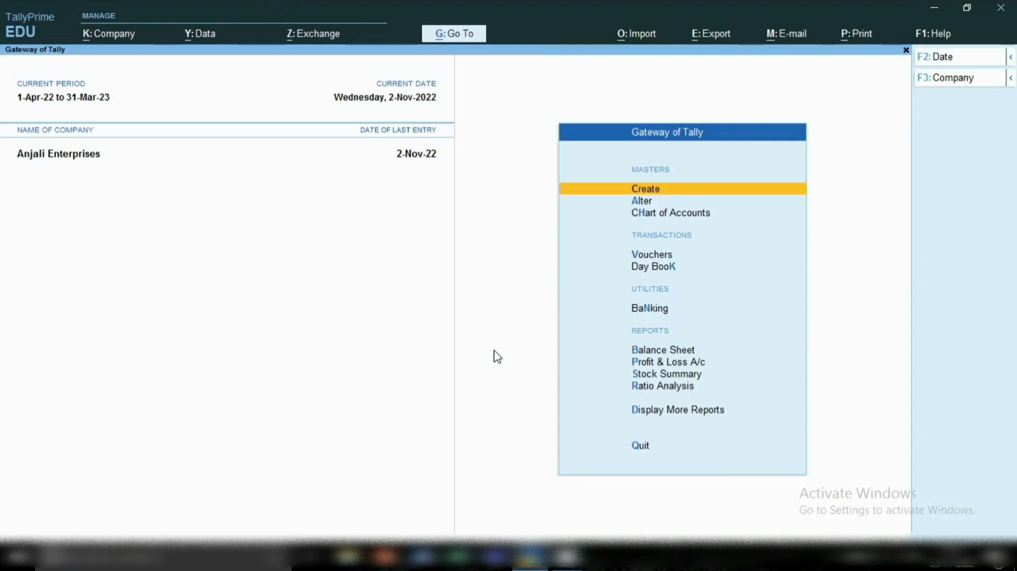
click(654, 187)
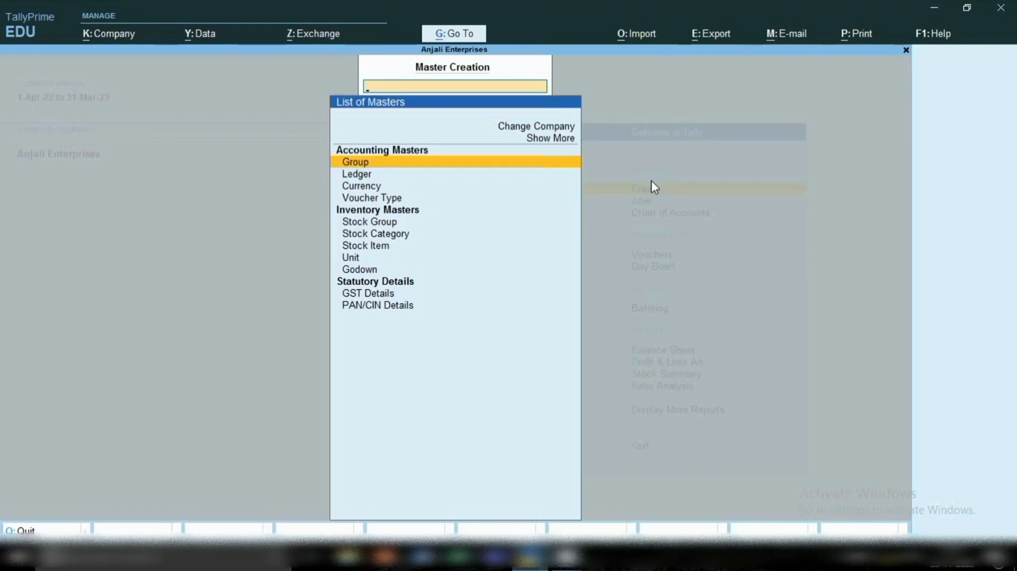
key(Down)
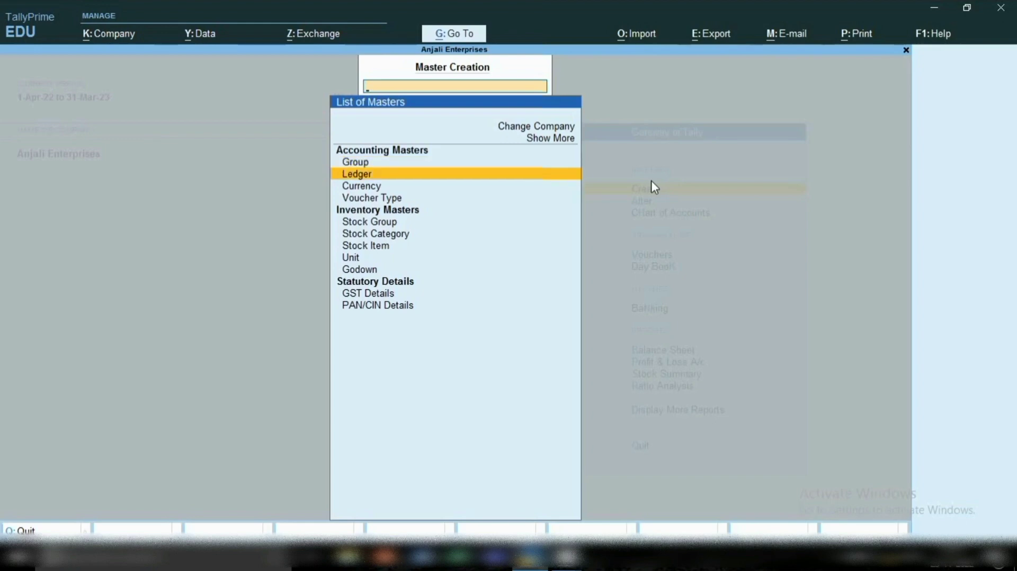
key(Return)
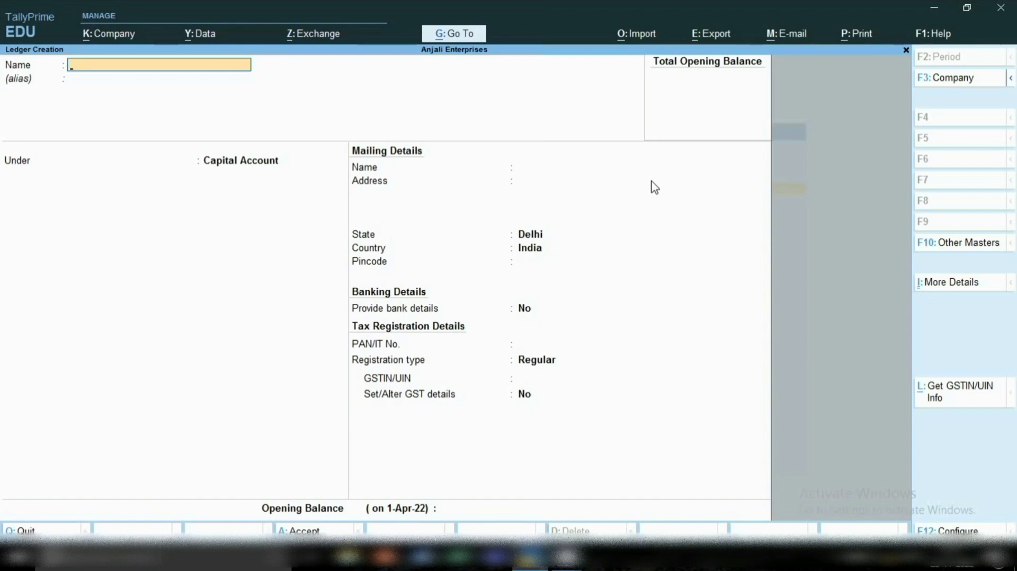
key(Escape)
key(y)
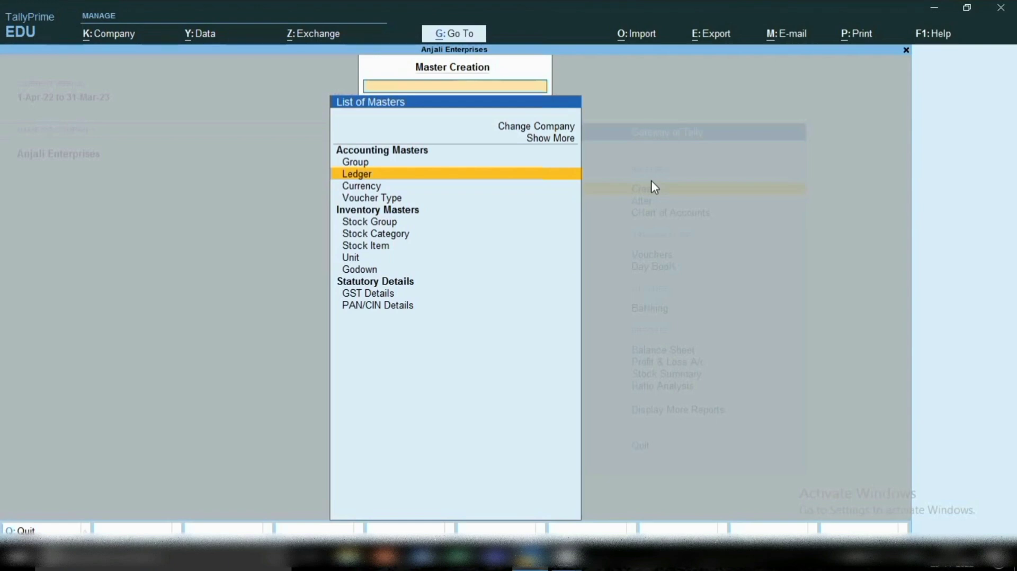
key(Escape)
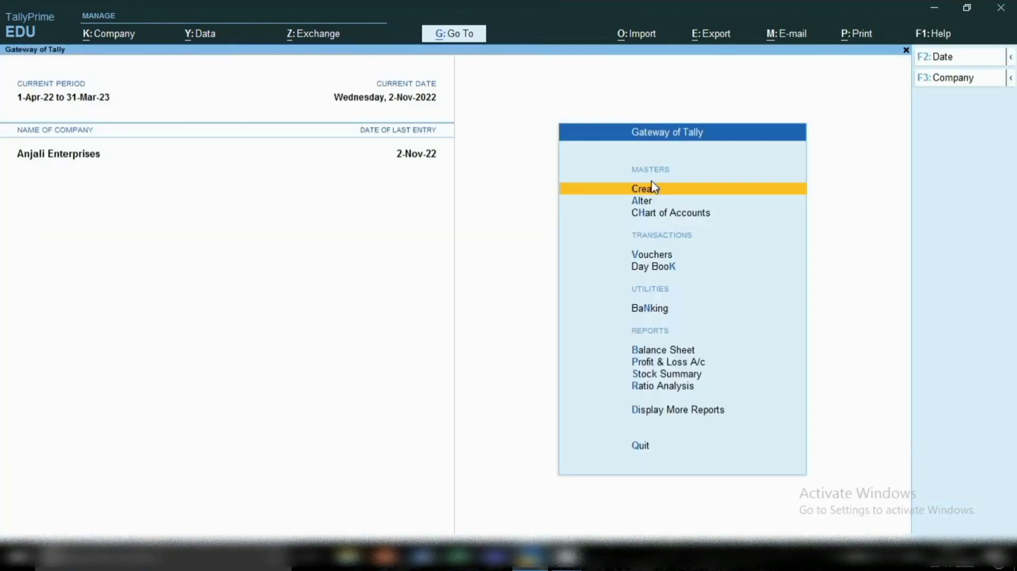
Open the Sbi ledger for alteration and rename it Sbi Bank.
key(Down)
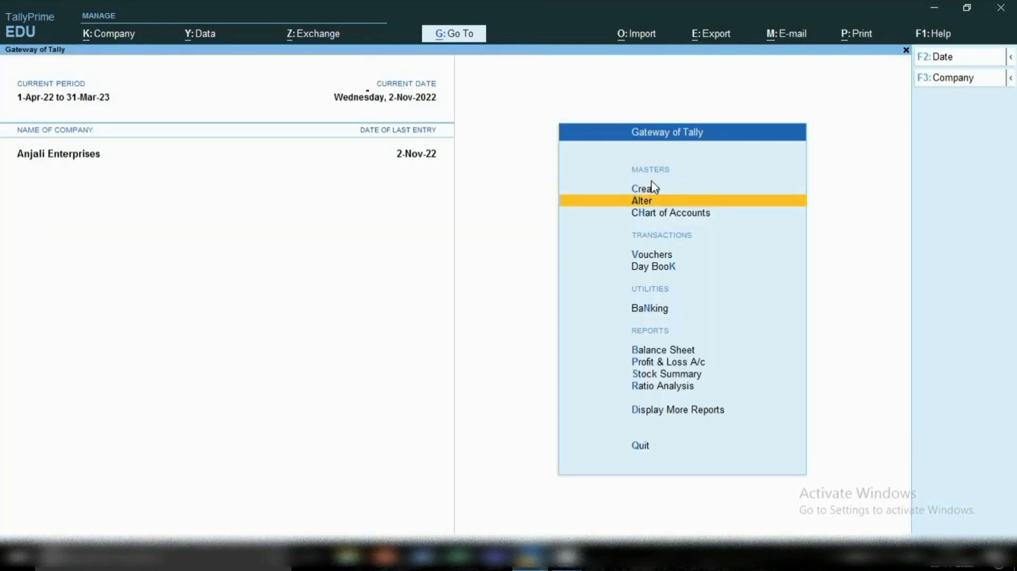
key(Return)
key(Down)
key(Return)
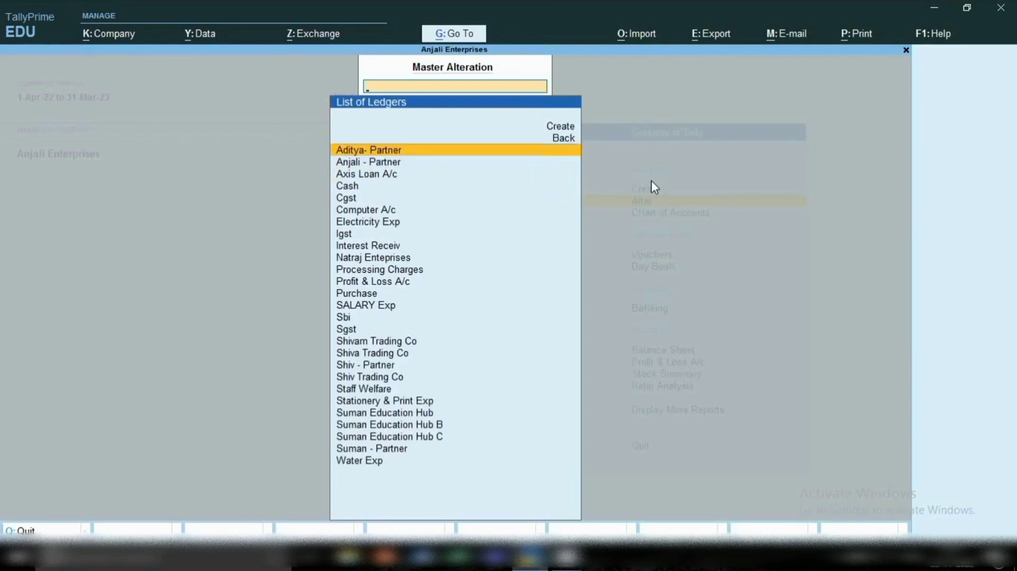
text(Sb)
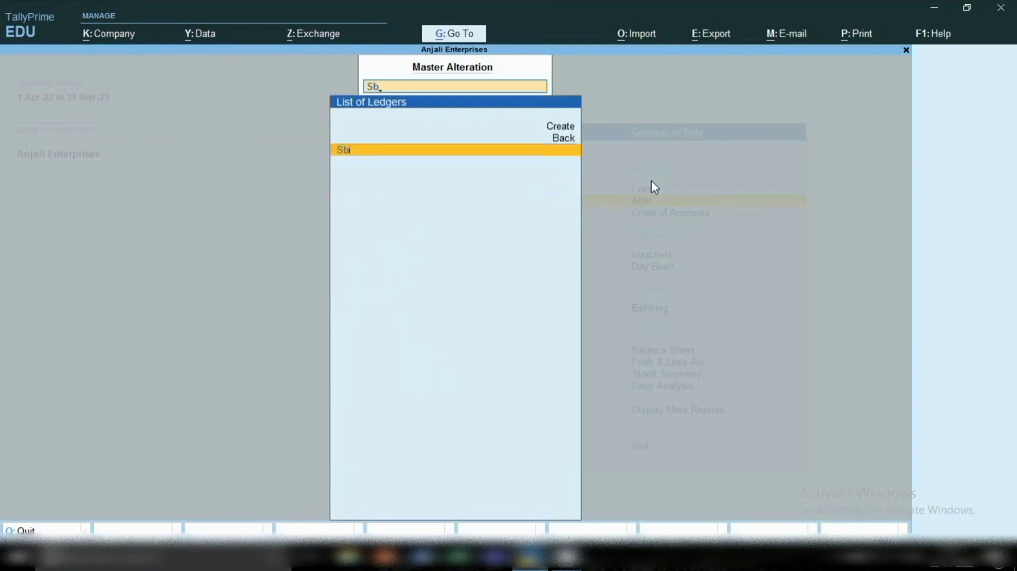
key(Return)
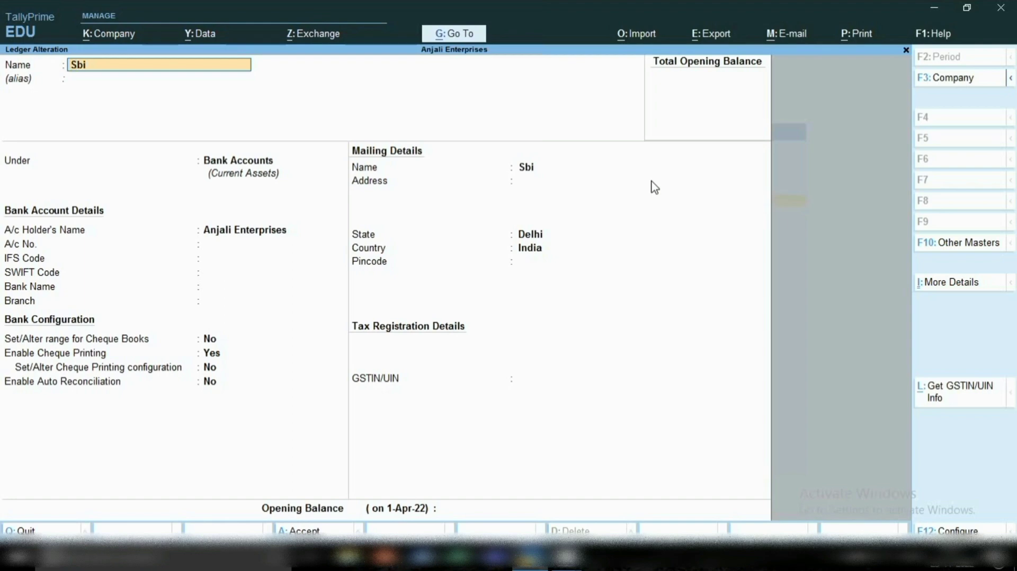
text(Bank)
key(Return)
key(Return)
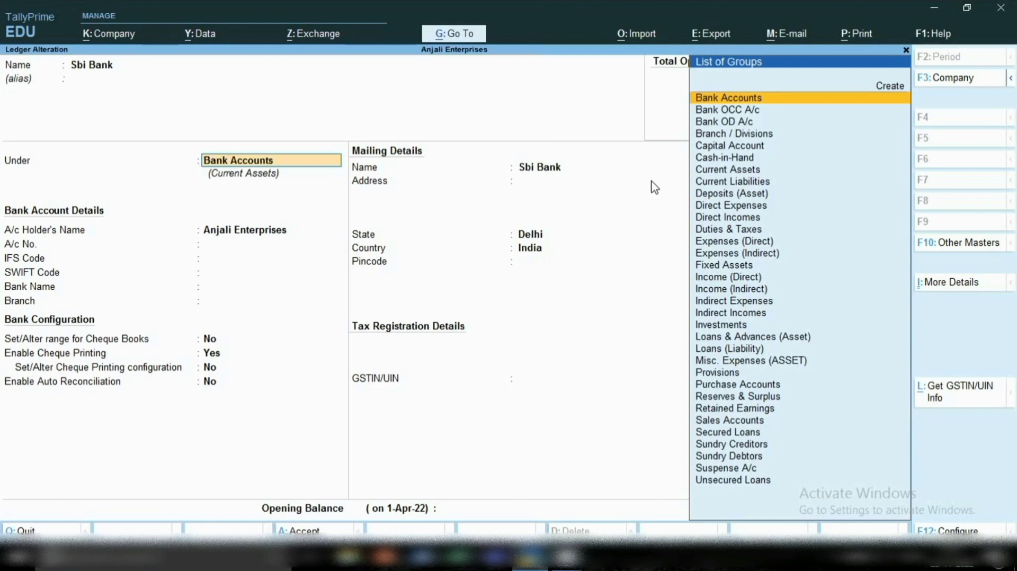
Go through the Sbi Bank ledger's bank account fields with Bank Name as Not Applicable, and quit the alteration without saving.
key(Return)
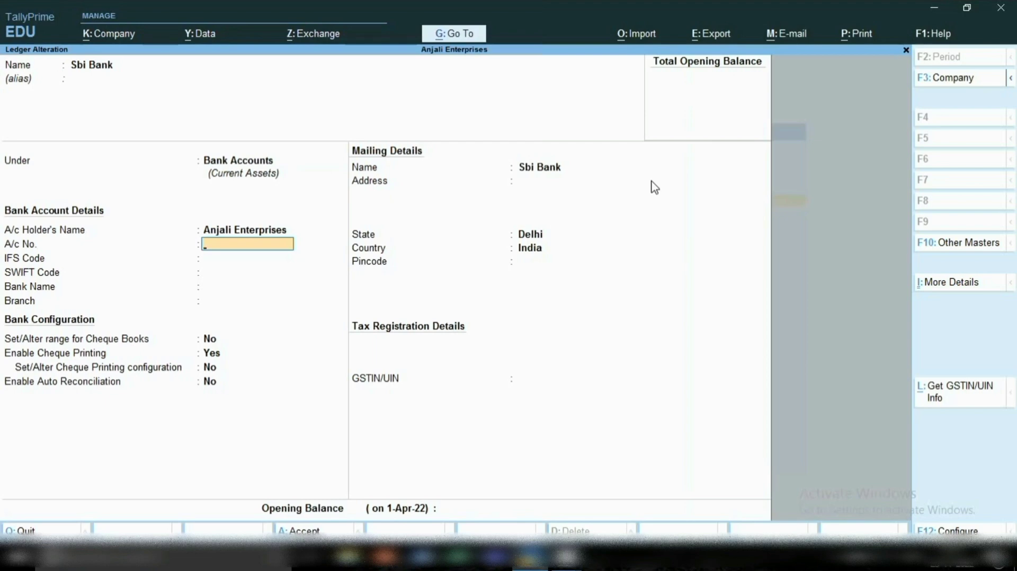
key(Return)
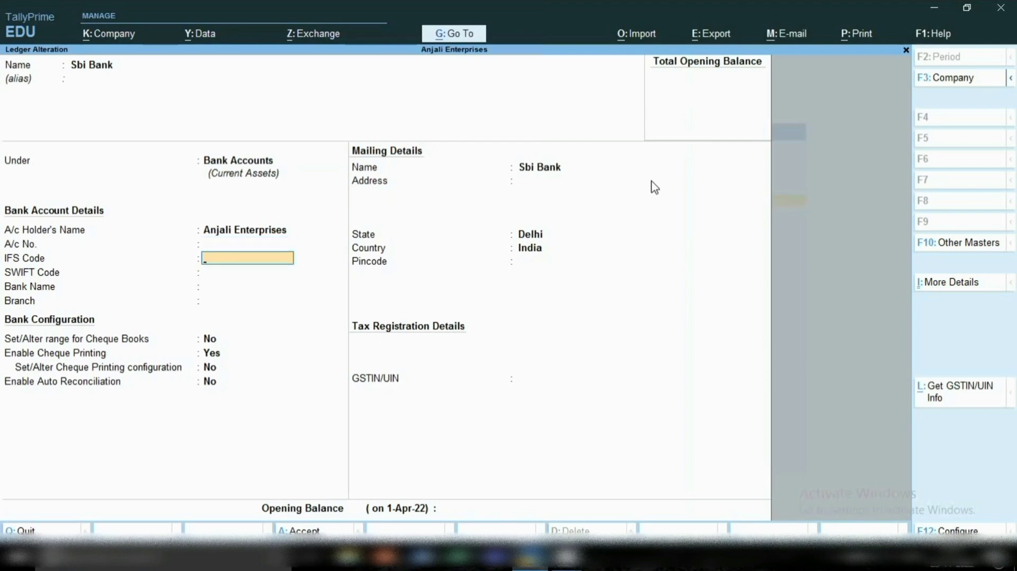
key(Return)
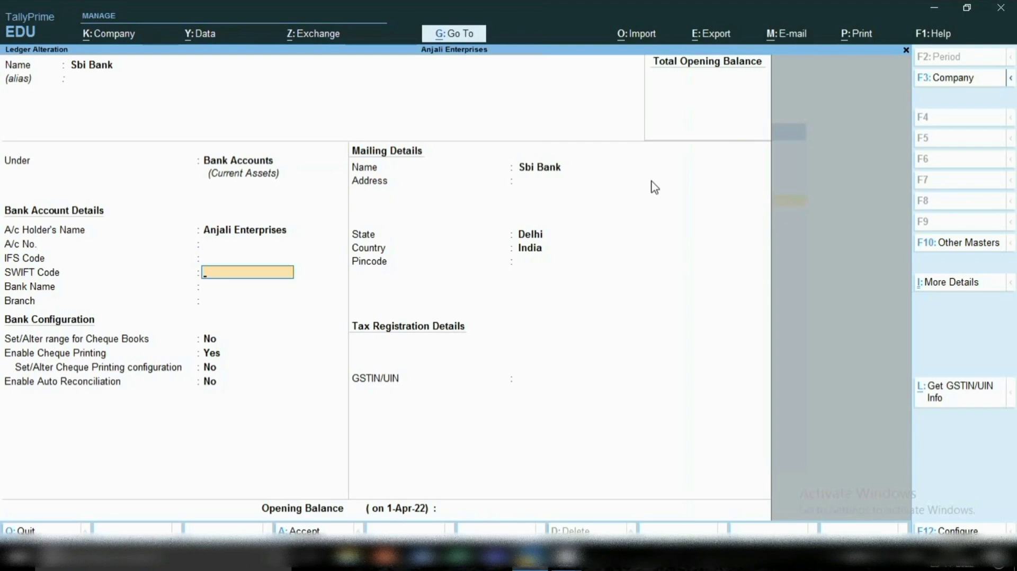
key(Return)
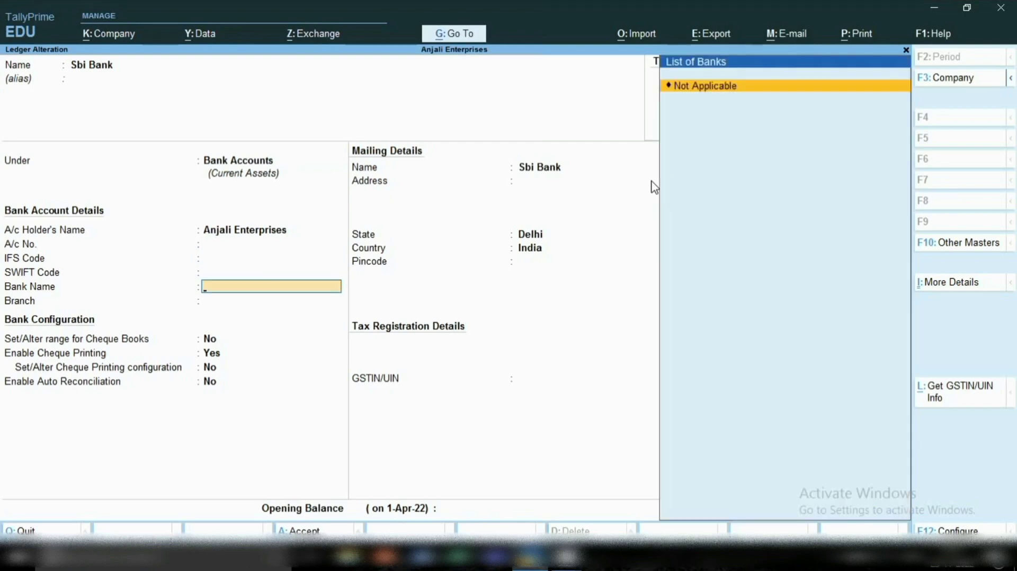
key(Return)
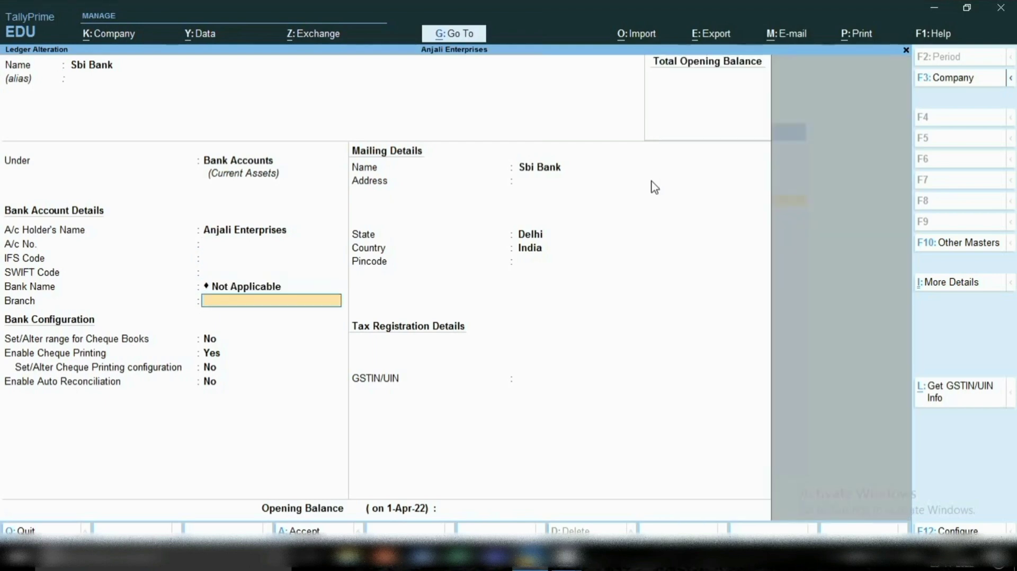
key(Return)
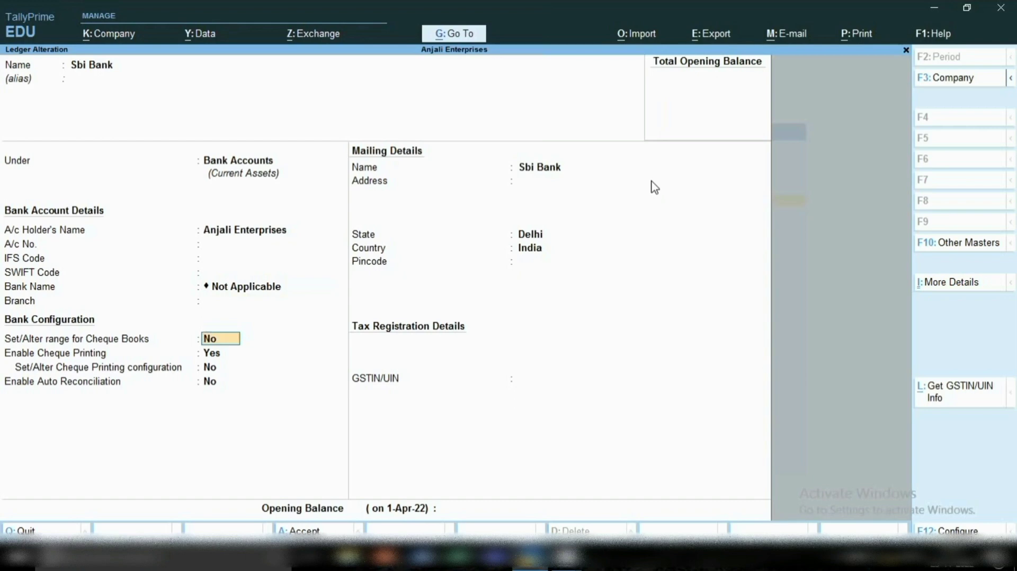
key(Escape)
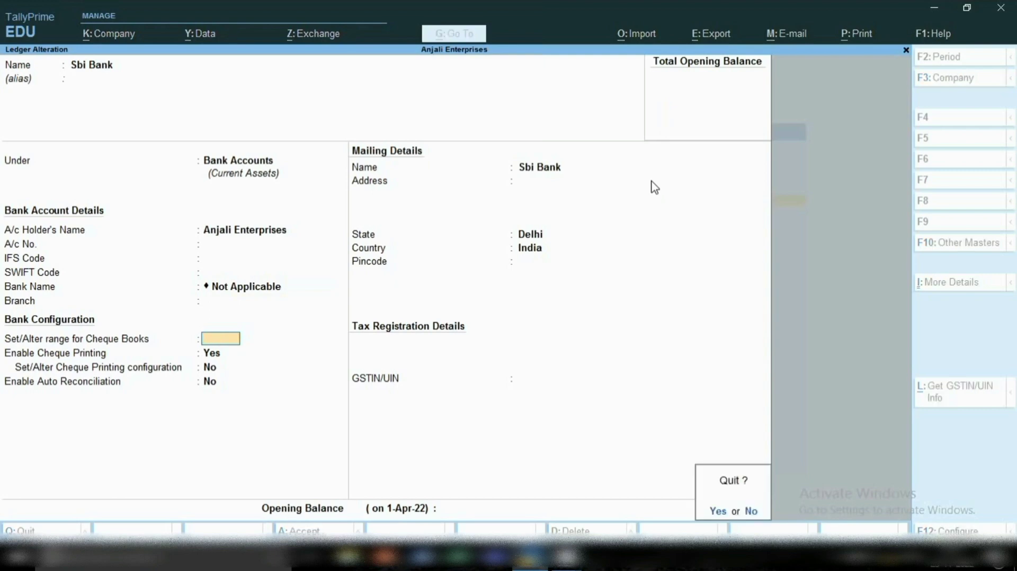
key(y)
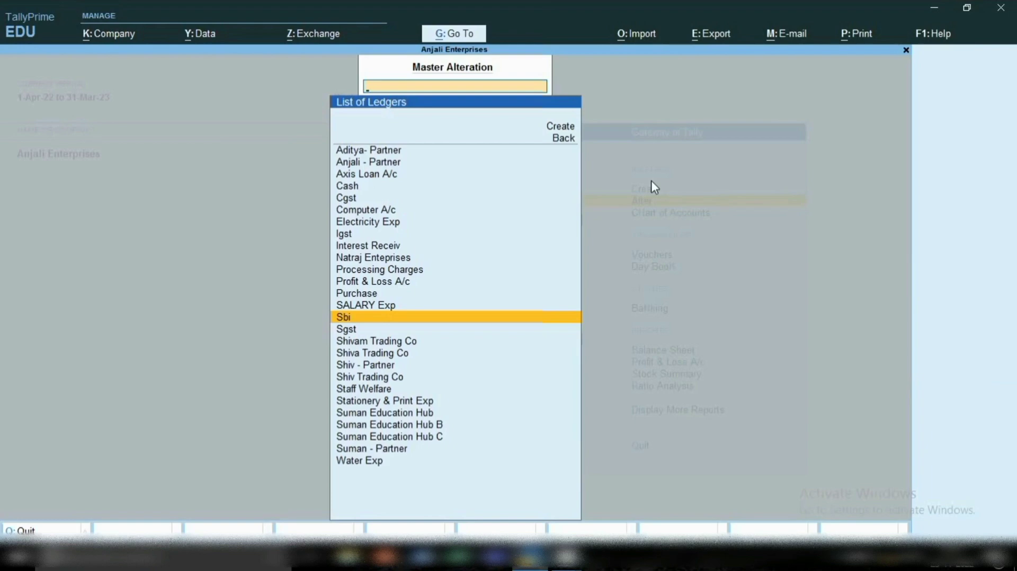
key(BackSpace)
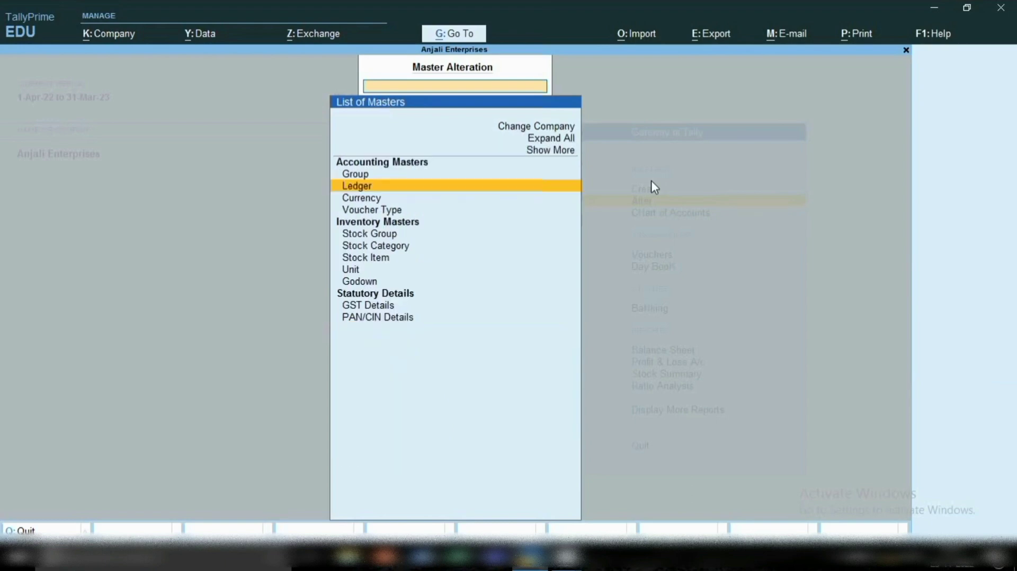
key(Escape)
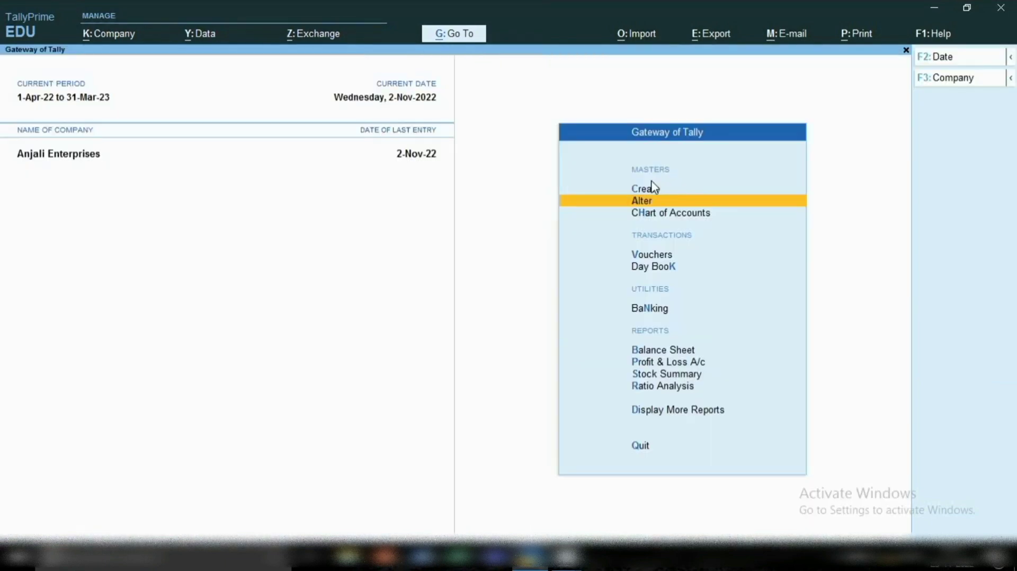
Start creating a ledger named Hdfc Bank and place it under the Bank Accounts group.
key(Up)
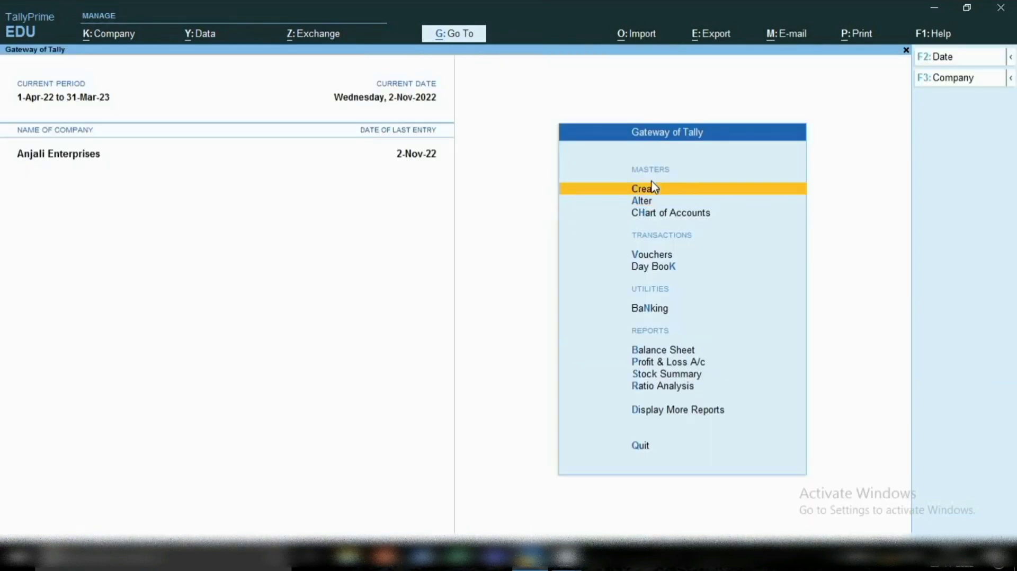
key(Return)
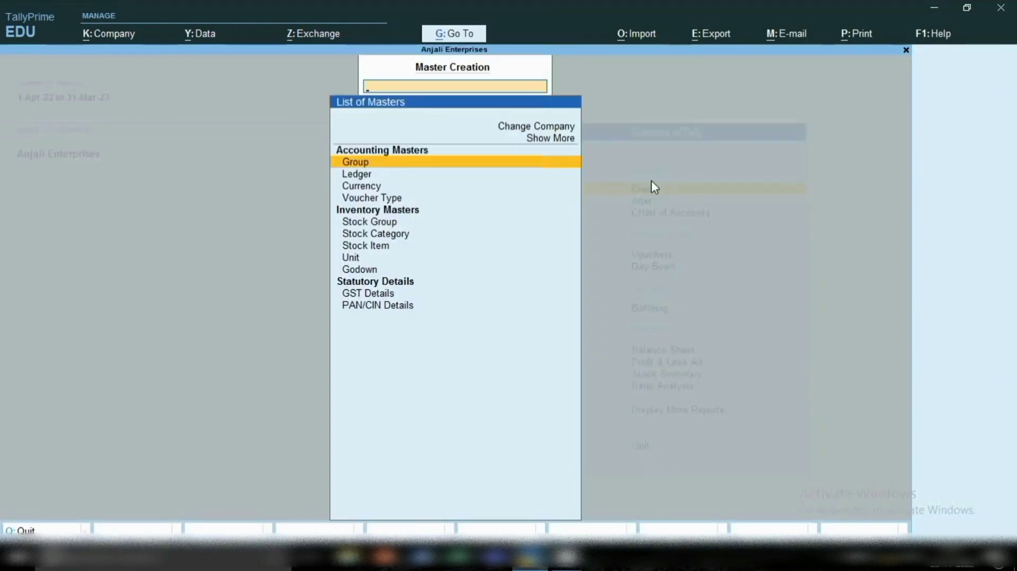
key(Down)
key(Return)
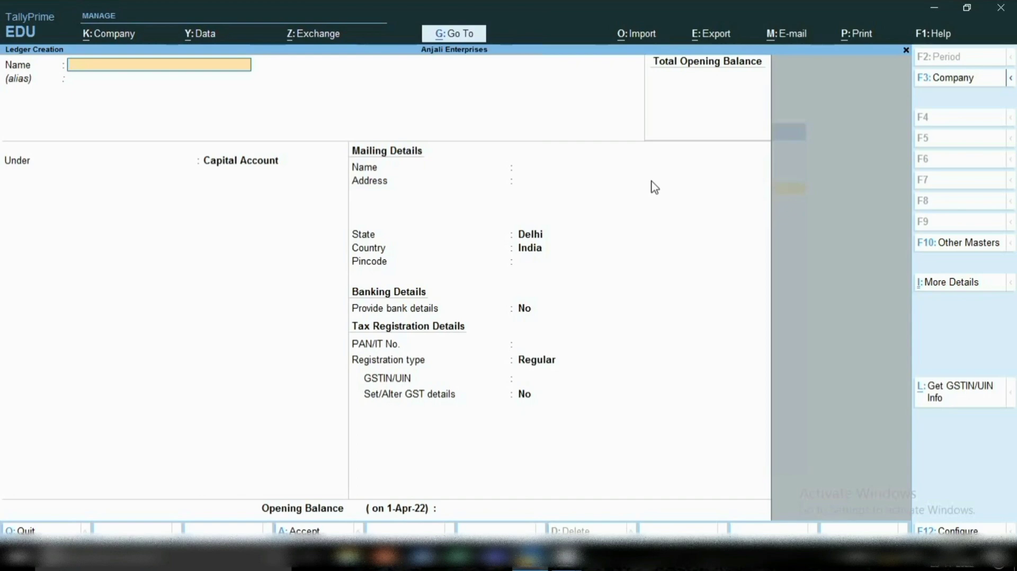
text(Hdfc Bank)
key(Return)
key(Return)
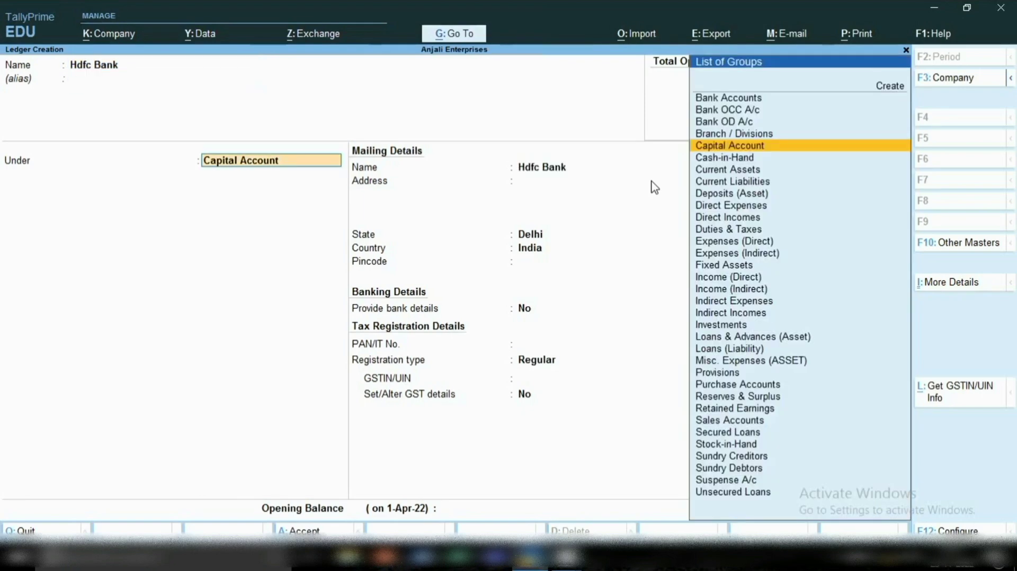
text(B)
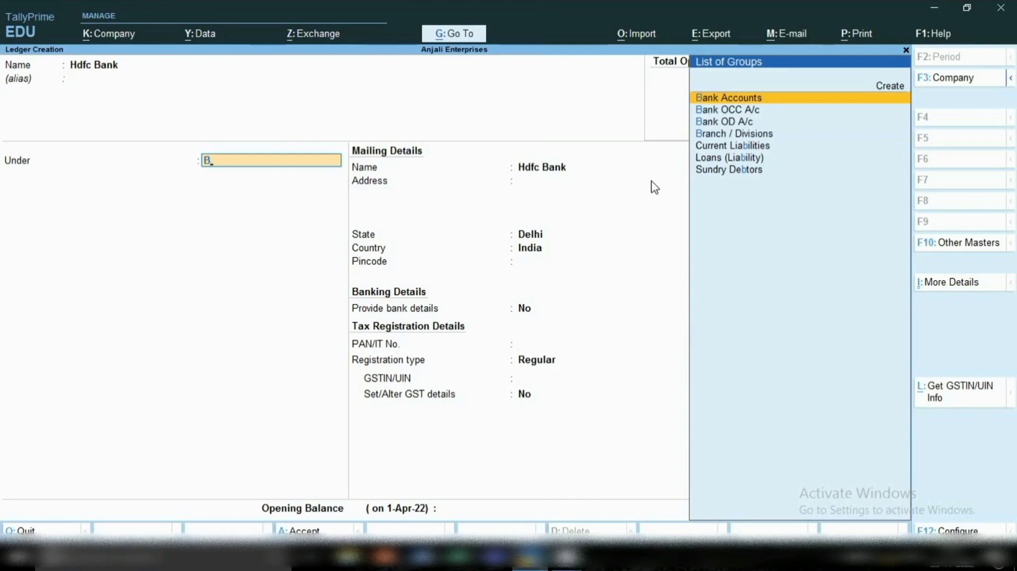
key(Return)
key(Return)
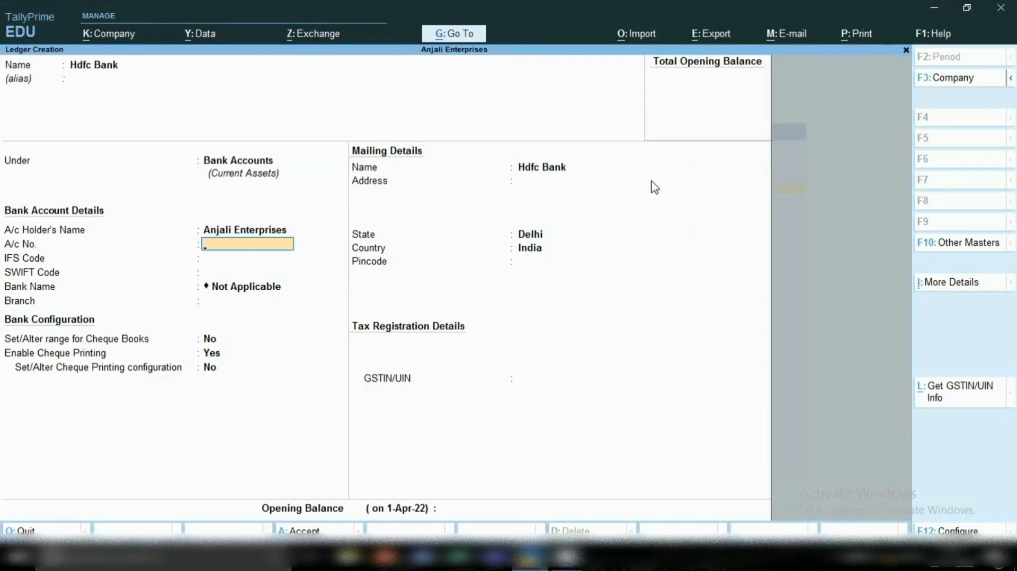
Enter the bank account number and IFS code HDFC0000, leave the other bank details at their defaults, and save the Hdfc Bank ledger.
text(00000000000)
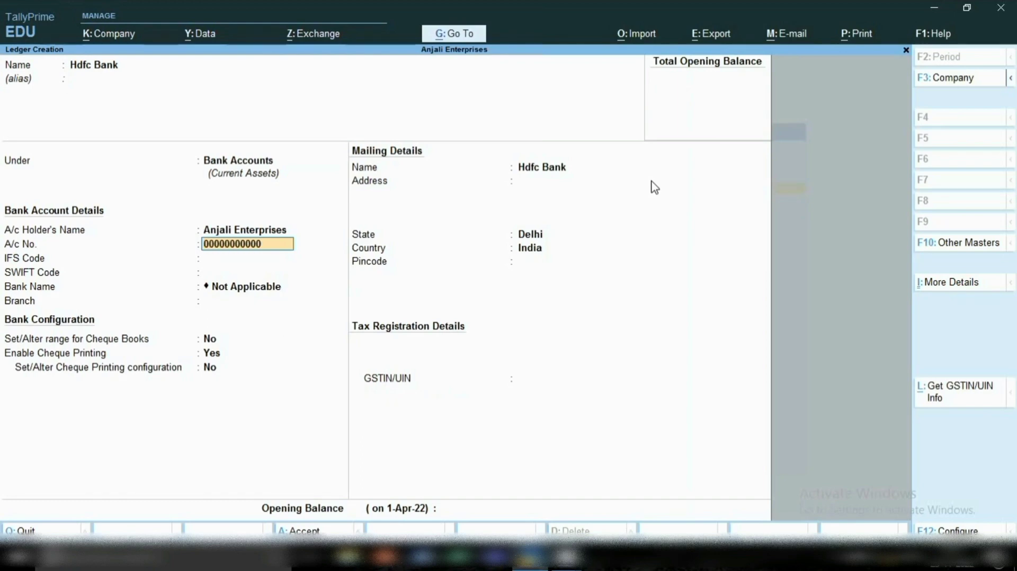
key(Return)
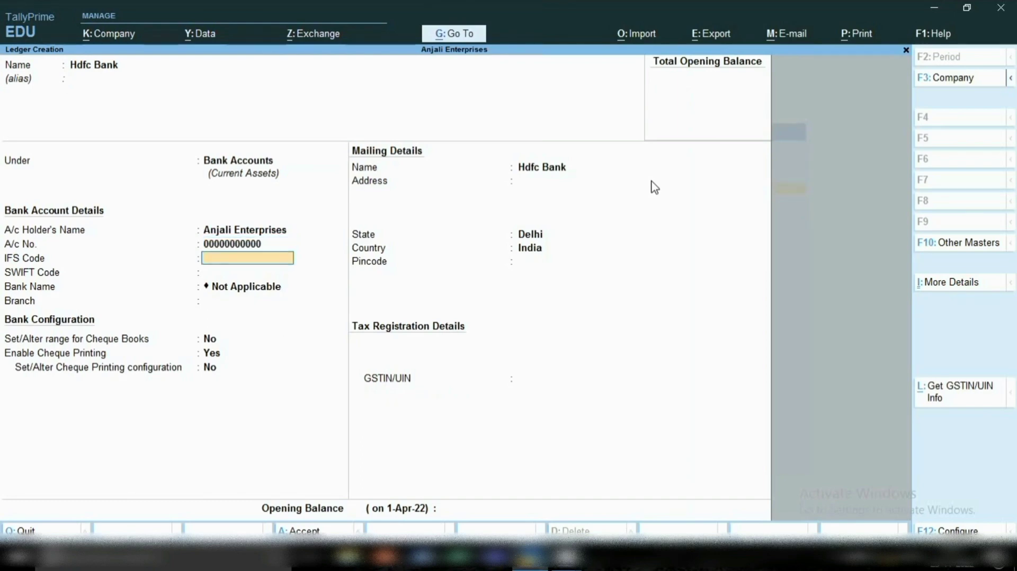
text(HDFC0000)
key(Return)
key(Return)
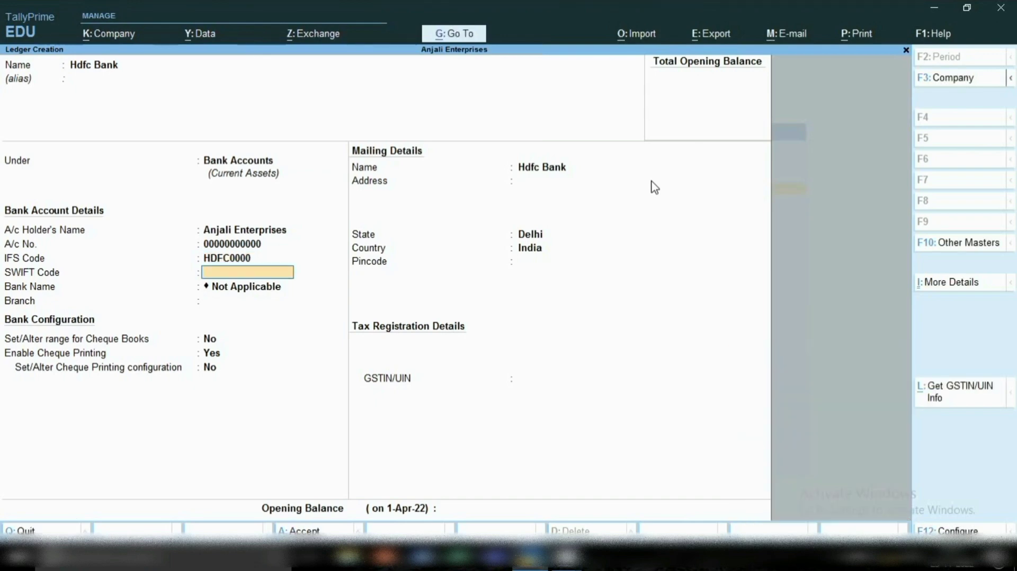
key(Return)
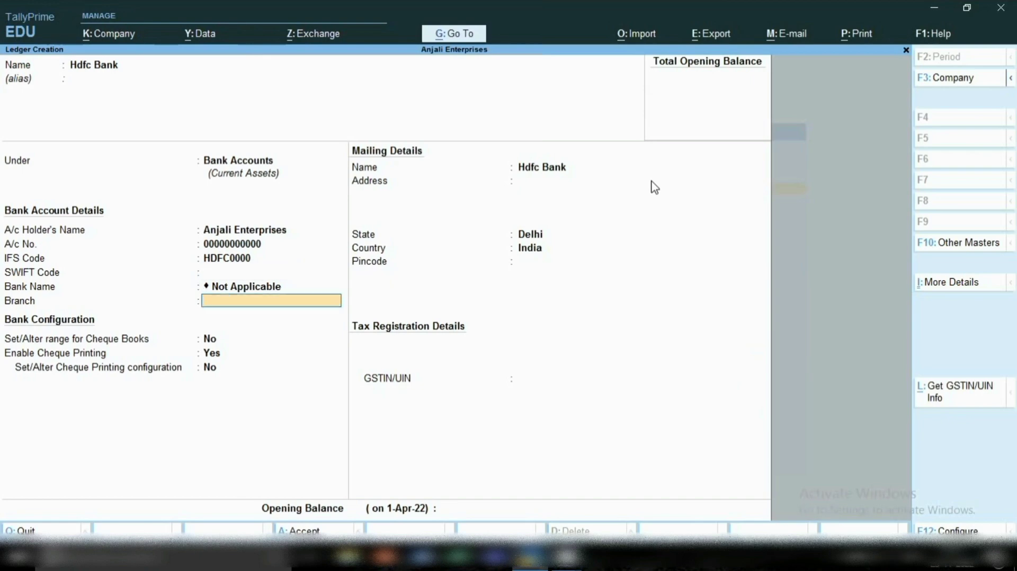
key(Return)
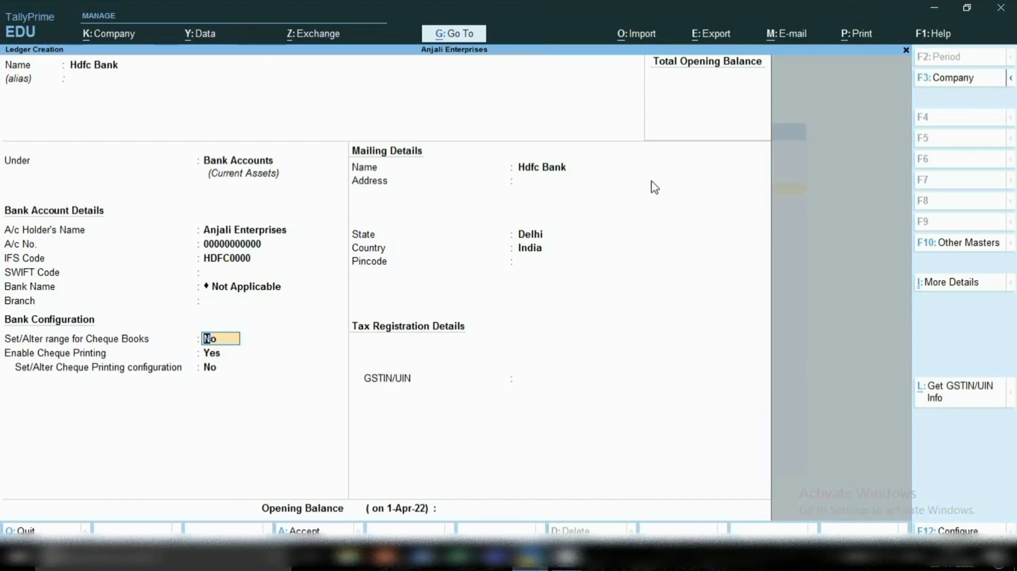
key(ctrl)
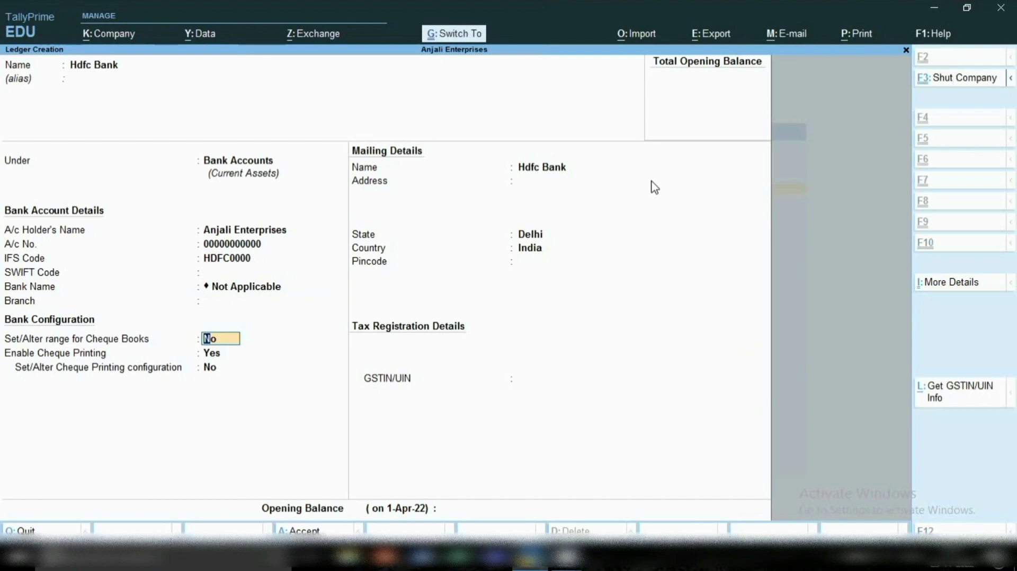
key(ctrl+a)
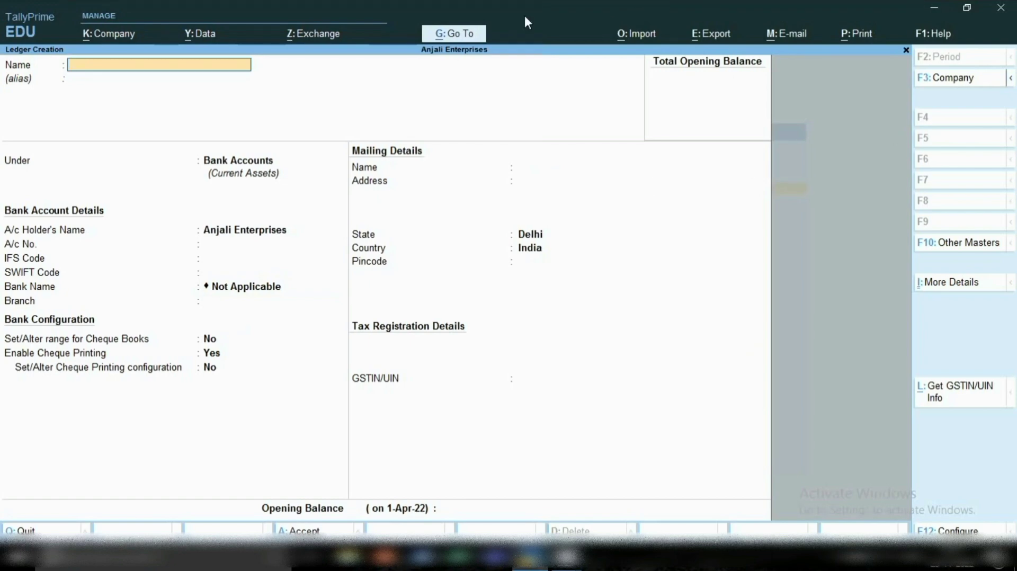
Open the Balance Sheet and drill down through Current Assets and Bank Accounts to the Sbi ledger.
click(438, 37)
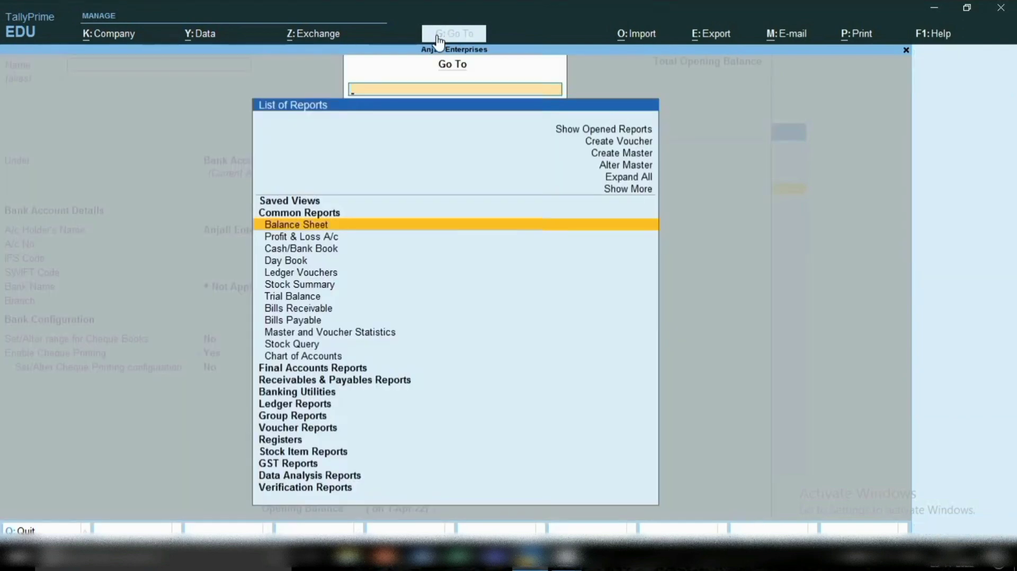
key(Return)
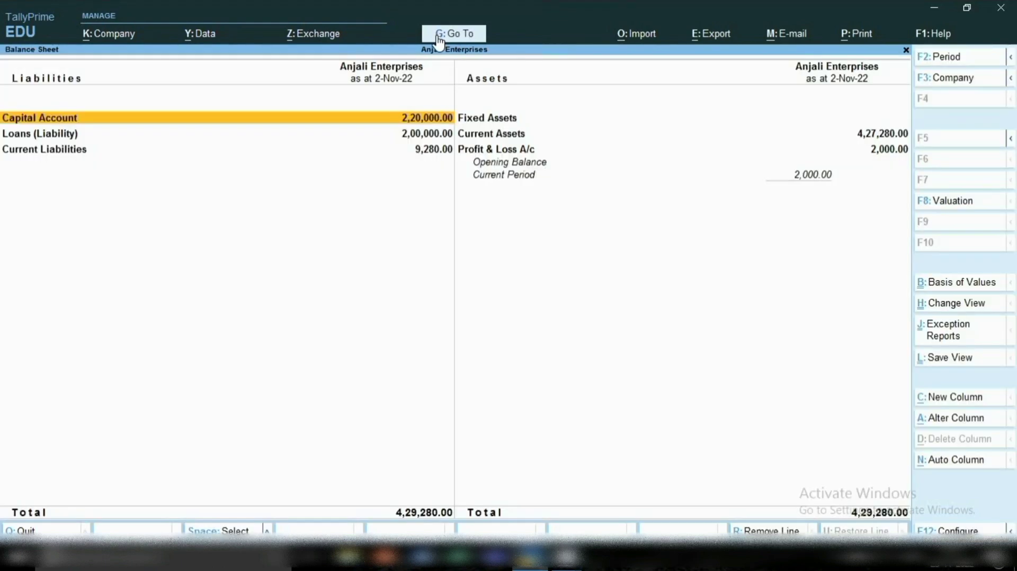
key(Right)
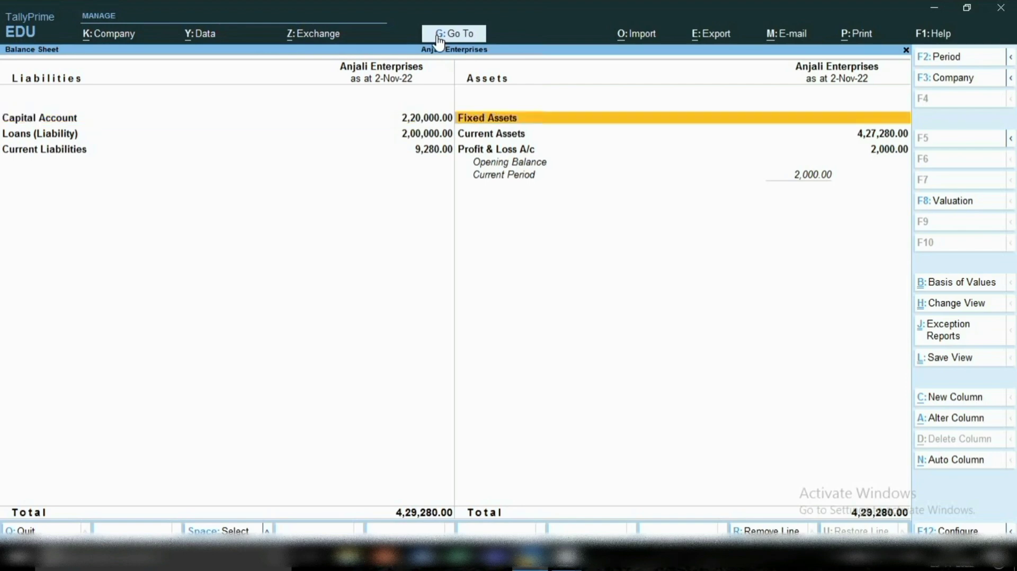
key(Down)
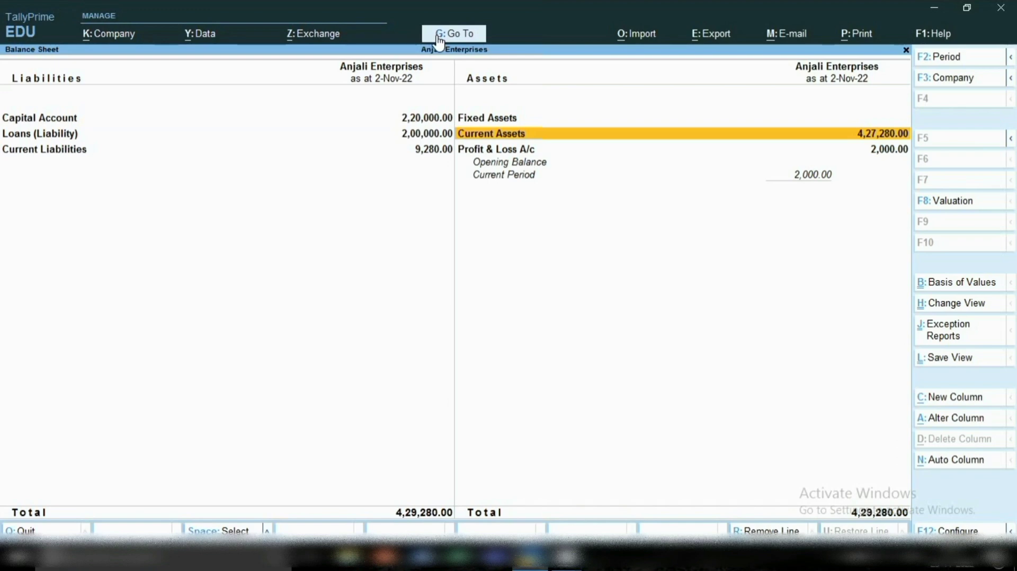
key(Return)
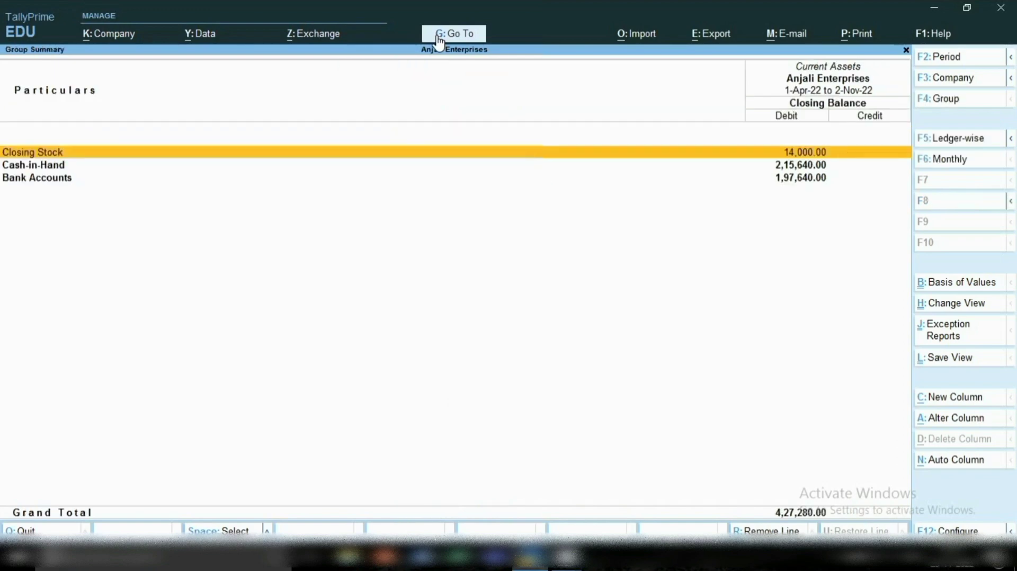
key(Down)
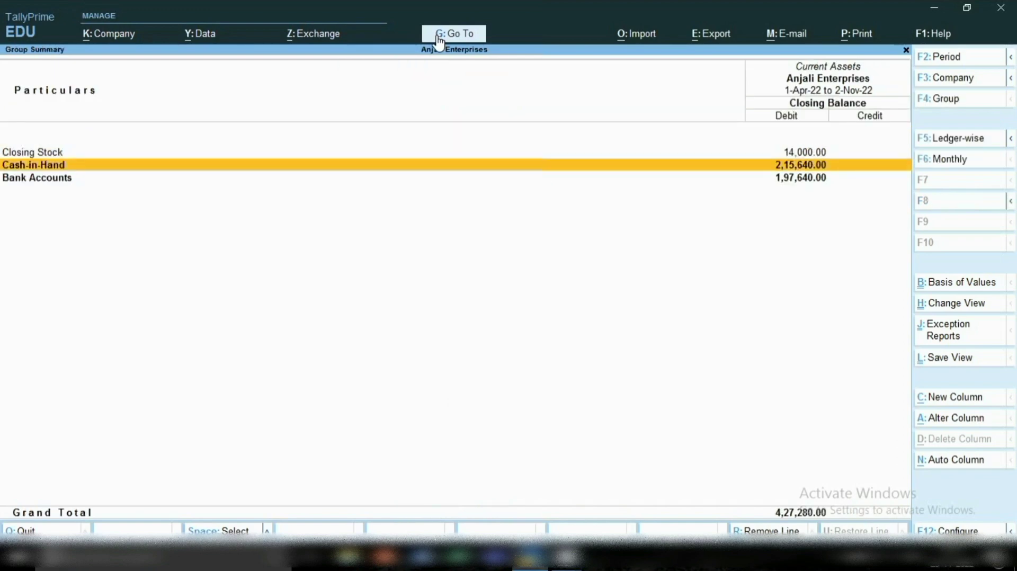
key(Down)
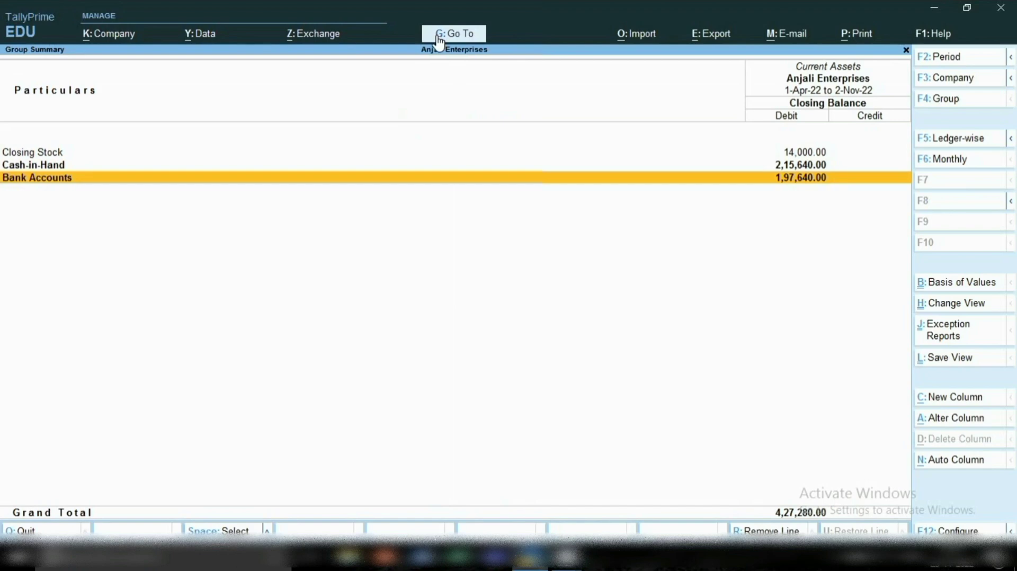
key(Return)
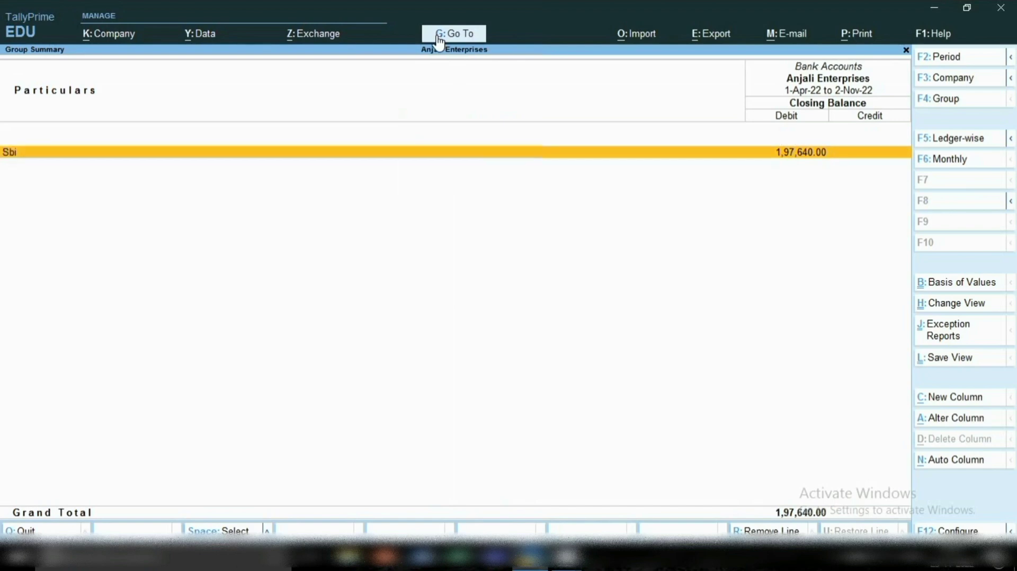
key(Return)
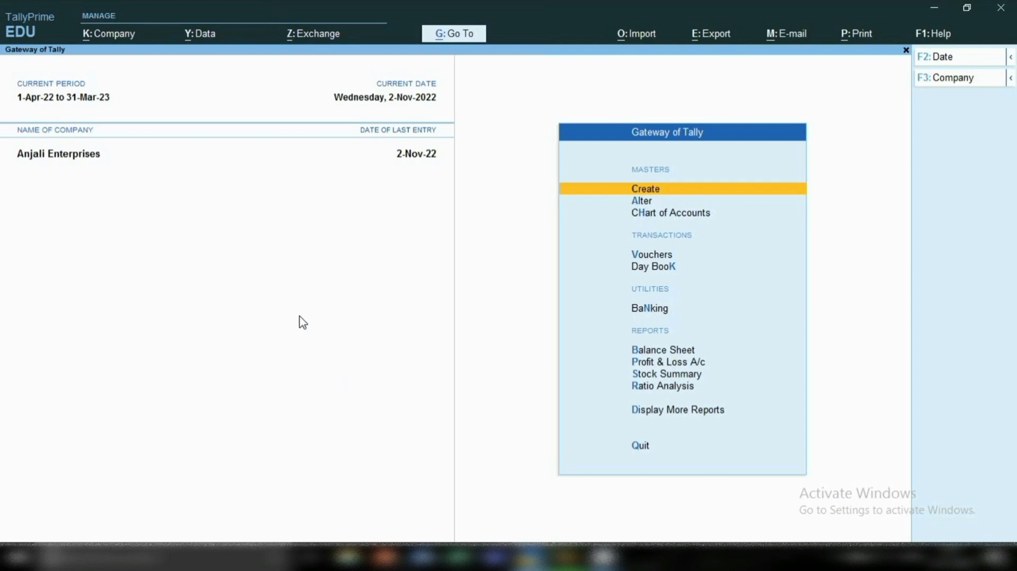
Display the Suman Education Hub ledger from the account books and go to its 10,000 purchase entry.
key(d)
key(a)
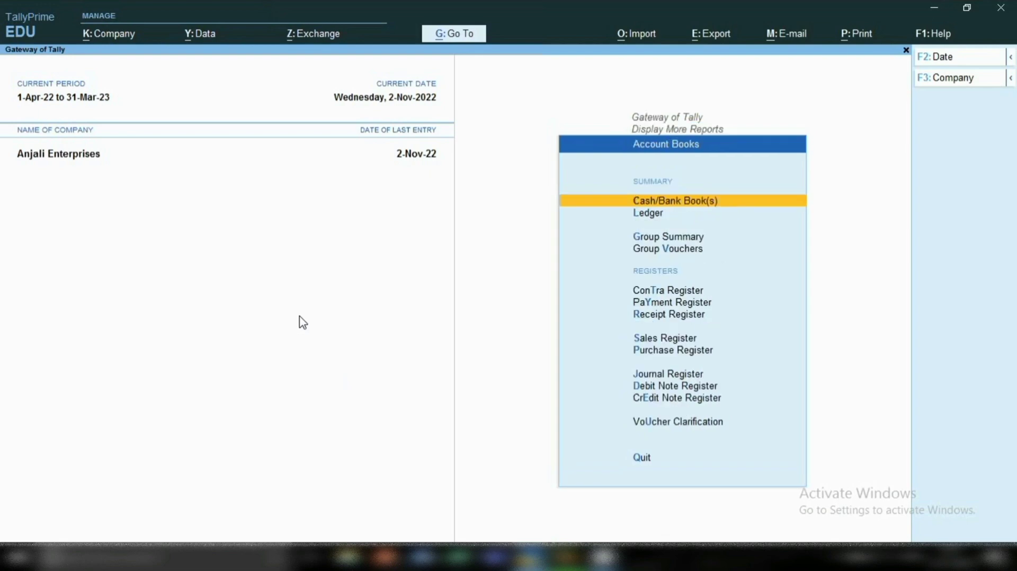
text(l)
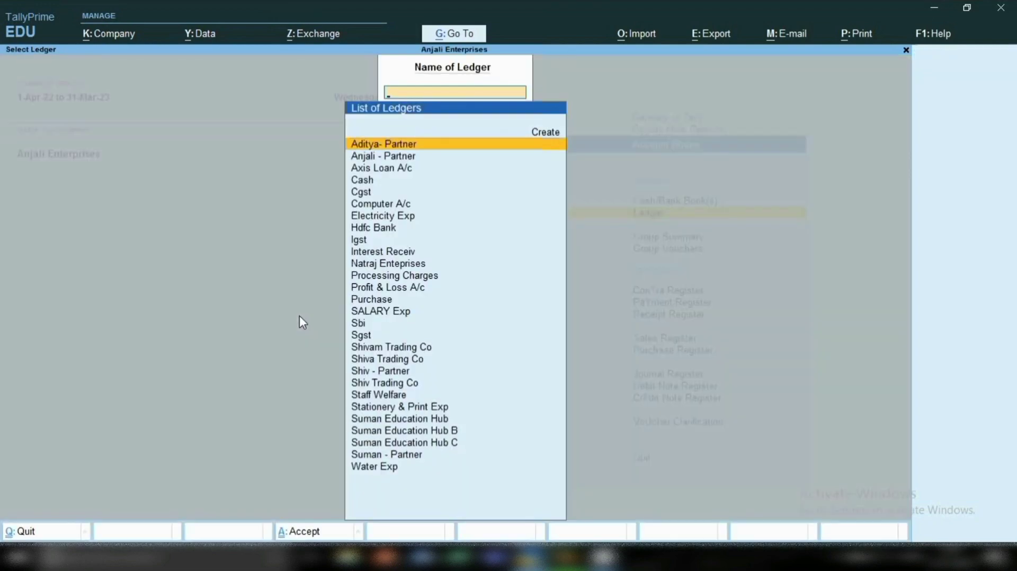
text(Sum)
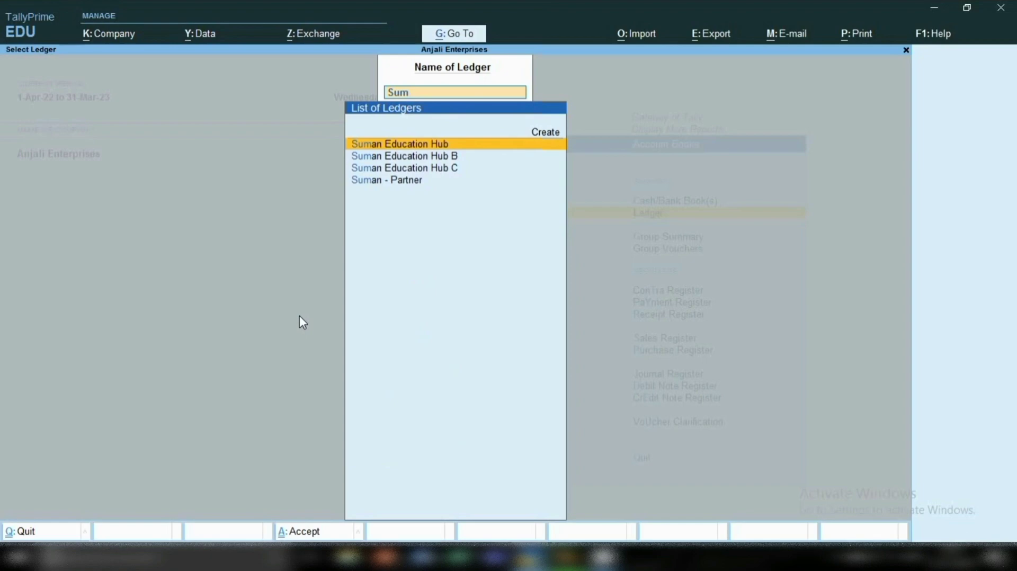
key(Return)
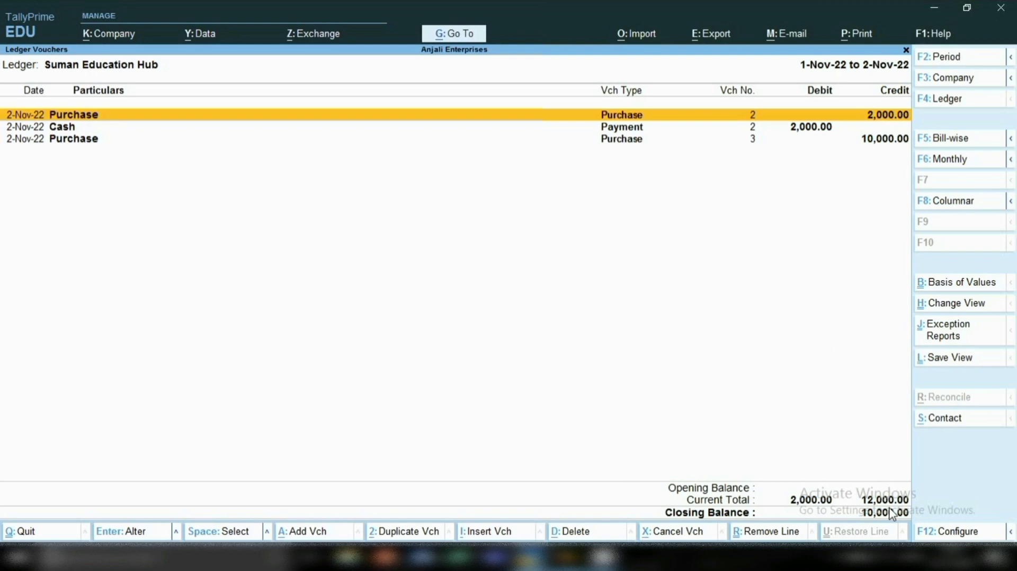
key(Down)
key(Down)
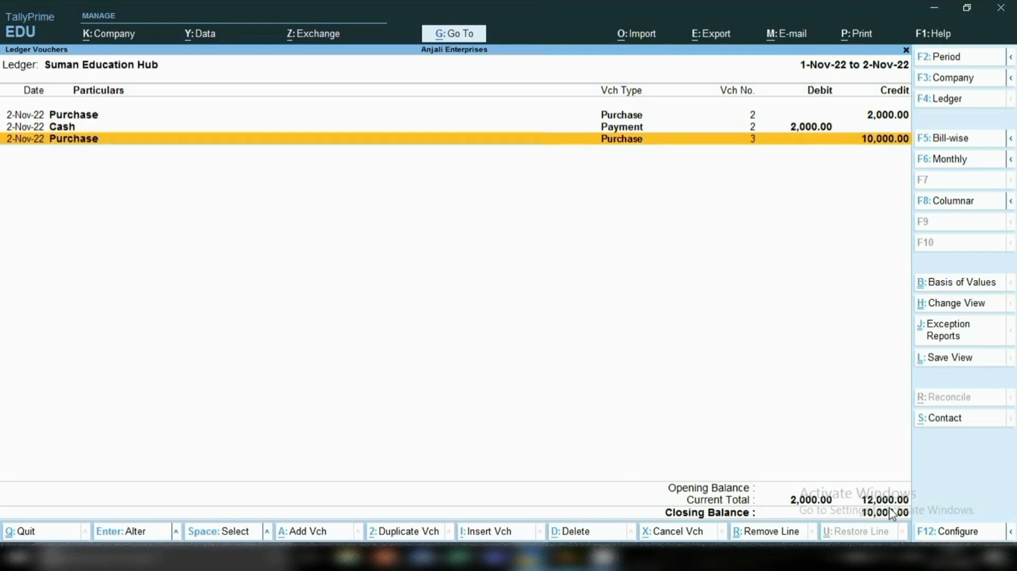
Add a payment voucher from the ledger report and debit Suman Education Hub with 10,000.
key(alt)
key(alt+a)
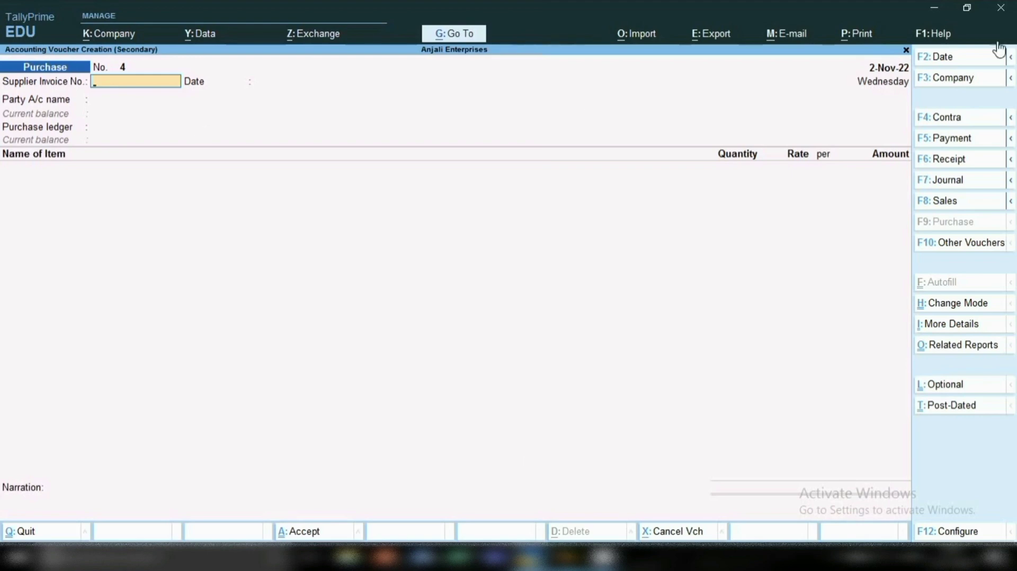
click(940, 146)
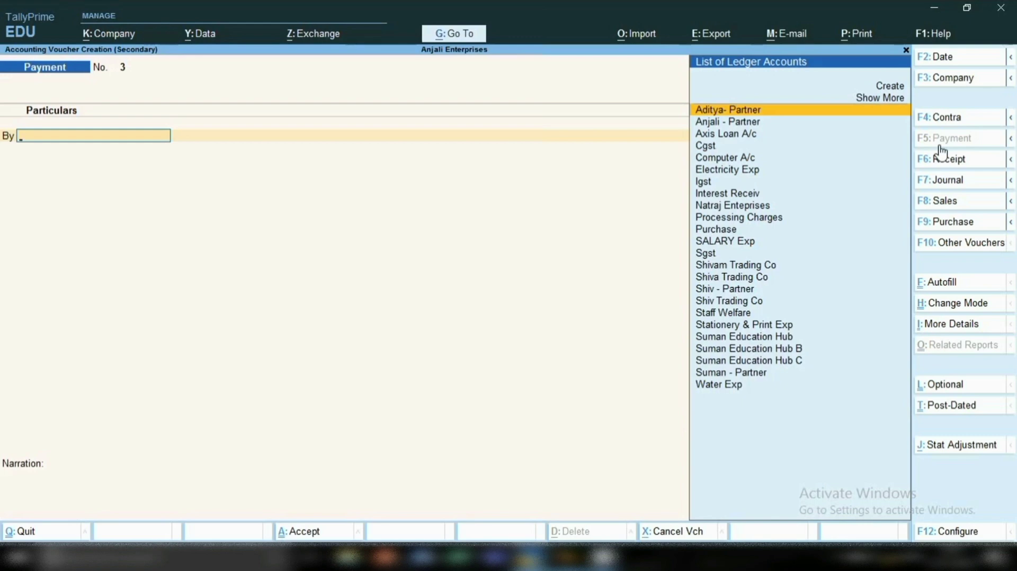
text(Su)
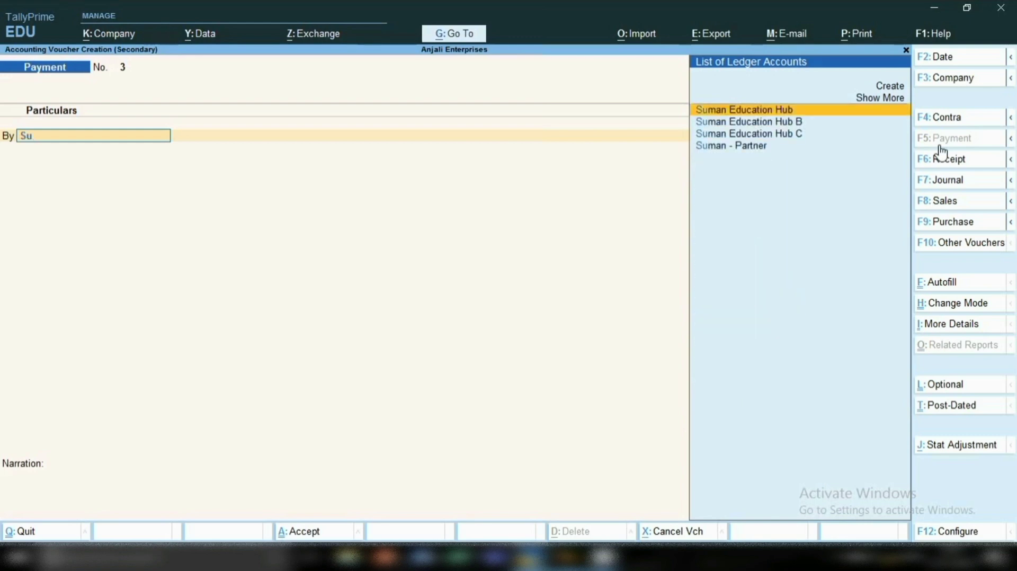
key(Return)
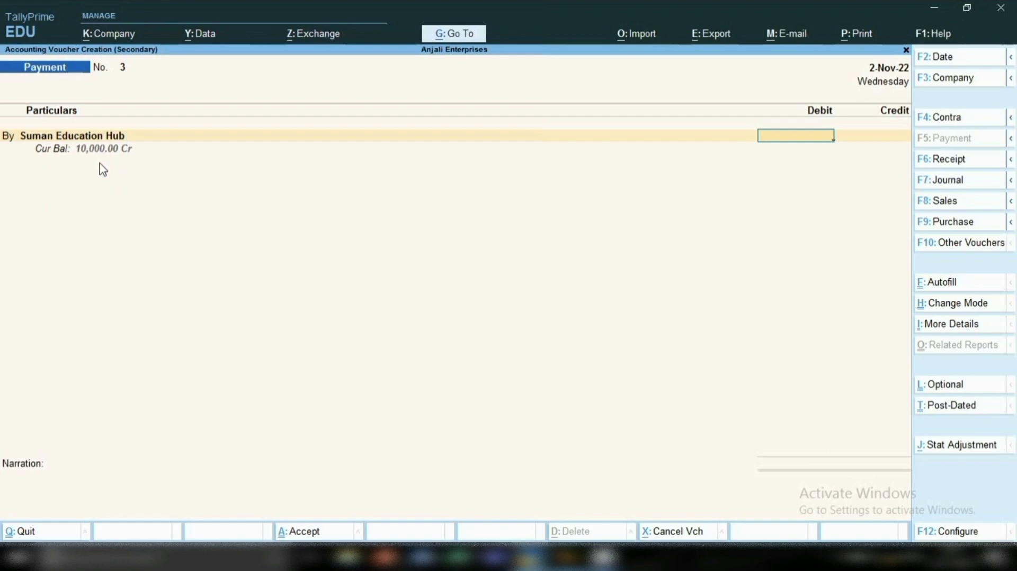
text(10000)
key(Return)
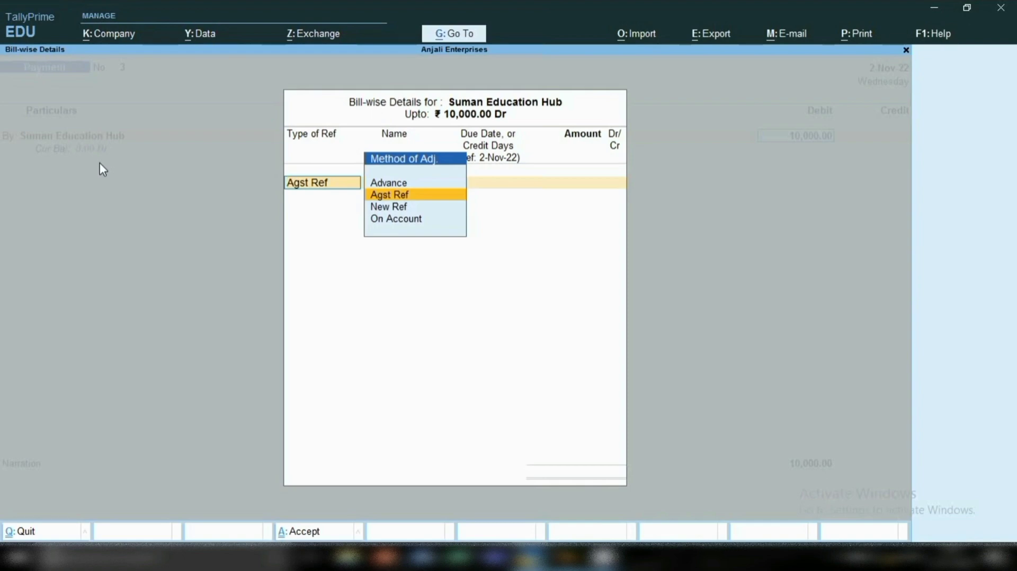
Allocate the 10,000 payment as Agst Ref to Suman Education Hub's pending bill 100.
key(Return)
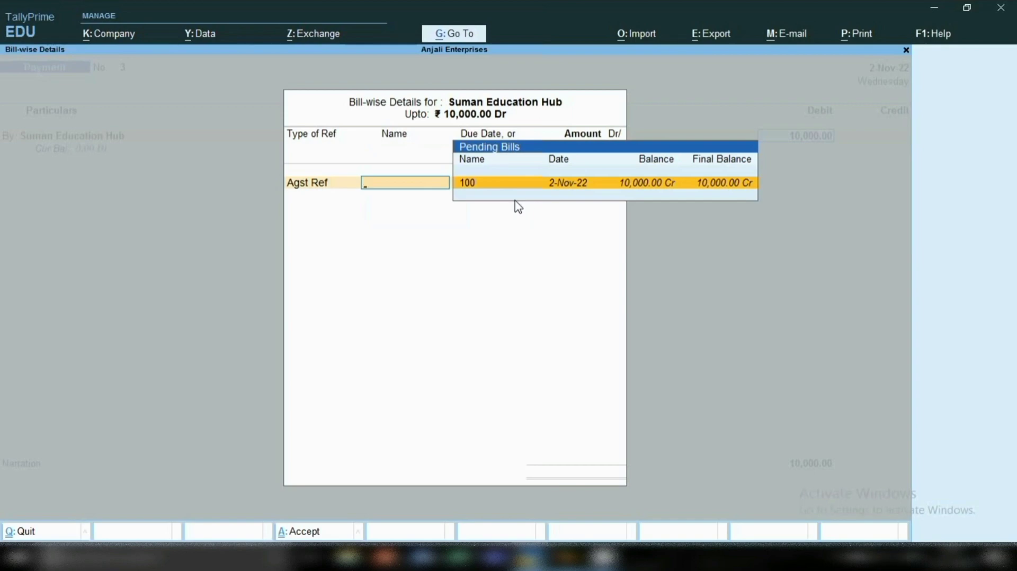
key(Return)
key(Return)
Replace Cash with Sbi as the credited ledger for 10,000, keep the Cheque allocation dated 2-Nov-22, and save the payment voucher.
key(Return)
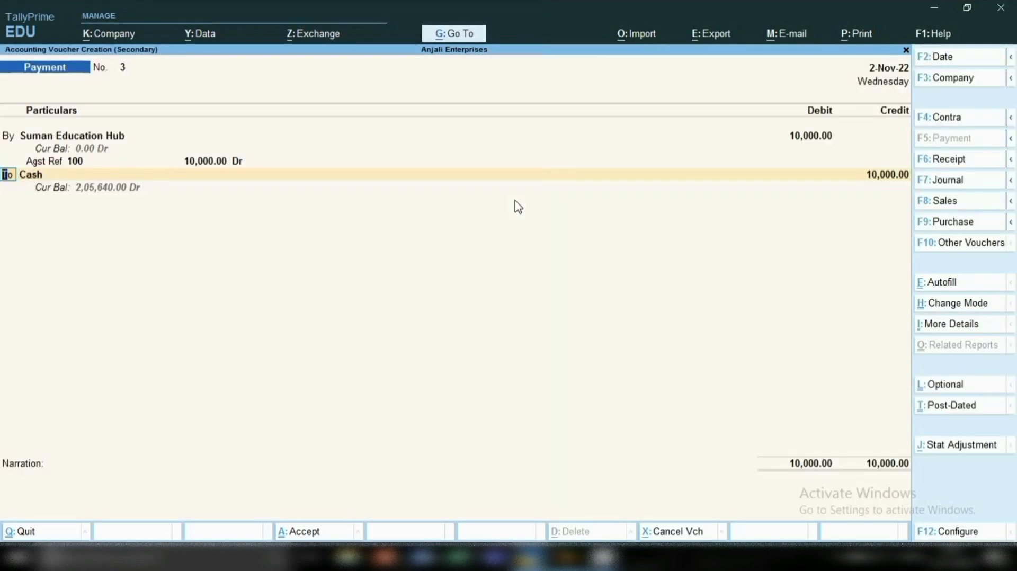
key(Return)
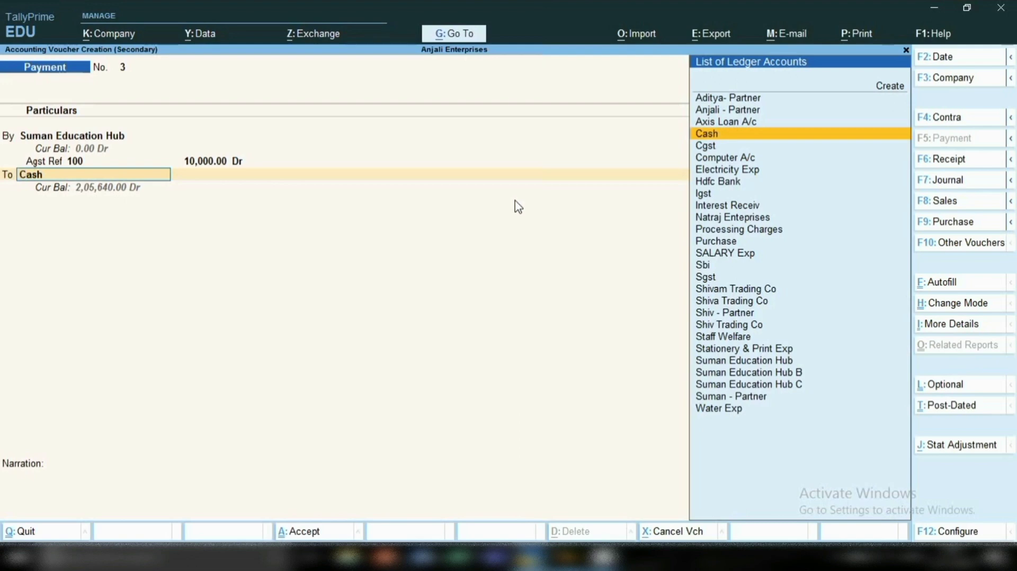
text(Sb)
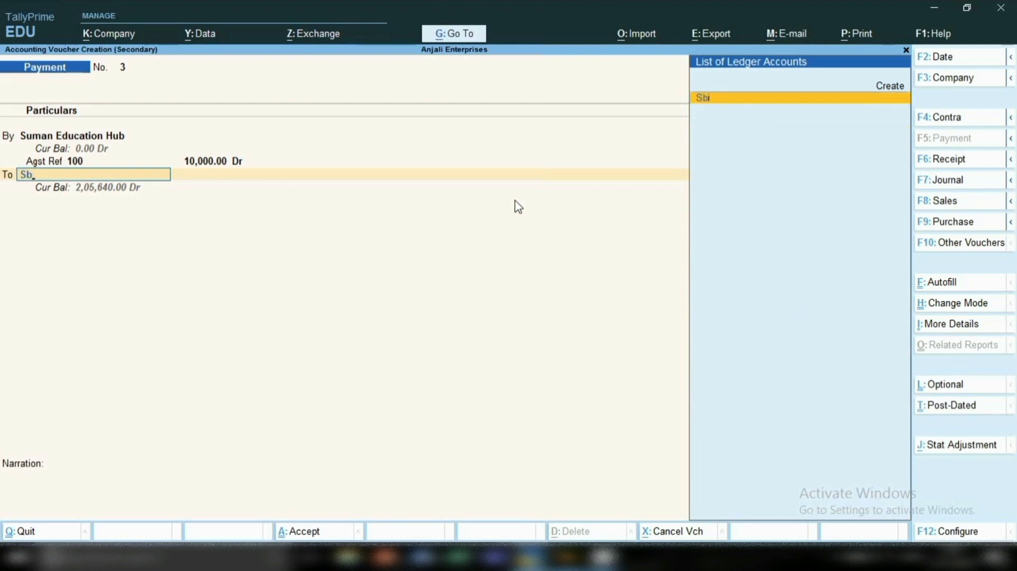
key(Return)
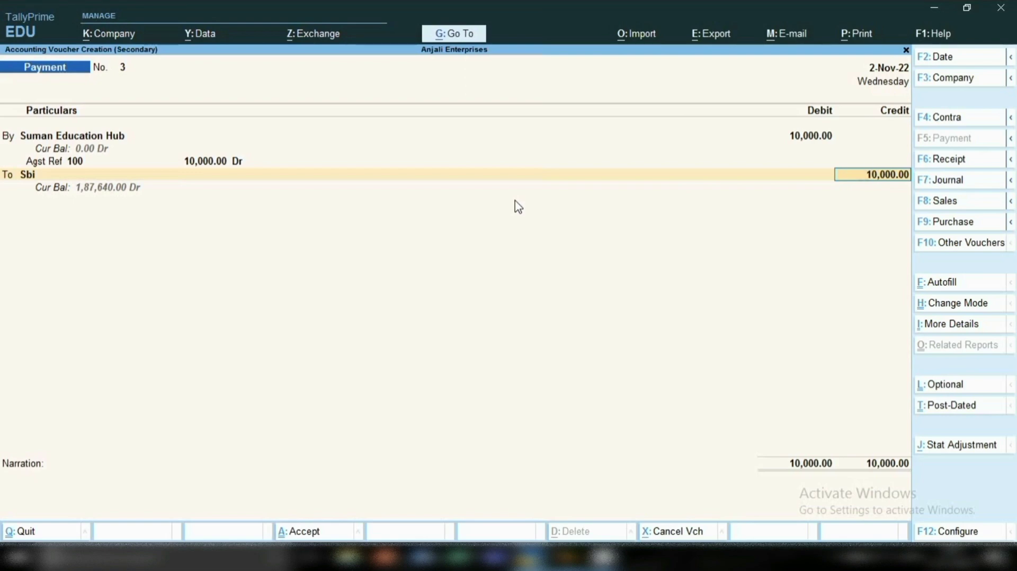
key(Return)
key(Return)
key(Return)
key(Return)
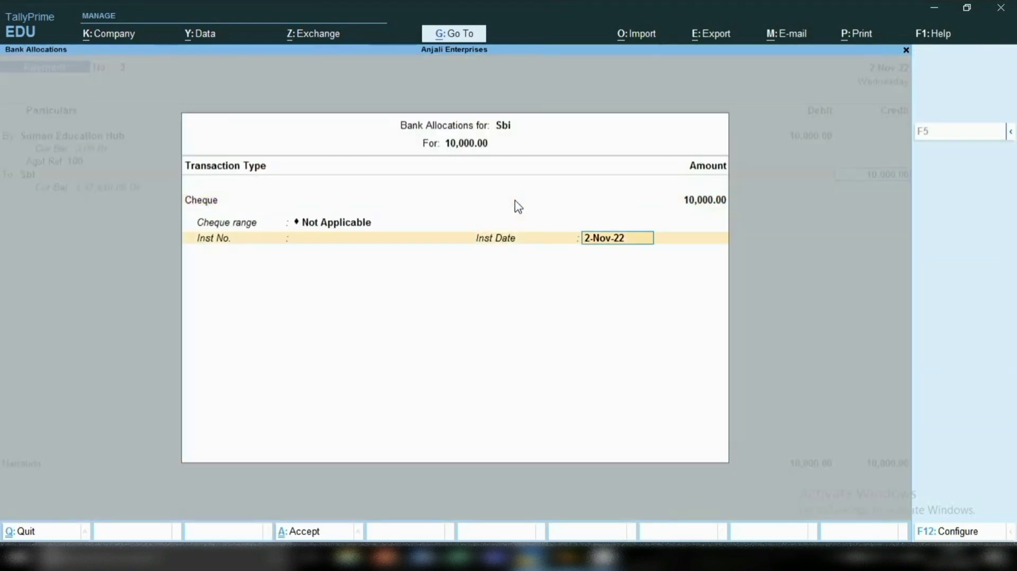
key(Return)
key(Return)
key(Return)
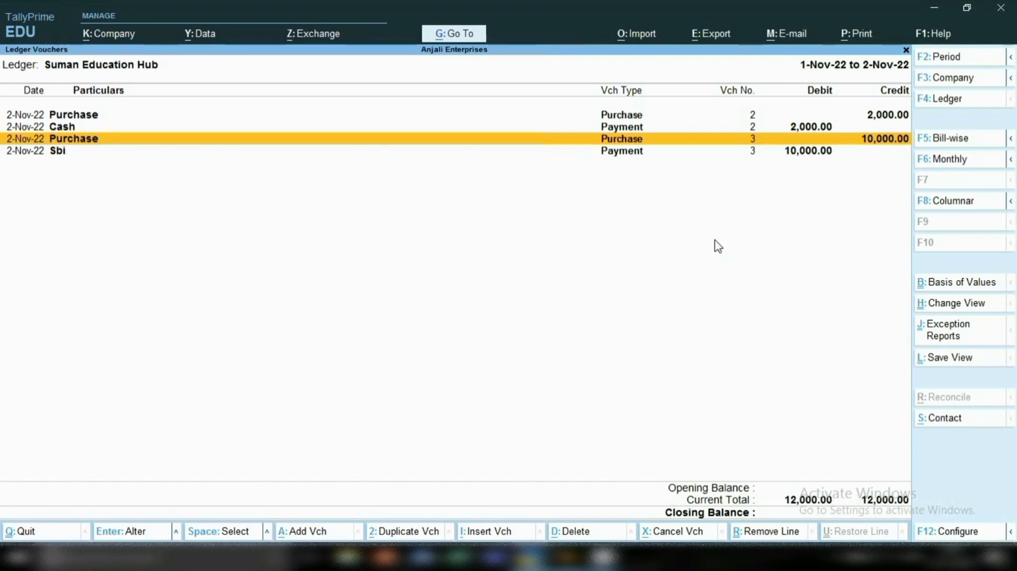
Open the Balance Sheet and drill down through Current Assets and Bank Accounts to Sbi's November vouchers, then return to its monthly summary.
click(456, 39)
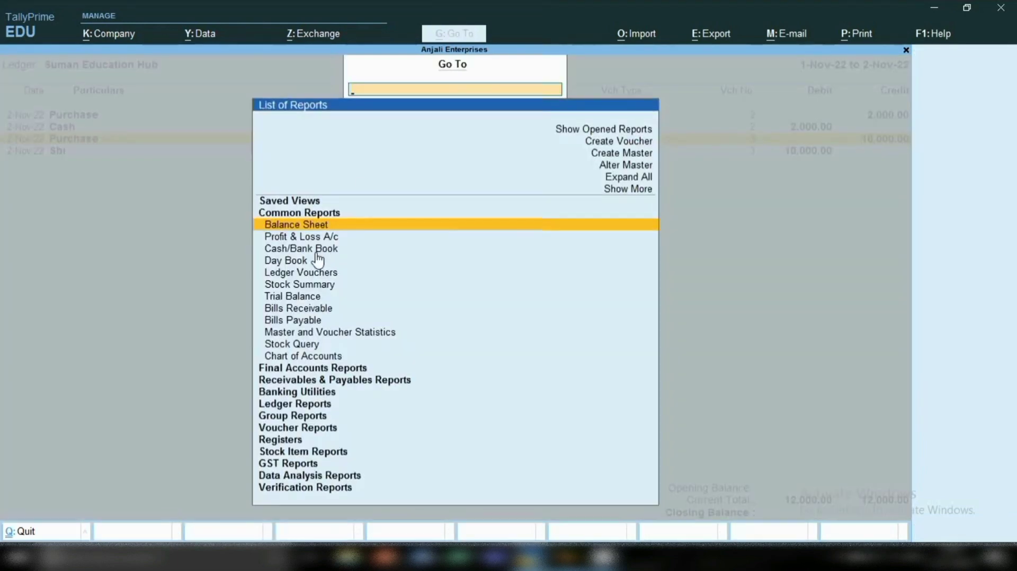
key(Return)
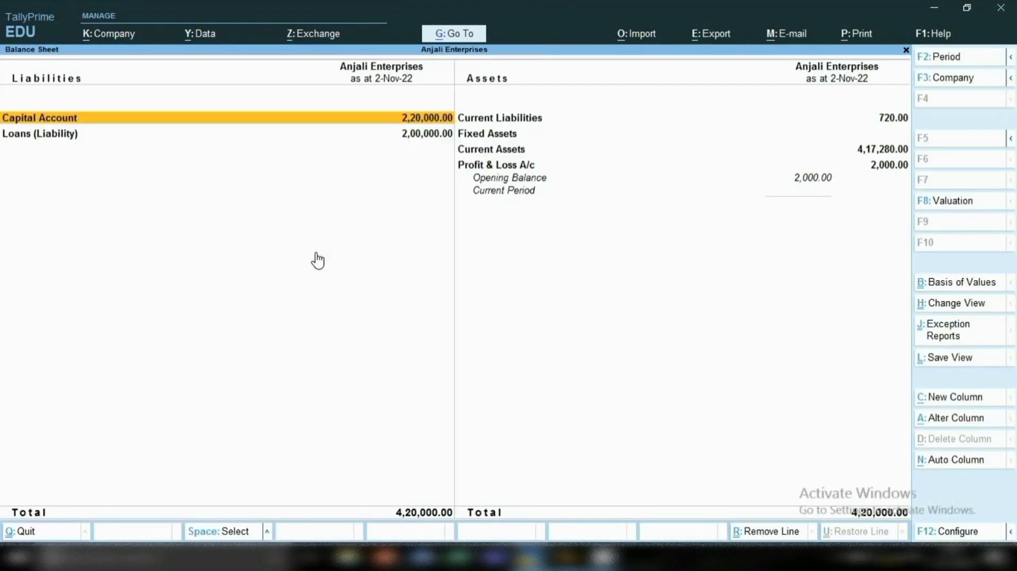
key(Right)
key(Down)
key(Down)
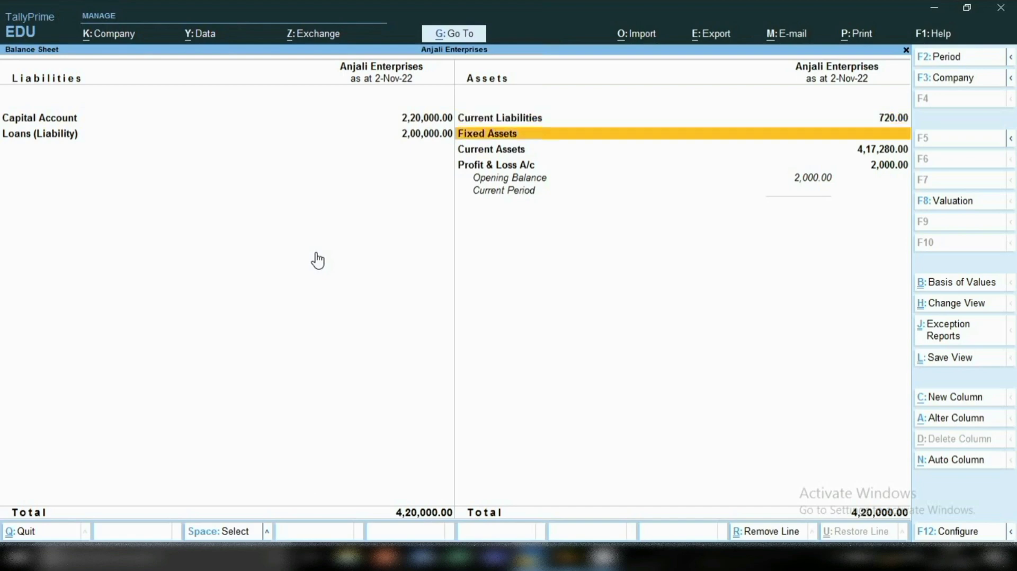
key(Return)
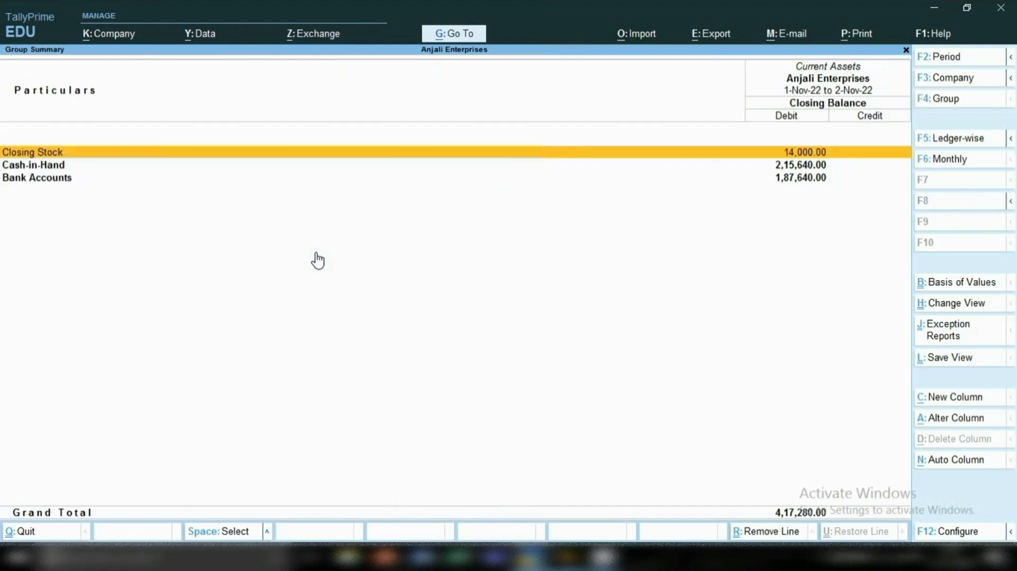
key(Down)
key(Down)
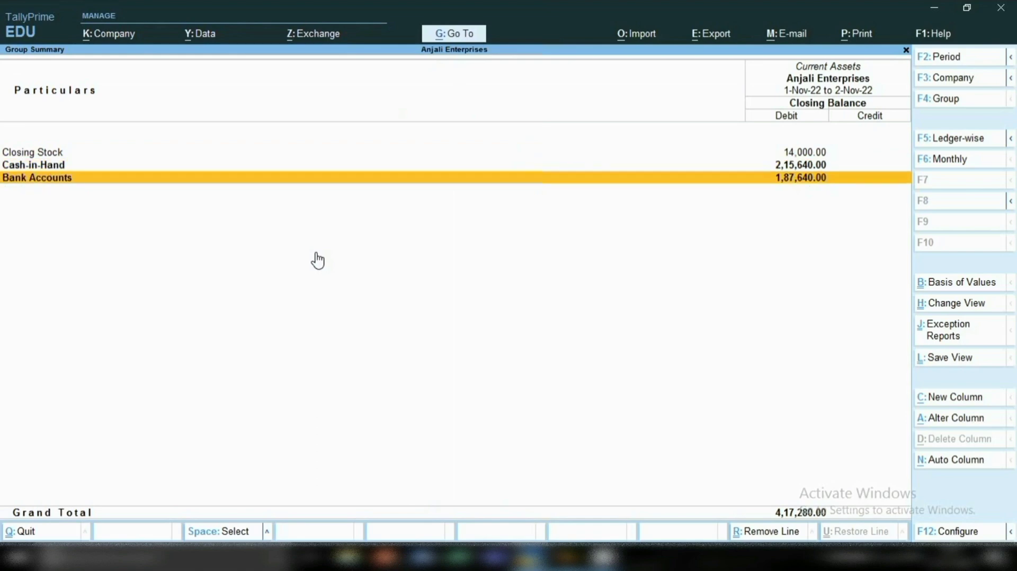
key(Return)
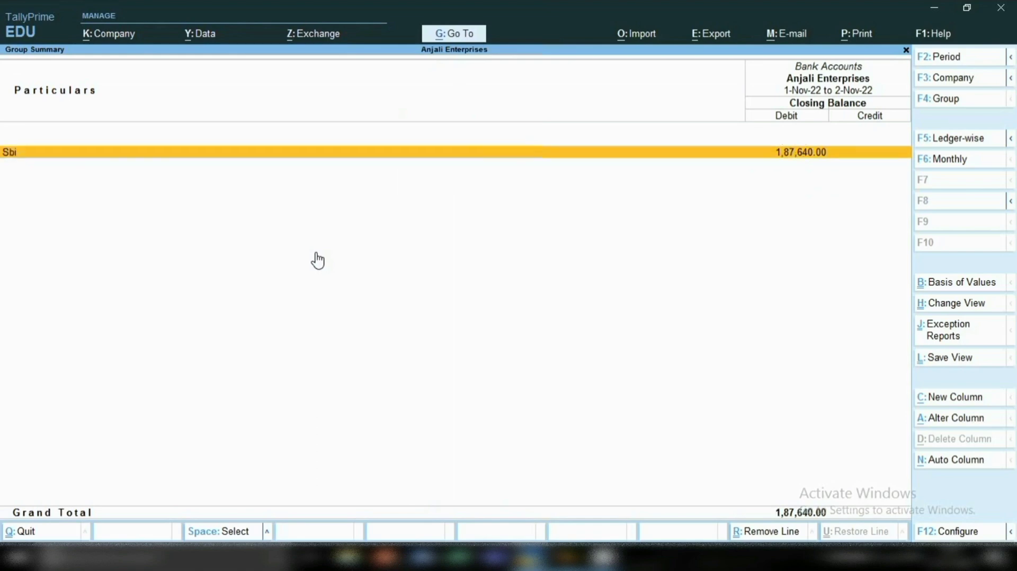
key(Return)
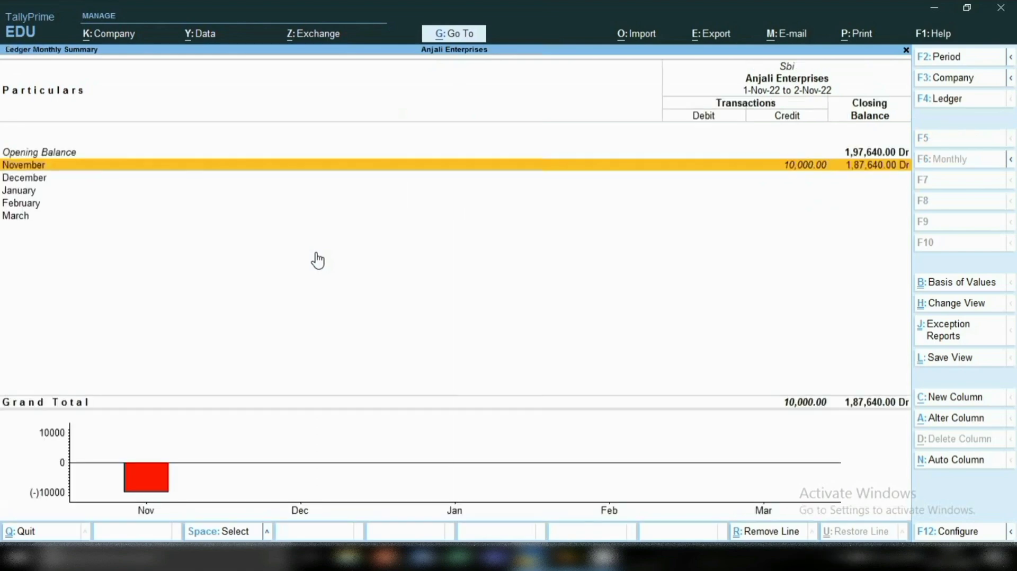
key(Return)
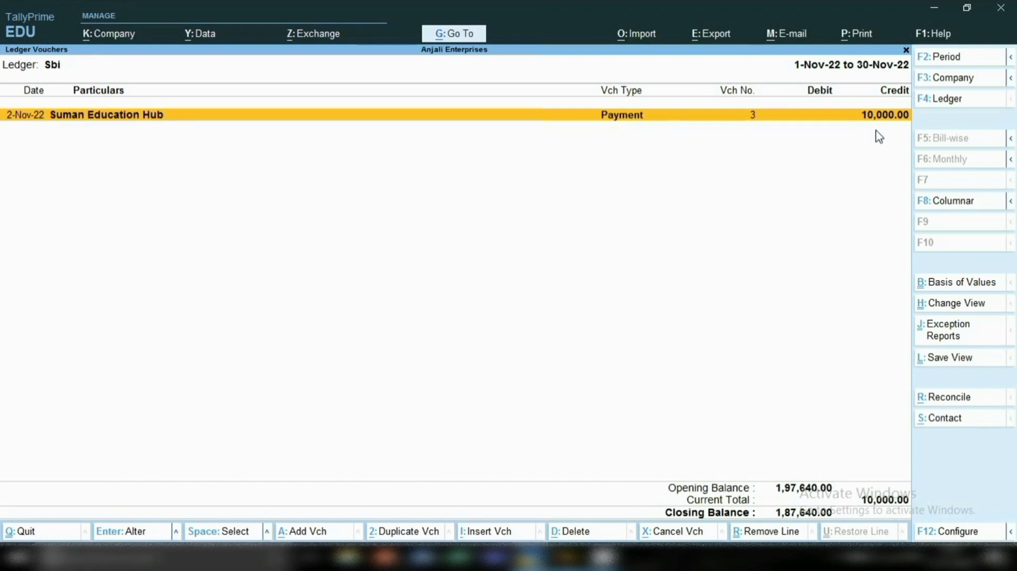
key(Escape)
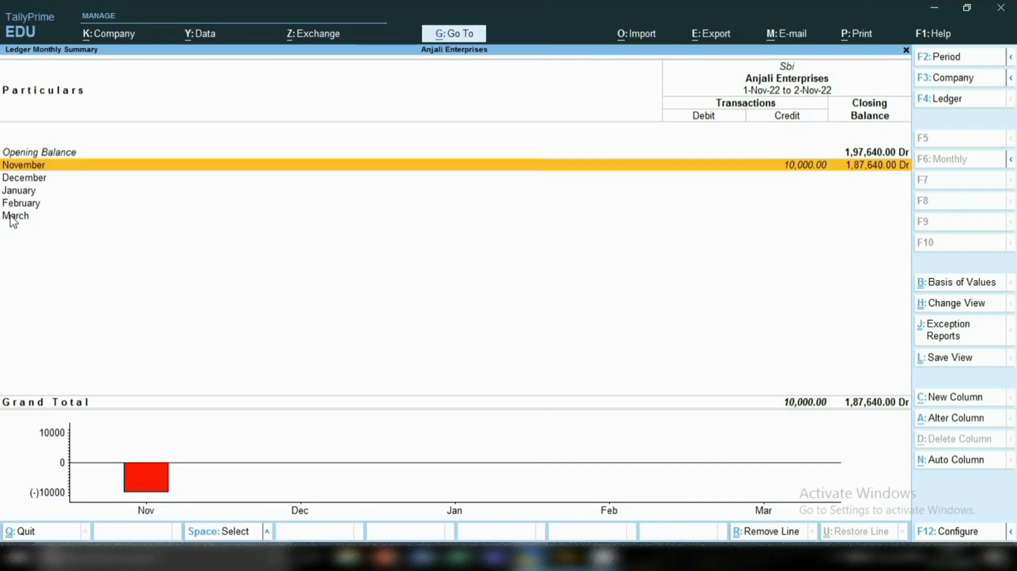
Bring up the list of reports, look into the Group Reports category, and go back to the full list.
click(453, 37)
key(Down)
key(Down)
key(Down)
key(Down)
key(Down)
key(Down)
key(Down)
key(Down)
key(Down)
key(Down)
key(Down)
key(Down)
key(Down)
key(Down)
key(Down)
key(Down)
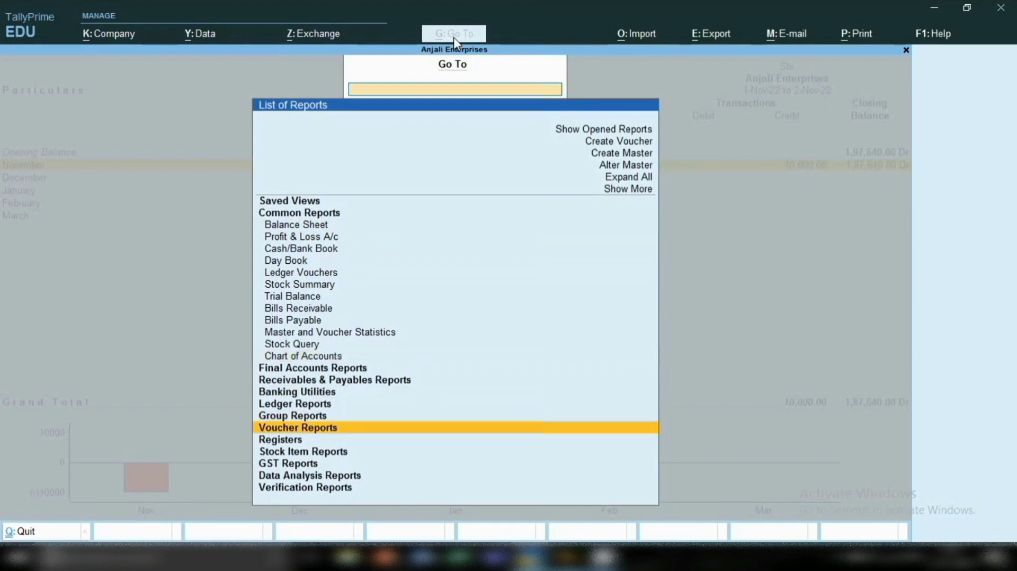
key(Up)
key(Return)
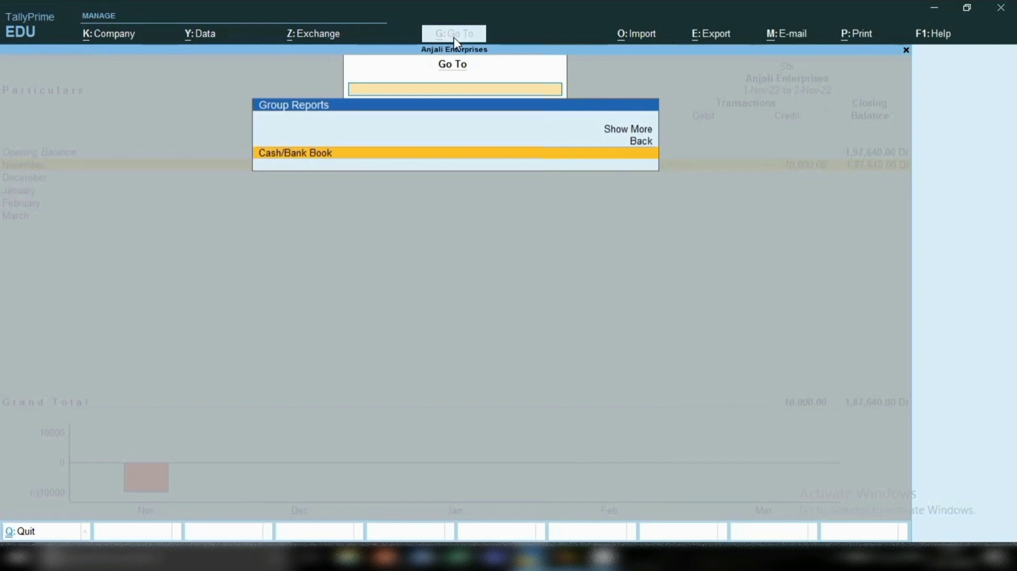
key(Escape)
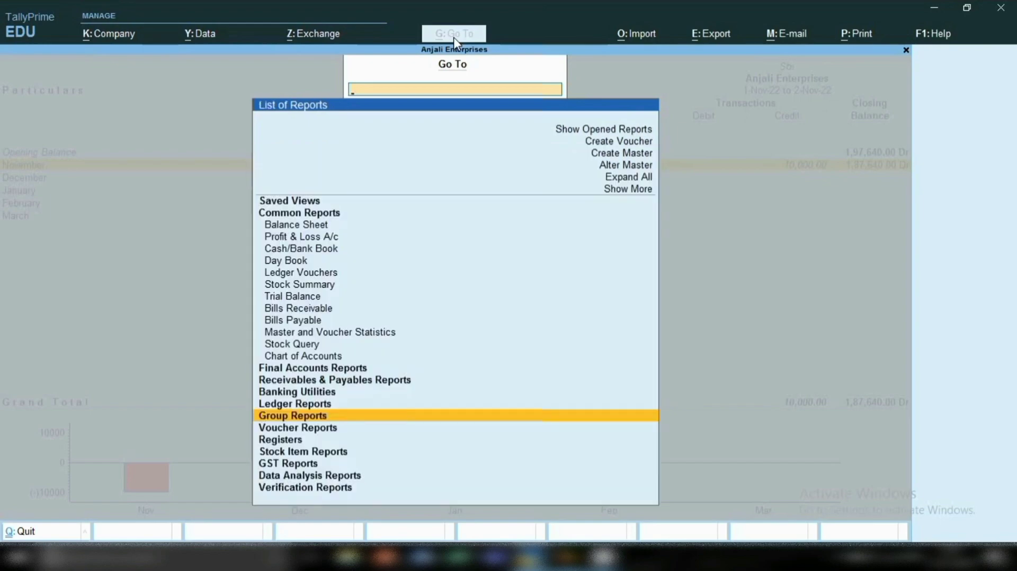
Open Ledger Vouchers from the Ledger Reports category for Suman Education Hub to review its purchases and payments.
key(Up)
key(Up)
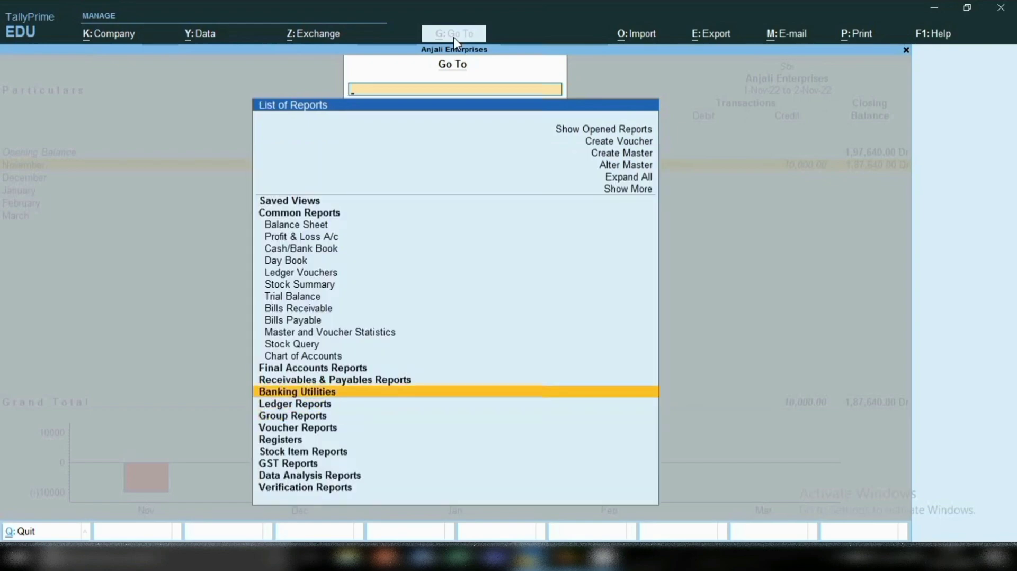
key(Down)
key(Return)
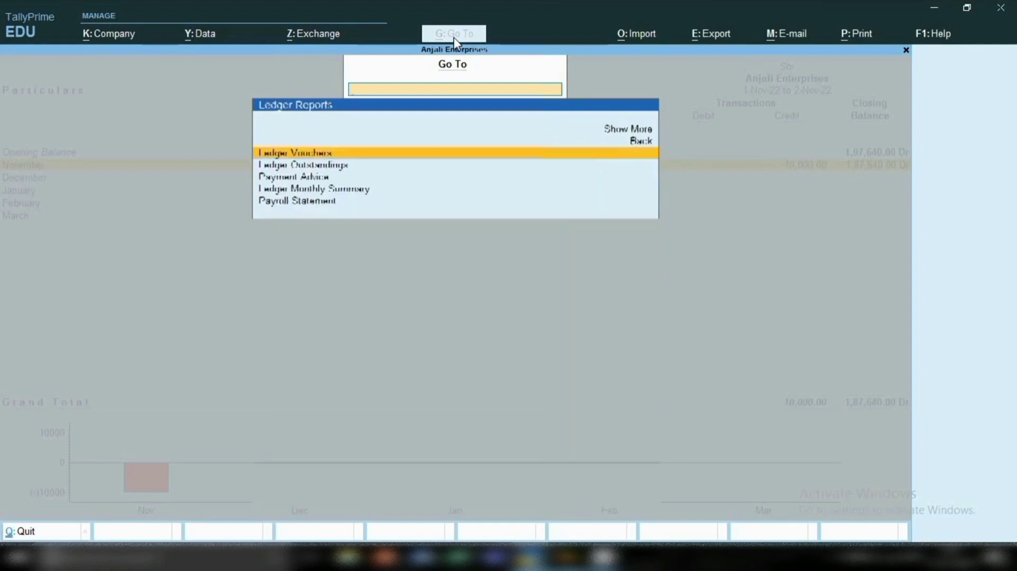
key(Return)
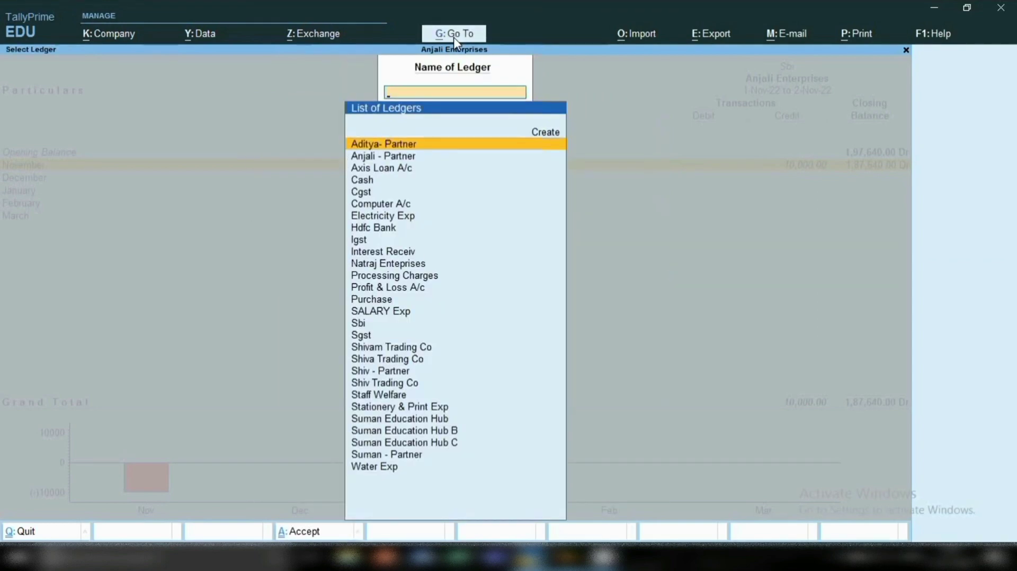
text(Su)
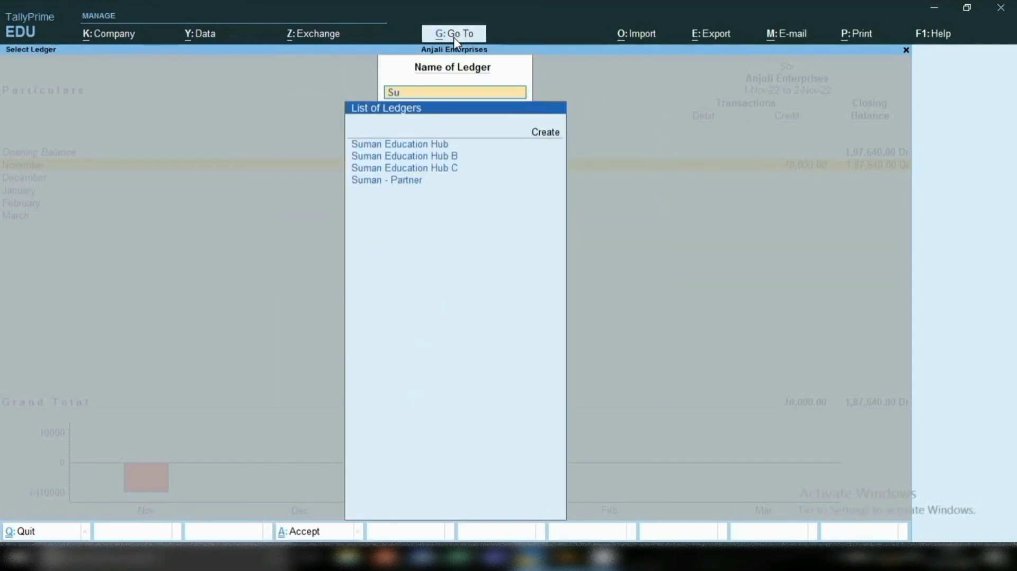
key(Down)
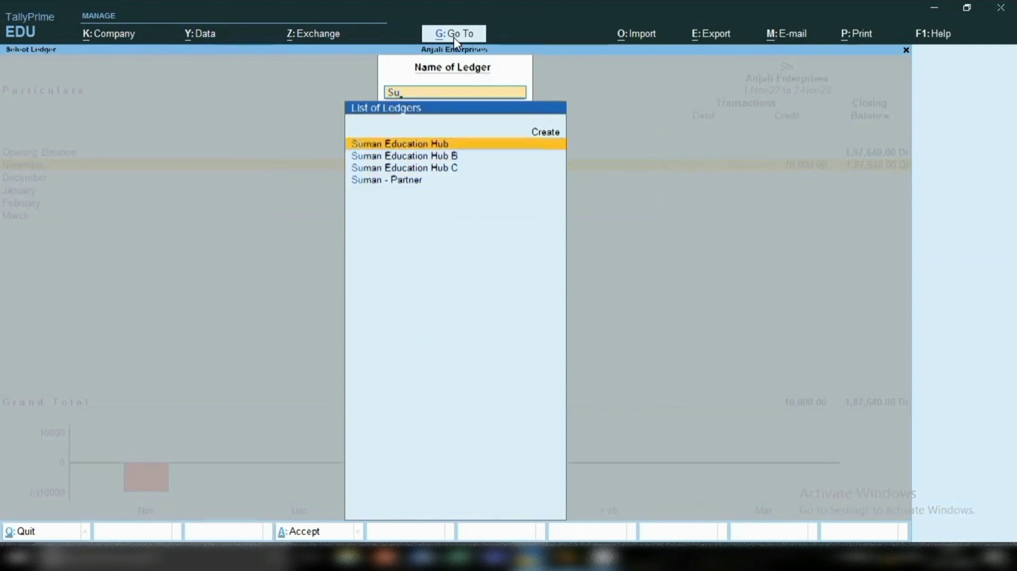
key(Return)
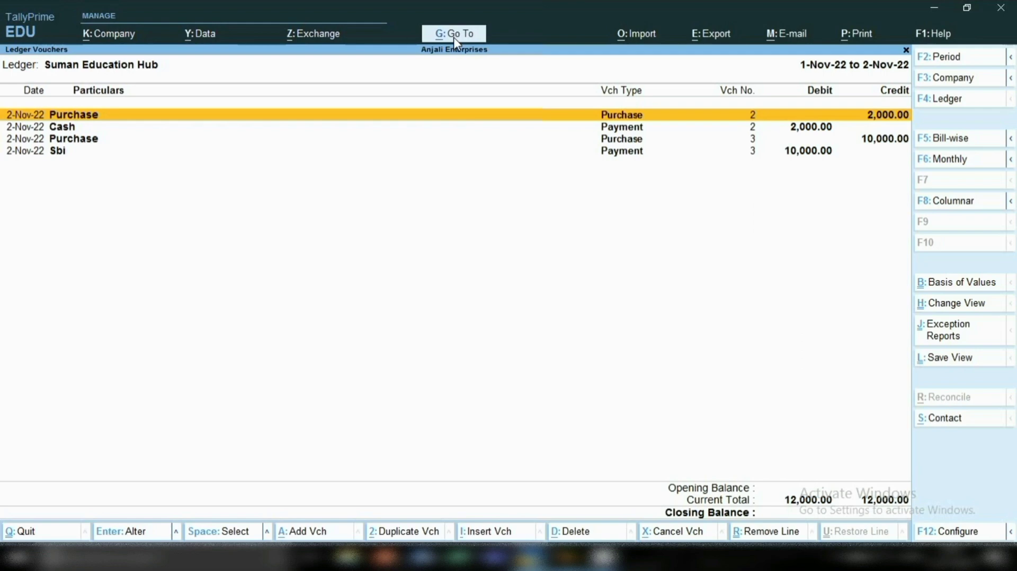
Leave the ledger report and start a new sales voucher, keeping its date at 2-Nov-22.
key(Escape)
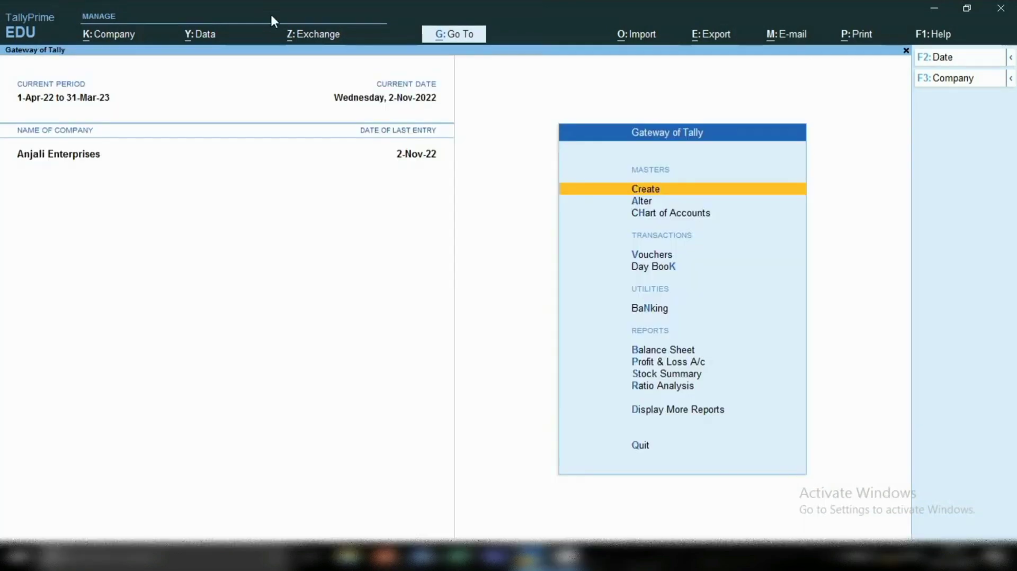
key(v)
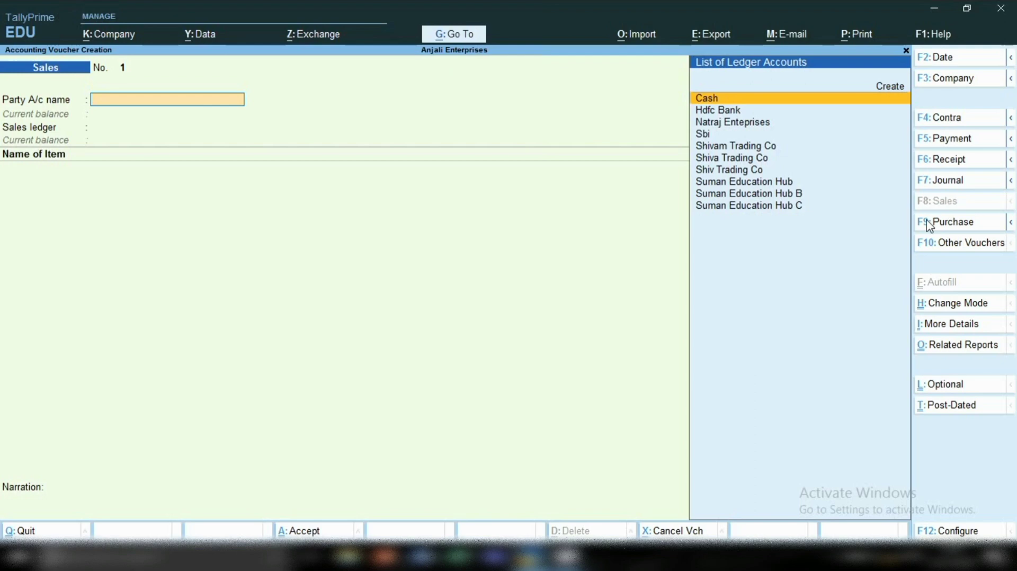
key(F2)
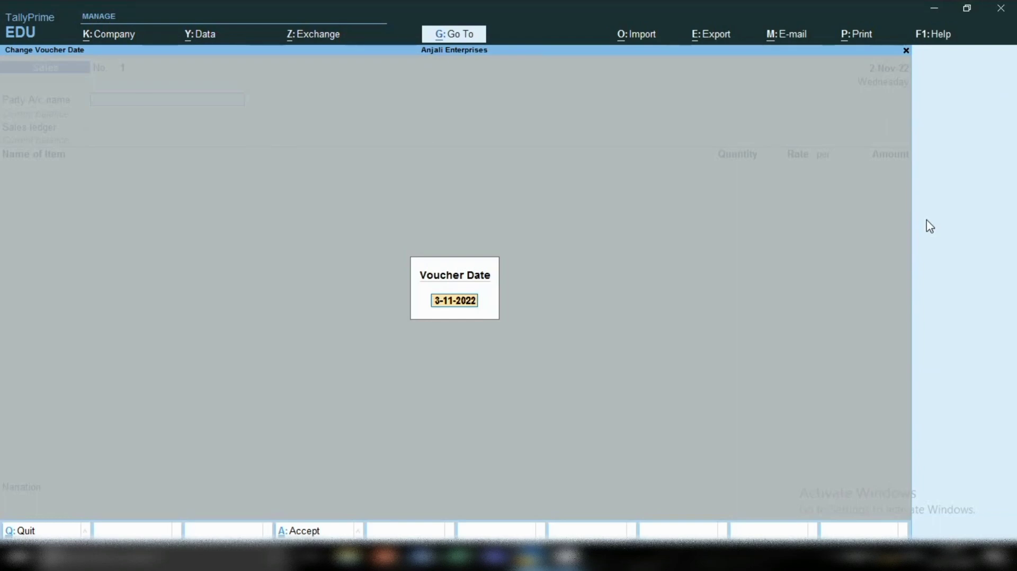
key(BackSpace)
key(Return)
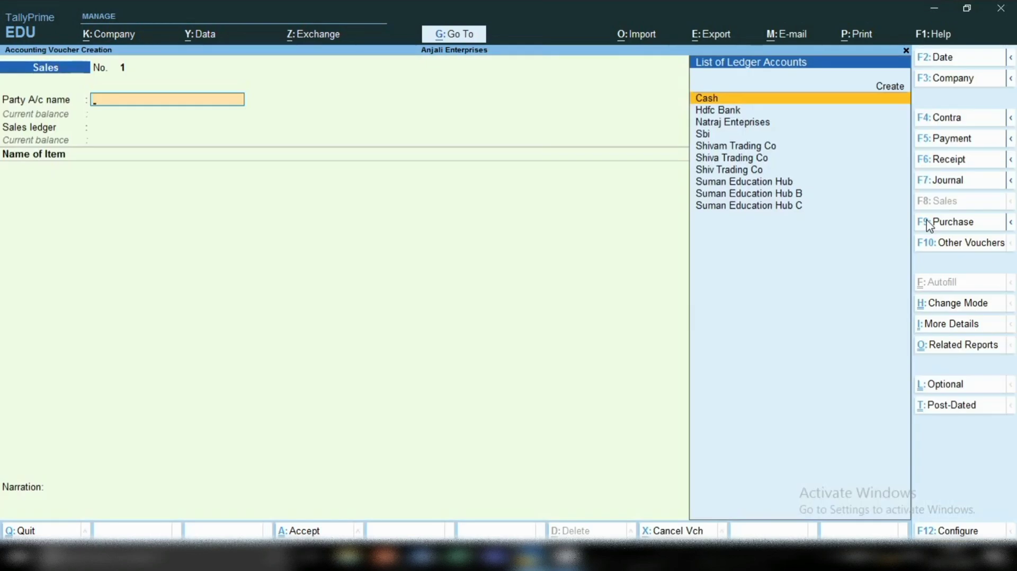
Select Cash as the sales voucher's party account and leave all its dispatch details blank.
key(Return)
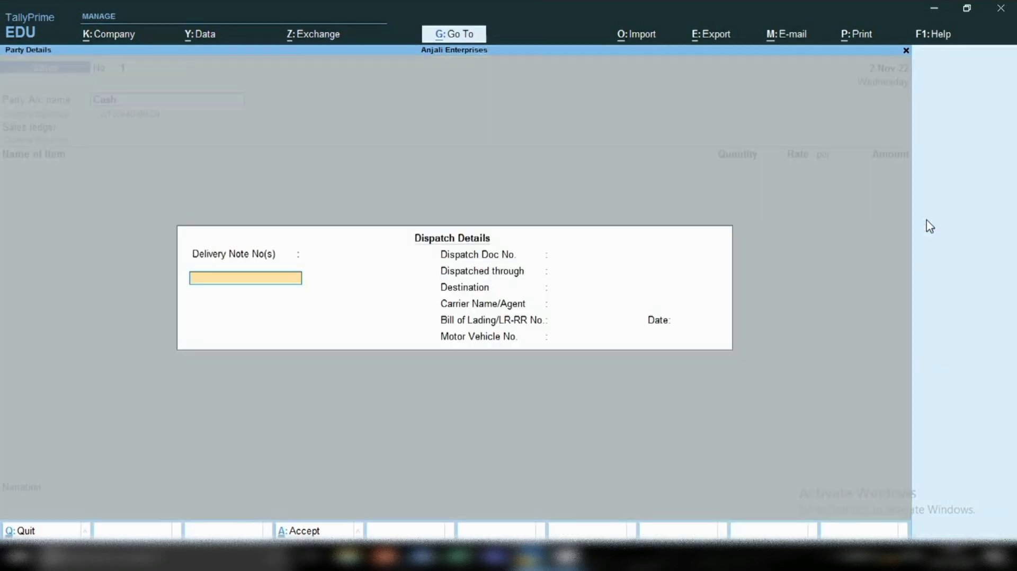
key(Return)
key(Return)
key(Return)
key(Return)
key(Return)
key(Return)
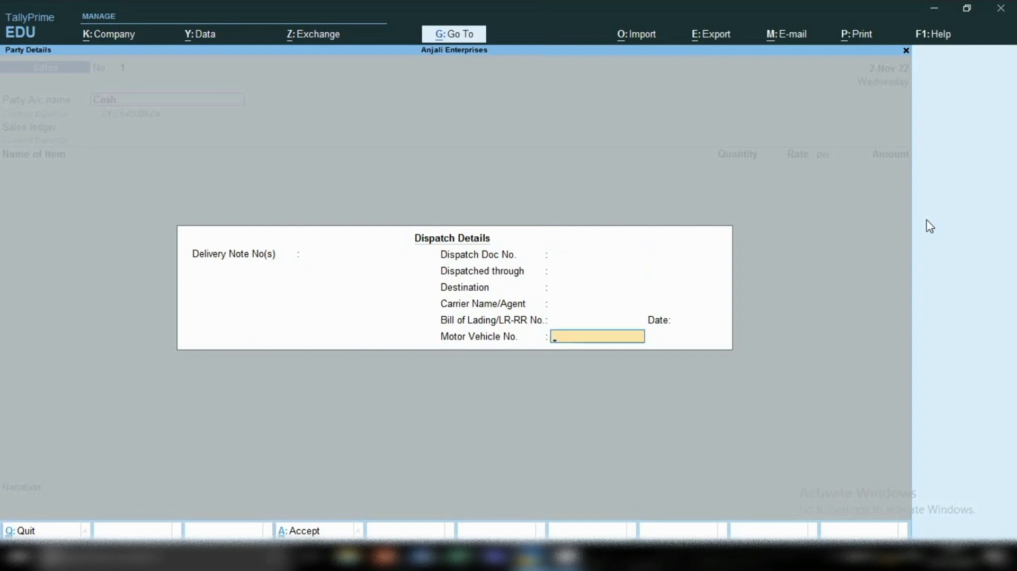
key(Return)
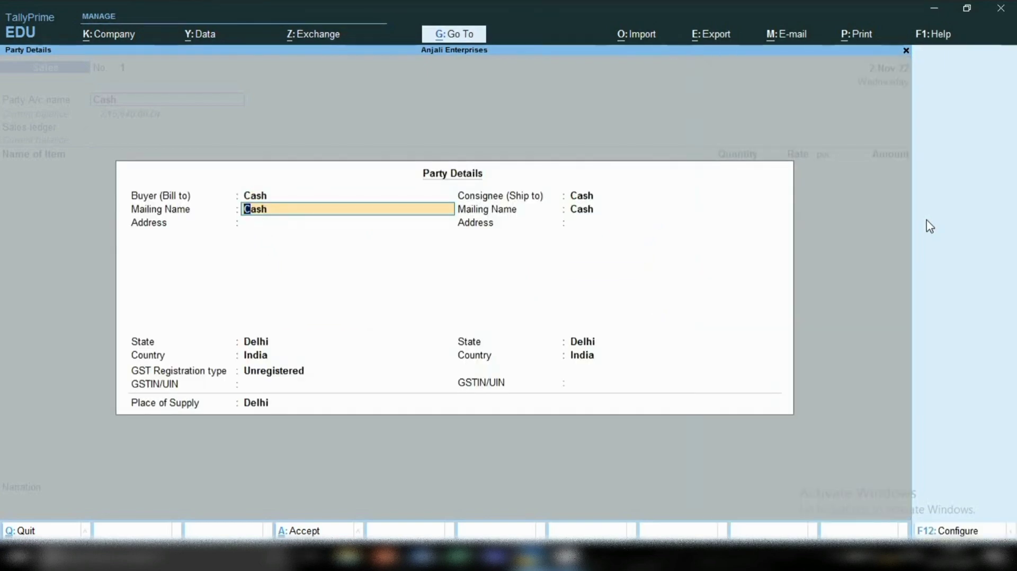
Replace Cash as the bill-to buyer with a new party carrying the customer's full name, keeping that mailing name.
key(Up)
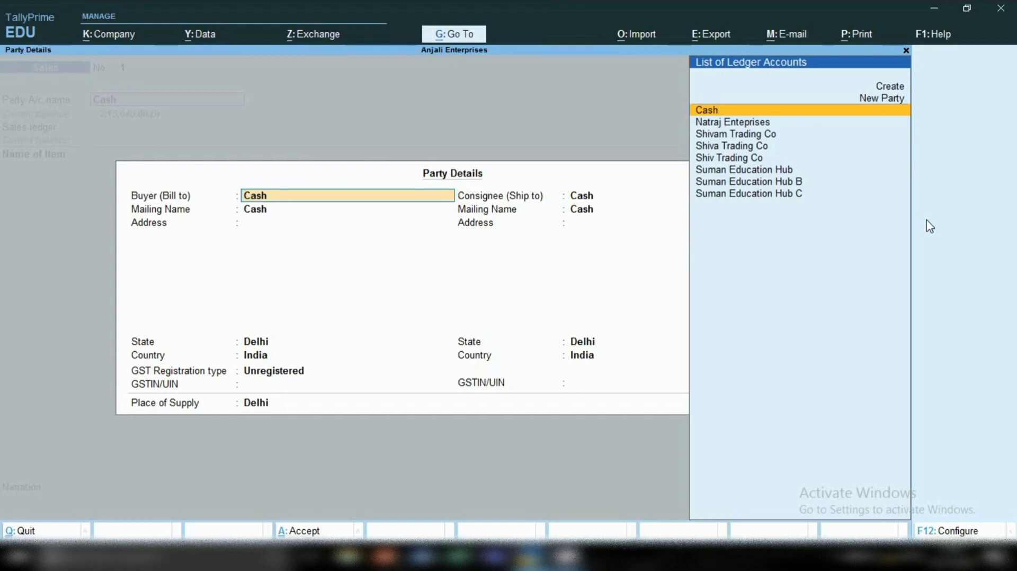
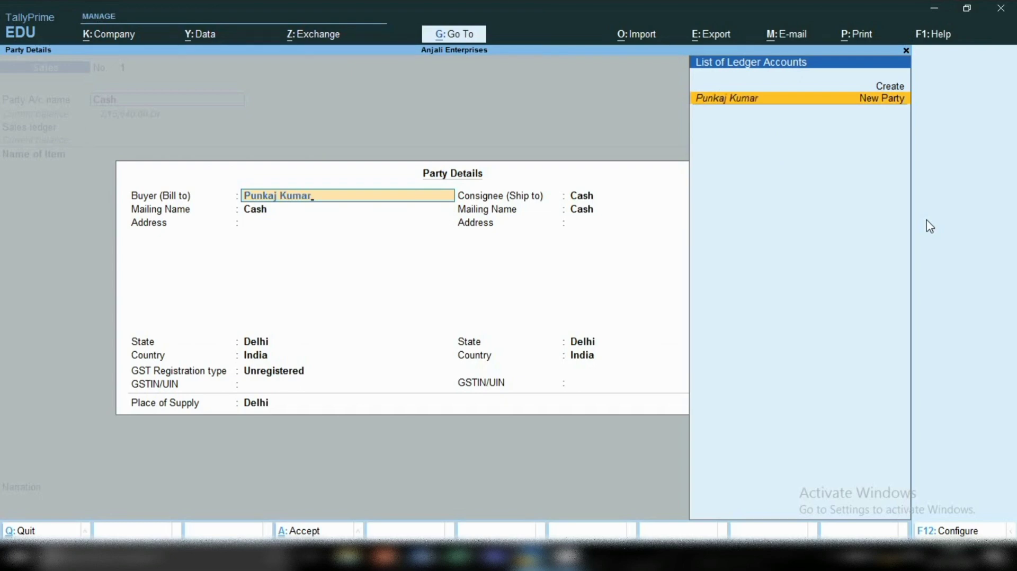
key(Return)
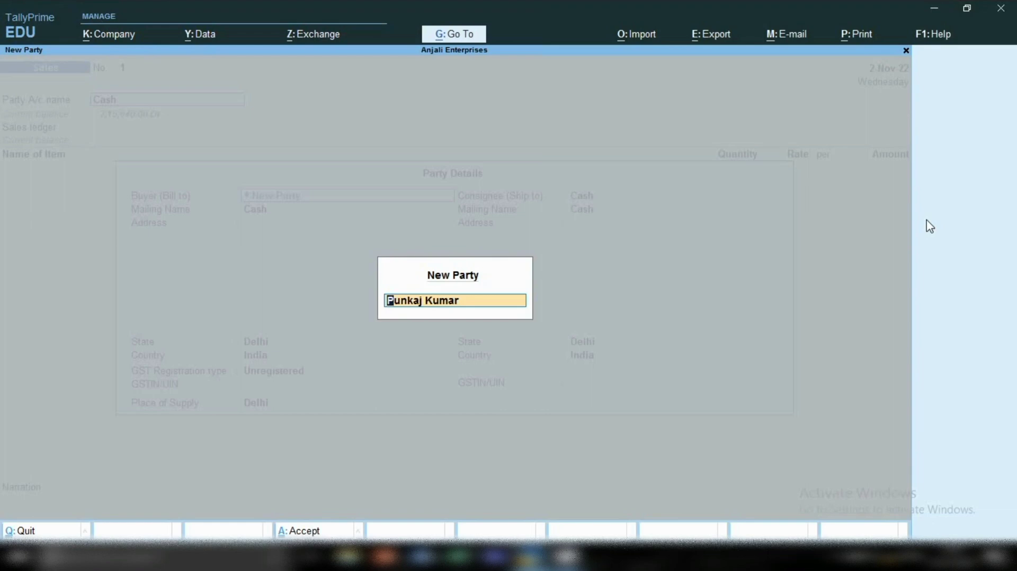
key(Return)
key(Return)
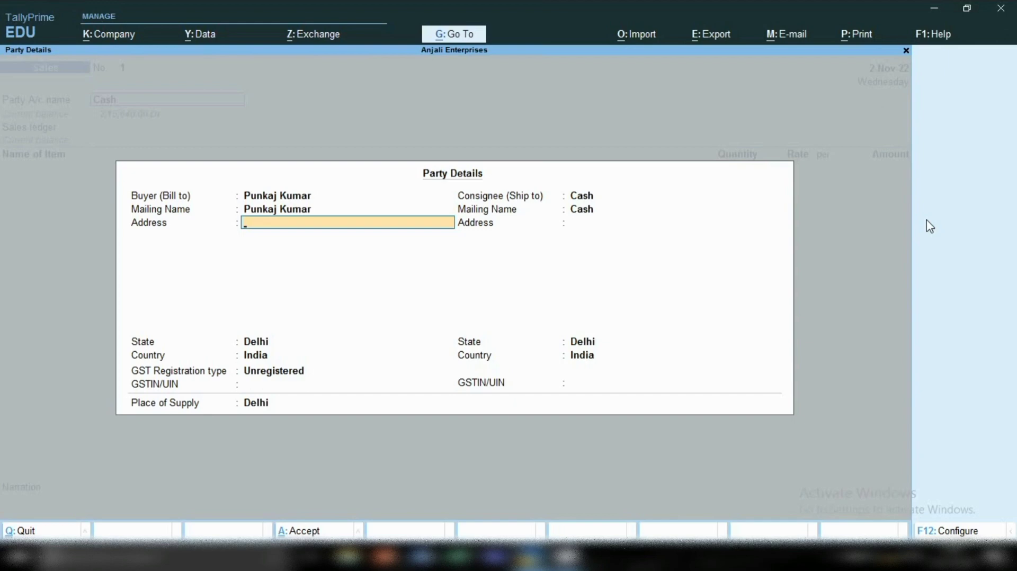
Fill in the buyer's contact number as the address, keep Delhi as the state, and set the GST registration type to Consumer.
text(0000000000)
key(Return)
key(Return)
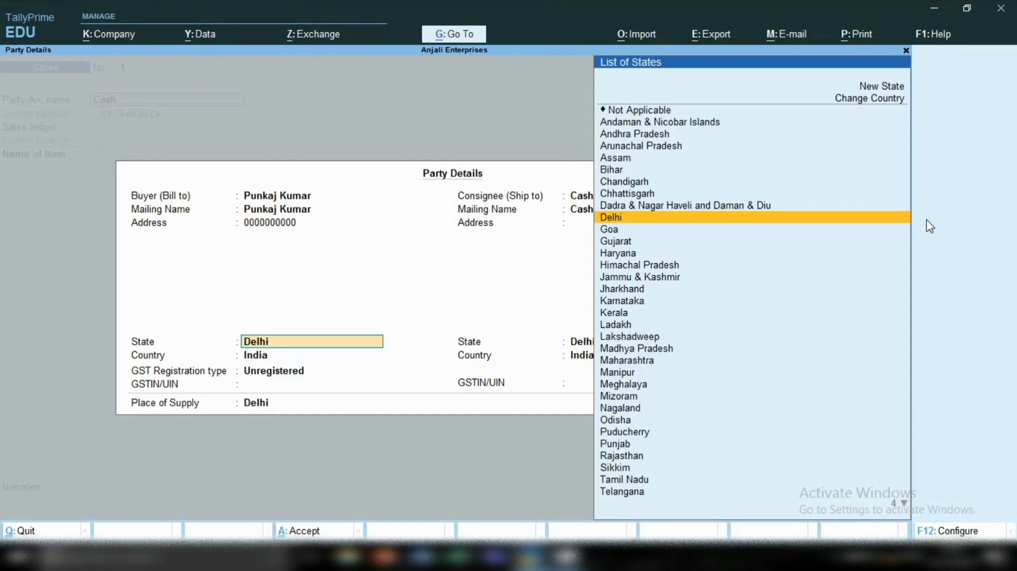
key(Return)
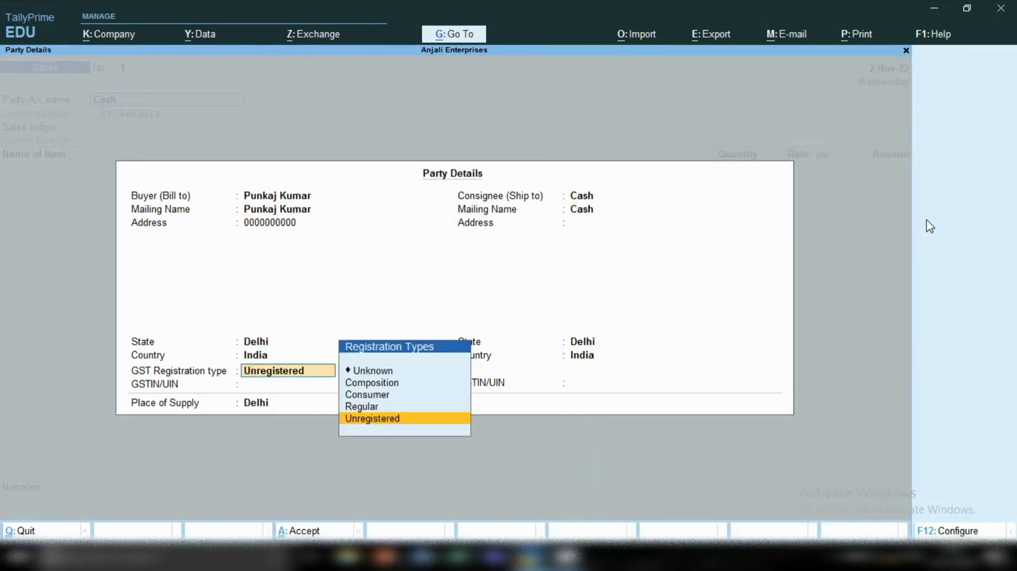
key(Up)
key(Up)
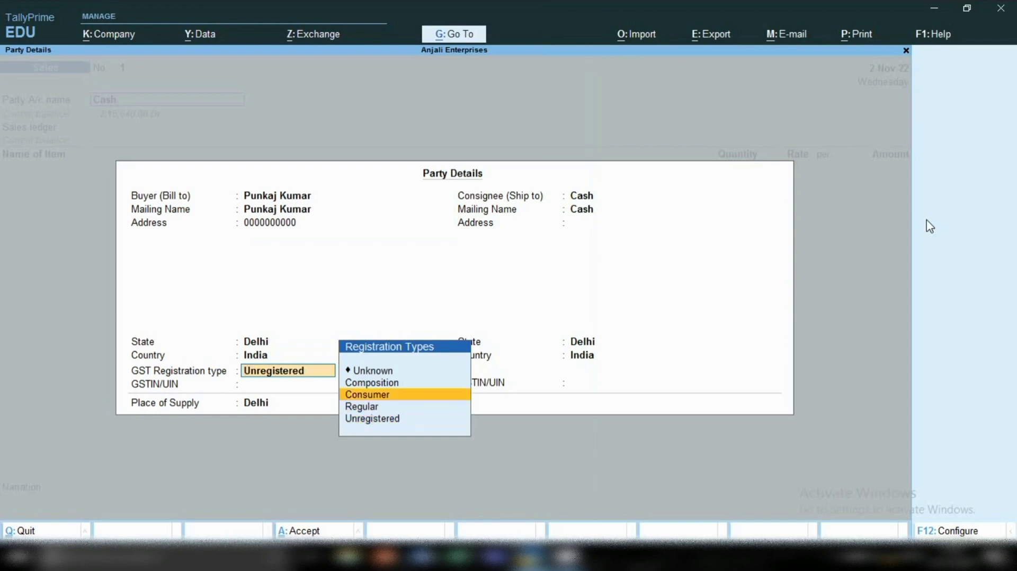
key(Return)
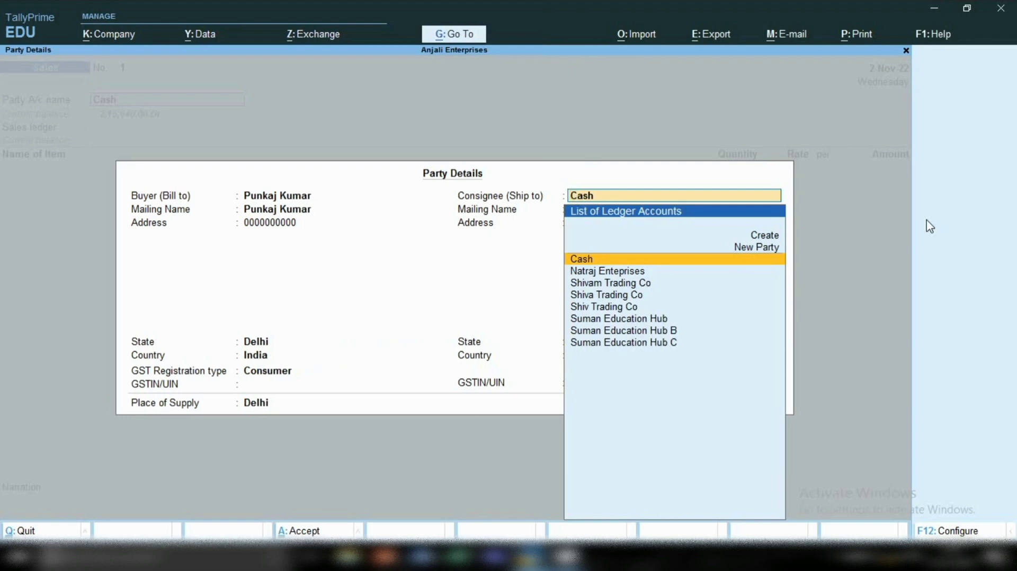
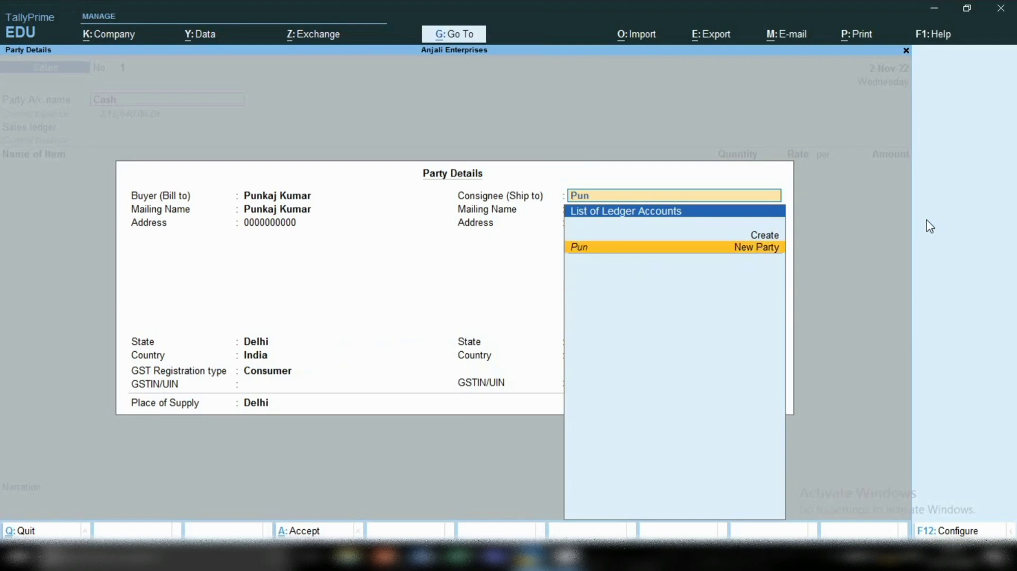
Enter the customer's full name as a new ship-to consignee, leave the address blank, and accept the party details with Delhi as place of supply.
key(Return)
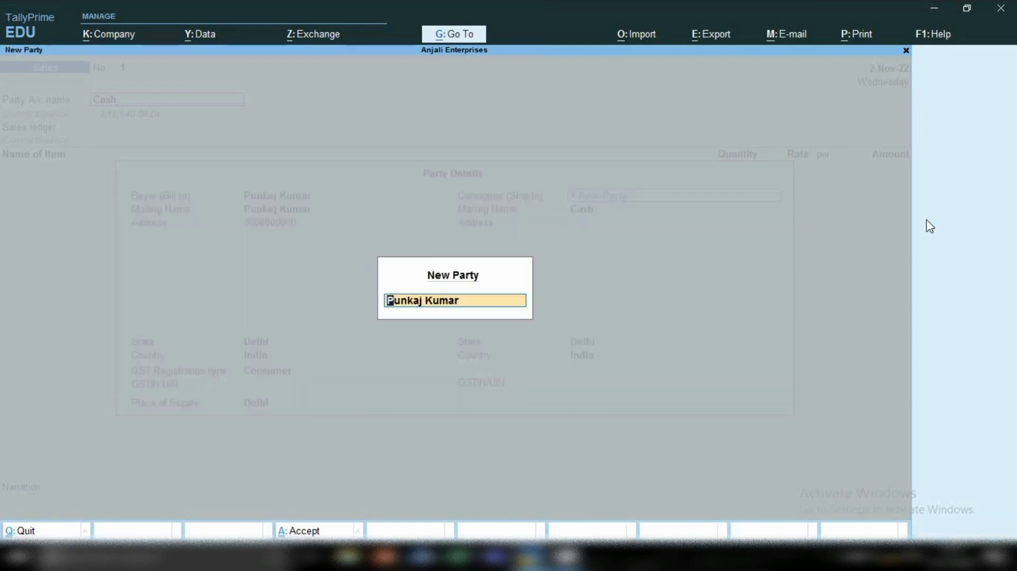
key(Return)
key(Return)
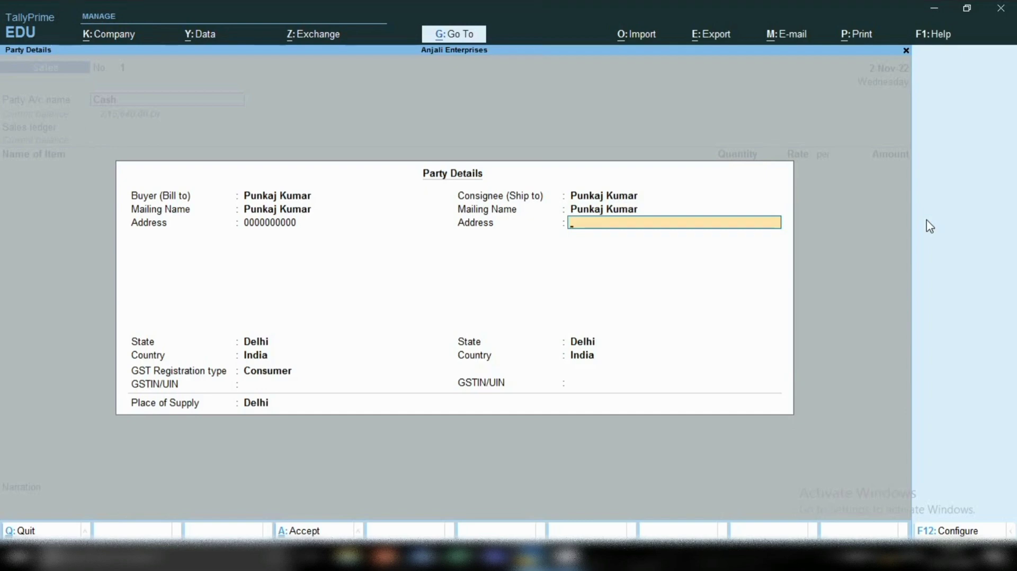
key(Return)
key(Return)
key(Return)
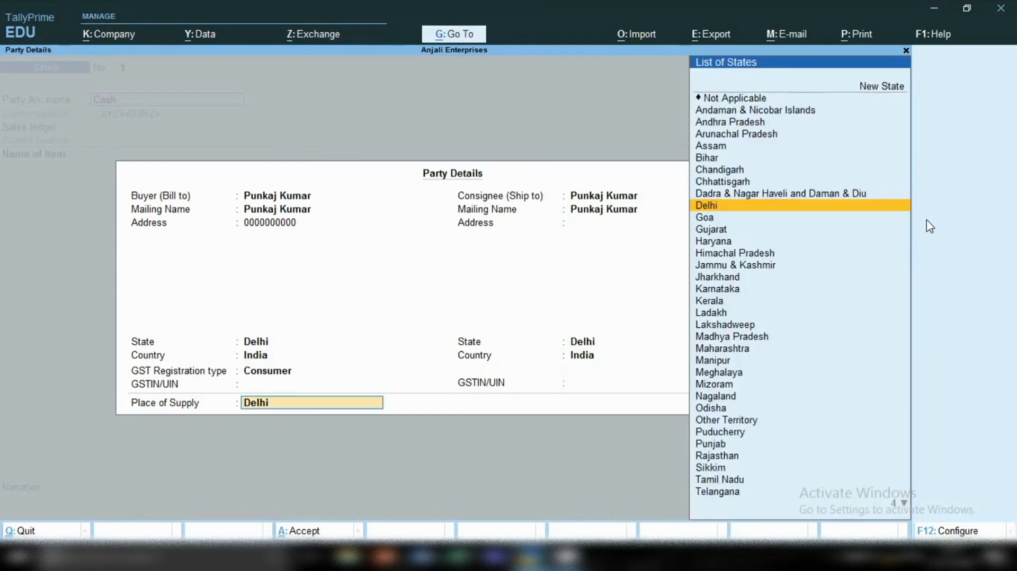
key(Return)
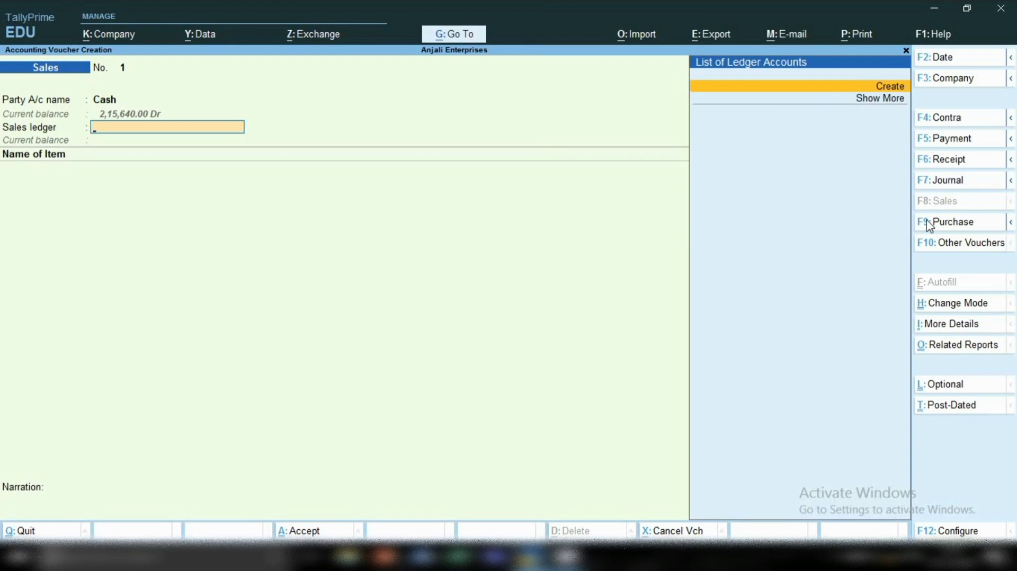
Create a new ledger named Sales under the Sales Accounts group from within the sales voucher.
key(alt+c)
text(S)
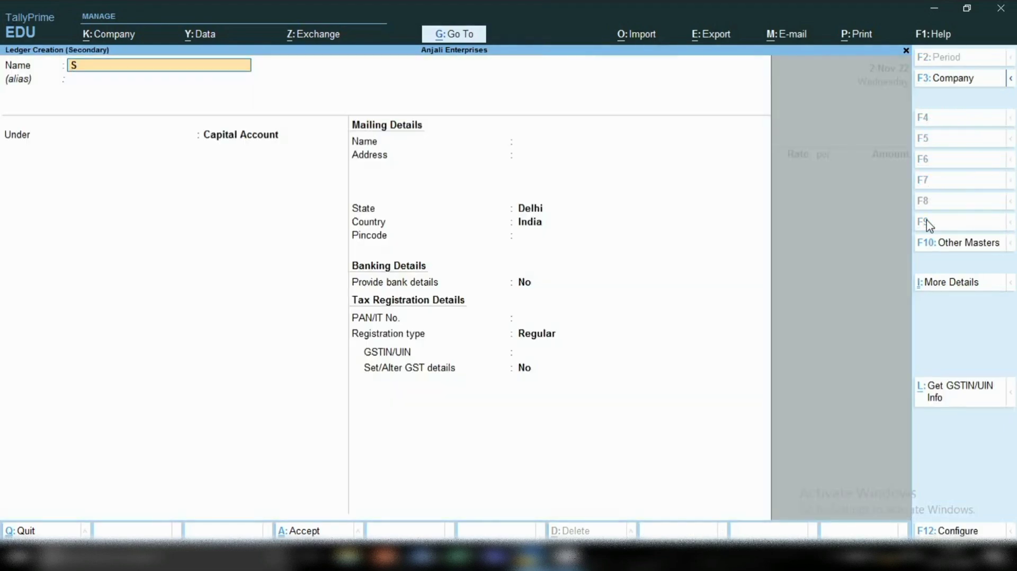
text(ales)
key(Return)
key(Return)
text(S)
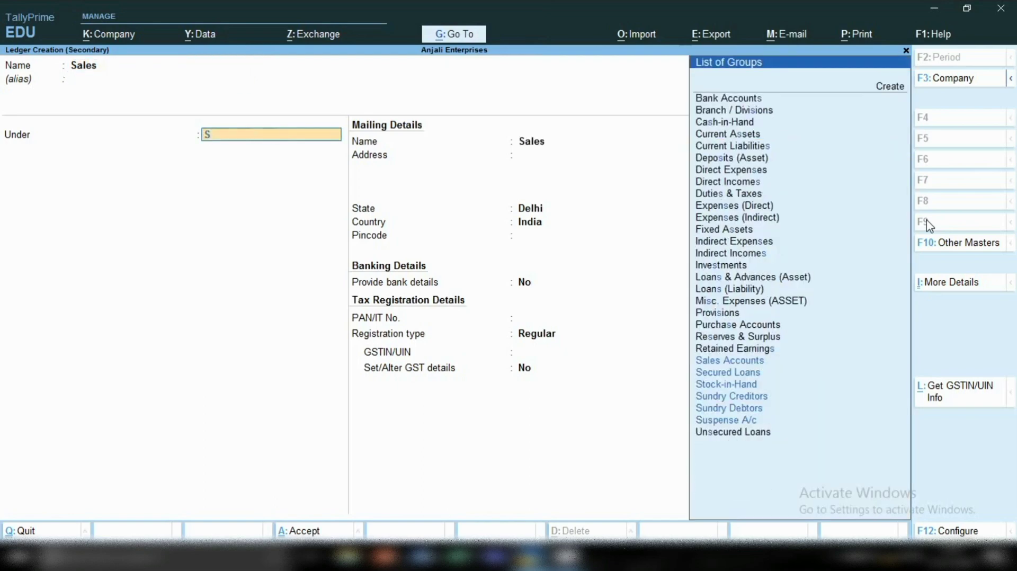
text(al)
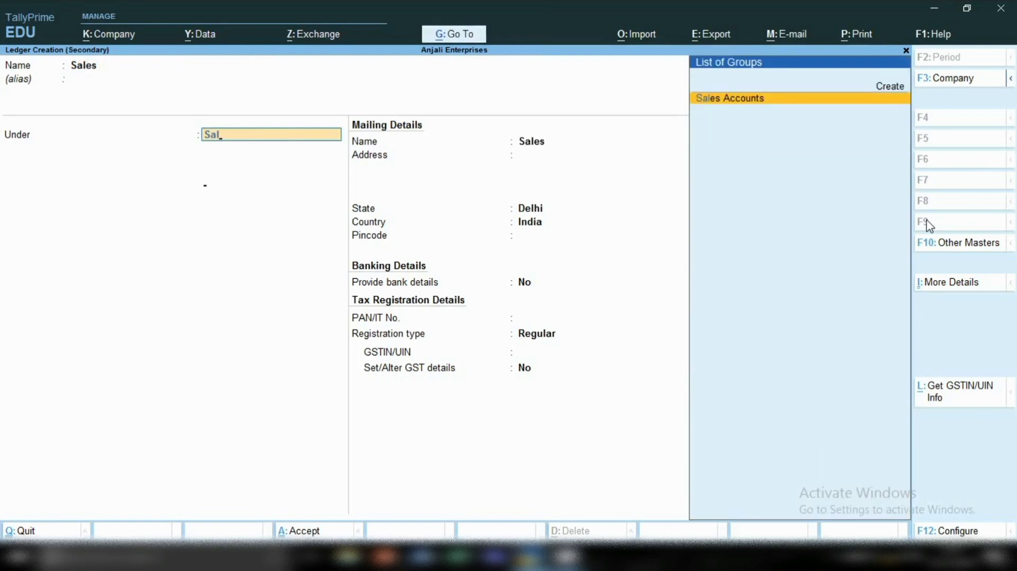
key(Return)
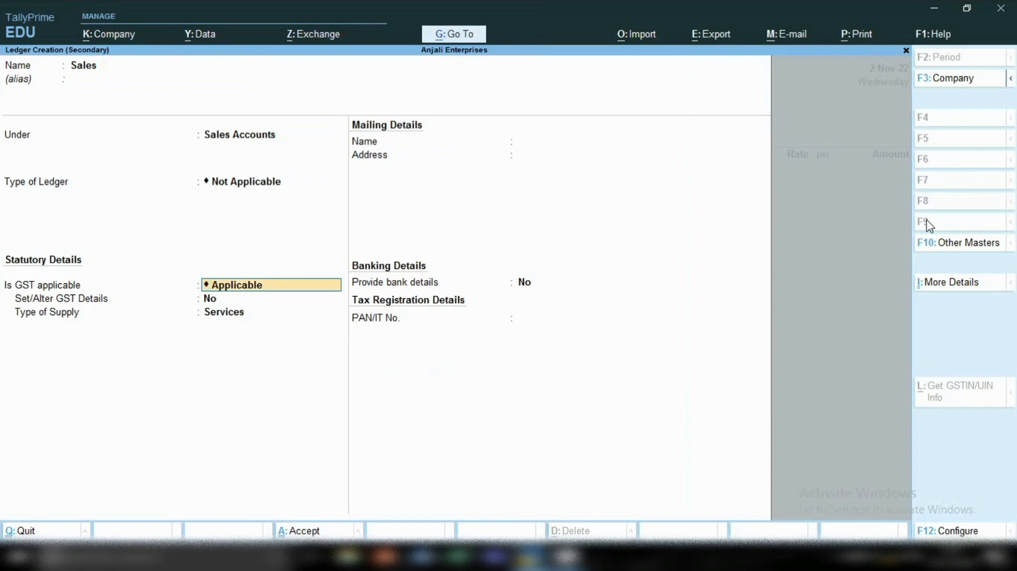
Keep GST applicable for the Sales ledger, set its type of supply to Goods, and save it without bank details.
key(Return)
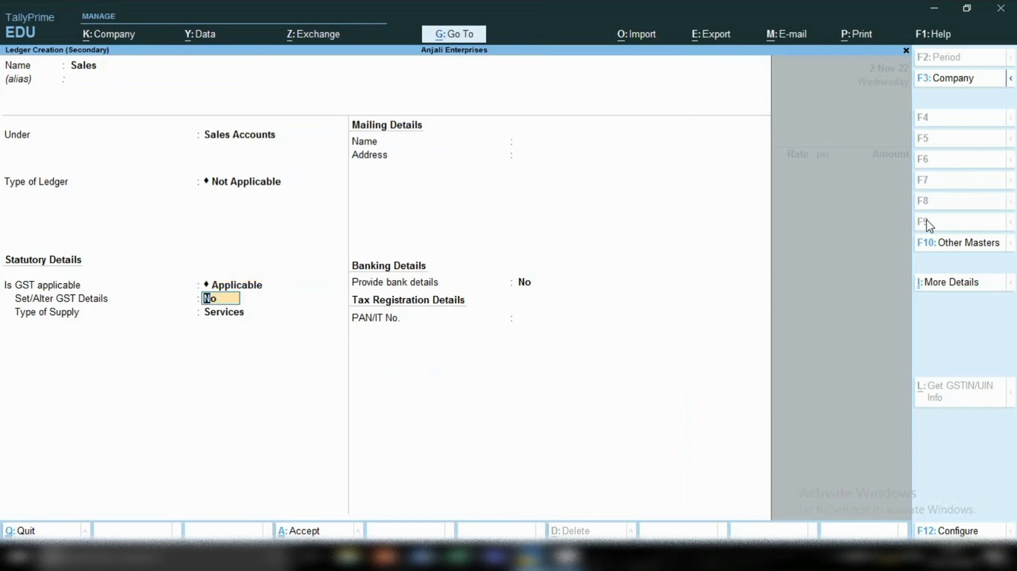
key(Return)
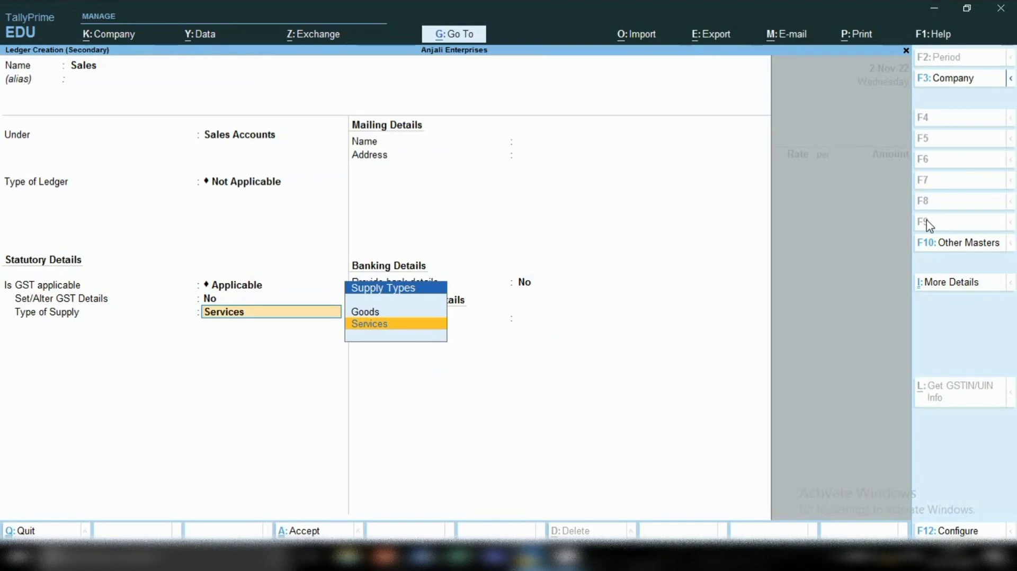
key(Up)
key(Return)
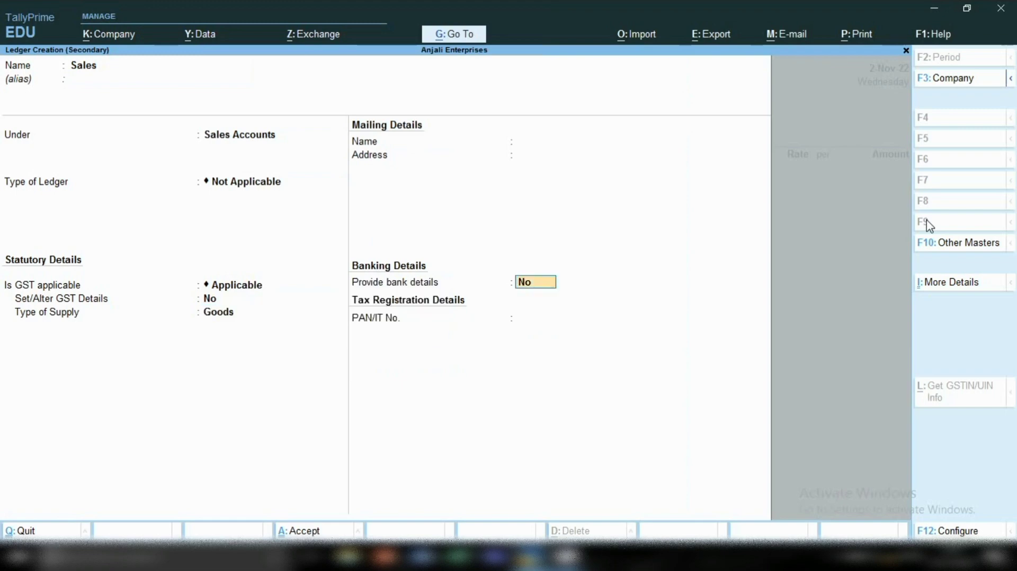
key(Return)
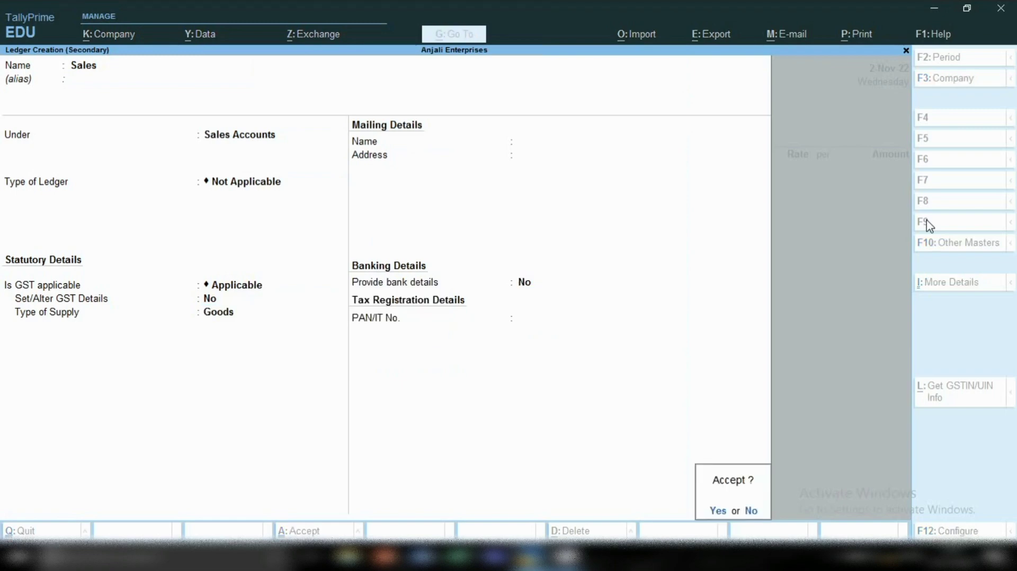
key(Return)
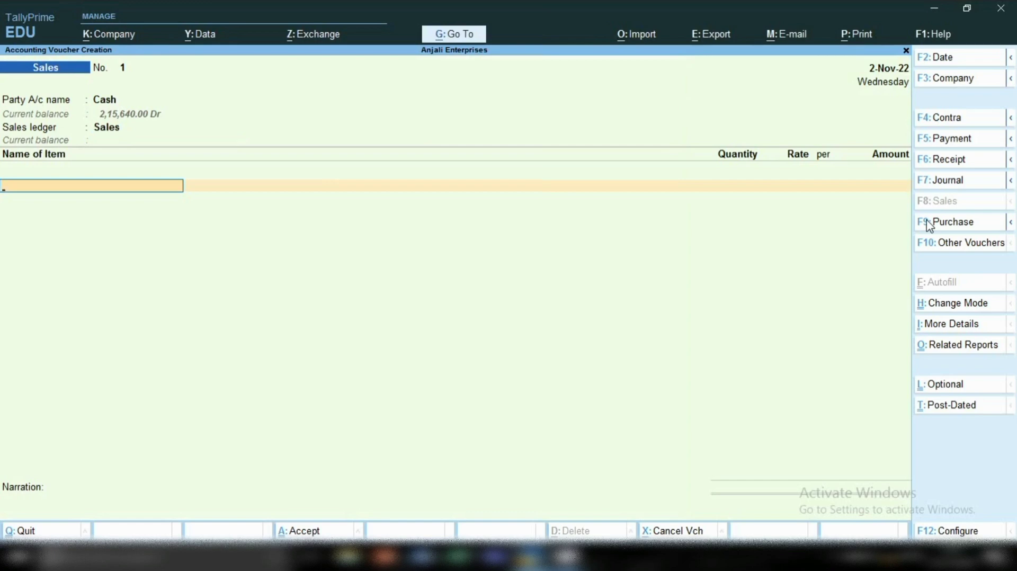
Add the Machine stock item to the sales voucher with a quantity of 1 pcs at a rate of 1,000.
key(Return)
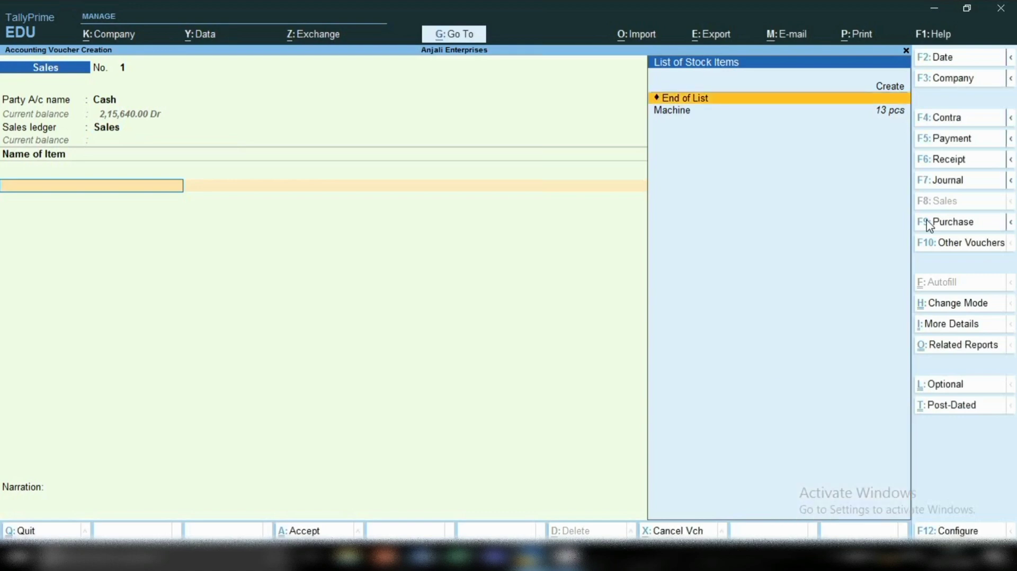
key(Down)
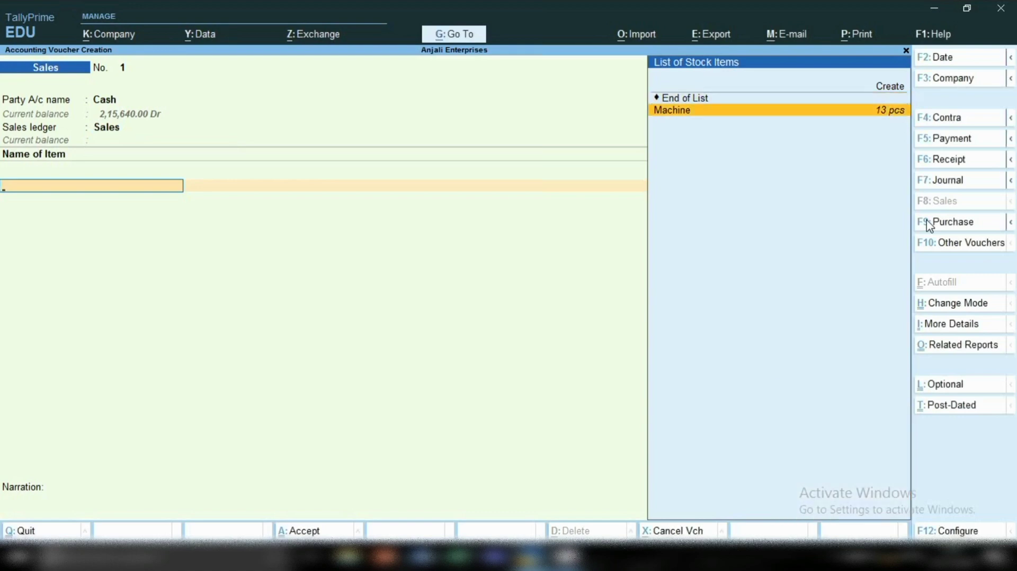
key(Return)
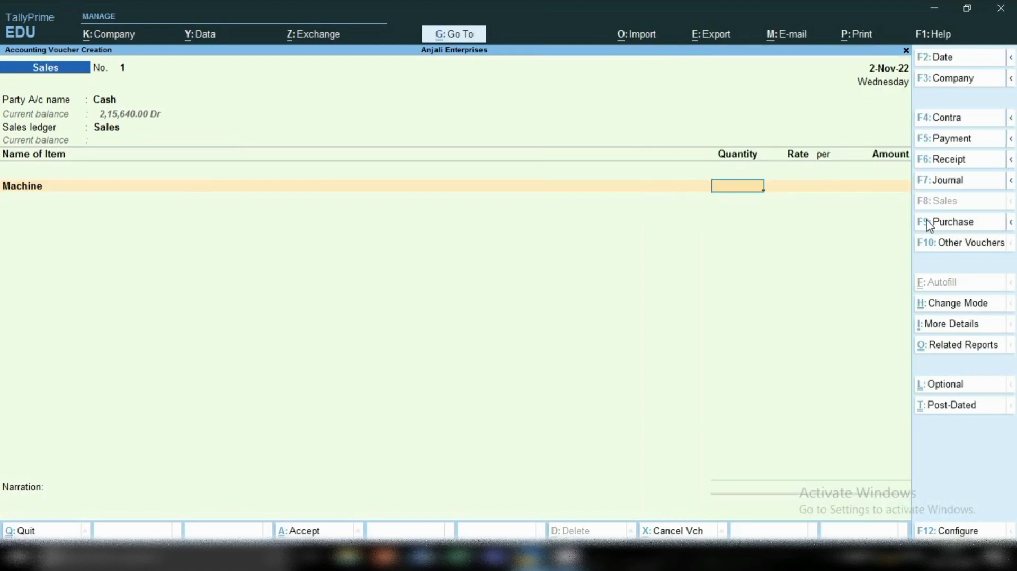
text(1)
key(Return)
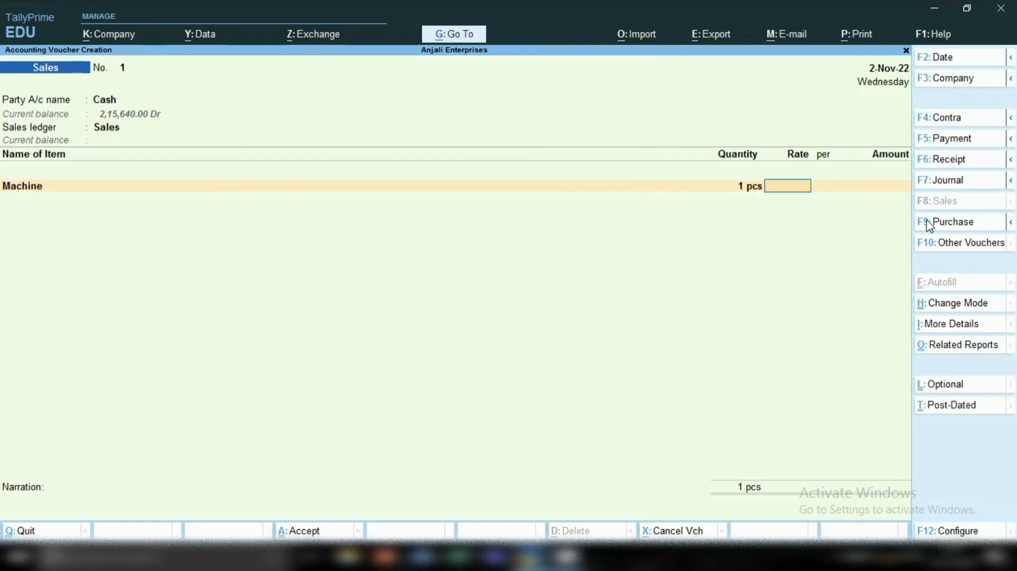
text(1000)
key(Return)
key(Return)
key(Return)
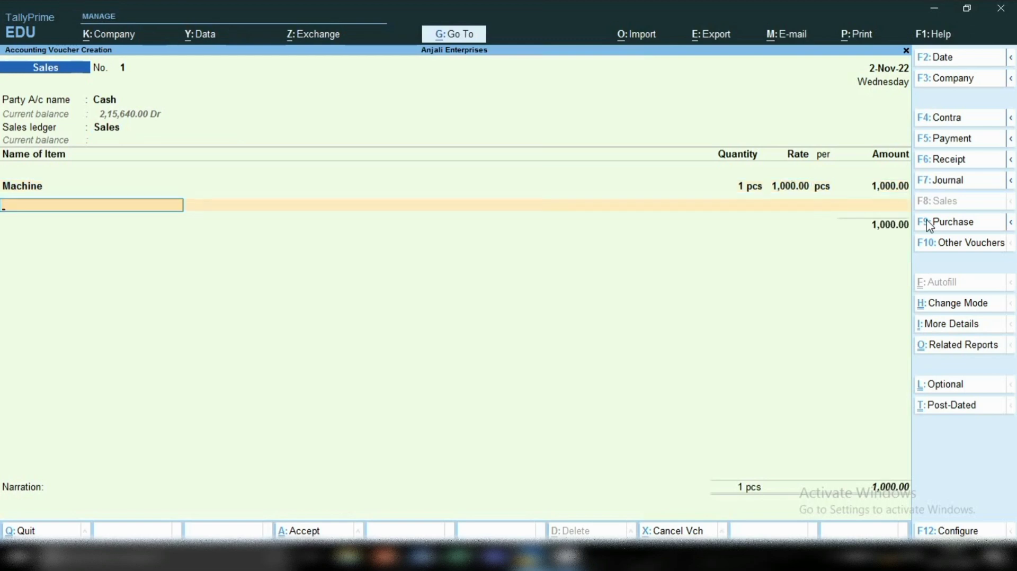
End the item list, save the cash sales voucher without a narration, and leave voucher entry.
key(Return)
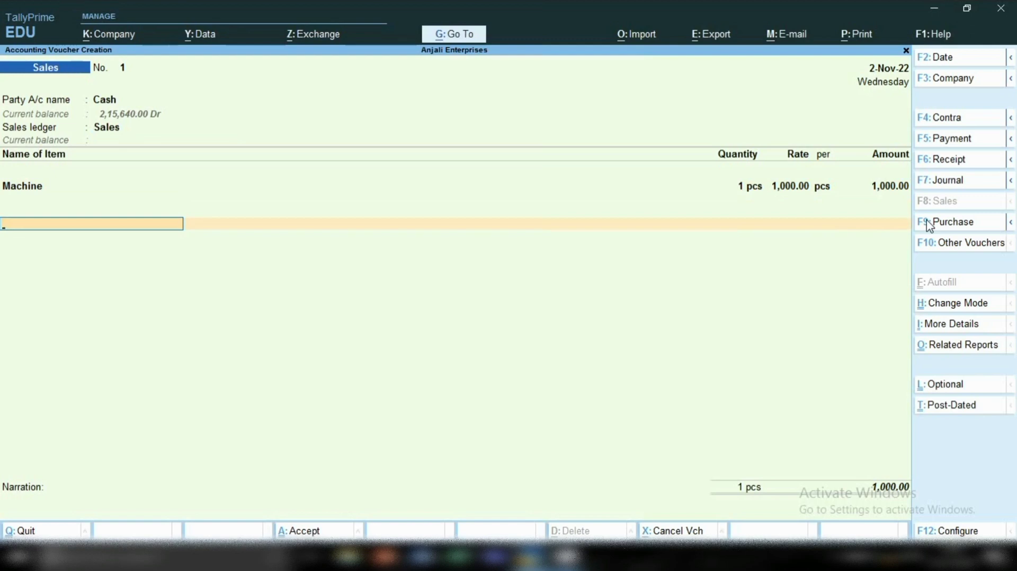
key(ctrl)
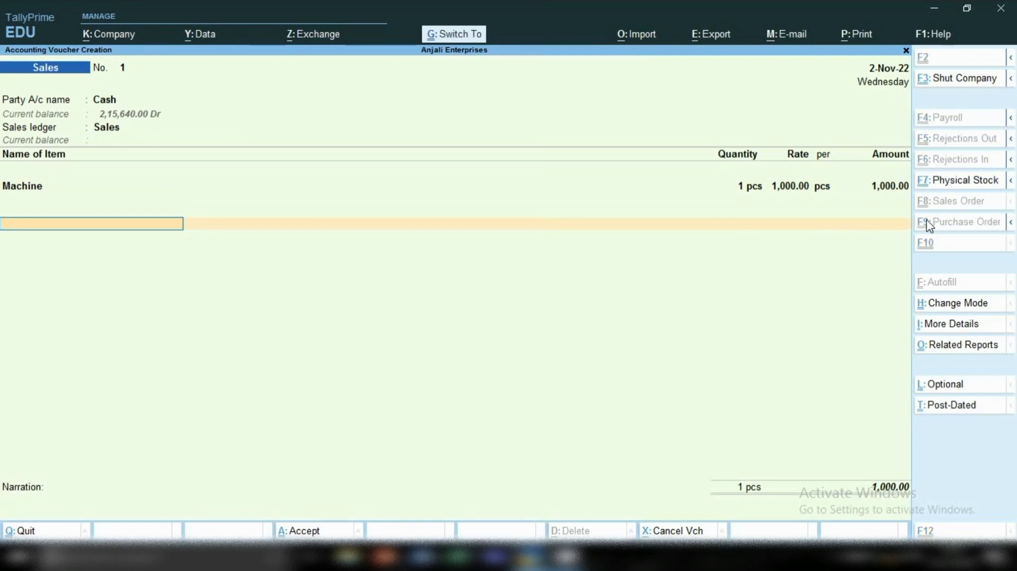
key(ctrl+a)
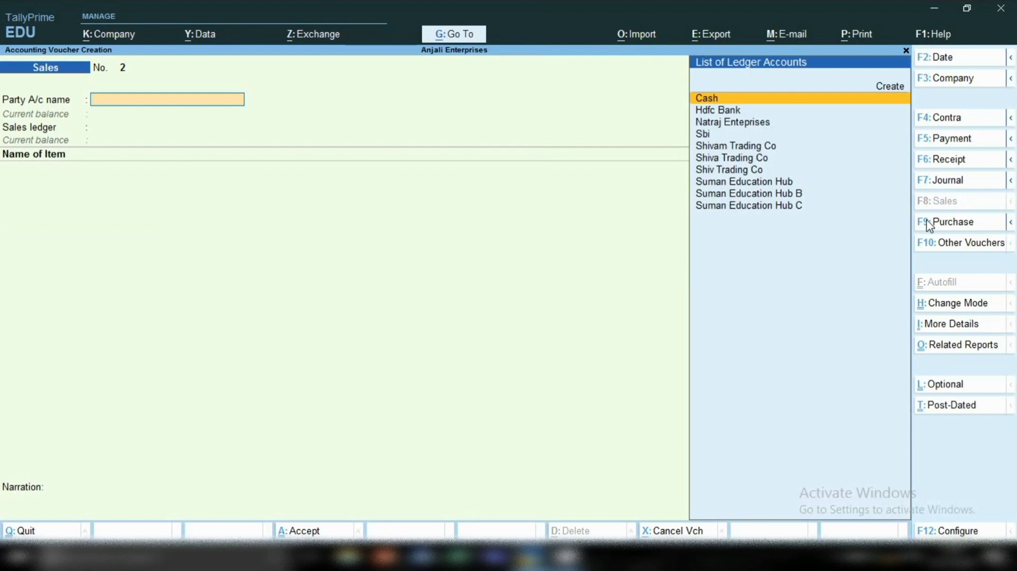
key(Escape)
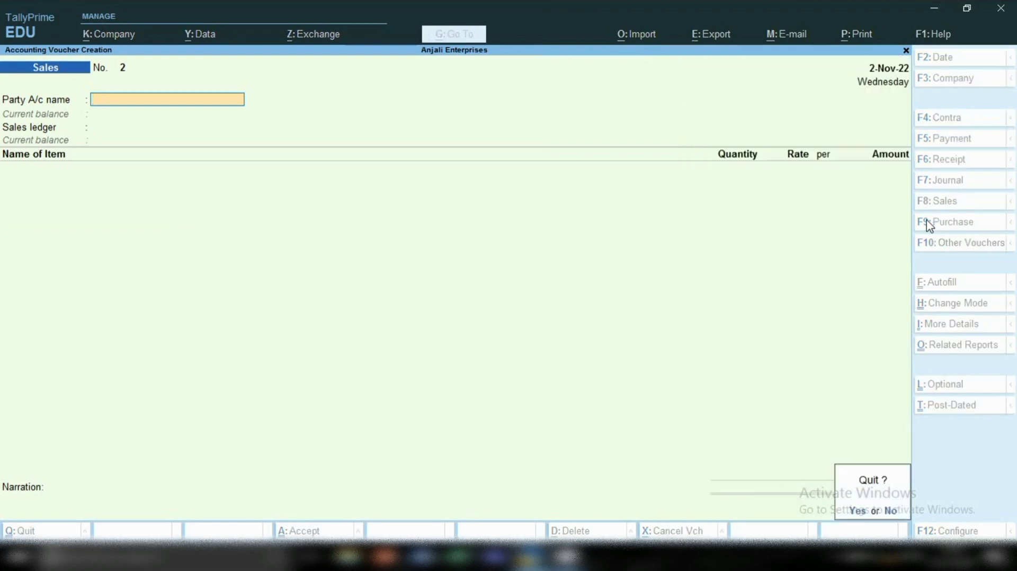
key(y)
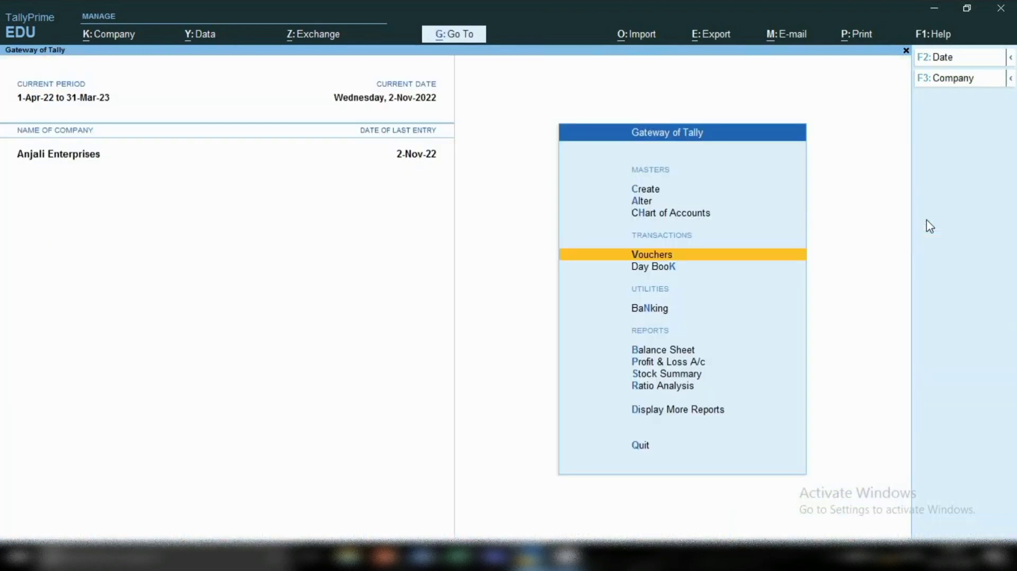
Find the sales voucher of 2-Nov-22 through the voucher statistics and the November sales register, and open it.
key(d)
key(s)
key(s)
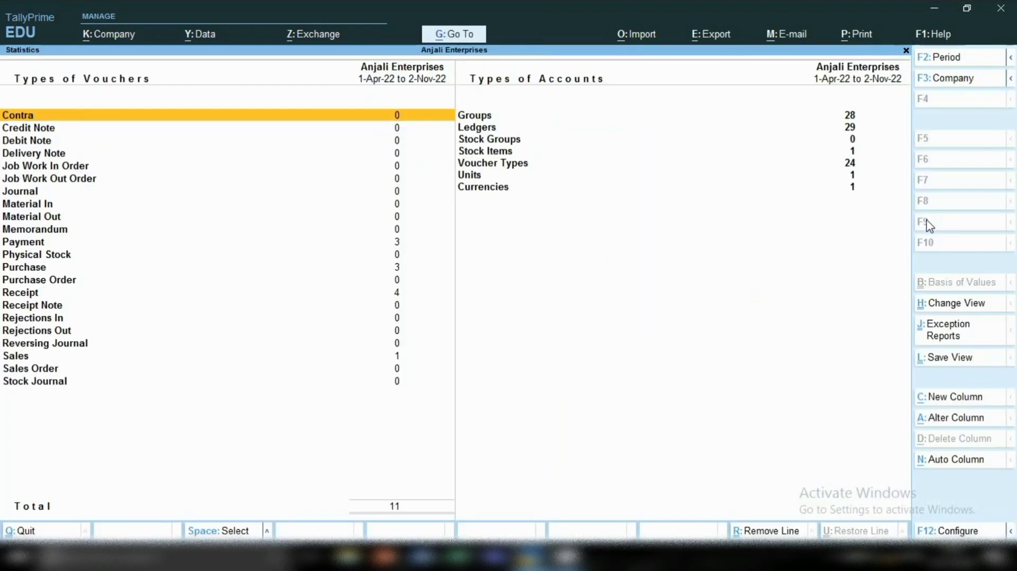
key(s)
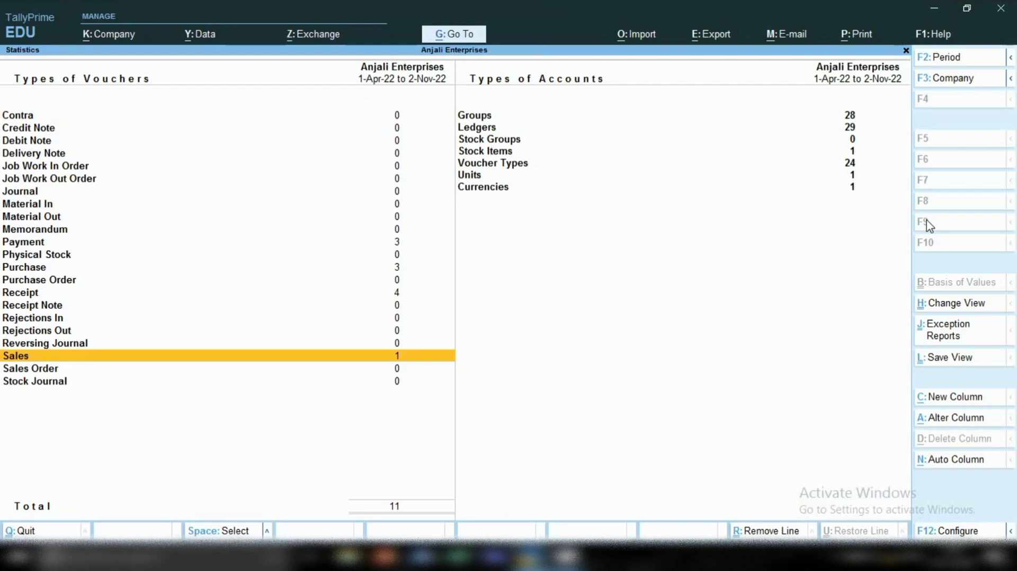
key(Return)
key(Return)
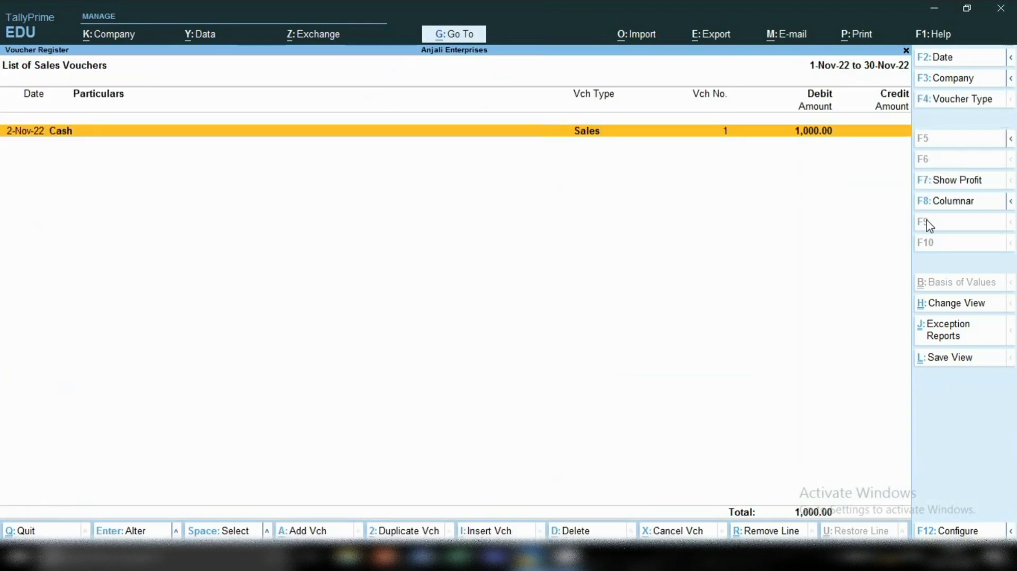
key(Return)
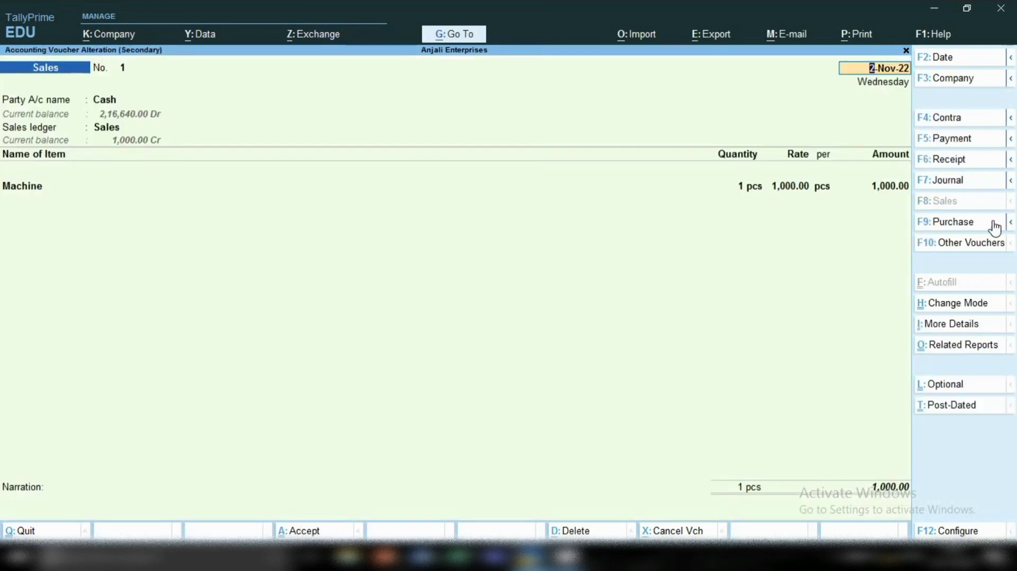
Preview the sales voucher's Tax Invoice printout, enlarge it to check the details, and return to the voucher without printing.
click(850, 35)
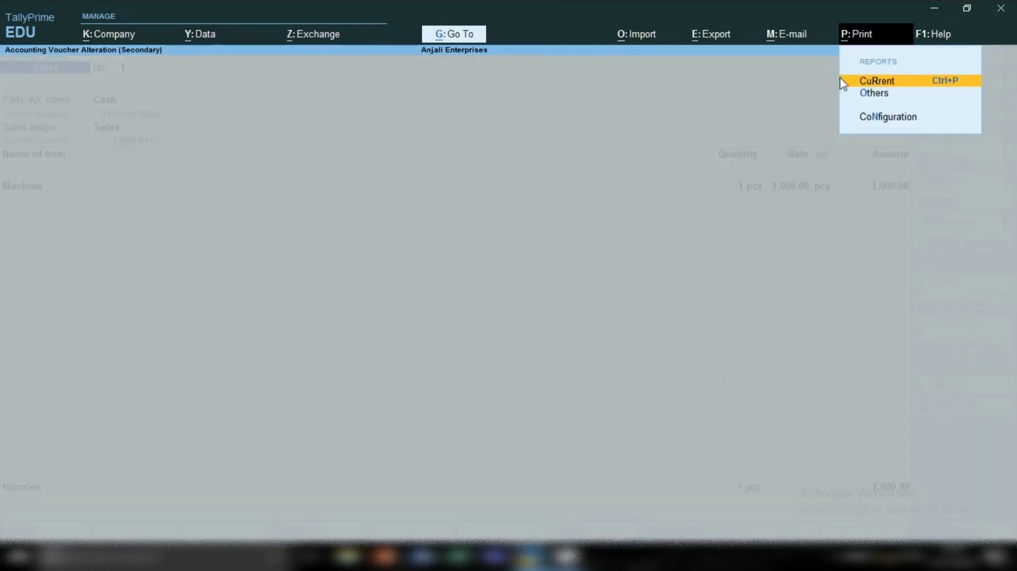
click(873, 82)
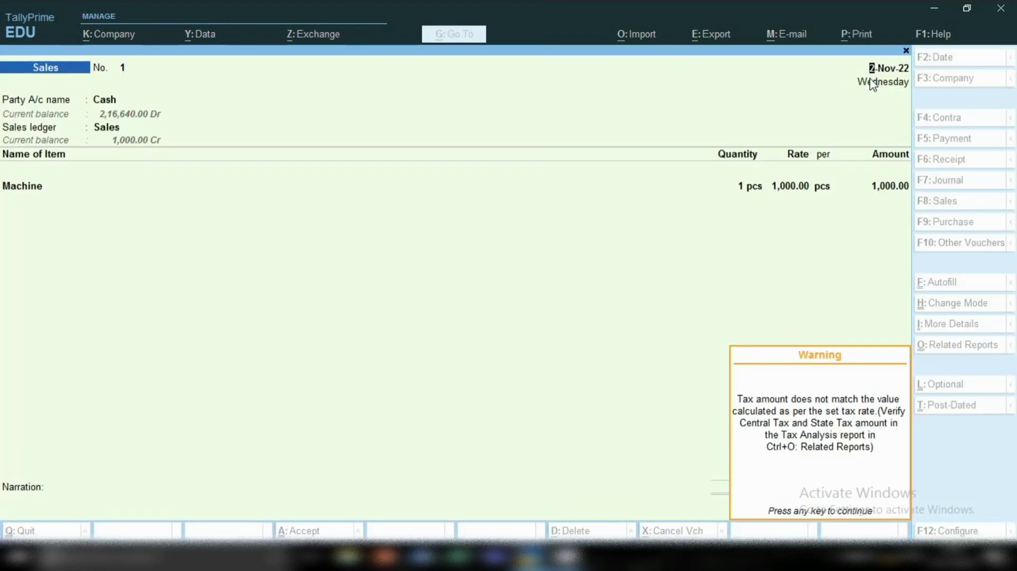
key(Return)
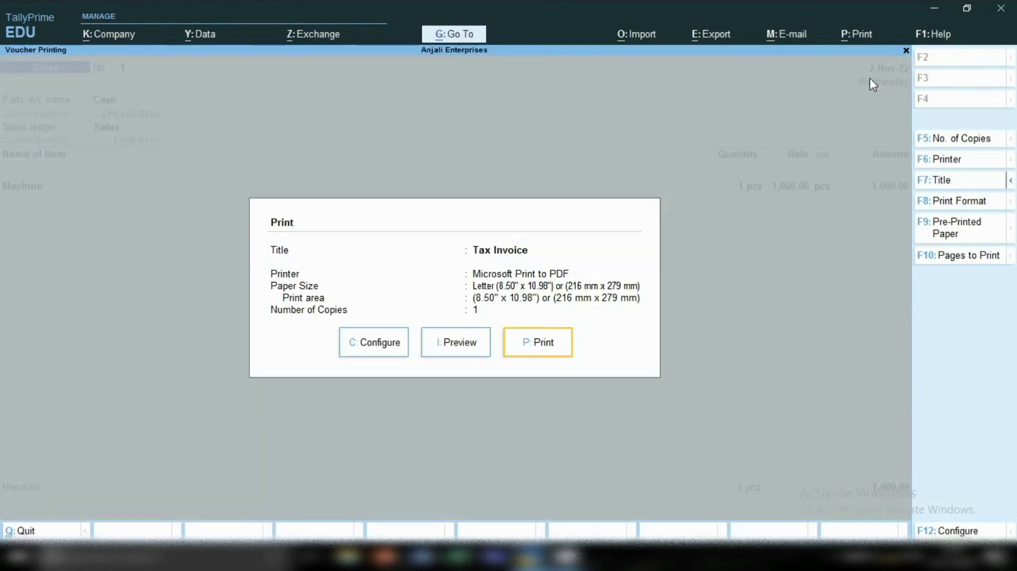
key(Left)
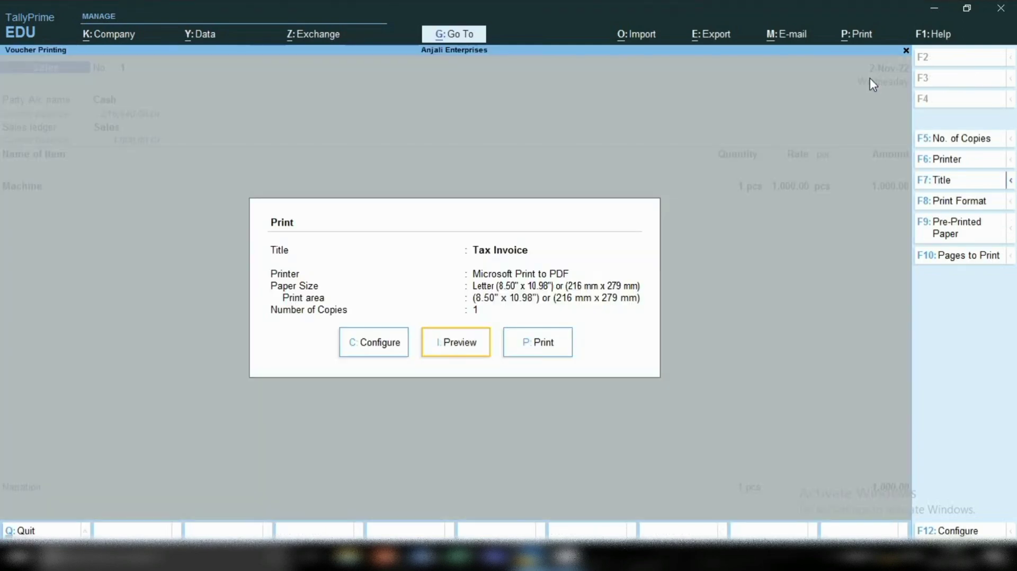
key(Return)
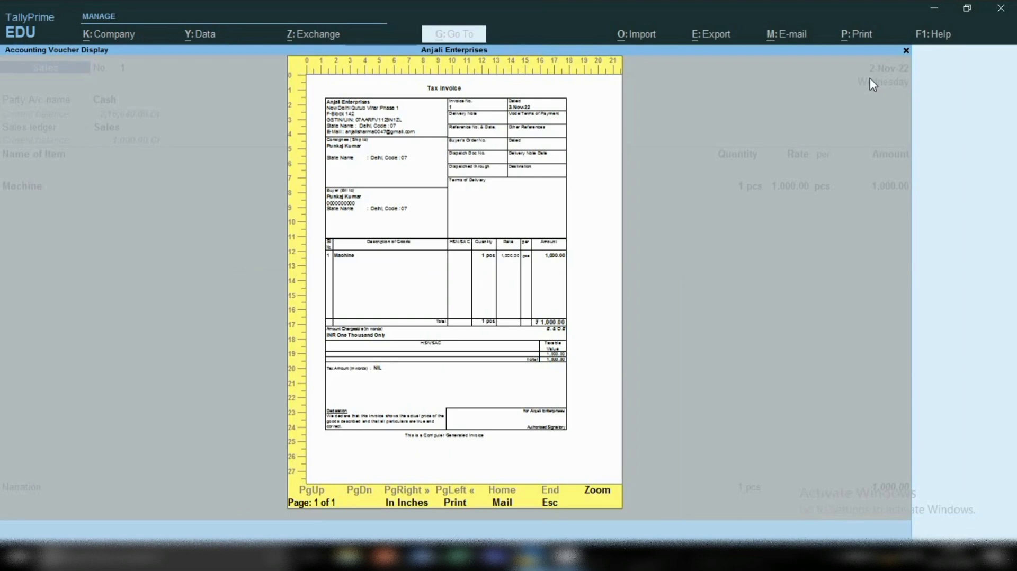
key(alt+z)
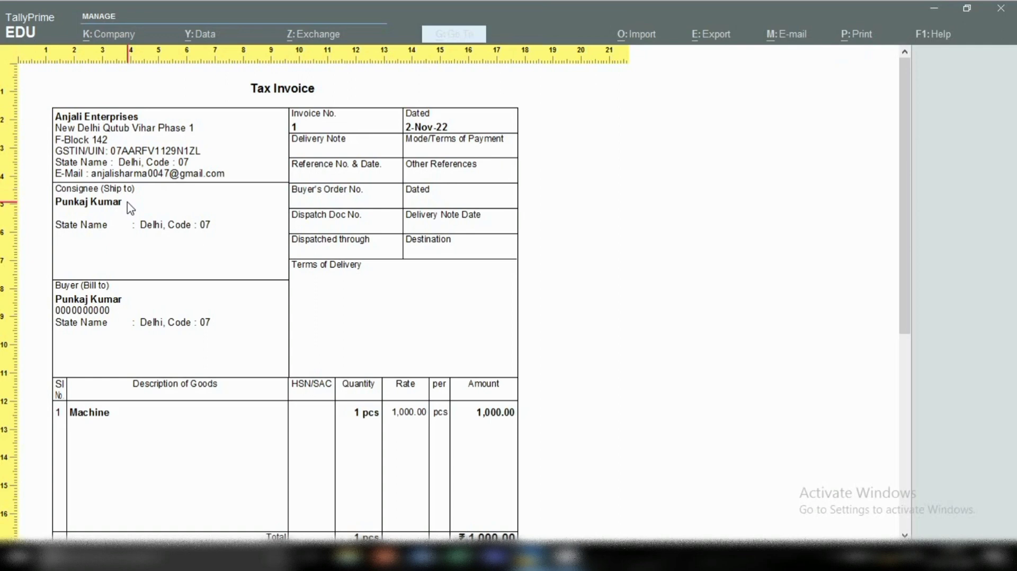
key(Escape)
key(Escape)
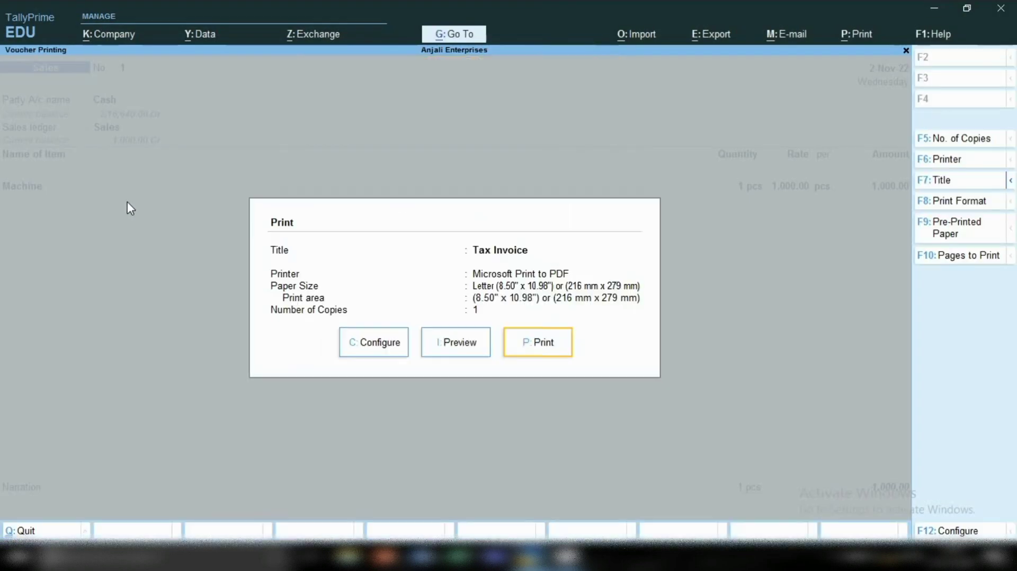
key(Escape)
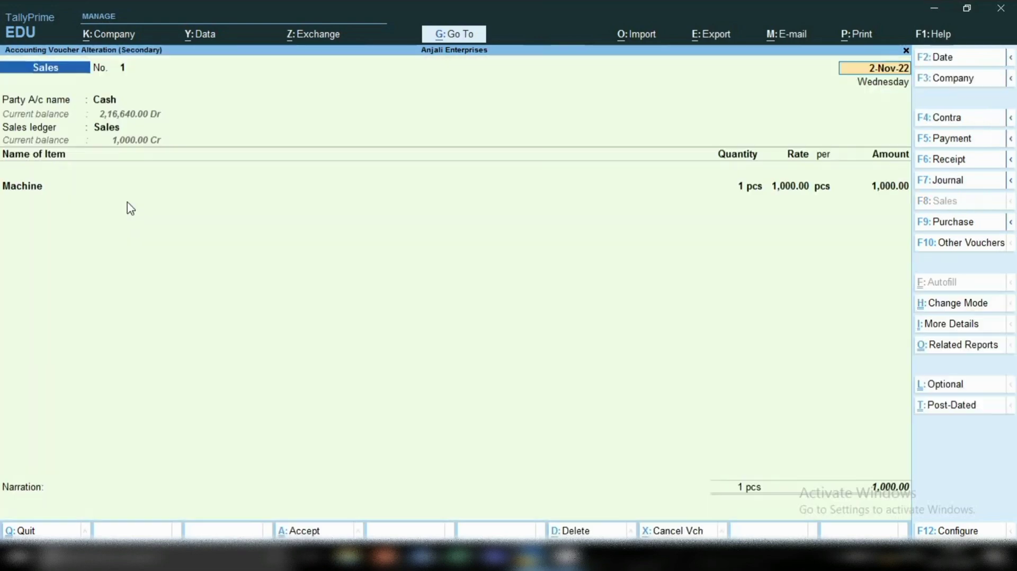
Open the Ledger Vouchers report for the Cash ledger.
click(442, 35)
key(Down)
key(Down)
key(Down)
key(Down)
key(Down)
key(Down)
key(Down)
key(Down)
key(Down)
key(Down)
key(Down)
key(Down)
key(Down)
key(Down)
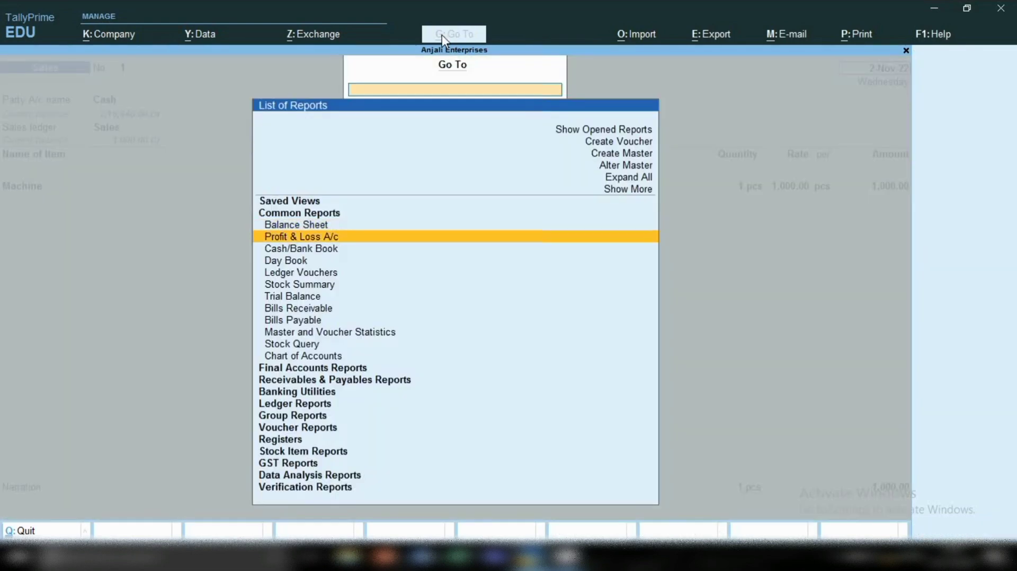
key(Down)
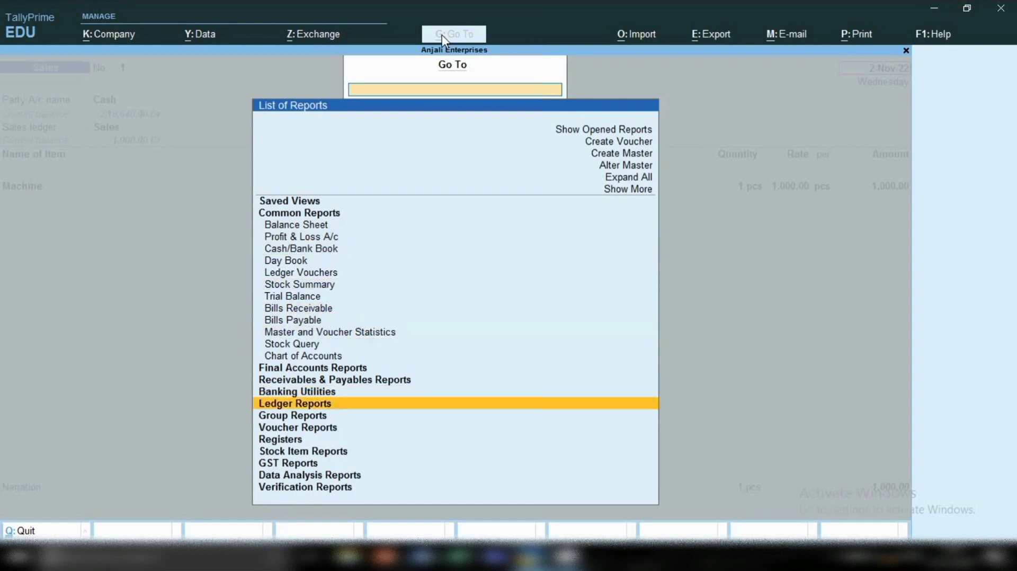
key(Return)
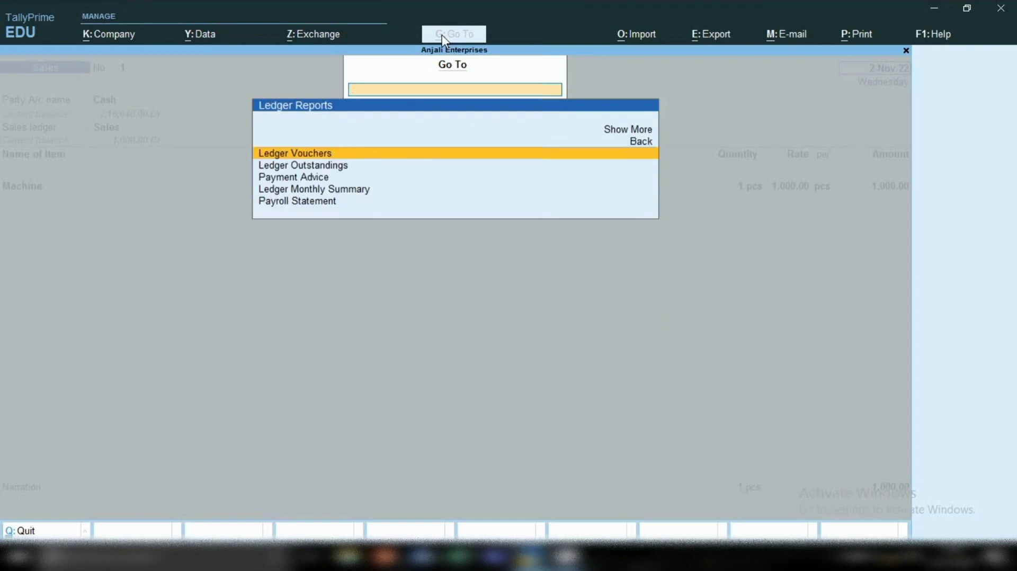
key(Return)
key(Down)
key(Down)
key(Down)
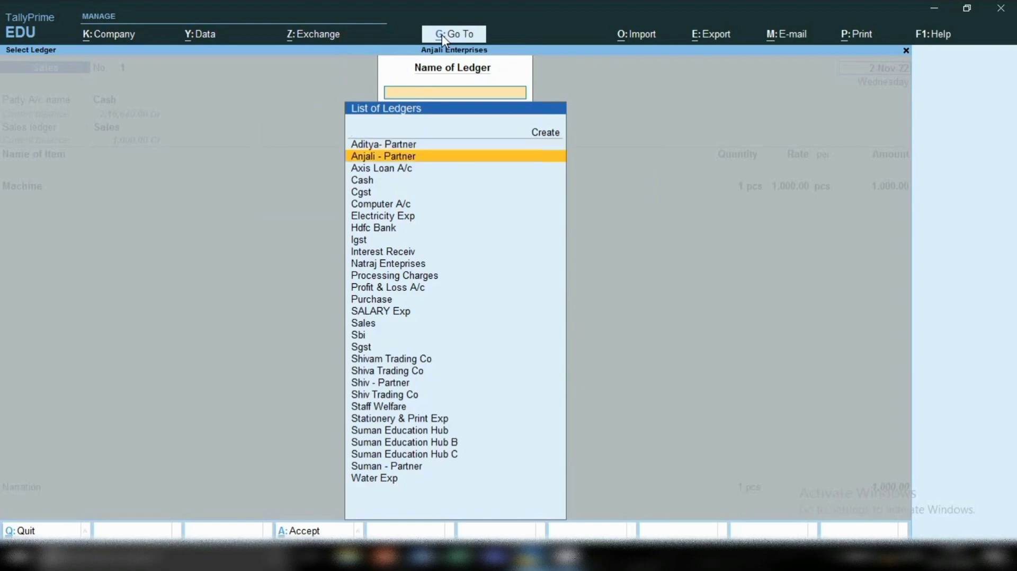
key(Return)
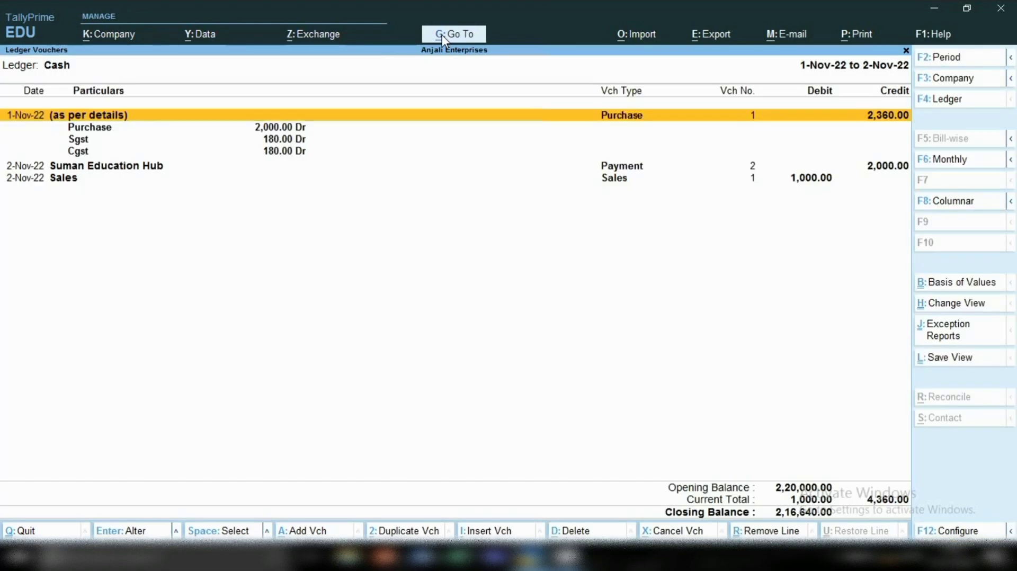
Review the Cash ledger's entries down to the 2-Nov-22 sale, and close the report.
key(Down)
key(Down)
key(Down)
key(Down)
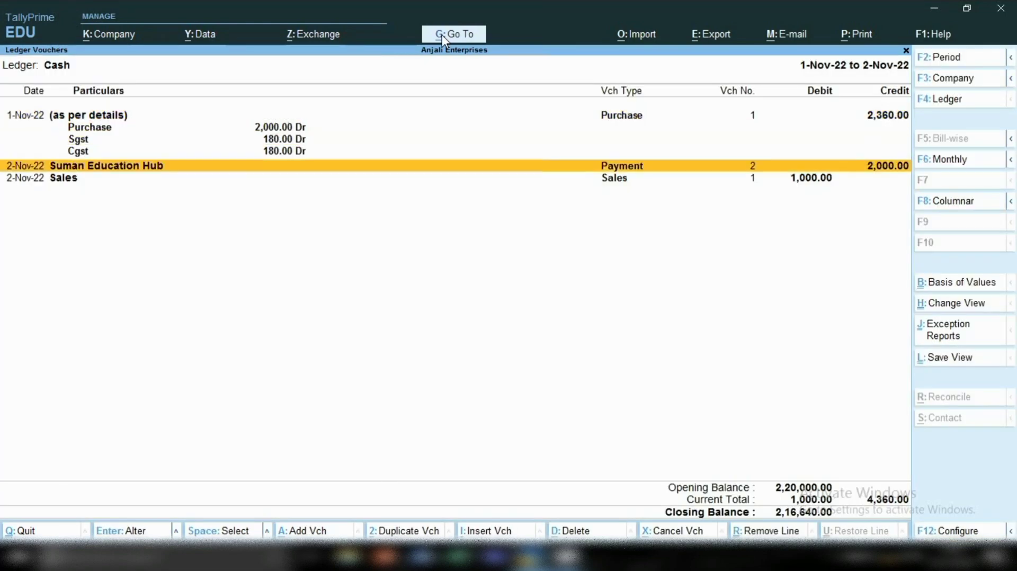
key(Down)
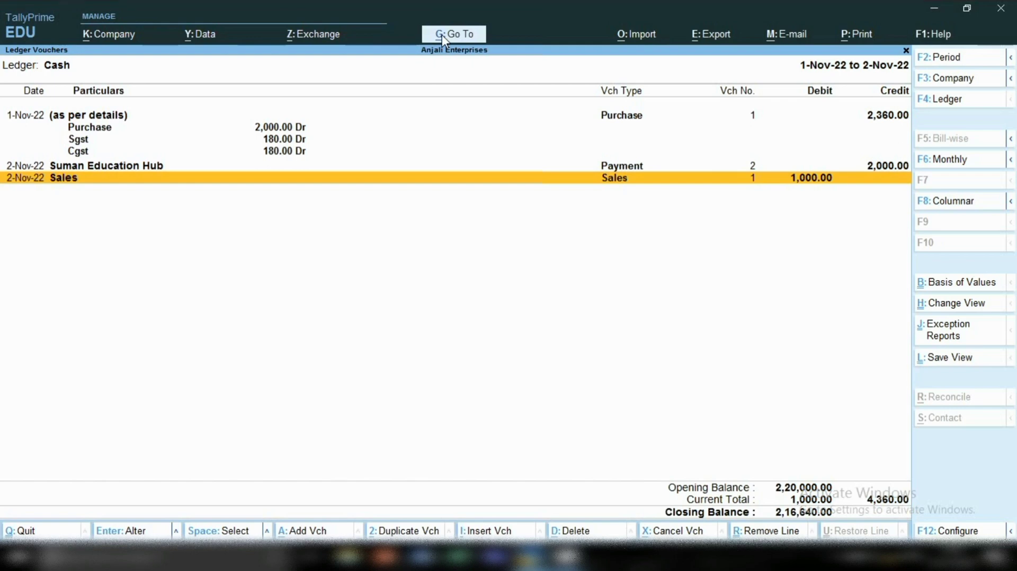
key(Escape)
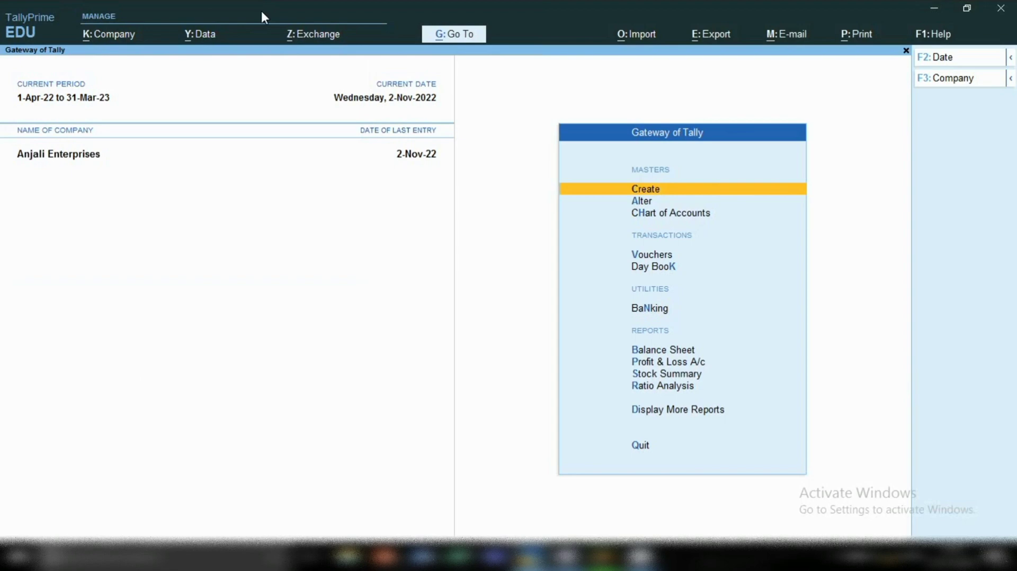
From a new sales voucher, start a party ledger named Shubham Trading Co and place it under Sundry Debtors.
key(v)
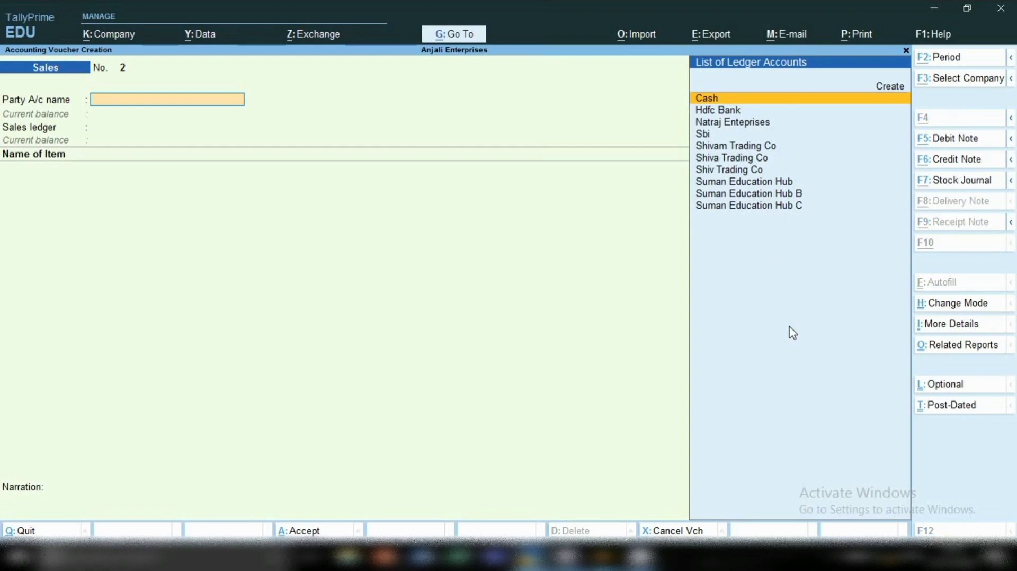
key(alt+c)
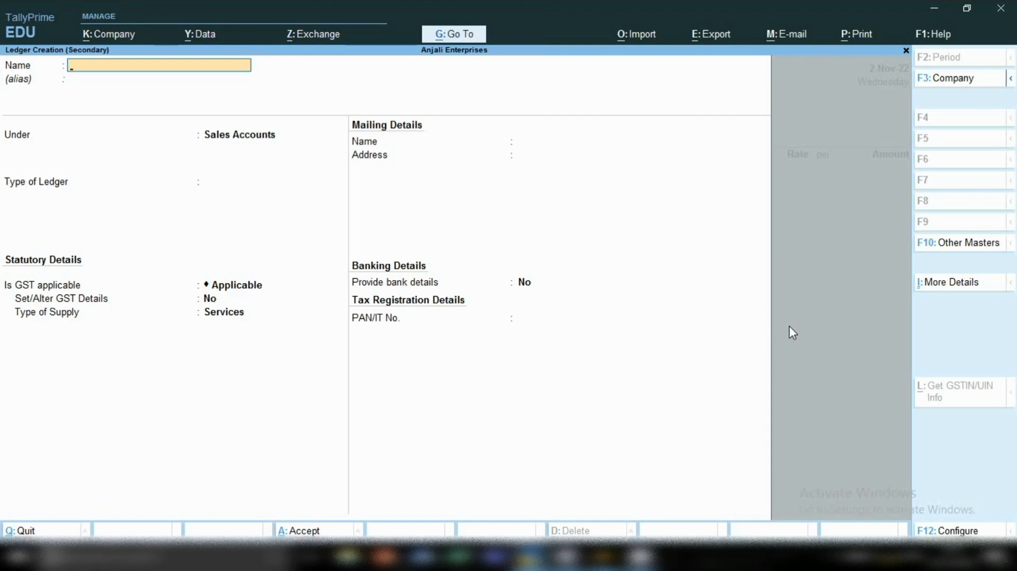
text(Shubham Trading Co)
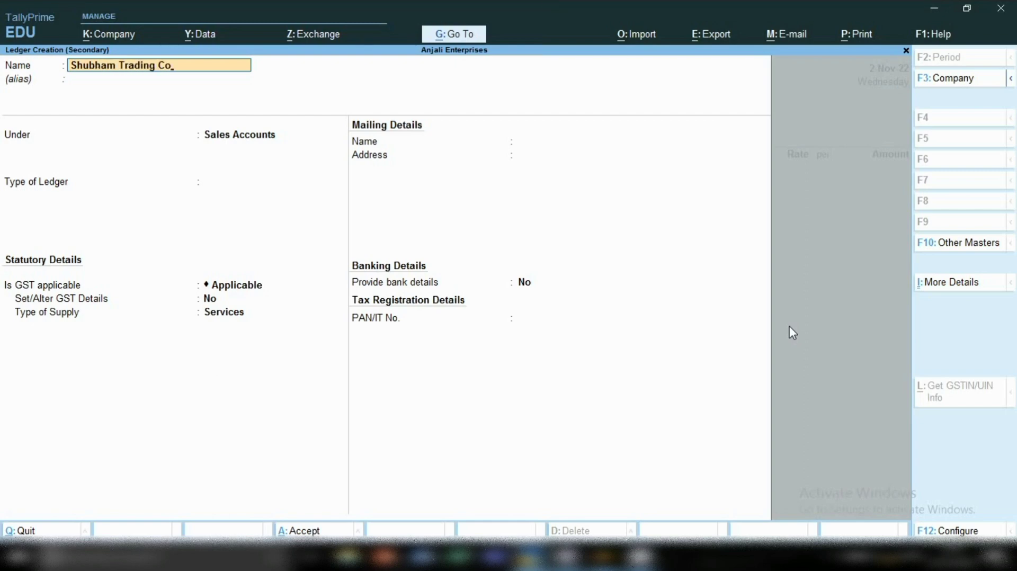
key(Return)
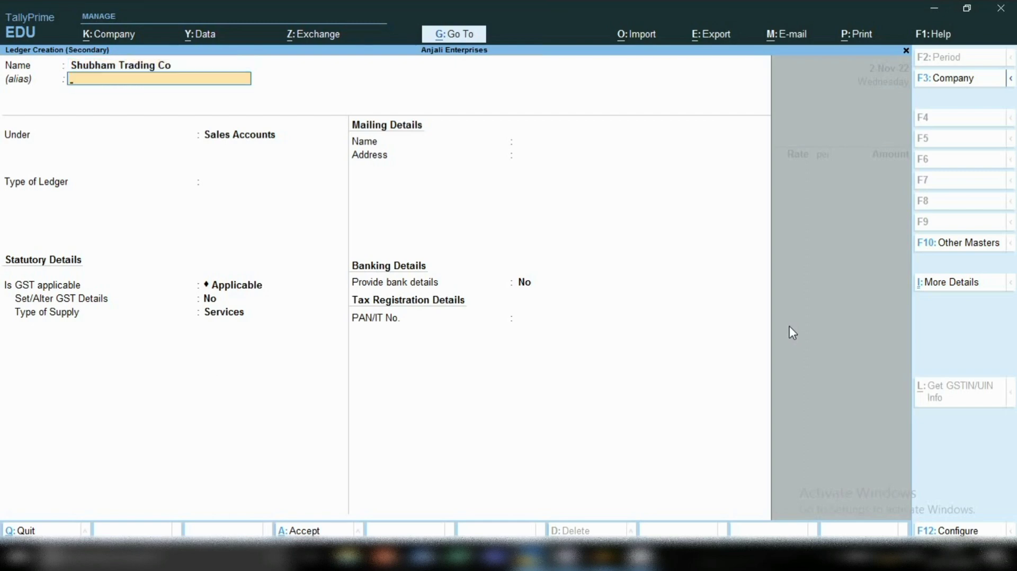
key(Return)
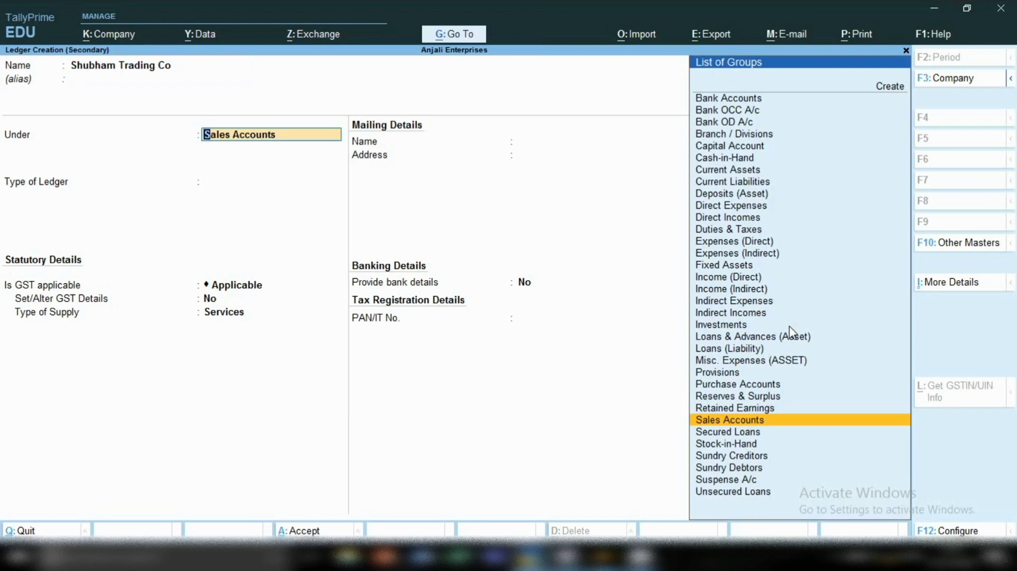
text(Su)
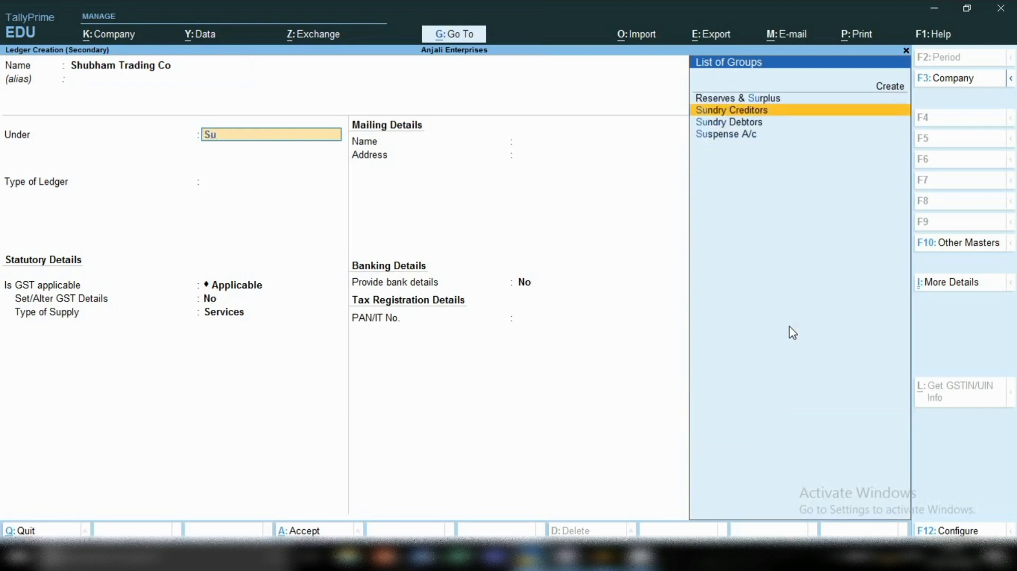
key(Down)
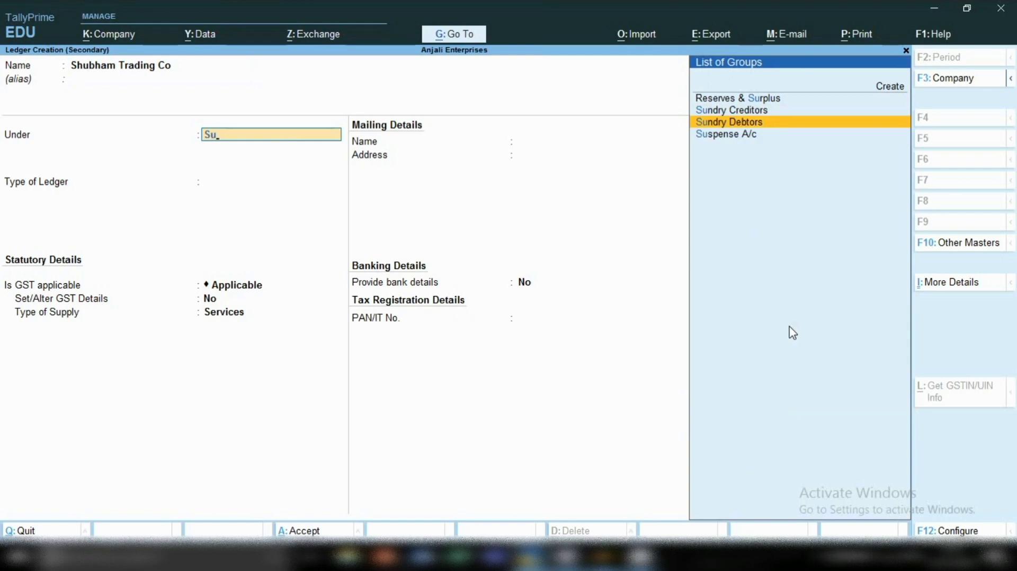
key(Return)
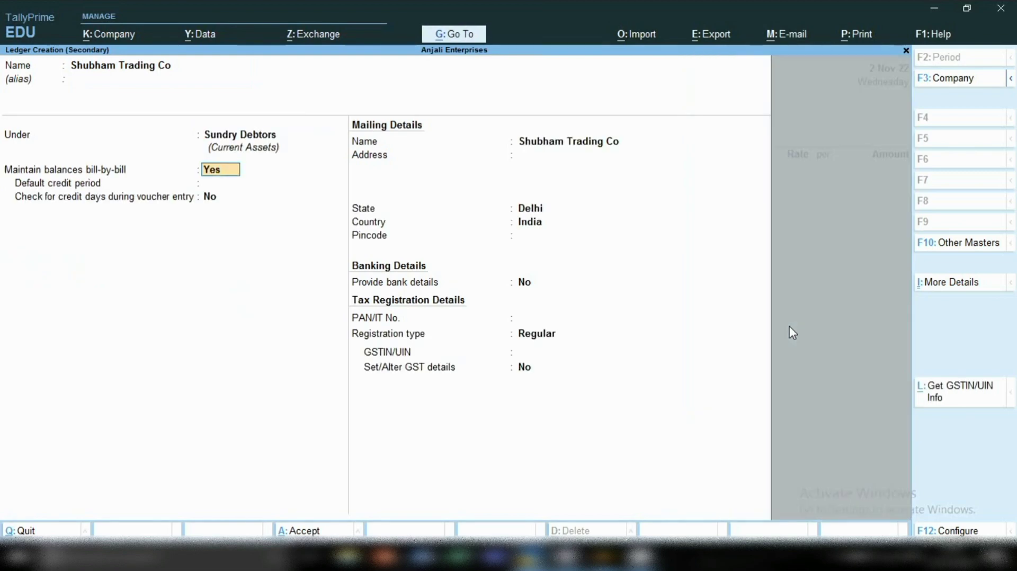
Keep bill-by-bill balances on and fill the ledger's mailing details with a two-line placeholder address, state Delhi and no pincode.
key(Return)
key(Return)
key(Return)
key(Return)
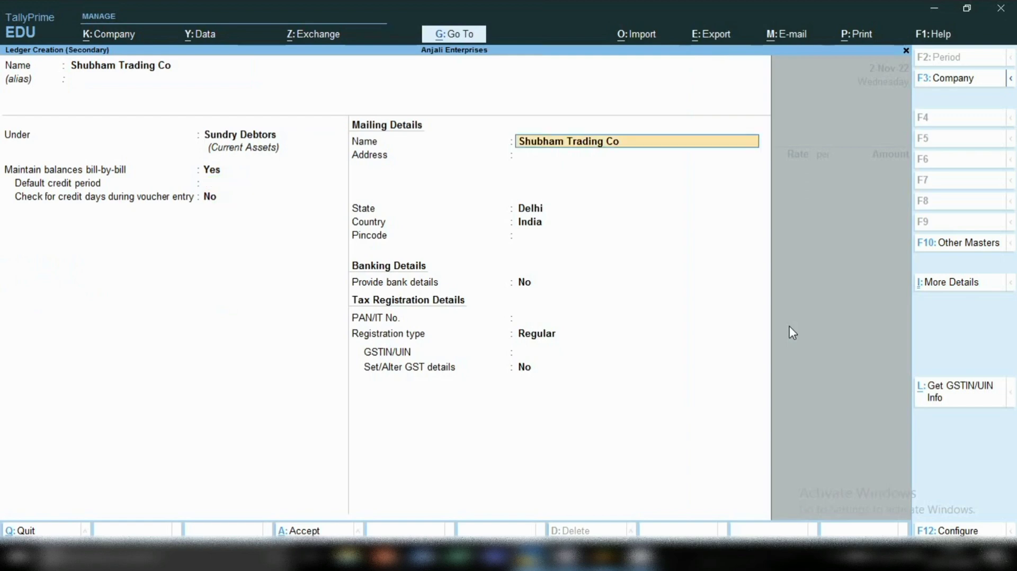
text(000000000)
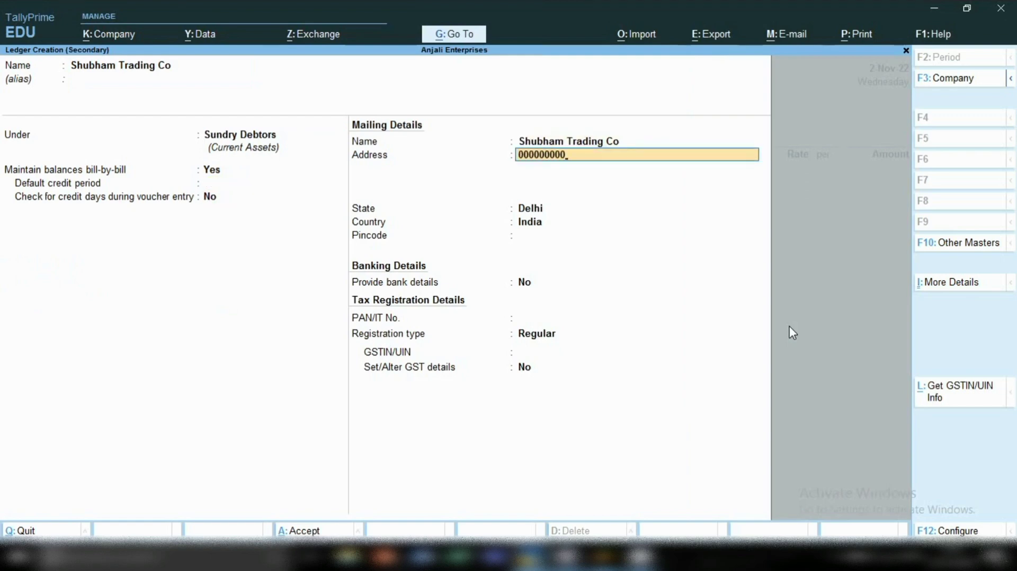
key(Return)
text(00000000)
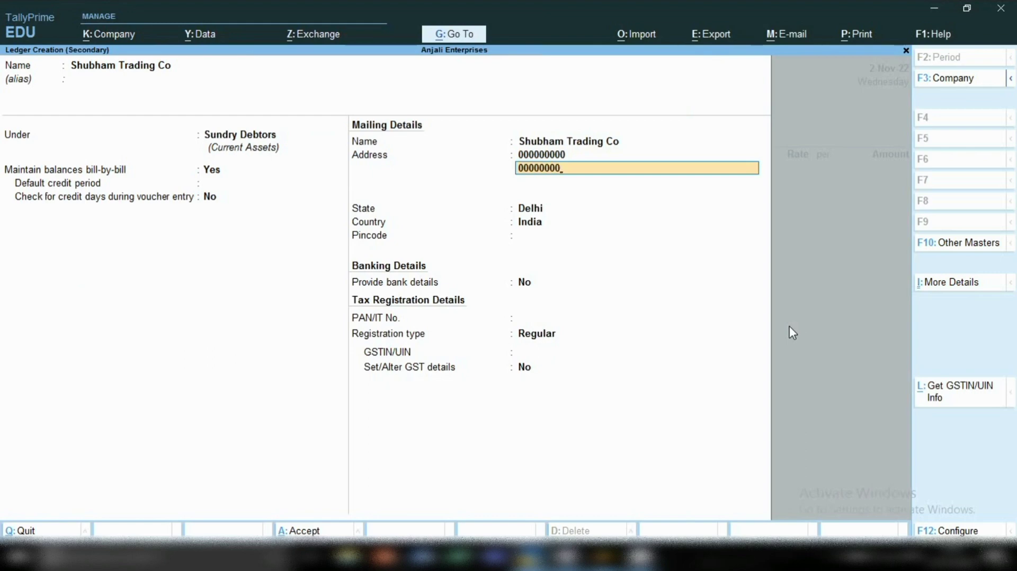
key(Return)
key(Return)
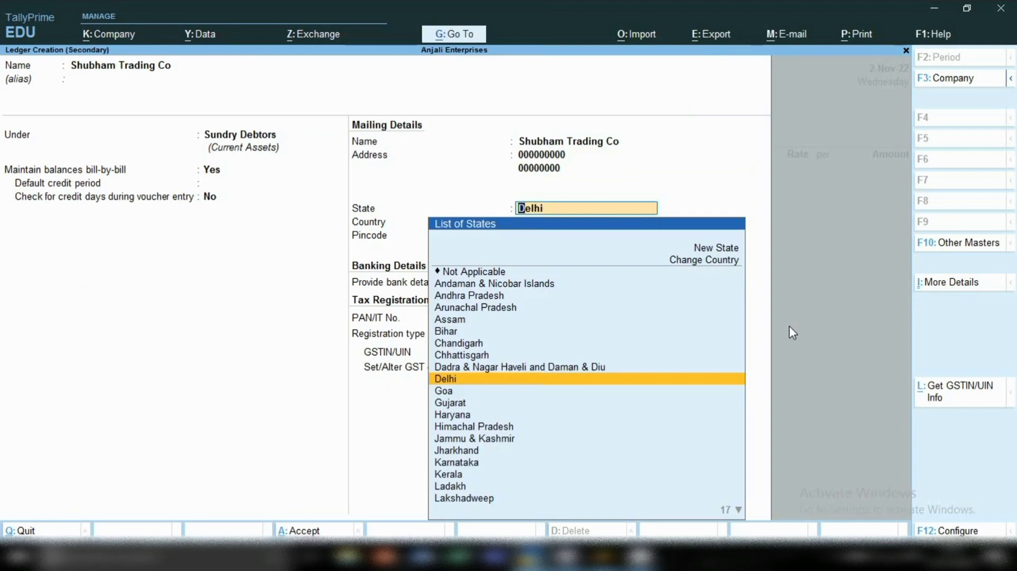
key(Return)
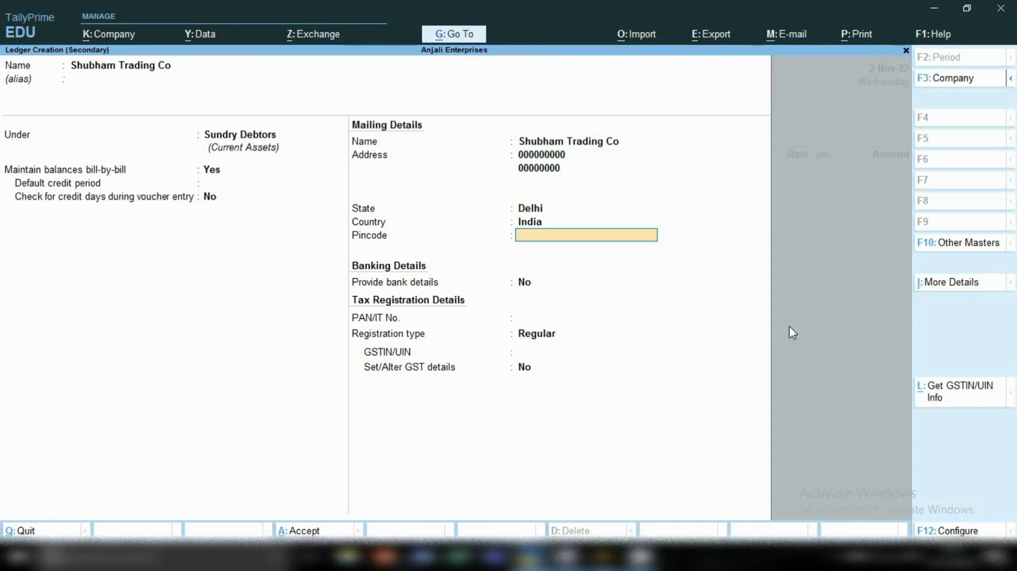
key(Return)
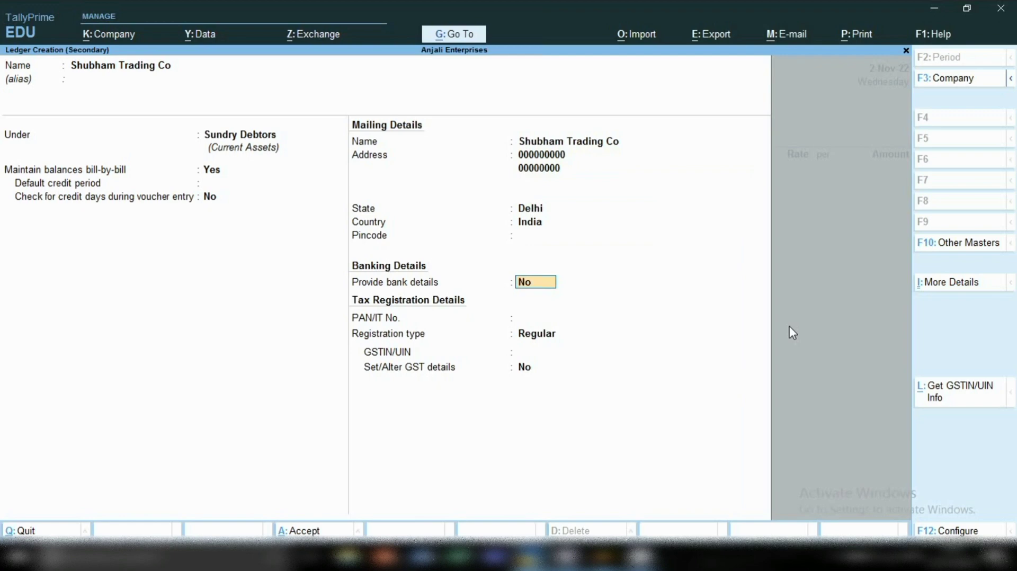
Keep the registration type Regular, enter the party's GSTIN without bank or PAN details, and save the ledger.
key(Return)
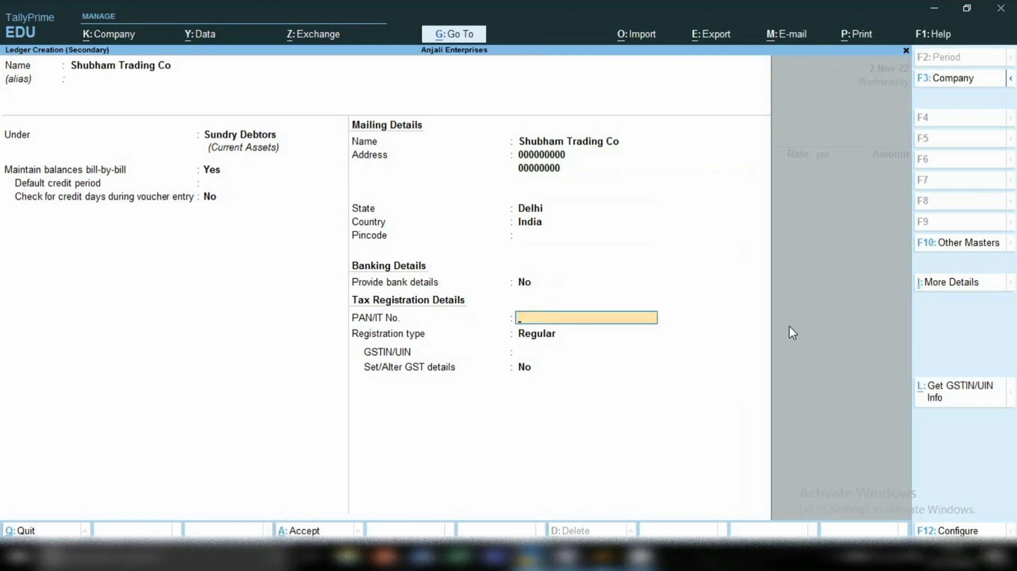
key(Return)
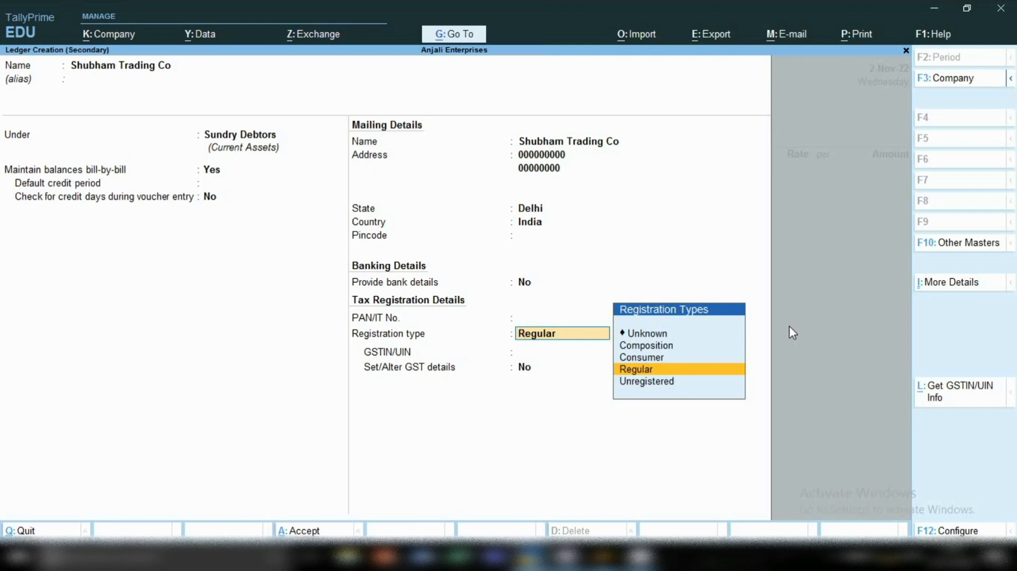
key(Return)
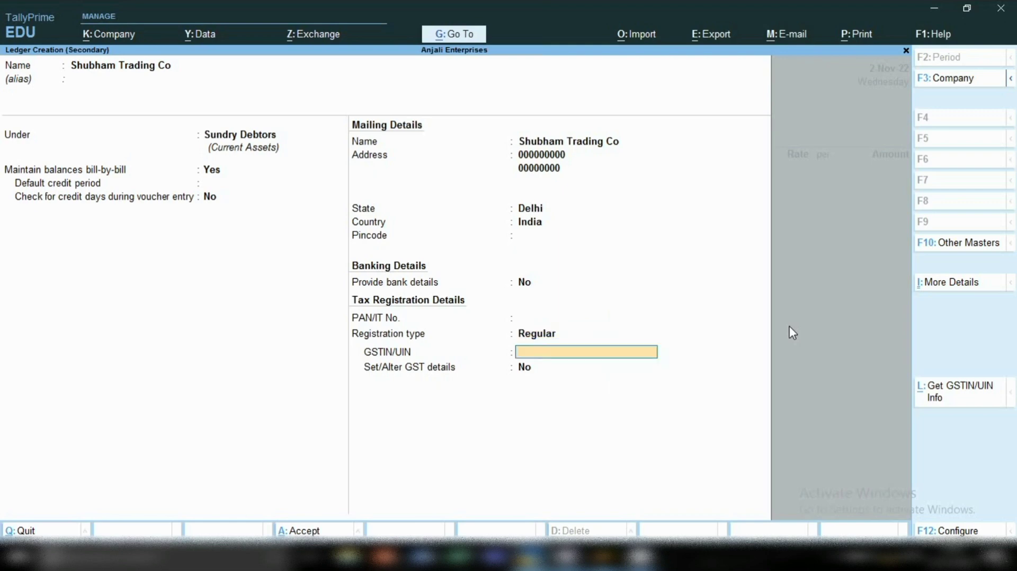
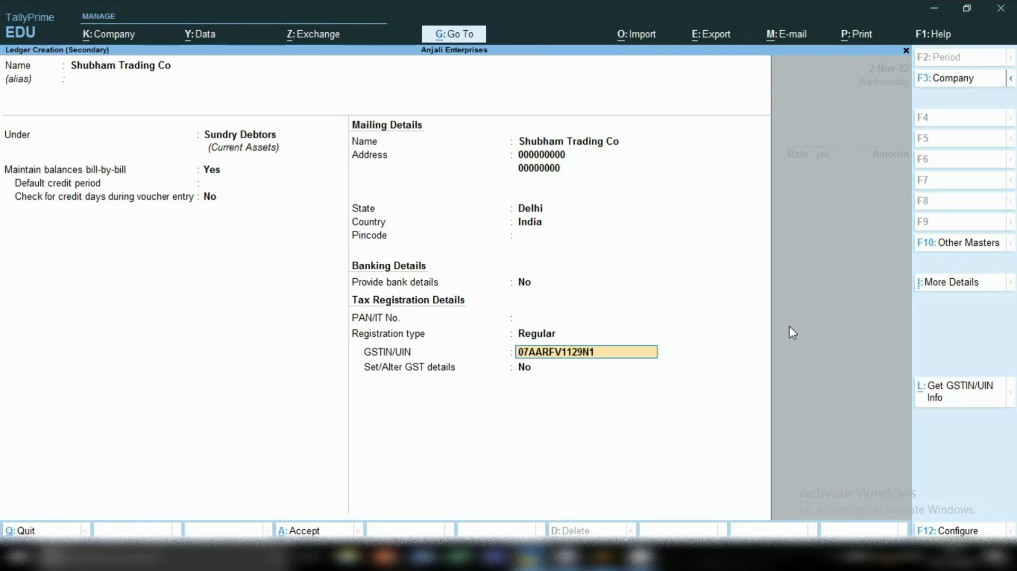
key(Return)
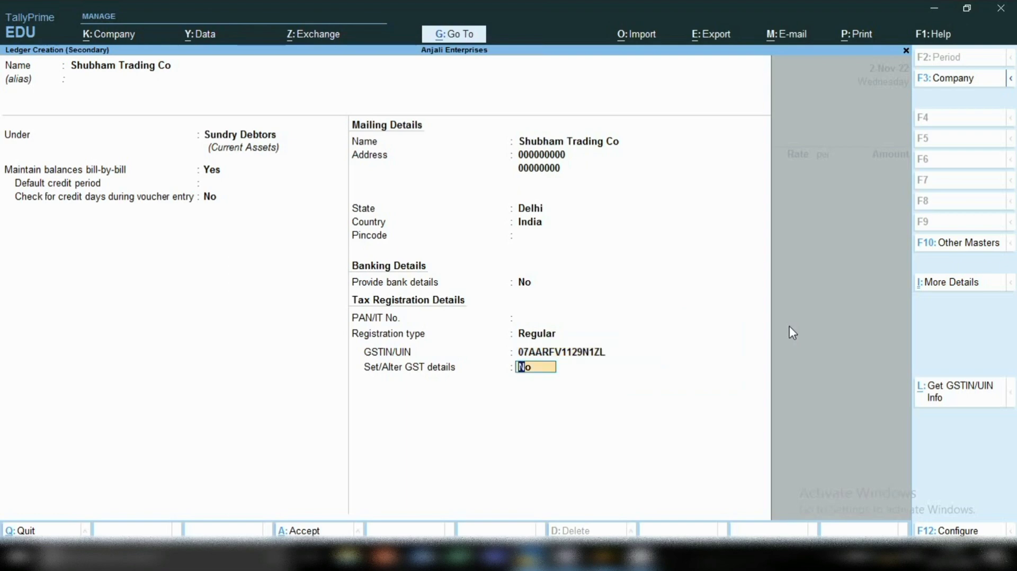
key(Return)
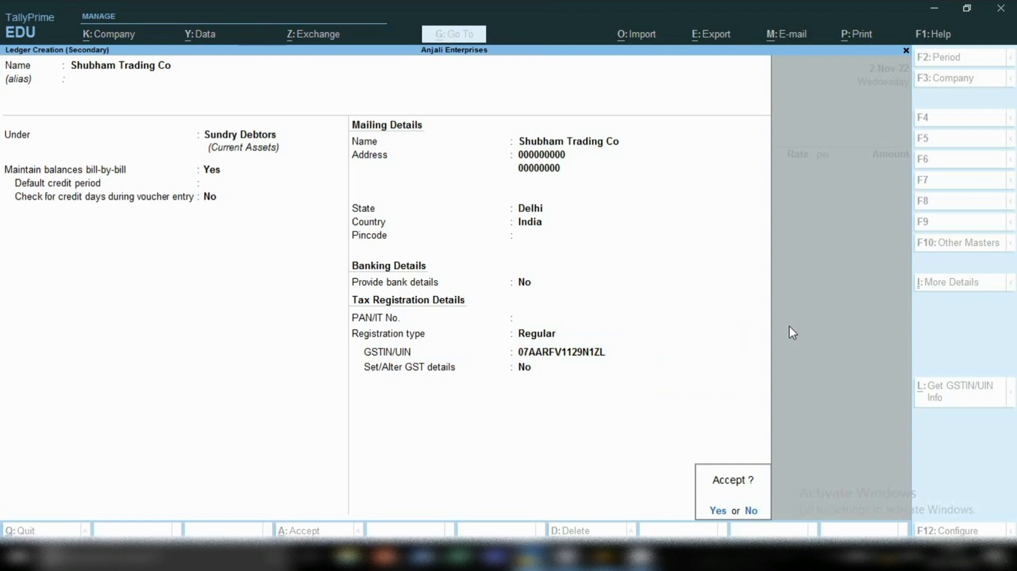
key(Return)
Use Shubham Trading Co as the voucher's party with blank dispatch details, accept its party details, and select the Sales ledger.
key(Return)
key(Return)
key(Return)
key(Return)
key(Return)
key(Return)
key(Return)
key(Return)
key(Return)
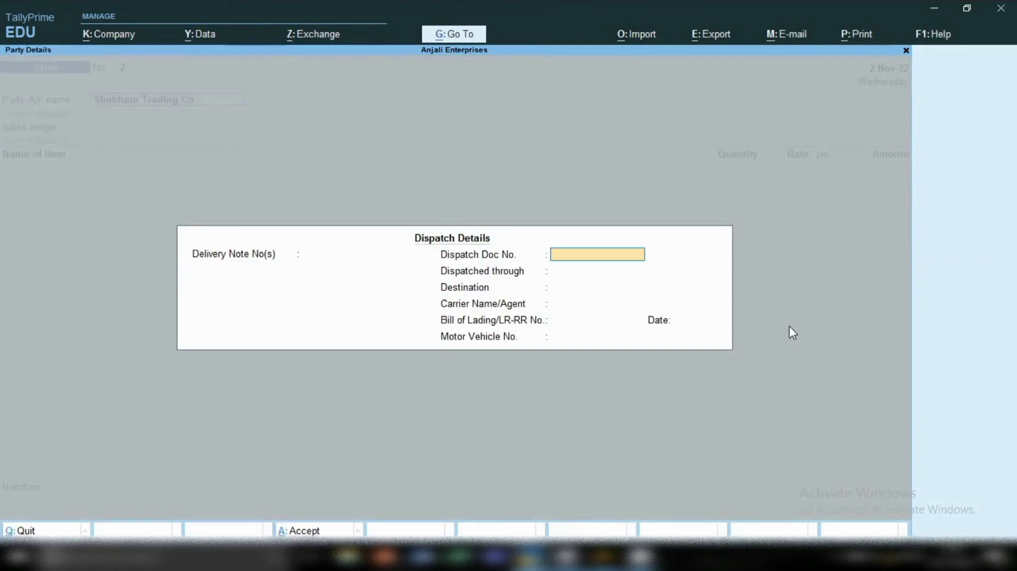
key(Return)
key(Return)
key(Return)
key(Return)
key(Return)
key(Return)
key(Return)
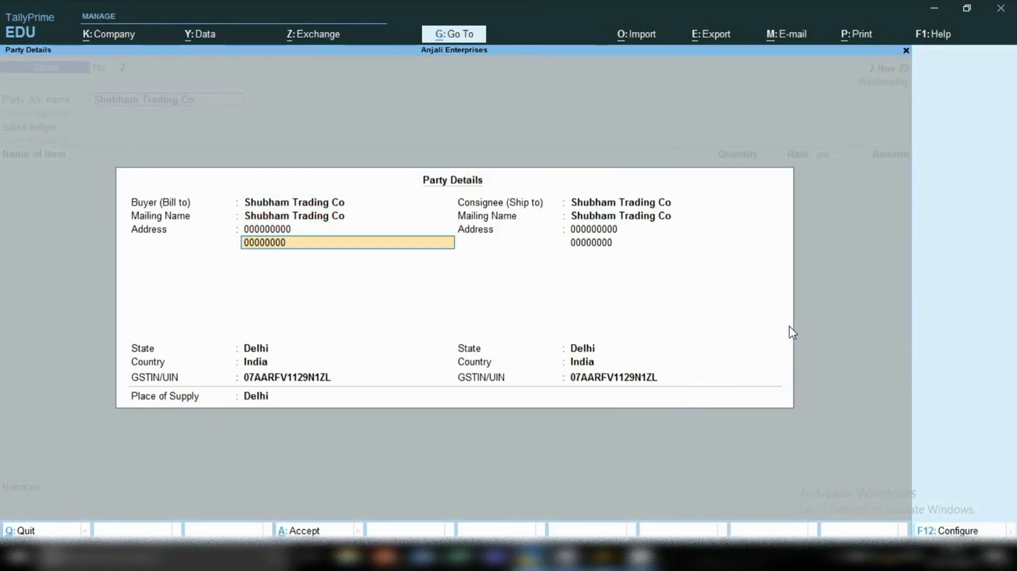
key(Return)
key(Return)
key(Return)
key(Return)
key(Return)
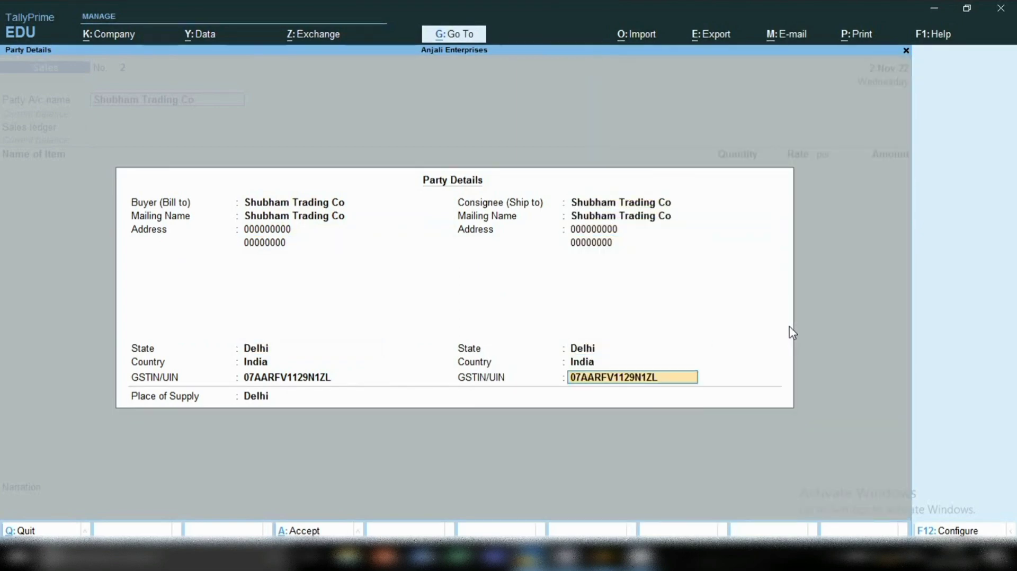
key(Return)
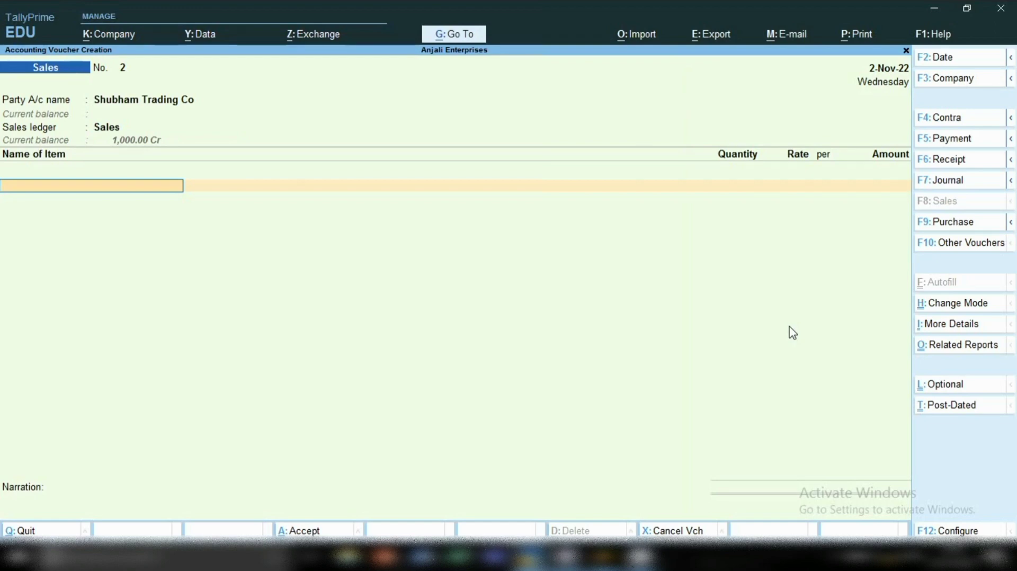
Add 10 pcs of Machine at a rate of 1,000.00 per piece and save the sales voucher.
text(M)
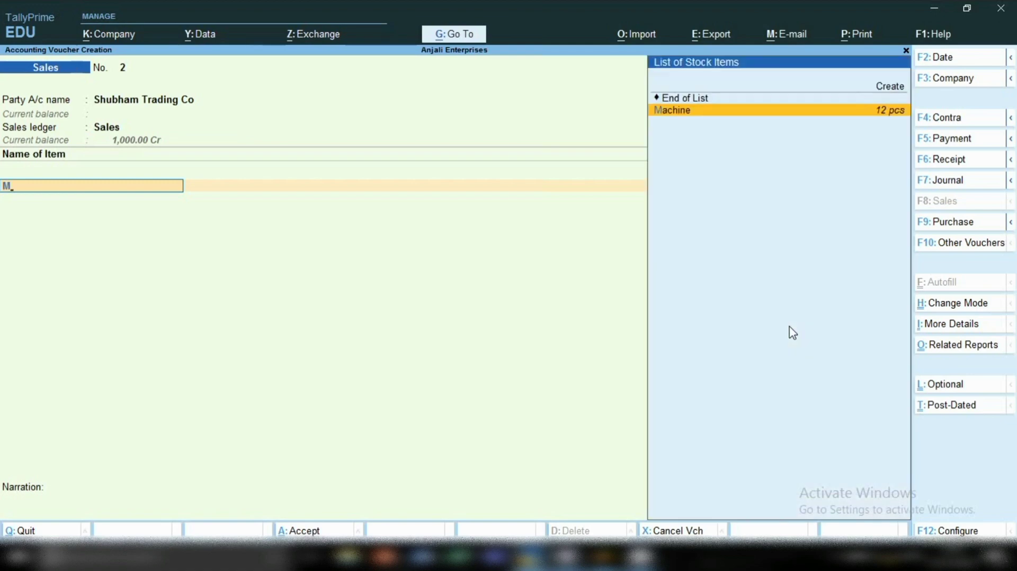
key(Return)
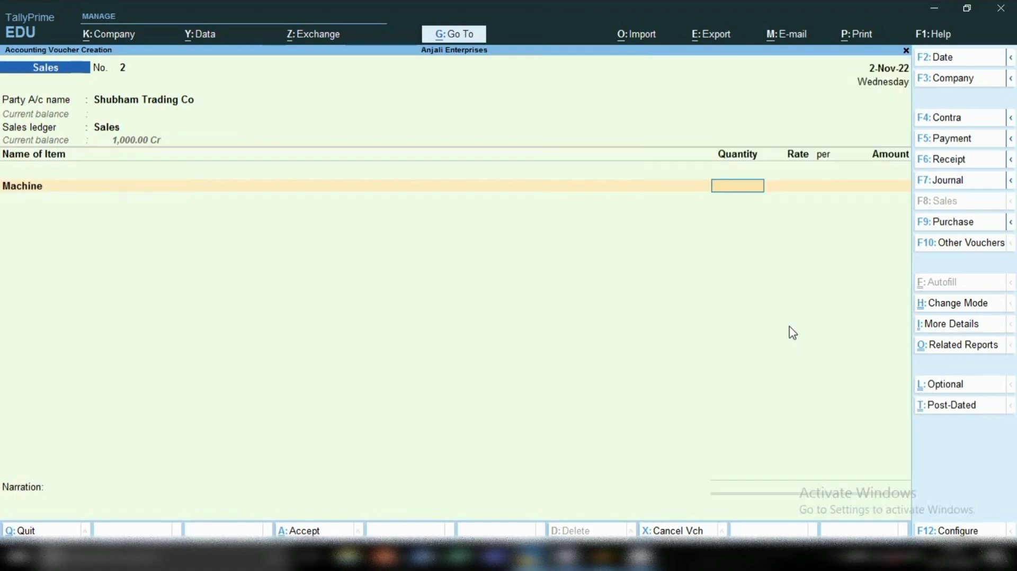
text(10)
key(Return)
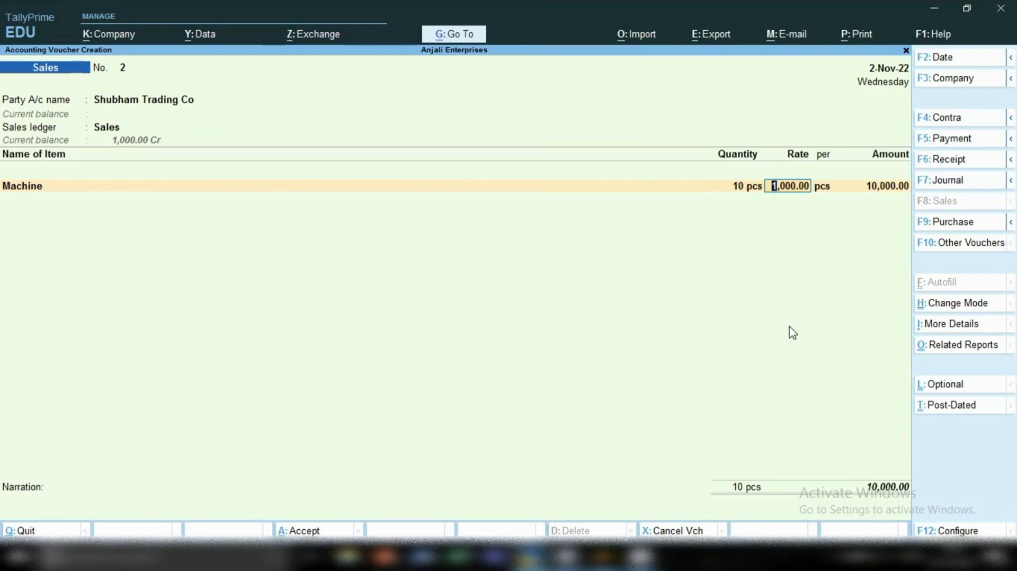
key(Return)
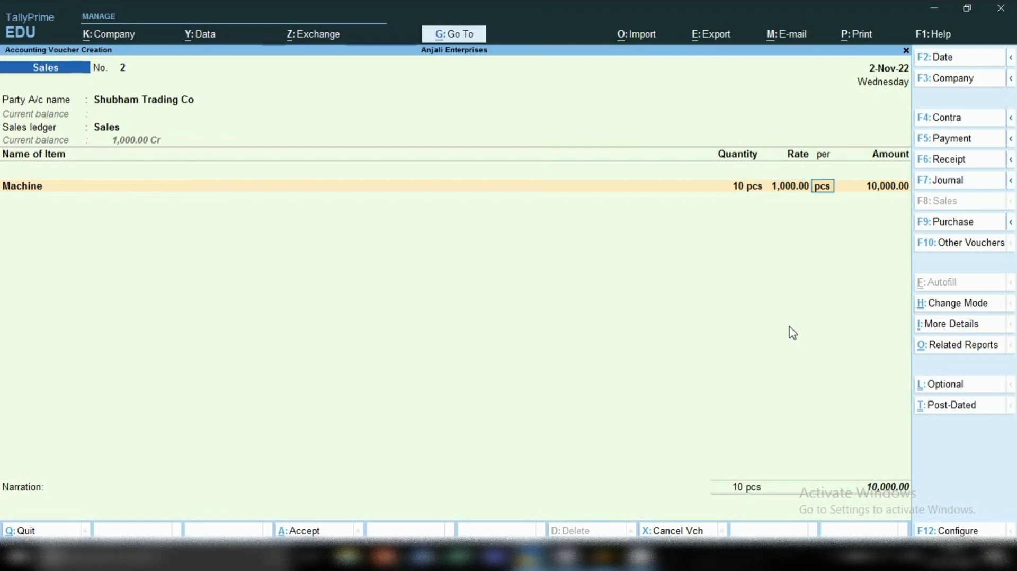
key(Return)
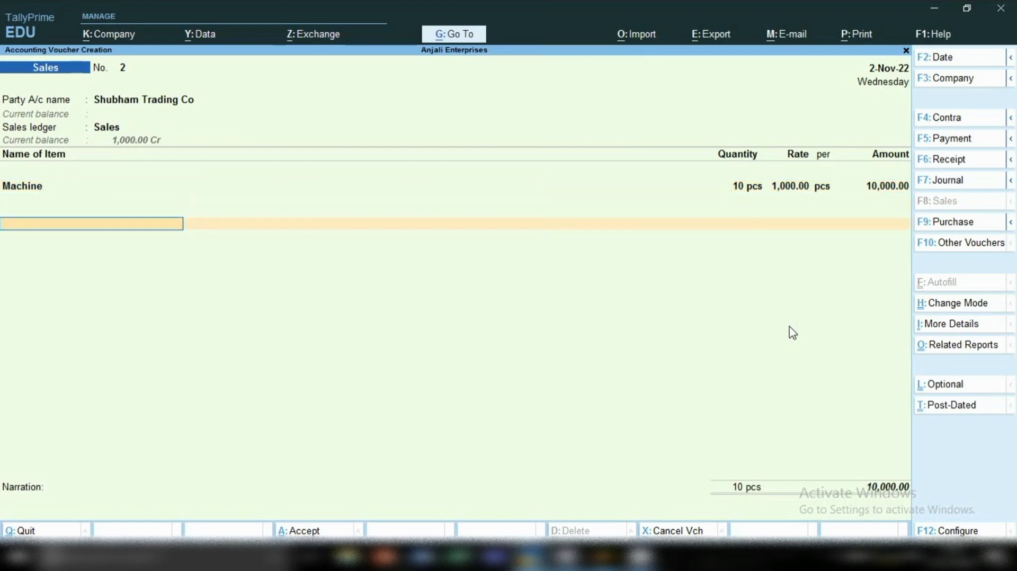
key(ctrl)
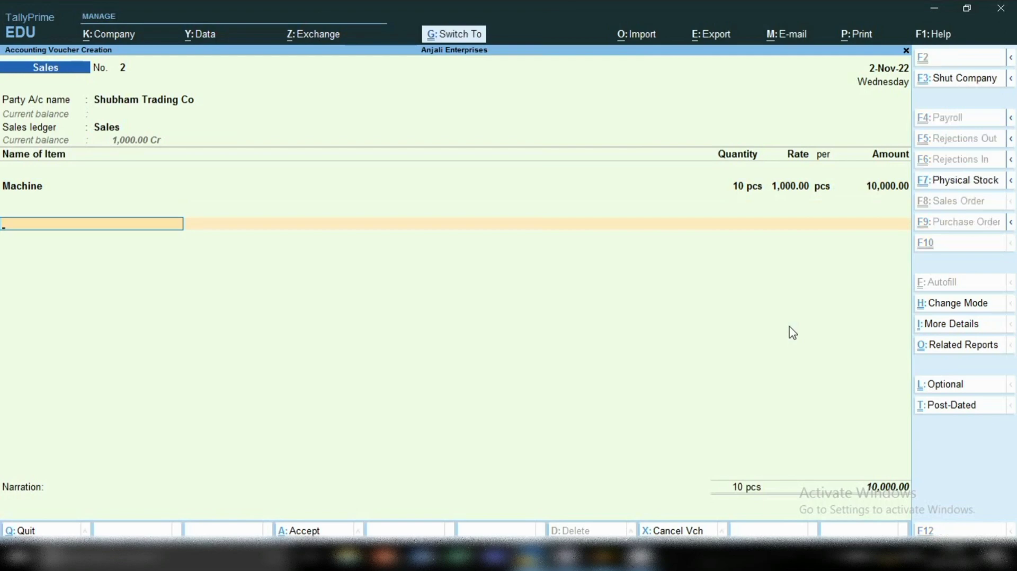
key(ctrl+a)
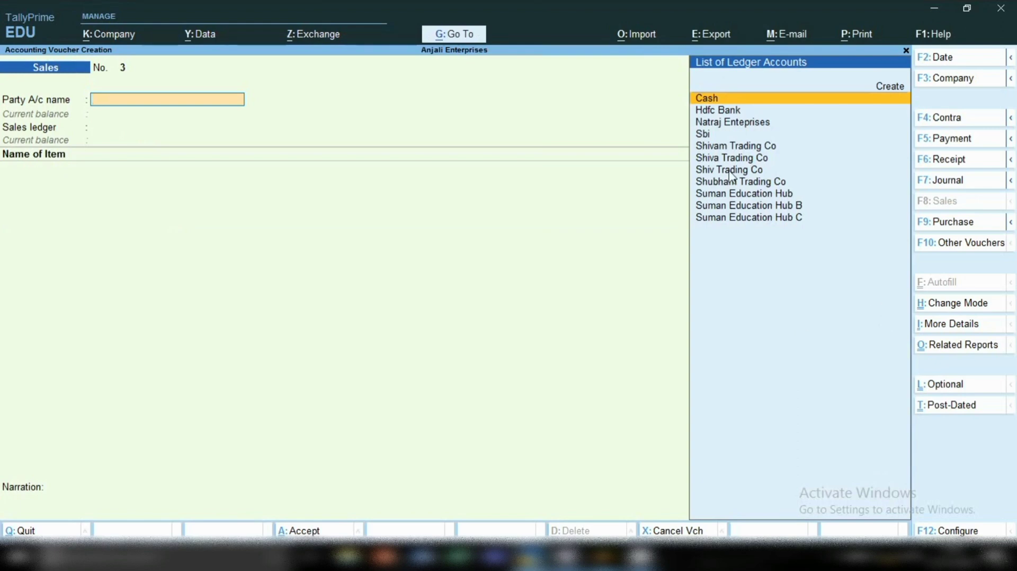
Display the ledger vouchers report for Shubham Trading Co.
click(447, 39)
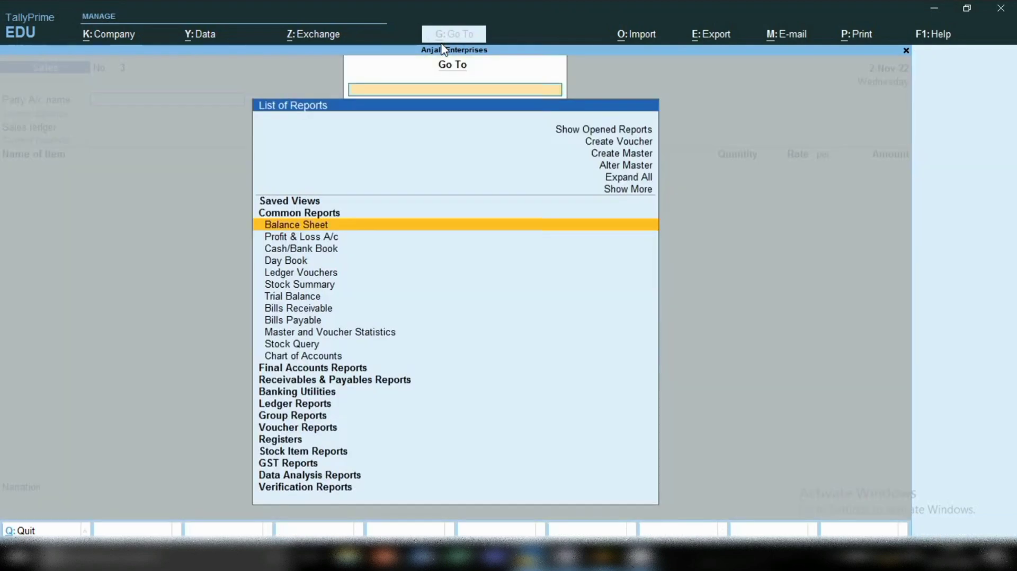
key(Down)
key(Down)
key(Down)
key(Down)
key(Down)
key(Down)
key(Down)
key(Down)
key(Down)
key(Down)
key(Down)
key(Down)
key(Down)
key(Down)
key(Down)
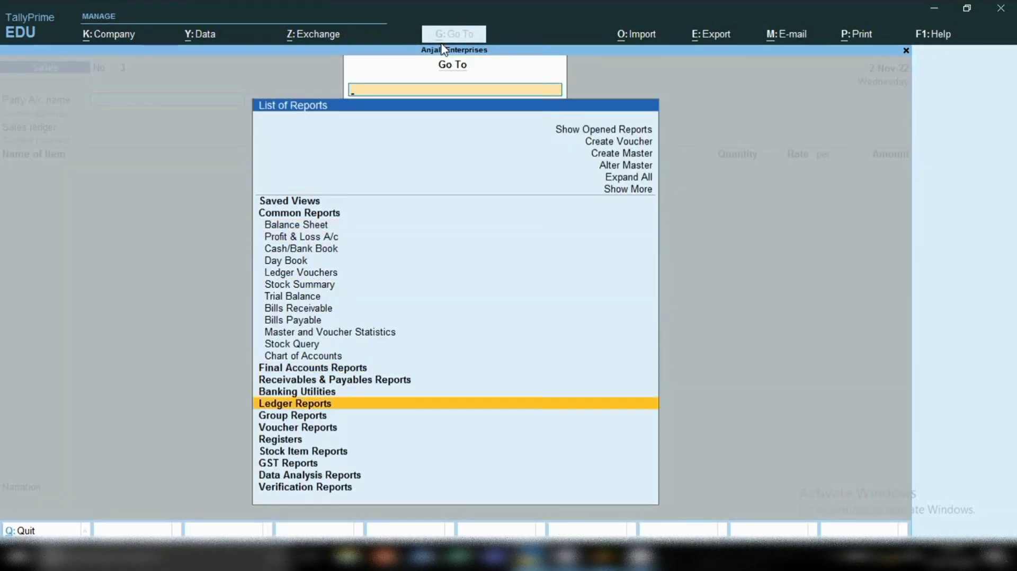
key(Return)
key(Return)
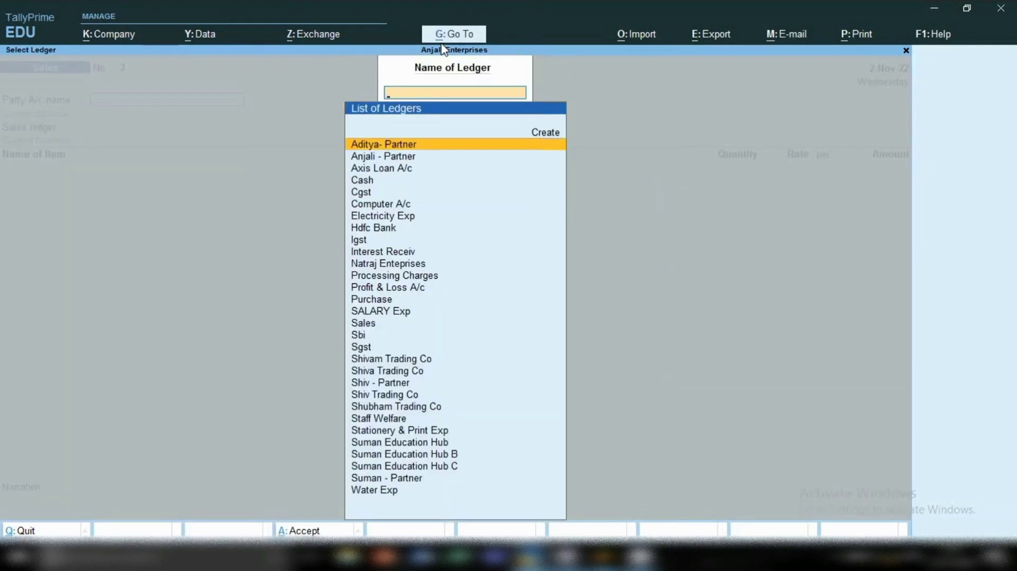
text(S)
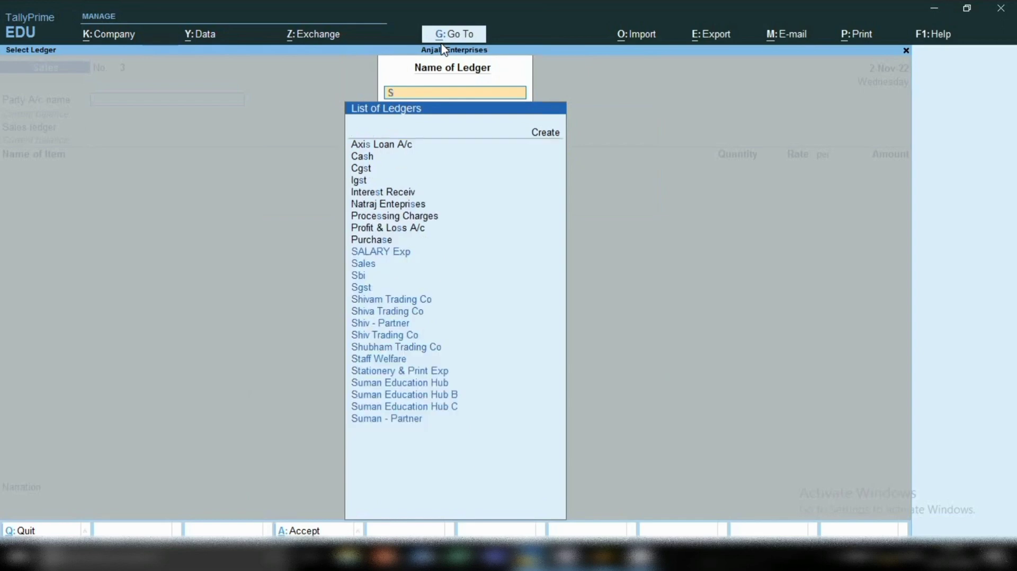
text(hu)
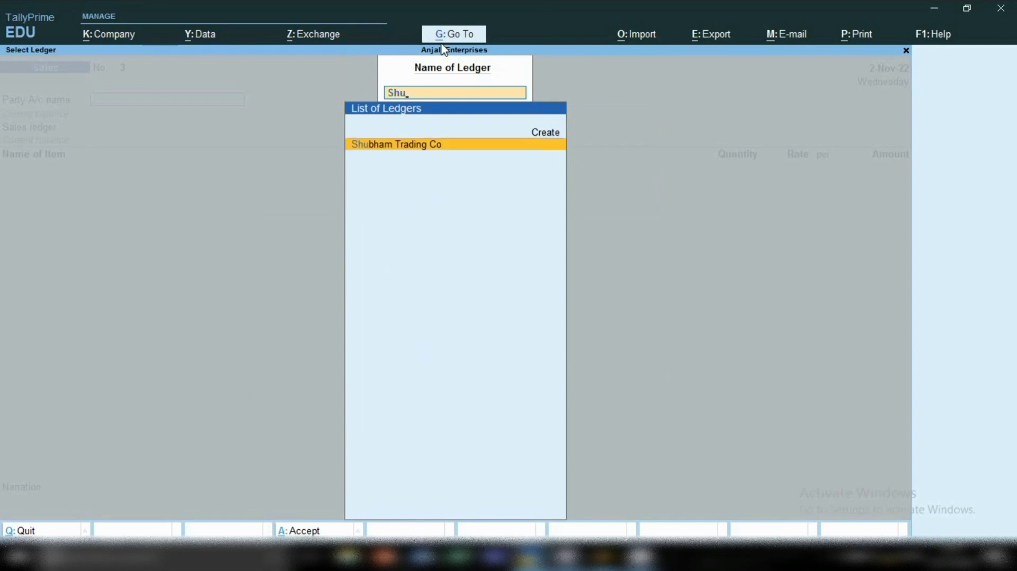
key(Return)
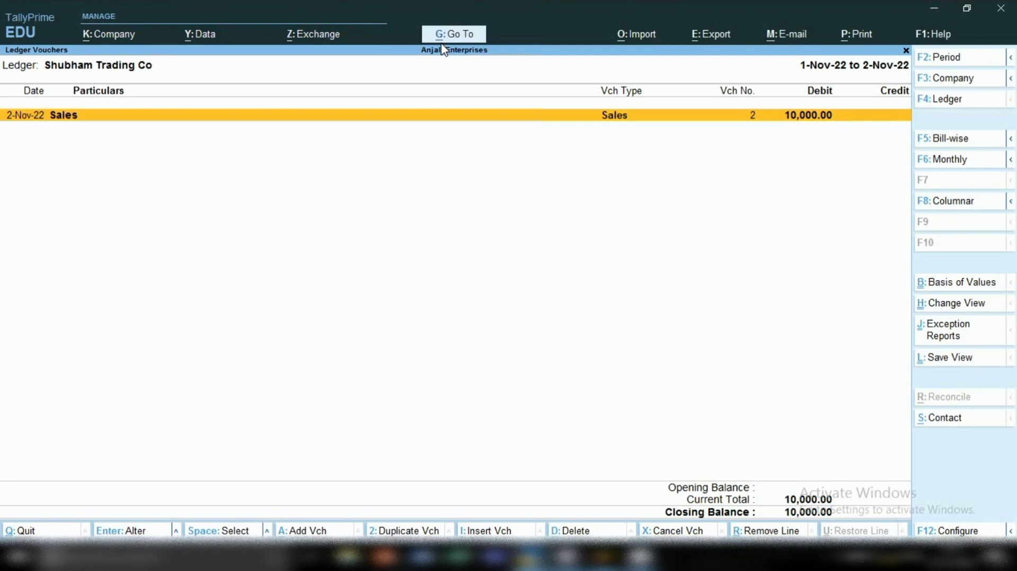
Add a receipt voucher from the ledger report and credit Shubham Trading Co with 10,000.00.
key(space)
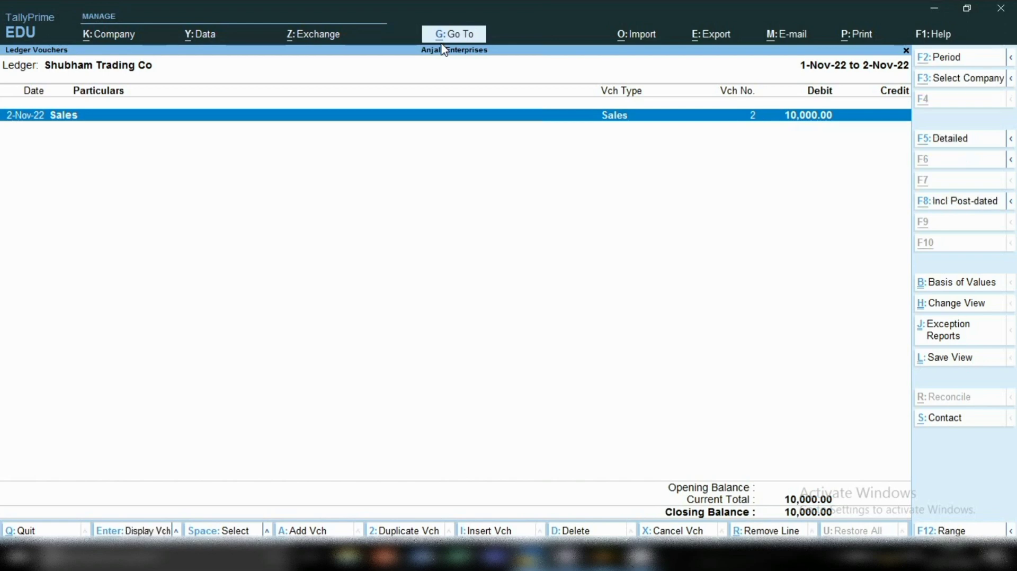
key(alt+a)
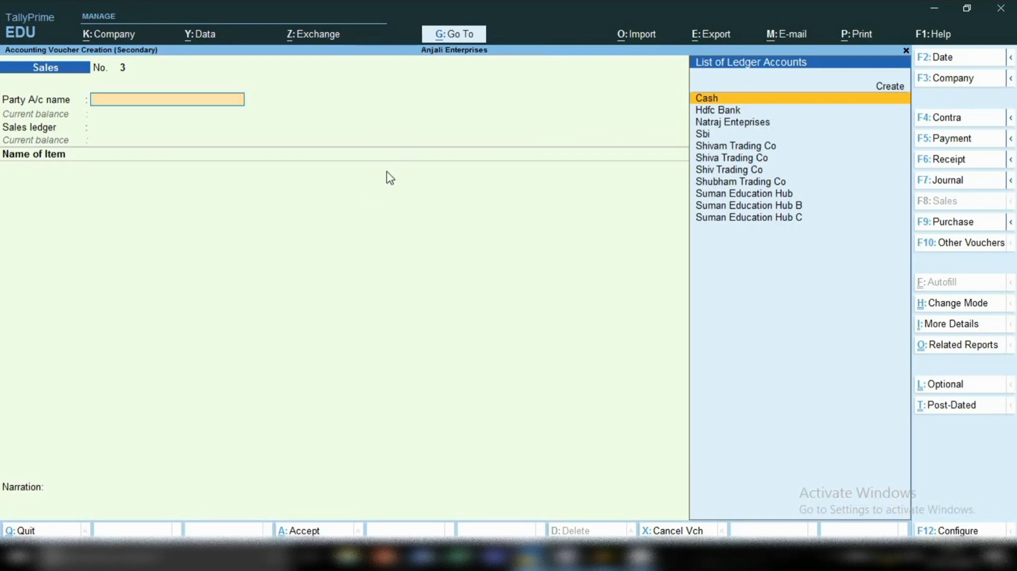
click(940, 162)
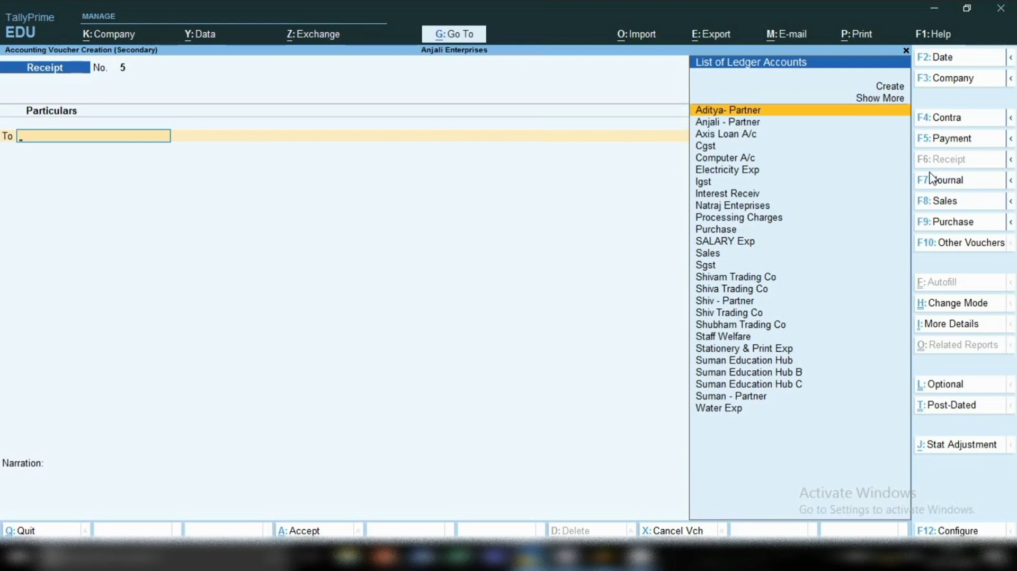
text(Shu)
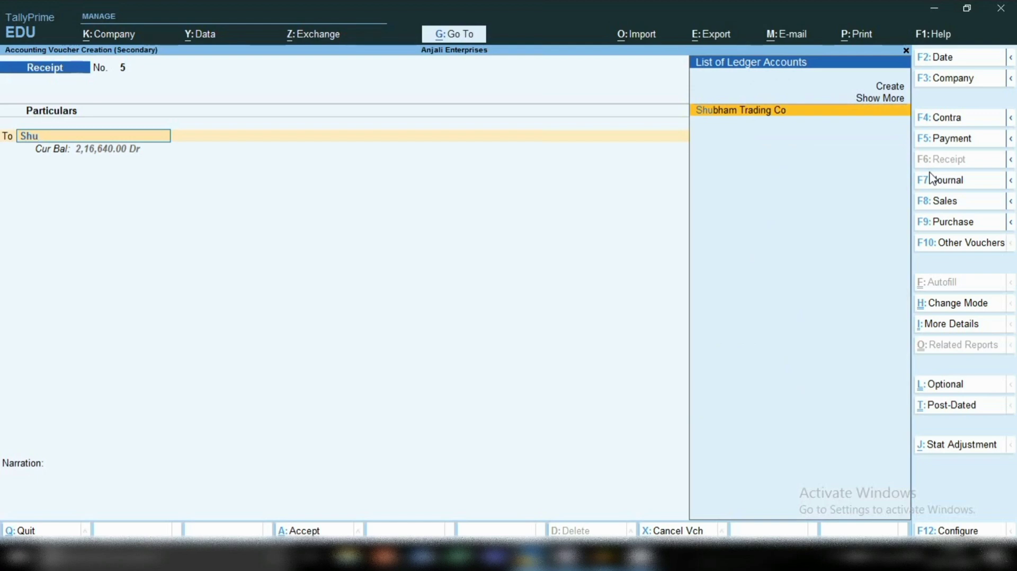
key(Return)
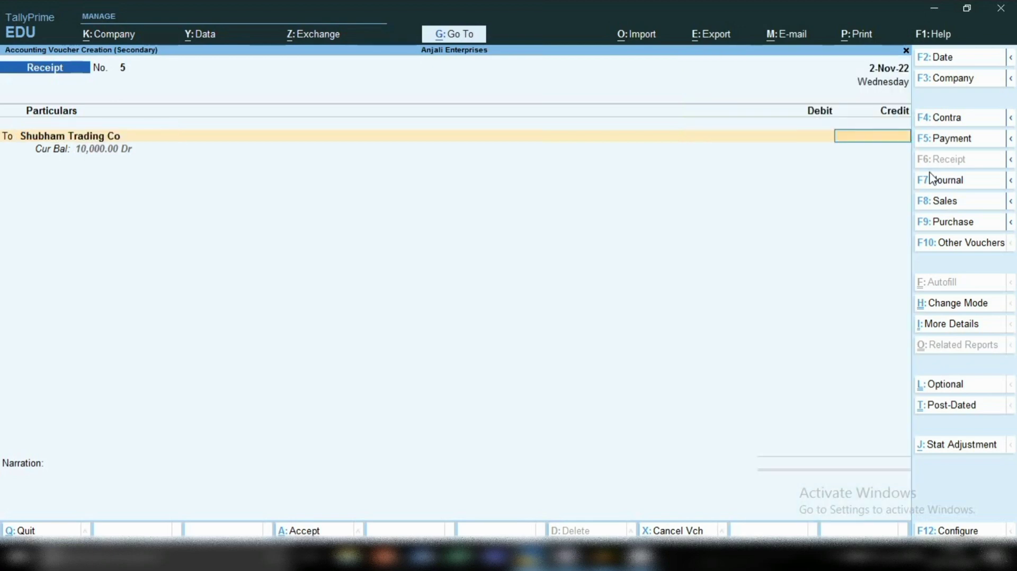
text(10000)
key(Return)
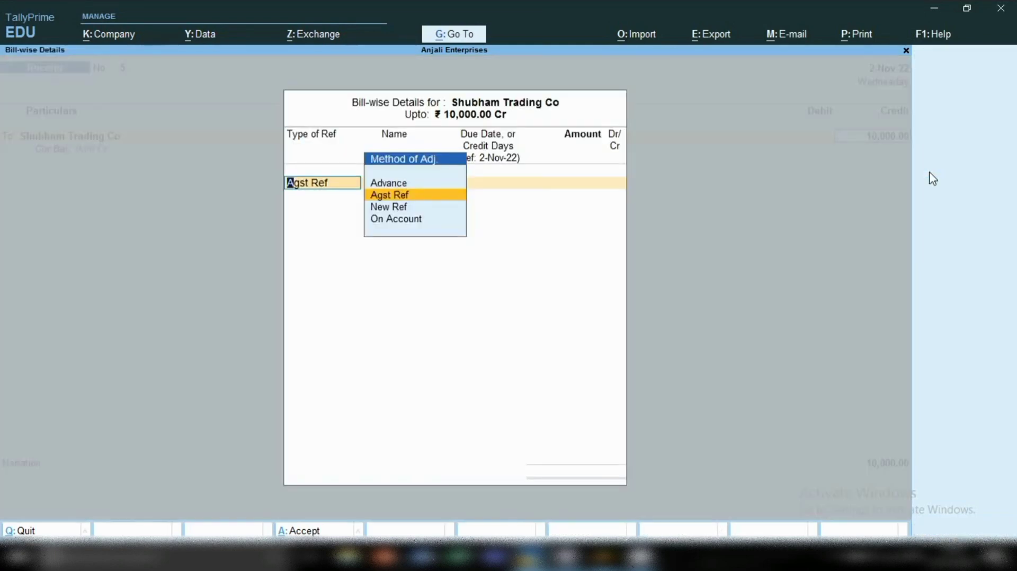
Allocate the full 10,000.00 as Agst Ref to Shubham Trading Co's pending bill 2.
key(Return)
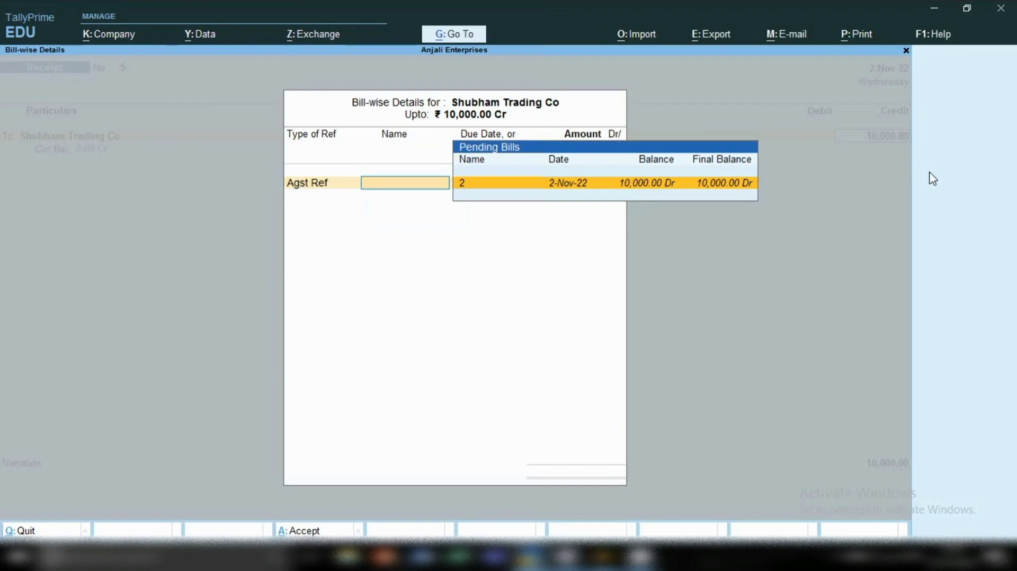
key(Return)
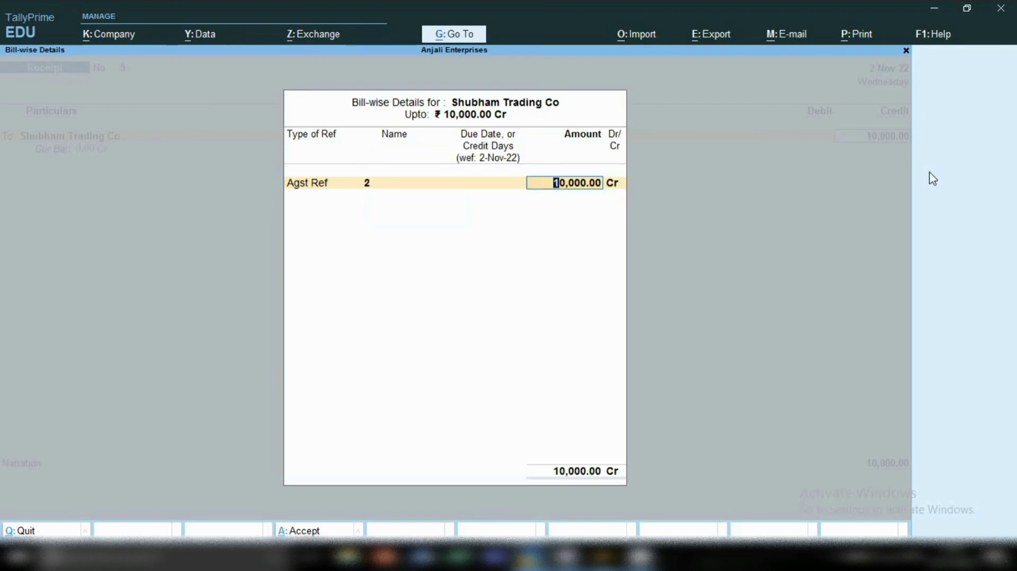
key(Return)
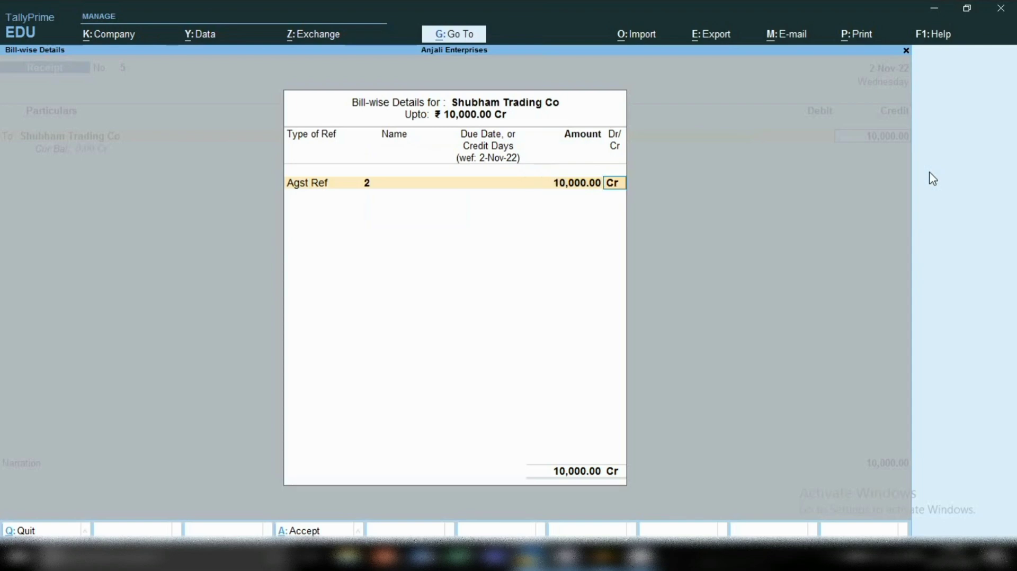
key(Return)
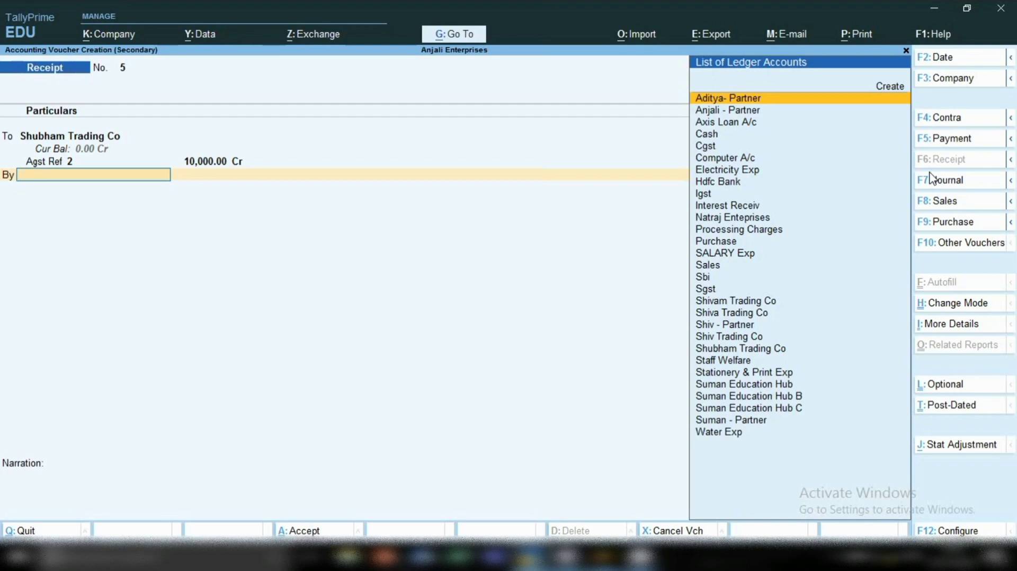
Debit Cash with 10,000.00 and save the receipt voucher.
text(Ca)
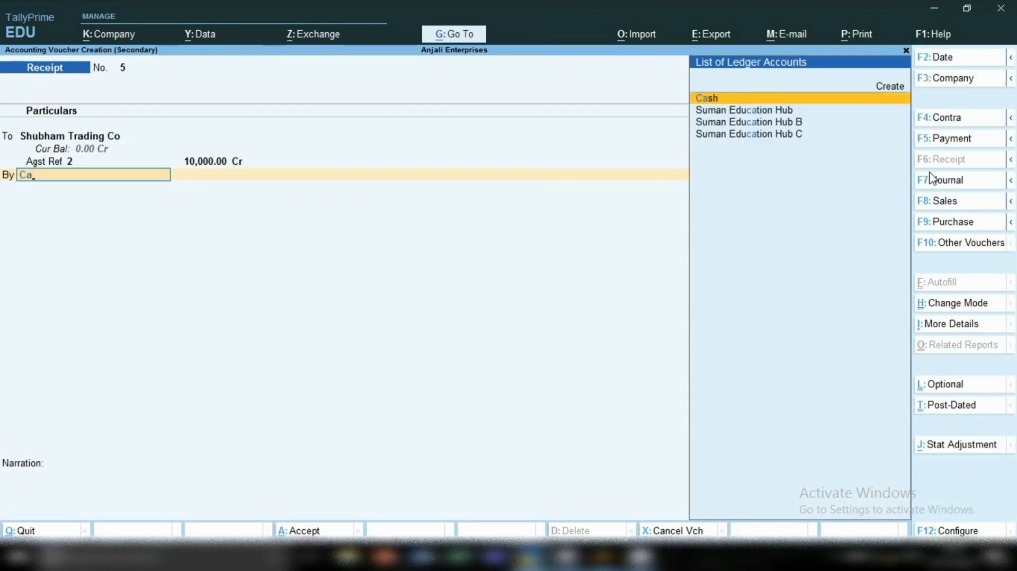
key(Return)
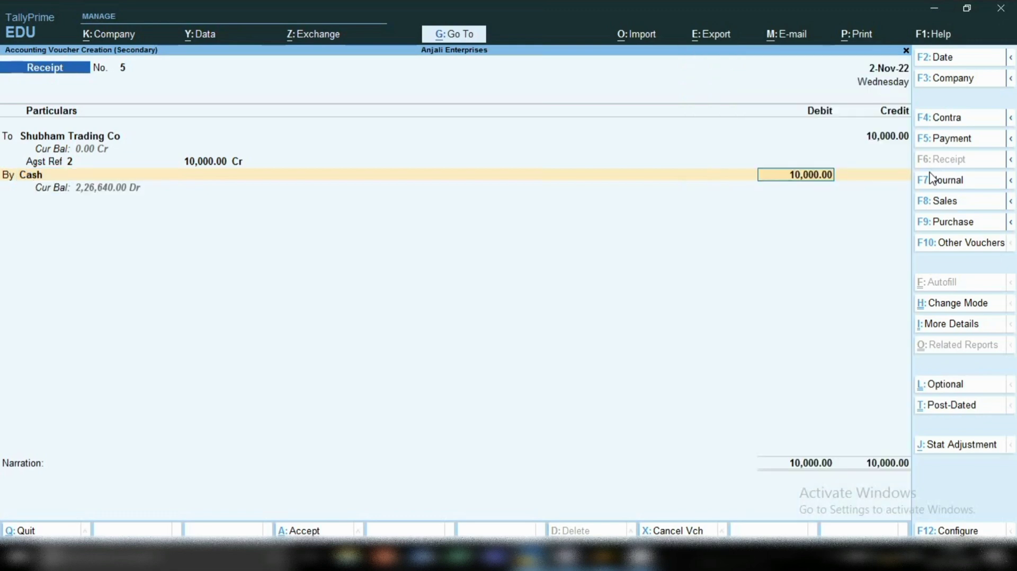
key(ctrl)
key(ctrl+a)
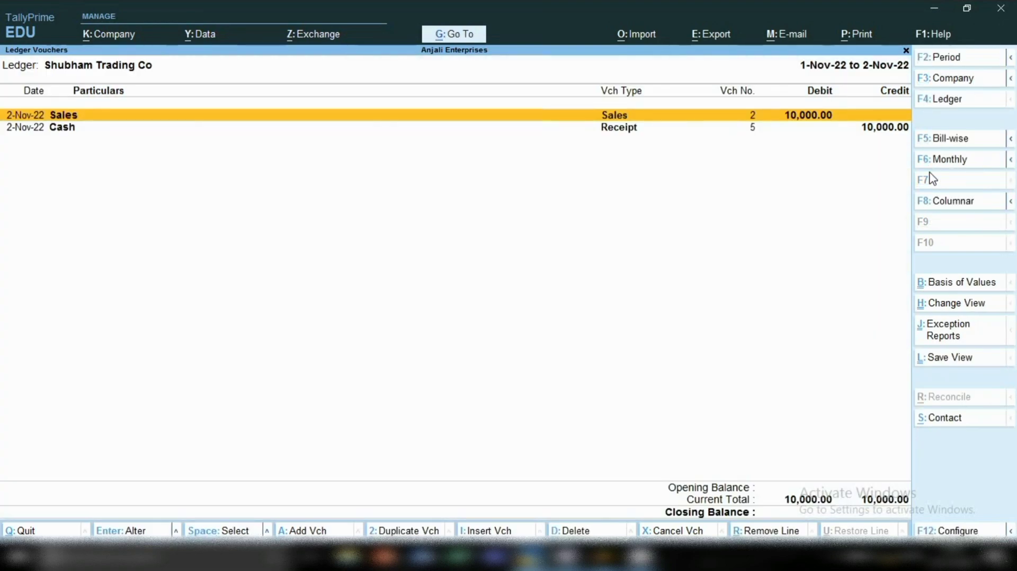
Compare the sales and cash receipt entries in Shubham Trading Co's ledger.
key(Down)
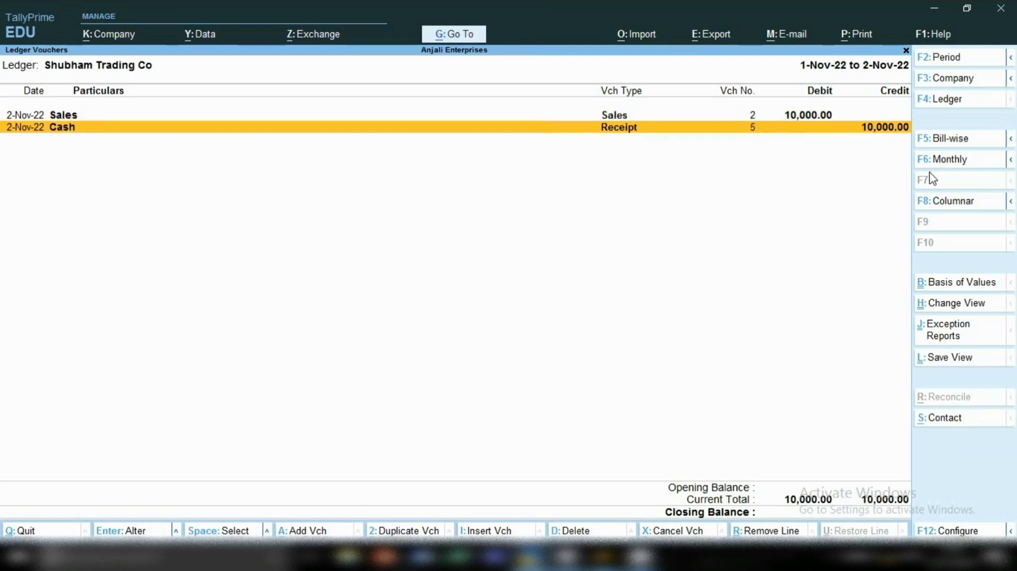
key(Up)
key(Down)
key(Up)
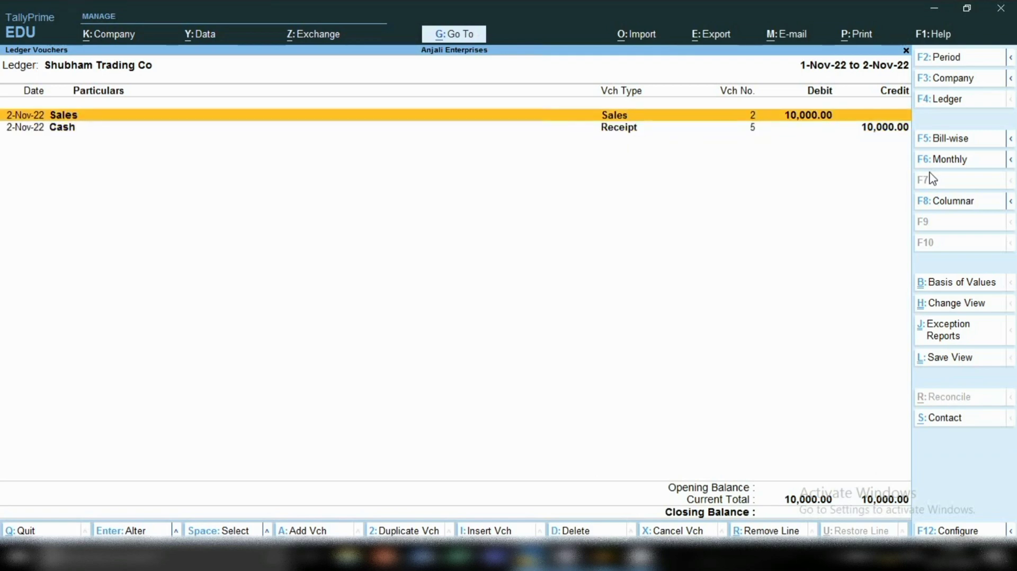
key(Down)
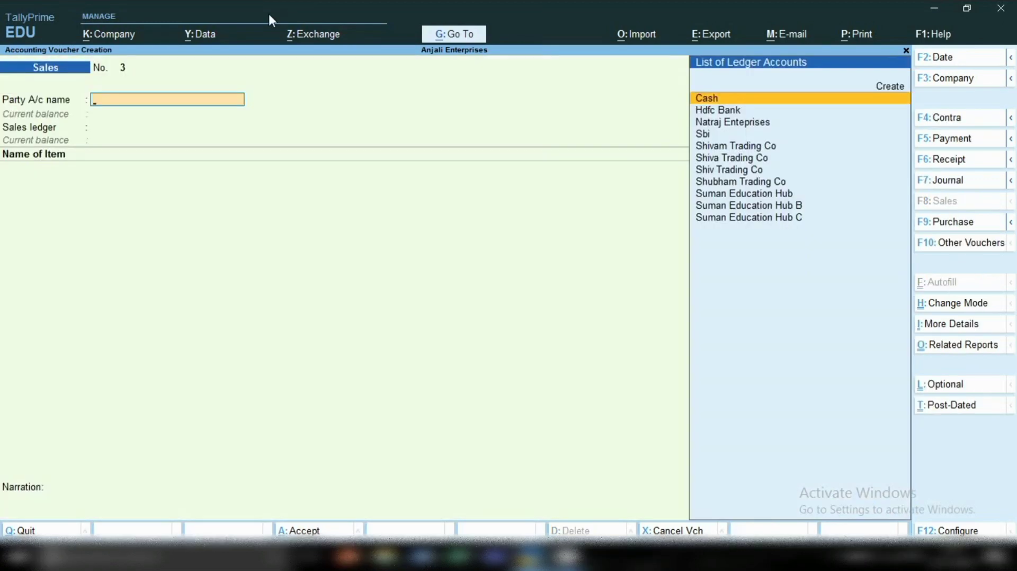
key(Escape)
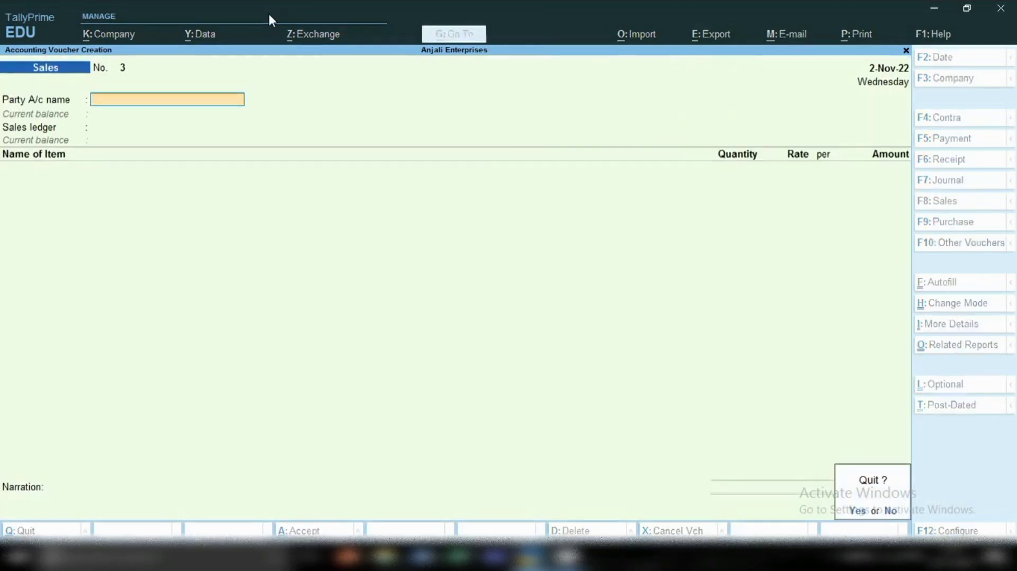
key(Return)
key(Escape)
key(Escape)
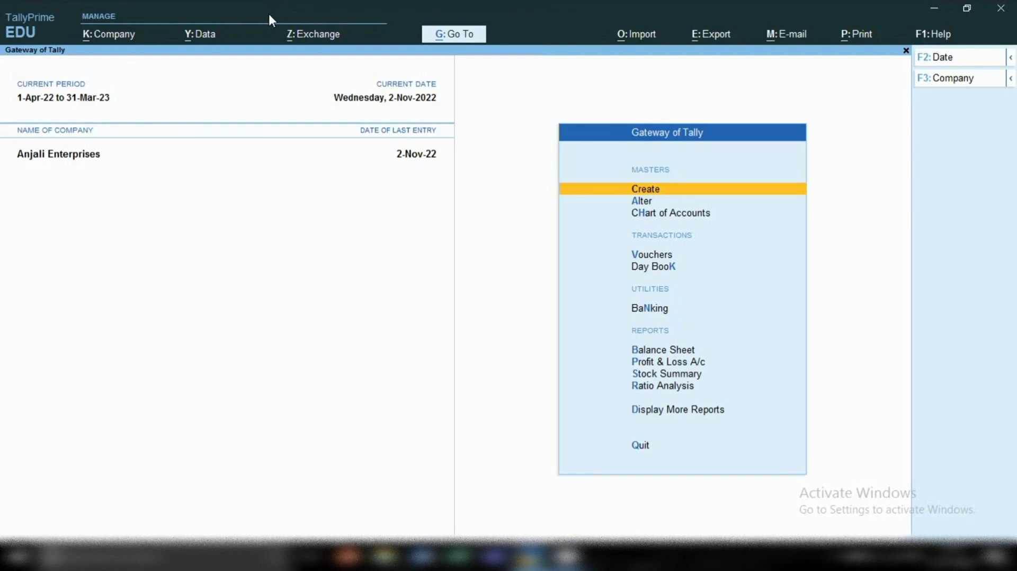
key(v)
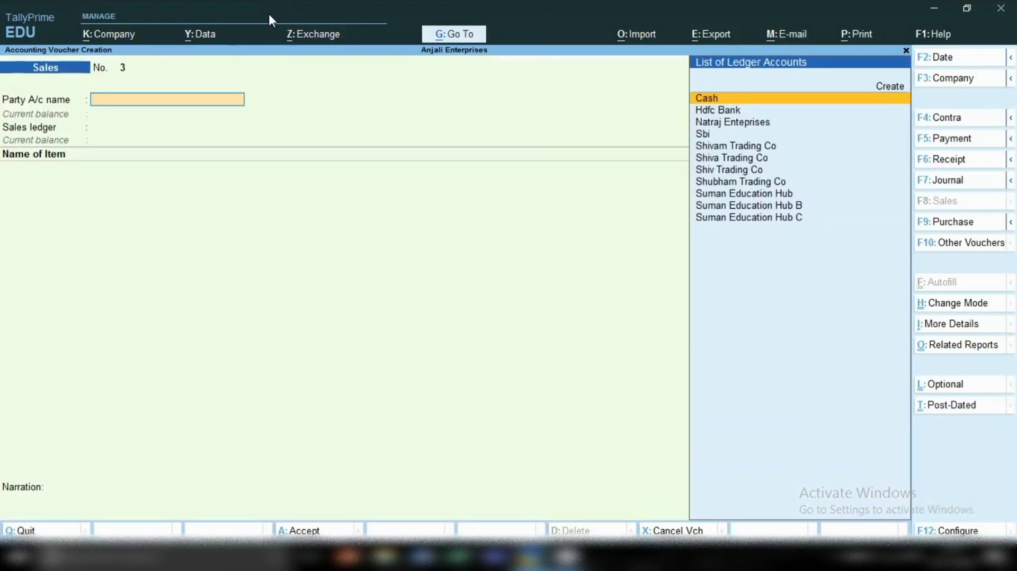
key(Escape)
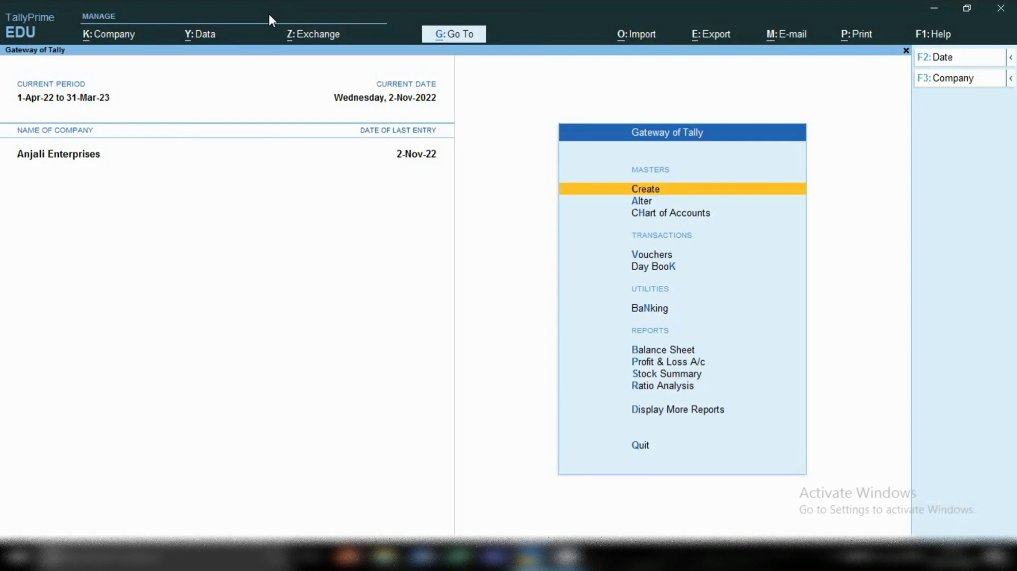
key(v)
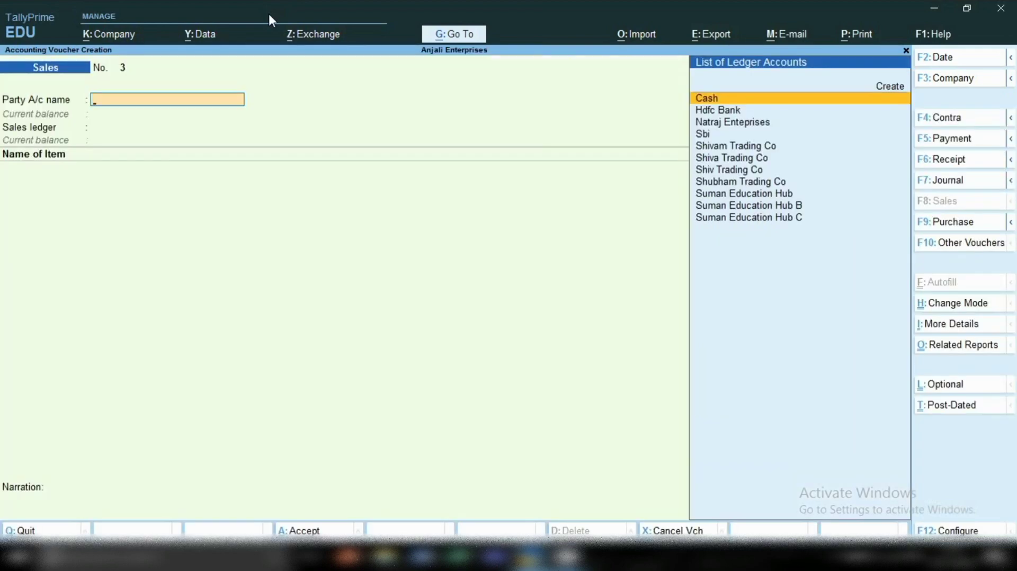
key(Escape)
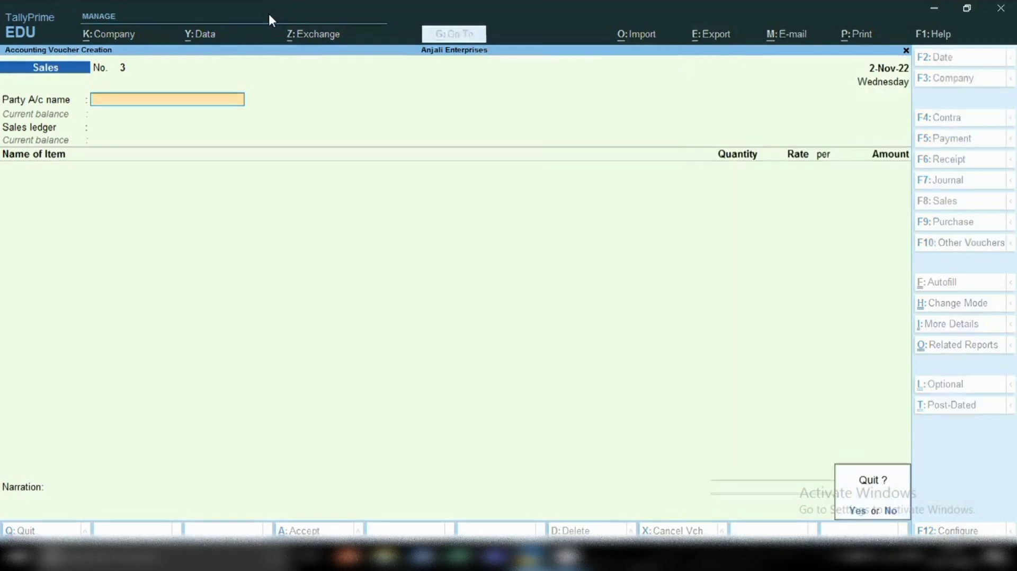
key(y)
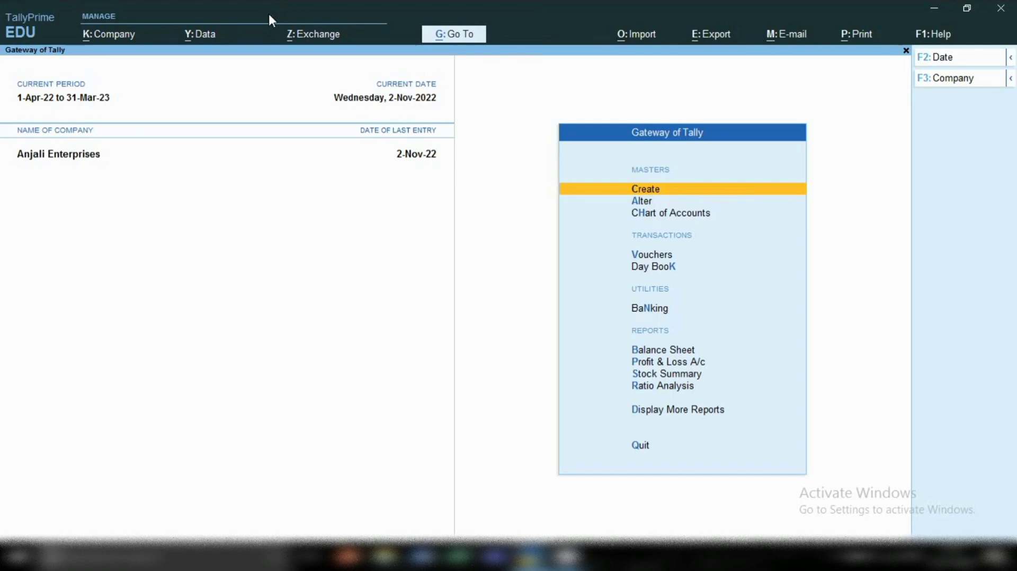
Open voucher entry for a sales voucher and set the voucher date to 1.11.22.
key(v)
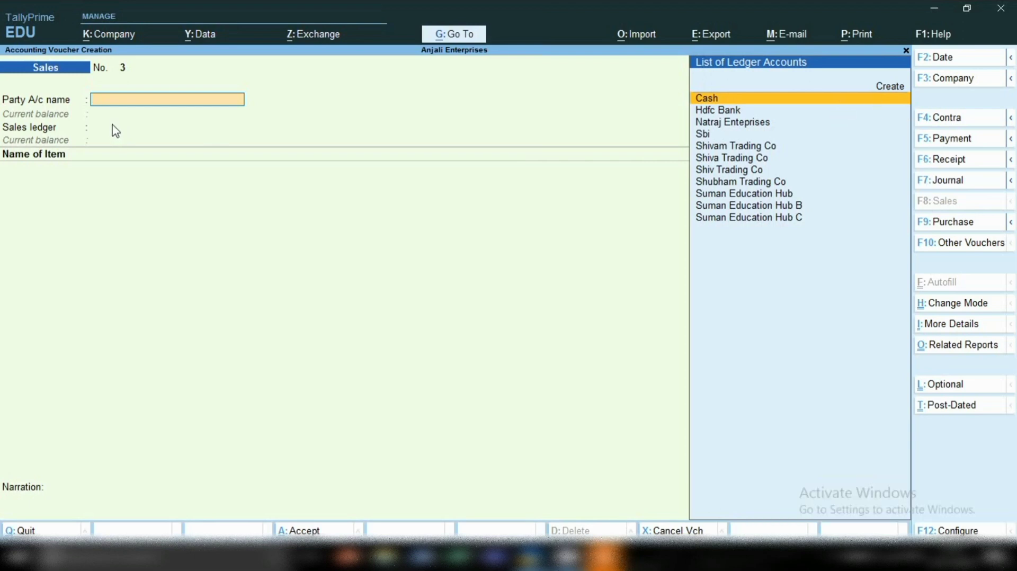
key(F2)
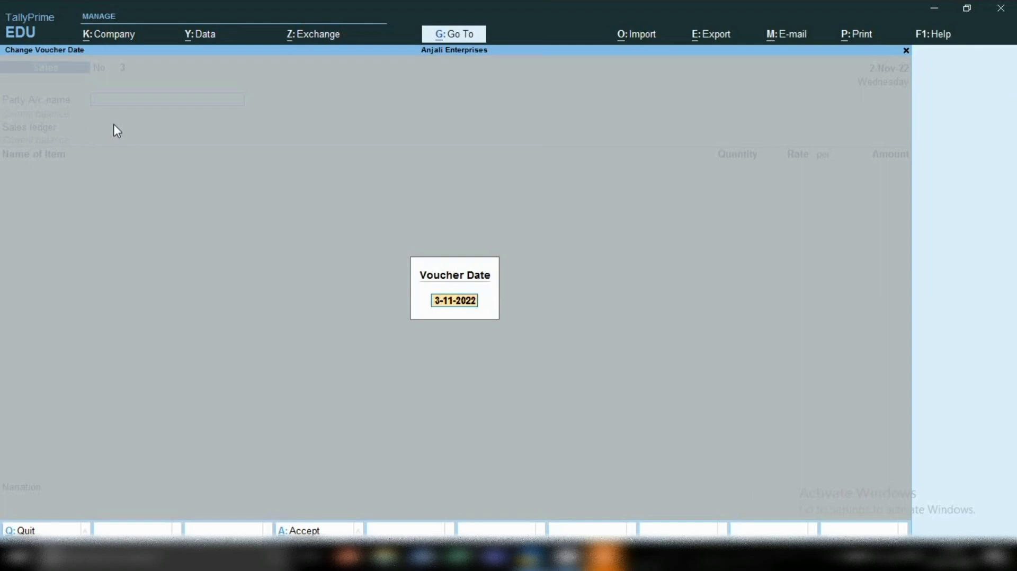
text(1.11.22)
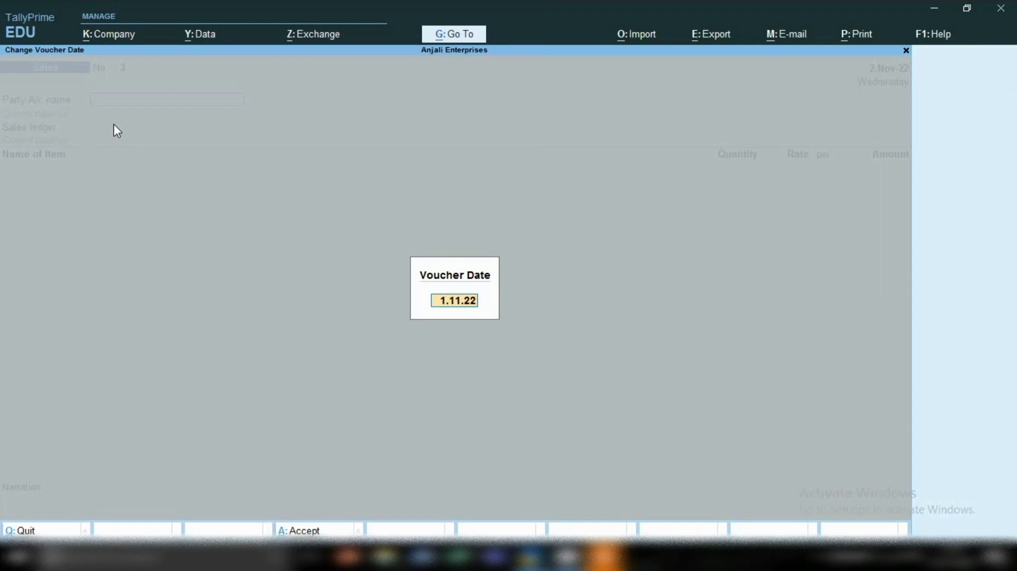
key(Return)
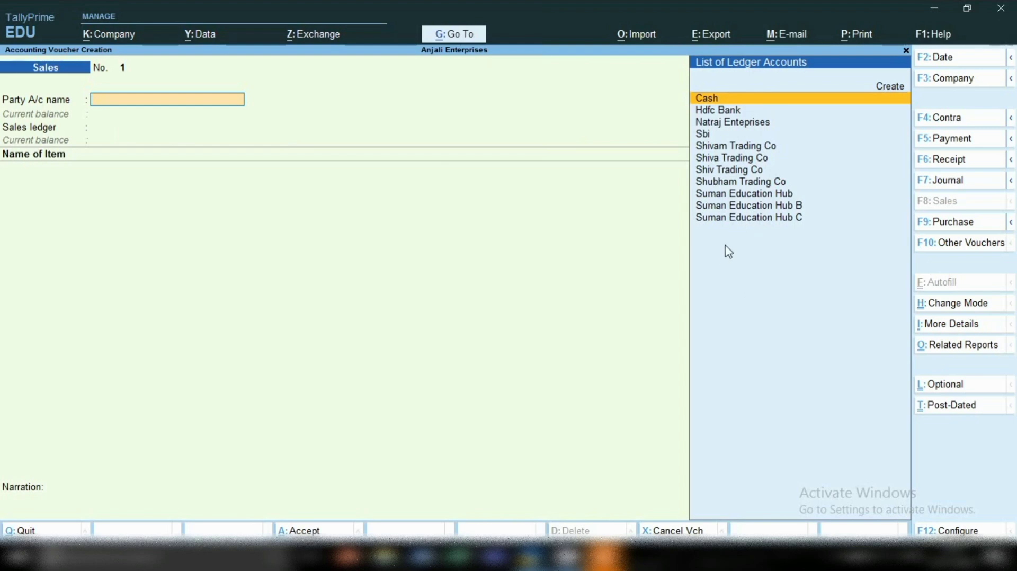
key(alt+c)
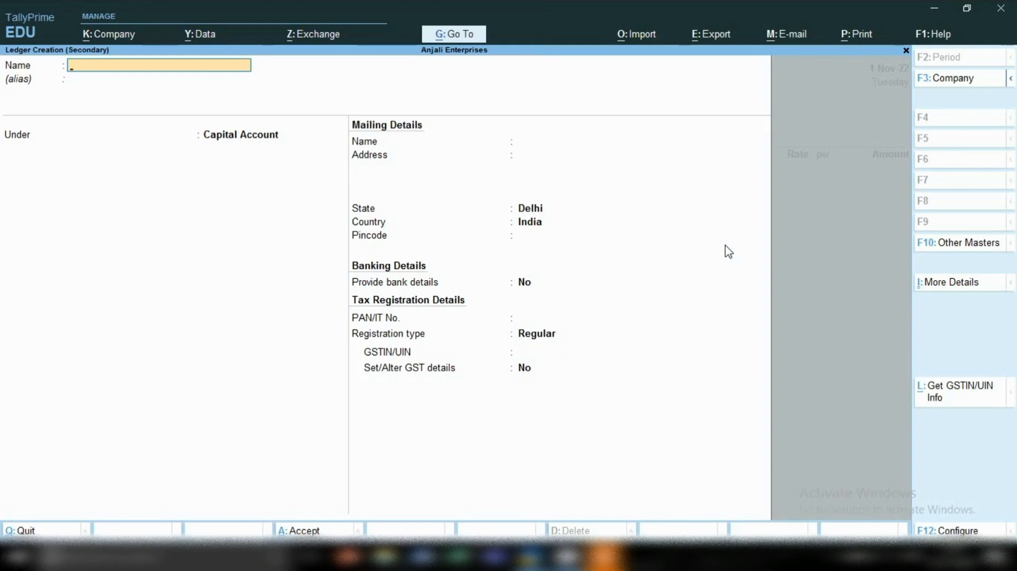
key(Escape)
key(Return)
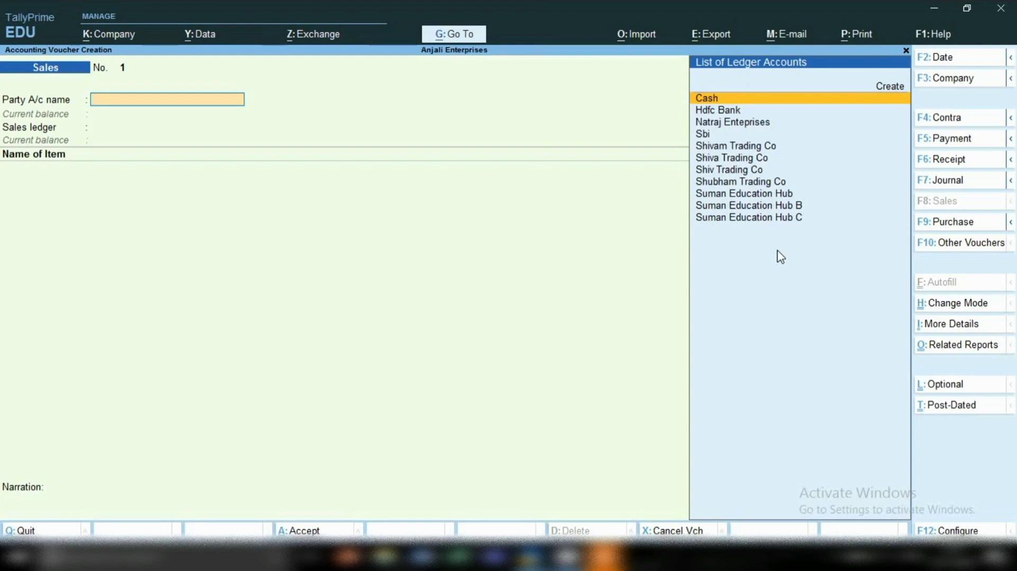
Choose Shiva Trading Co as the party account of the sales voucher.
key(Down)
key(Down)
key(Down)
key(Down)
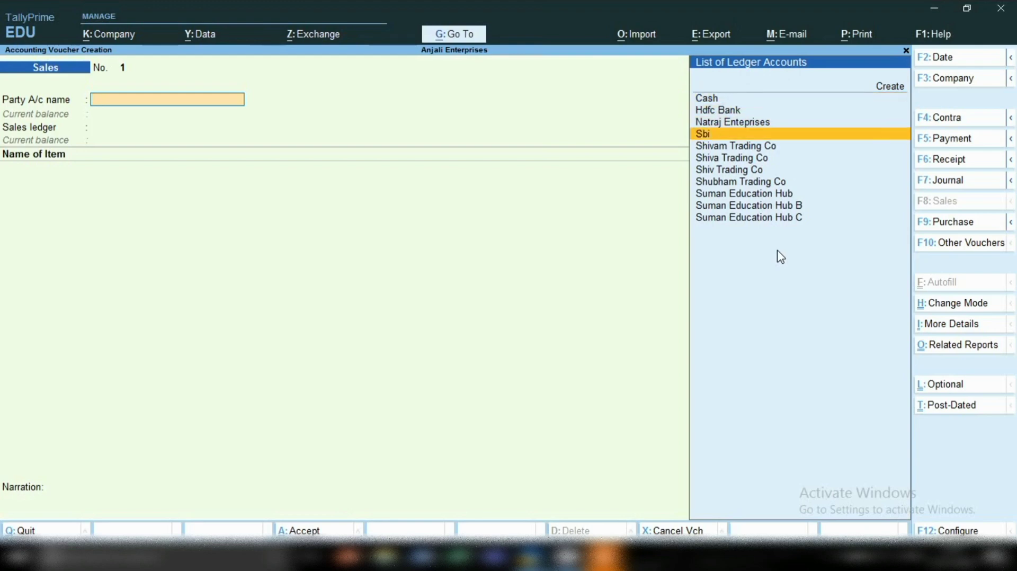
key(Down)
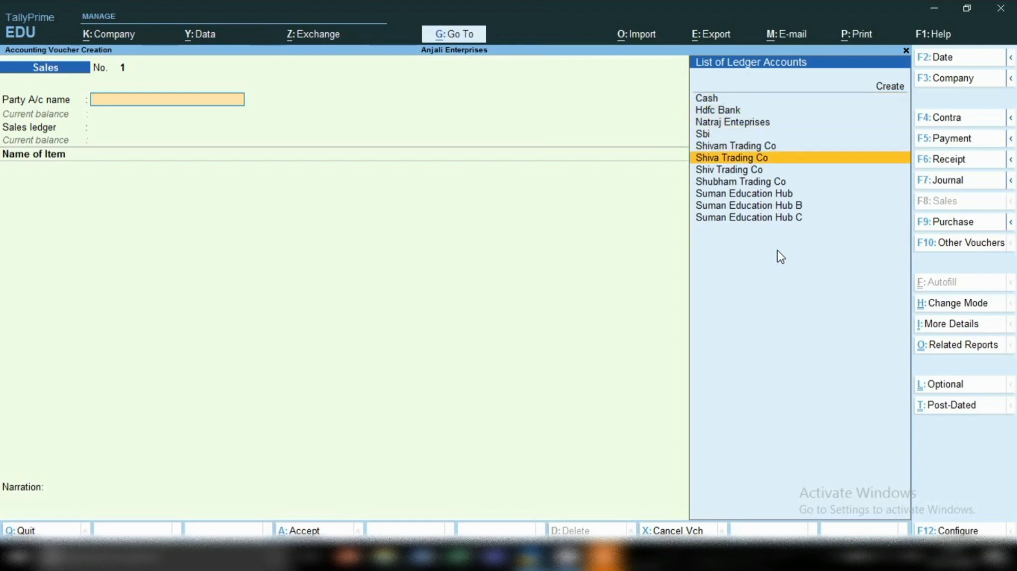
key(Return)
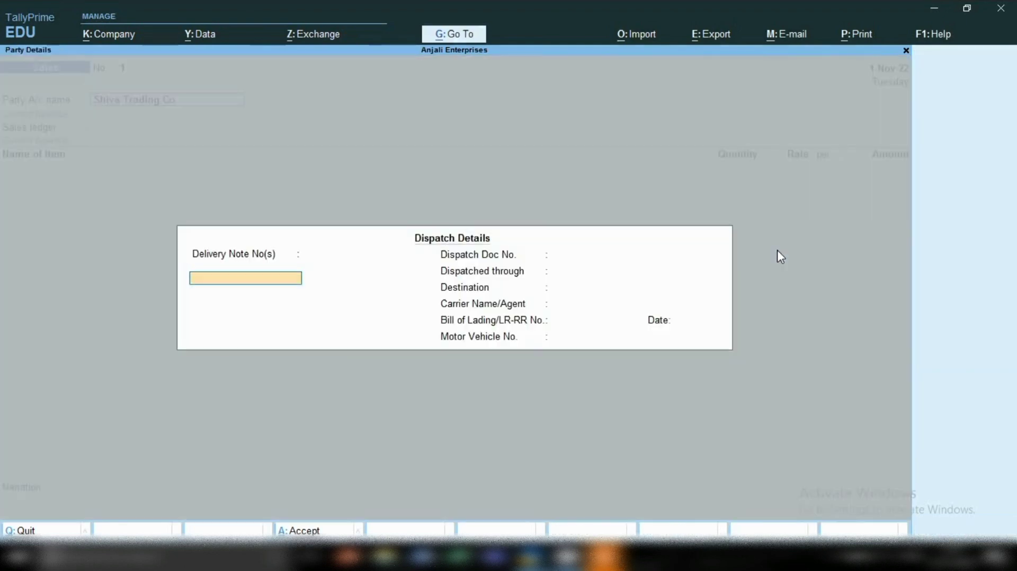
Accept the blank dispatch details and the default party details, and choose Sales as the sales ledger.
key(Return)
key(Return)
key(Return)
key(Return)
key(Return)
key(Return)
key(Return)
key(Return)
key(Return)
key(Return)
key(Return)
key(Return)
key(Return)
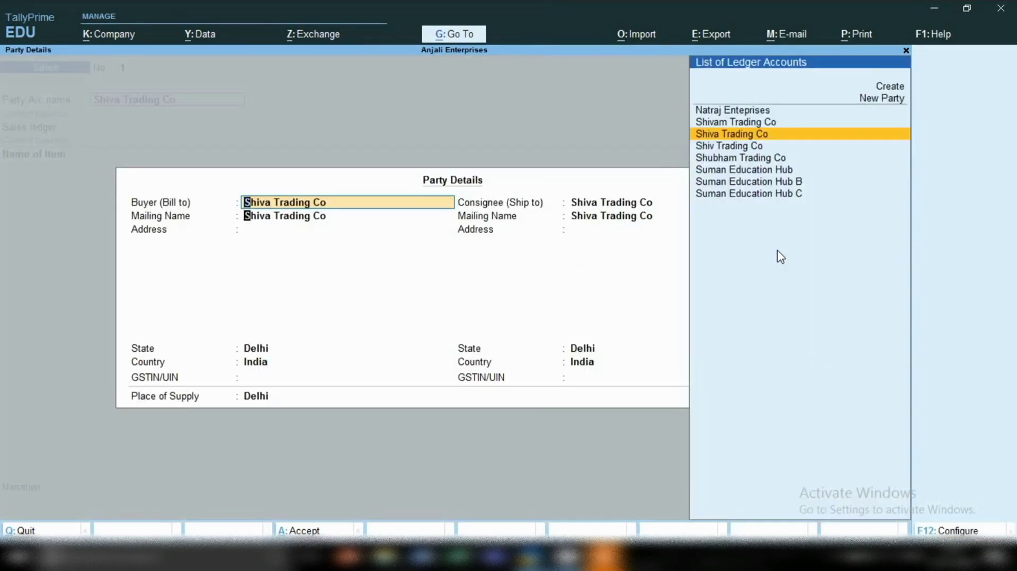
key(Return)
key(Return)
key(Return)
key(Return)
key(Return)
key(Return)
key(Return)
key(Return)
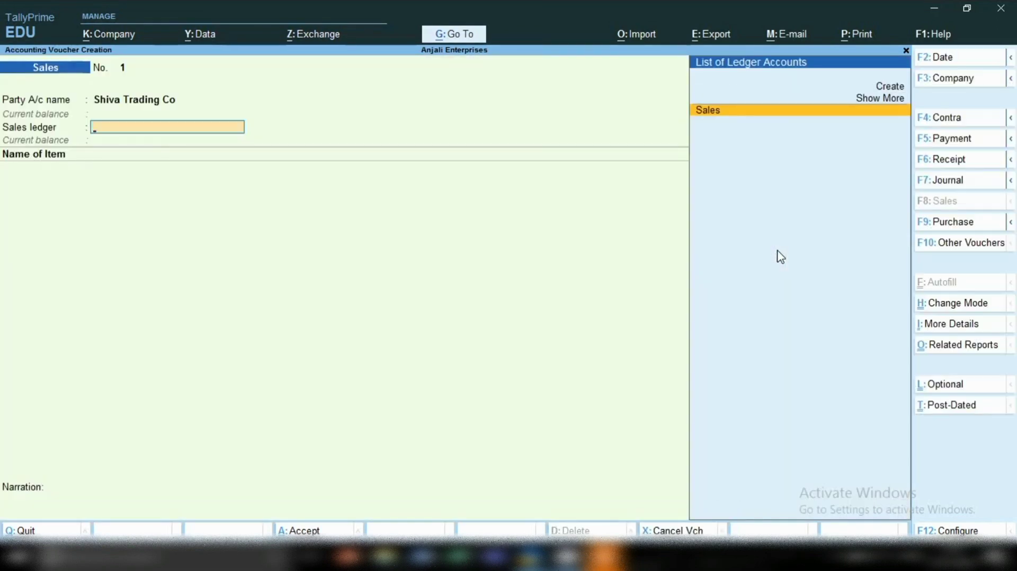
key(Return)
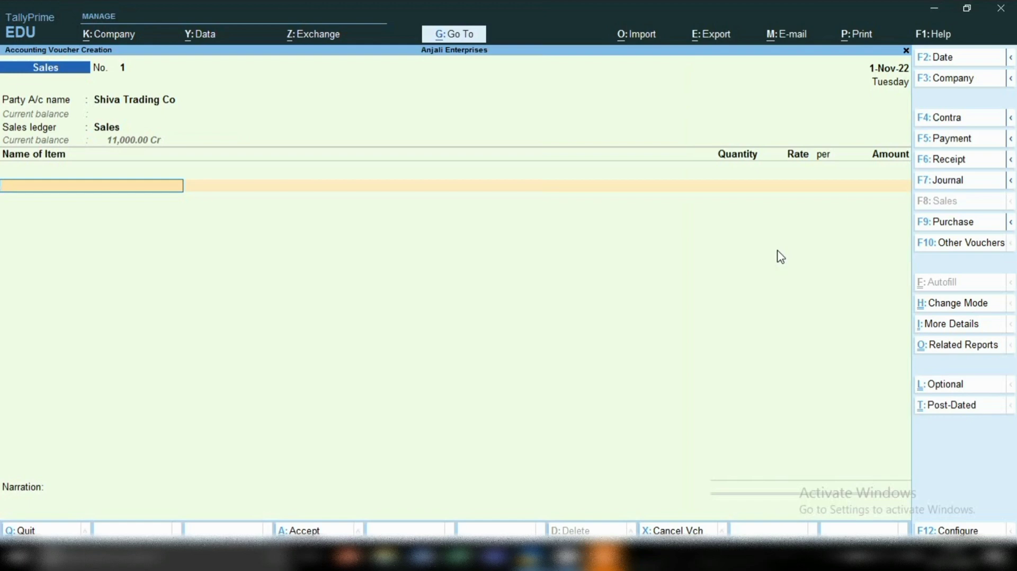
key(alt+c)
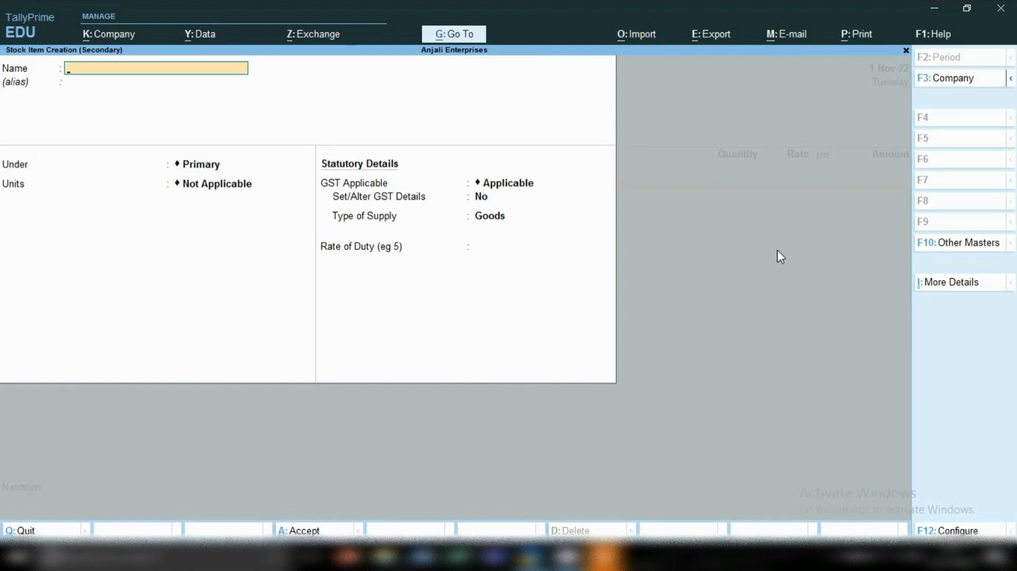
key(Escape)
key(y)
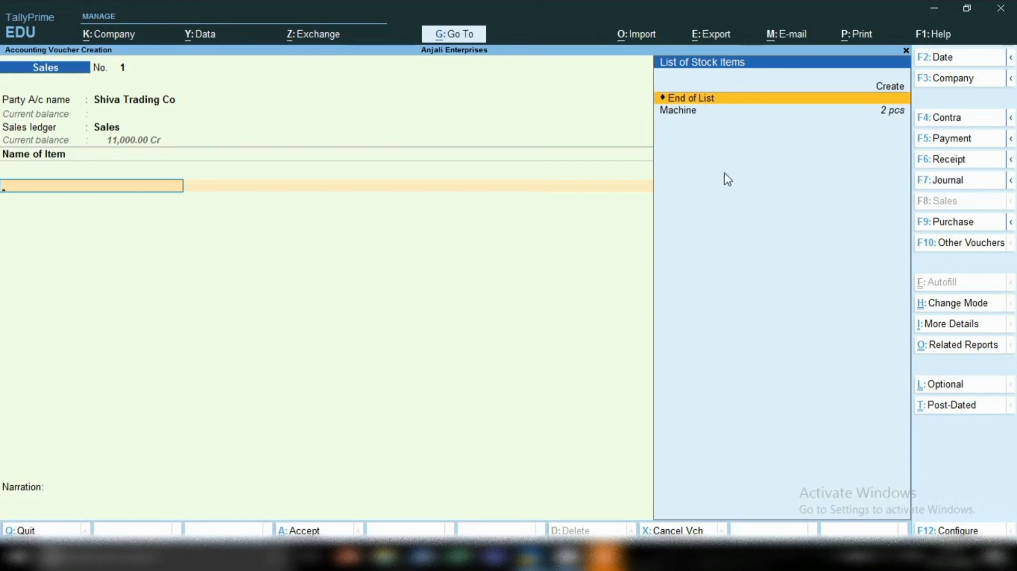
Add the item Machine to the sales voucher with a quantity of 5 pcs at a rate of 1,500.00.
key(Down)
key(Return)
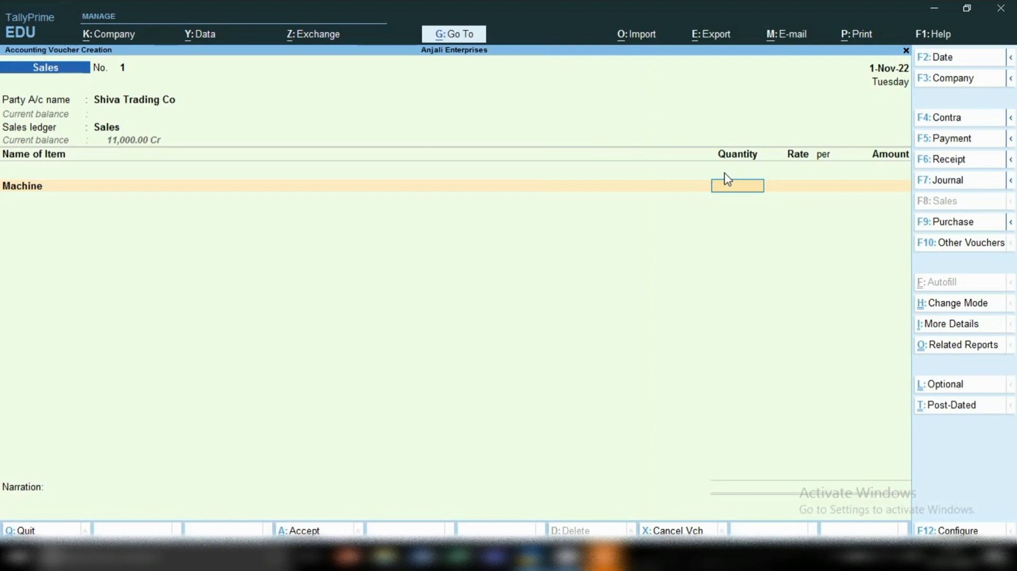
text(5)
key(Return)
key(Return)
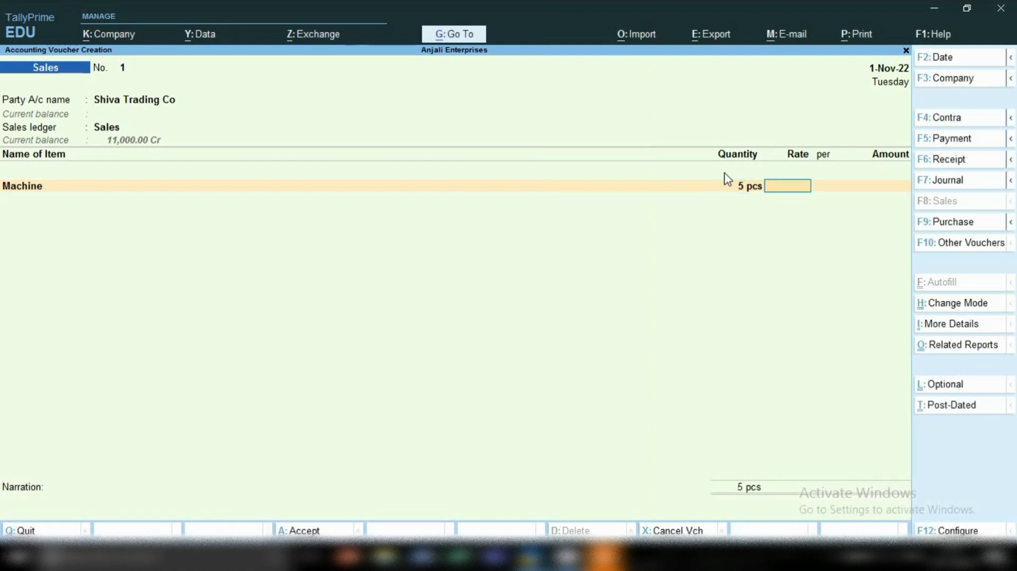
text(15)
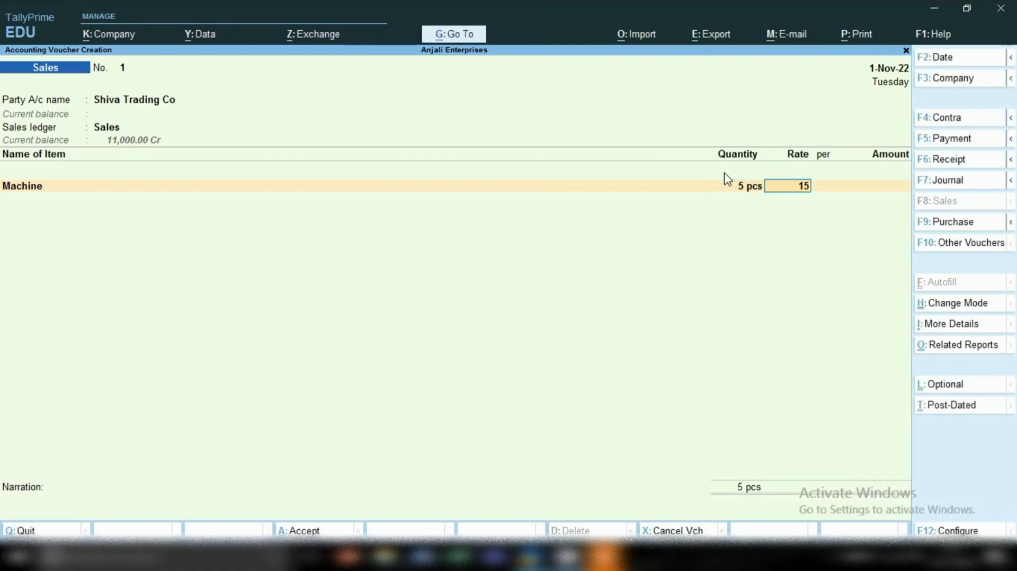
text(00)
key(Return)
End the item list and save Shiva Trading Co's sales voucher.
key(Return)
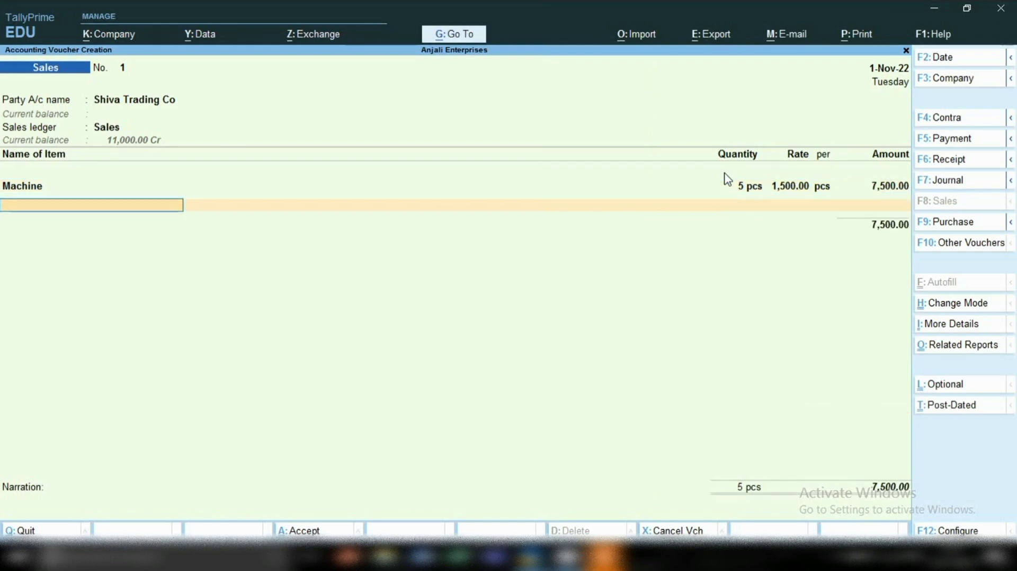
key(Return)
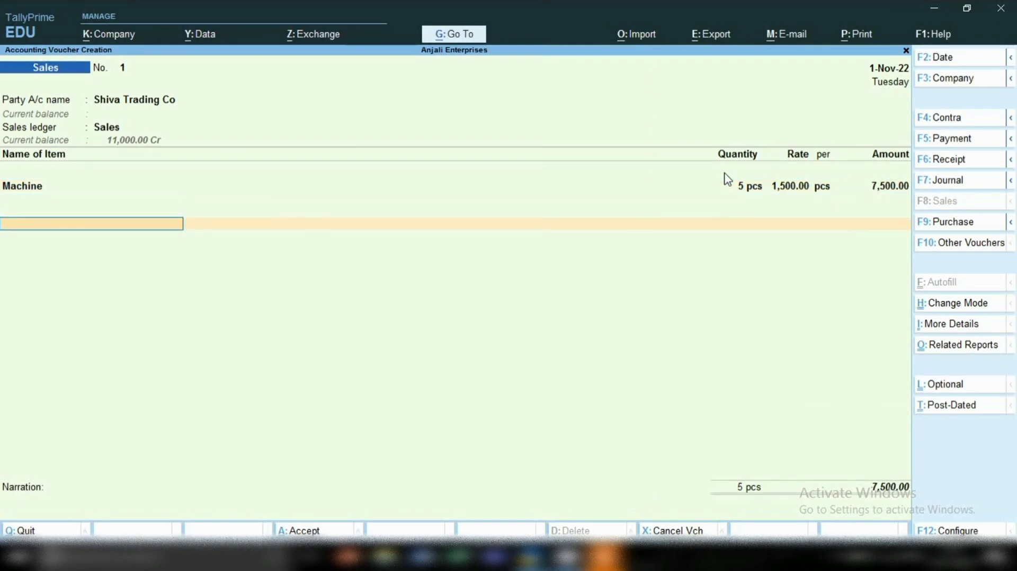
key(ctrl)
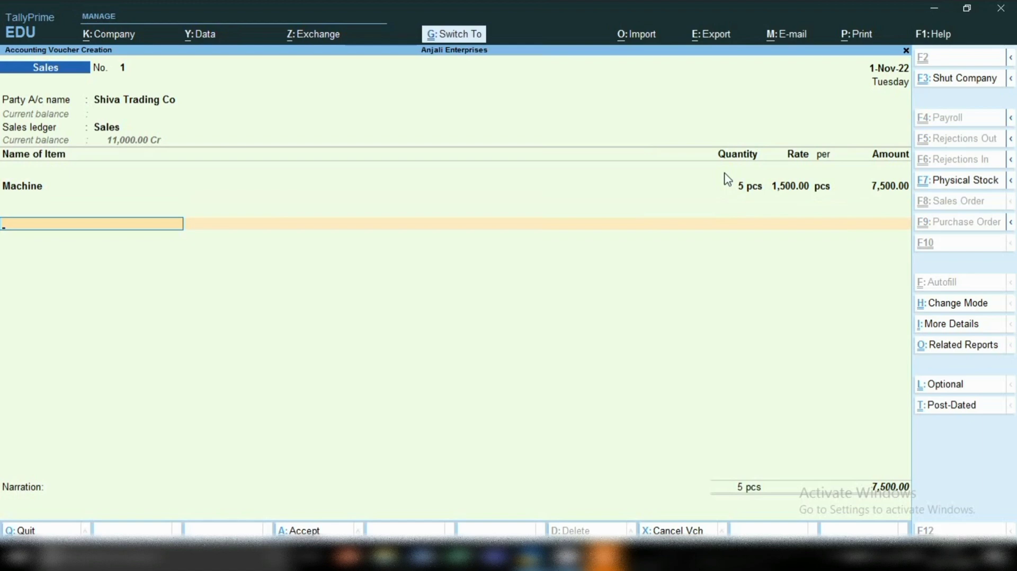
key(ctrl+a)
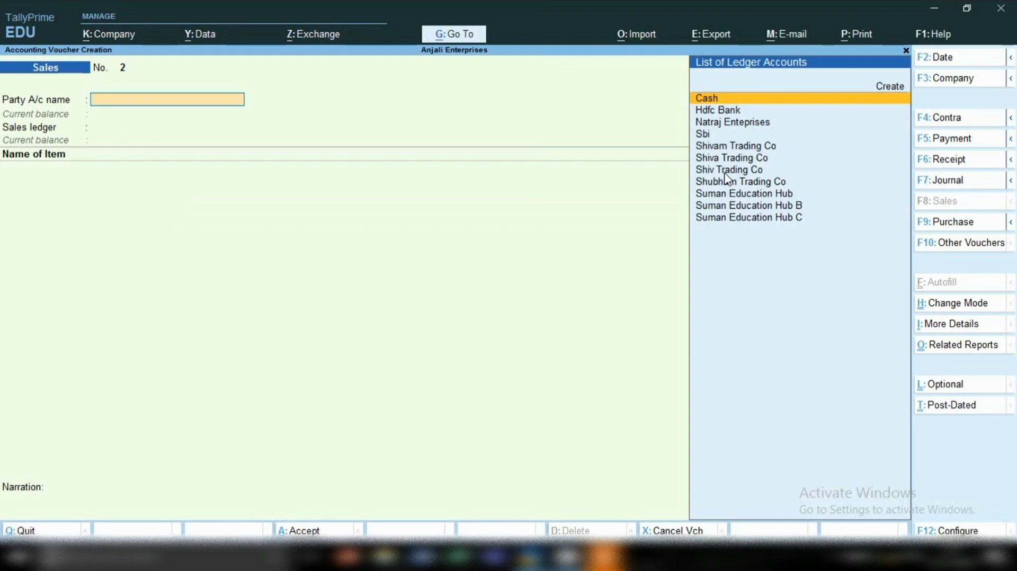
Open the Ledger Vouchers report for Shiva Trading Co to check the sales entry.
click(444, 40)
key(Down)
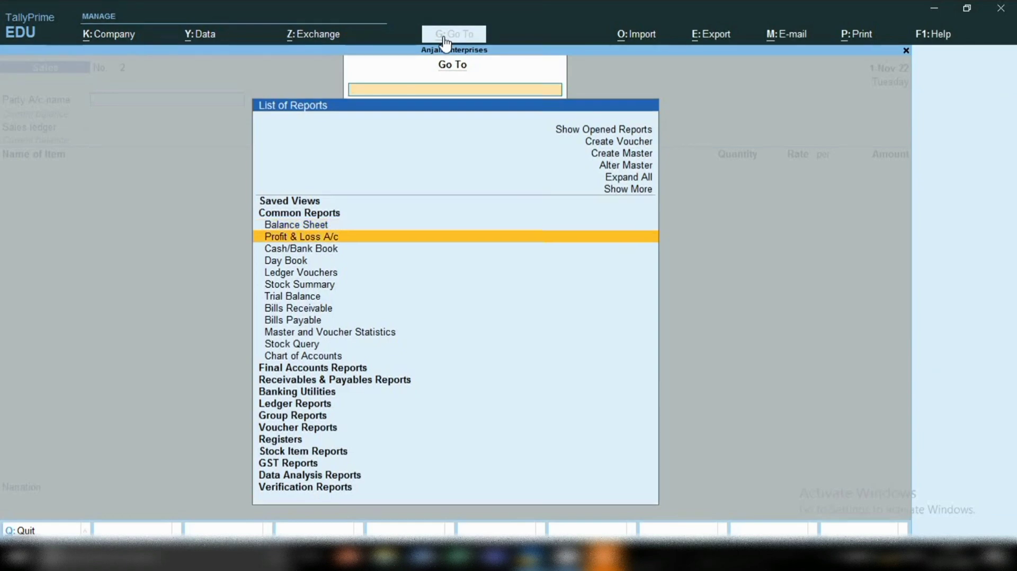
key(Down)
key(Down)
key(Down)
key(Down)
key(Down)
key(Down)
key(Down)
key(Down)
key(Down)
key(Down)
key(Down)
key(Down)
key(Down)
key(Down)
key(Return)
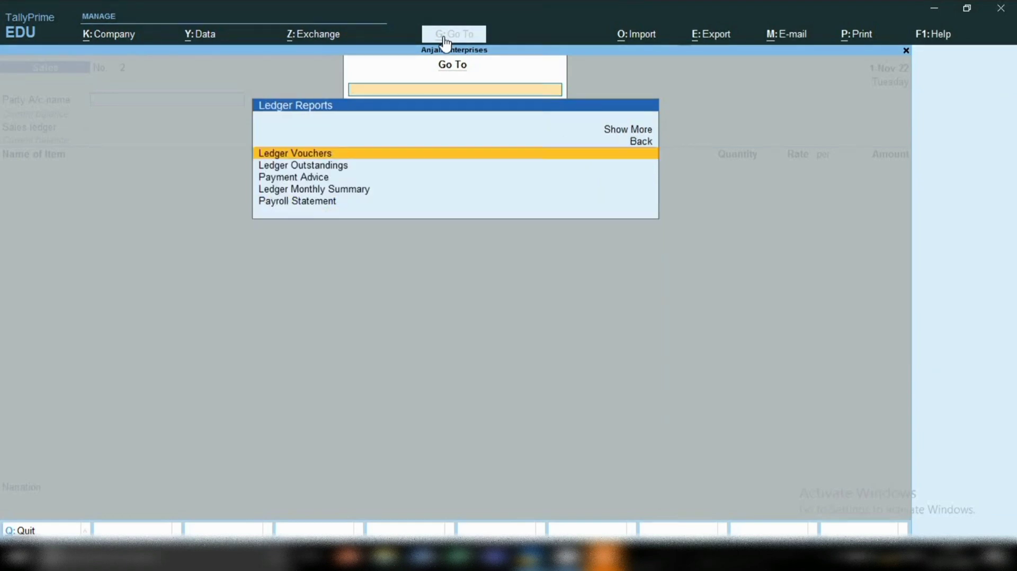
key(Return)
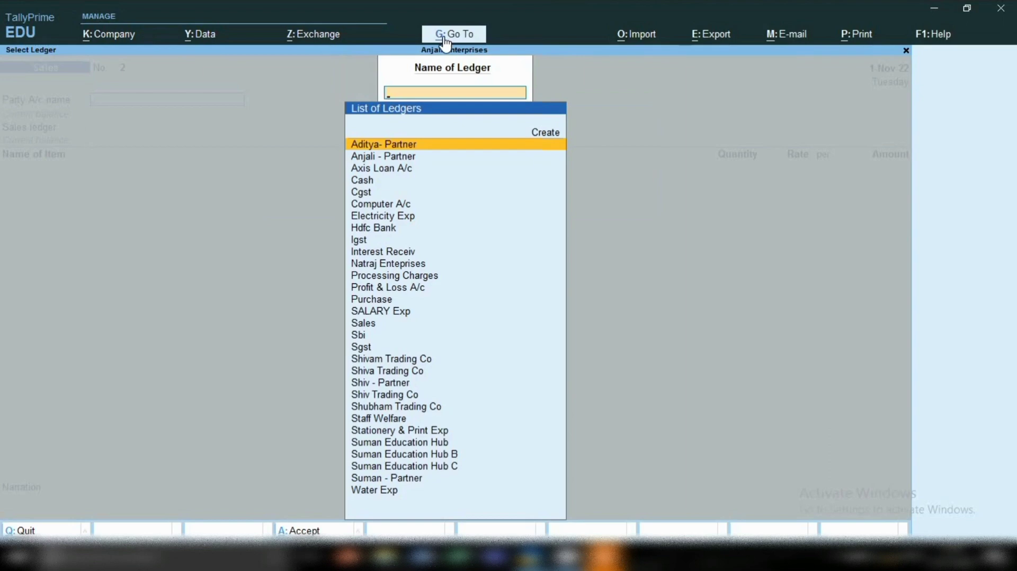
text(Shi)
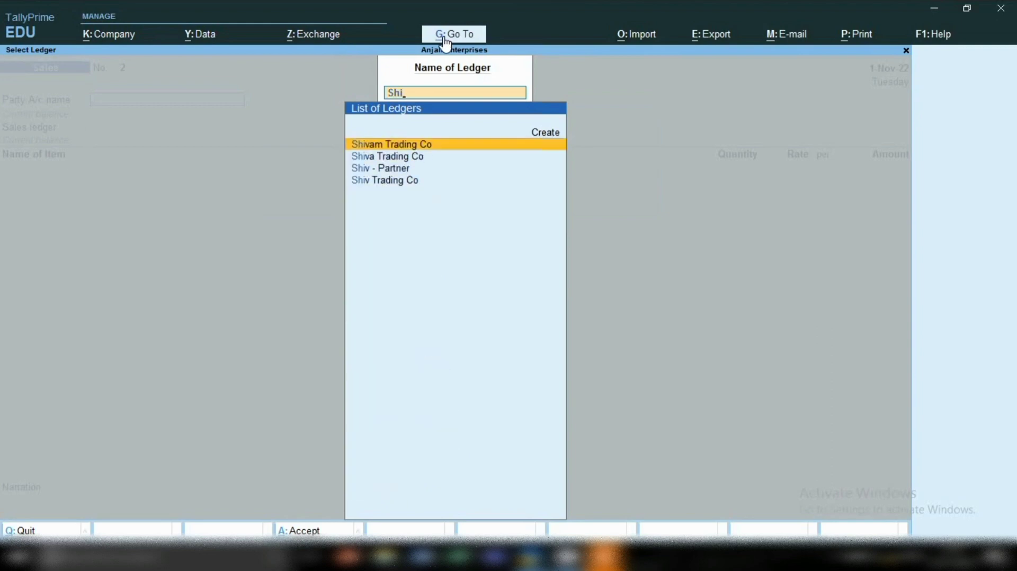
key(Down)
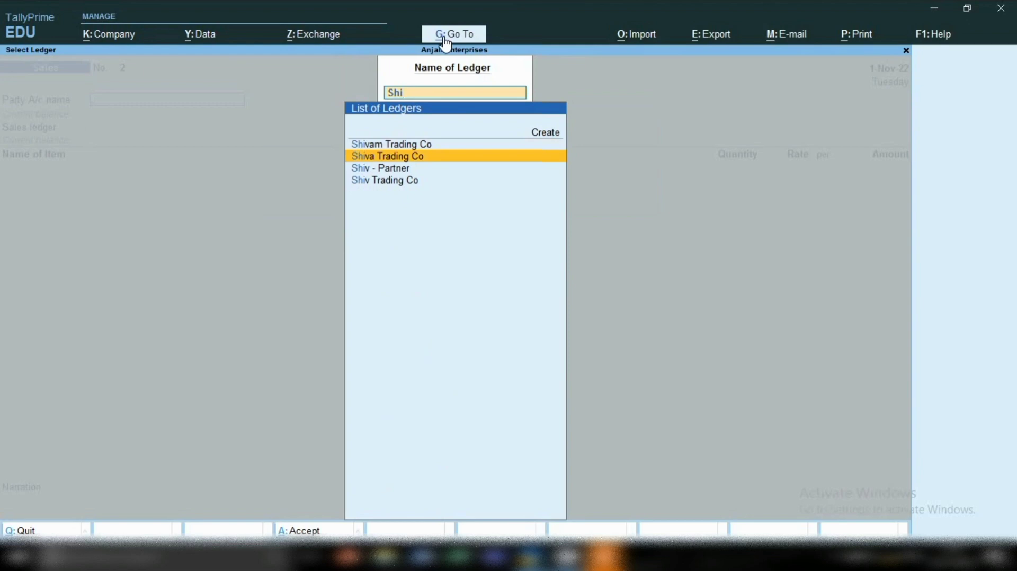
key(Return)
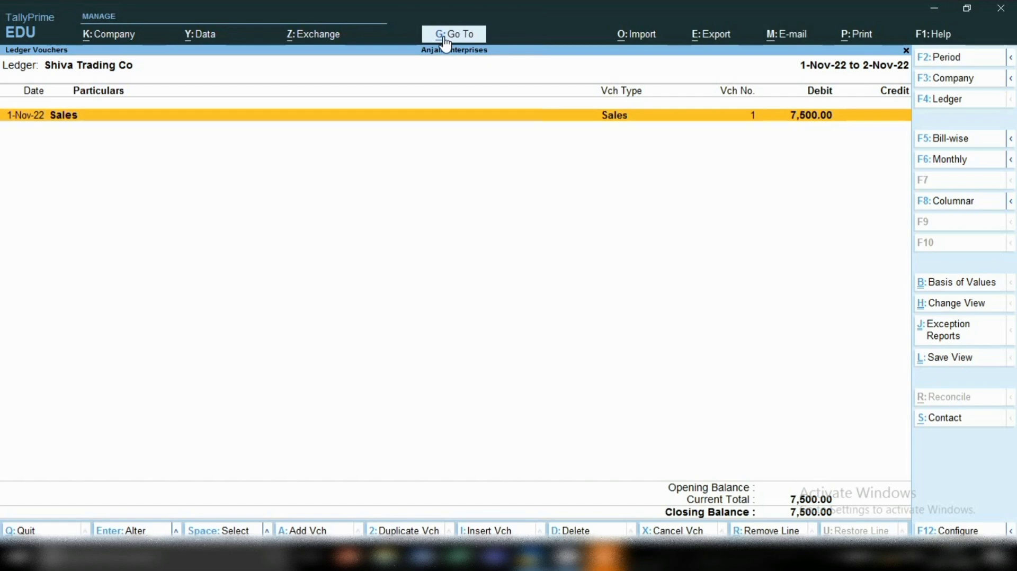
Add a receipt voucher from Shiva Trading Co's ledger report.
key(alt+a)
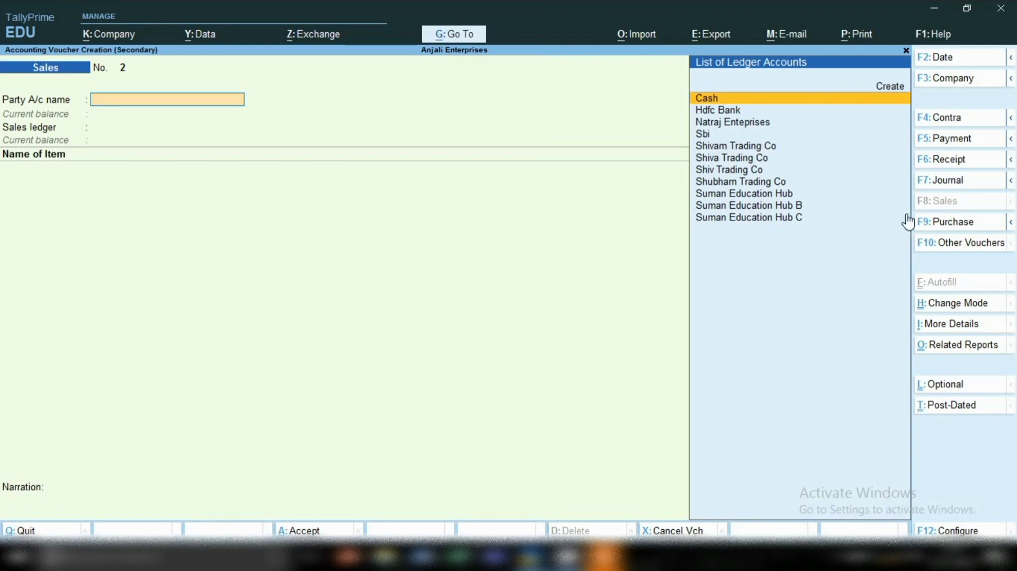
click(929, 165)
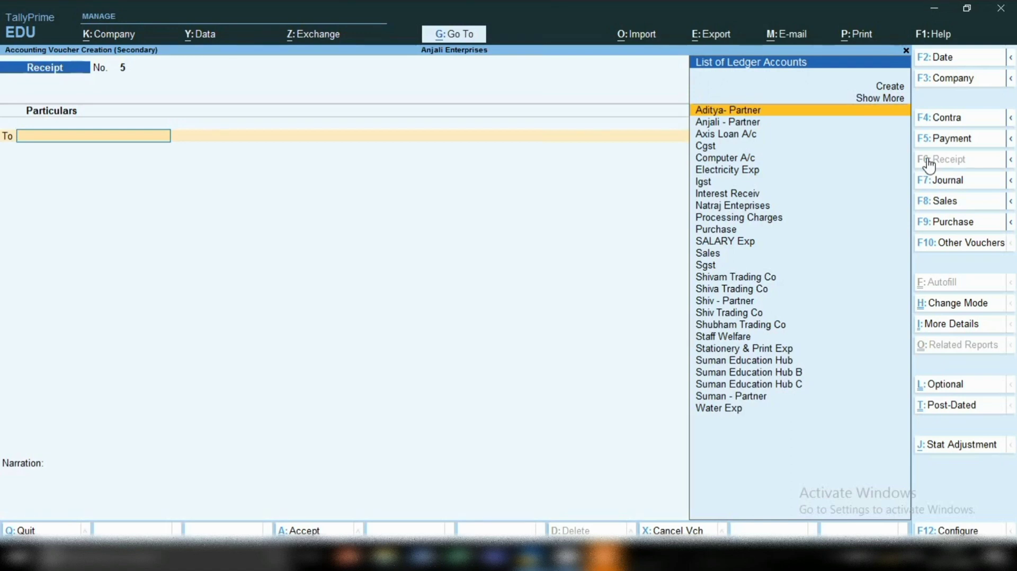
text(Ca)
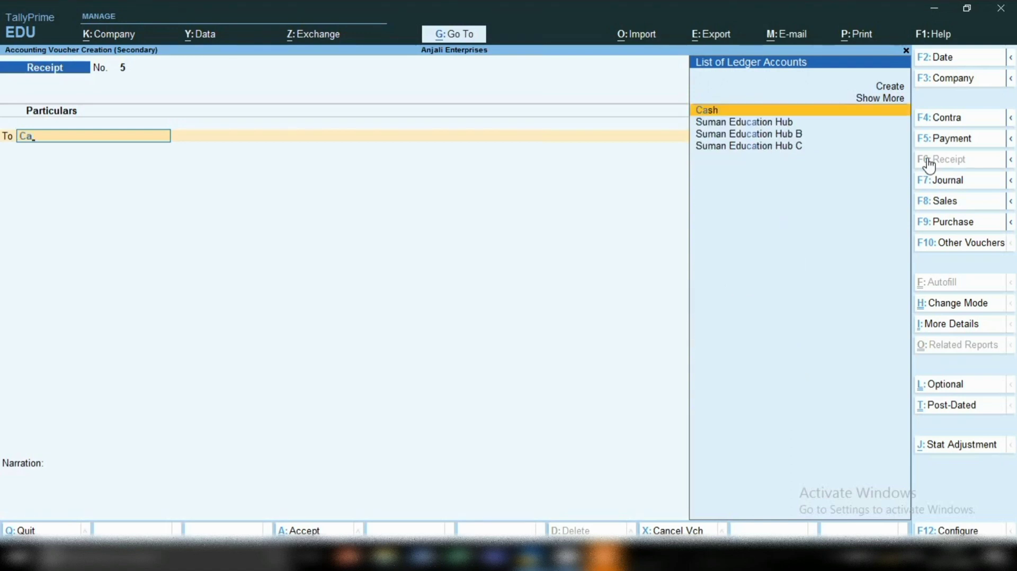
key(Return)
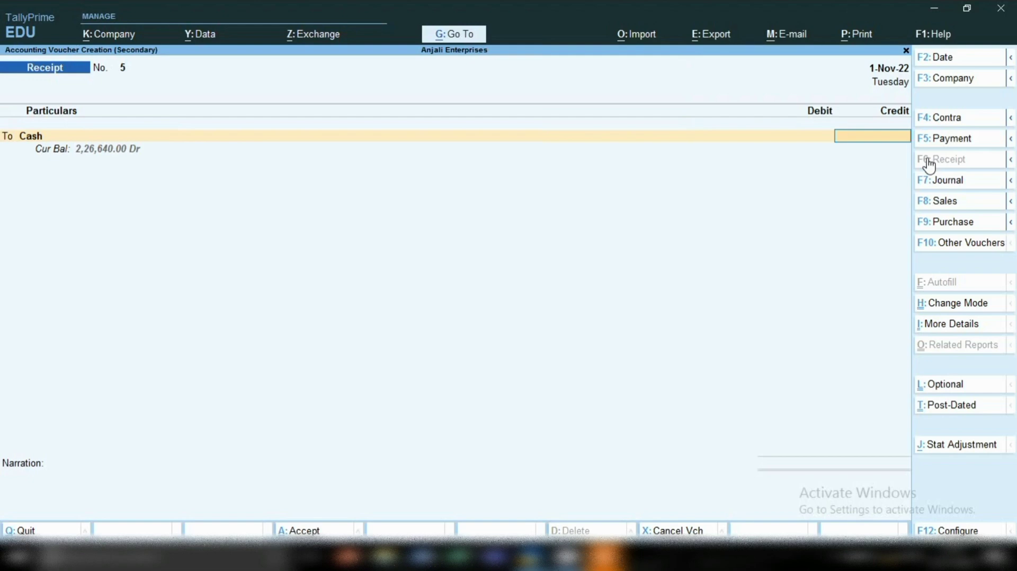
key(BackSpace)
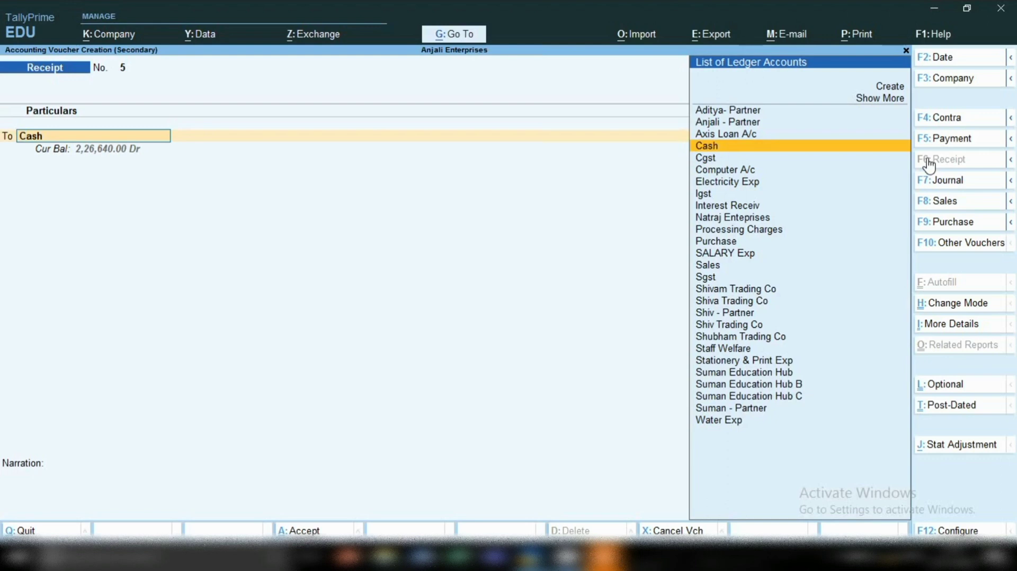
Credit Shiva Trading Co with 7,500.00 in the receipt voucher.
text(Sh)
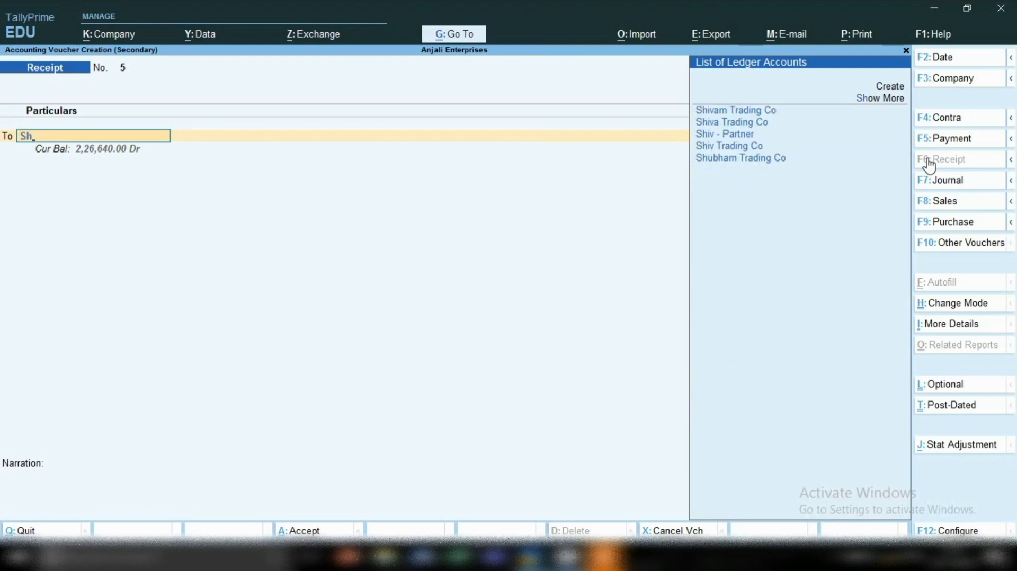
key(Down)
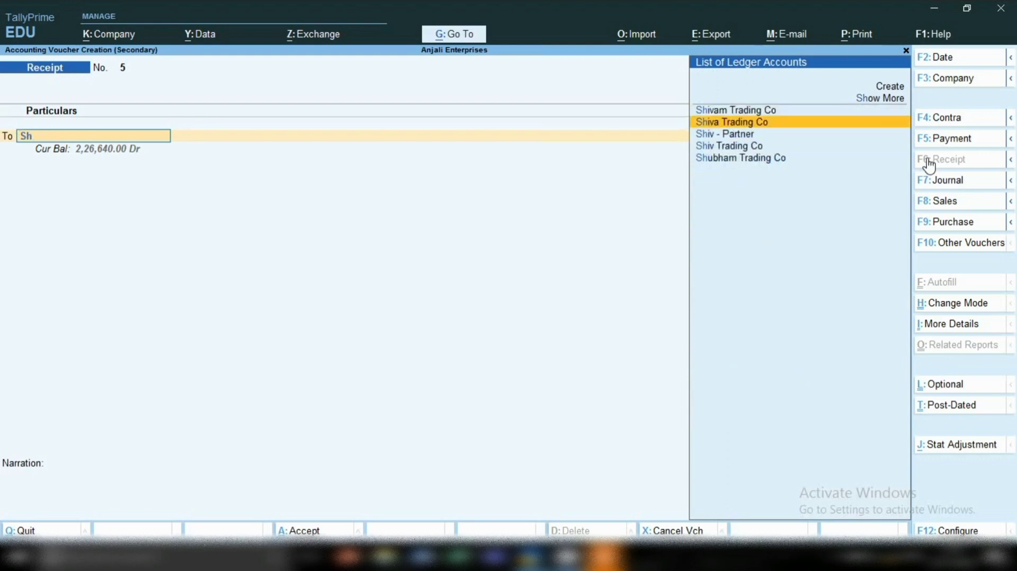
key(Return)
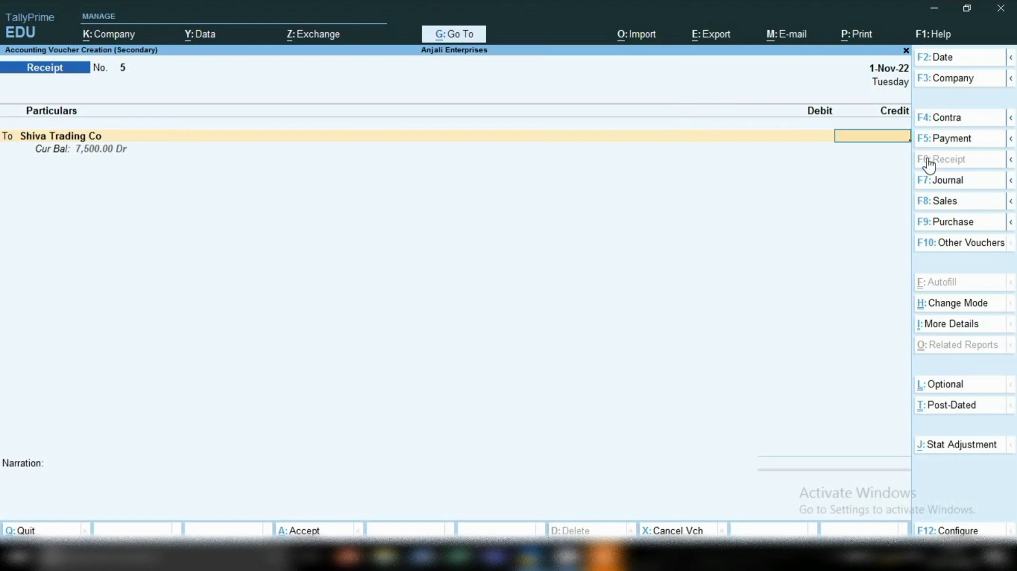
text(7,5)
text(00)
key(Return)
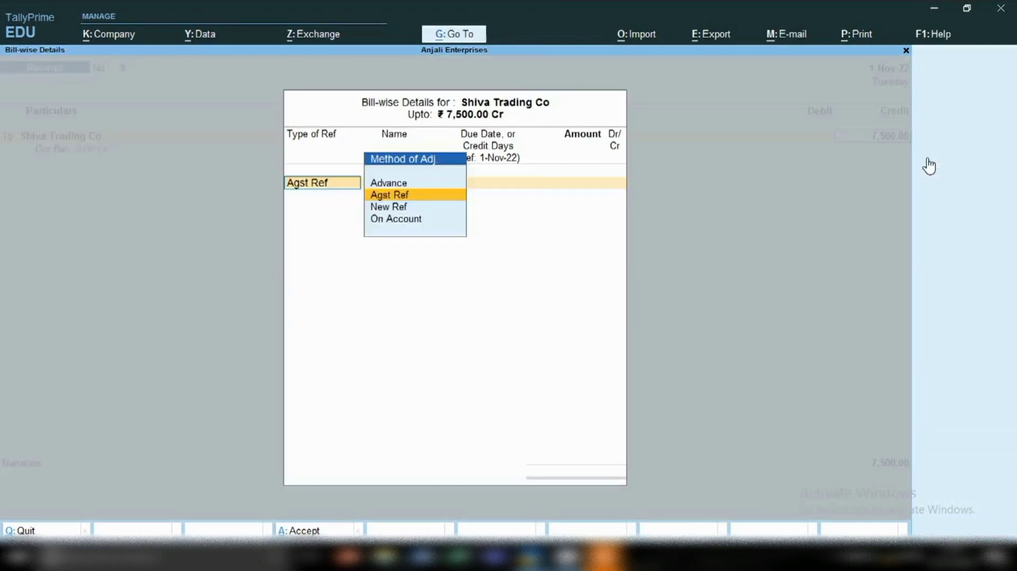
Allocate the full 7,500.00 as Agst Ref to Shiva Trading Co's pending bill 1.
key(Return)
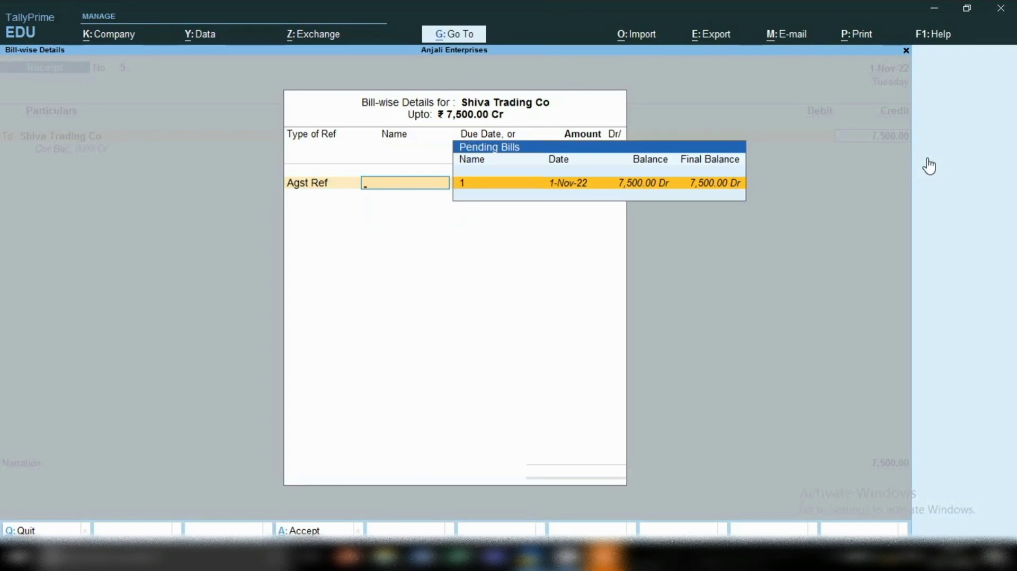
key(Return)
key(Return)
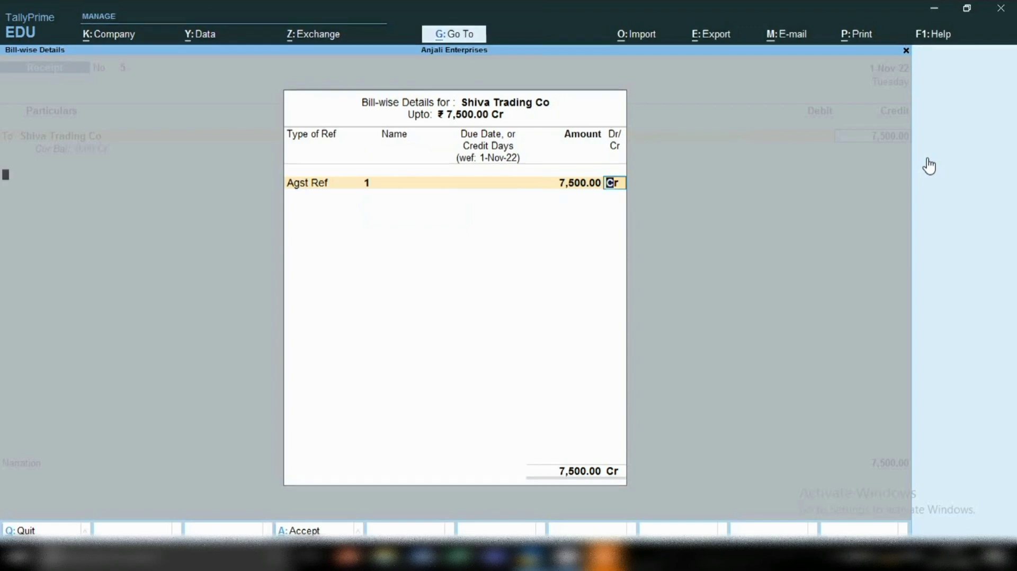
key(Return)
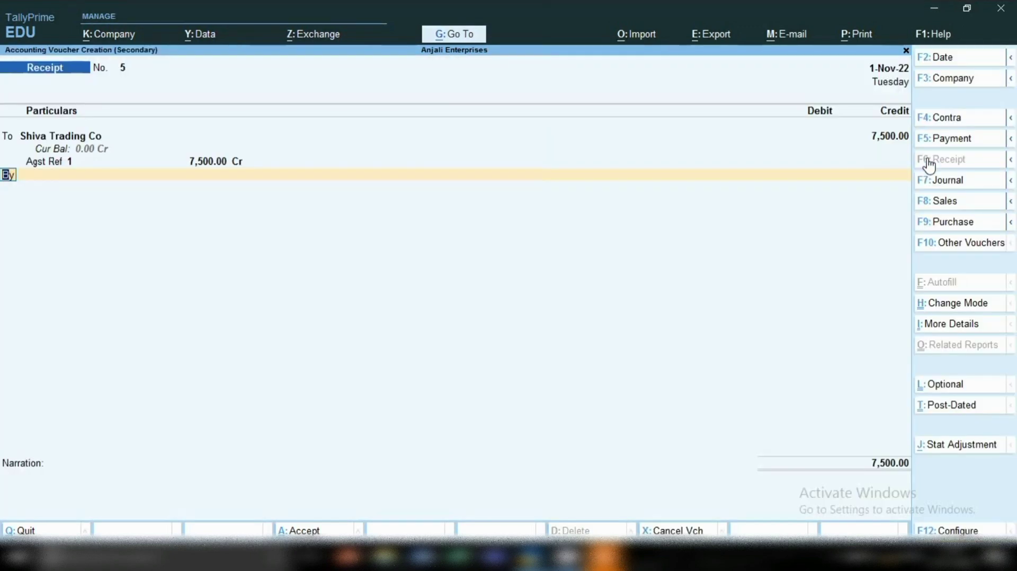
Debit Cash with 7,500.00 in Shiva Trading Co's receipt voucher and save the voucher without a narration.
key(Return)
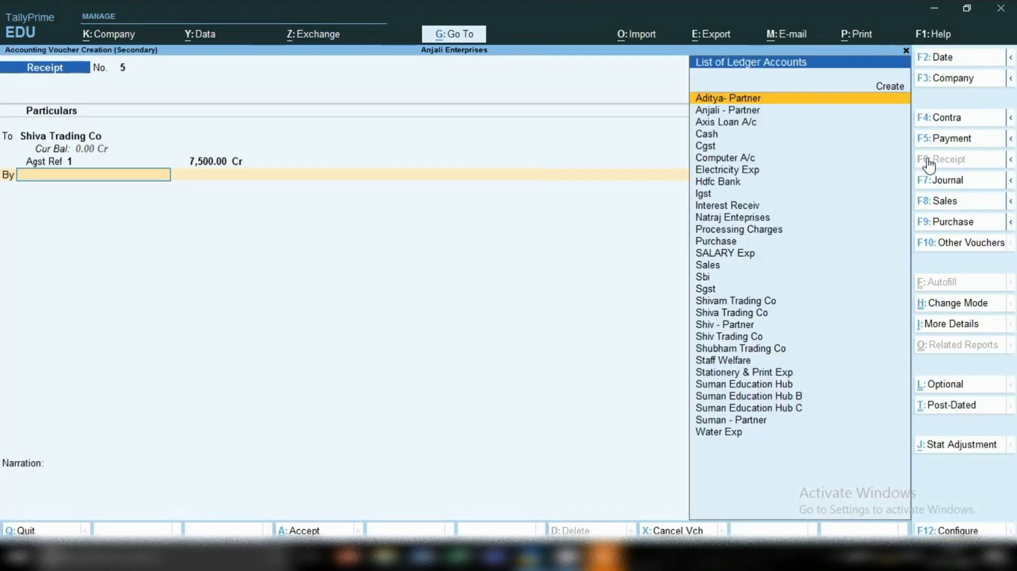
text(C)
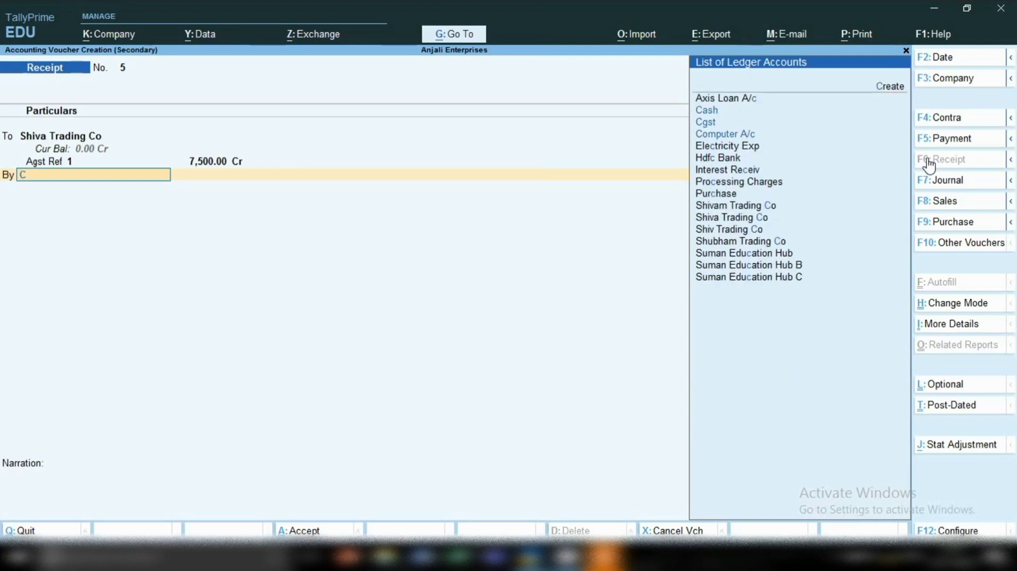
text(a)
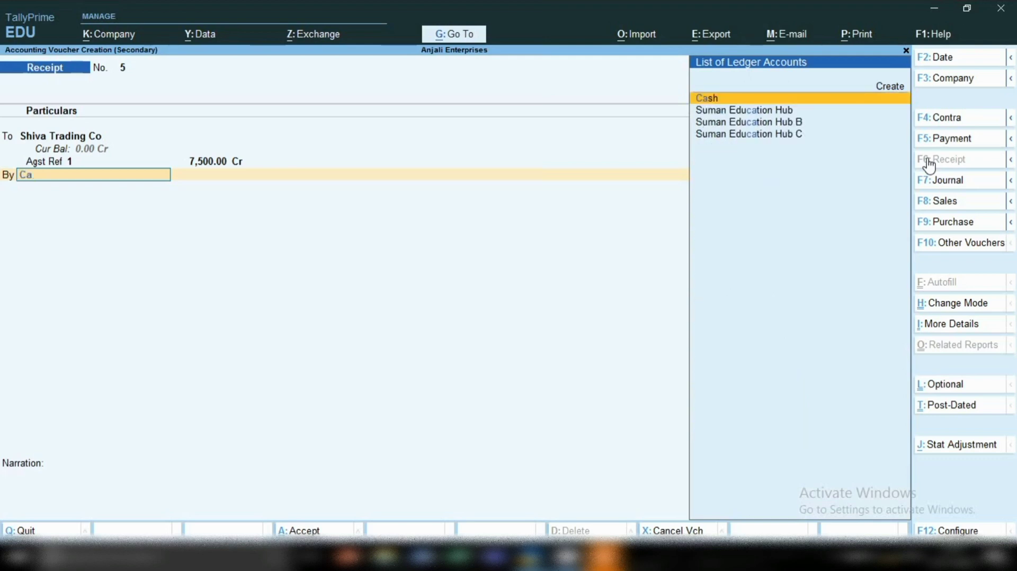
key(Return)
key(Return)
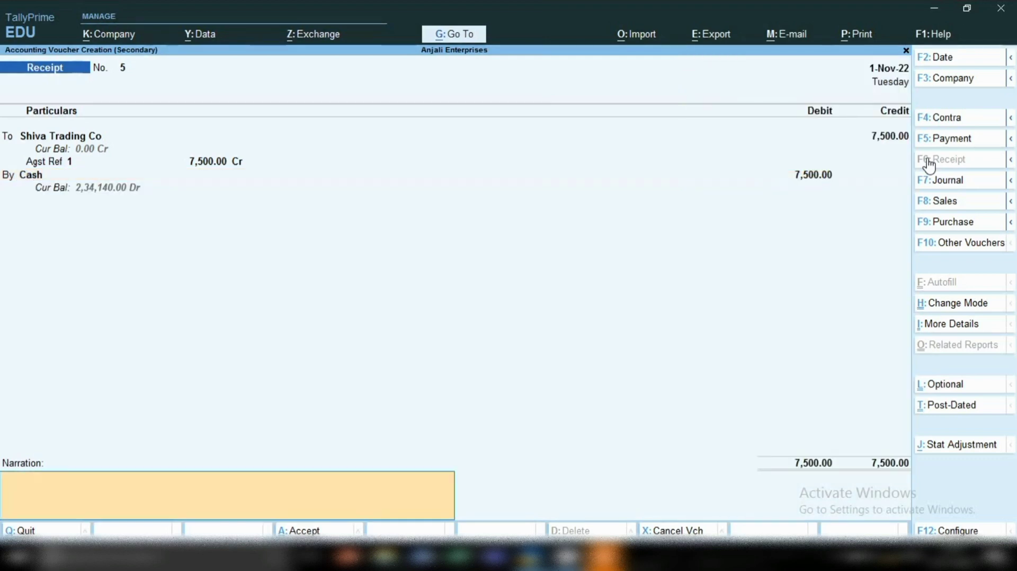
key(ctrl)
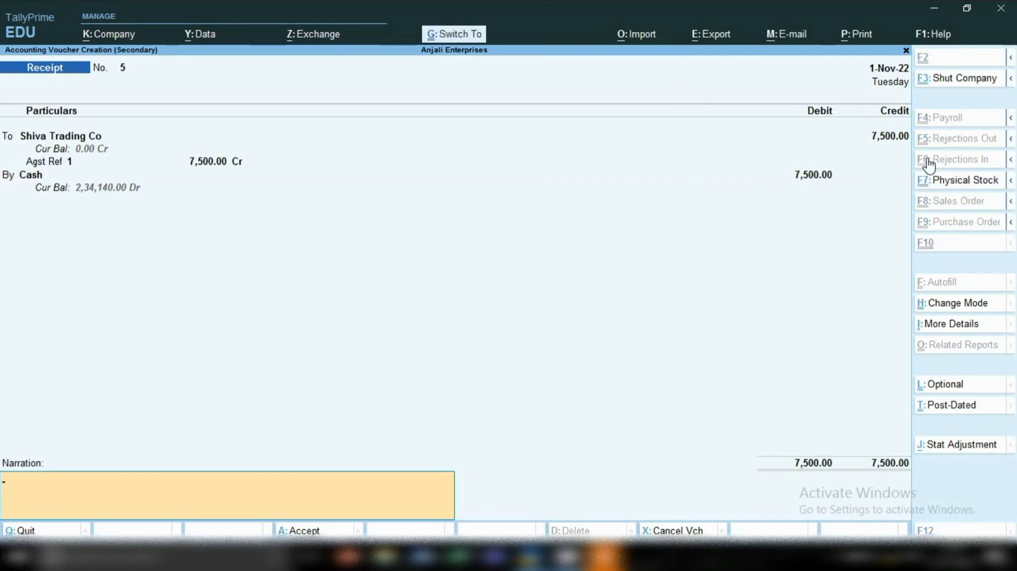
key(ctrl+a)
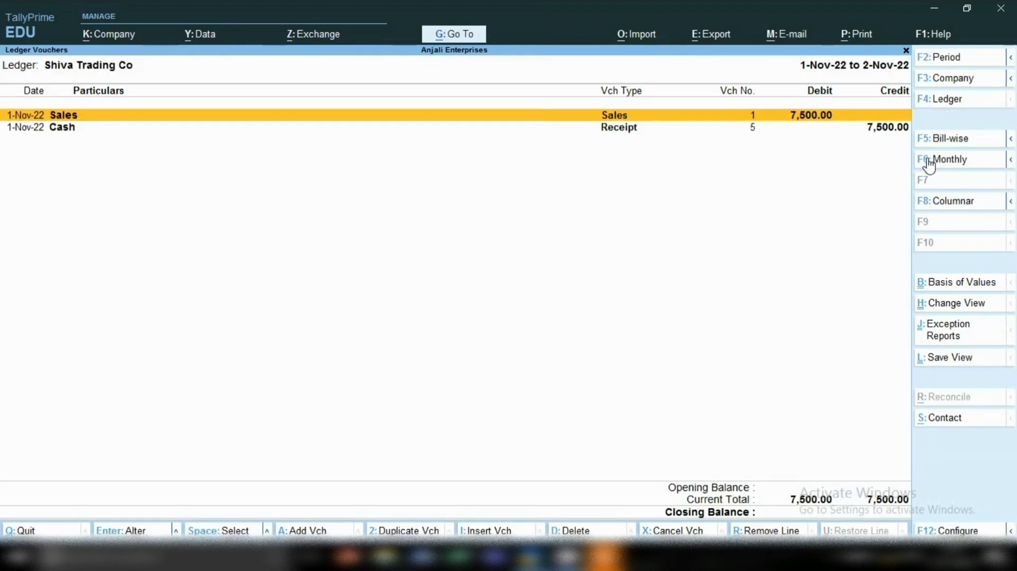
Delete the 1-Nov-22 cash receipt voucher from Shiva Trading Co's ledger report.
key(Down)
key(Up)
key(Down)
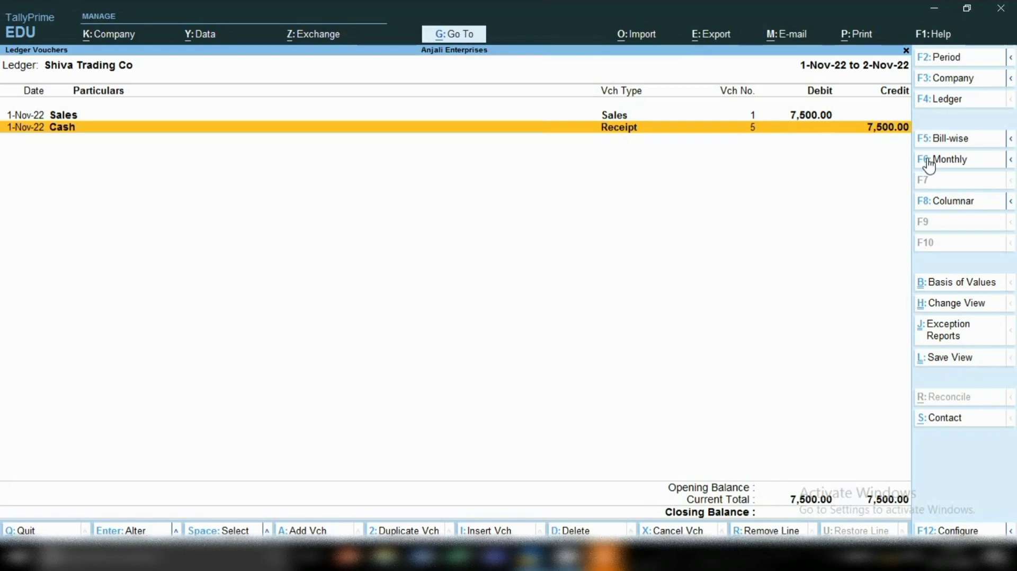
key(Up)
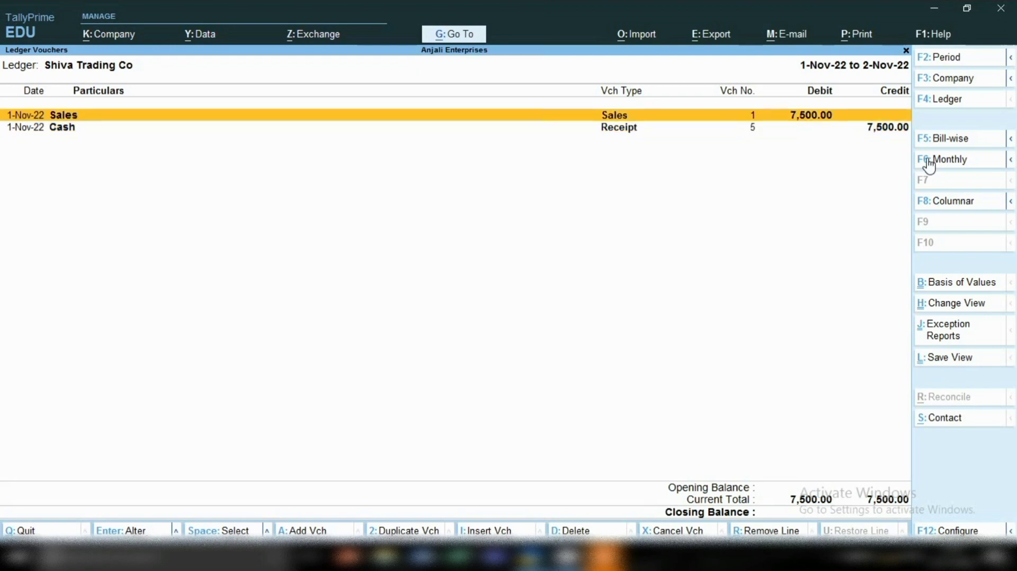
key(Down)
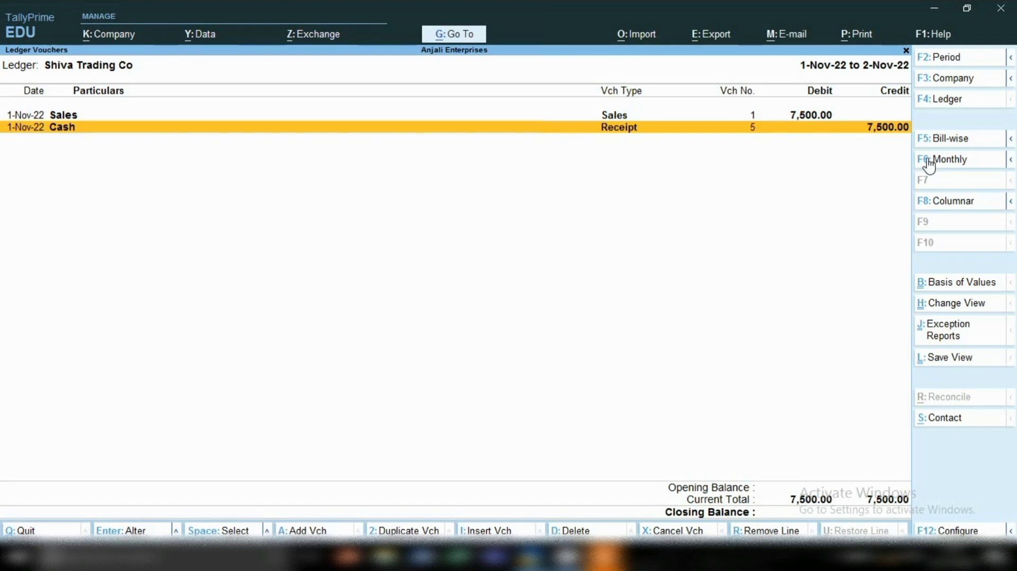
key(alt)
key(alt+d)
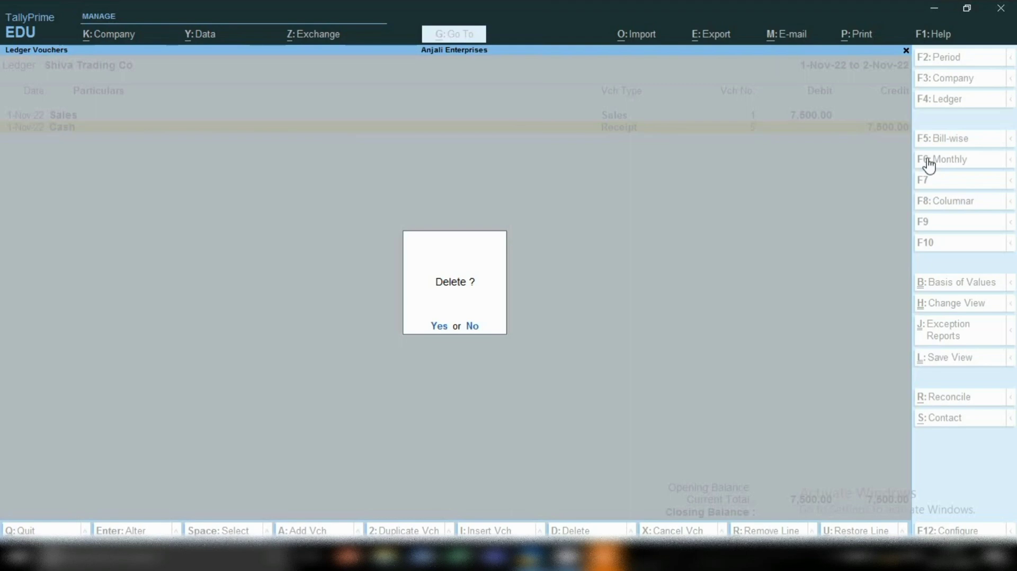
key(Return)
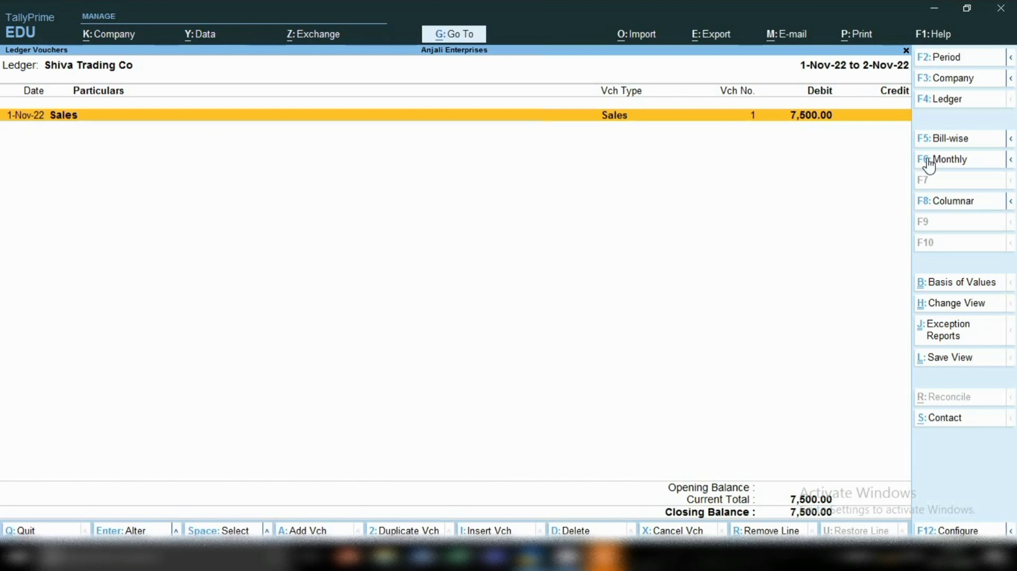
Add a new receipt voucher from the ledger report and date it 2-11-2022.
key(alt+a)
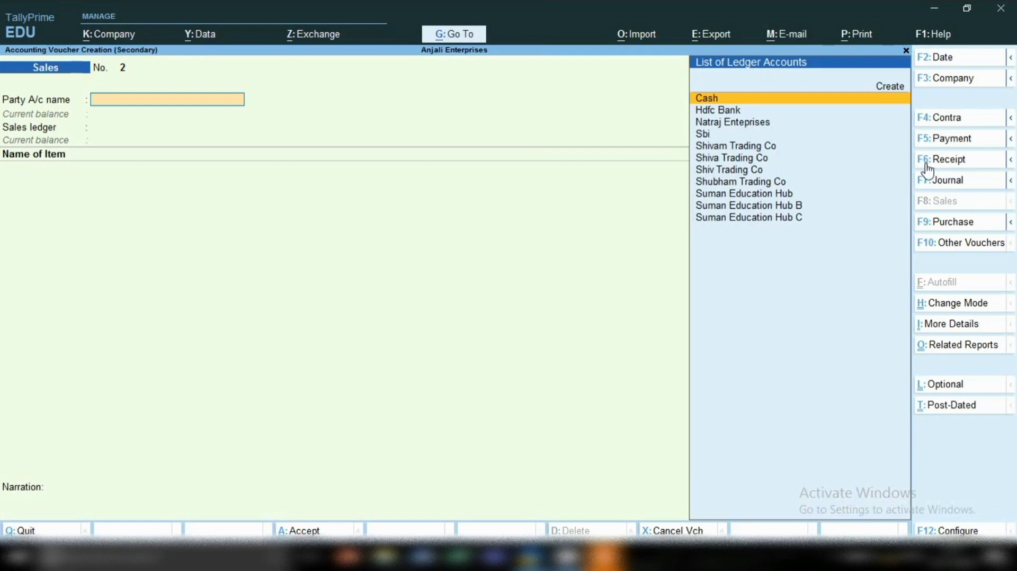
click(926, 163)
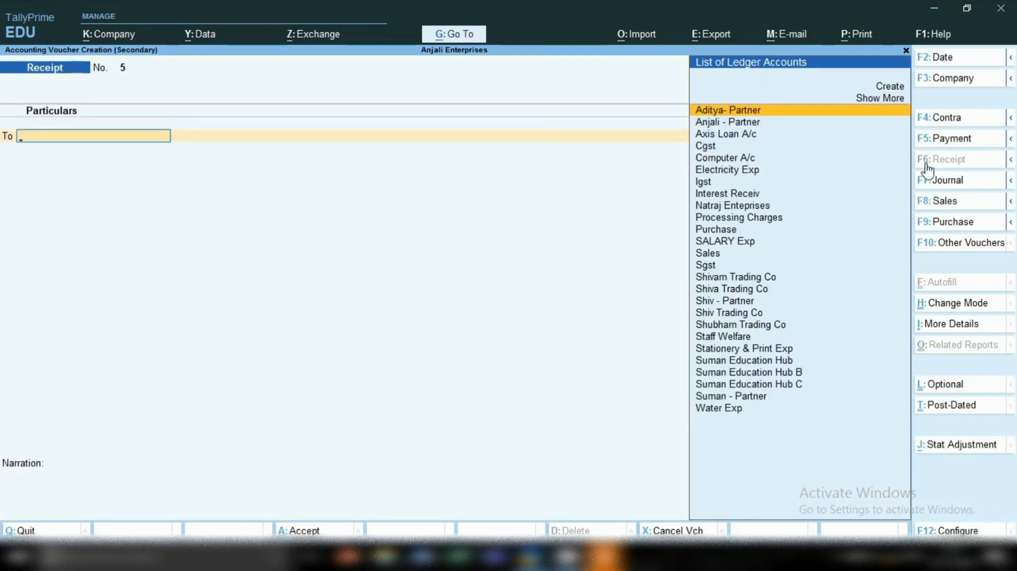
key(F2)
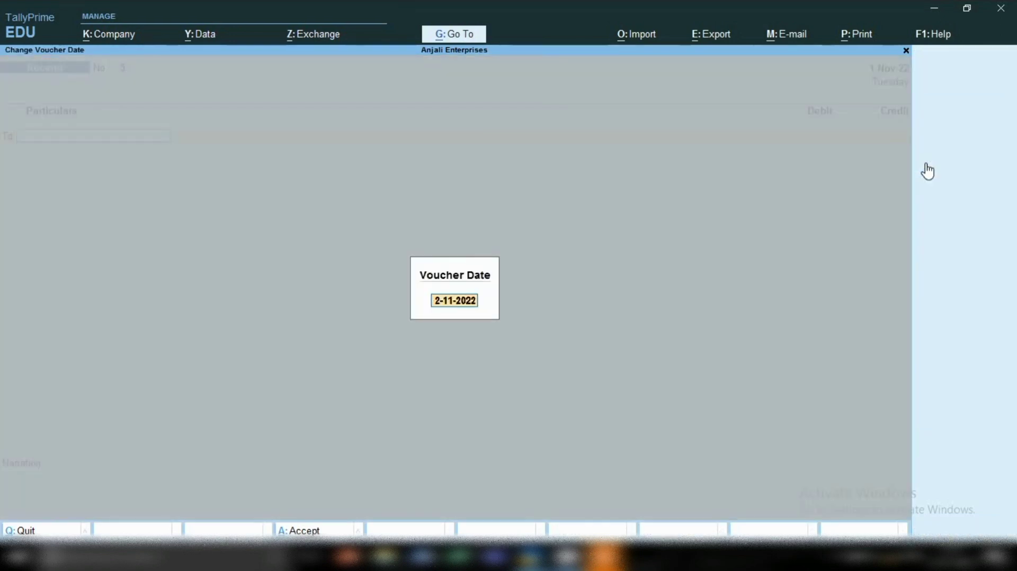
key(Return)
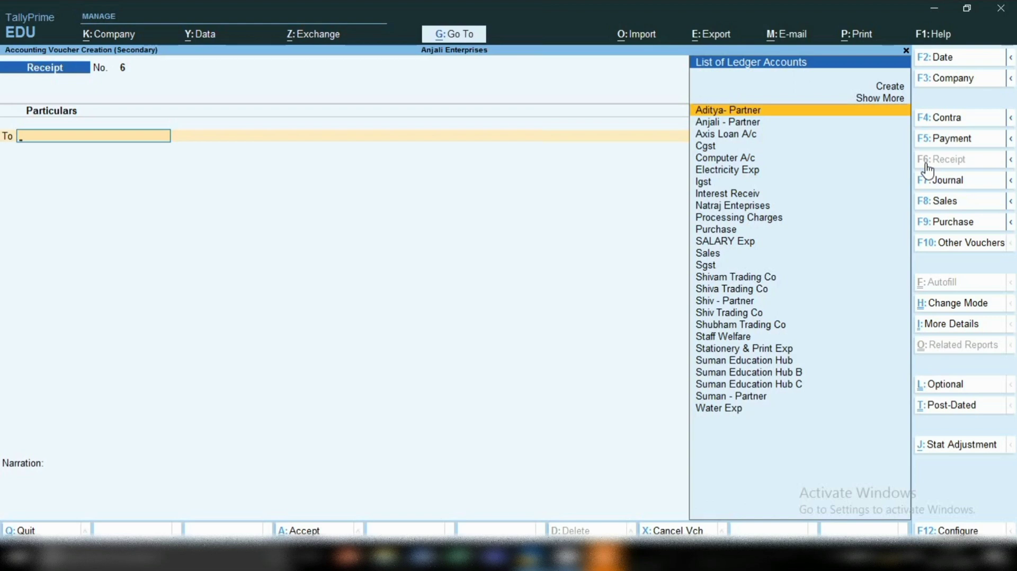
Credit Shiva Trading Co with 7,500 in the 2-Nov-22 receipt voucher.
text(Shi)
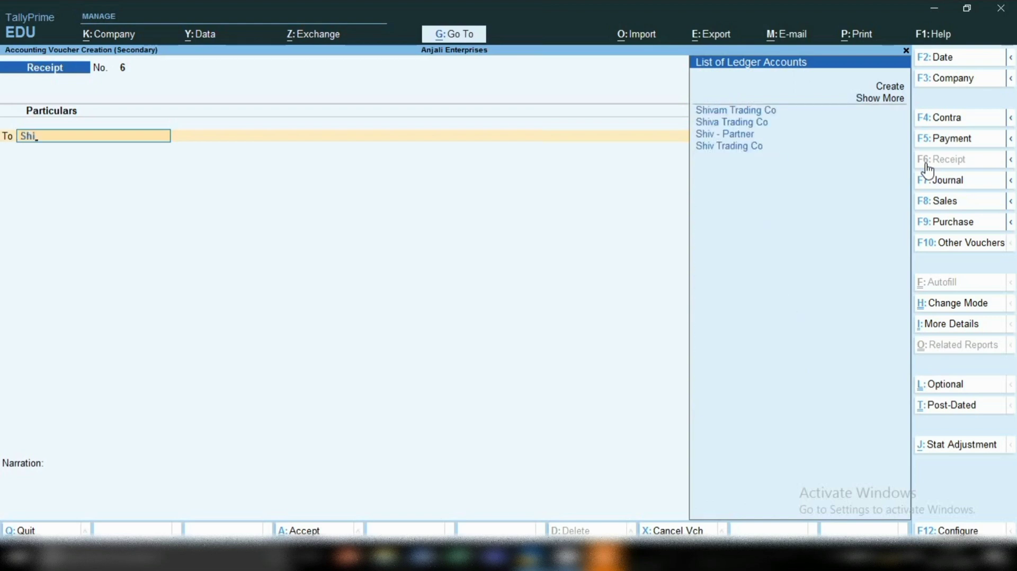
key(Down)
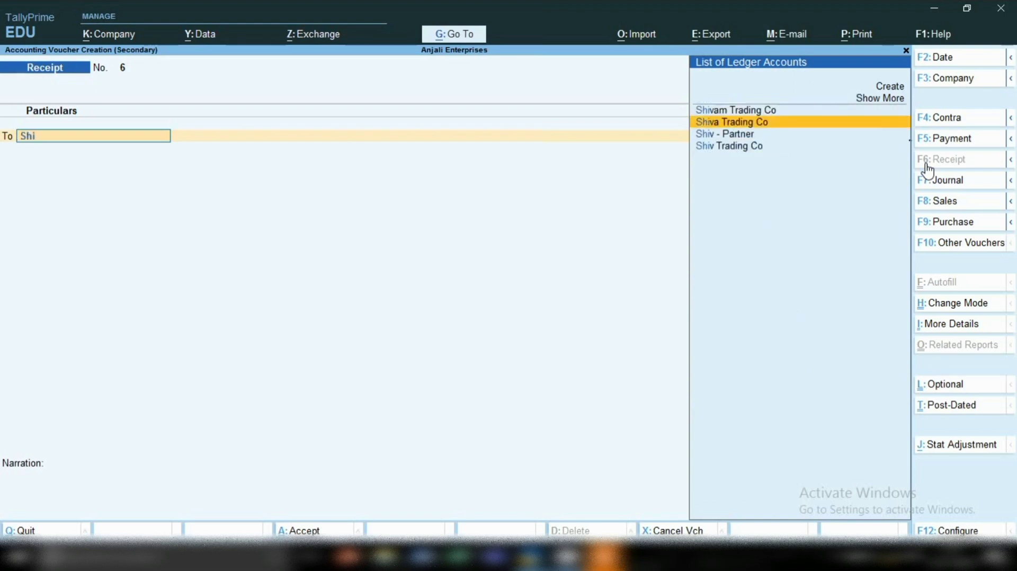
key(Return)
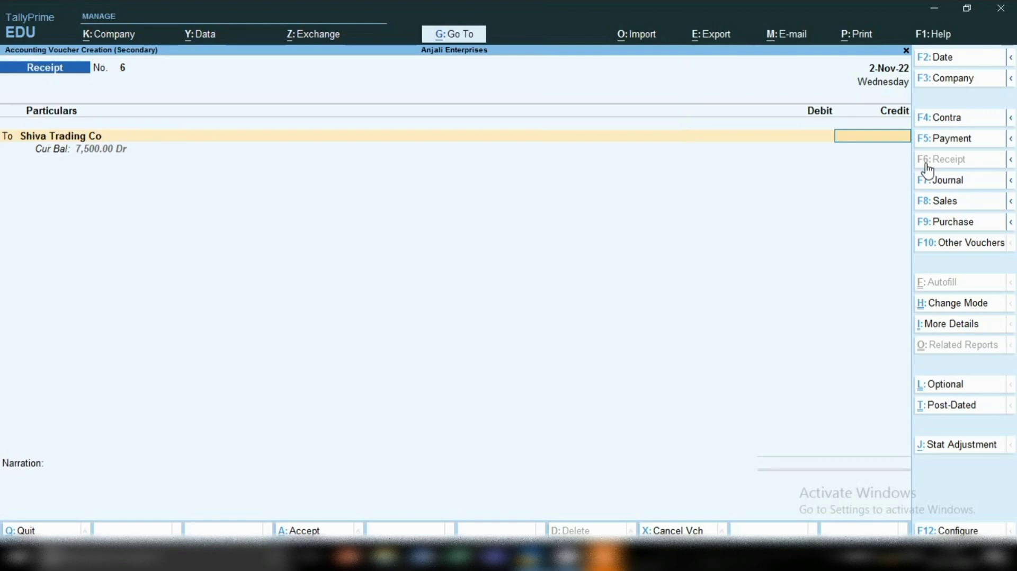
text(7500)
key(Return)
Settle Shiva Trading Co's pending bill 1 as Agst Ref with the full 7,500.00 of the new receipt.
key(Return)
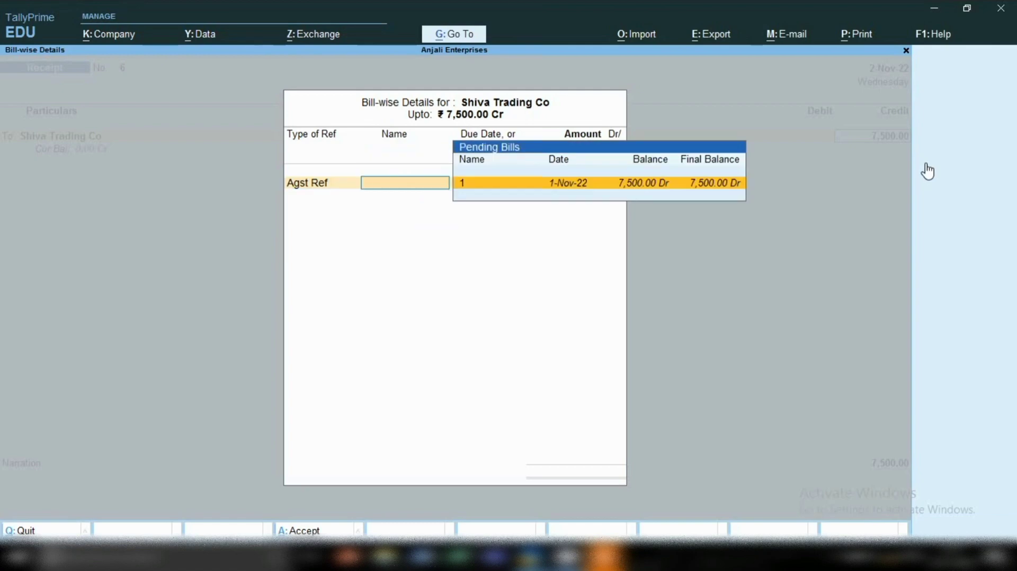
key(Return)
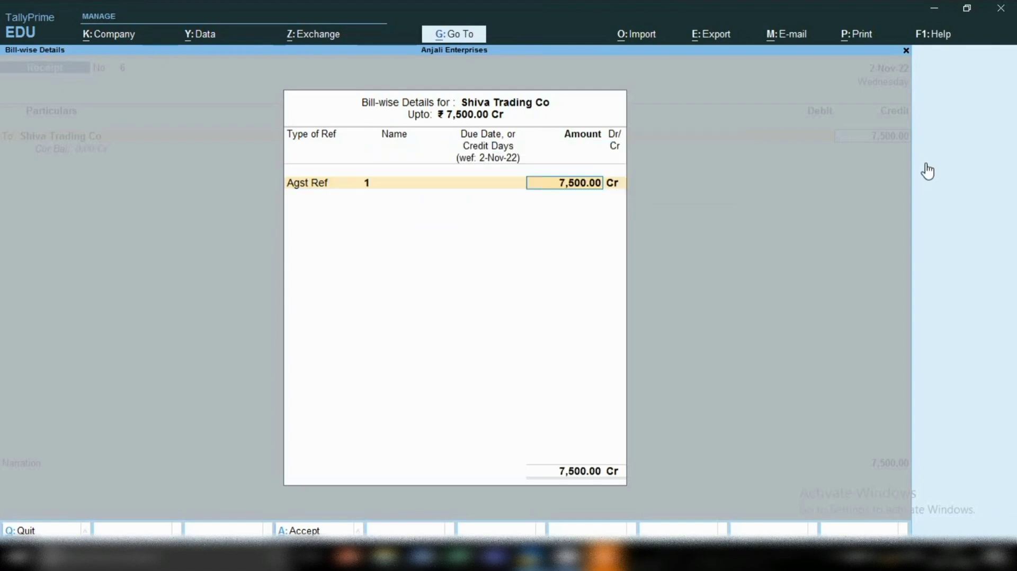
key(Return)
key(Return)
key(Return)
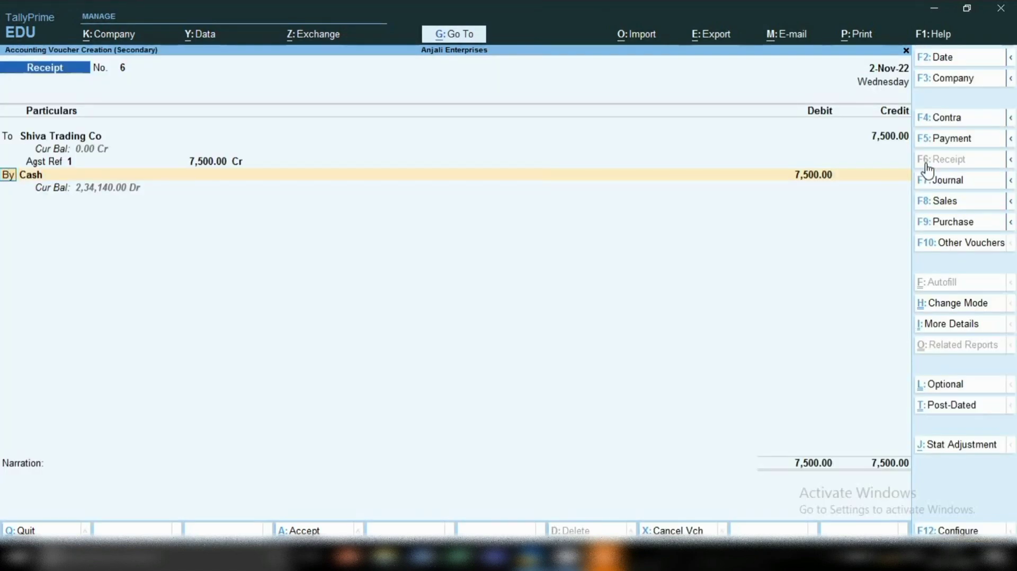
Replace Cash with the Sbi ledger as the receipt's debit account, keeping the amount of 7,500.00.
key(Return)
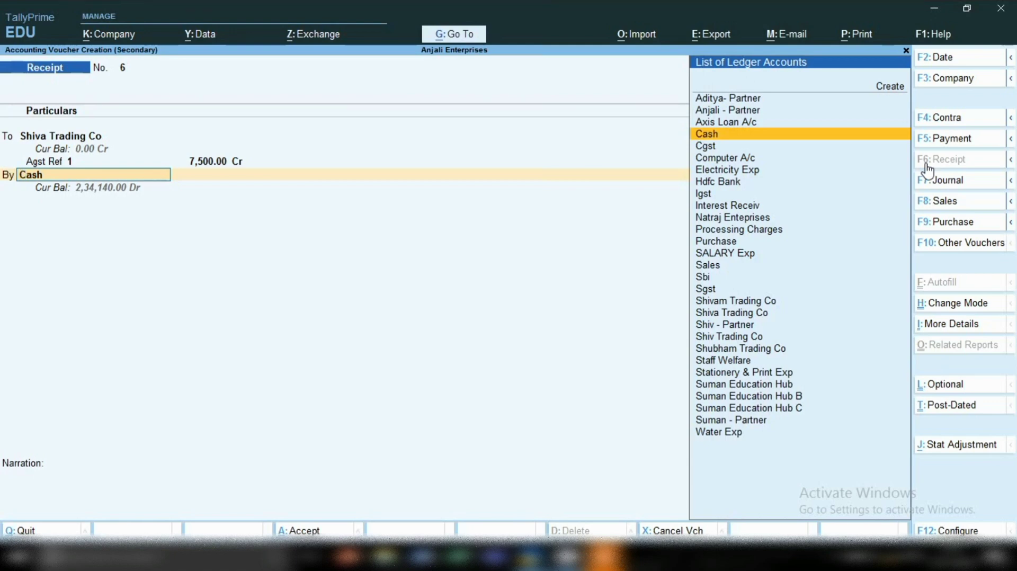
text(Sb)
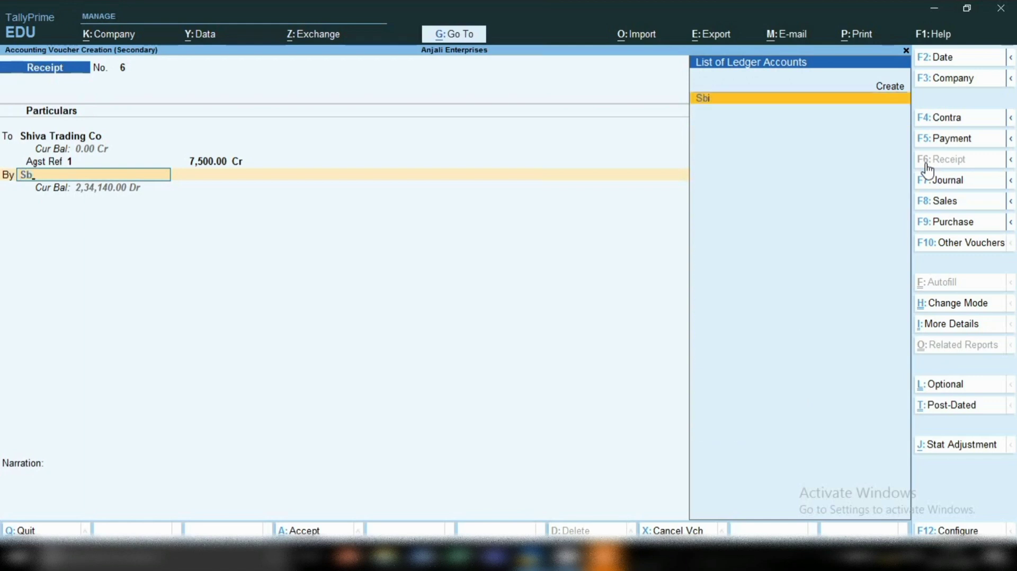
key(Return)
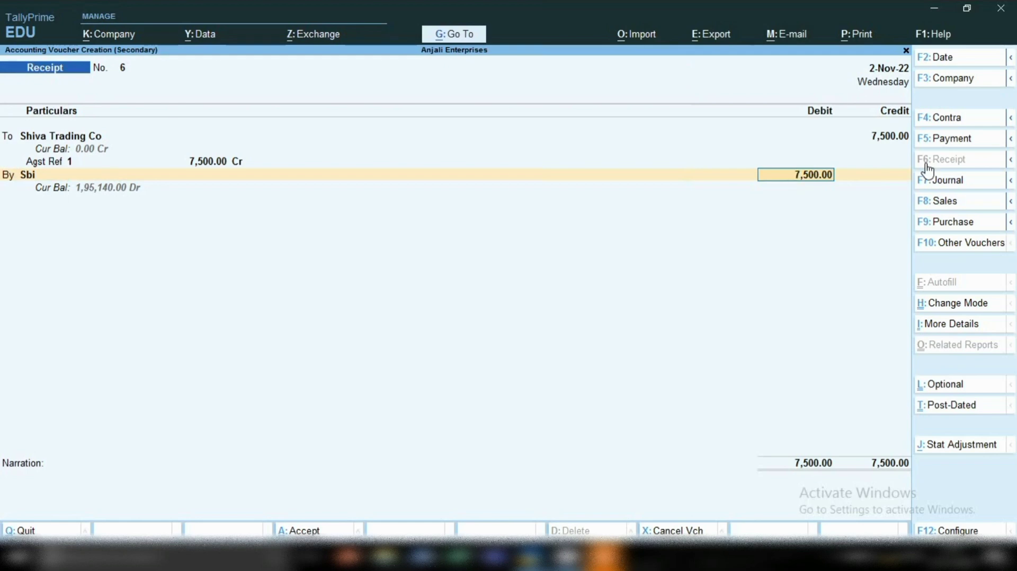
key(Return)
Allocate the Sbi amount as Cheque/DD with instrument number 123456 dated 2-Nov-22, leave the bank name blank, and save the receipt.
key(Return)
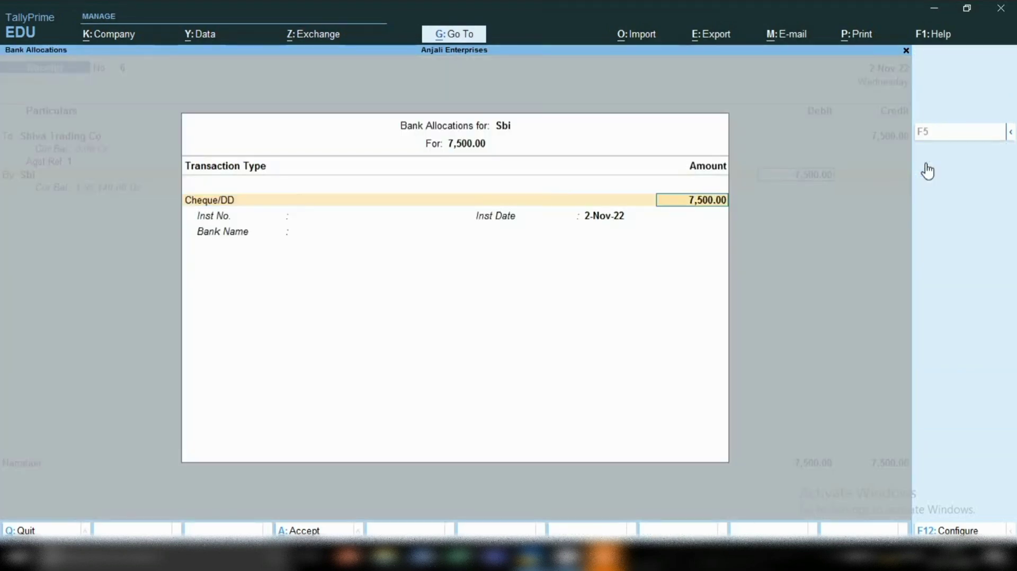
key(Return)
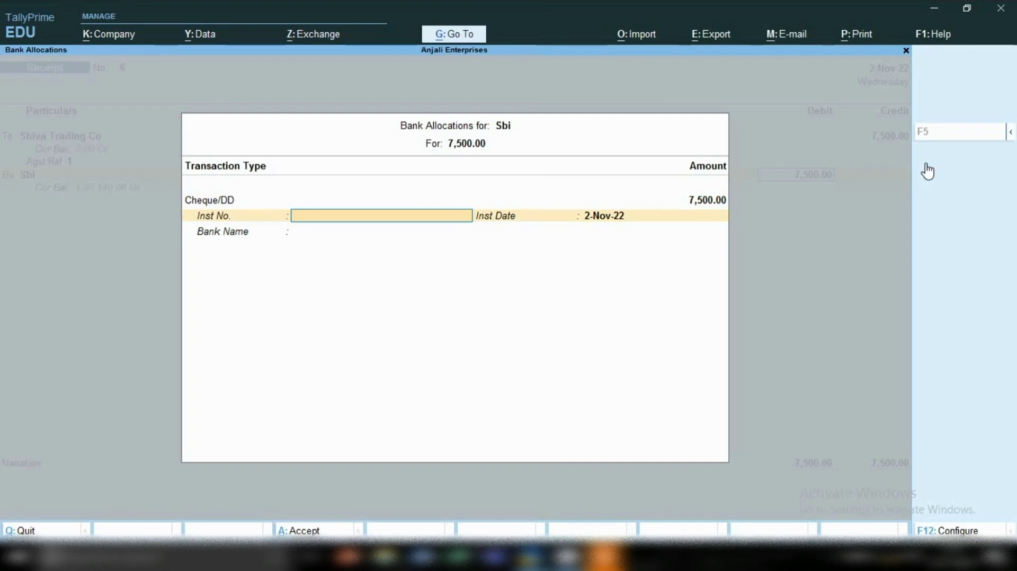
text(123456)
key(Return)
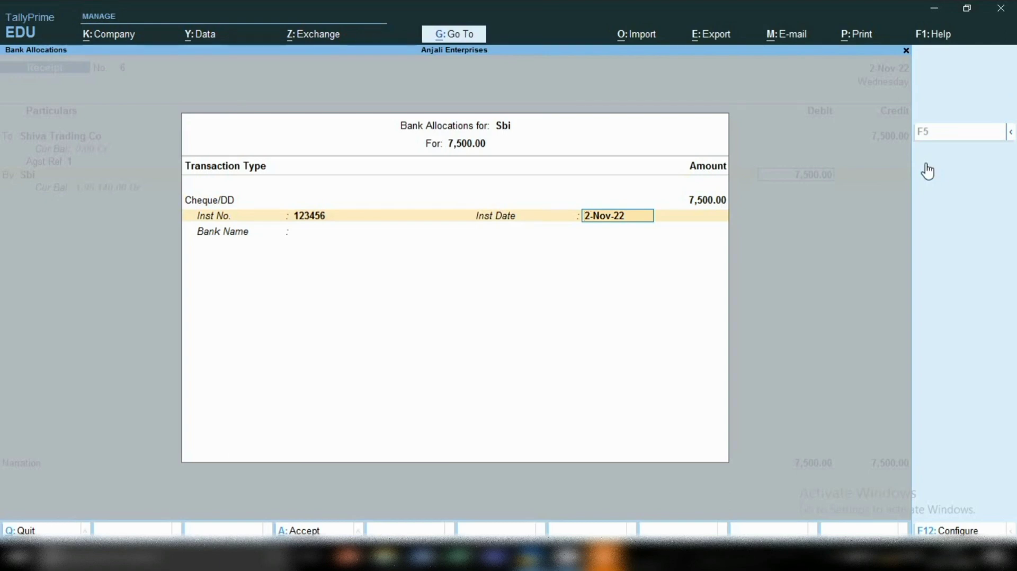
key(Return)
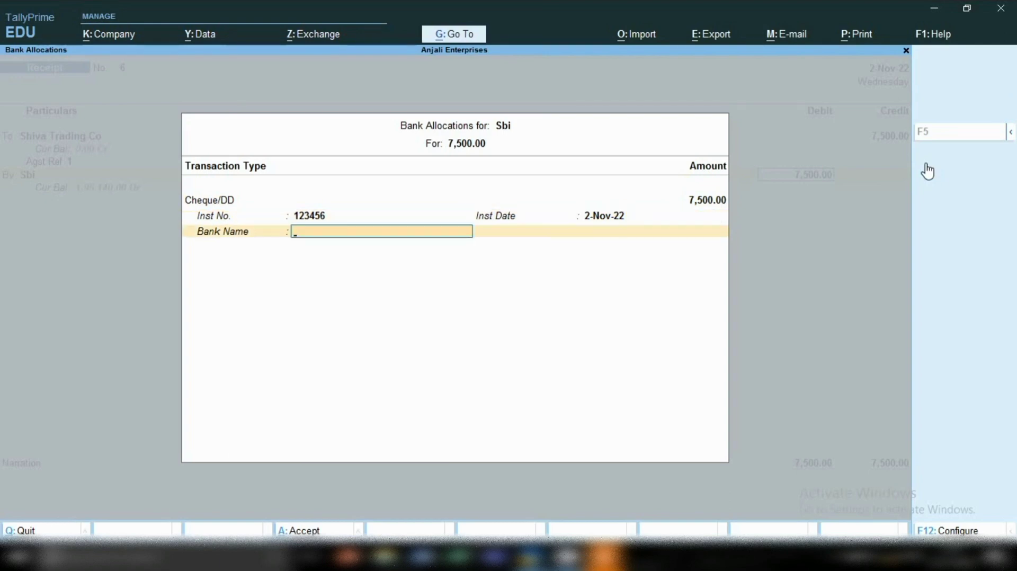
key(Return)
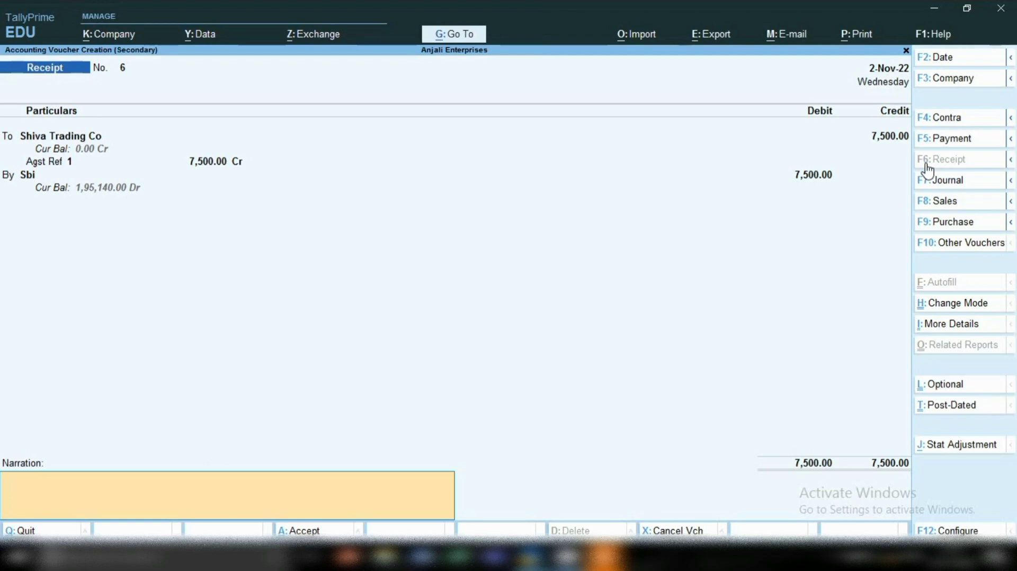
key(Return)
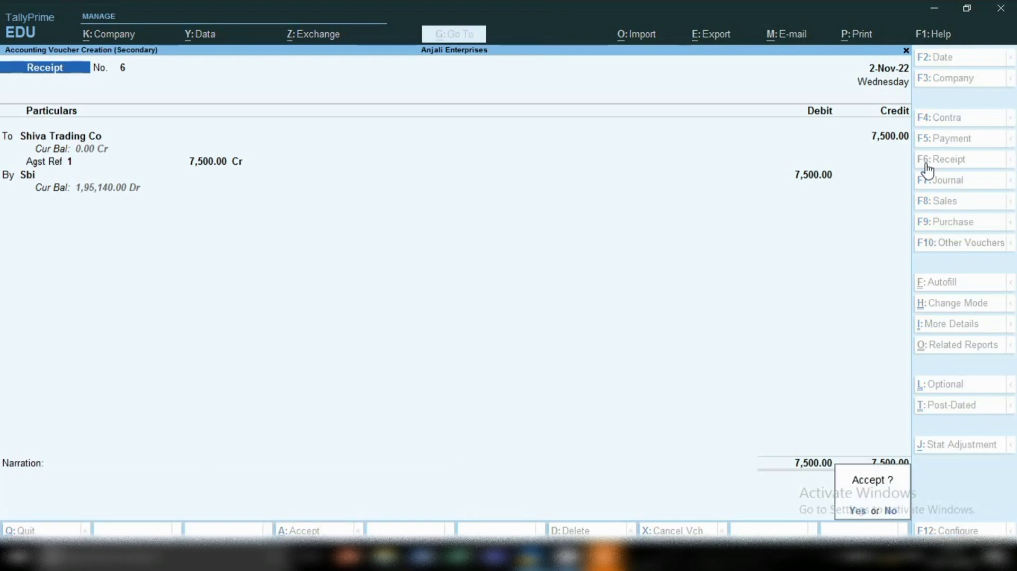
key(Return)
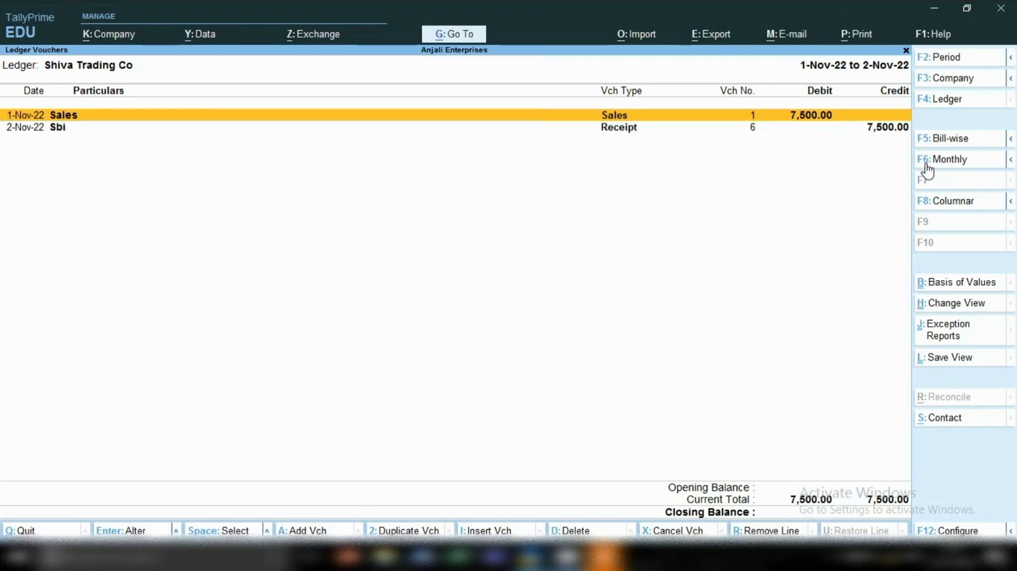
Mark the Sales entry and the Sbi receipt entry in Shiva Trading Co's ledger report to compare them.
key(space)
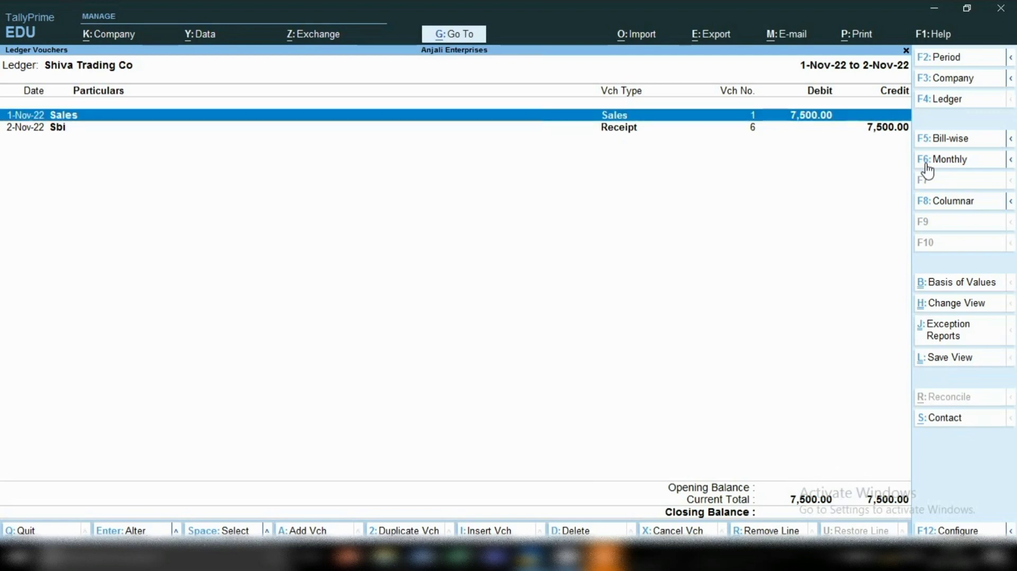
key(Down)
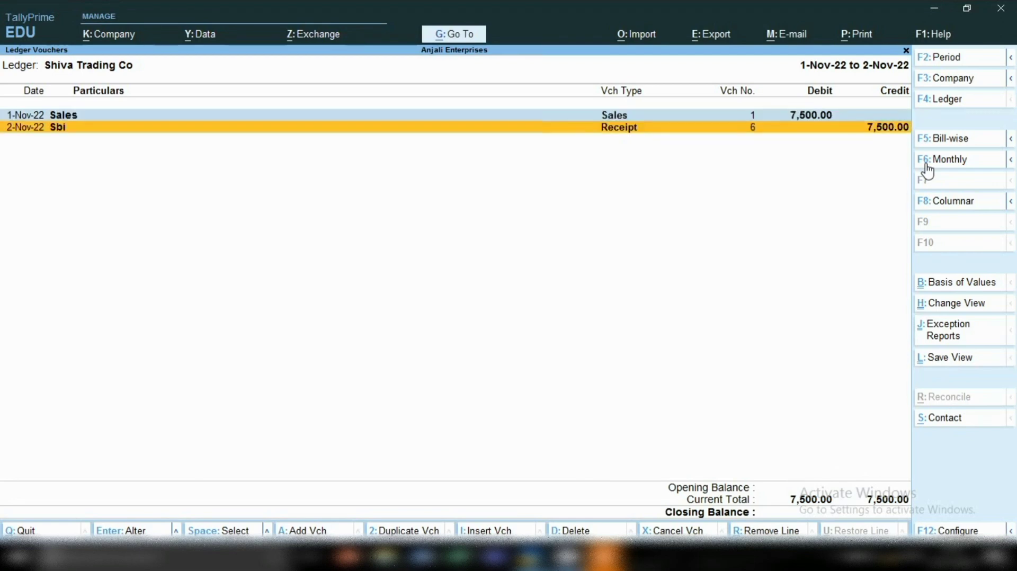
key(space)
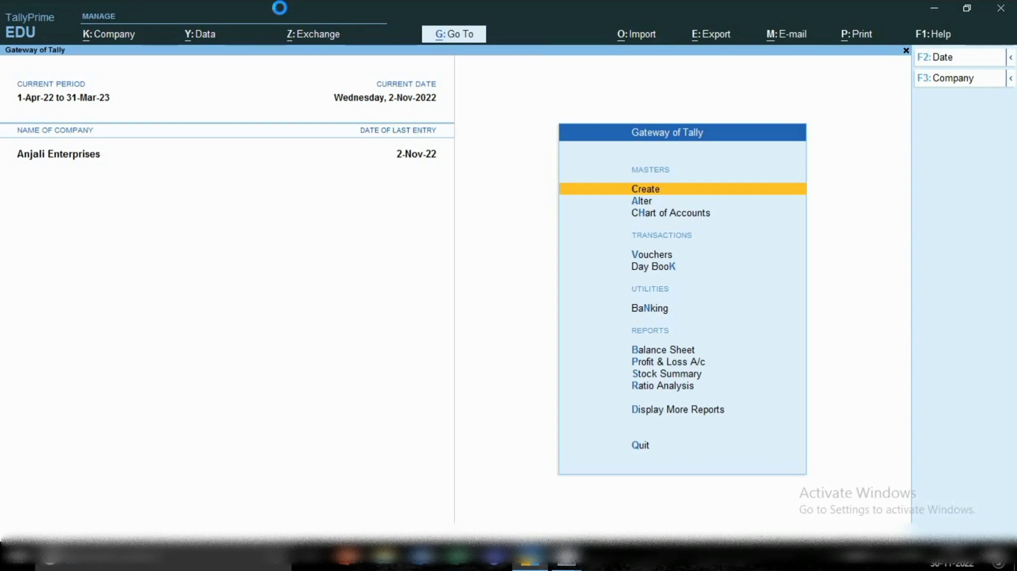
Start a contra voucher dated 2-Nov-22 and credit the Cash ledger with 50,000.00.
key(v)
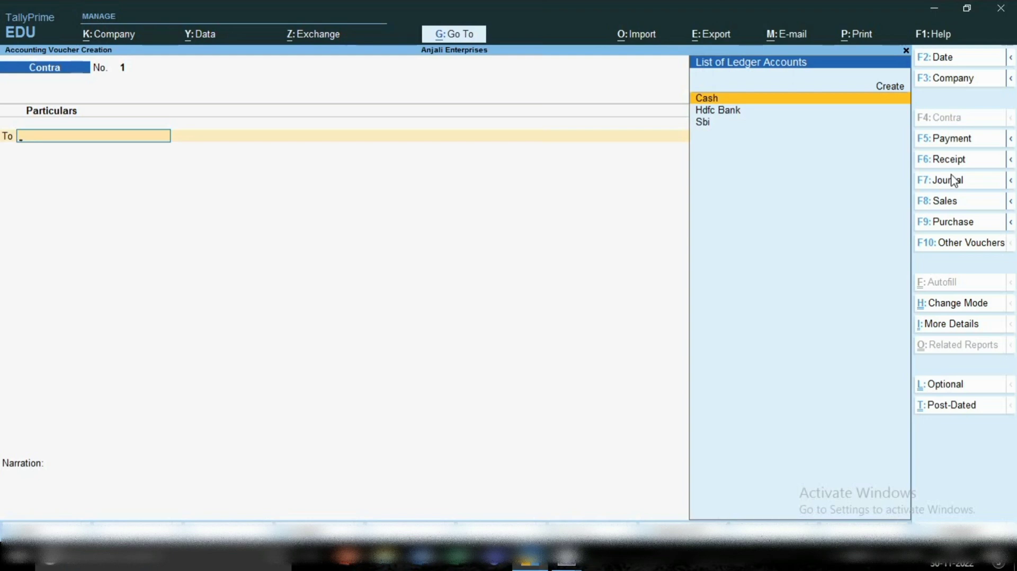
key(F2)
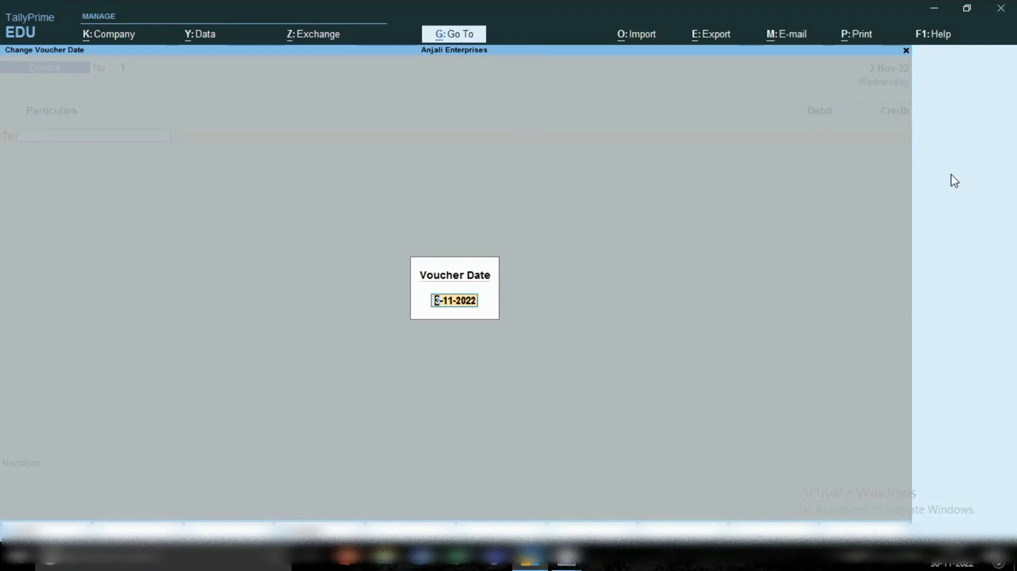
key(BackSpace)
key(Return)
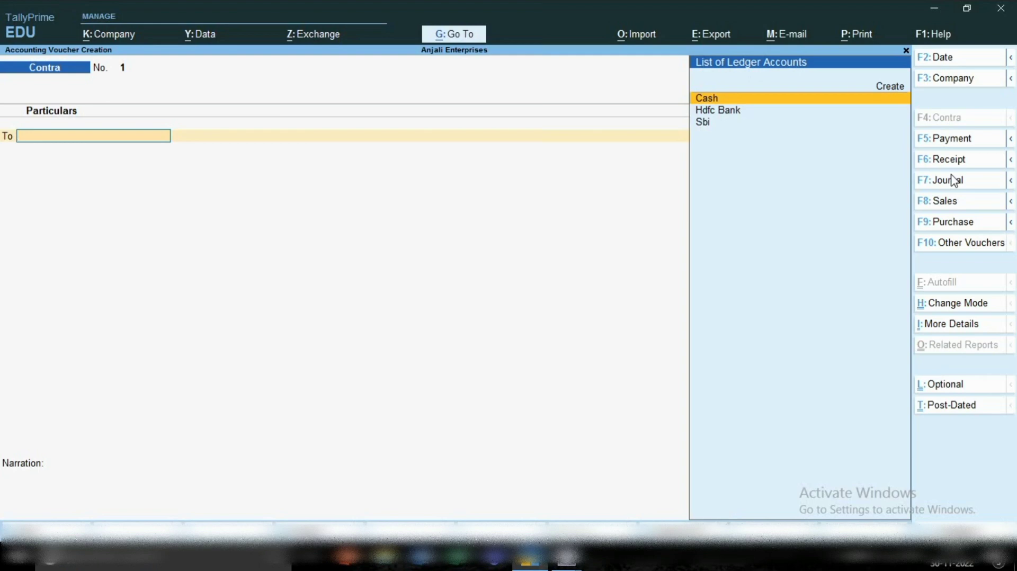
key(Return)
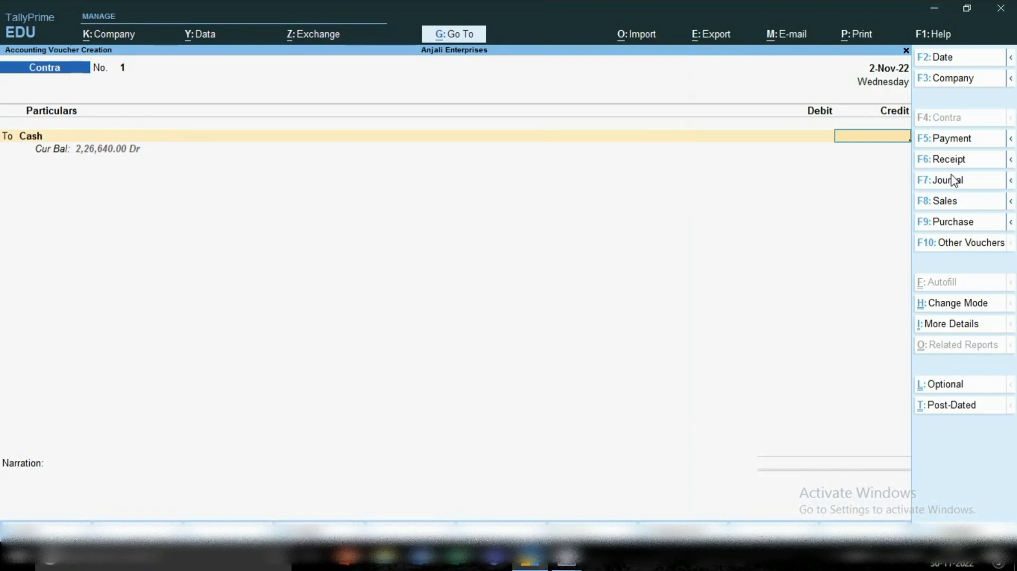
text(50000)
key(Return)
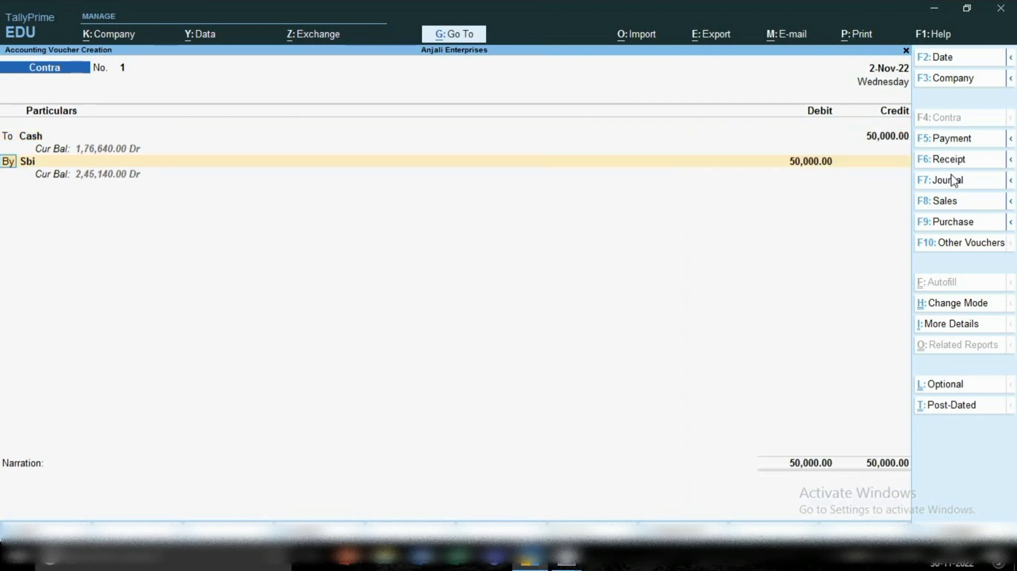
Debit the Sbi ledger with 50,000.00 in the contra voucher and allocate it as a Cash transaction.
key(Return)
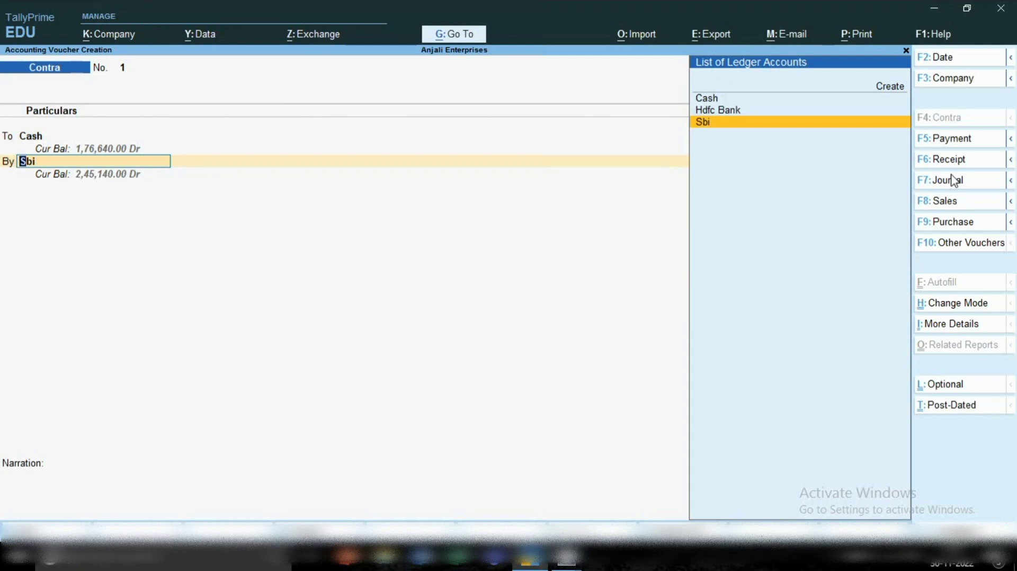
key(Return)
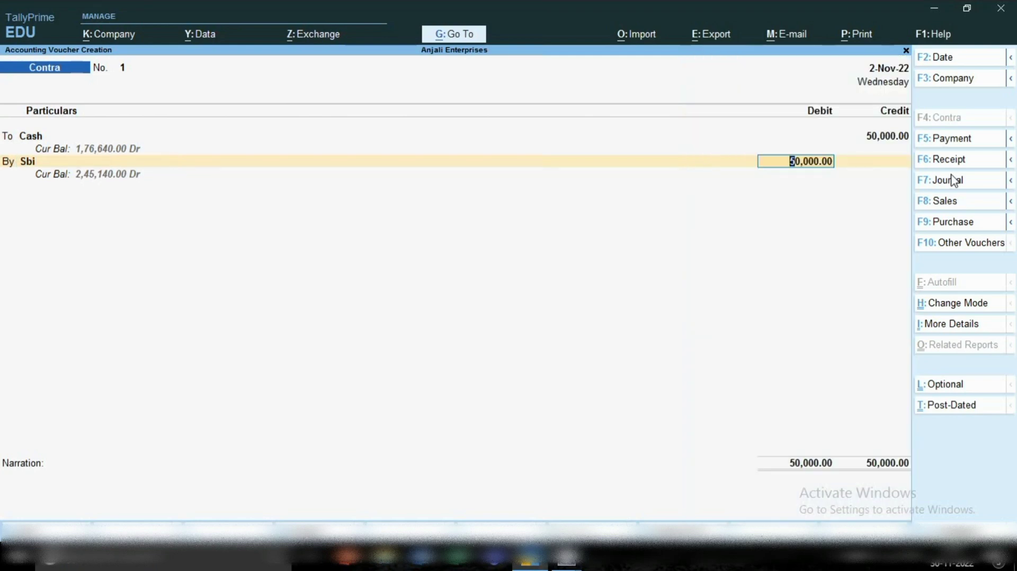
key(Return)
key(Return)
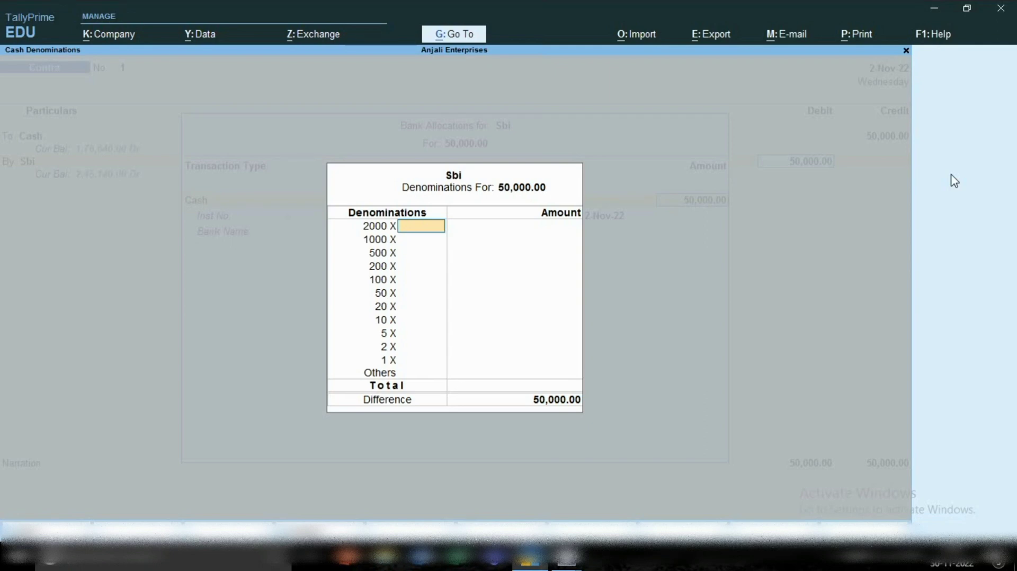
Leave the Sbi cash denominations, instrument details and narration blank, and save the contra voucher.
key(Return)
key(Return)
key(Return)
key(Return)
key(Return)
key(Return)
key(Return)
key(Return)
key(Return)
key(Return)
key(Return)
key(Return)
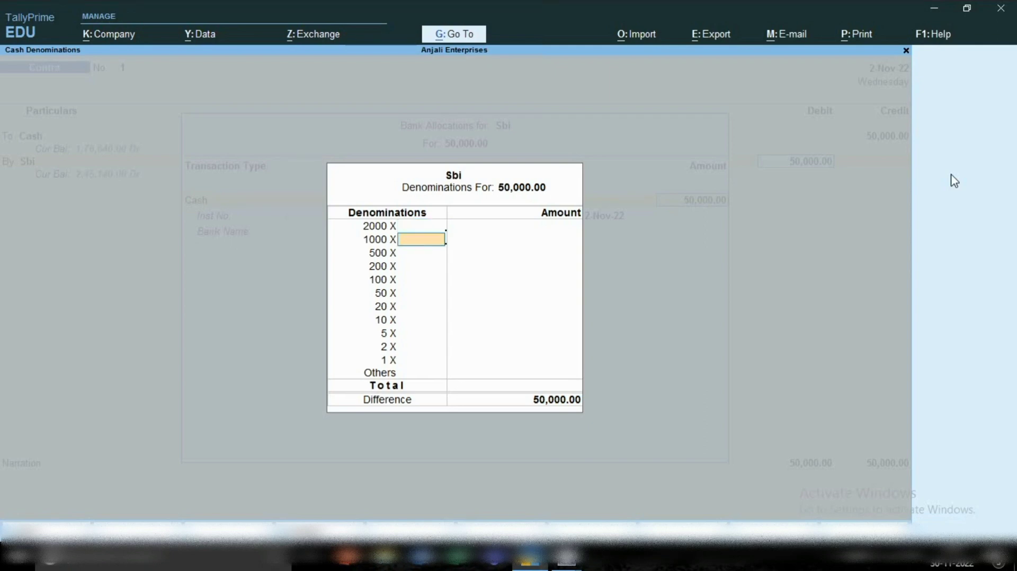
key(Return)
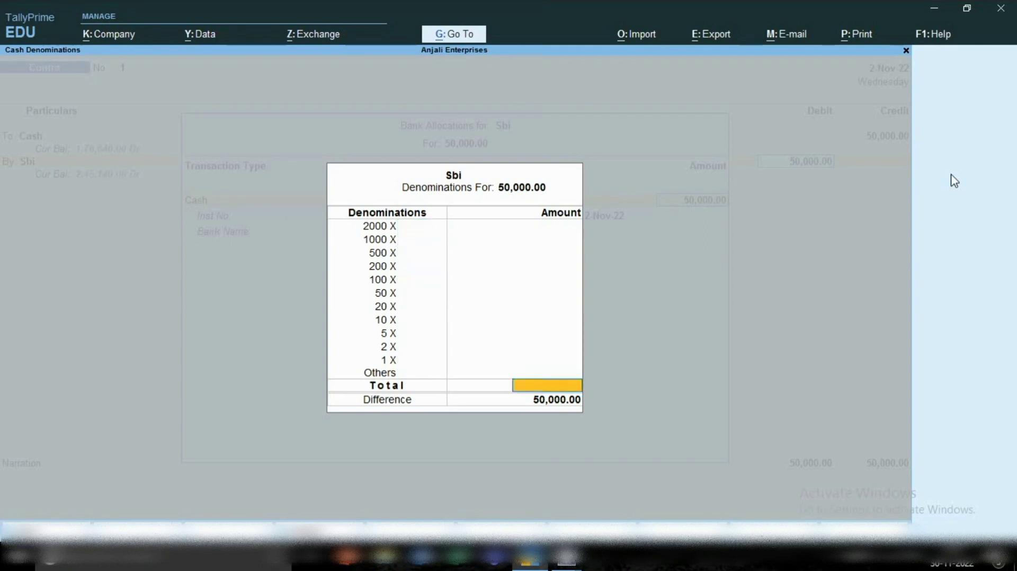
key(Return)
key(Return)
key(Return)
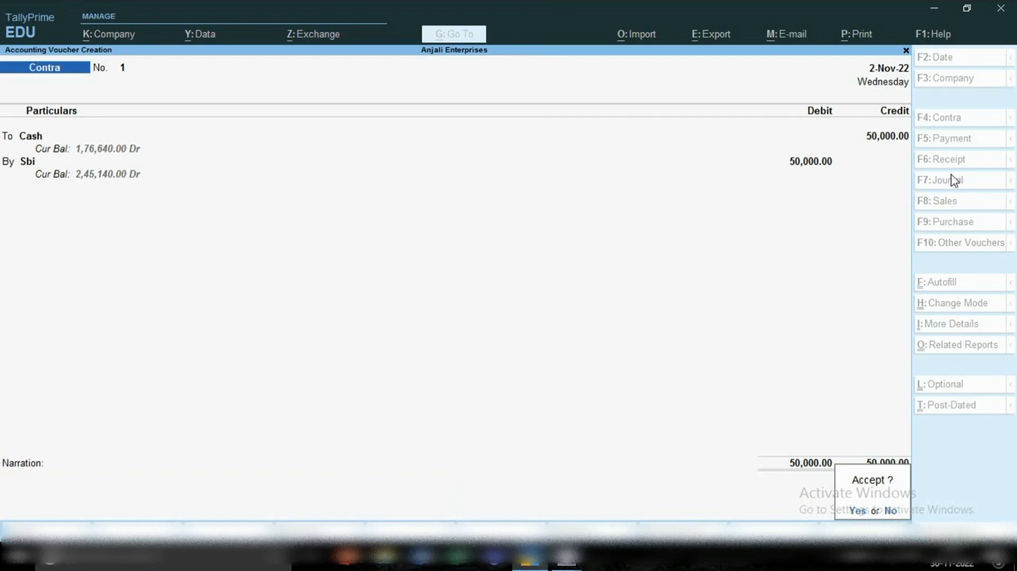
key(Return)
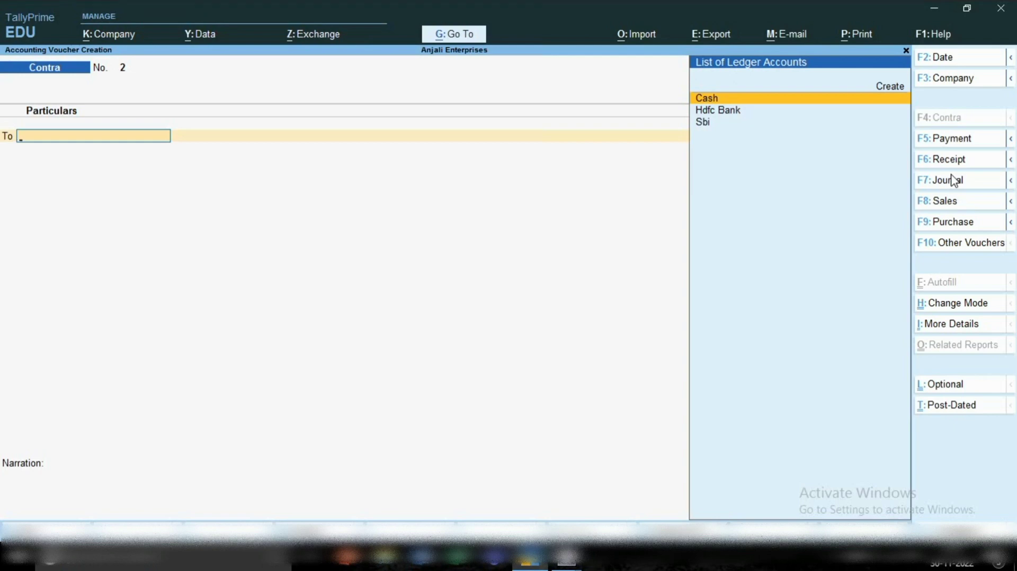
Open the Balance Sheet and drill down through Current Assets into the Cash-in-Hand group.
click(448, 36)
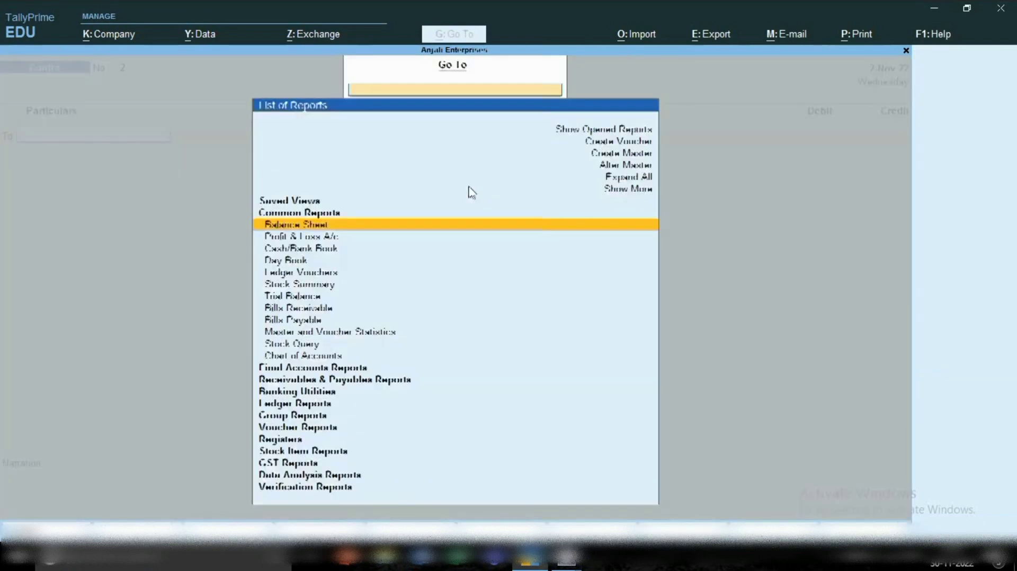
click(295, 226)
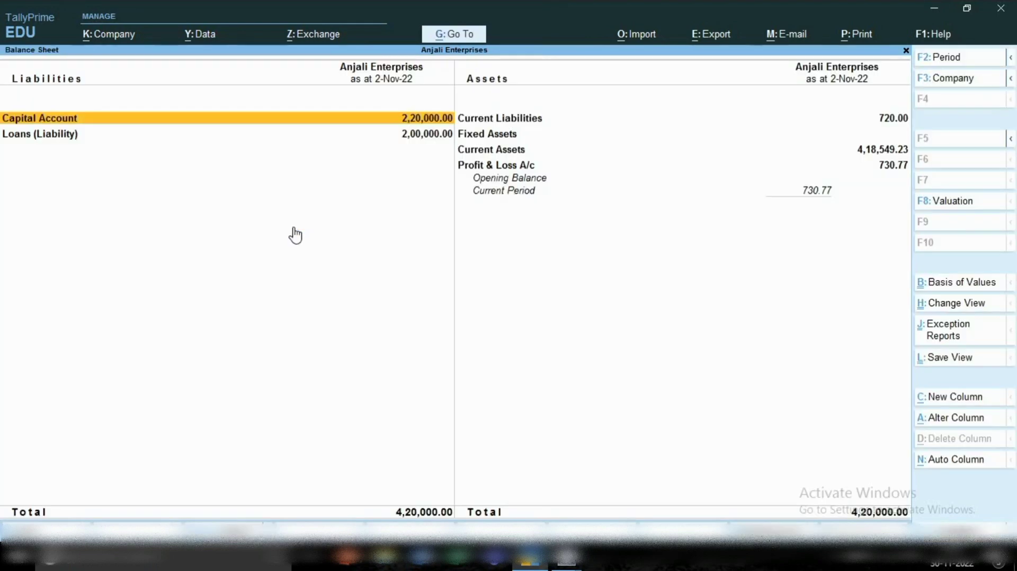
key(Right)
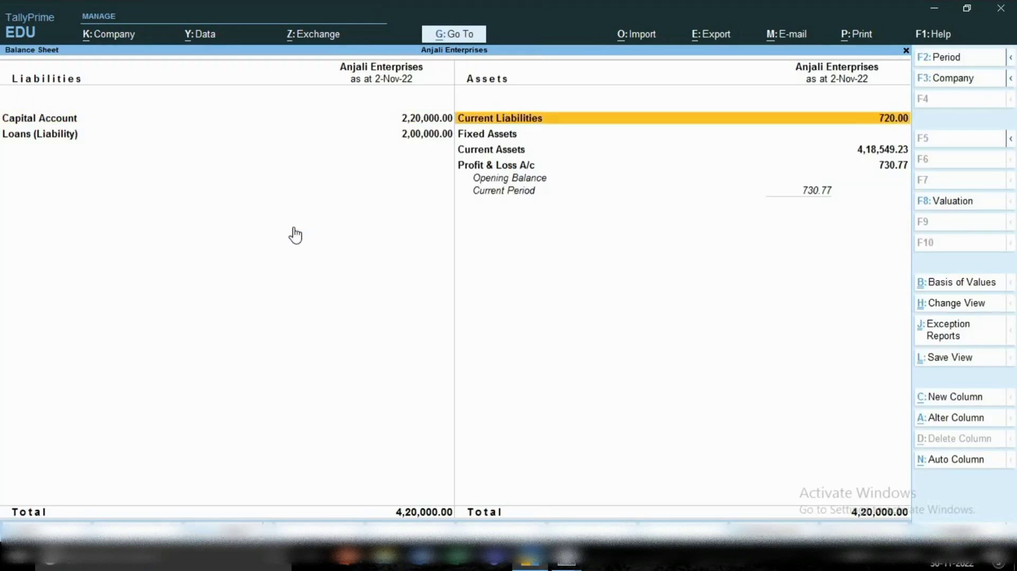
key(Down)
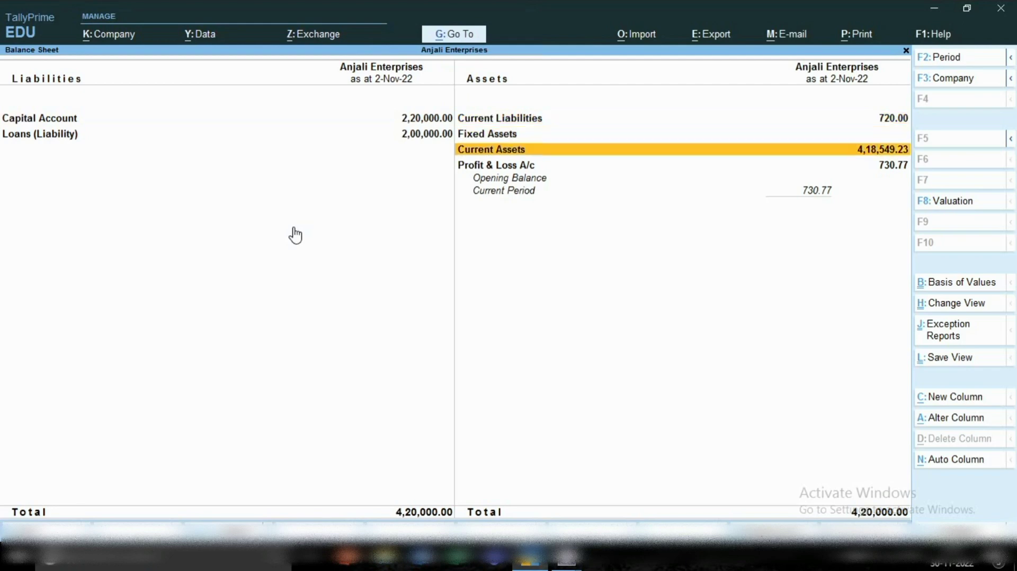
key(Return)
key(Down)
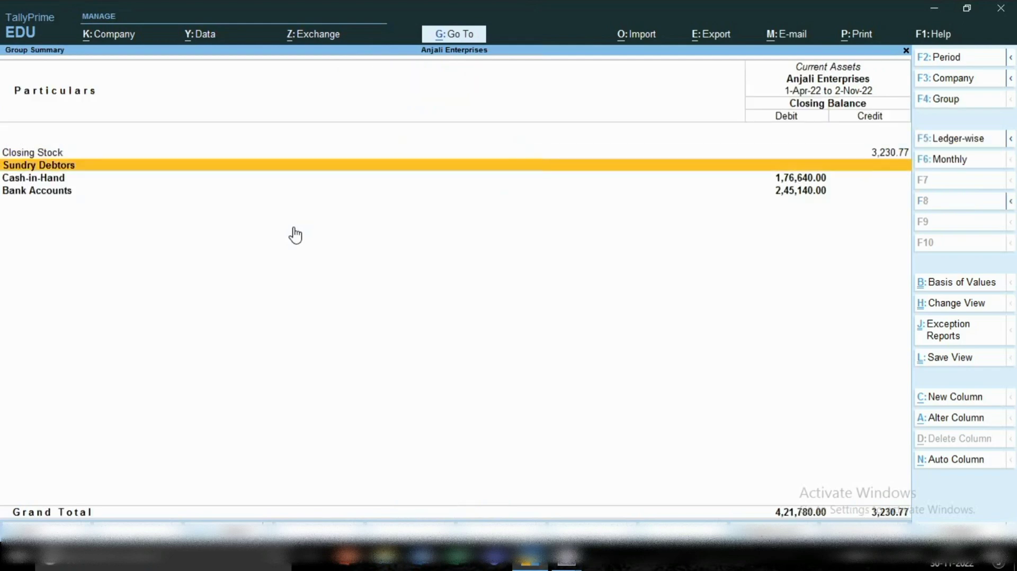
key(Down)
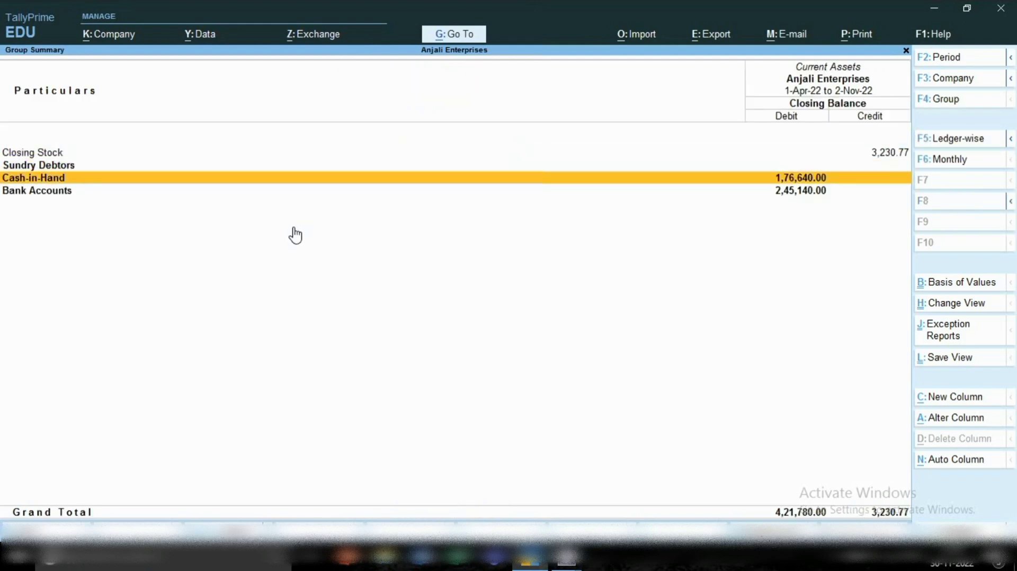
key(Return)
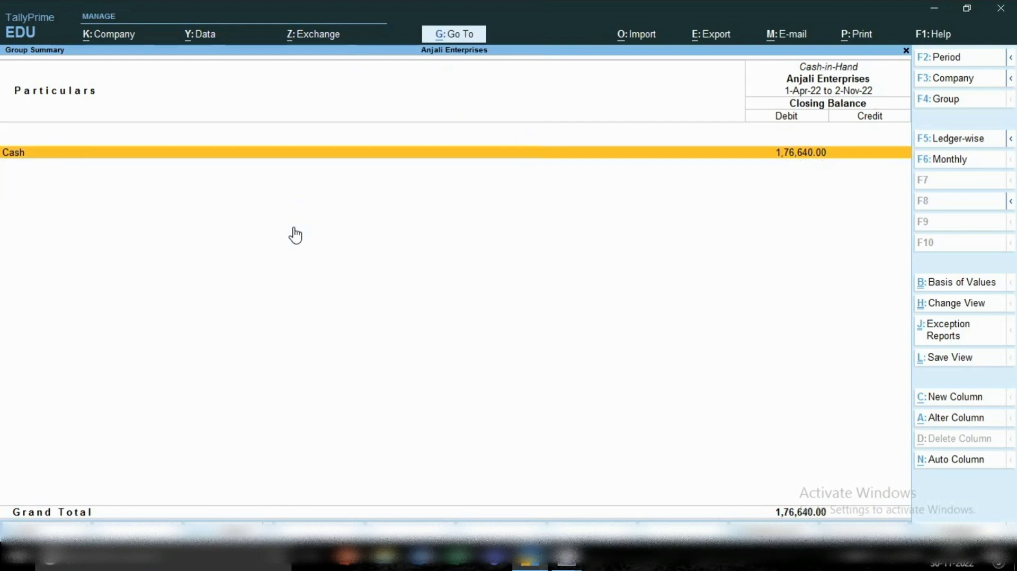
Mark the Sbi contra entry in the Cash ledger's November vouchers to check it, and return to the Gateway of Tally.
key(Return)
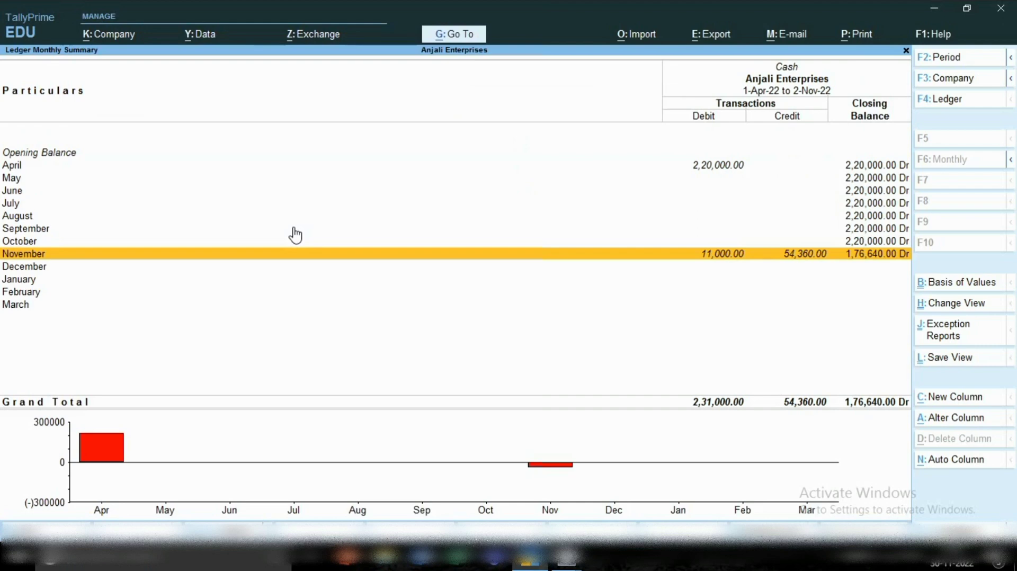
key(Return)
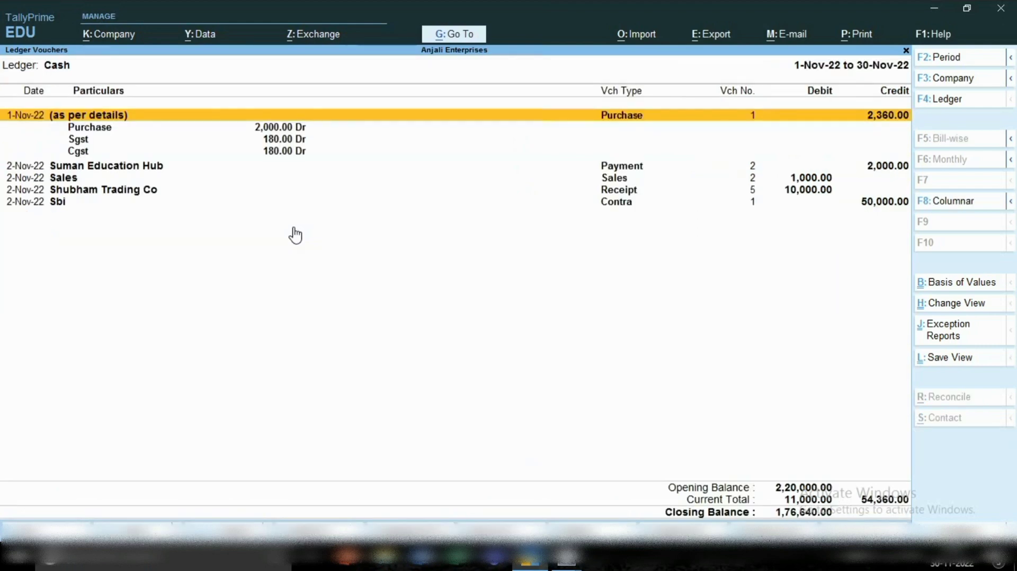
key(Down)
key(Down)
key(Down)
key(Down)
key(Down)
key(Down)
key(Down)
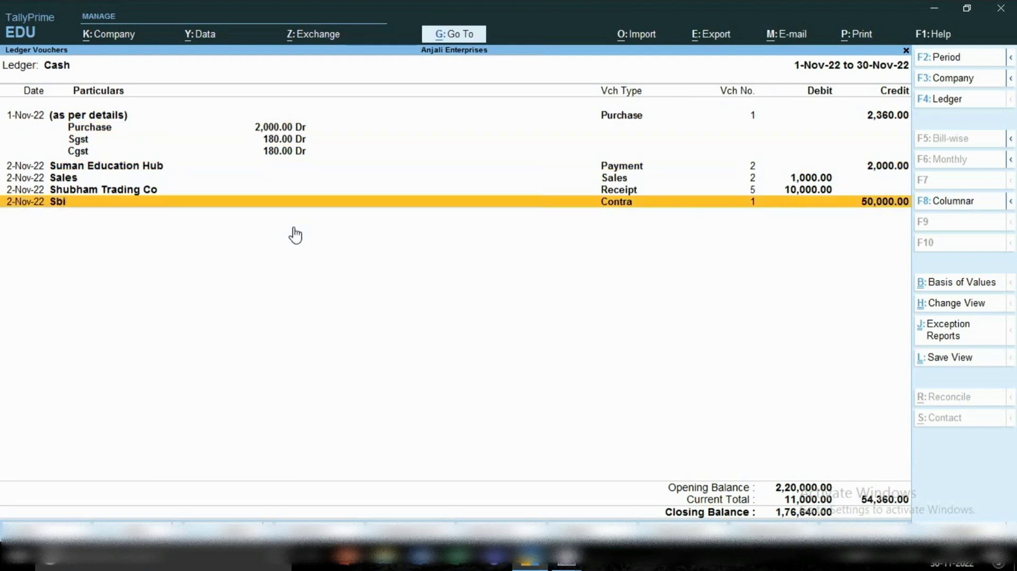
key(space)
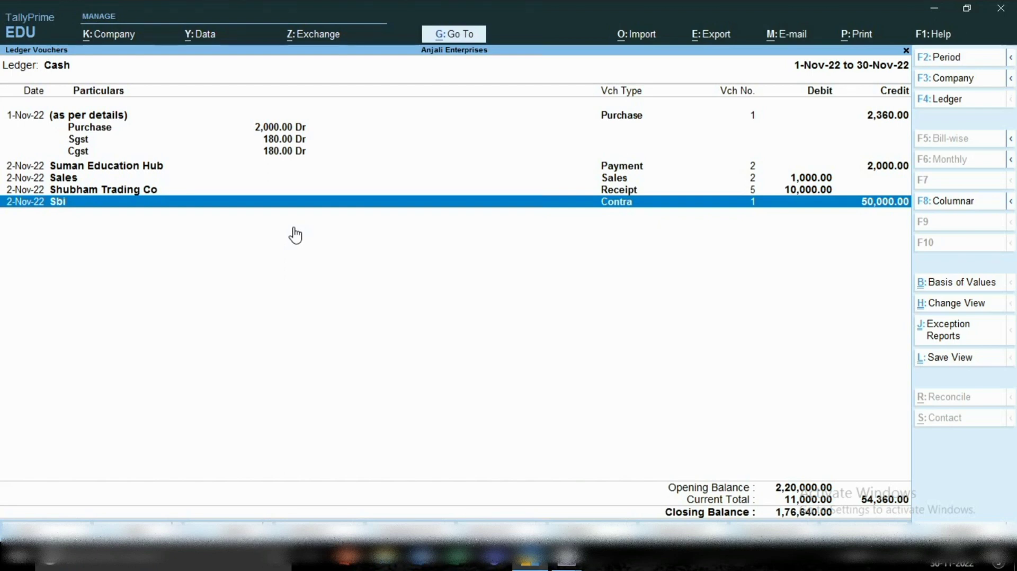
key(Escape)
key(Escape)
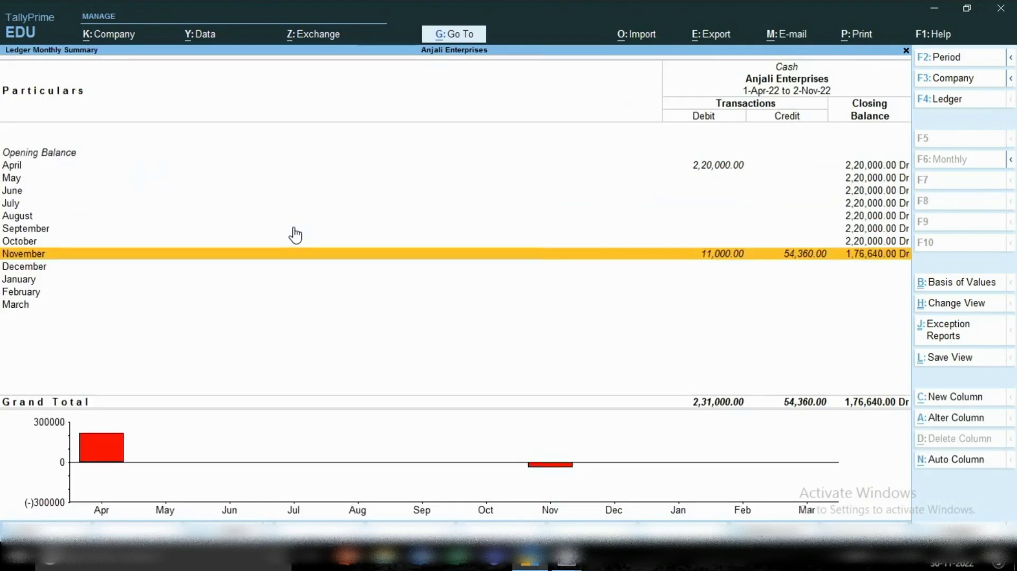
key(Escape)
key(Escape)
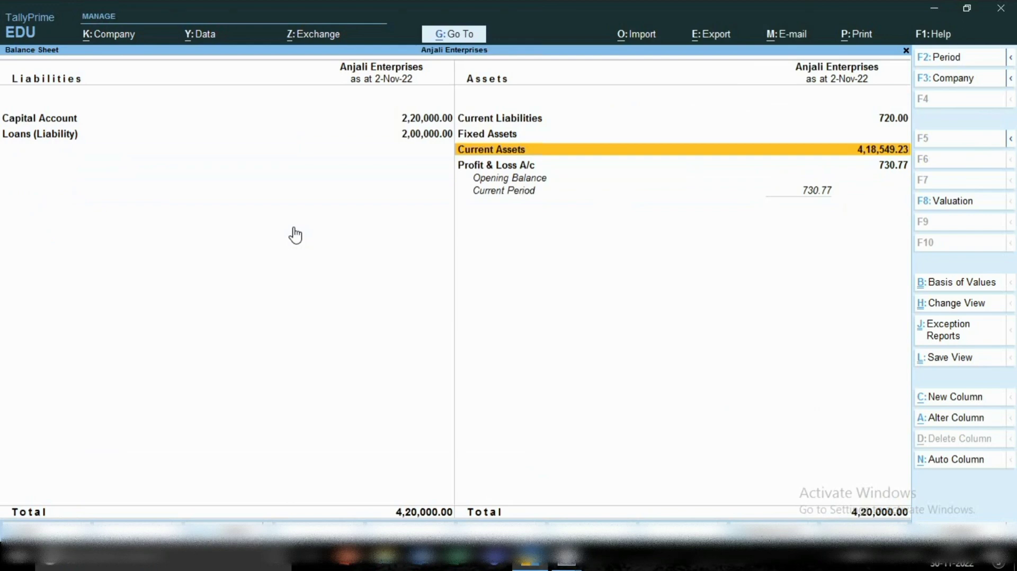
key(Escape)
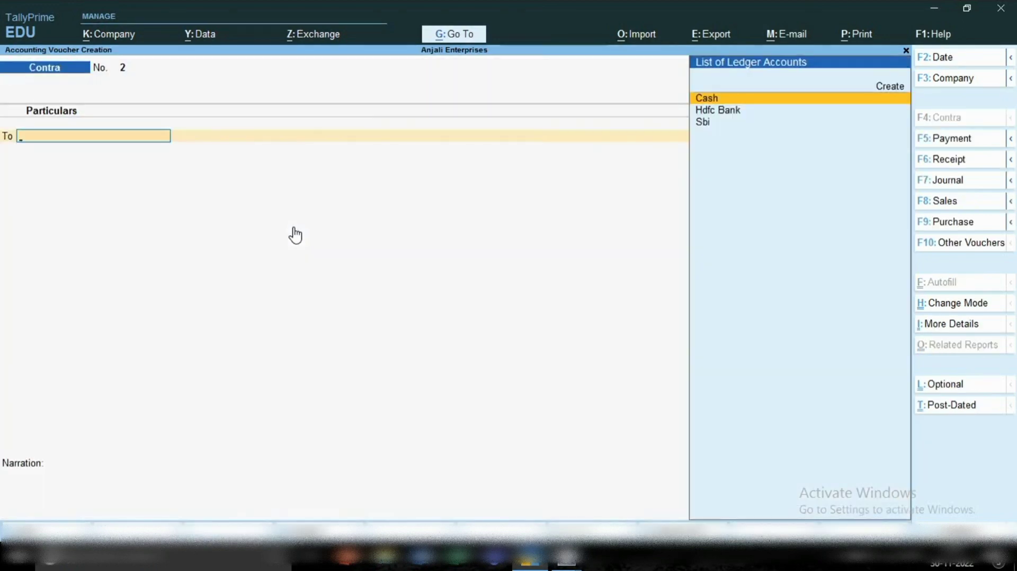
key(Escape)
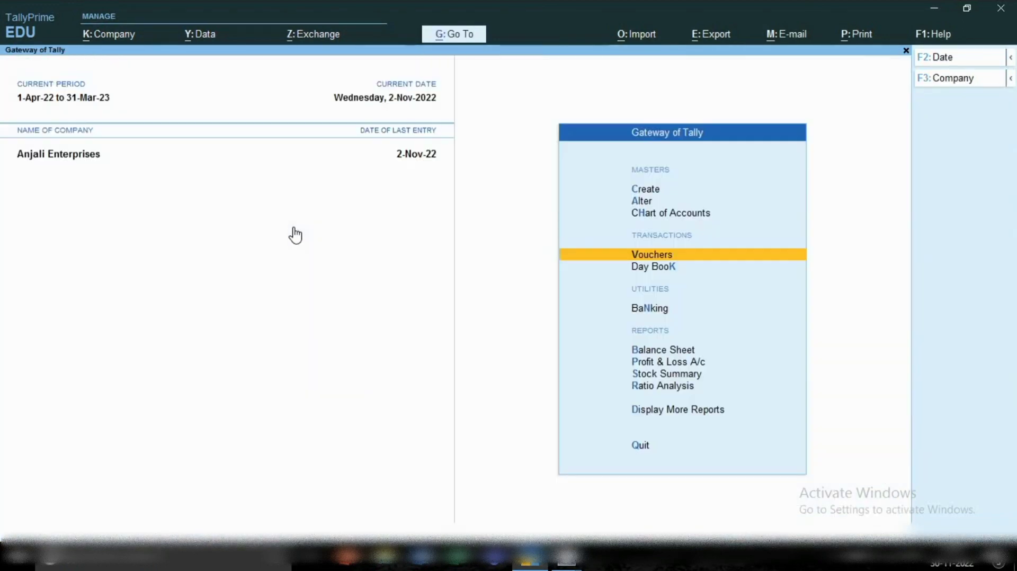
Open the voucher Statistics report and drill into the Contra register's November vouchers.
key(d)
key(s)
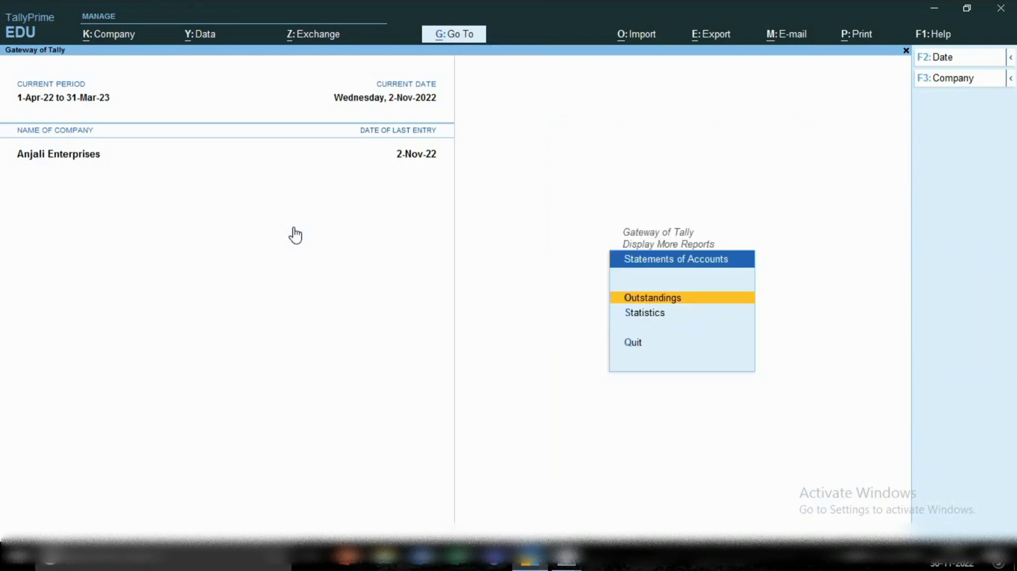
key(s)
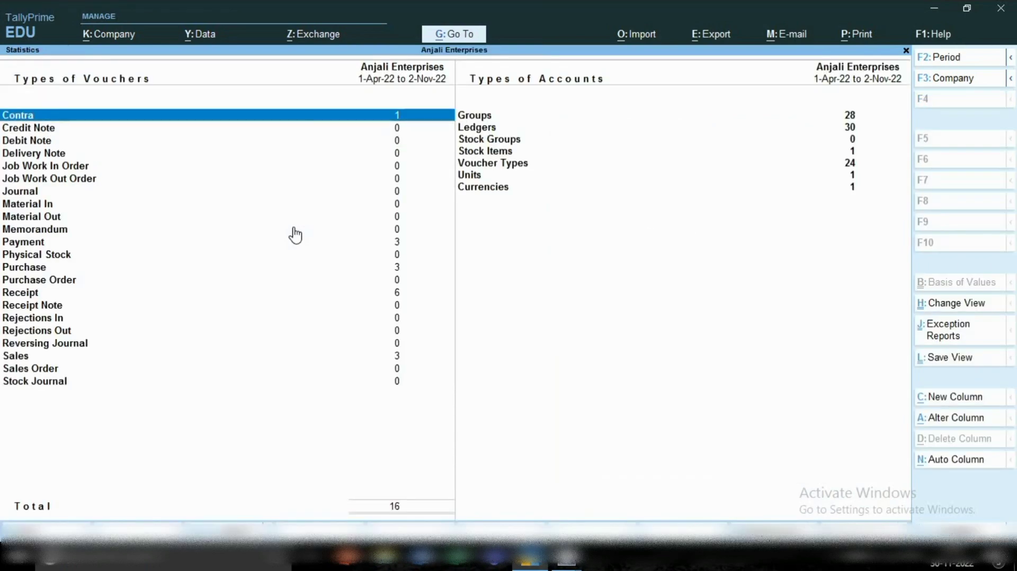
key(Return)
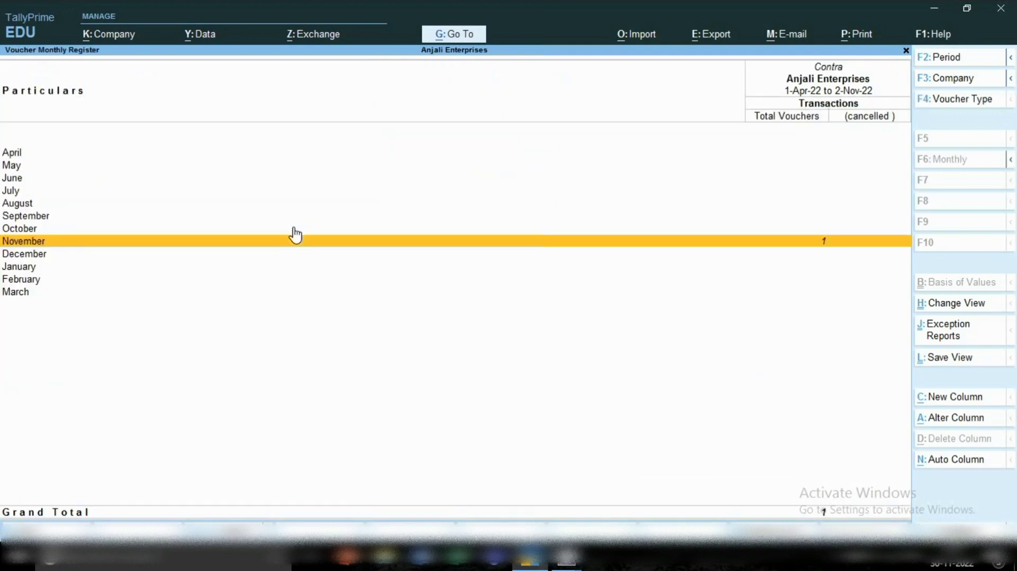
key(Return)
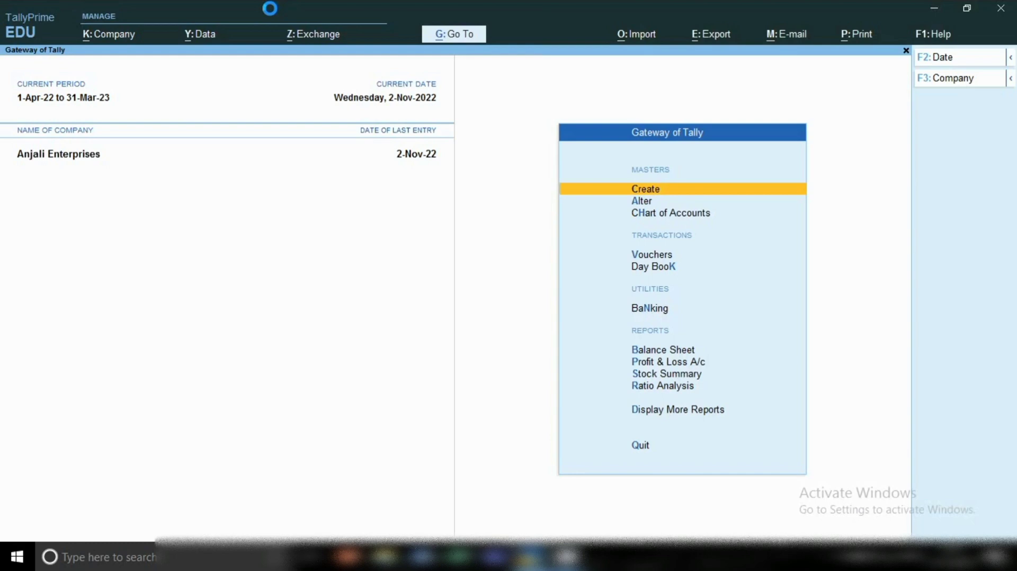
Start a new contra voucher and set its voucher date to 1.10.
key(v)
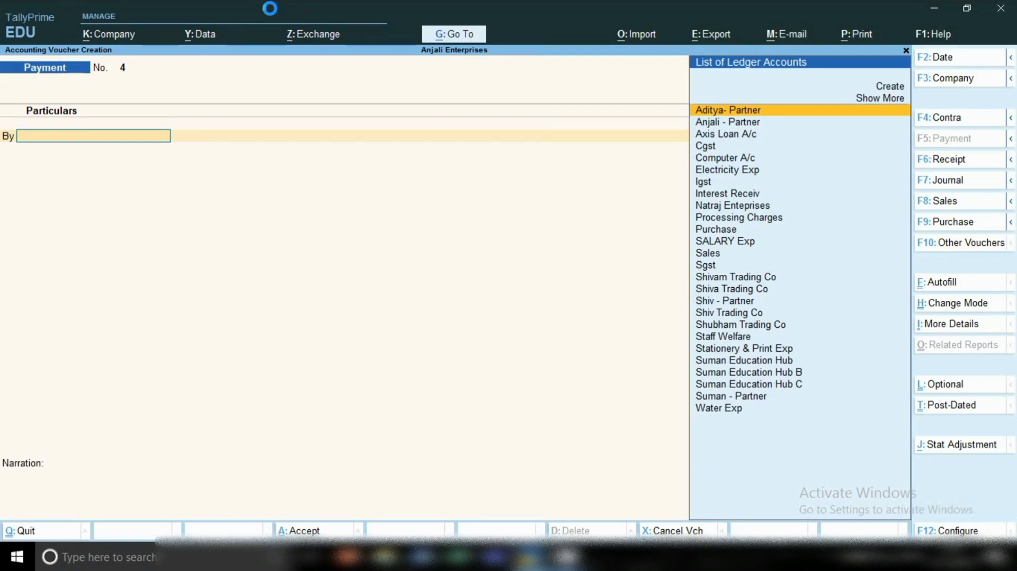
click(940, 117)
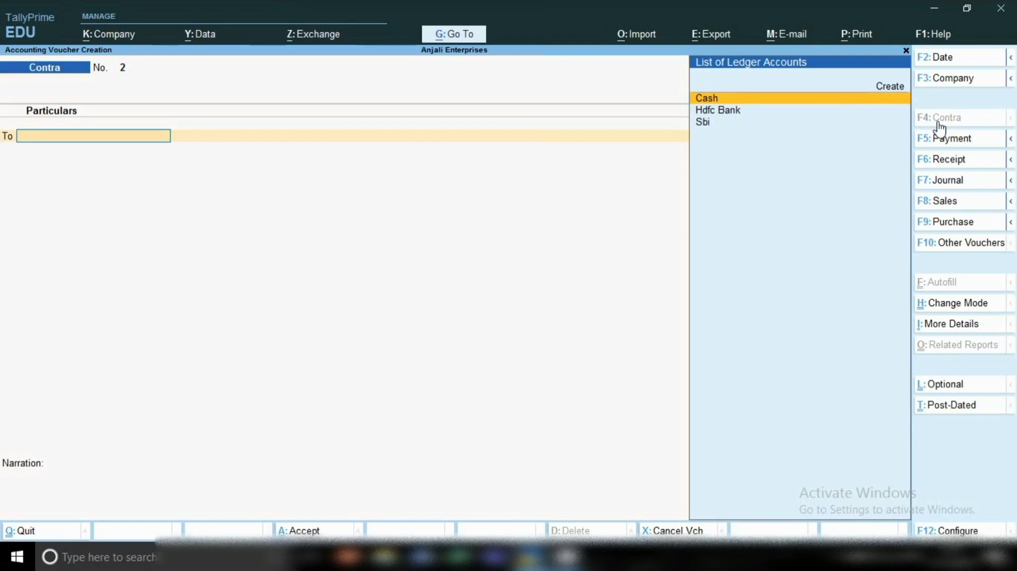
key(F2)
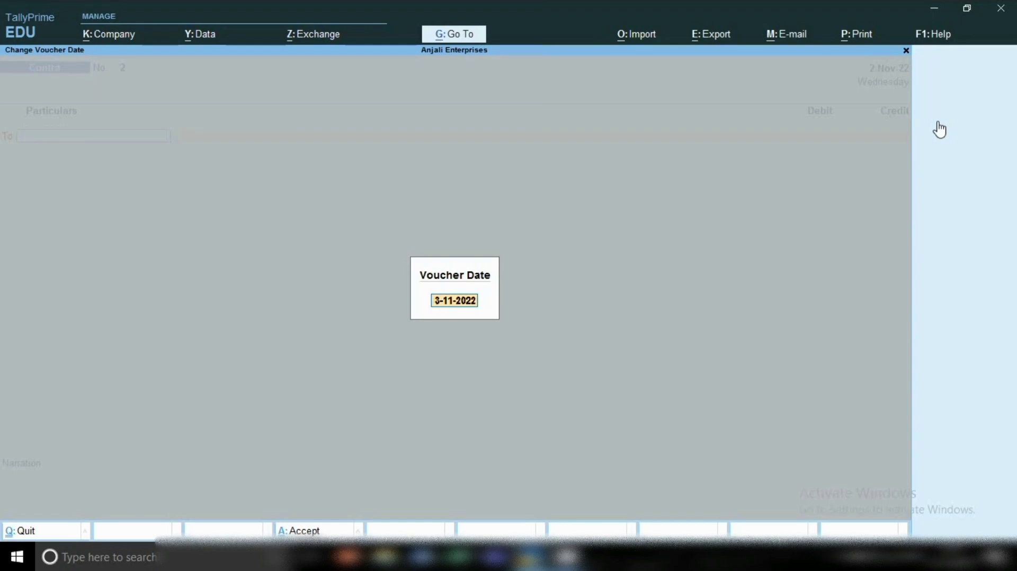
text(1)
text(.10)
key(Return)
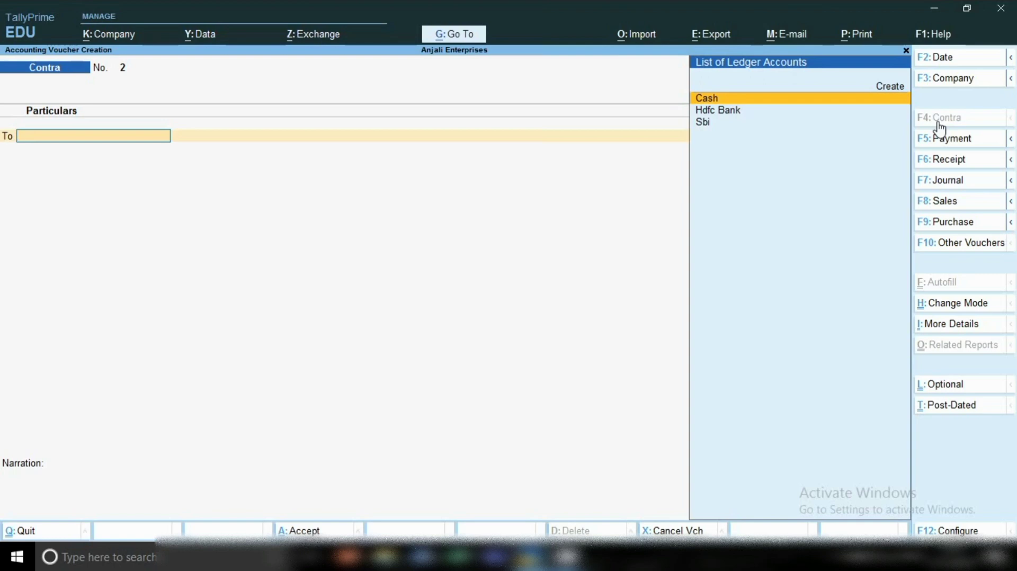
Credit Sbi with 50,000 in the contra voucher and accept its cheque bank allocation with no instrument number.
key(Down)
key(Down)
key(Return)
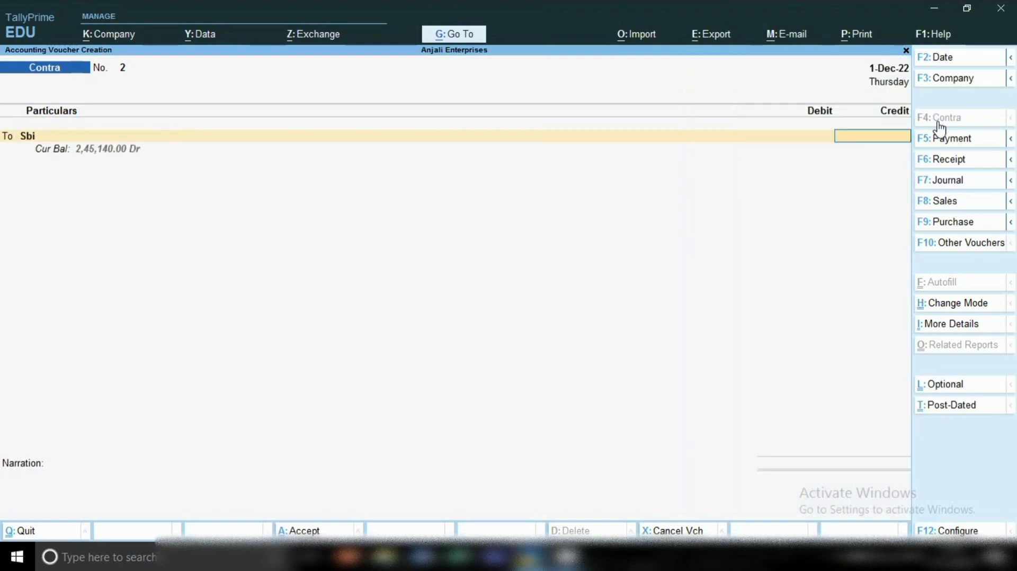
text(50000)
key(Return)
key(Return)
key(Return)
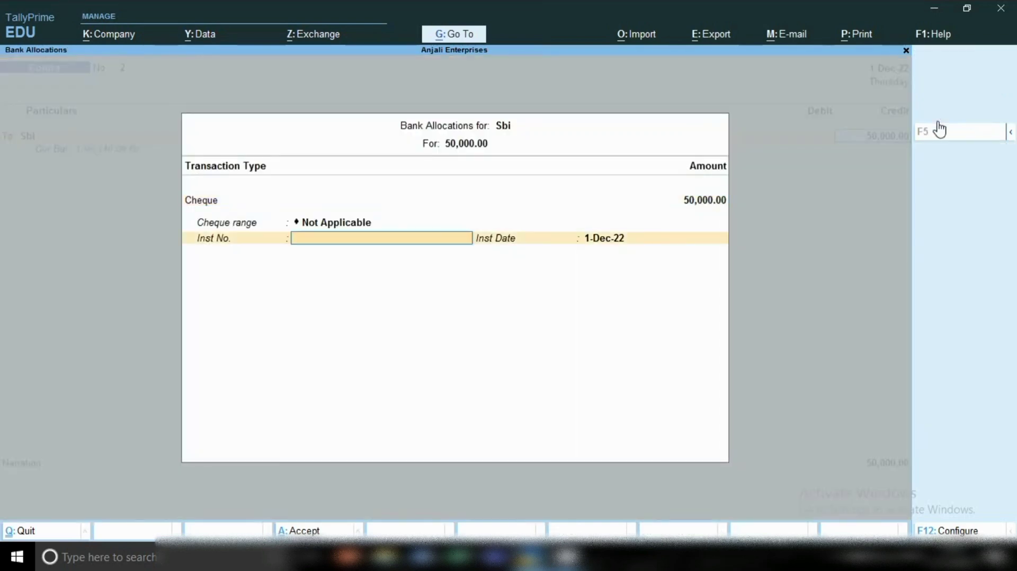
key(Return)
key(Return)
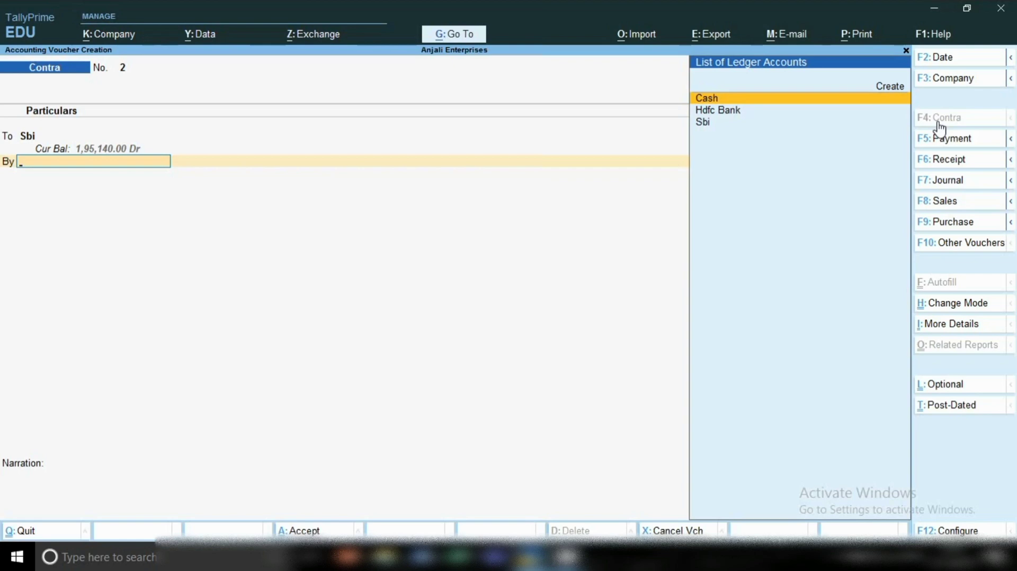
Debit Cash with 50,000 in the contra voucher, leave the narration blank and save the voucher.
key(Return)
key(Return)
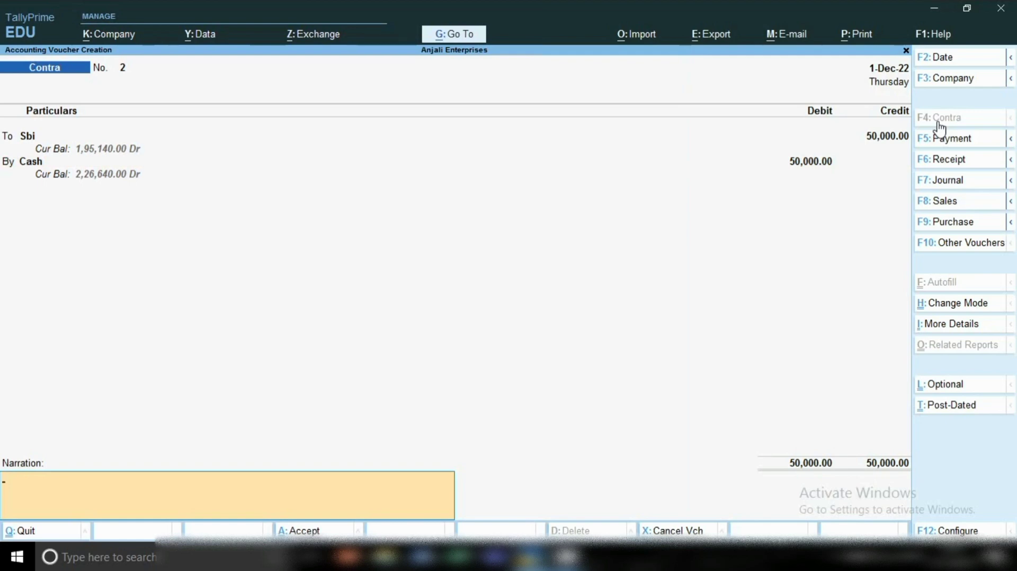
key(Return)
key(Return)
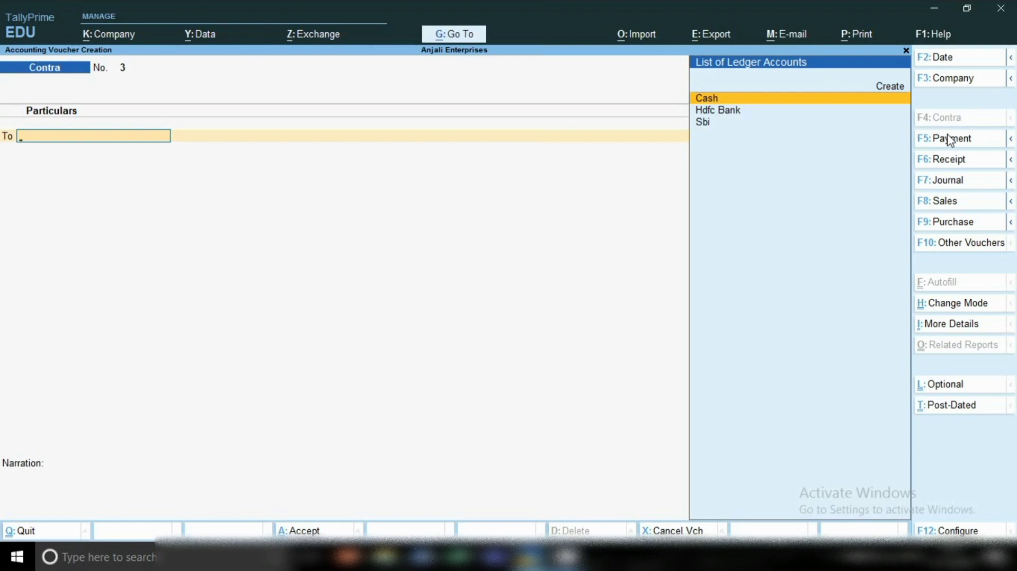
Date the new contra voucher 2-12-2022 and credit Sbi with 10,000, accepting the default cheque bank allocation.
key(F2)
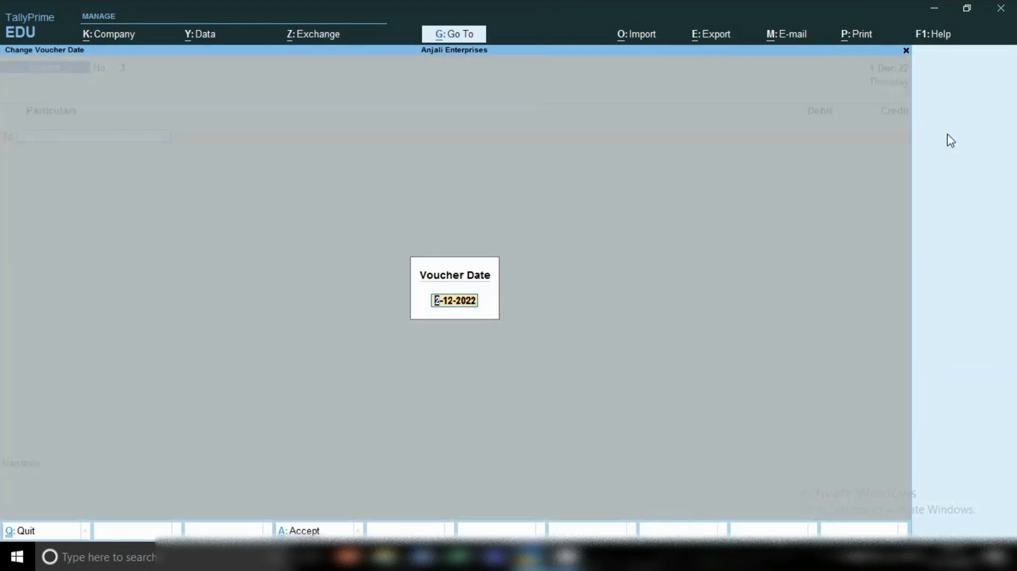
key(Return)
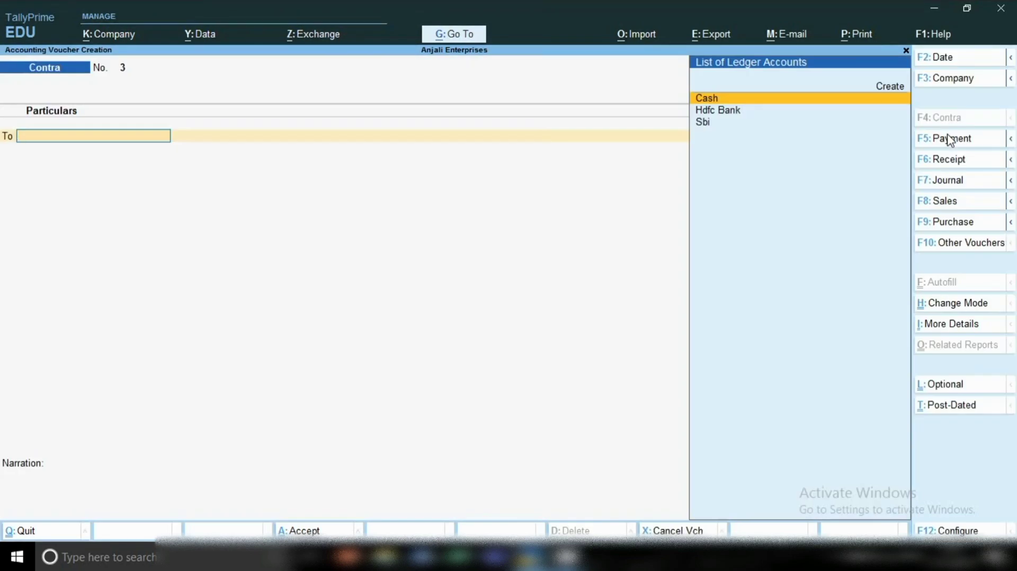
key(Down)
key(Down)
key(Return)
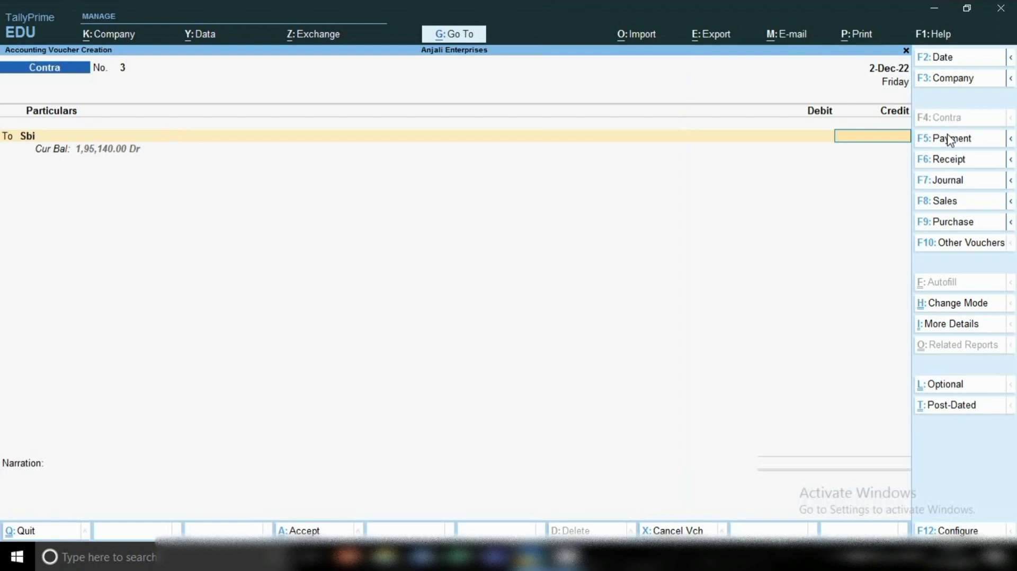
text(10000)
key(Return)
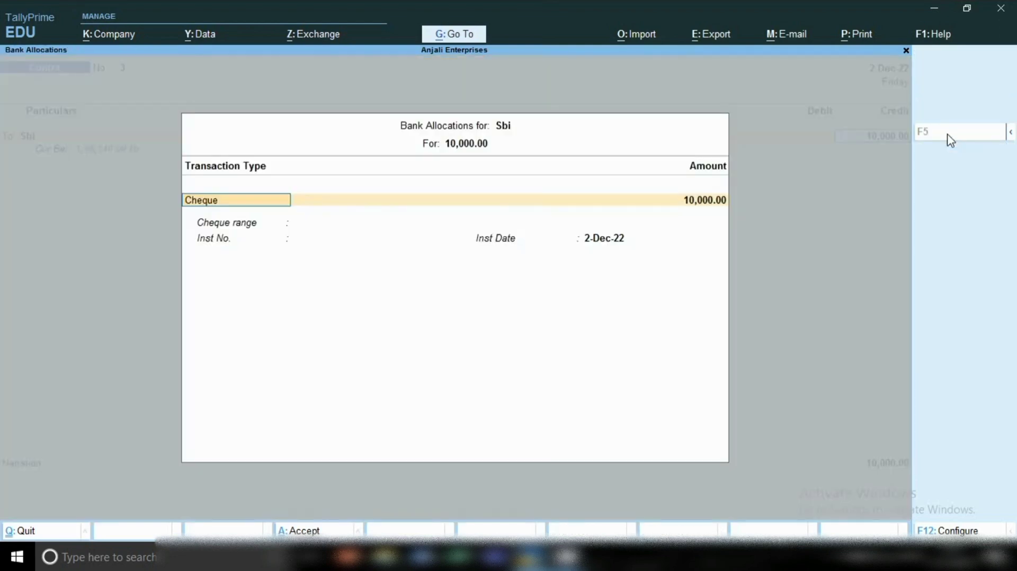
key(Return)
key(Return)
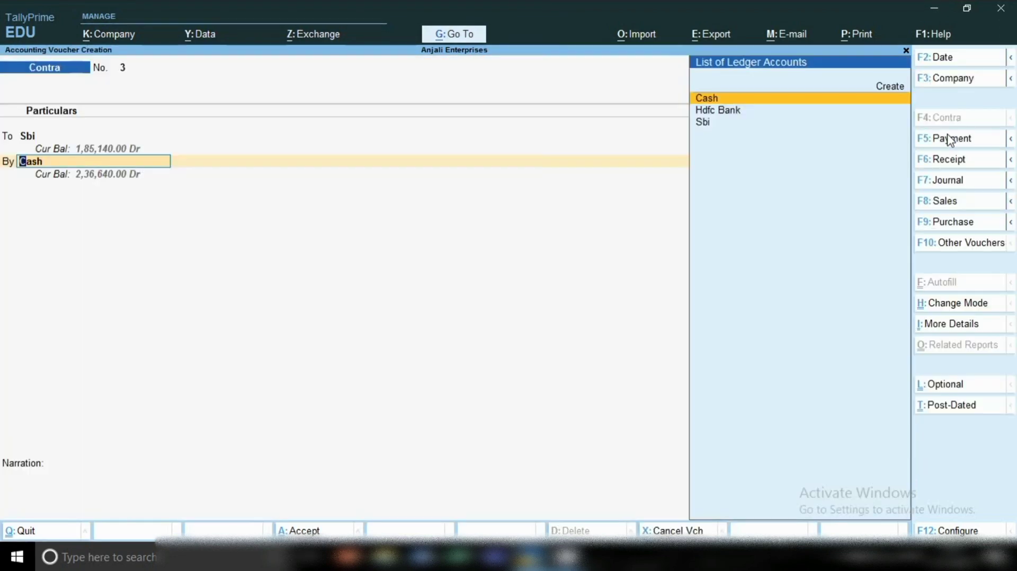
Debit Cash with 10,000 against Sbi, leave the narration blank and save the contra voucher.
key(Return)
key(Return)
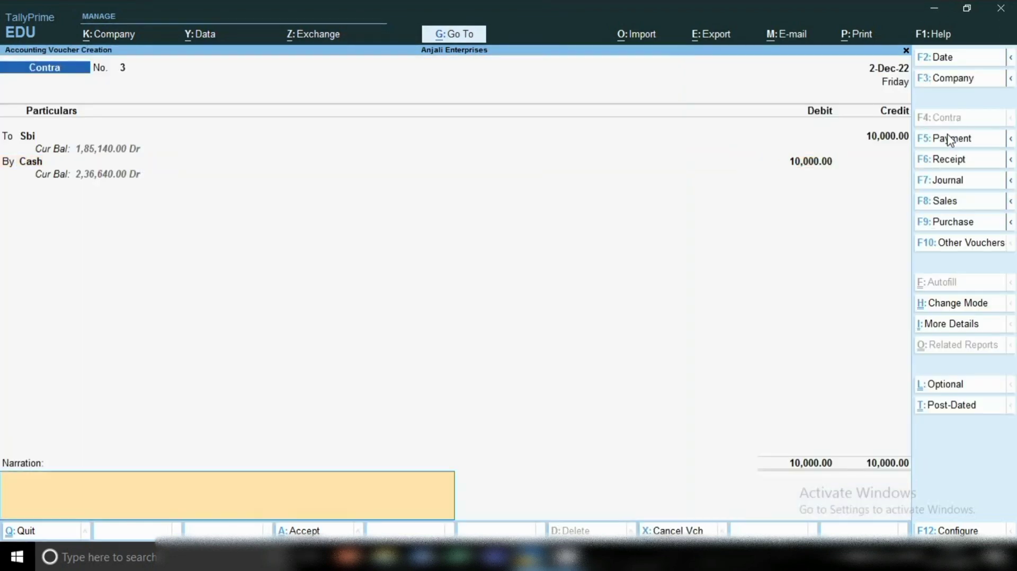
key(Return)
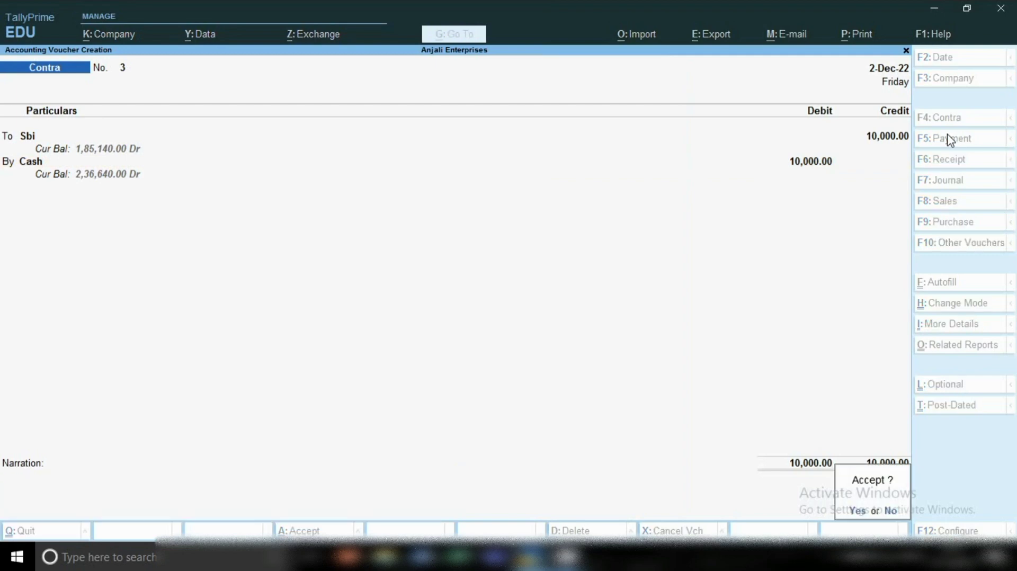
key(Return)
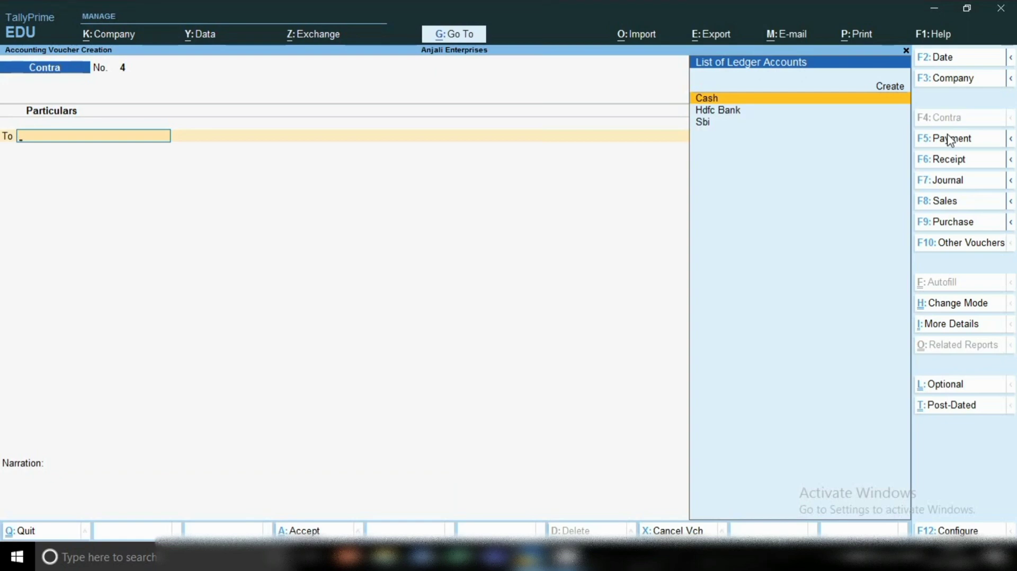
Open the Balance Sheet report and drill down through Current Assets to the Cash-in-Hand group summary.
click(450, 39)
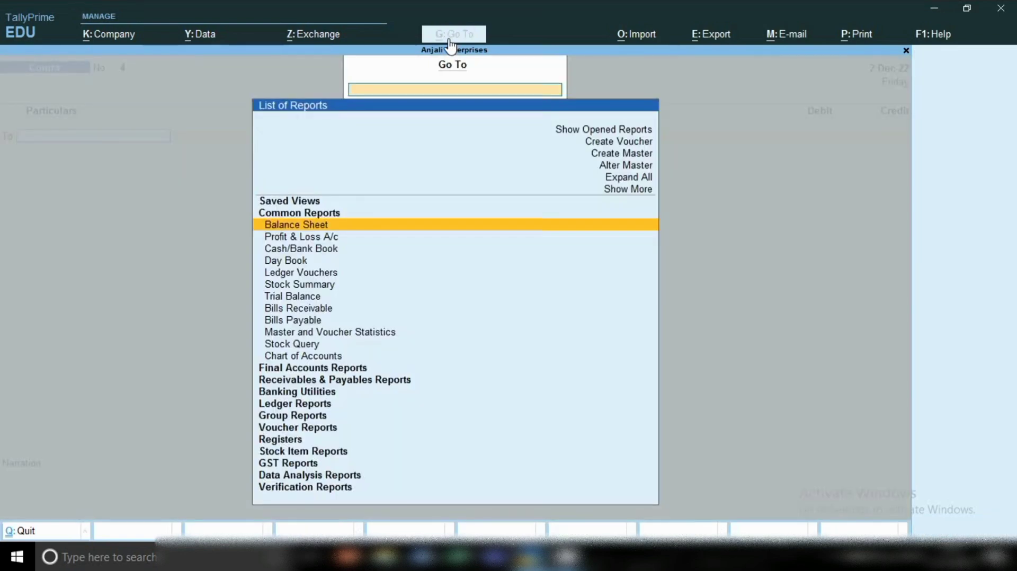
key(Return)
key(Right)
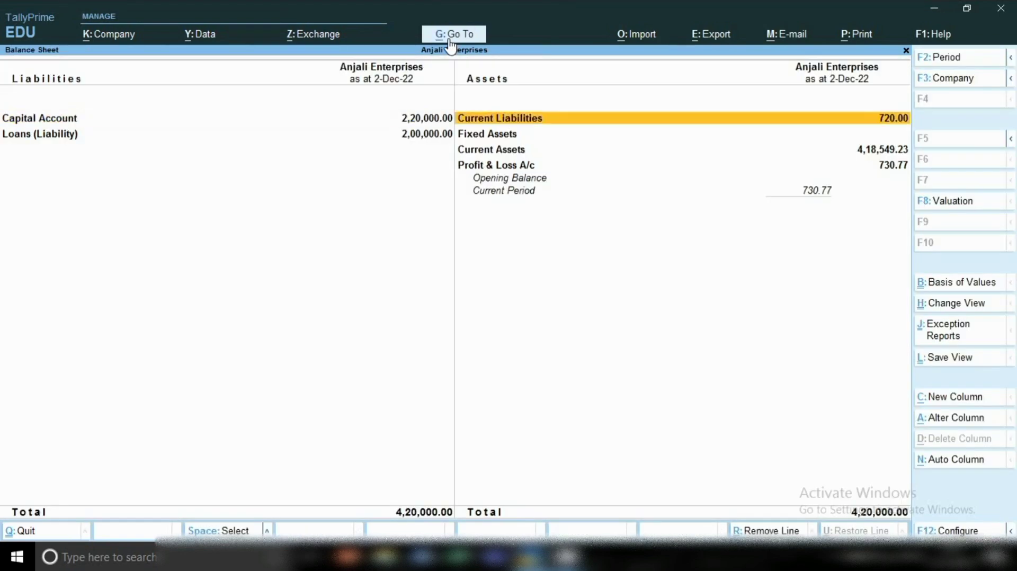
key(Down)
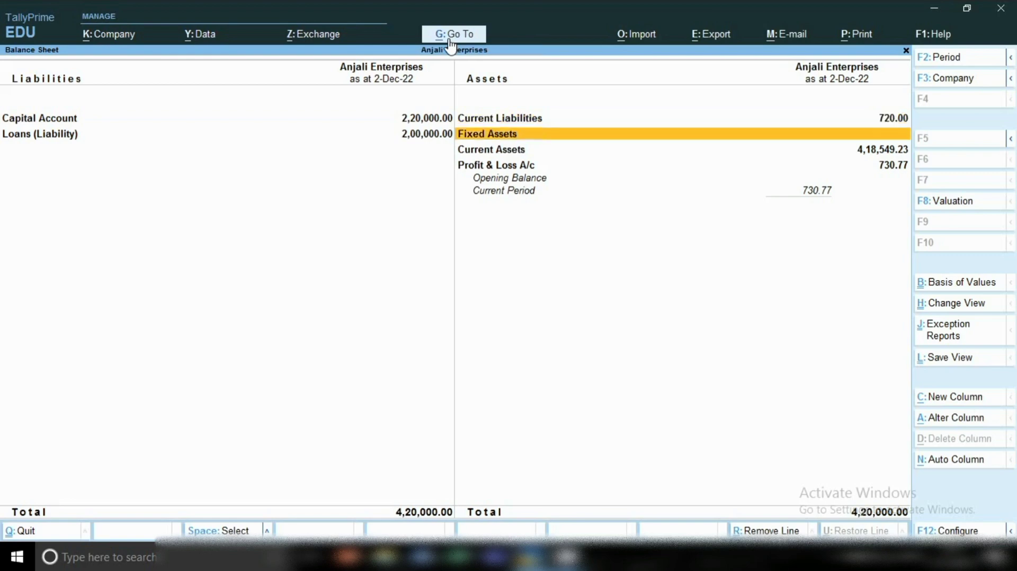
key(Down)
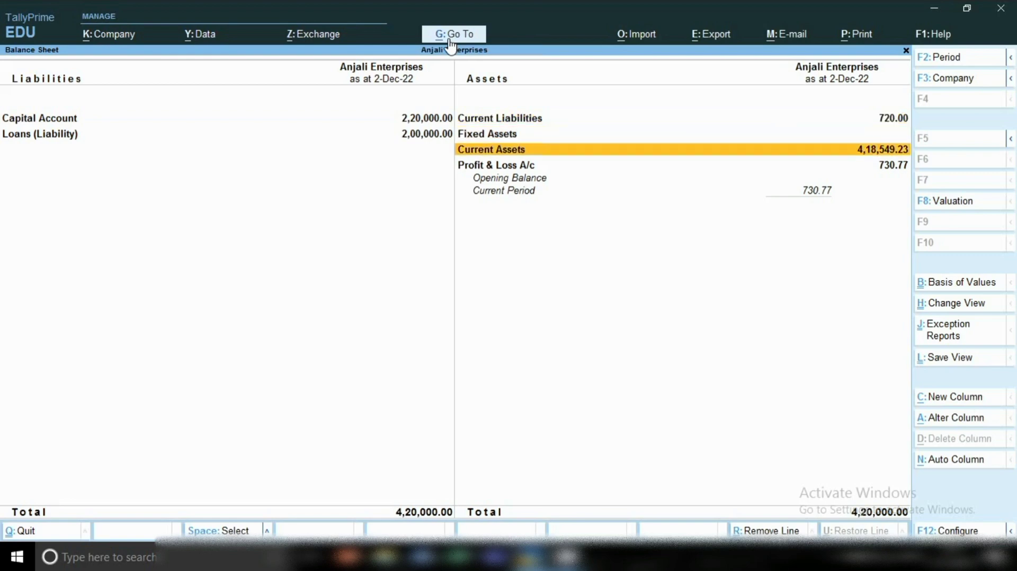
key(Return)
key(Down)
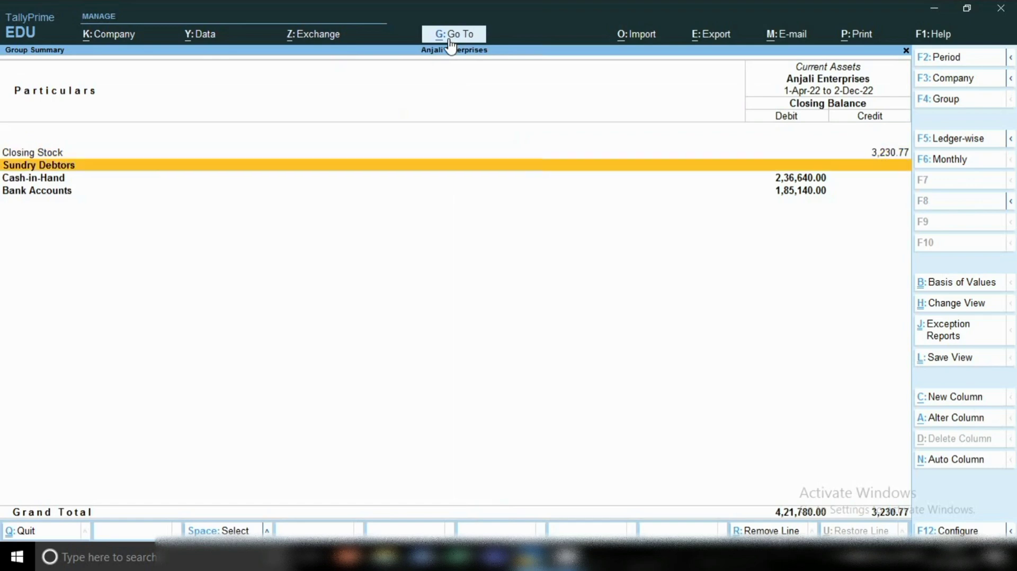
key(Down)
key(Return)
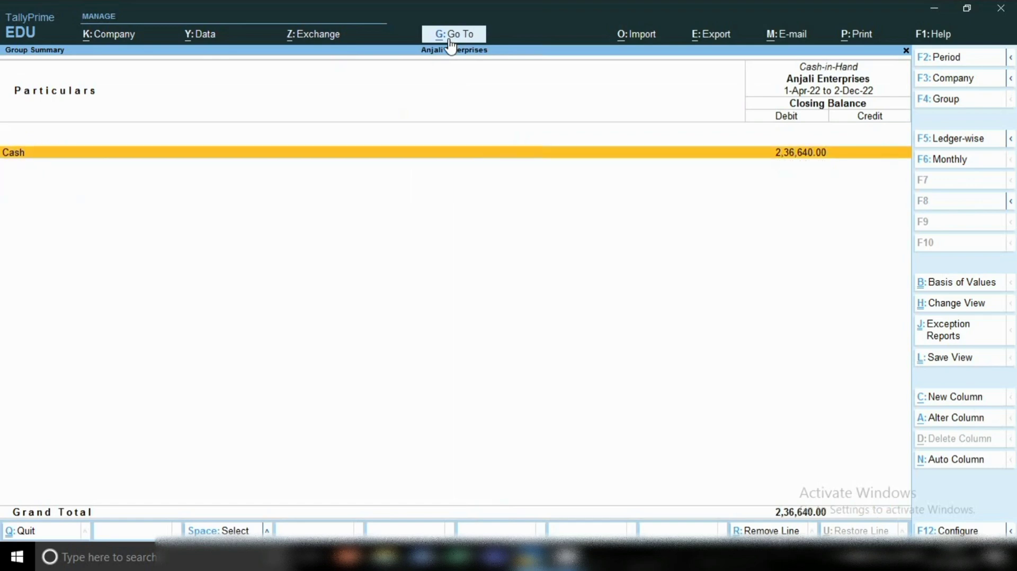
Drill into the Cash ledger's December vouchers and mark the two Sbi contra entries to check them.
key(Return)
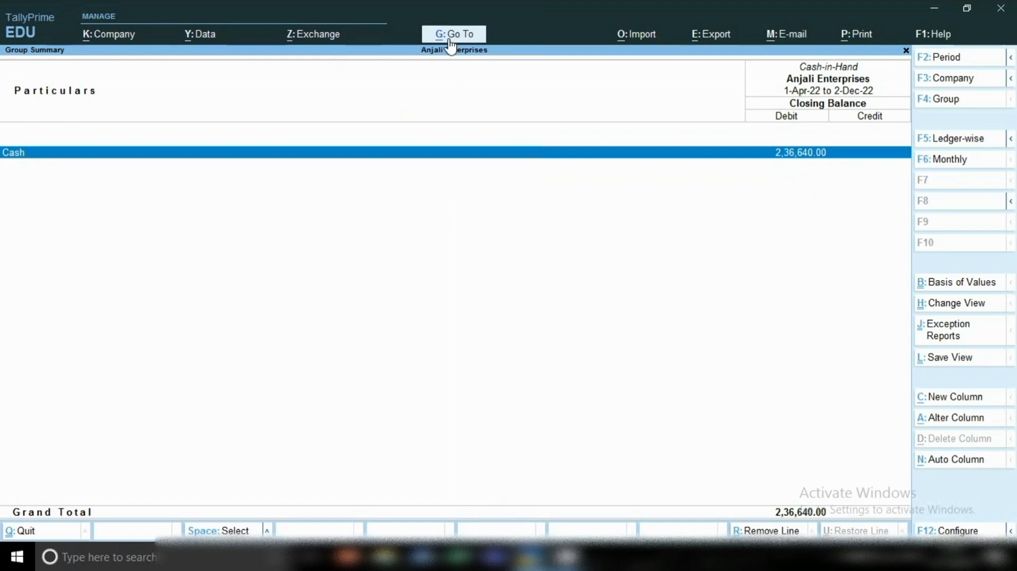
key(Return)
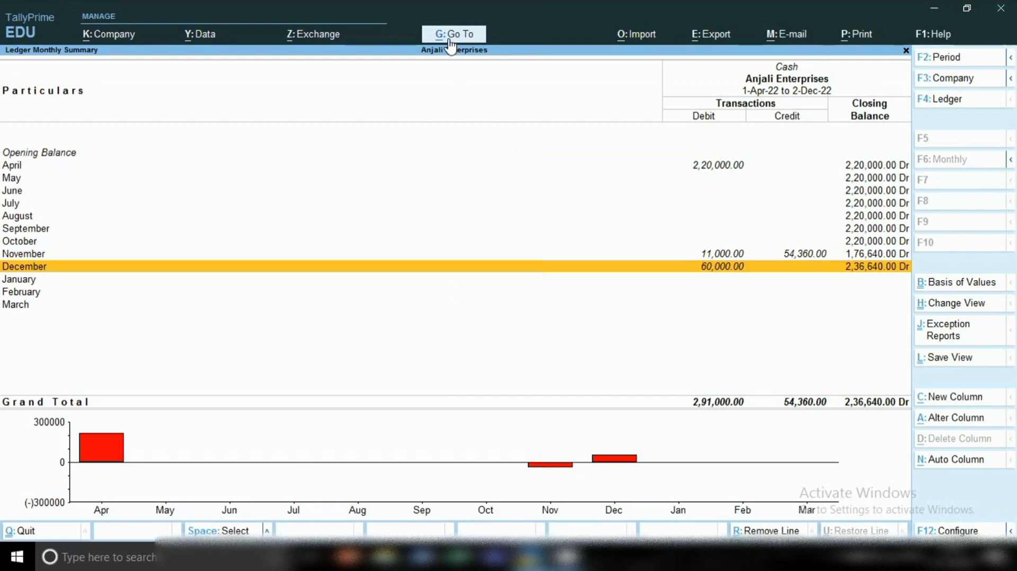
key(Return)
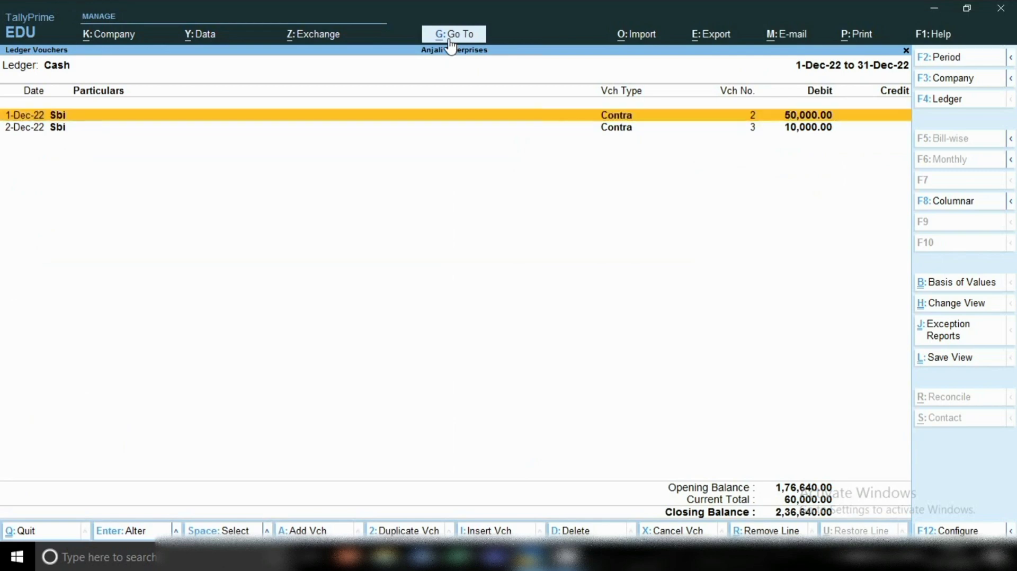
key(Down)
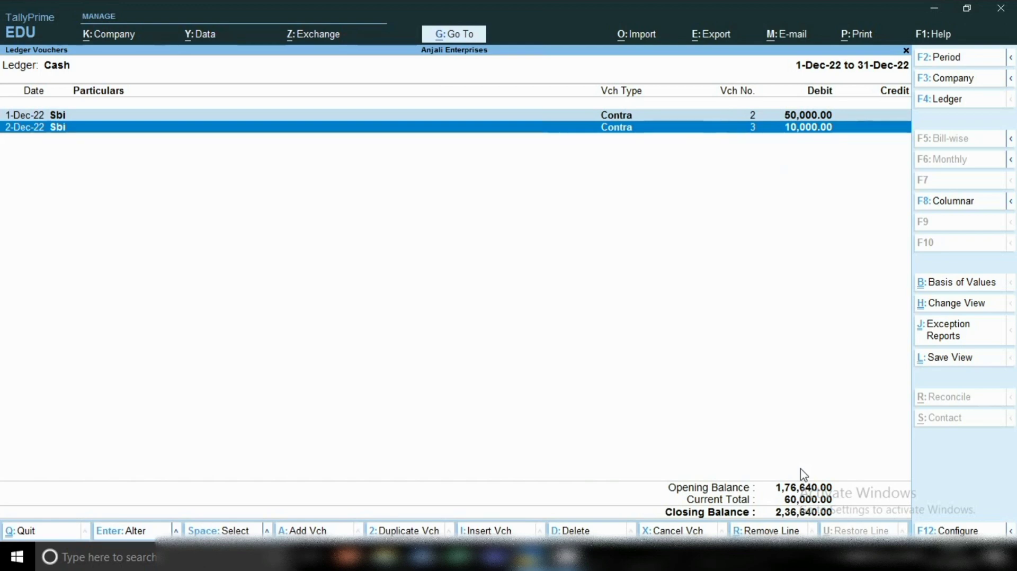
Go back to the Current Assets summary and drill through Bank Accounts into the Sbi ledger's December vouchers.
key(Escape)
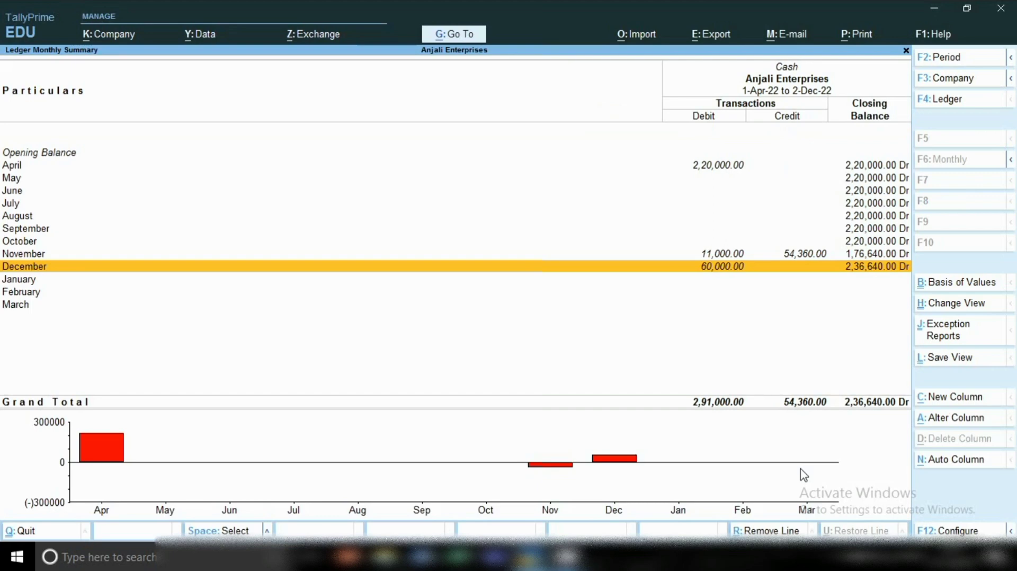
key(Escape)
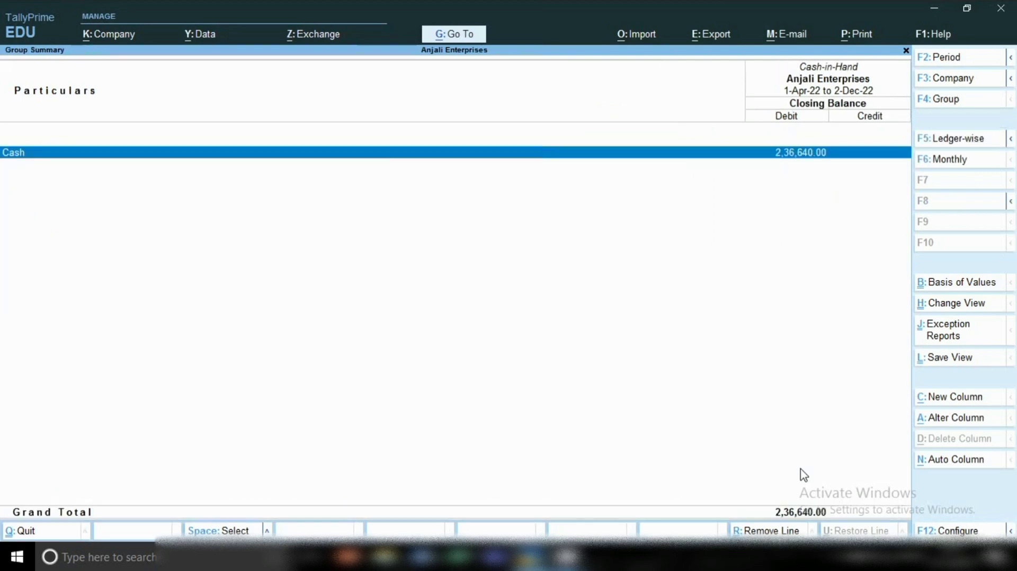
key(Escape)
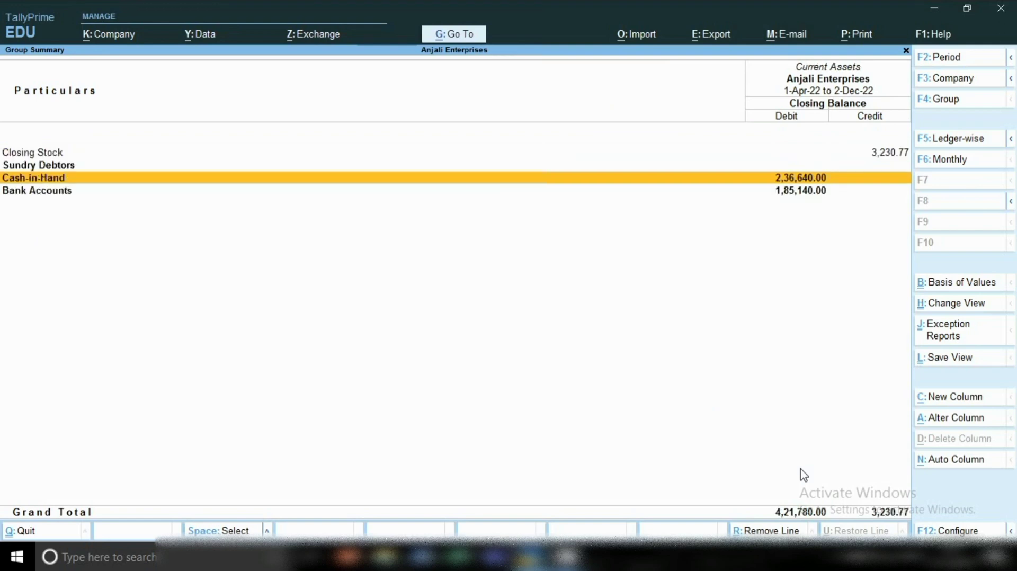
key(Down)
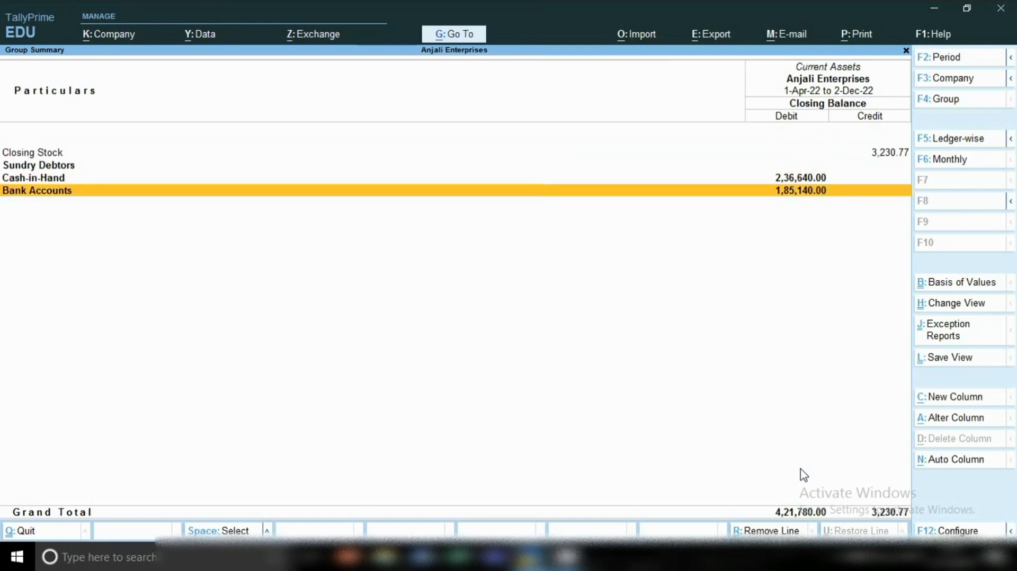
key(Return)
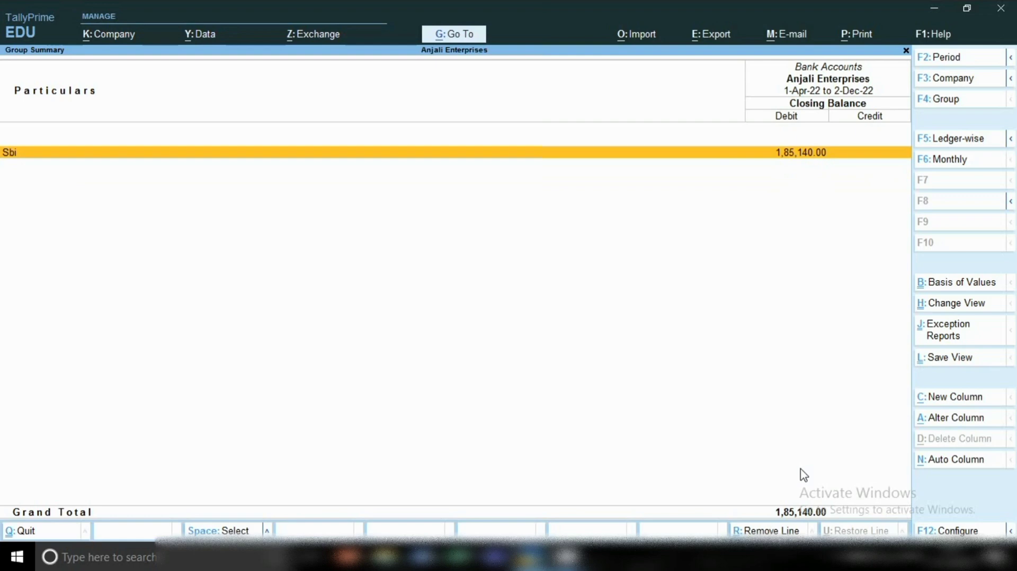
key(Return)
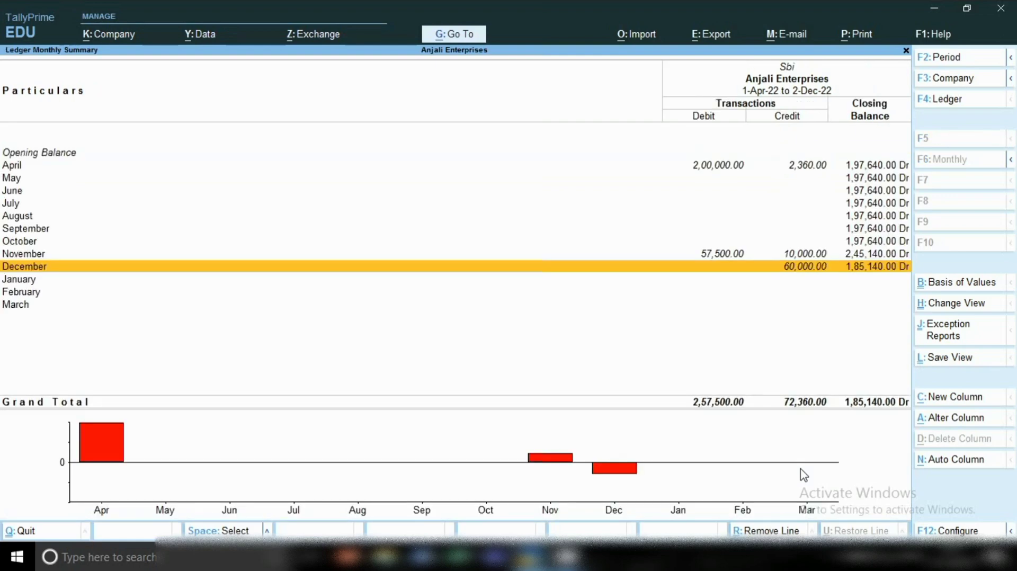
key(Return)
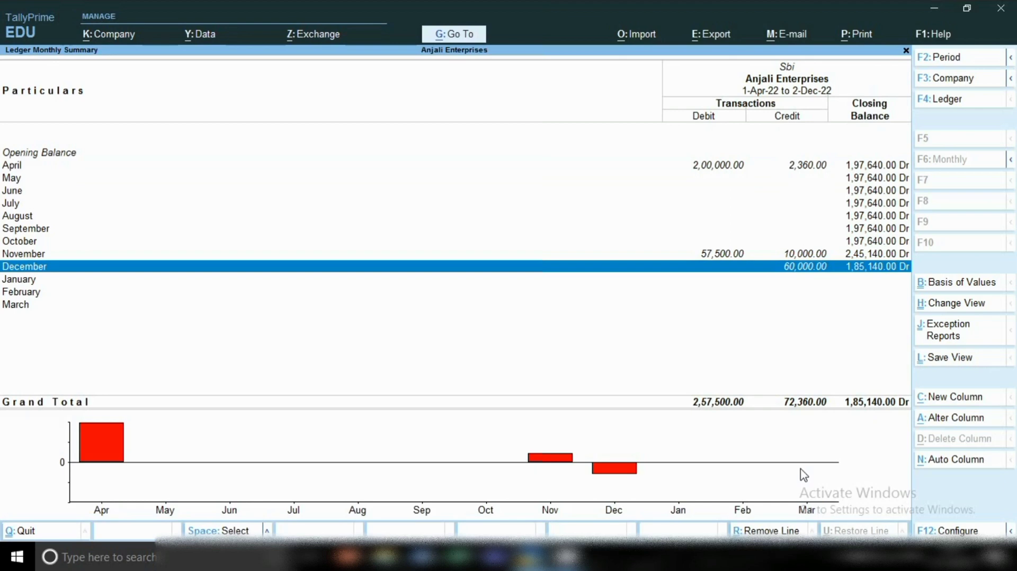
key(Return)
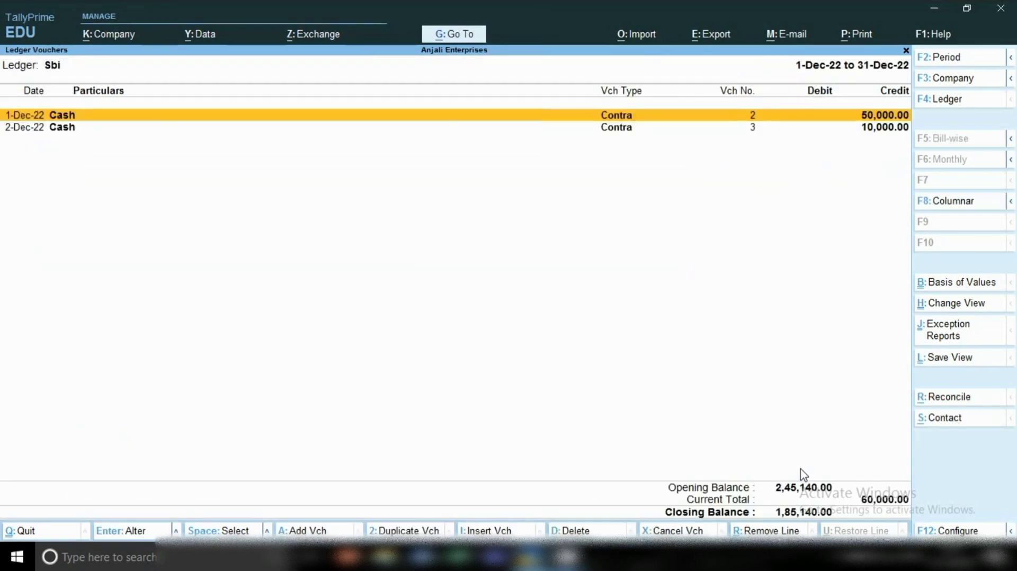
Mark the two December Cash contra entries in the Sbi ledger to check both withdrawals.
key(space)
key(Return)
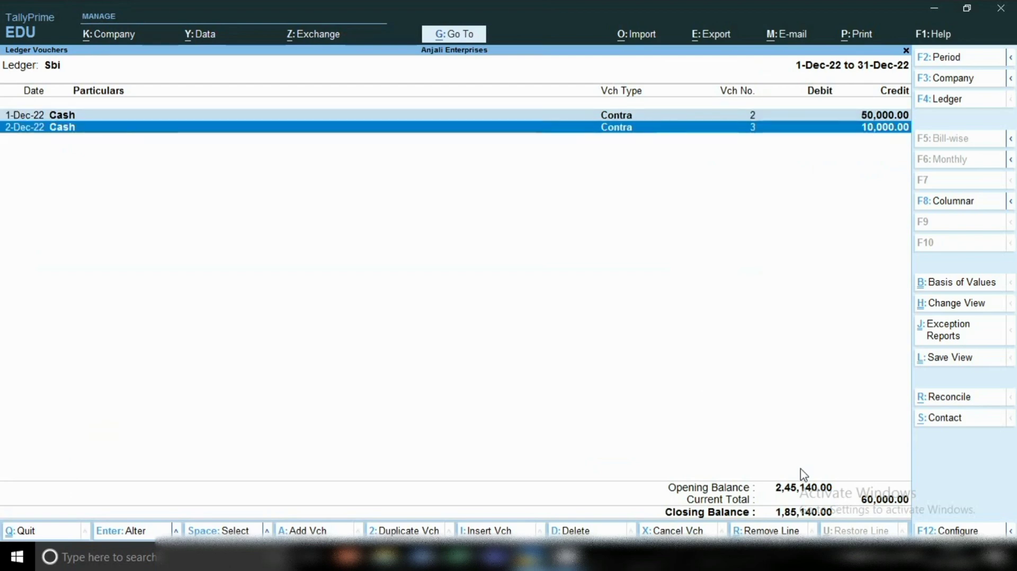
key(Up)
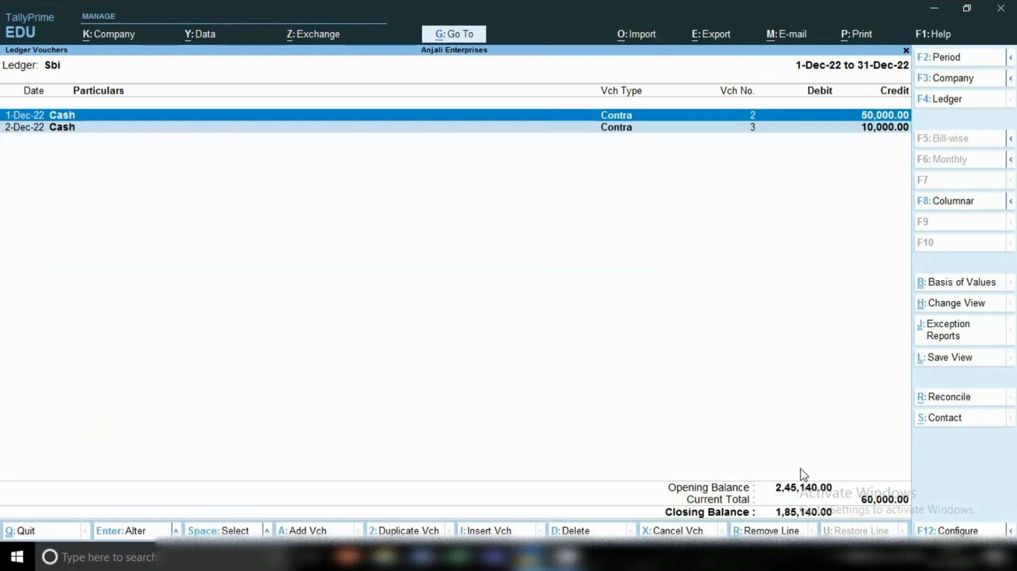
key(Down)
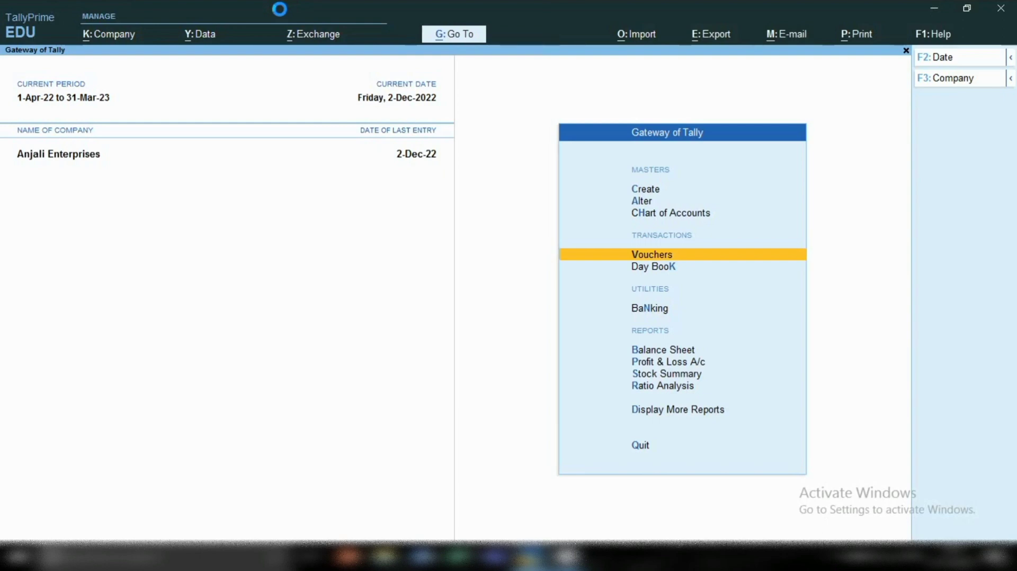
Open voucher creation from the Gateway of Tally to start a new contra voucher.
key(Return)
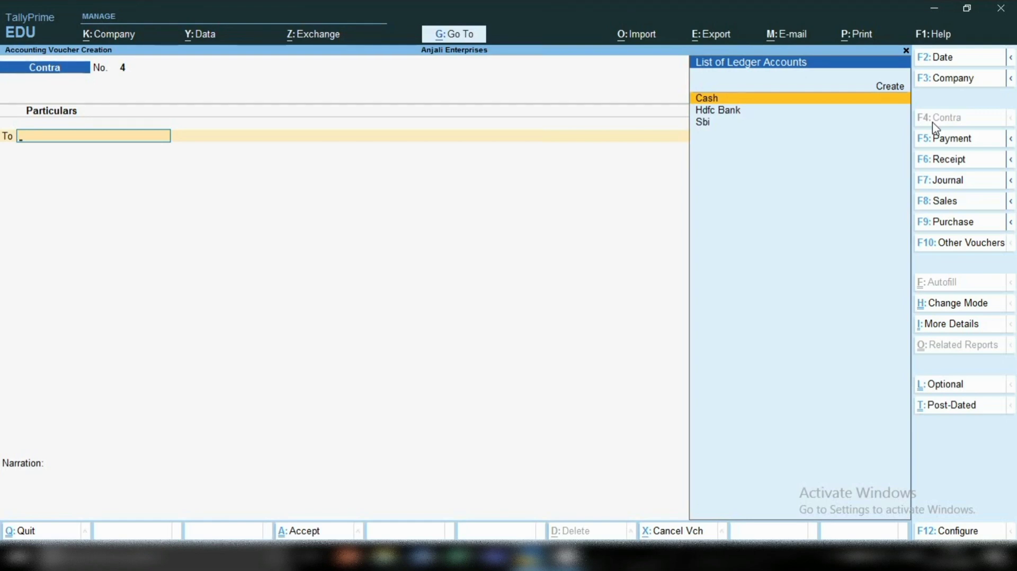
Choose Sbi as the credited ledger in the new contra voucher.
key(Down)
key(Down)
key(Return)
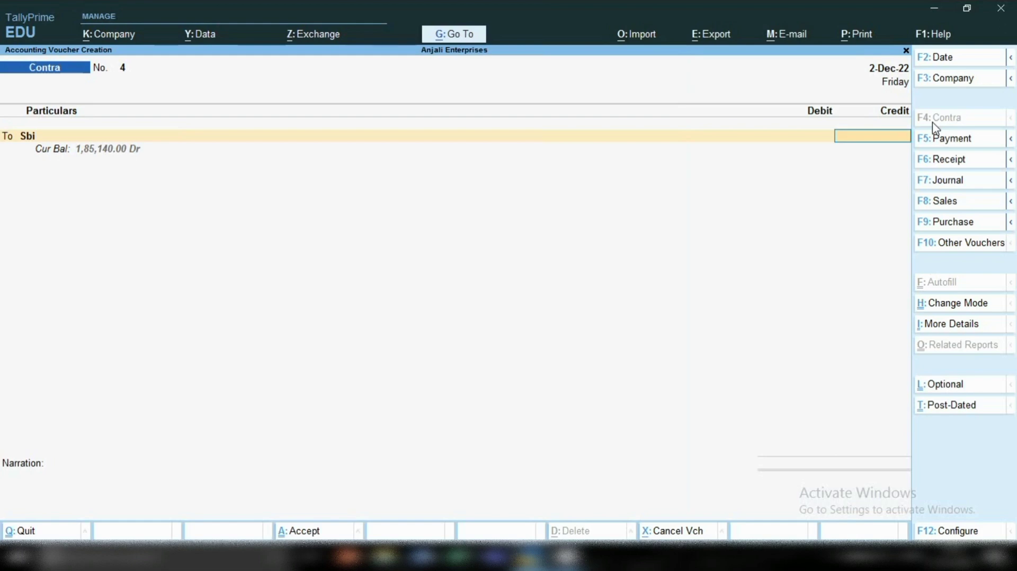
key(BackSpace)
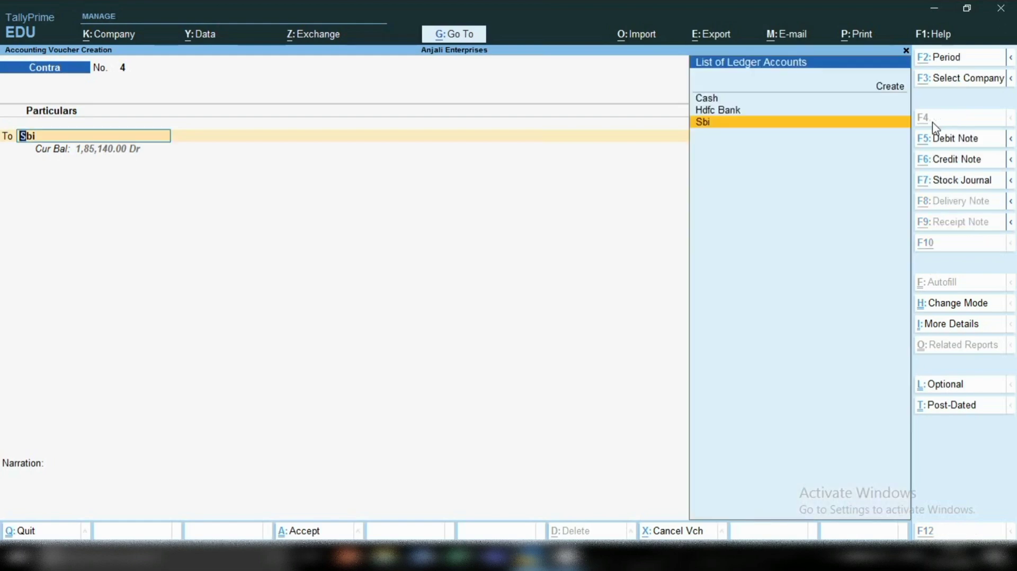
key(alt+c)
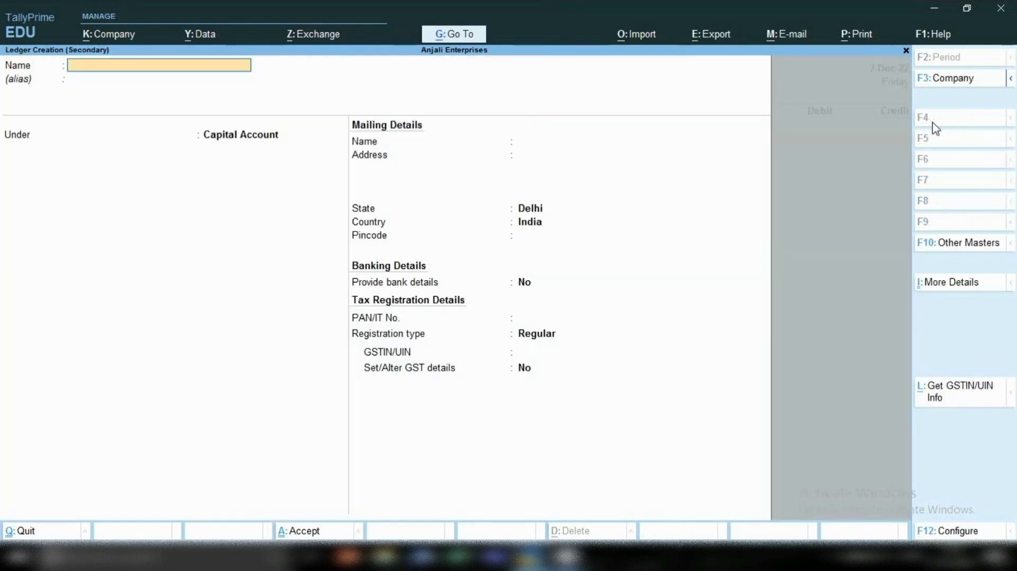
key(Escape)
key(y)
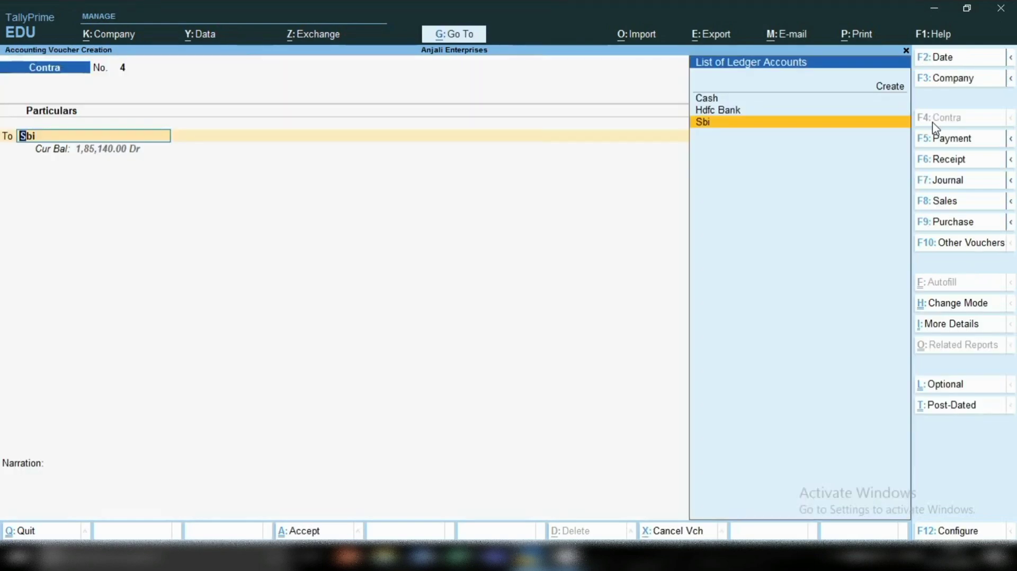
Open the Sbi ledger master from the voucher, review its group and bank account fields, and leave it without saving.
key(ctrl)
key(ctrl+Return)
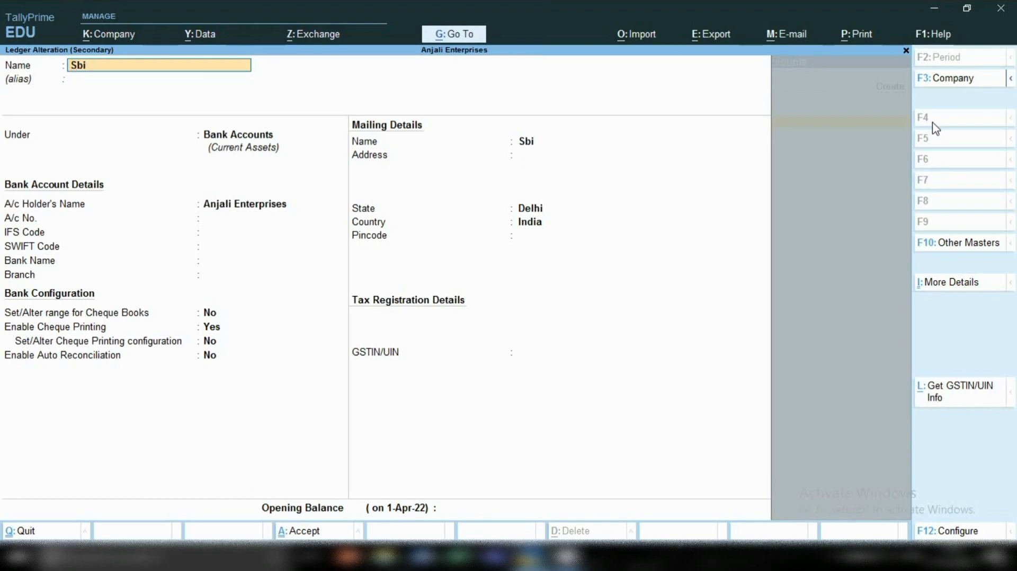
key(Return)
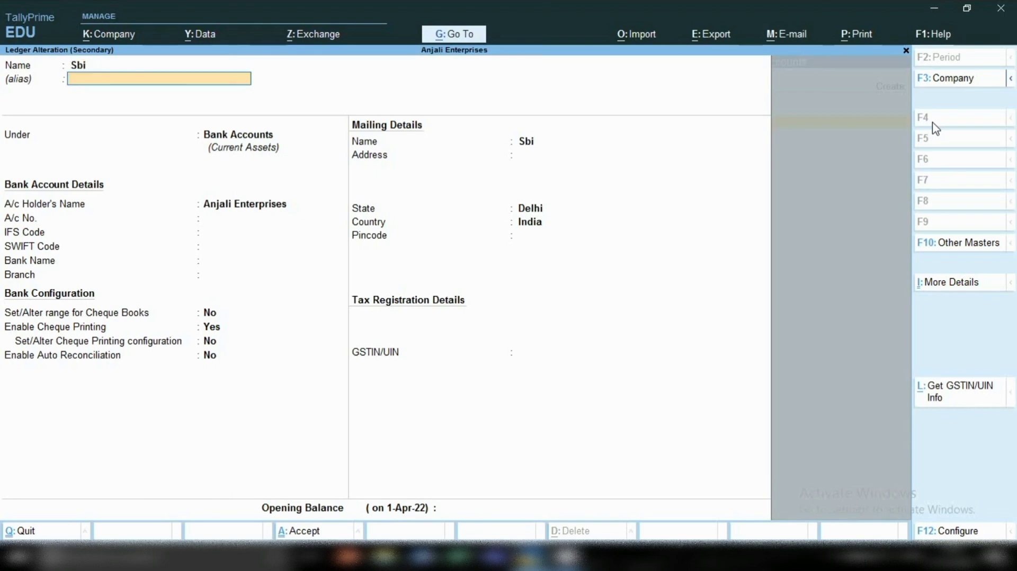
key(Return)
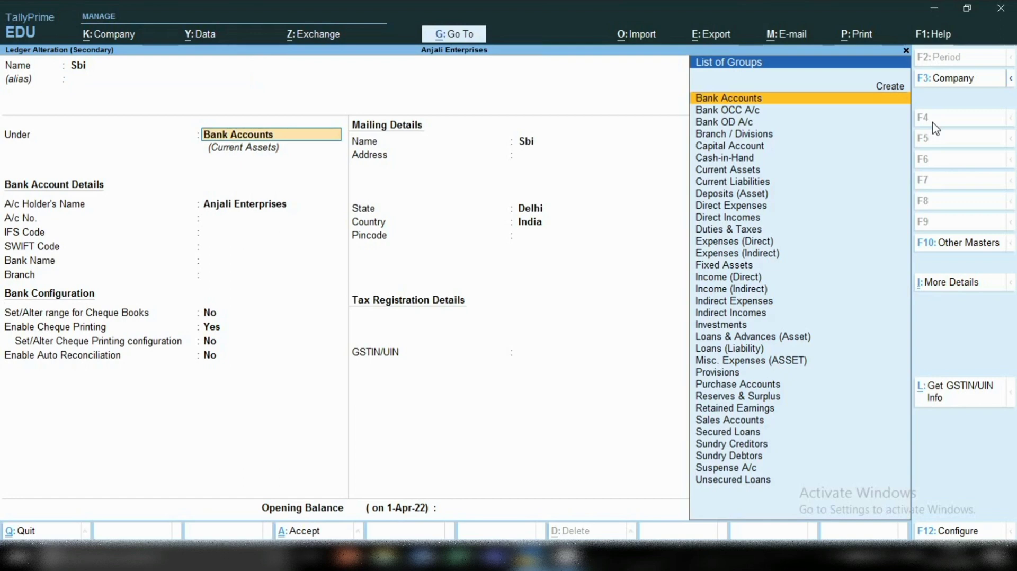
key(Return)
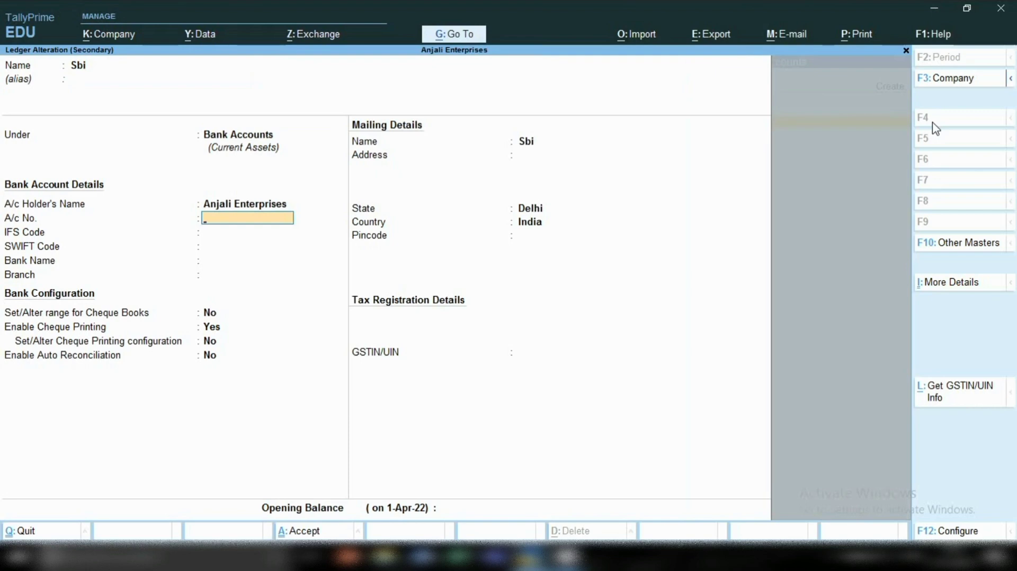
key(Return)
key(Return)
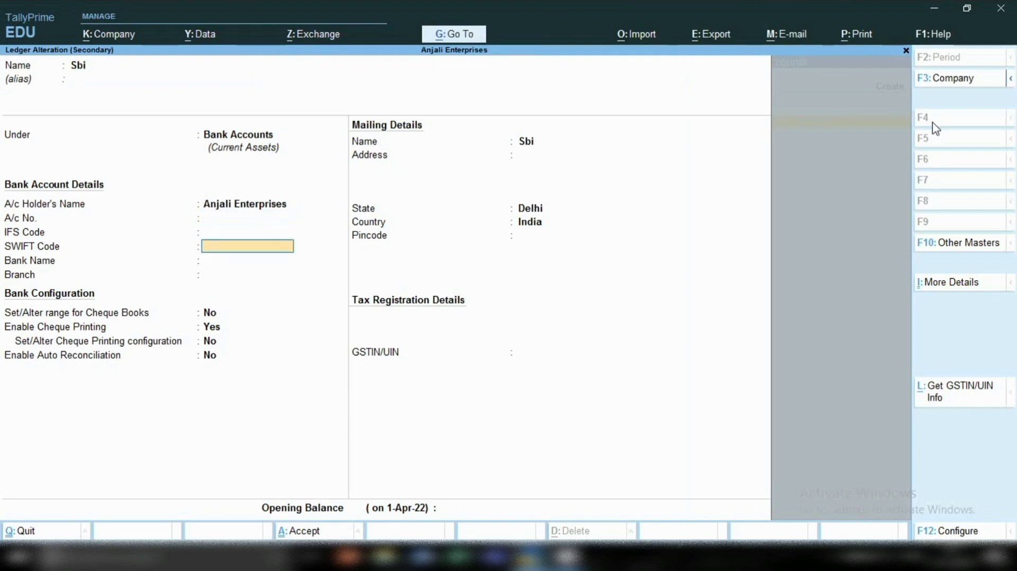
key(Return)
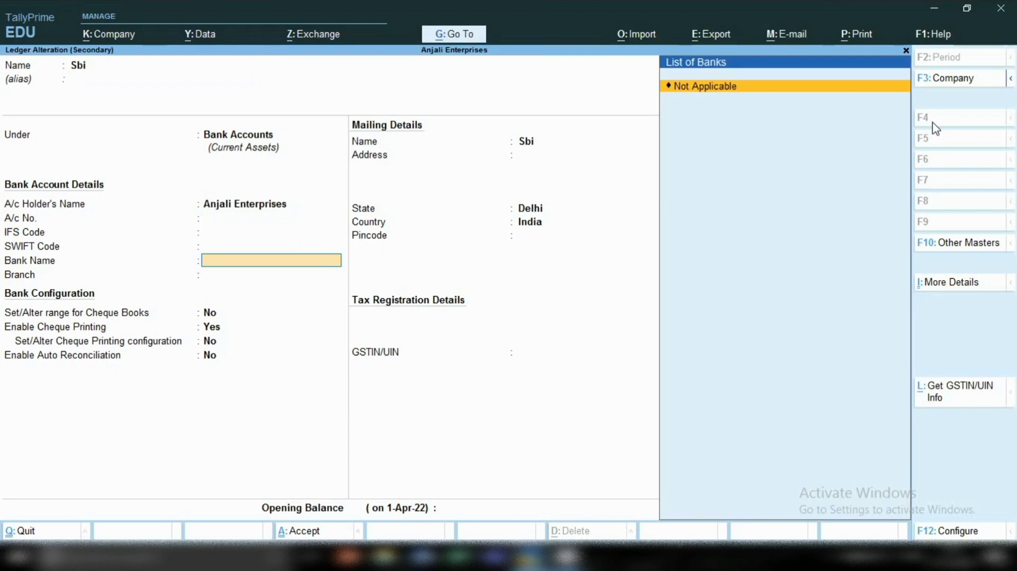
key(Escape)
key(y)
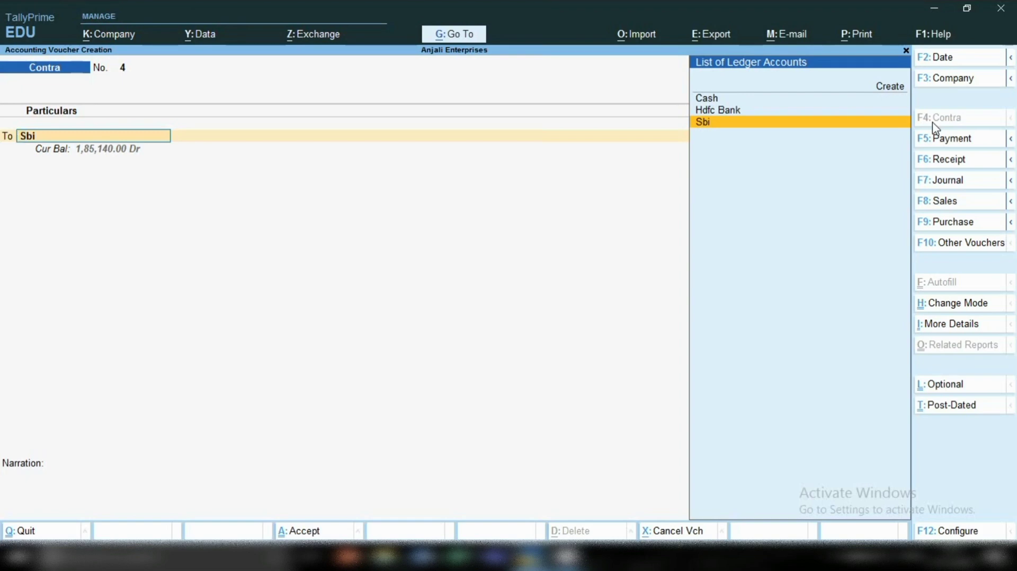
Credit Sbi with 50,000 in the contra voucher and accept its Cheque bank allocation.
key(Return)
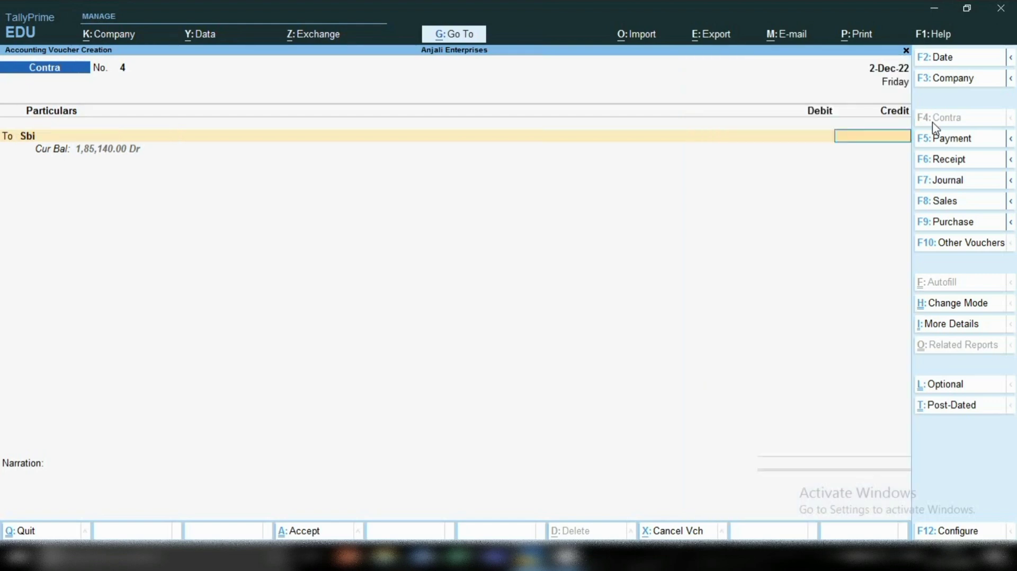
text(50000.)
key(Return)
key(Return)
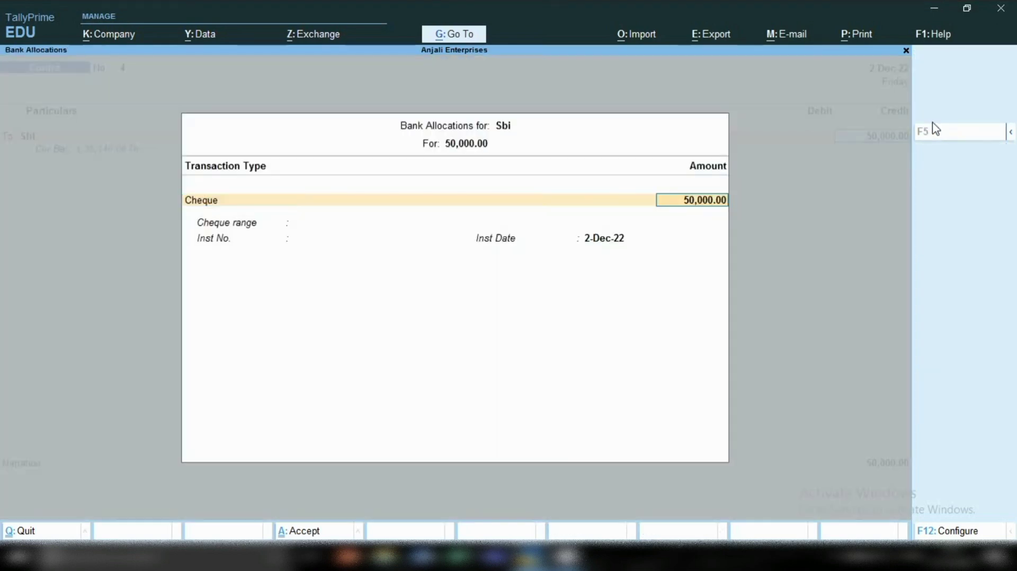
key(Return)
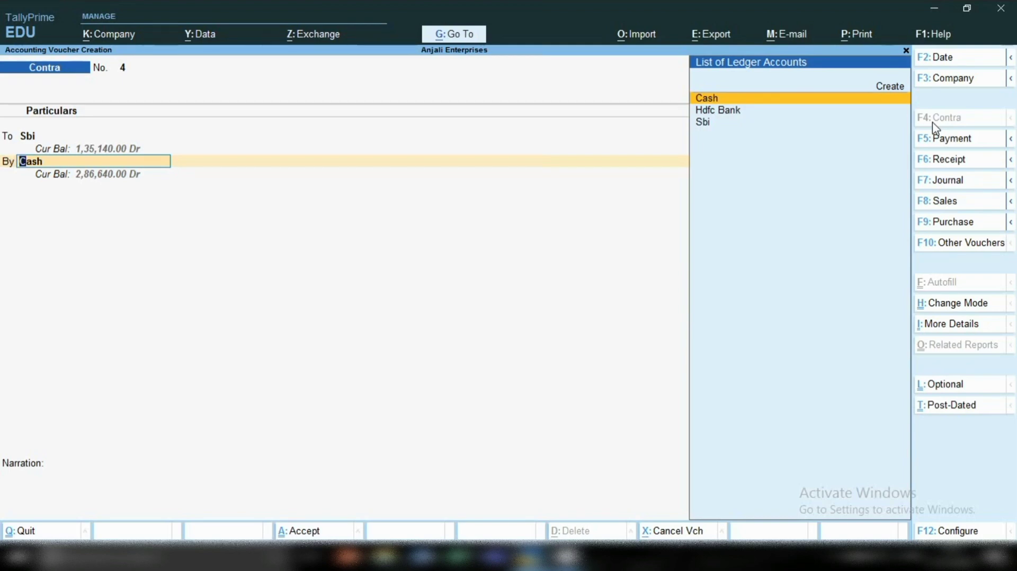
Debit Hdfc Bank with the 50,000, accept its Cheque/DD allocation with blank details, and save the contra voucher.
key(Down)
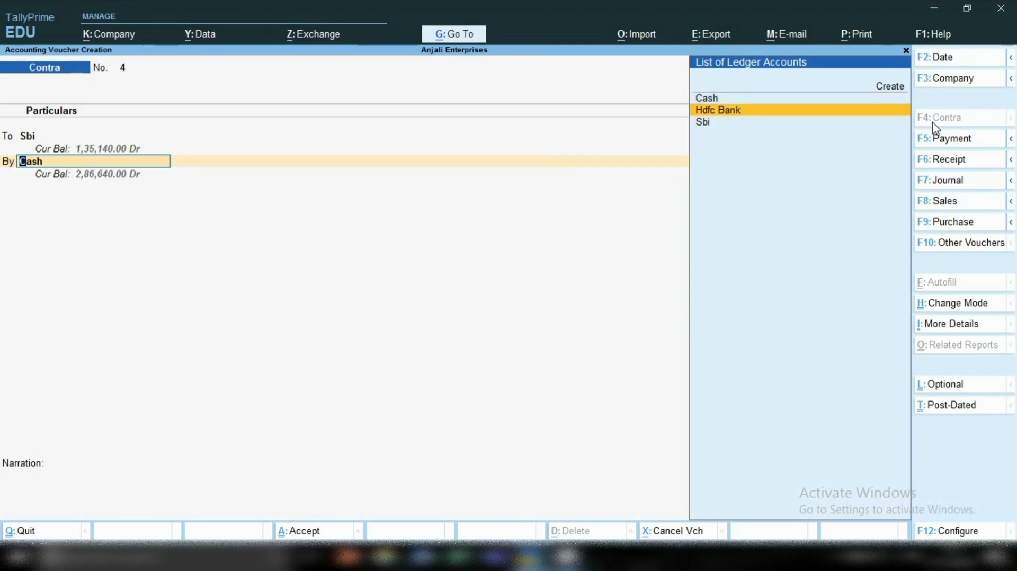
key(Return)
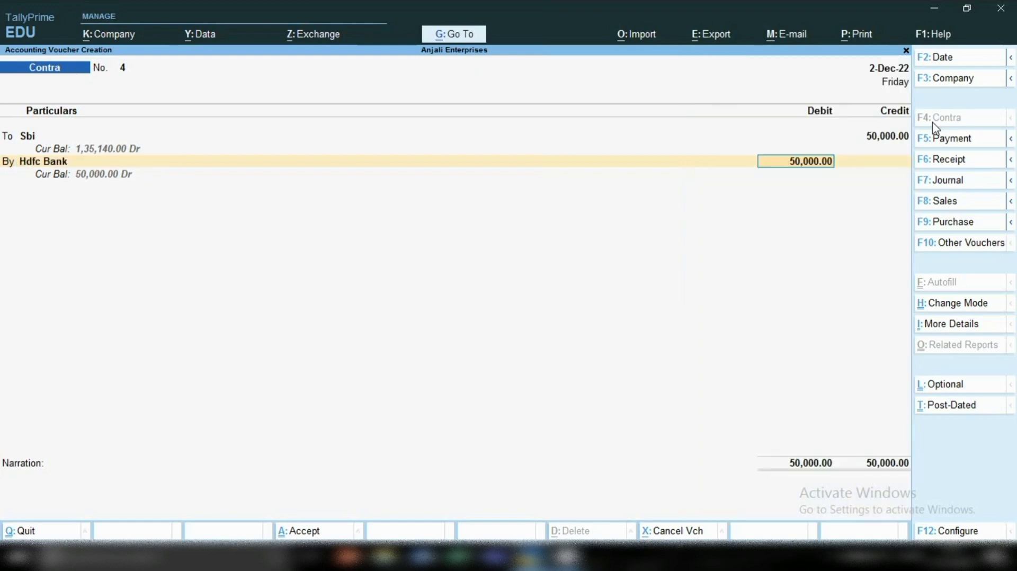
key(Return)
key(Return)
key(Return)
key(Return)
key(Return)
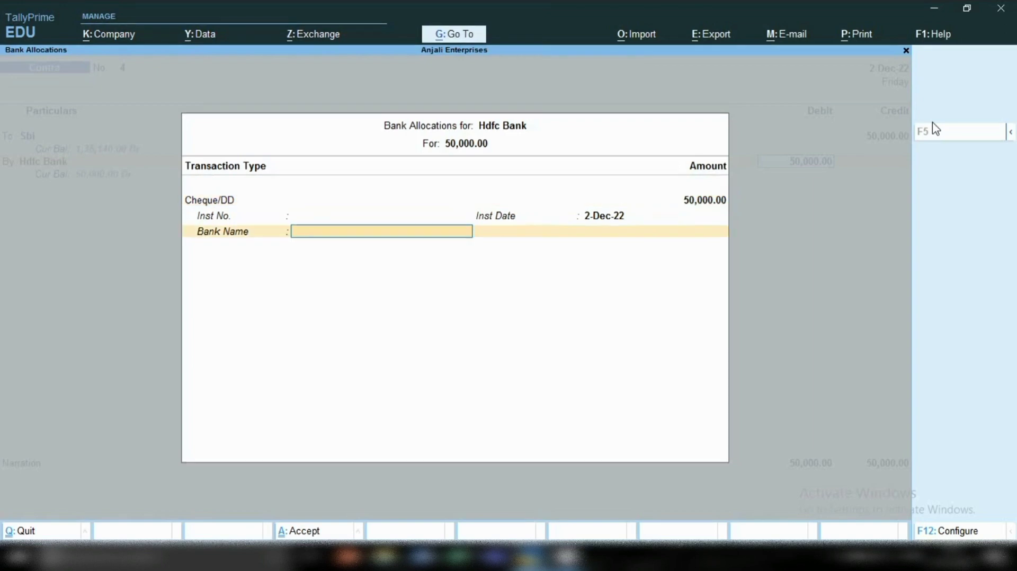
key(Return)
key(Return)
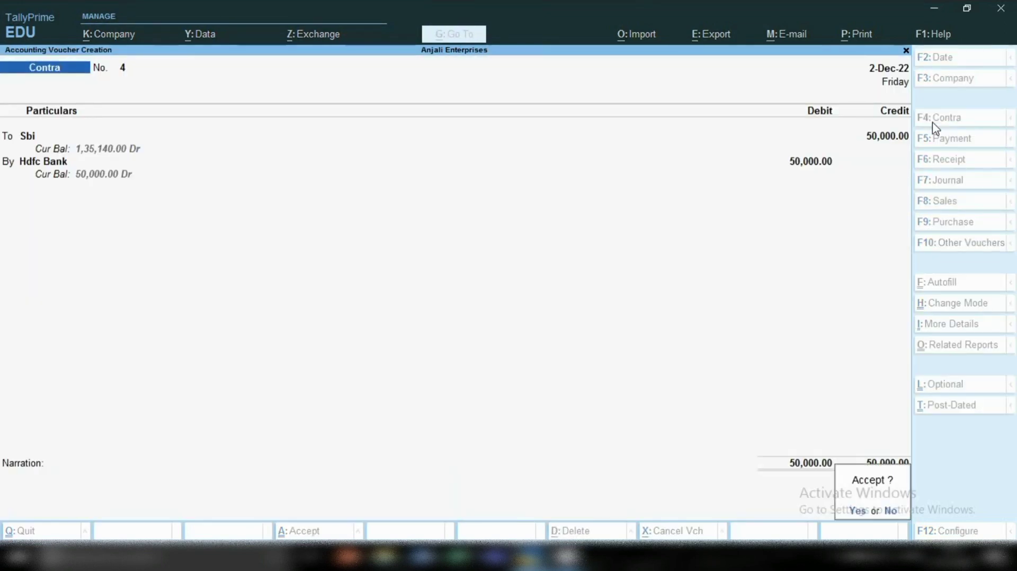
key(Return)
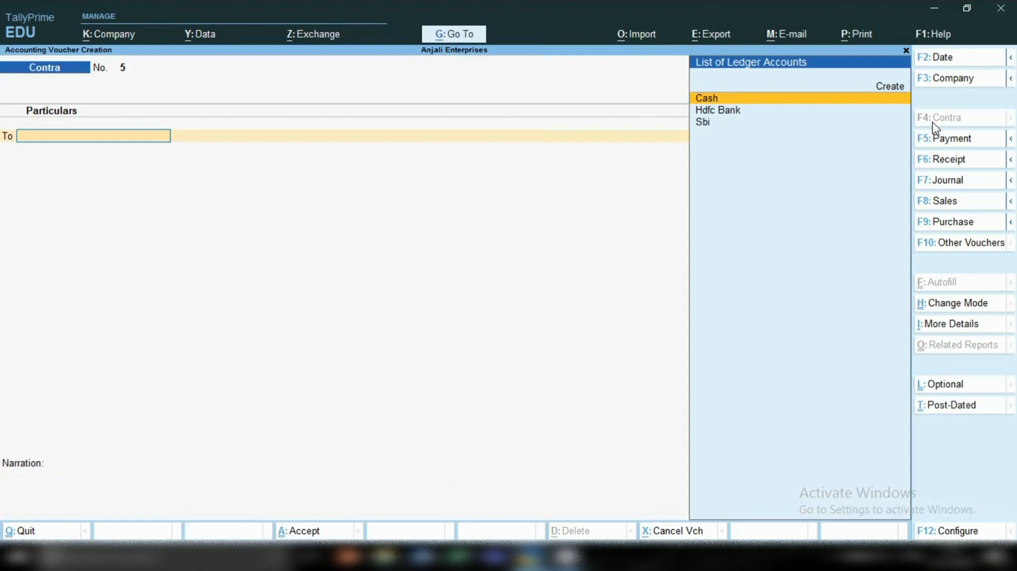
Set the date of the next contra voucher to 2-Dec-22.
key(F2)
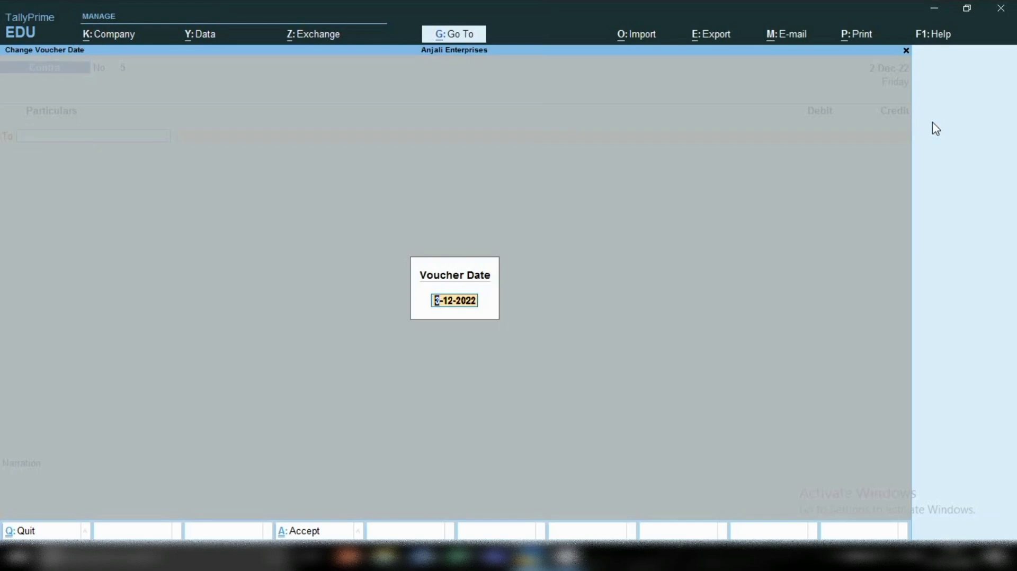
key(BackSpace)
text(2.12)
key(Return)
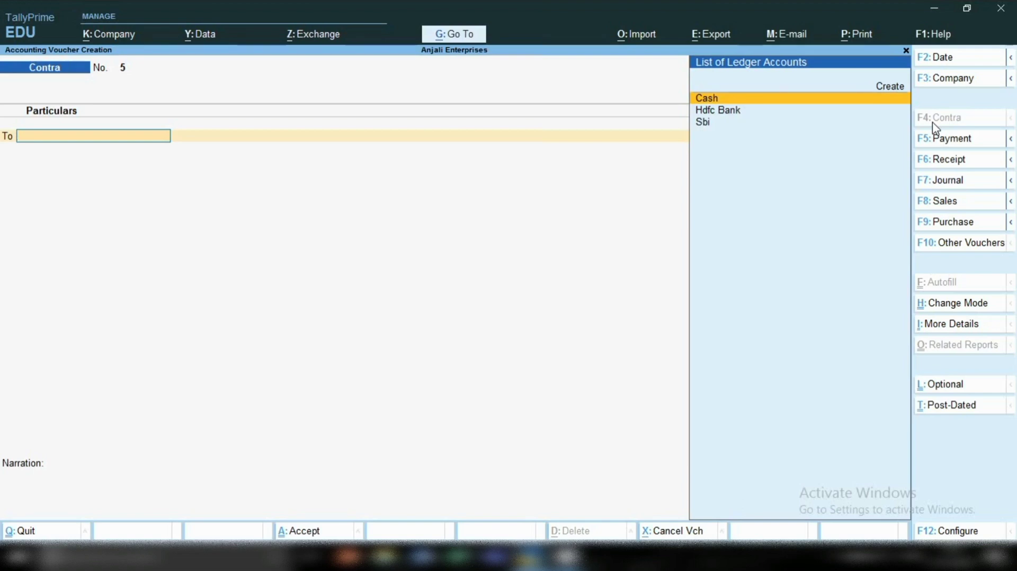
Credit Hdfc Bank with 20,000 in the contra voucher and accept its bank allocation.
key(Down)
key(Return)
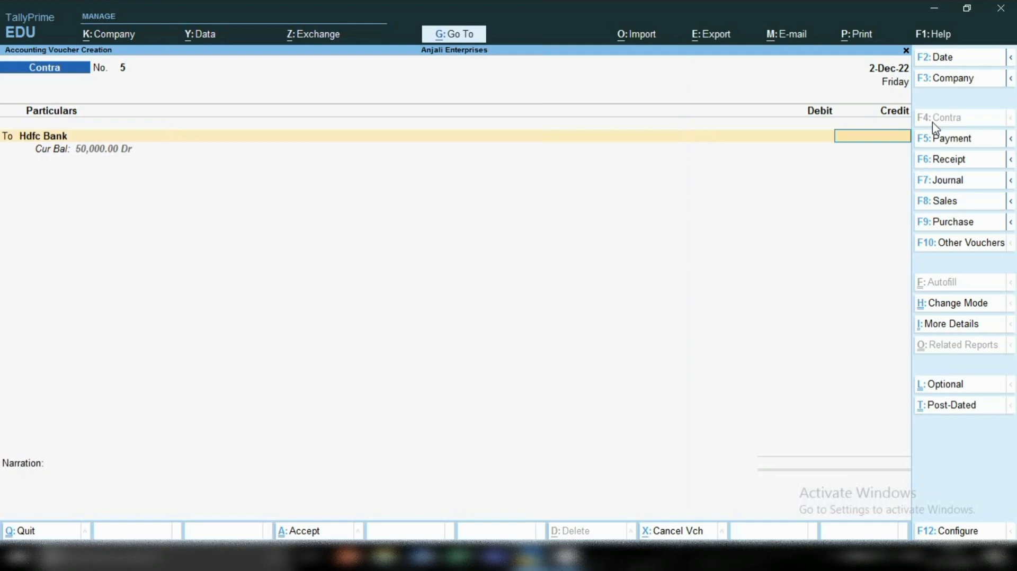
text(20000)
key(Return)
key(Return)
key(Return)
key(Return)
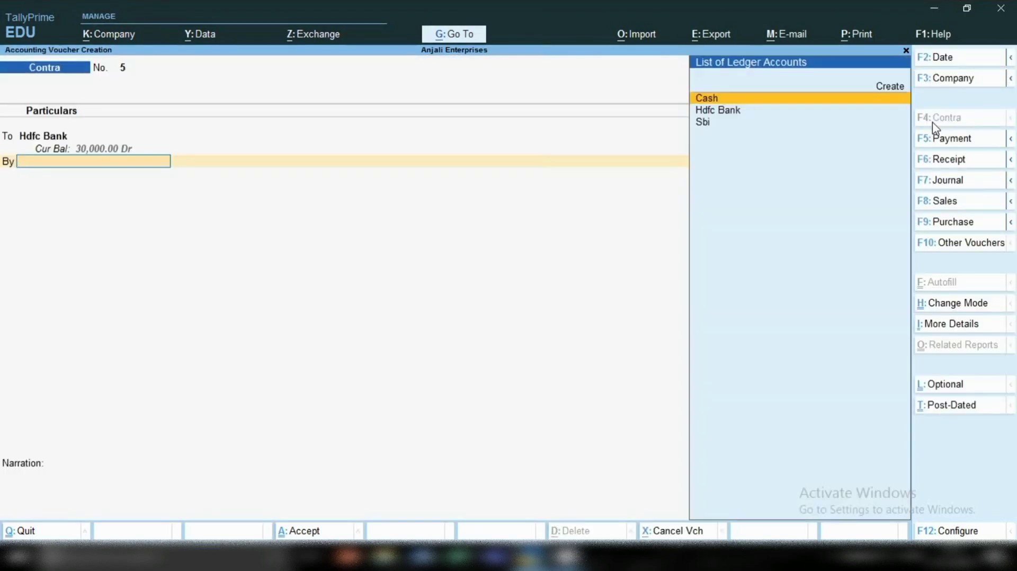
Debit Sbi with the 20,000, accept its Cheque/DD allocation with blank details, and save the contra voucher without a narration.
key(Down)
key(Down)
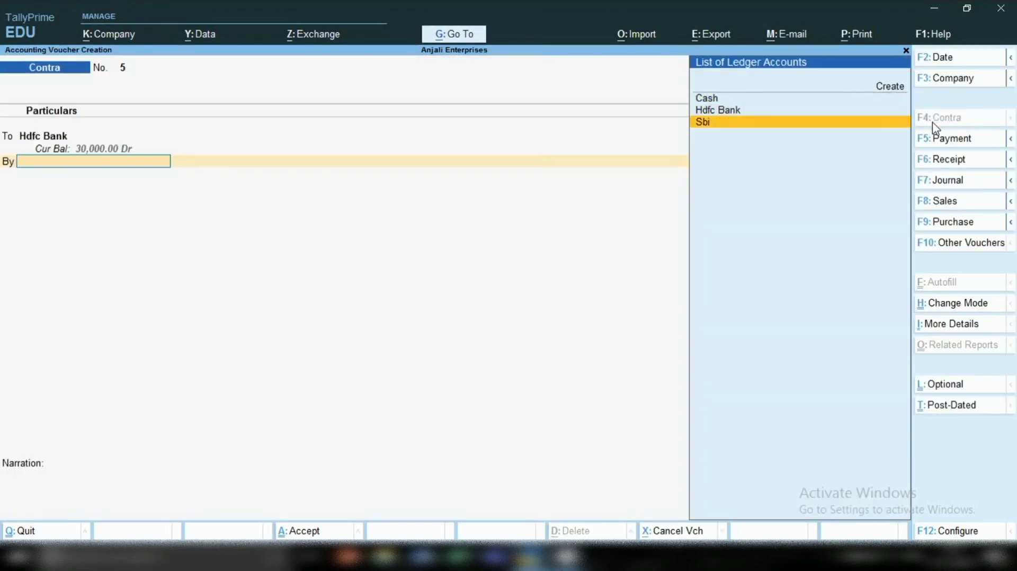
key(Return)
key(Return)
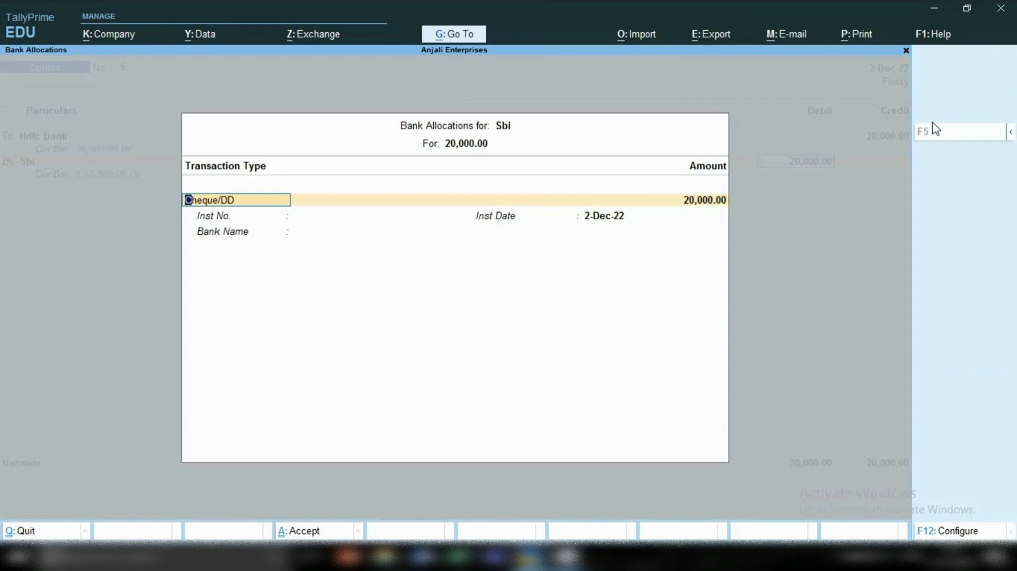
key(Return)
key(Return)
key(Return)
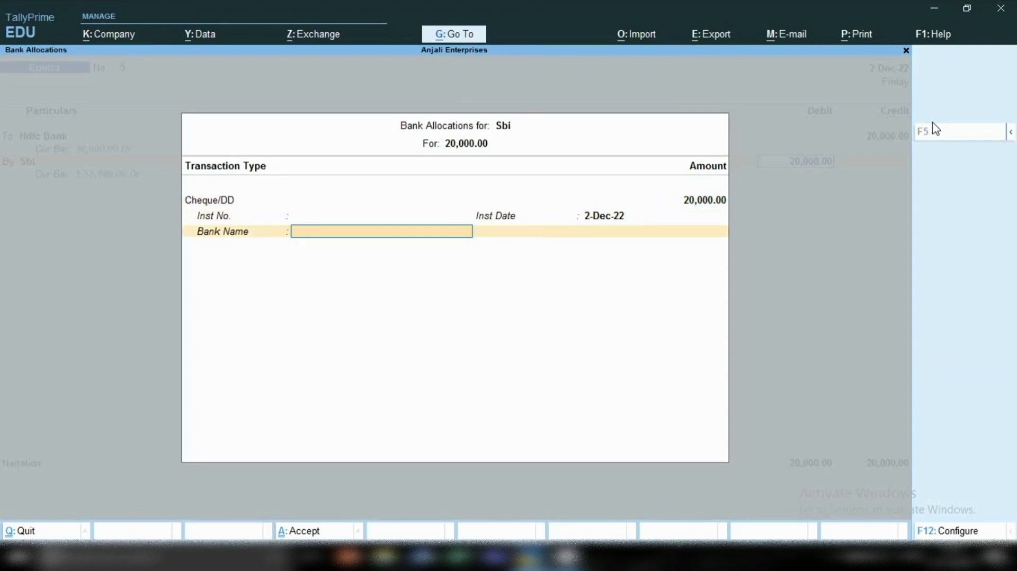
key(Return)
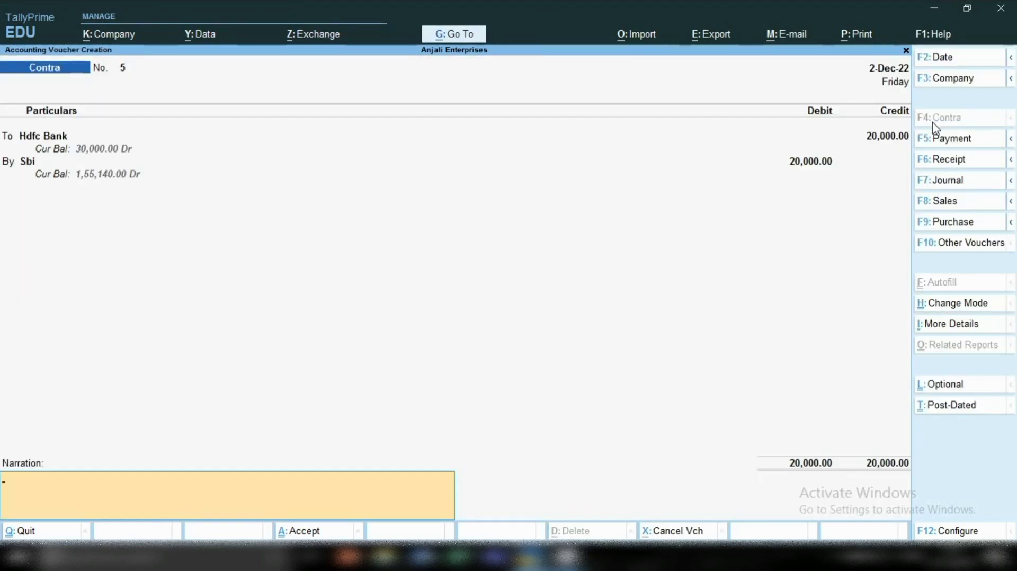
key(Return)
key(Return)
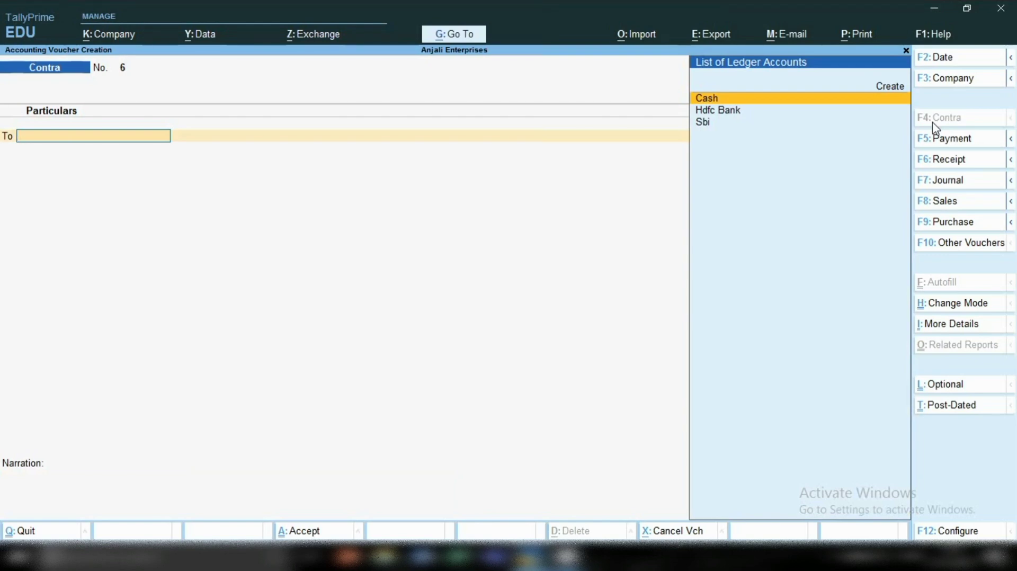
Open the Balance Sheet and drill through Current Assets into the Bank Accounts group summary.
click(438, 35)
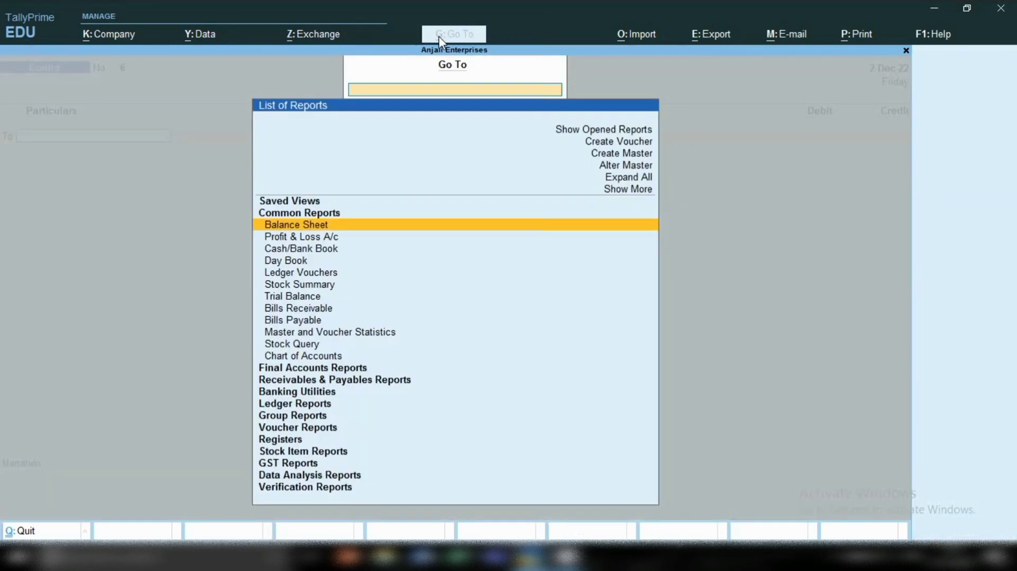
key(Return)
key(Right)
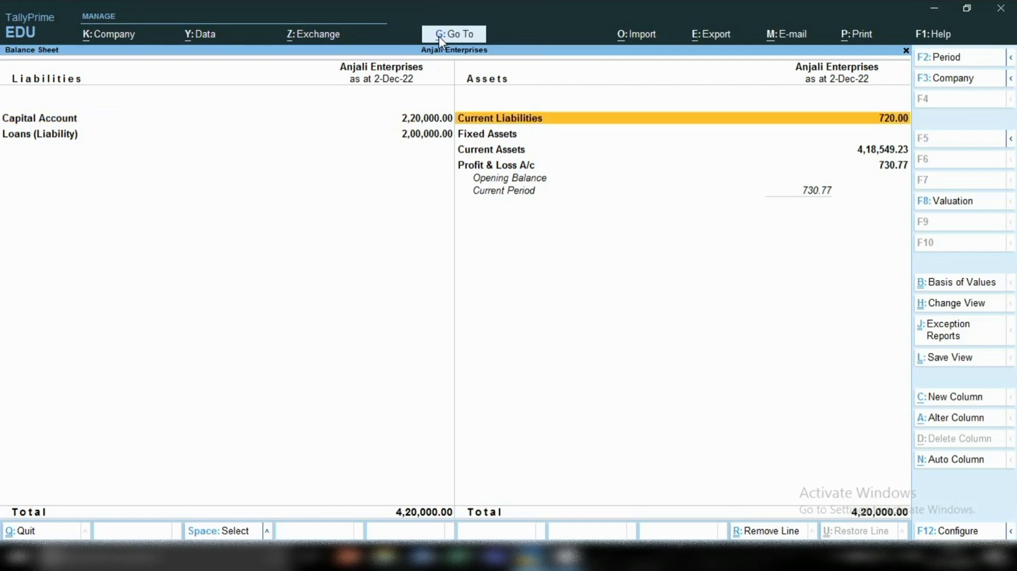
key(Down)
key(Down)
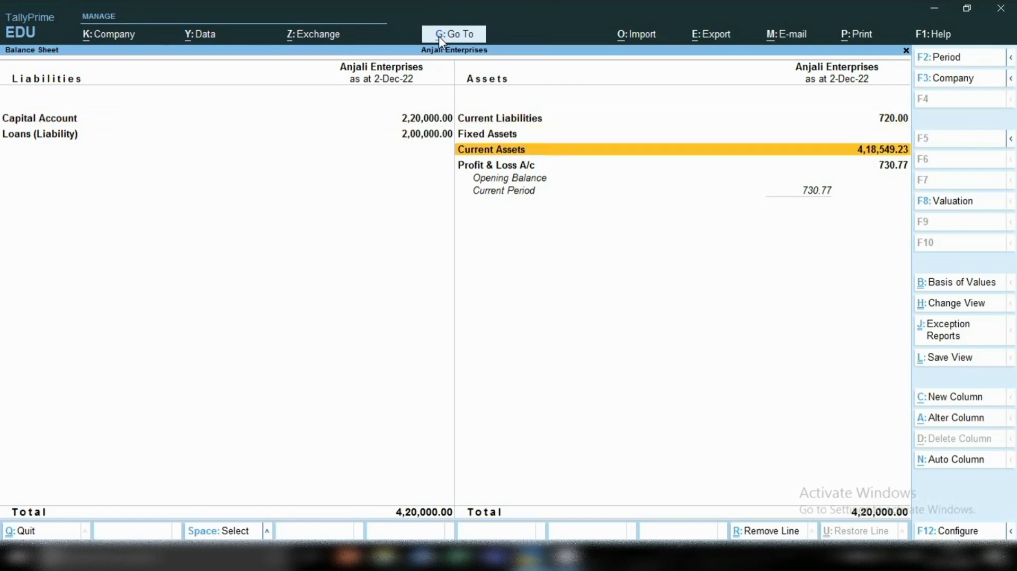
key(Return)
key(Down)
key(Down)
key(Down)
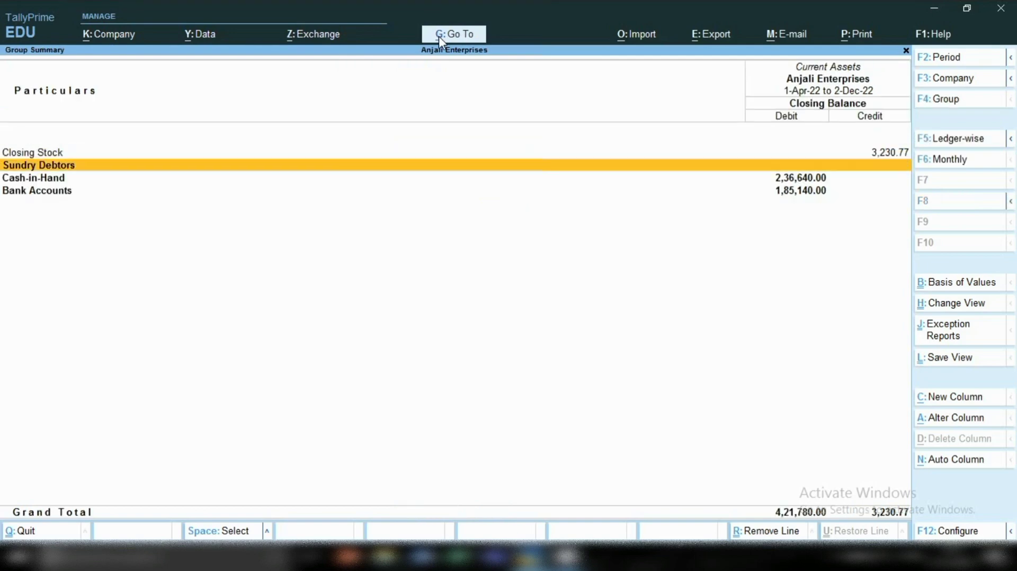
key(Return)
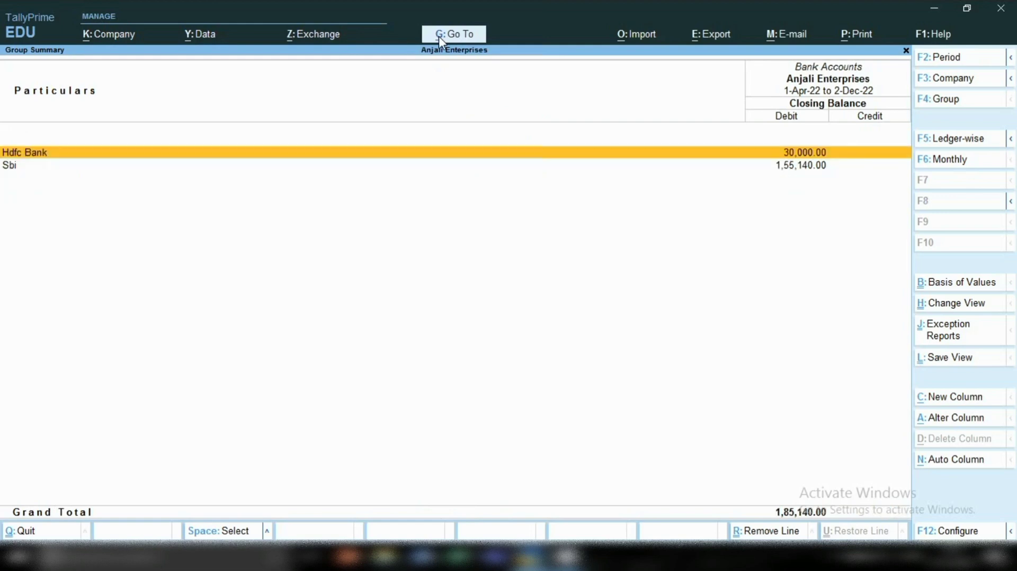
Mark the Hdfc Bank and Sbi rows in the Bank Accounts summary to check their closing balances.
key(space)
key(Down)
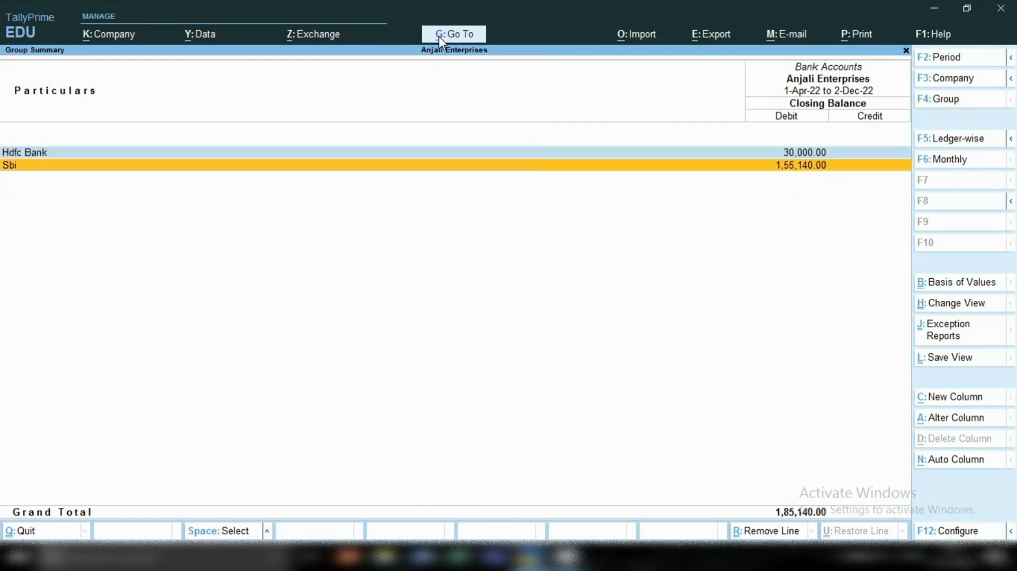
key(space)
key(Up)
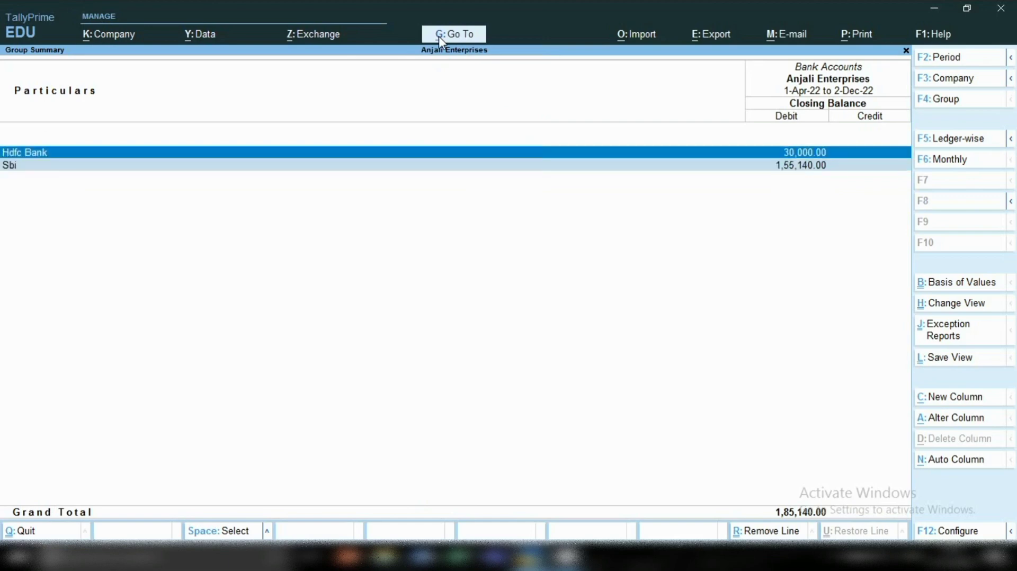
Drill through Hdfc Bank's December vouchers to contra voucher 5, inspect it, and return to the ledger without altering it.
key(Return)
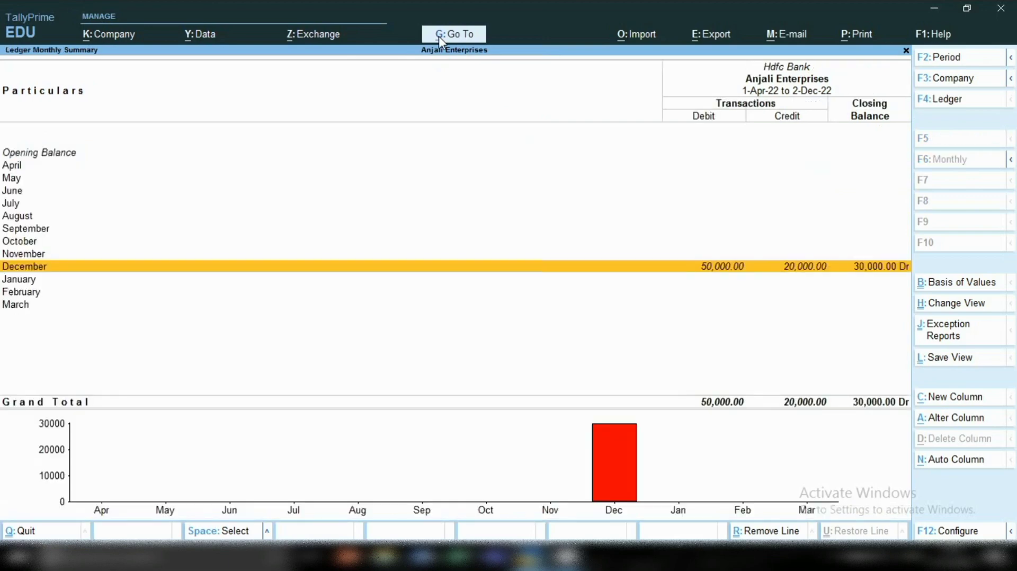
key(Return)
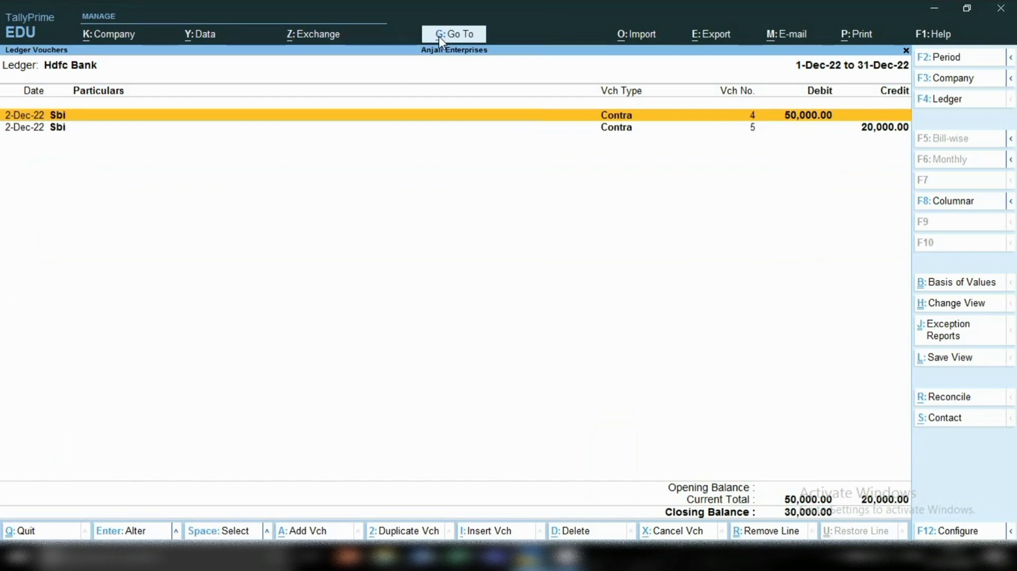
key(Down)
key(Return)
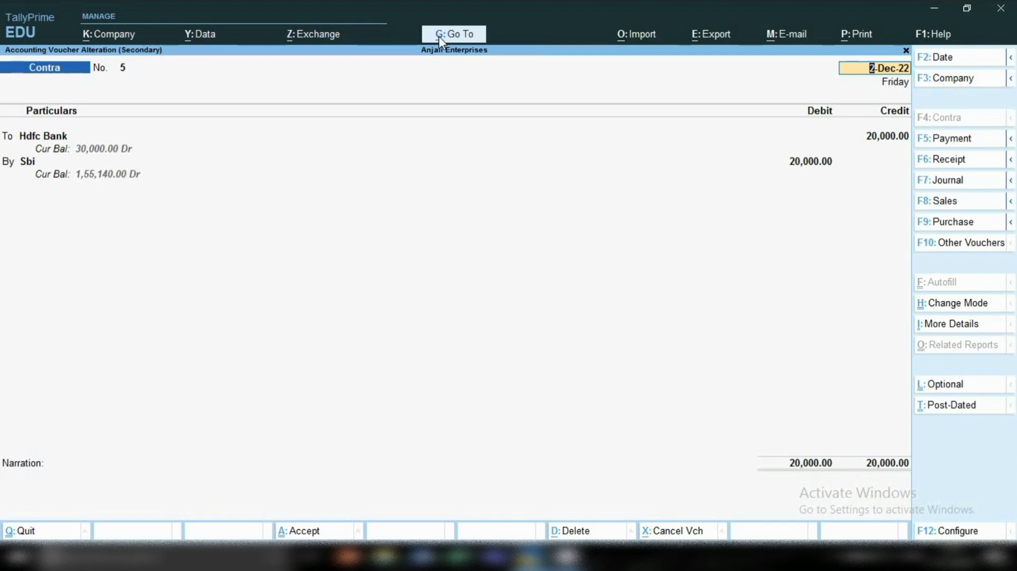
key(BackSpace)
key(Escape)
key(Return)
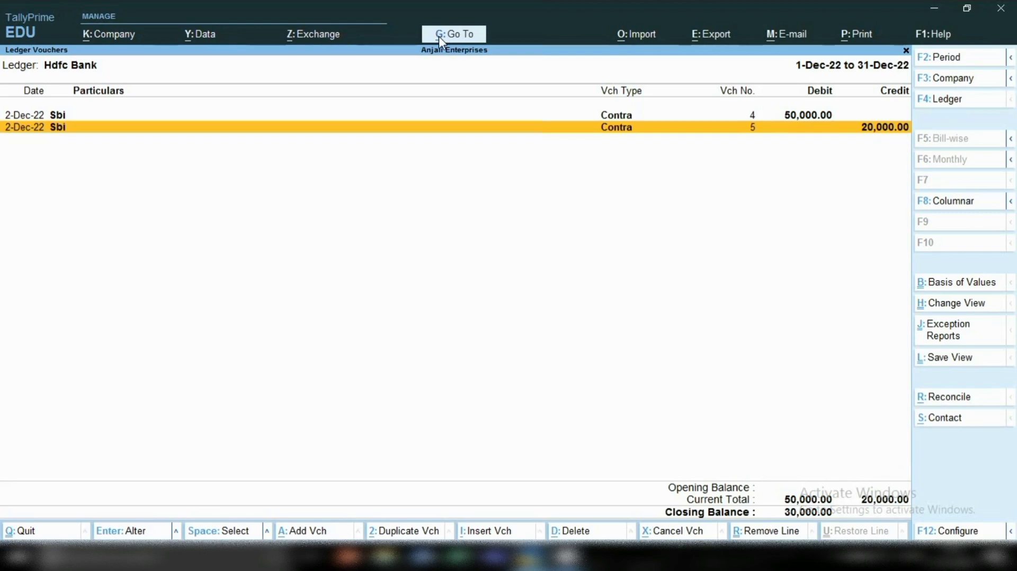
Compare the two Sbi contra entries in the Hdfc Bank ledger and return to the Bank Accounts summary.
key(Up)
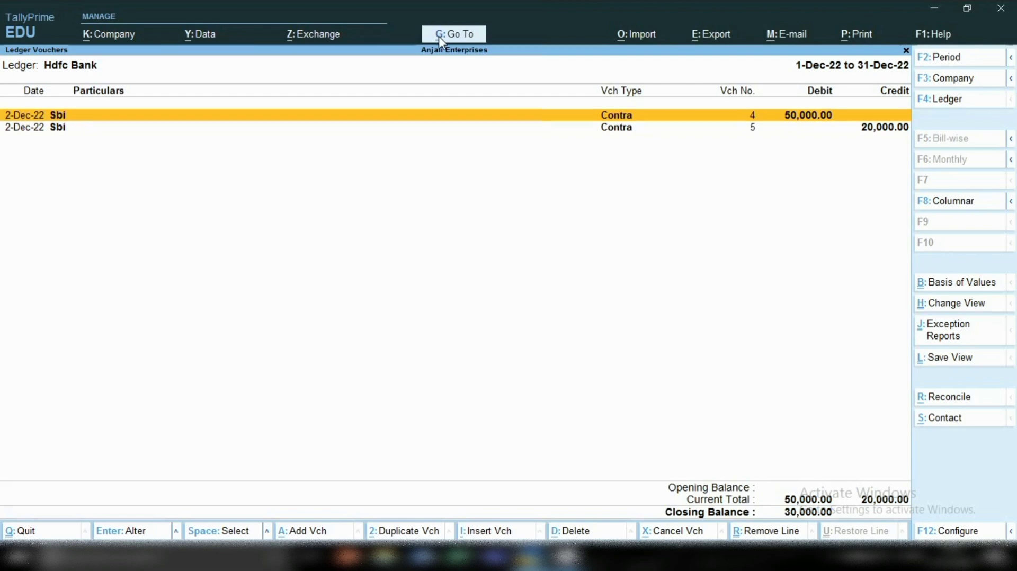
key(Down)
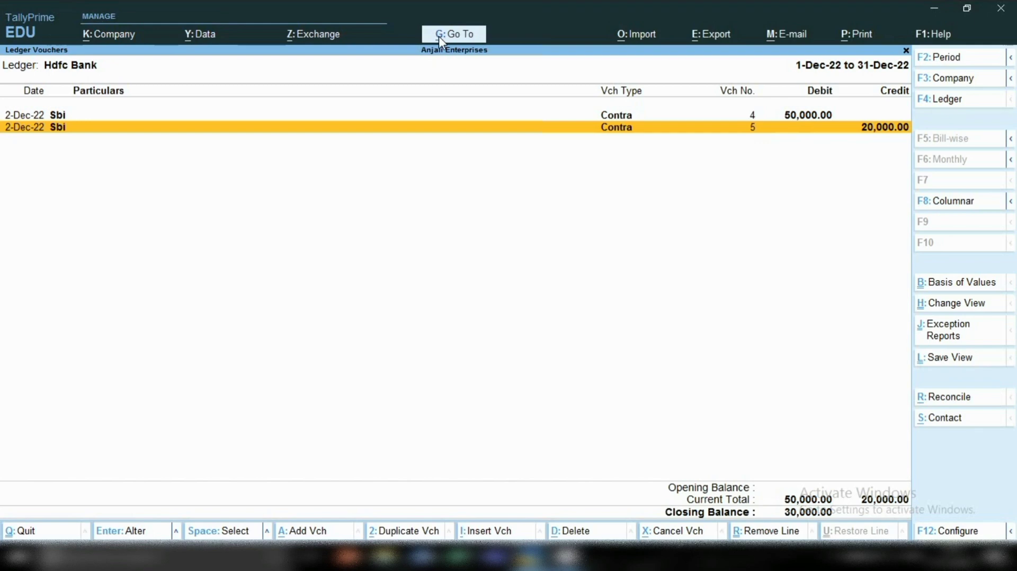
key(Escape)
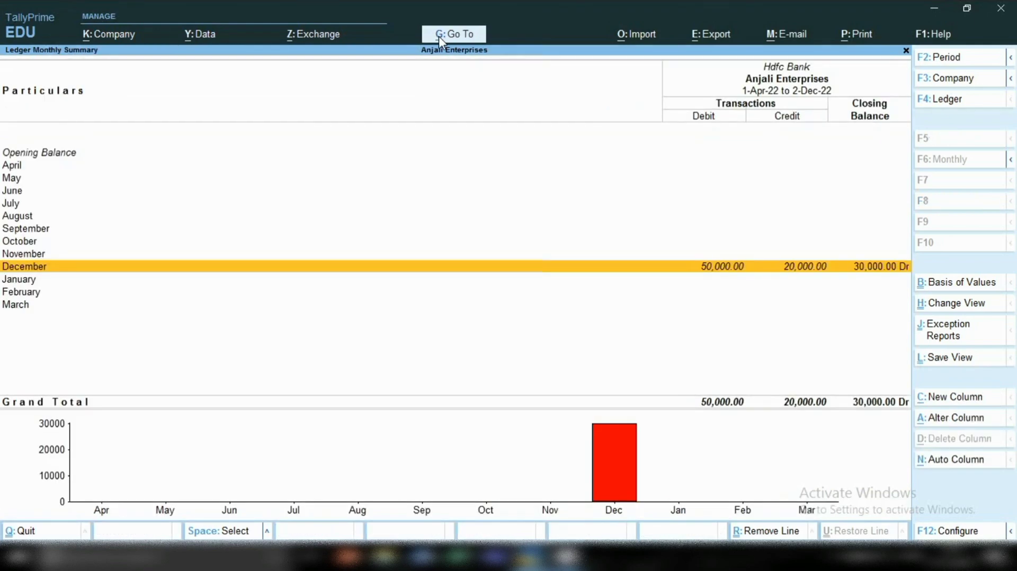
key(Escape)
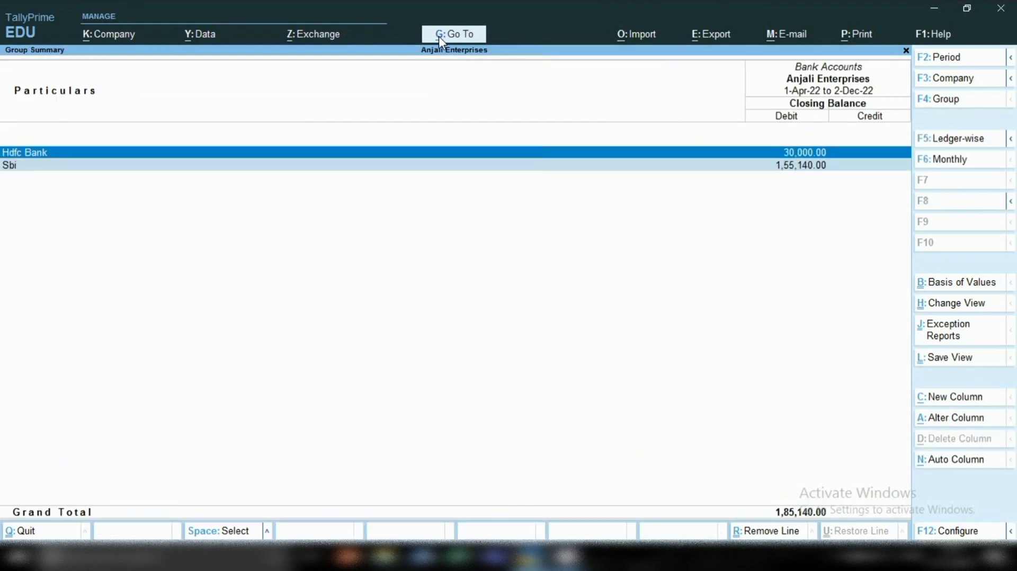
Drill into Sbi's December vouchers and mark the two Hdfc Bank contra entries, vouchers 4 and 5.
key(Down)
key(Return)
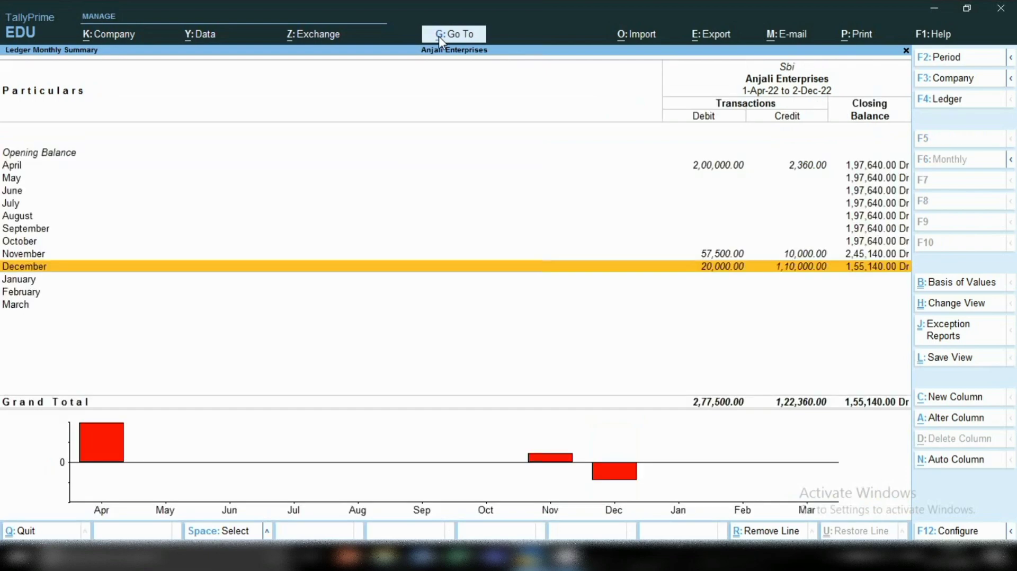
key(Return)
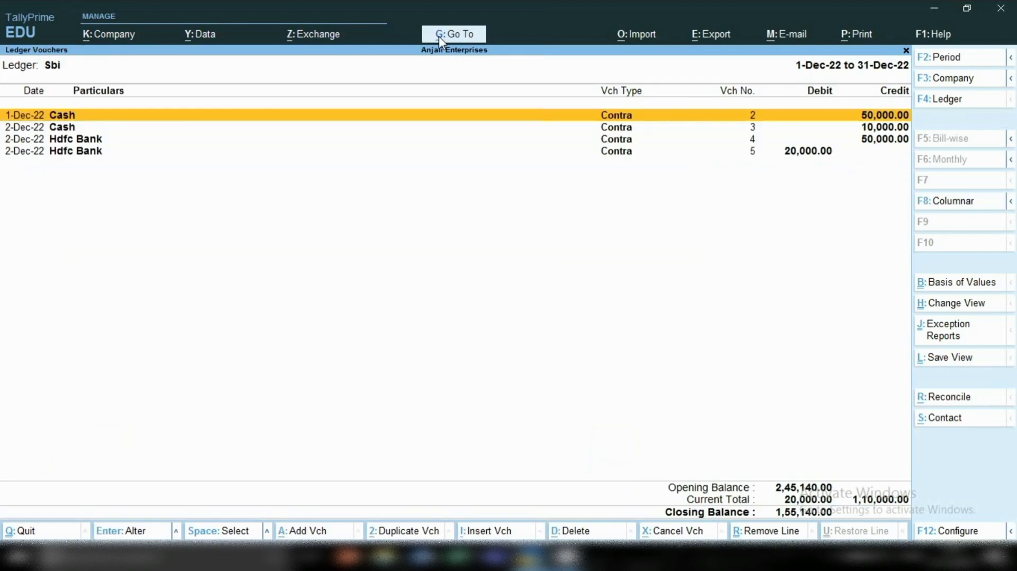
key(Down)
key(Down)
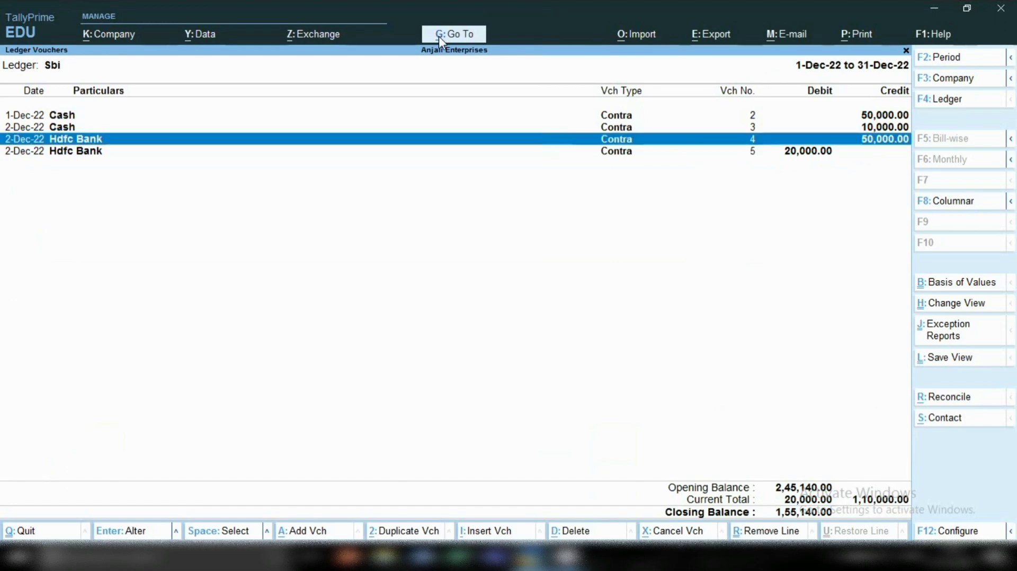
key(Down)
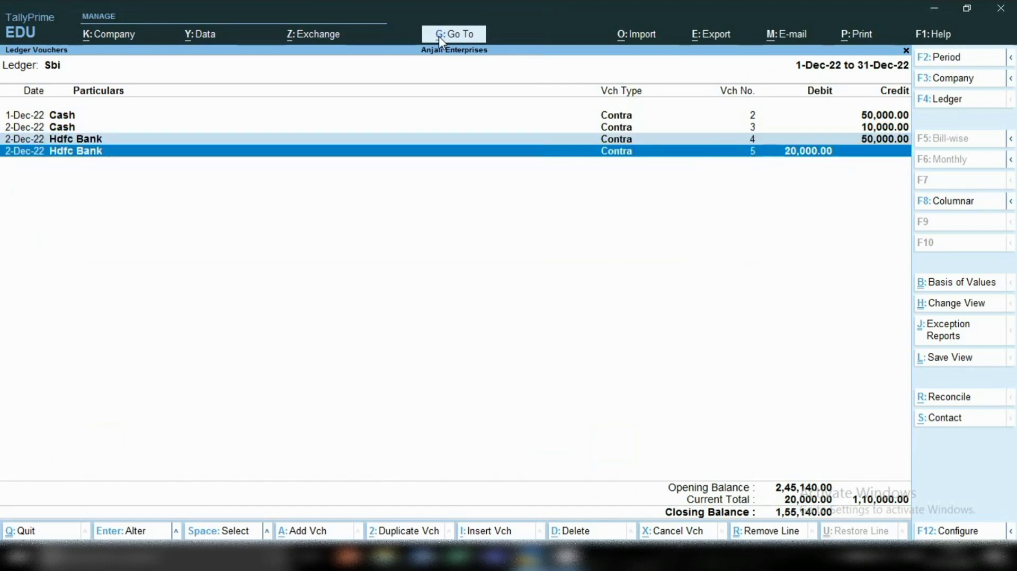
Compare the marked Hdfc Bank credit and debit entries in the Sbi ledger, then leave the report.
key(Up)
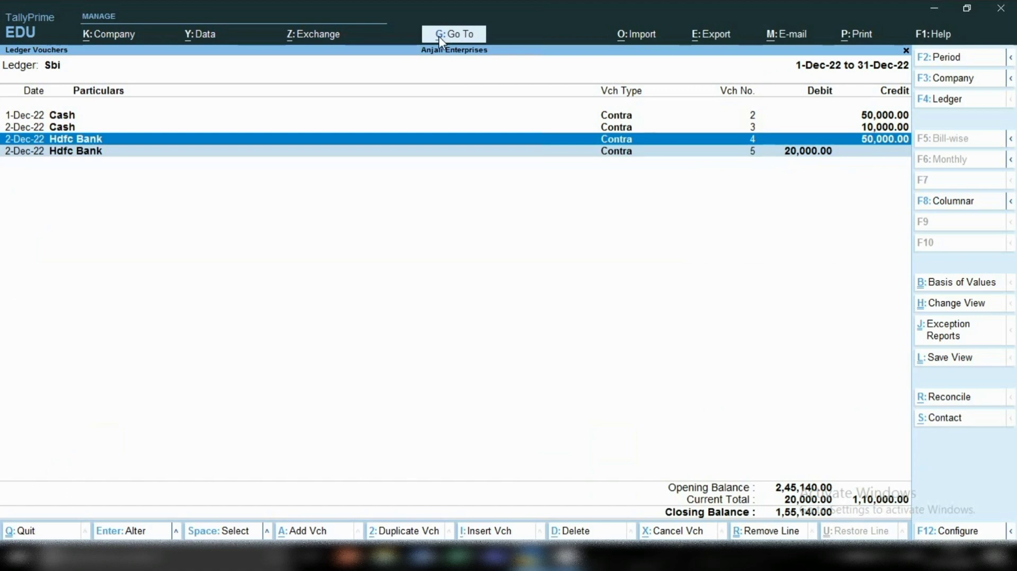
key(Down)
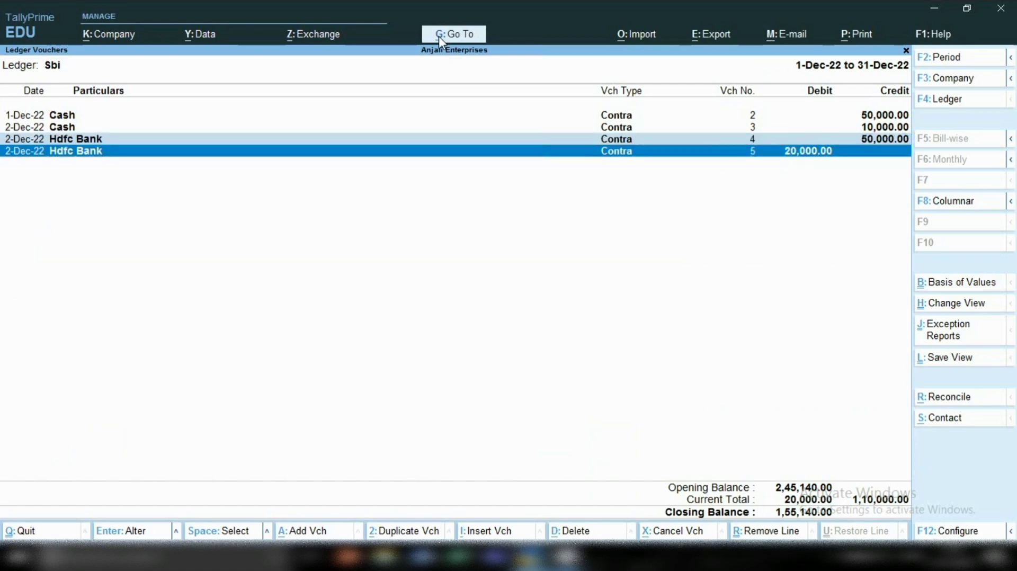
key(Up)
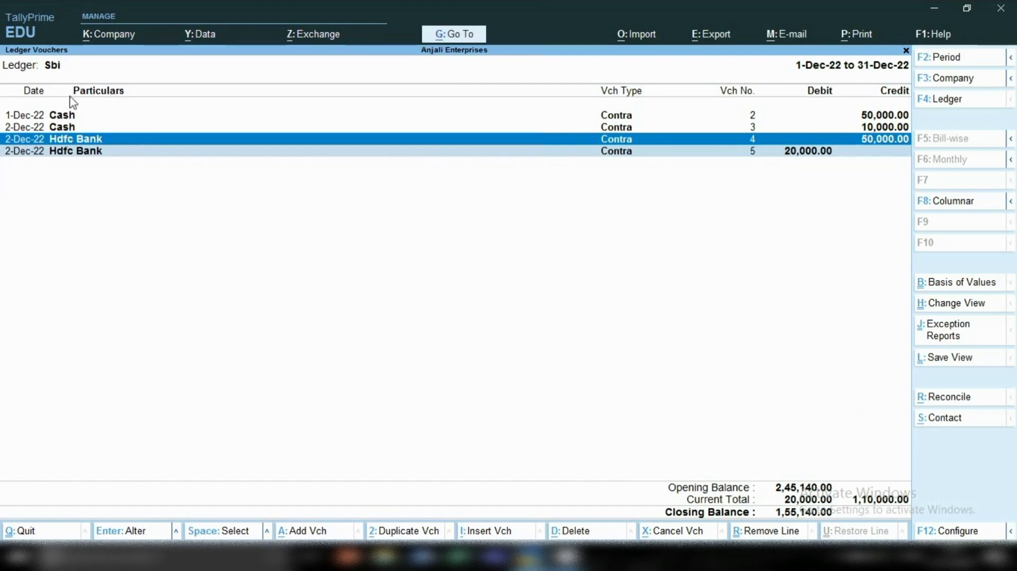
key(Down)
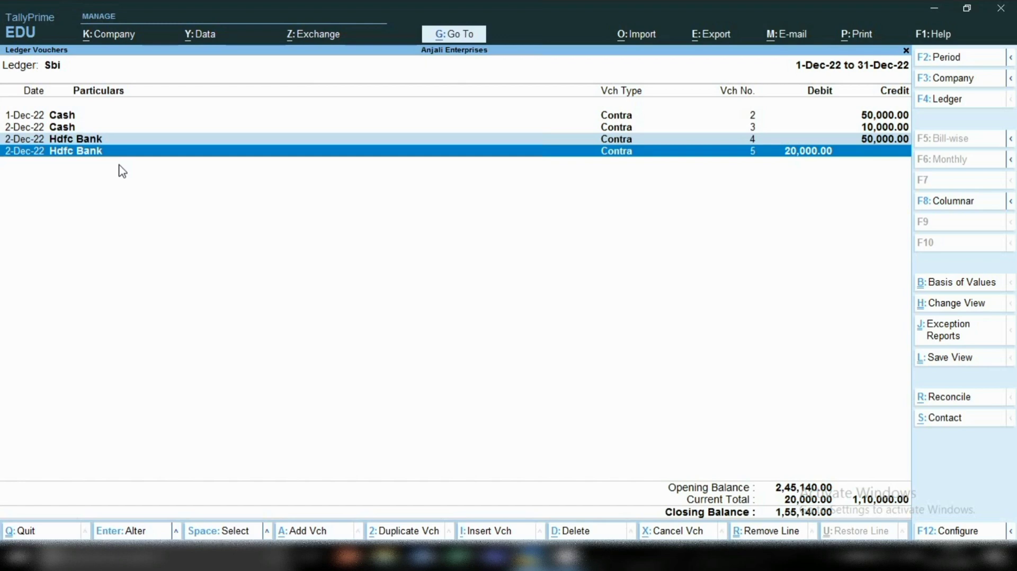
key(Escape)
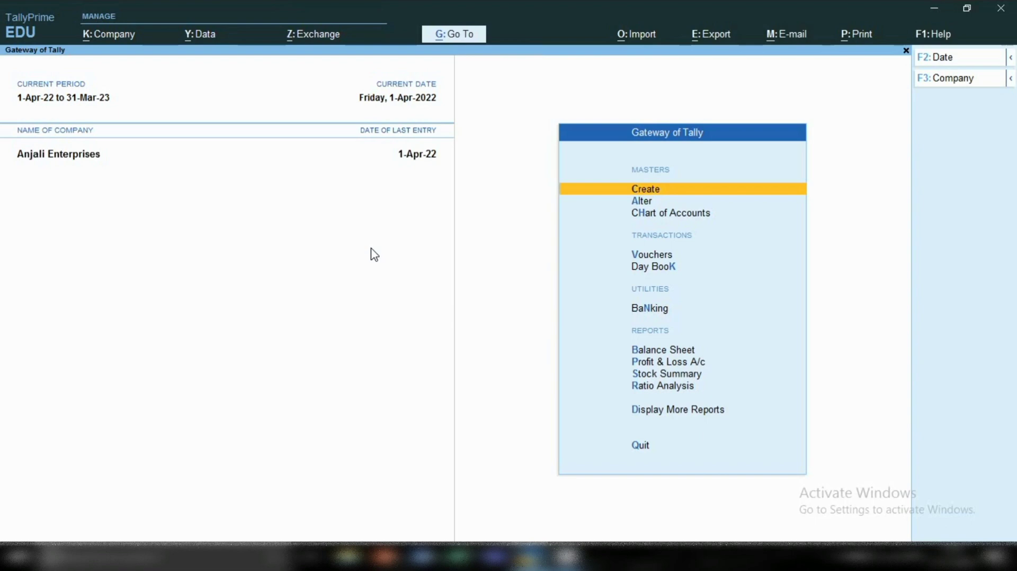
Start a new receipt voucher and leave its date at 1-Apr-22.
key(v)
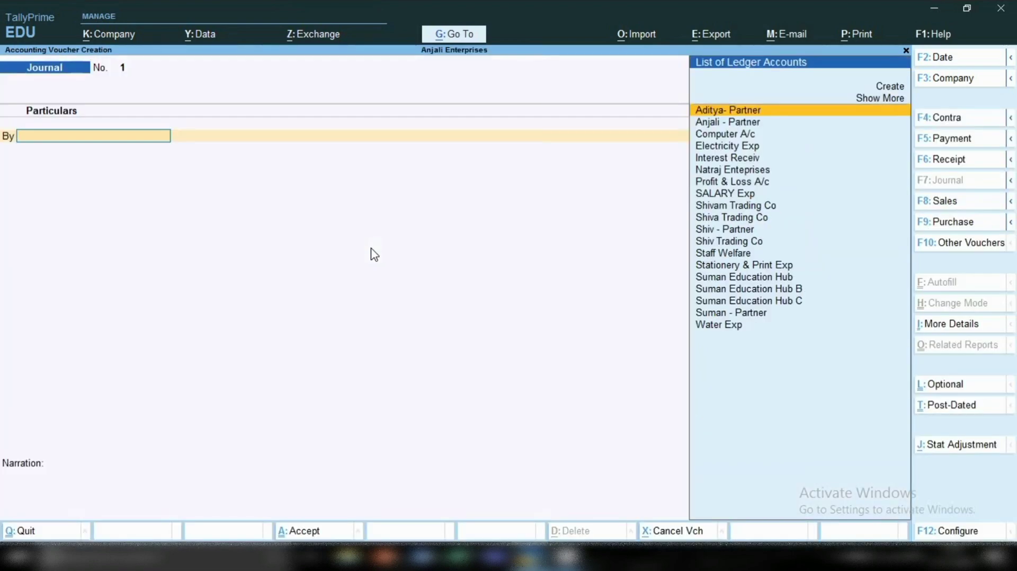
click(937, 159)
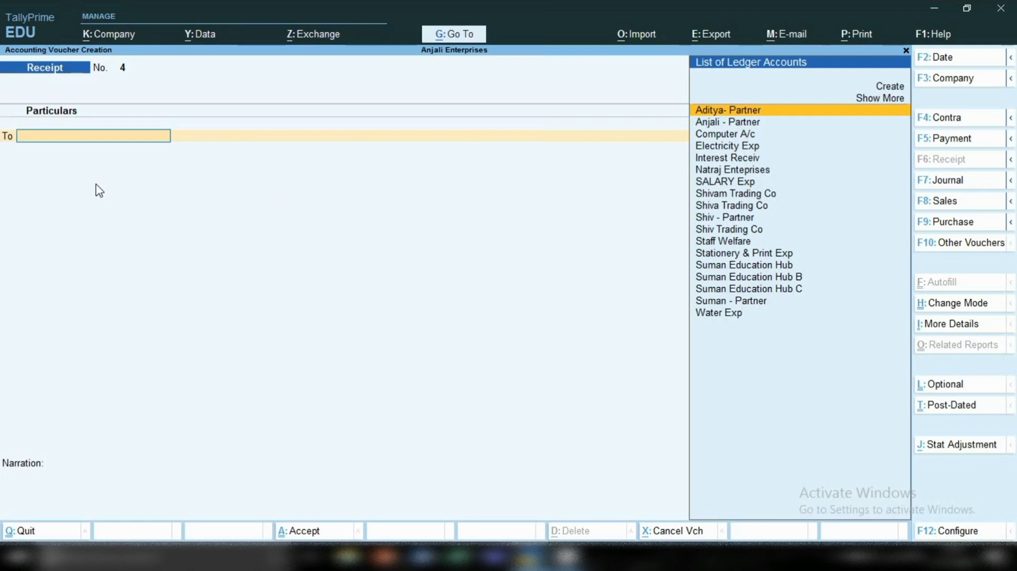
key(F2)
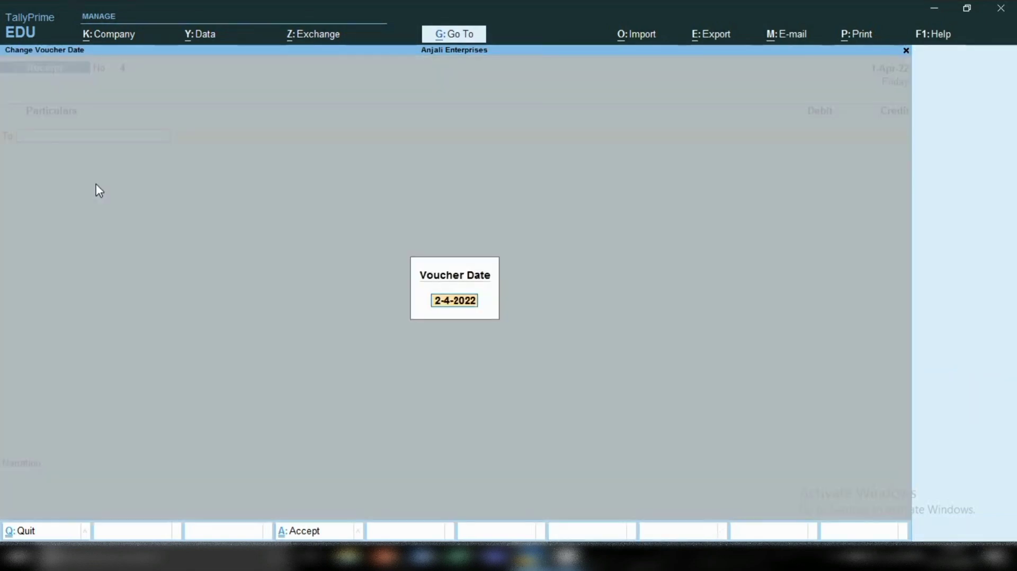
key(BackSpace)
key(Escape)
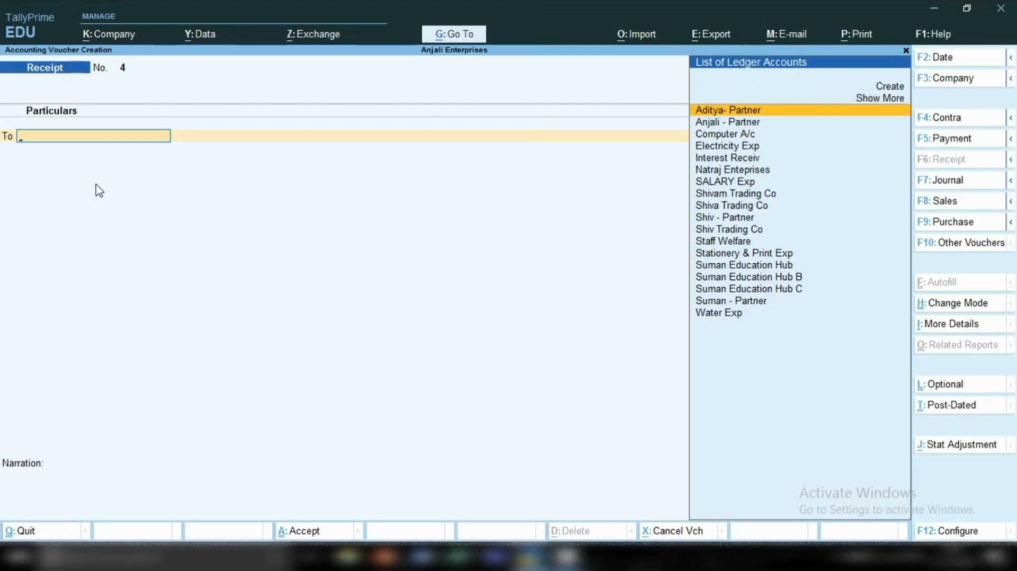
Start a new ledger from the receipt's credit line and name it Axis Loan A/c, without an alias.
key(alt+c)
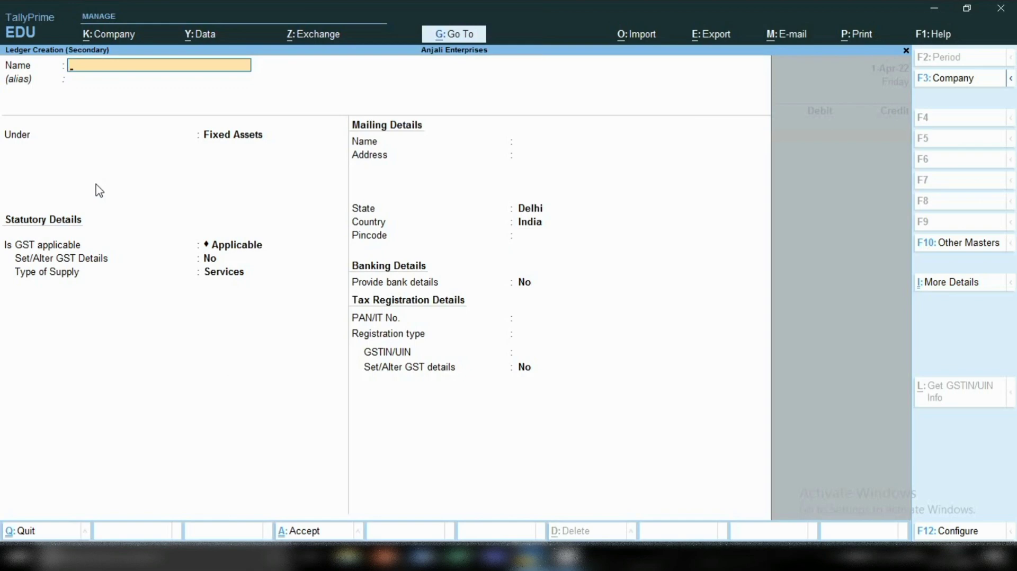
text(Axis Loan a/c)
key(Return)
key(Return)
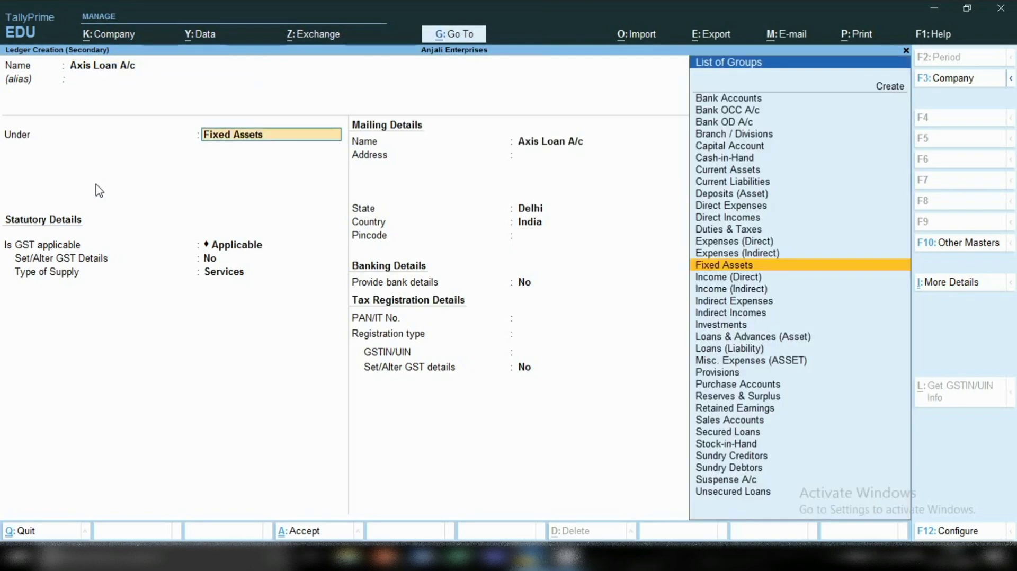
Place the Axis Loan A/c ledger under Secured Loans, keep the assessable value calculation as Not Applicable, and save it.
text(Sec)
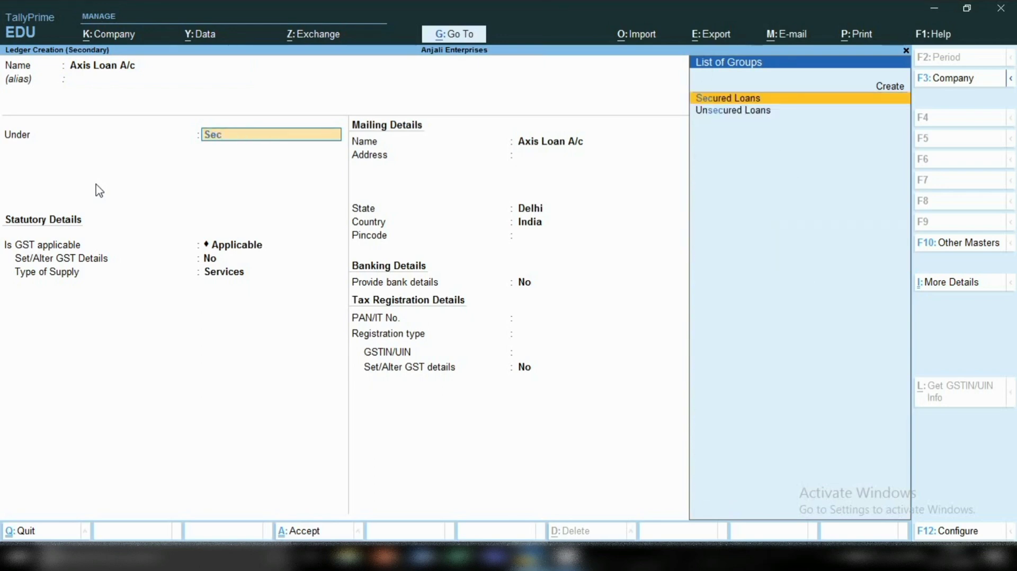
key(Return)
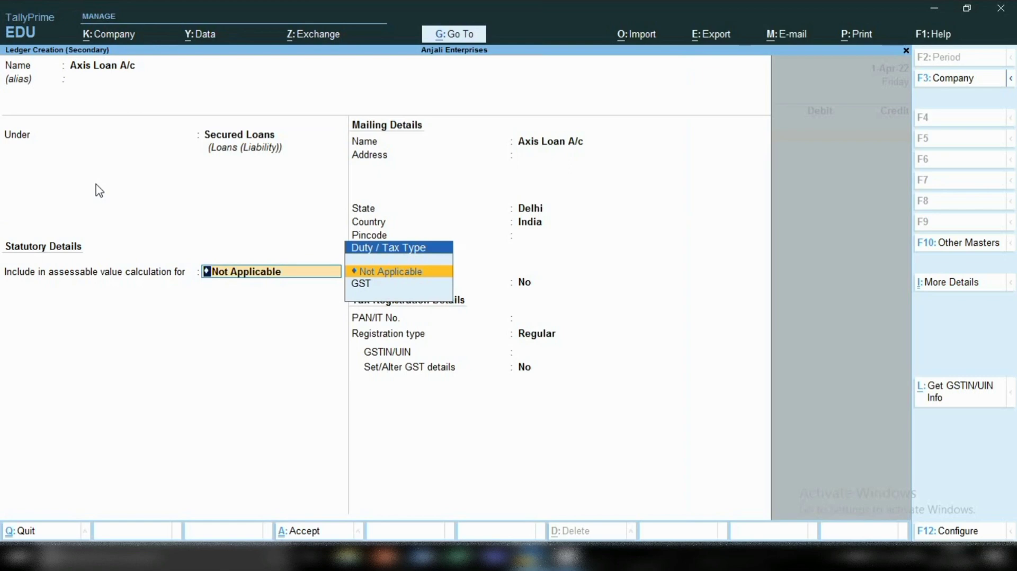
key(Return)
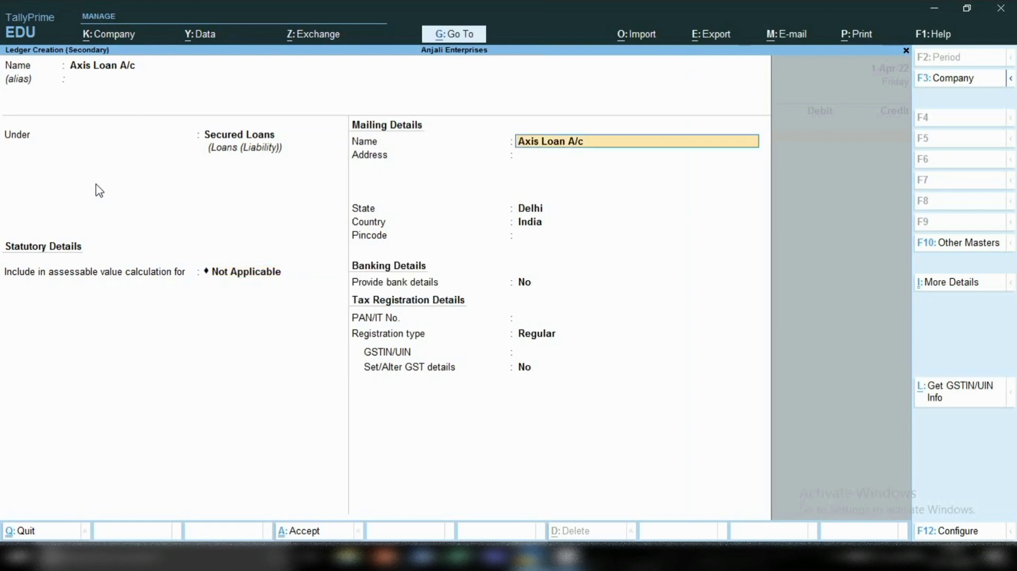
key(Return)
key(Return)
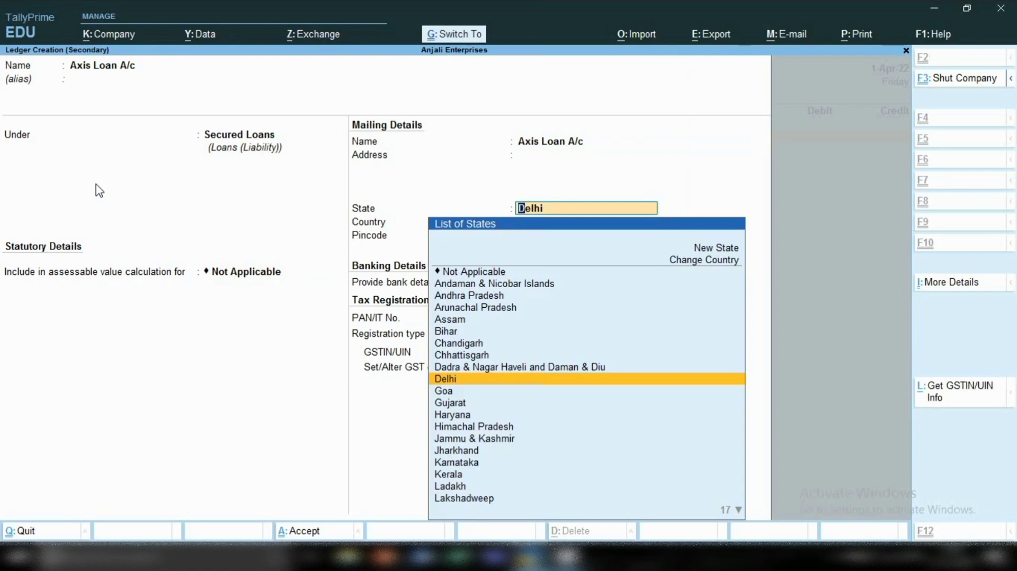
key(ctrl+a)
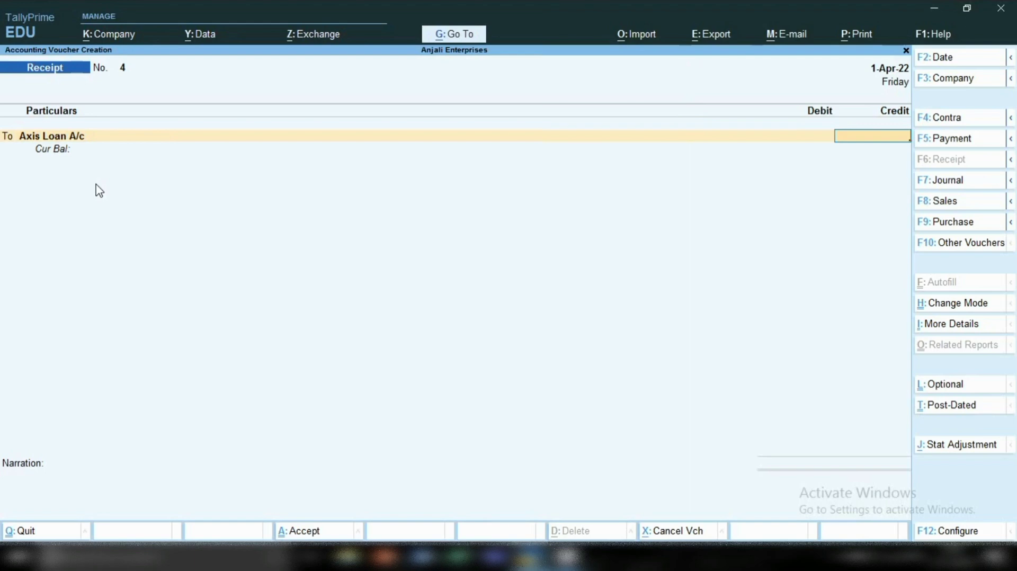
Credit Axis Loan A/c with 2,00,000 in the receipt voucher and begin its debit line.
text(200000)
key(Return)
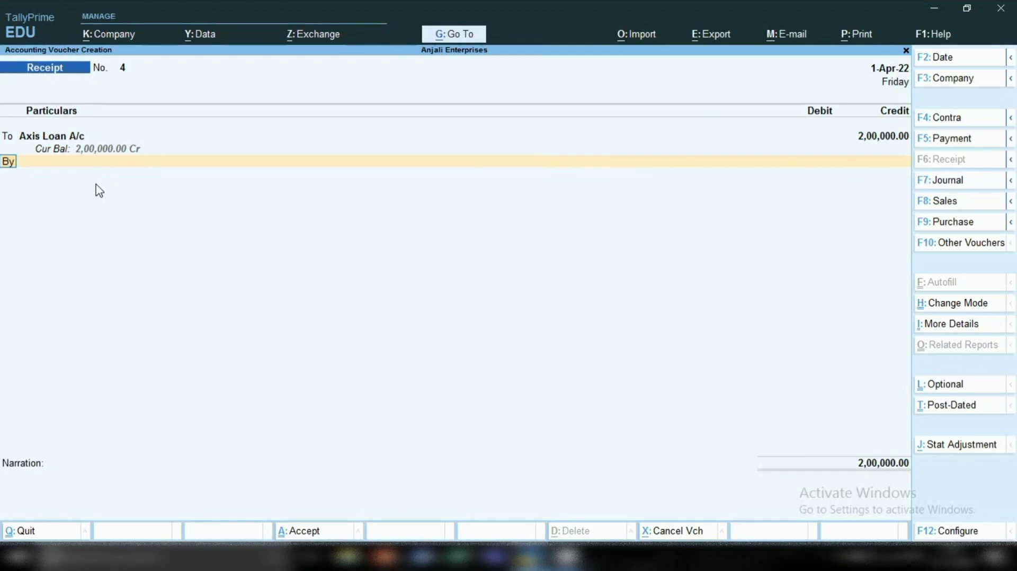
key(Return)
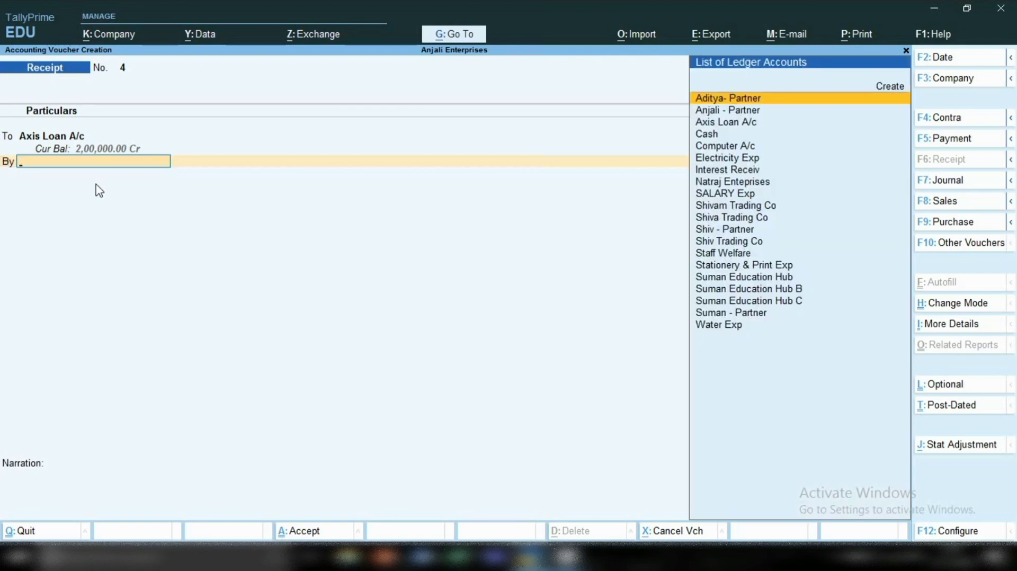
Start a new ledger from the receipt's debit line and name it Processing Charges, without an alias.
key(alt+c)
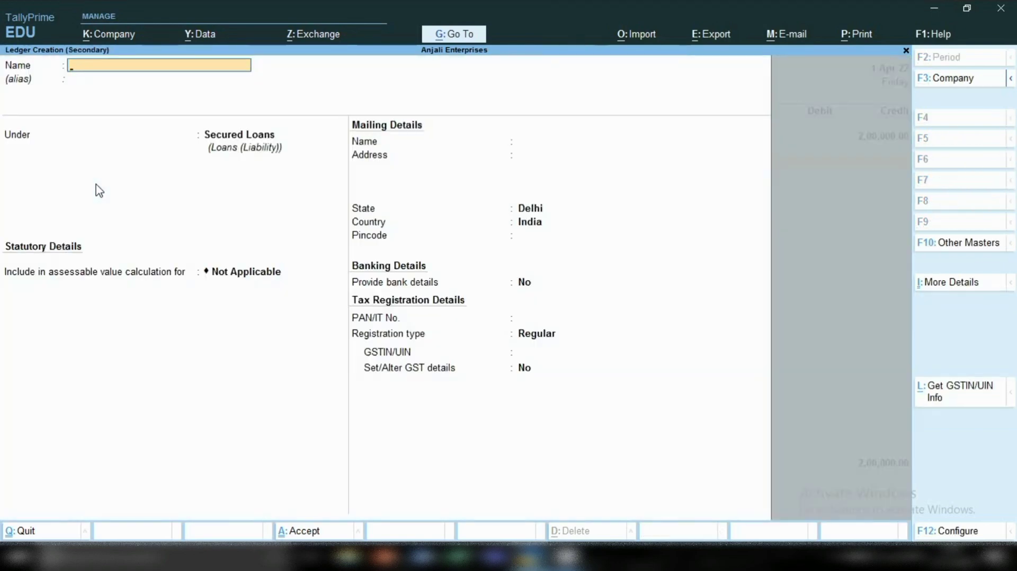
text(Processi)
text(ng c)
text(har)
text(ges)
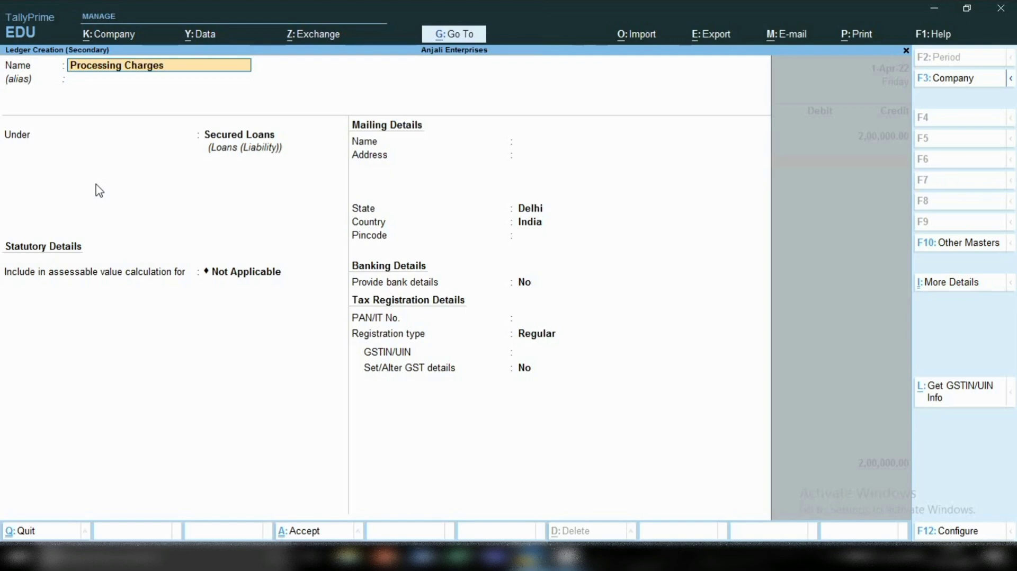
key(Return)
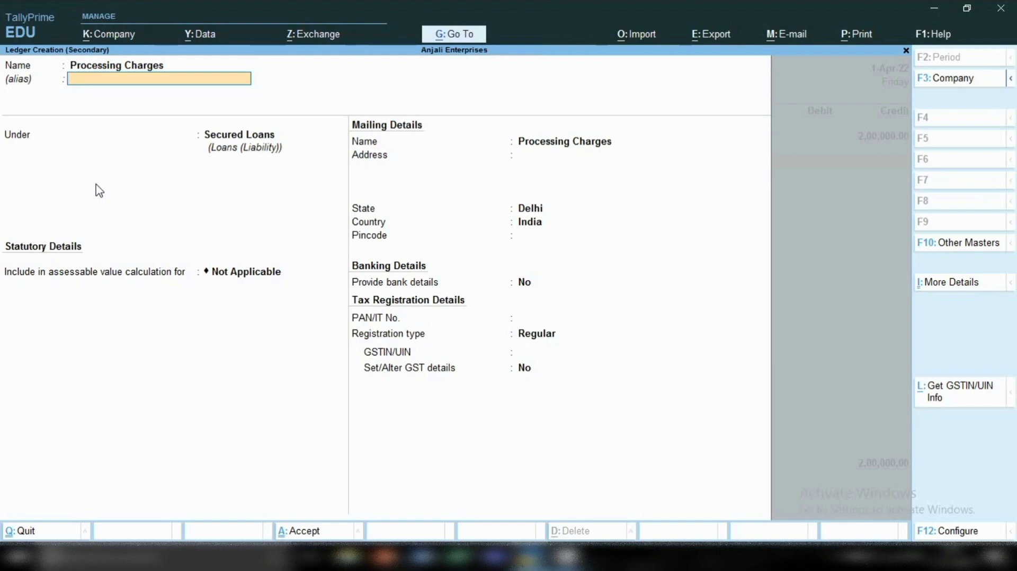
key(Return)
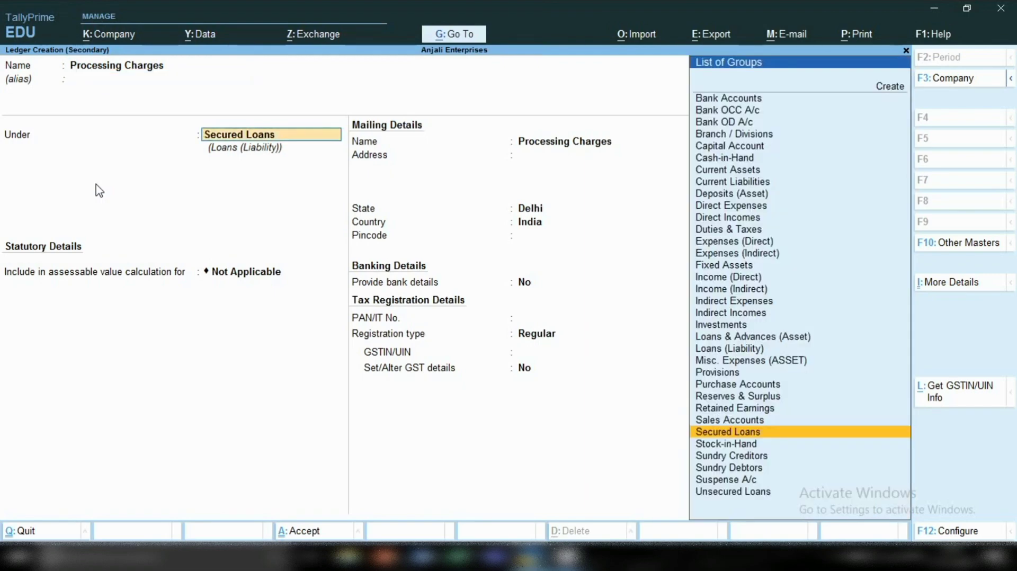
Place the Processing Charges ledger under Indirect Expenses, keeping its ledger type Not Applicable and GST Applicable.
text(Ind)
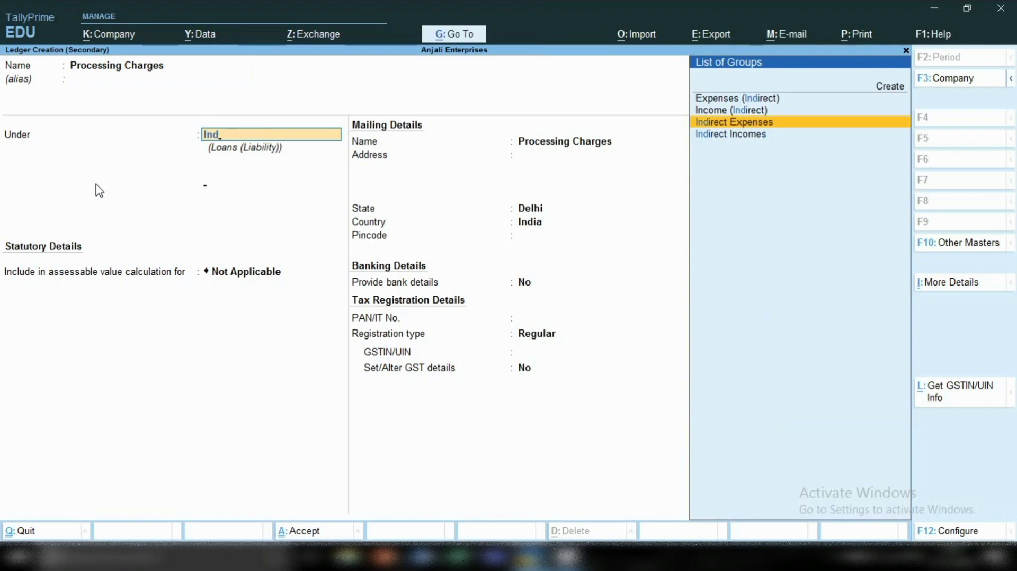
key(Return)
key(Return)
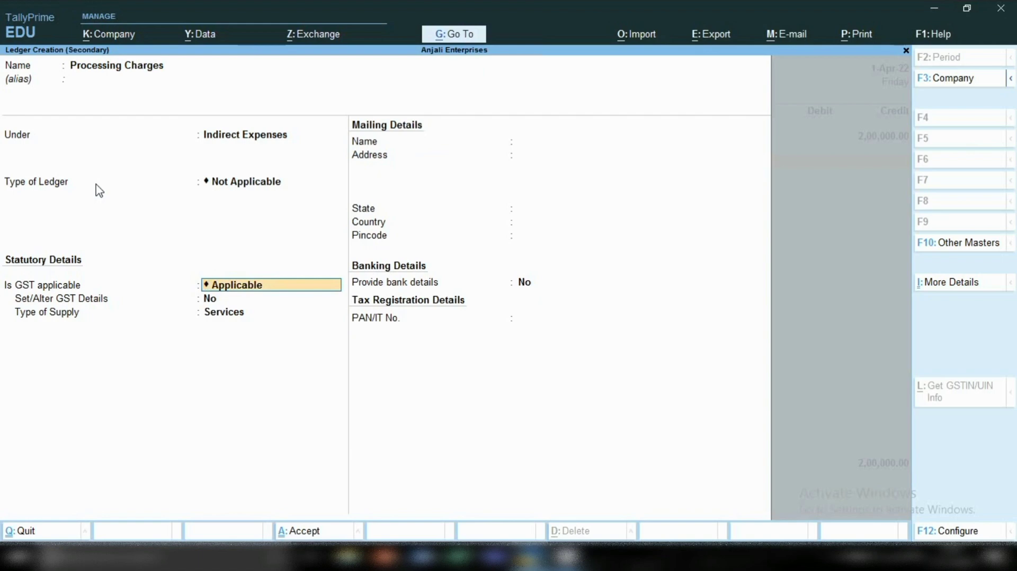
key(Return)
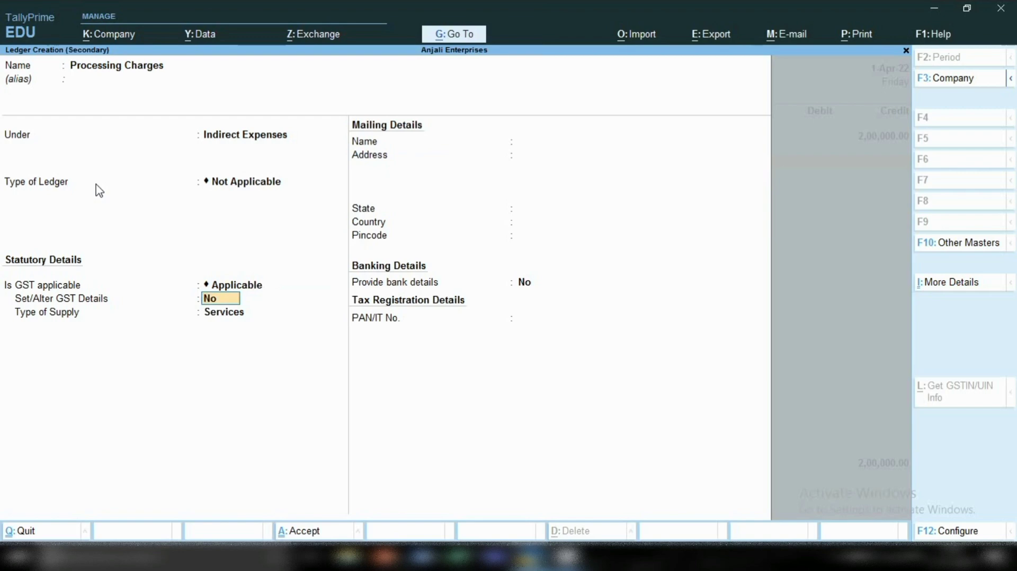
Set the Processing Charges ledger's GST details to Purchase Taxable with 18% integrated tax.
text(y)
key(Return)
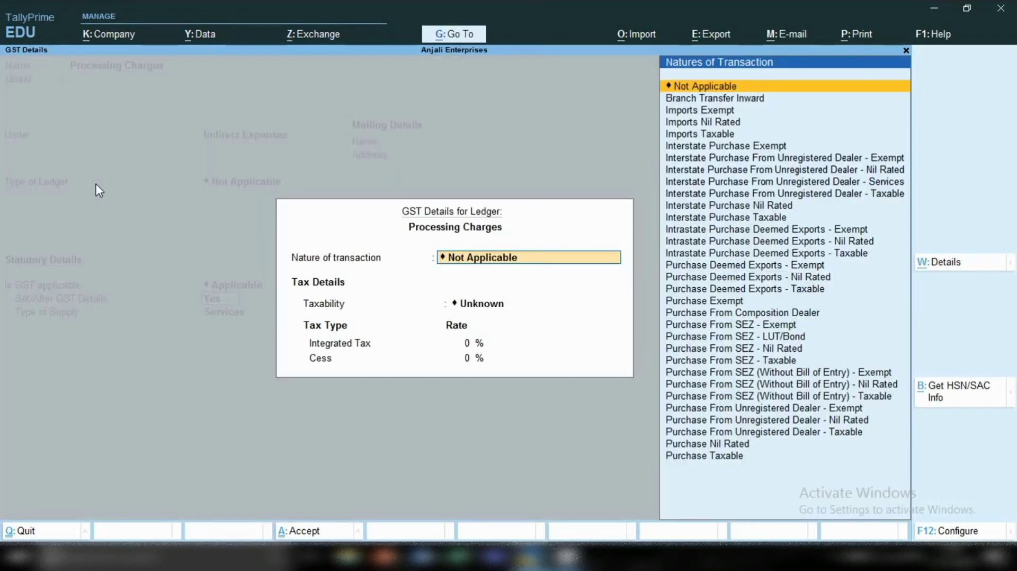
key(Down)
key(Down)
key(Down)
key(Down)
key(Down)
key(Down)
key(Down)
key(Down)
key(Down)
key(Down)
key(Down)
key(Down)
key(Down)
key(Down)
key(Down)
key(Down)
key(Down)
key(Down)
key(Down)
key(Down)
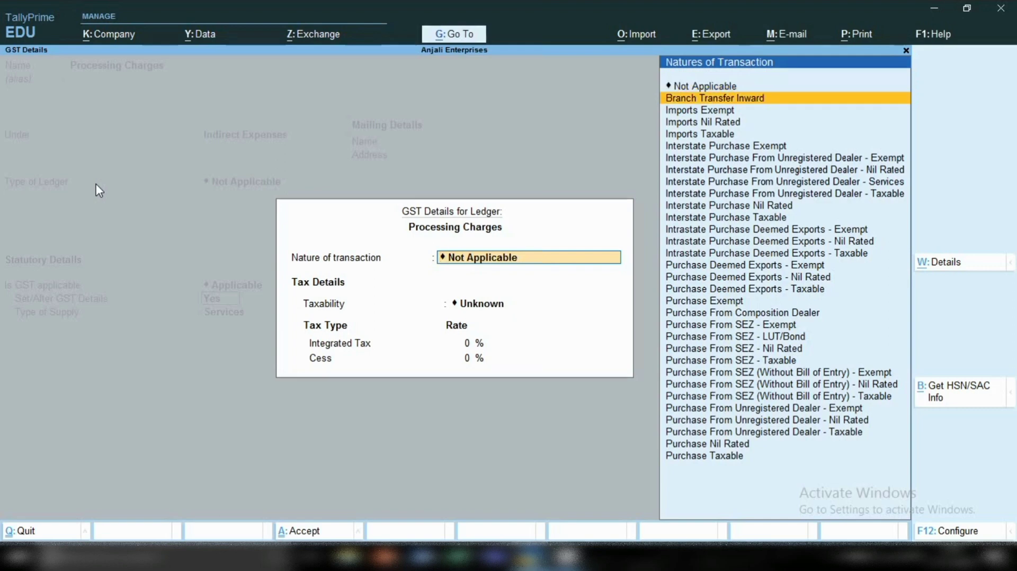
key(Down)
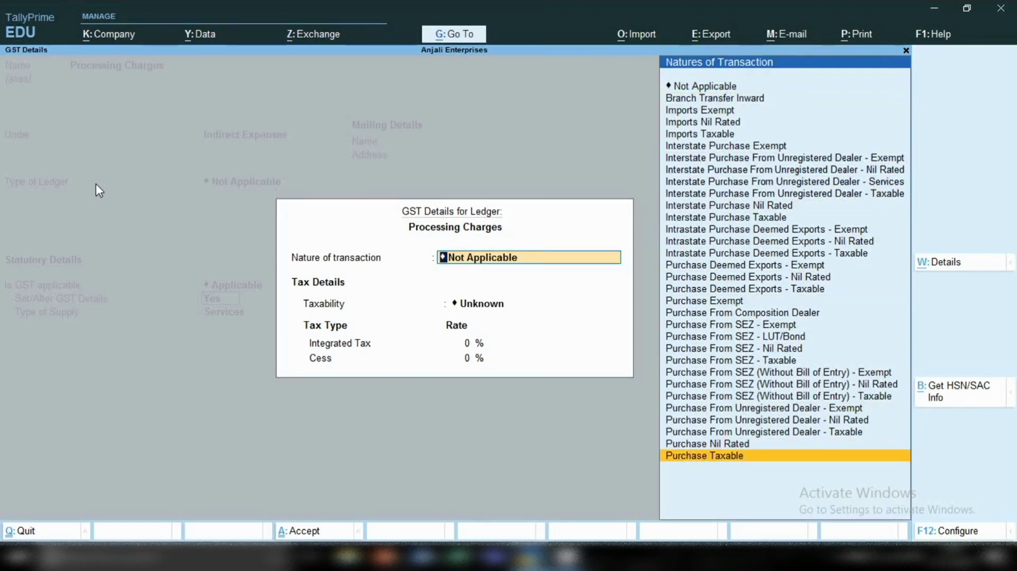
key(Return)
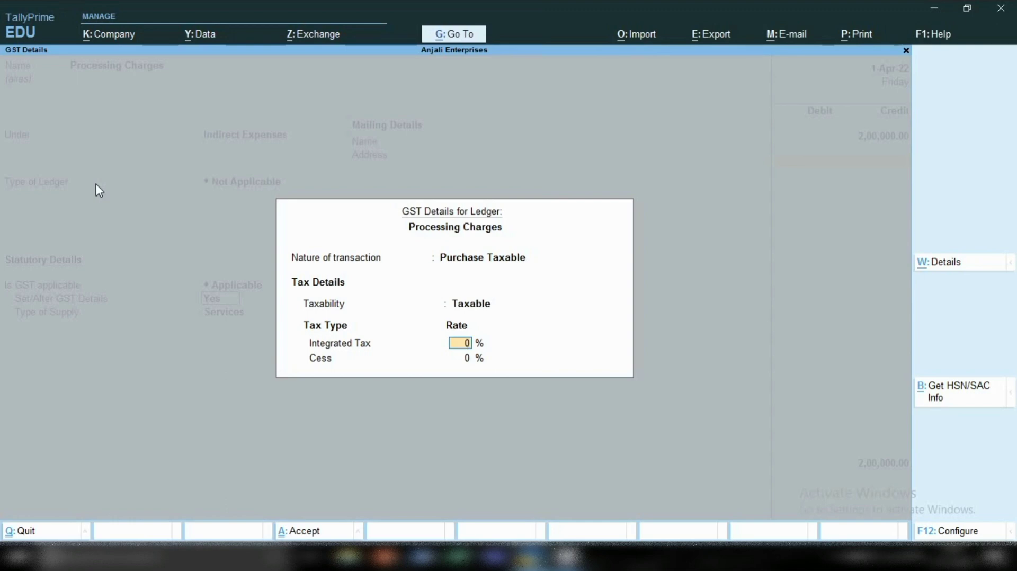
text(18)
key(Return)
key(Return)
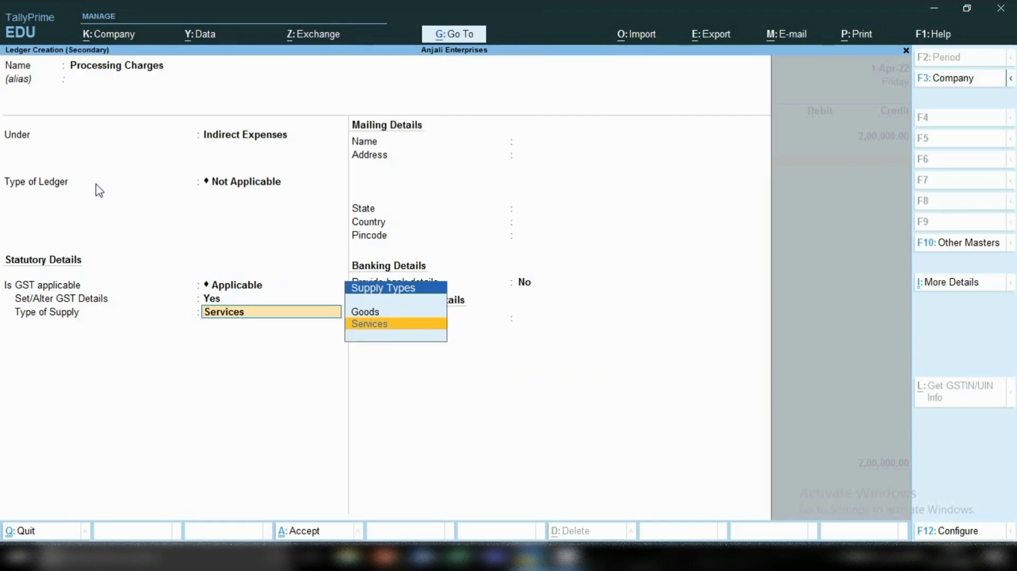
Save the Processing Charges ledger with Services as the supply type and debit it with 2,000 in the receipt voucher.
key(Return)
key(Return)
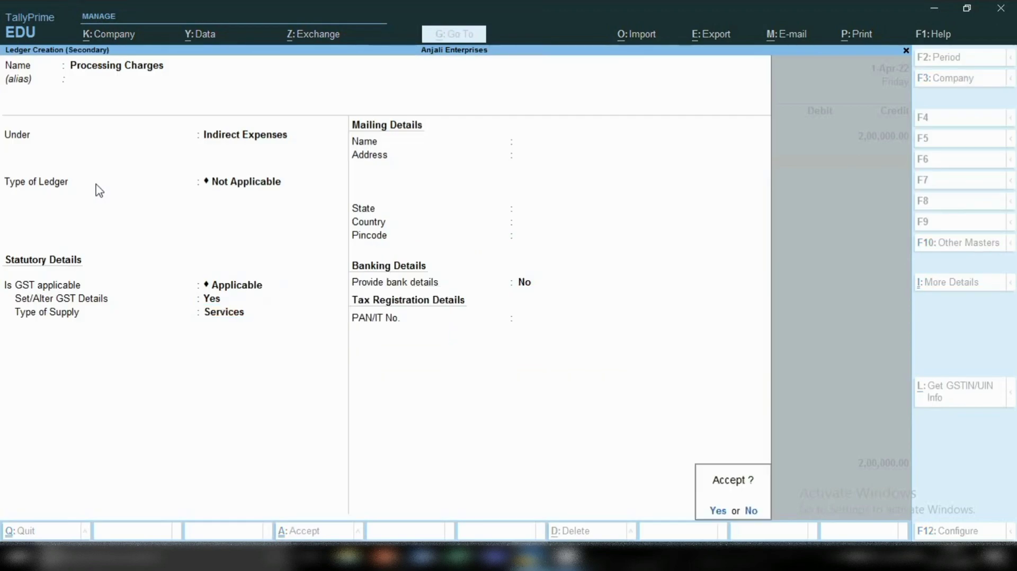
key(Return)
key(Return)
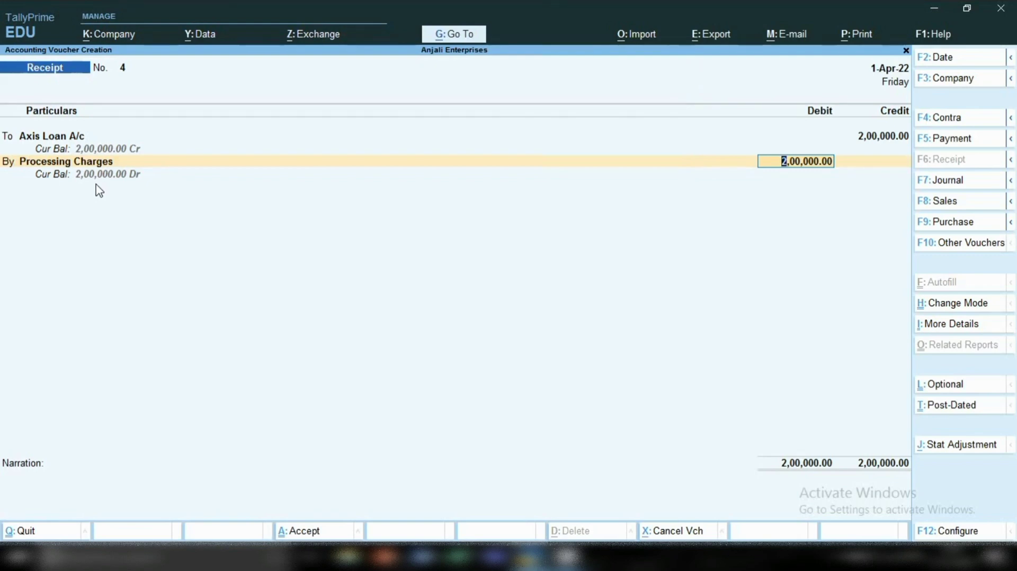
text(2000)
key(Return)
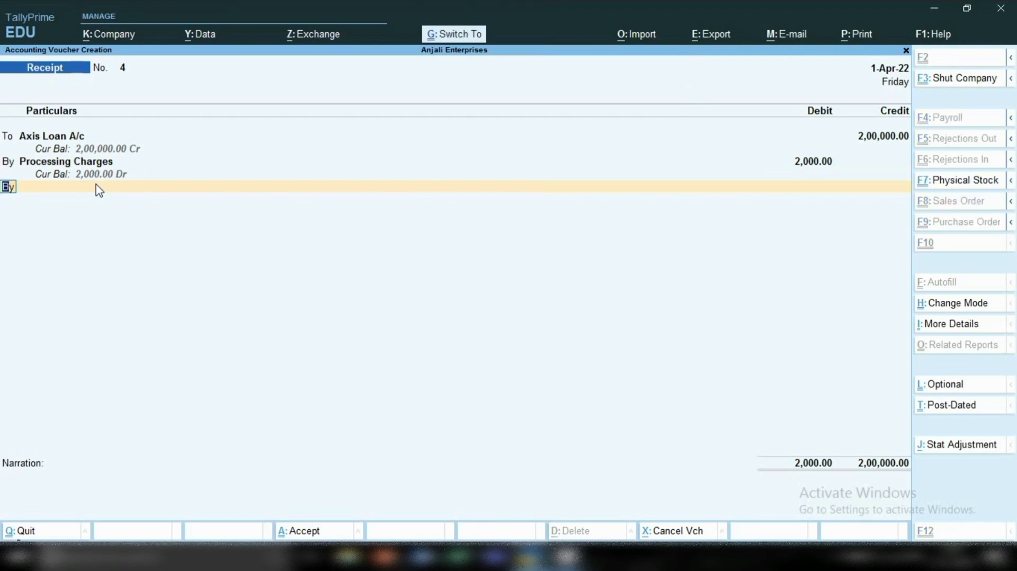
Calculate 2000*18/100 and 360/2 in the built-in calculator to work out each GST share, and close the calculator.
key(ctrl+n)
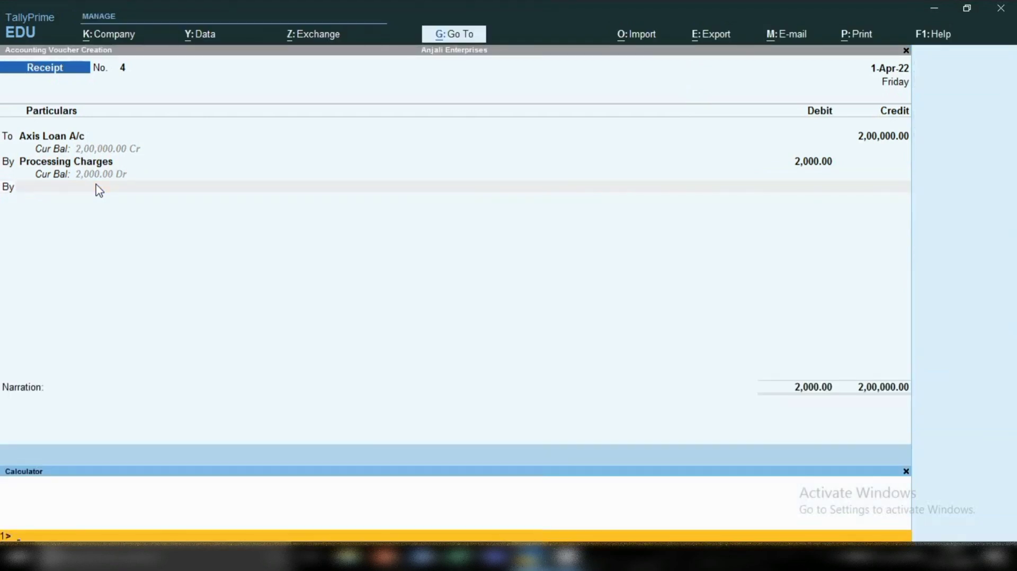
text(2000*18/100)
key(Return)
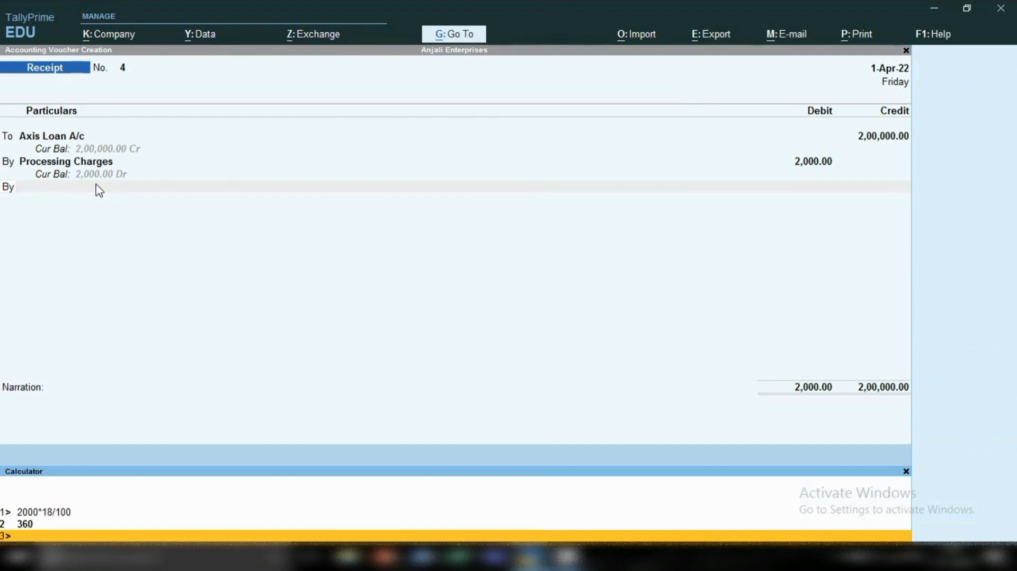
text(360/2)
key(Return)
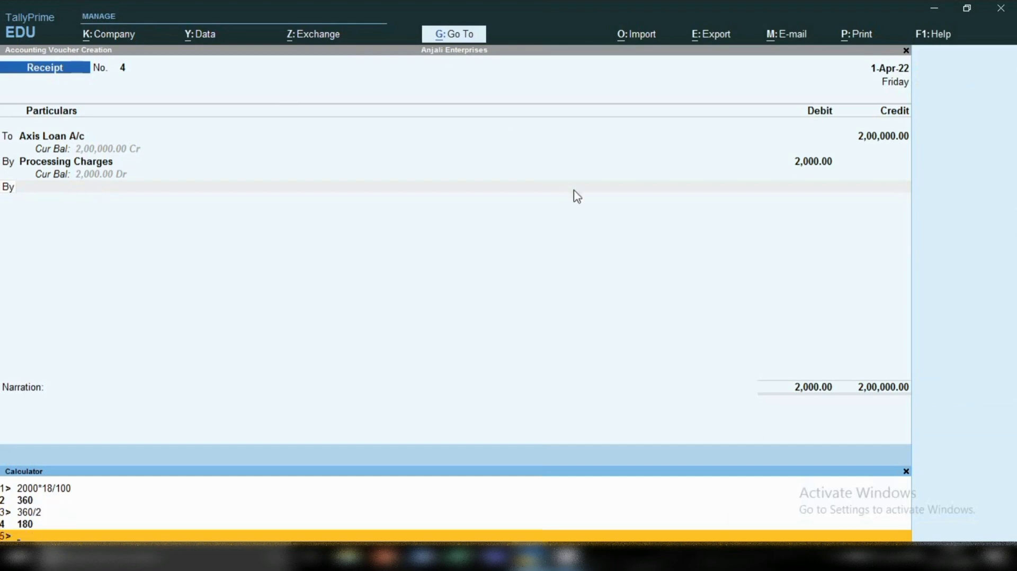
click(905, 475)
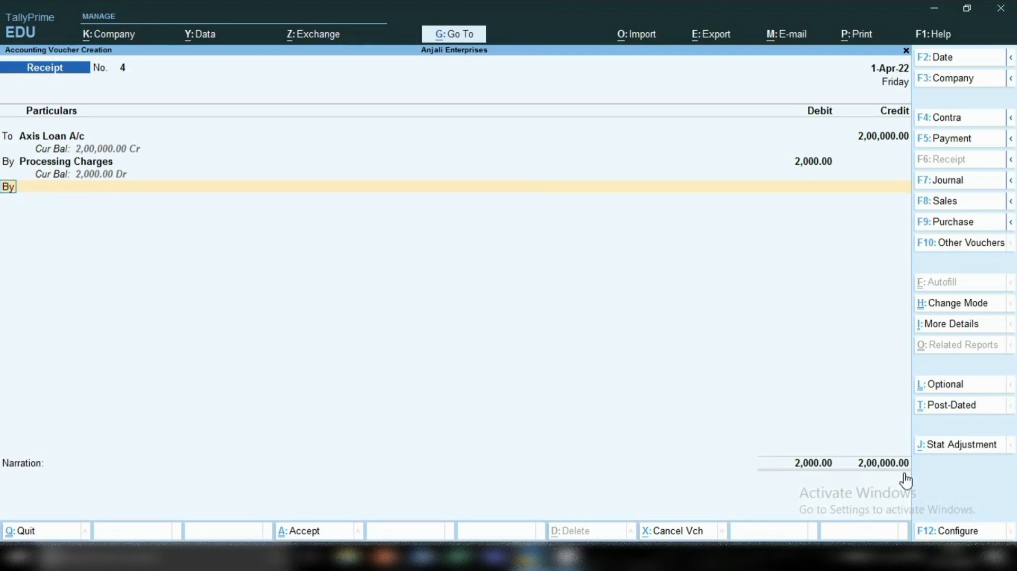
Create a new ledger from the receipt's next debit line, named Cgst and placed under Duties & Taxes.
text(c)
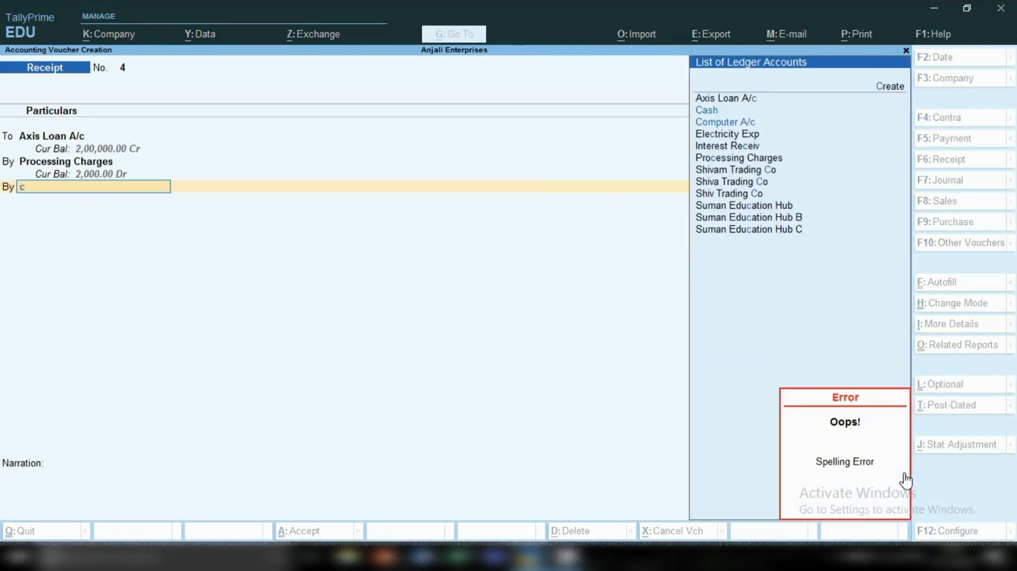
key(alt+c)
text(Cgst)
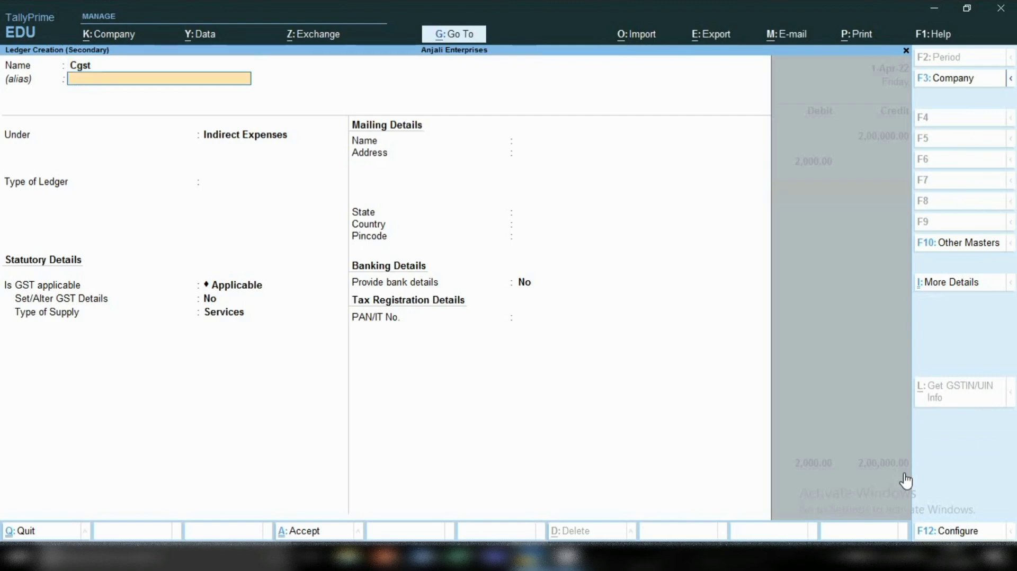
key(Return)
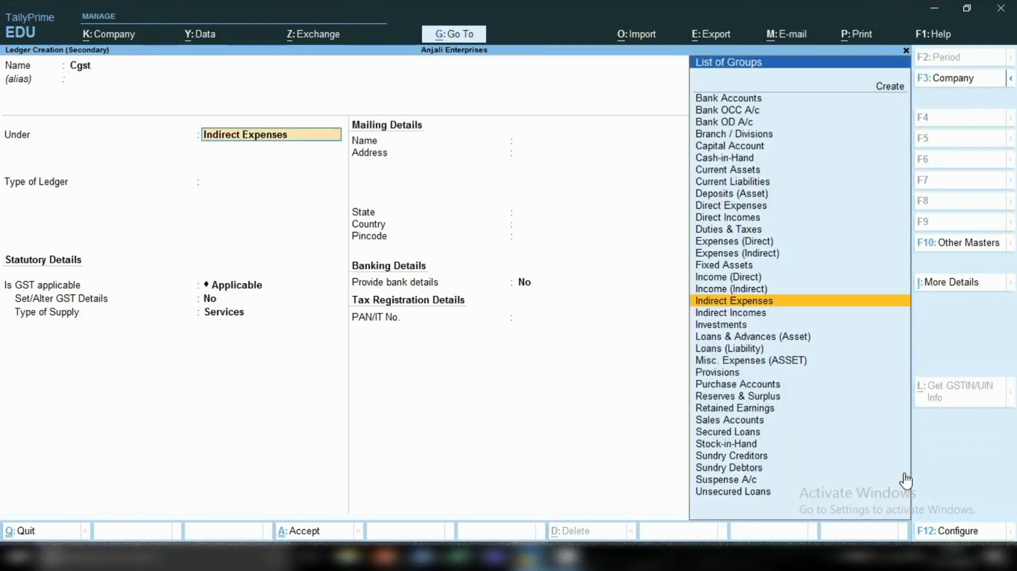
text(Du)
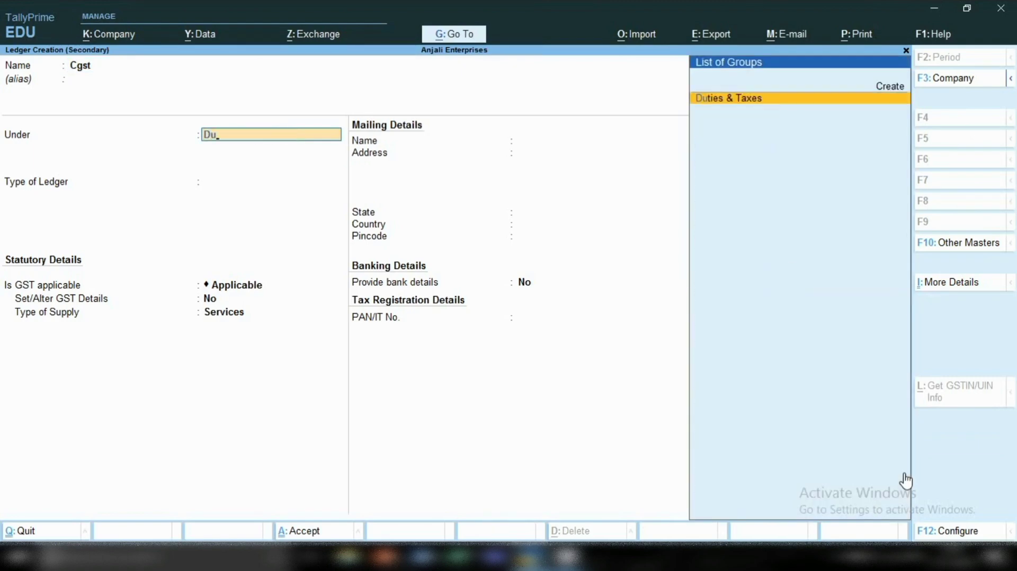
key(Return)
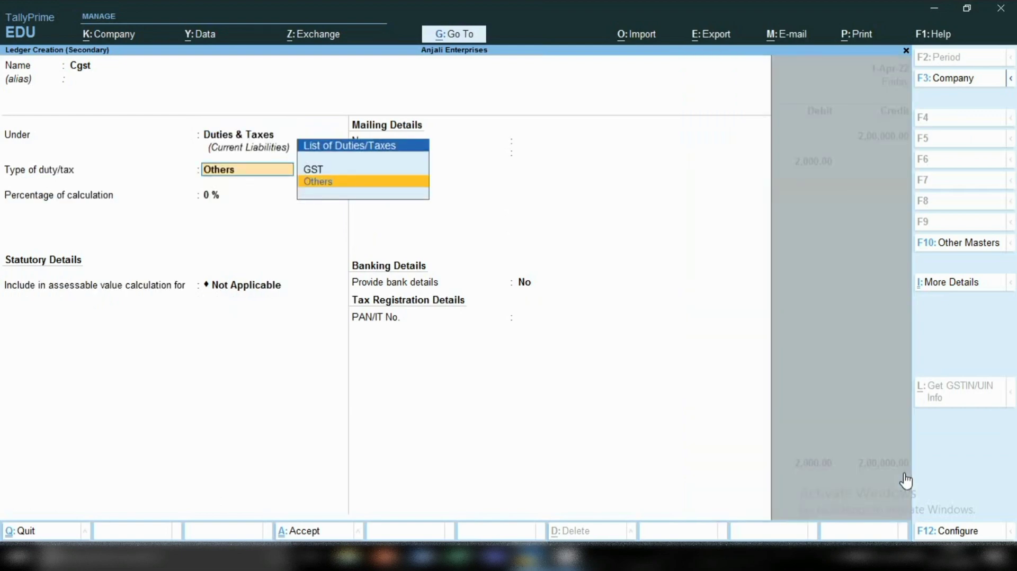
Set the Cgst ledger's duty type to GST and tax type to Central Tax, keep 0% and no rounding, and save it.
key(Up)
key(Return)
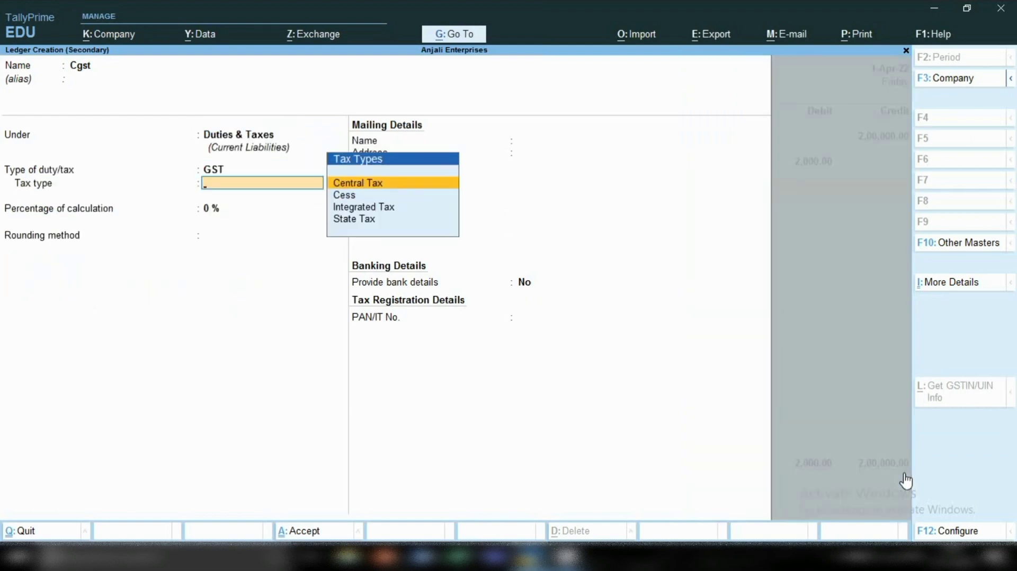
key(Return)
key(Return)
key(Return)
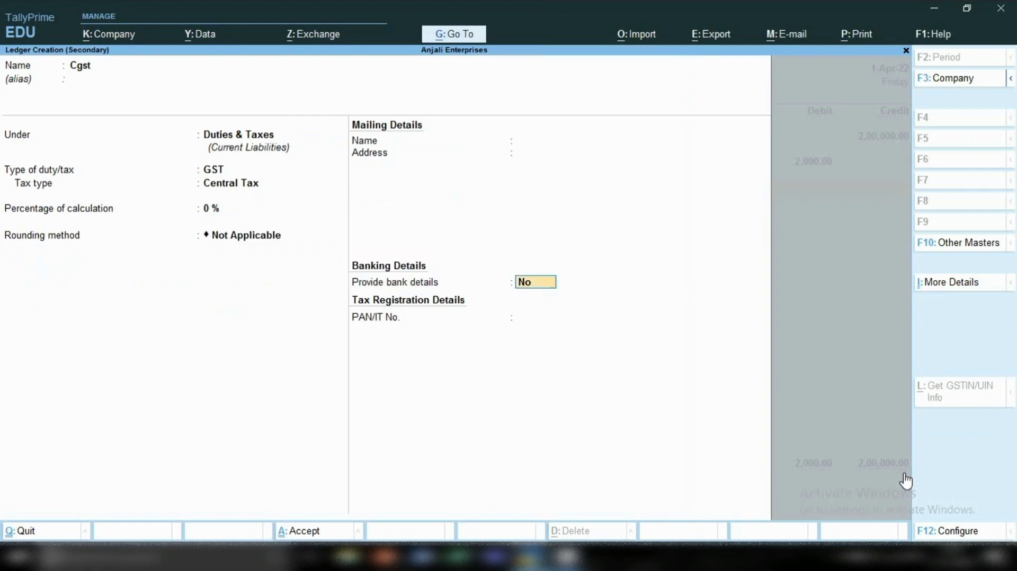
key(Return)
key(Return)
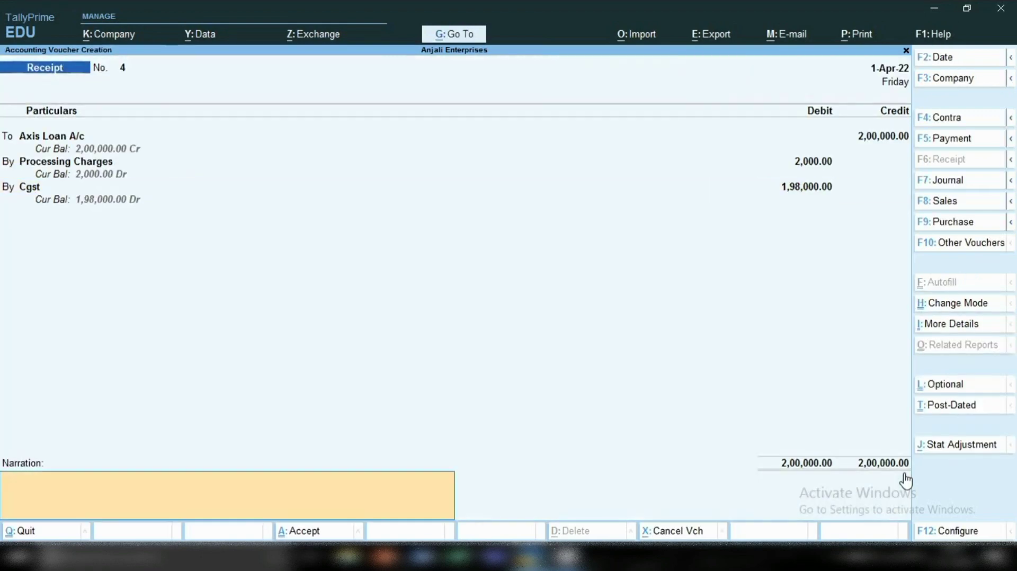
Debit Cgst with 180 in the receipt voucher and begin the next debit line.
key(BackSpace)
text(2)
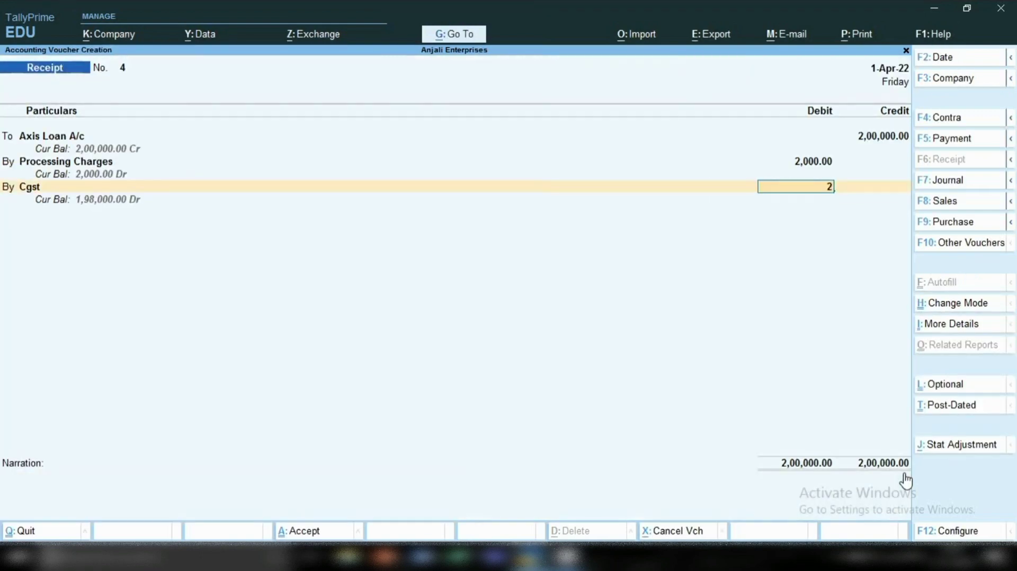
key(BackSpace)
text(180)
key(Return)
key(Return)
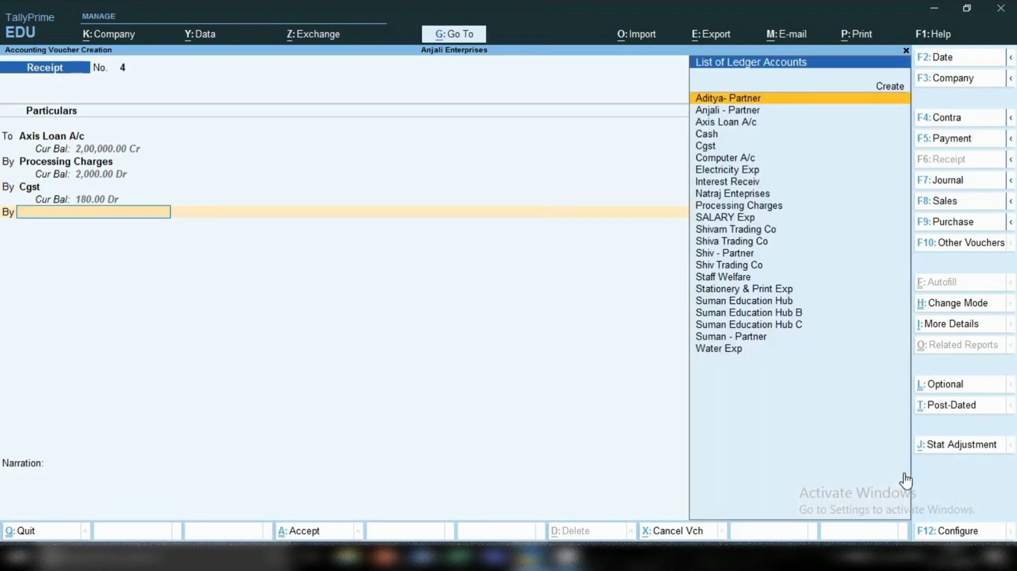
Create a new ledger from the receipt's next debit line, named Sgst and kept under Duties & Taxes.
text(Ss)
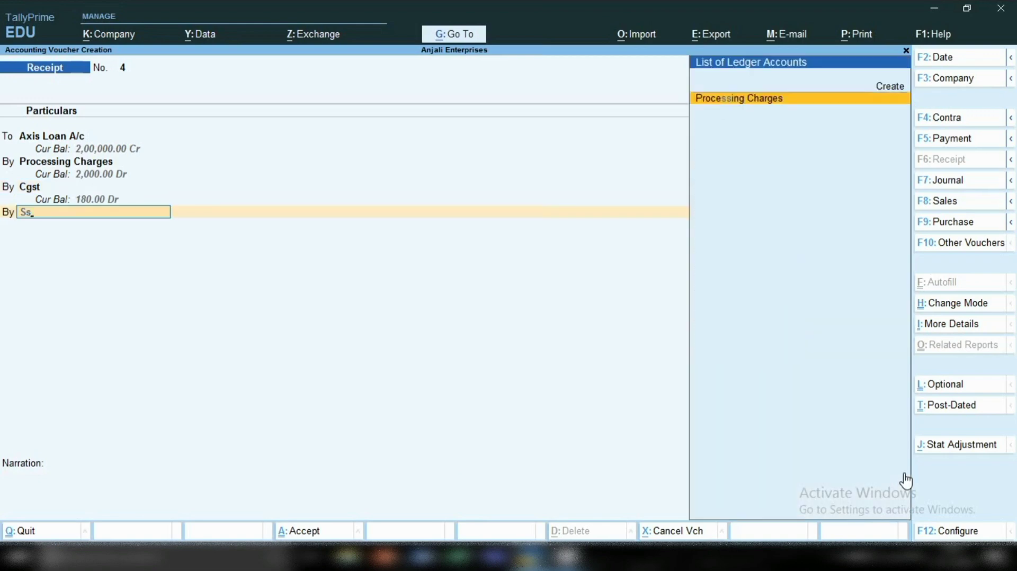
key(BackSpace)
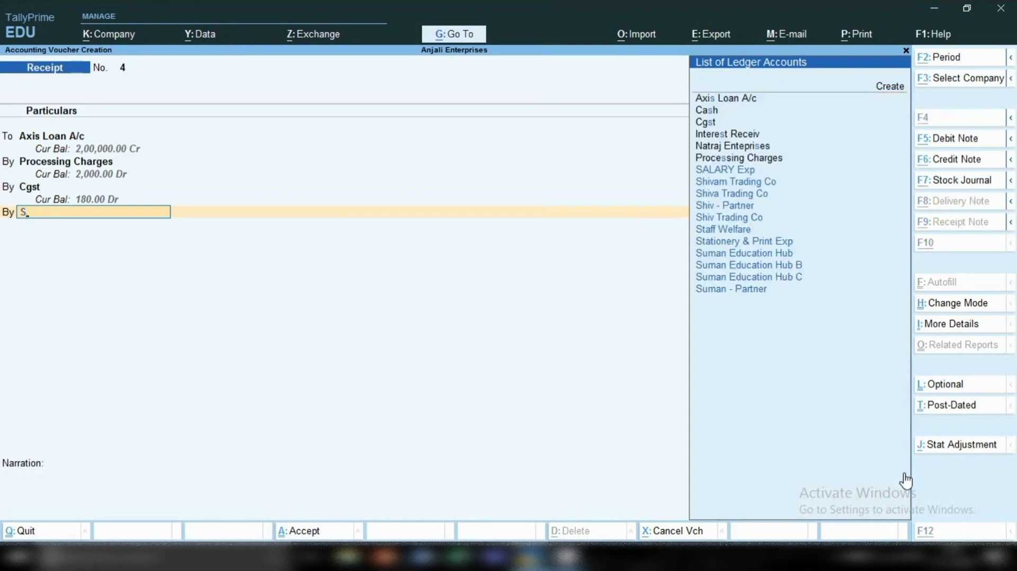
key(alt+c)
text(Sb)
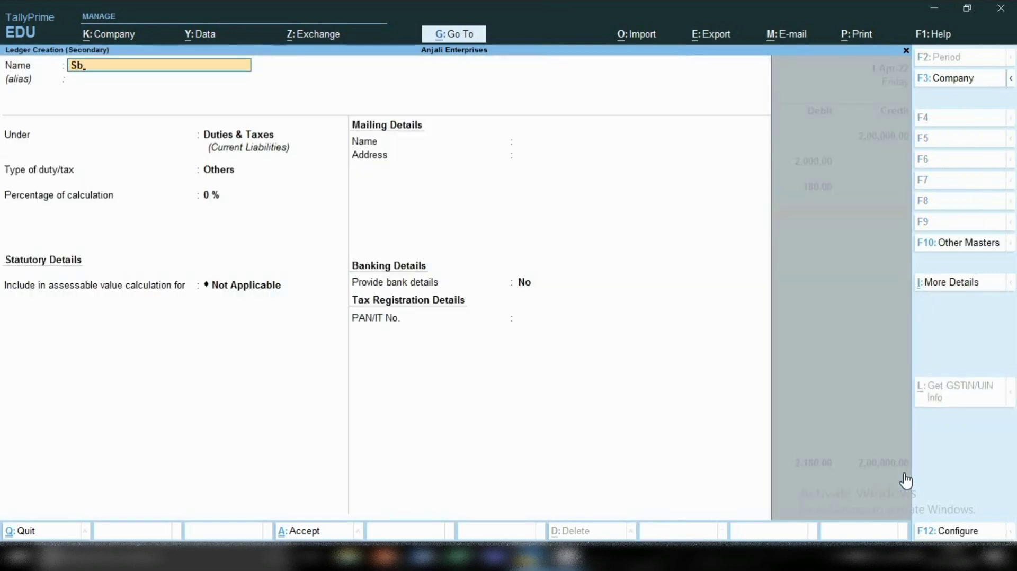
key(BackSpace)
text(gst)
key(Return)
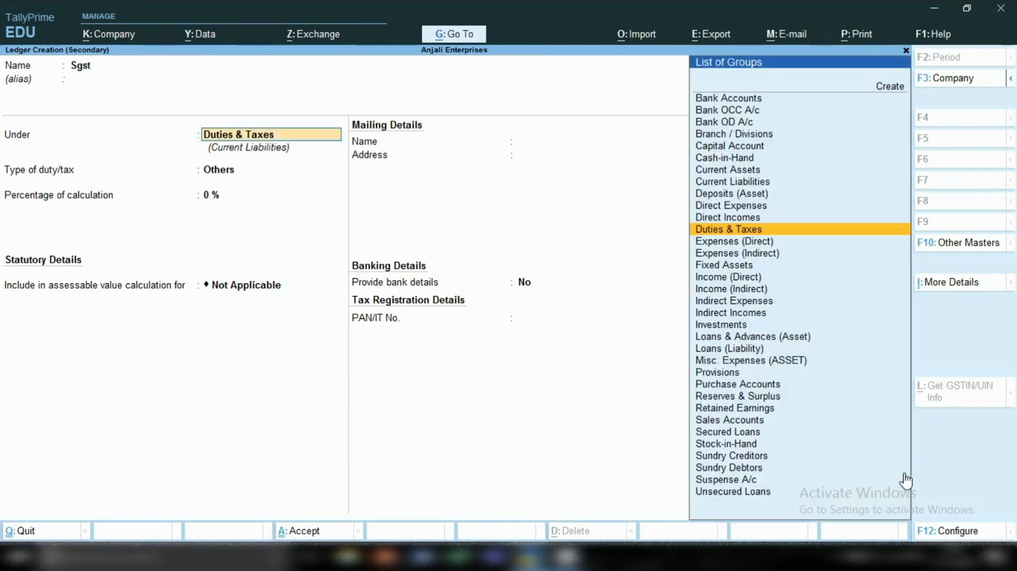
key(Return)
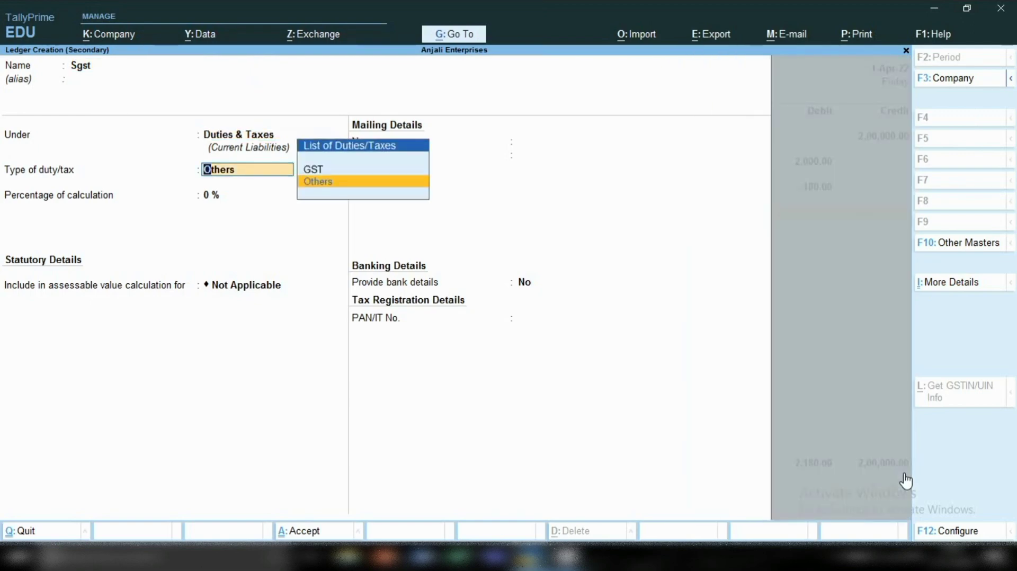
Set the Sgst ledger's duty type to GST and tax type to State Tax, keep 0% and no rounding, and save it.
key(Up)
key(Return)
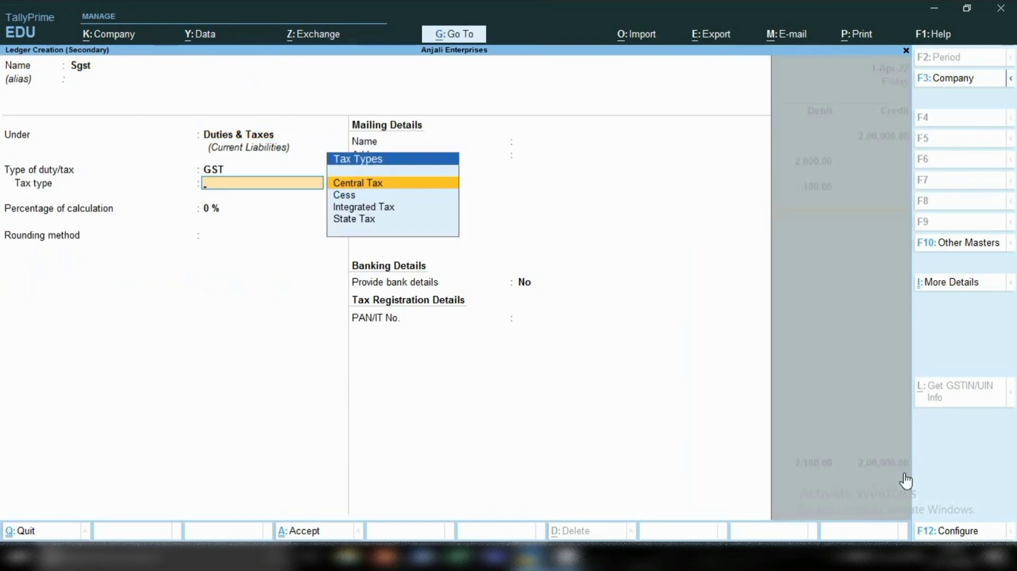
key(Down)
key(Down)
key(Down)
key(Return)
key(Return)
key(Return)
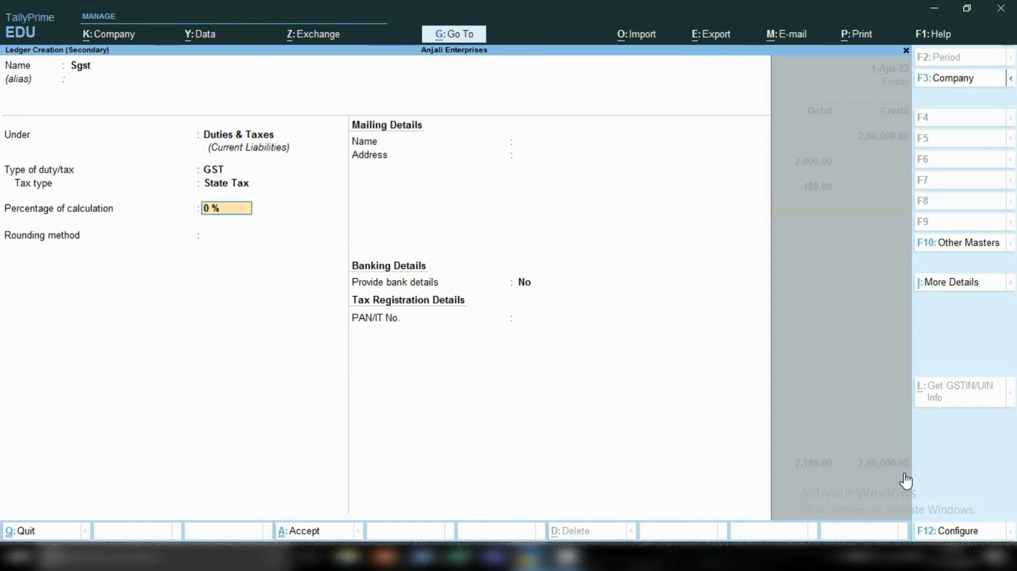
key(Return)
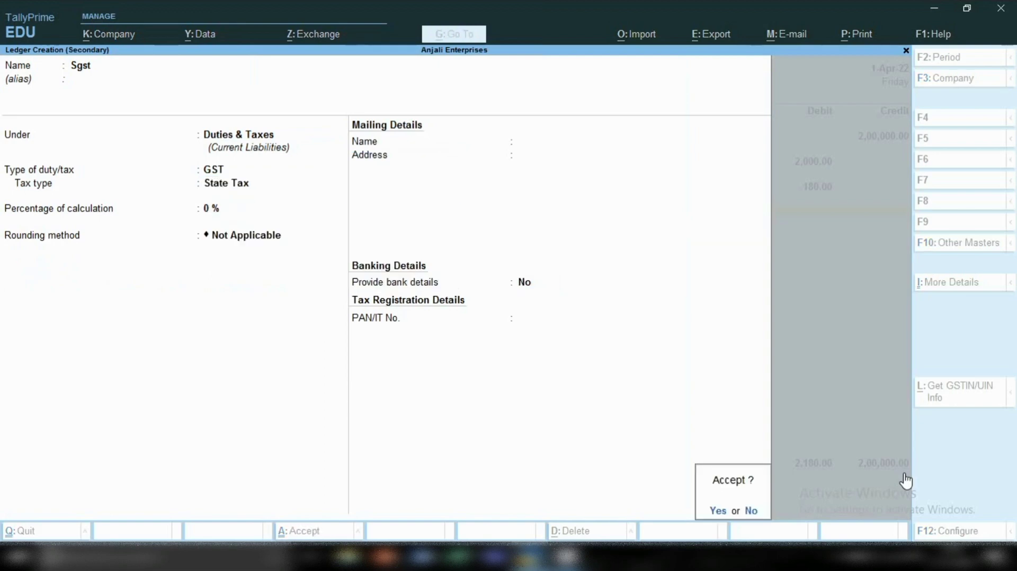
key(Return)
Debit Sgst with 180 in the receipt voucher and begin the next debit line.
text(1)
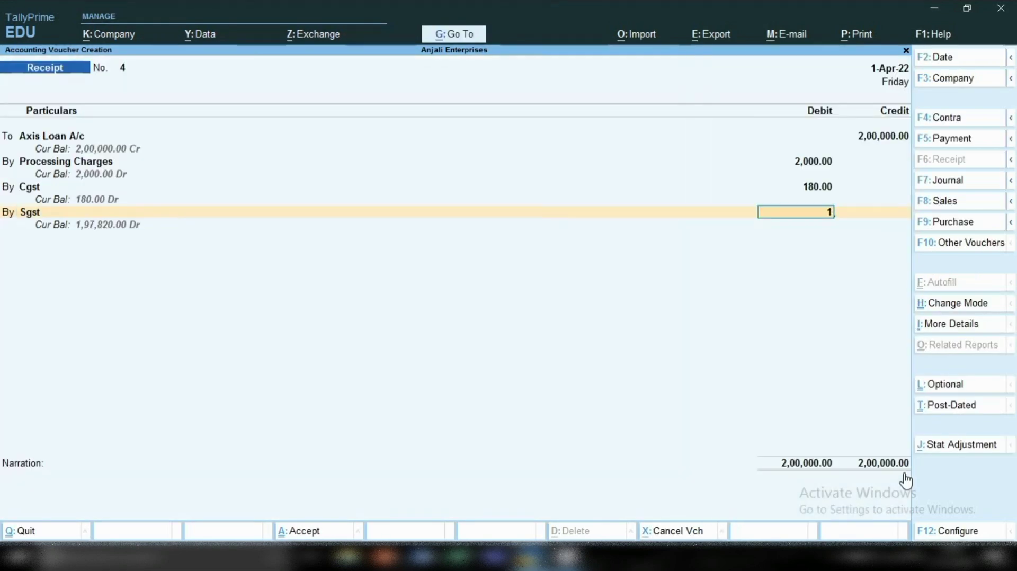
text(80)
key(Return)
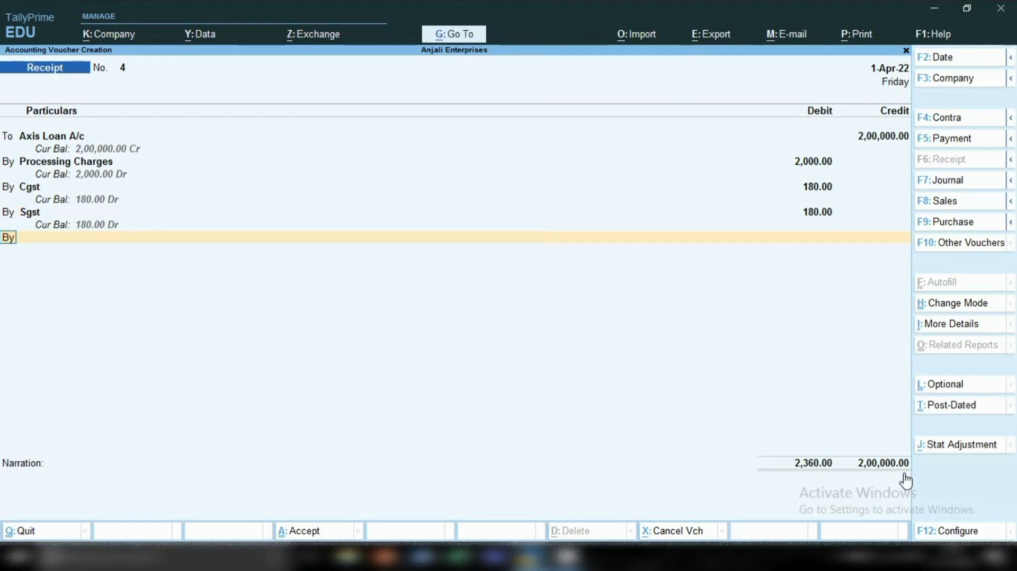
key(Return)
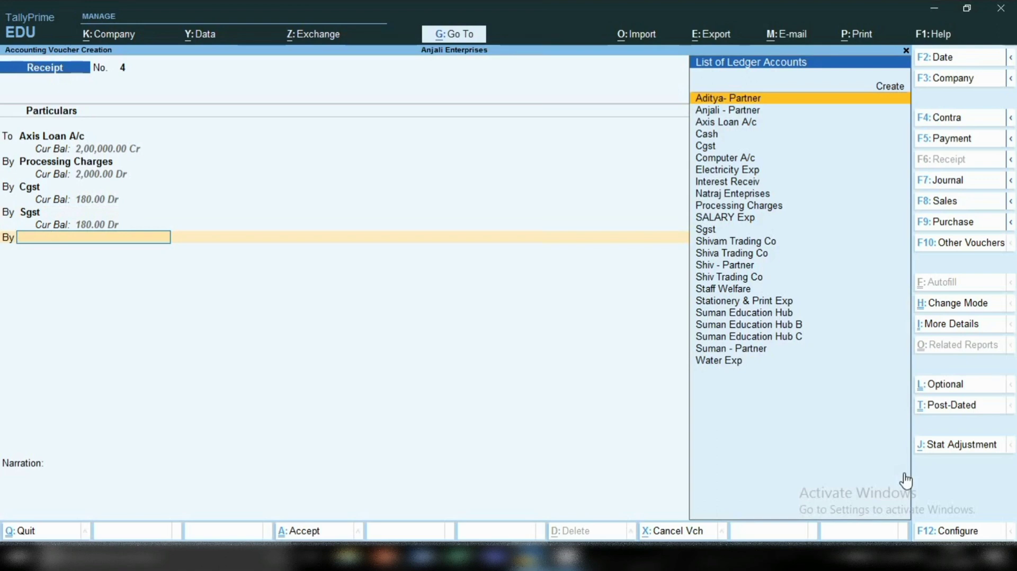
Create a new ledger from the receipt's debit line, named Sbi and placed under Bank Accounts.
key(alt+c)
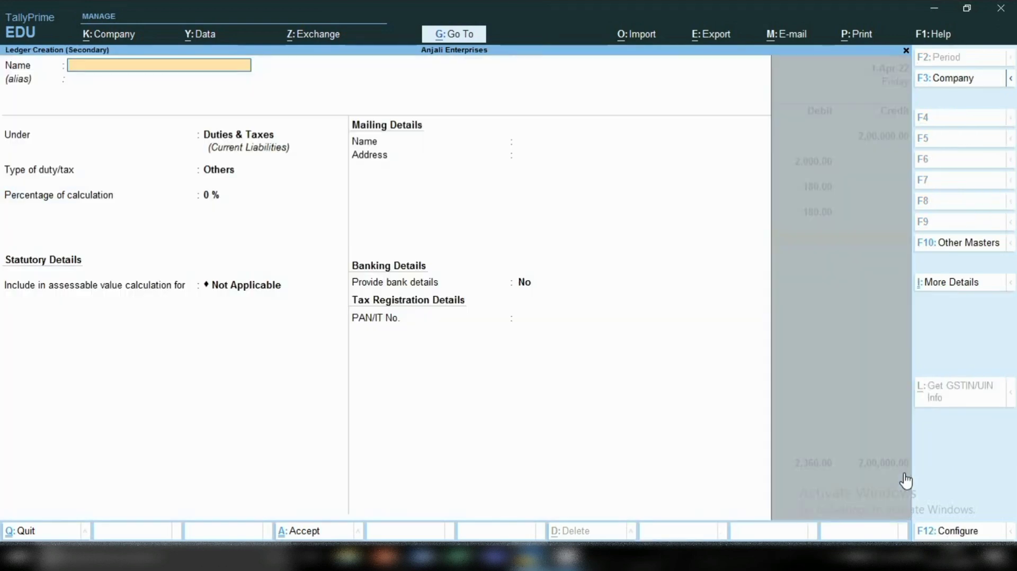
text(Sbi)
key(Return)
key(Return)
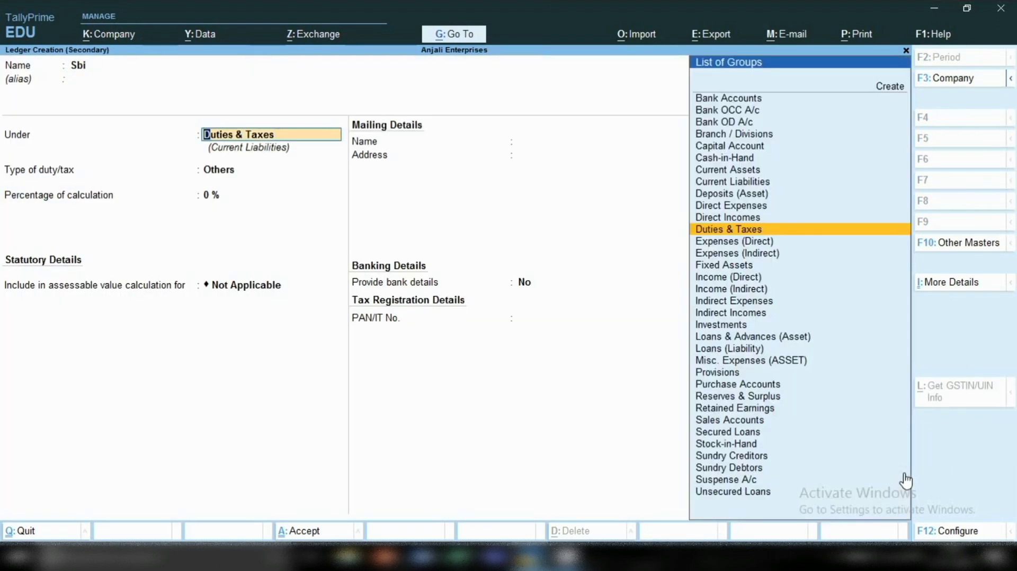
text(Bank)
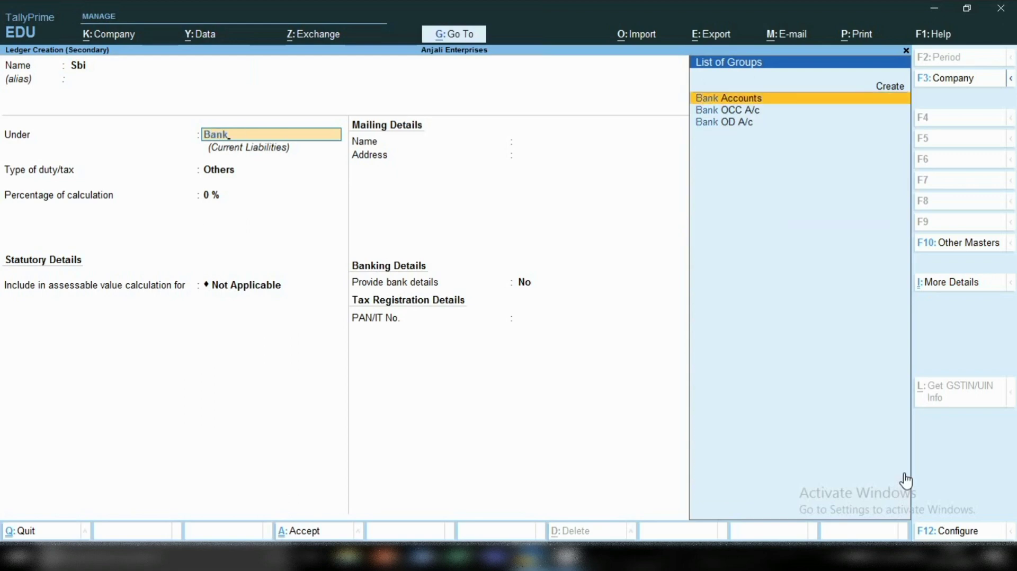
key(Return)
key(Return)
Keep the Sbi ledger's default bank details, with Delhi as the state and India as the country, and save it.
key(Return)
key(Return)
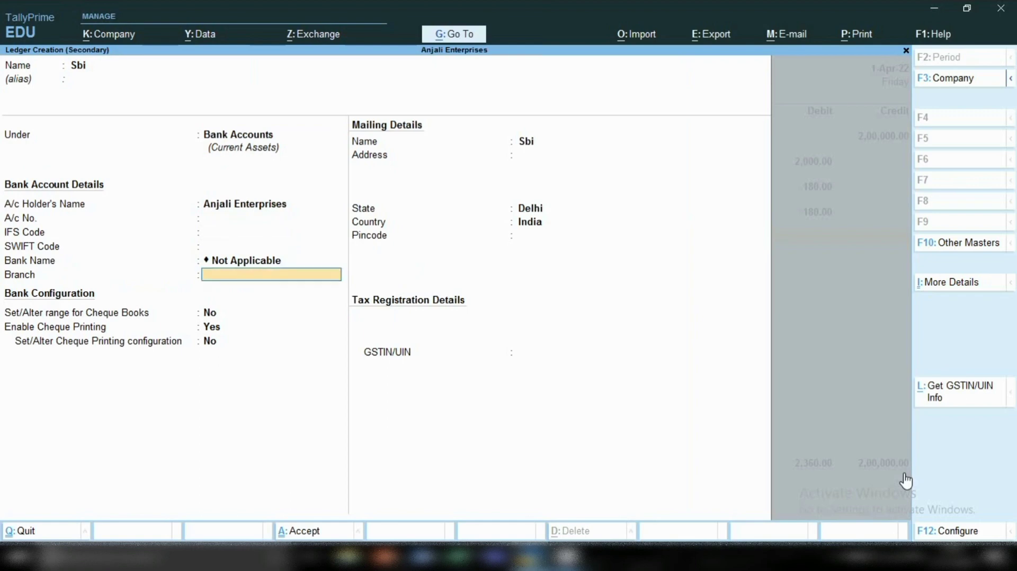
key(Return)
key(Return)
key(Return)
key(Return)
key(Return)
key(Return)
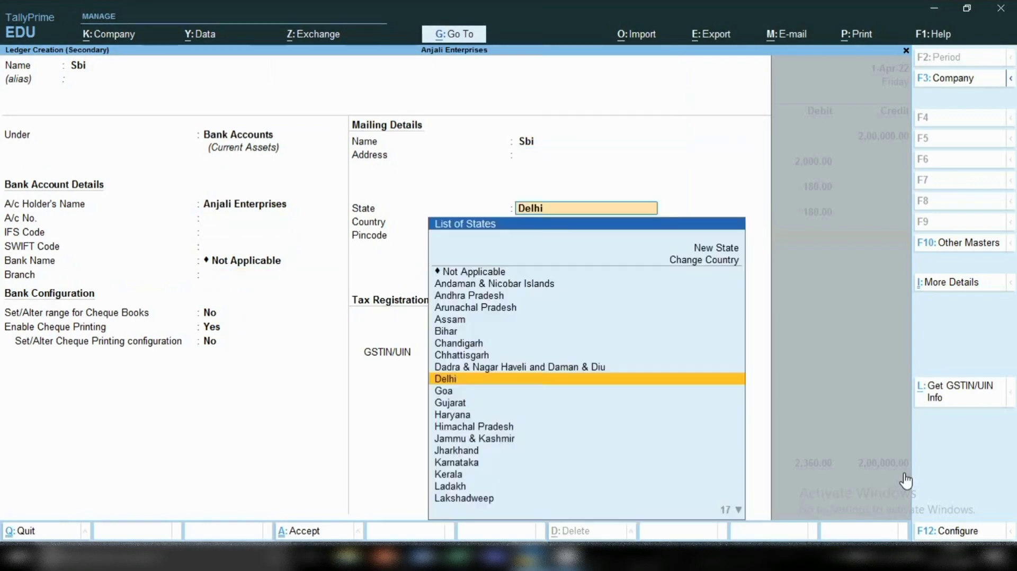
key(Return)
key(Return)
key(Return)
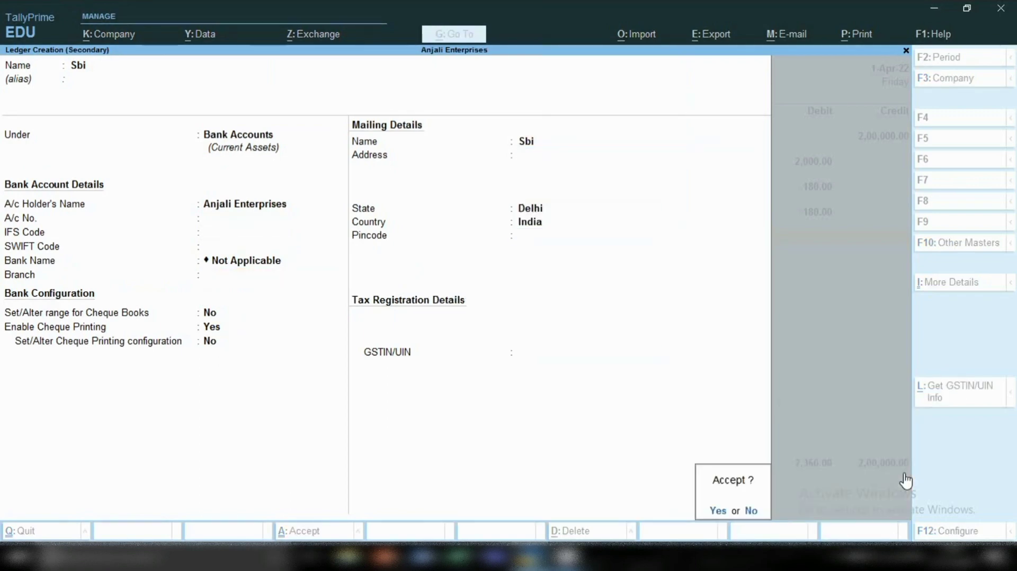
Keep Cheque/DD as the transaction type in the receipt's bank allocation for Sbi.
key(Return)
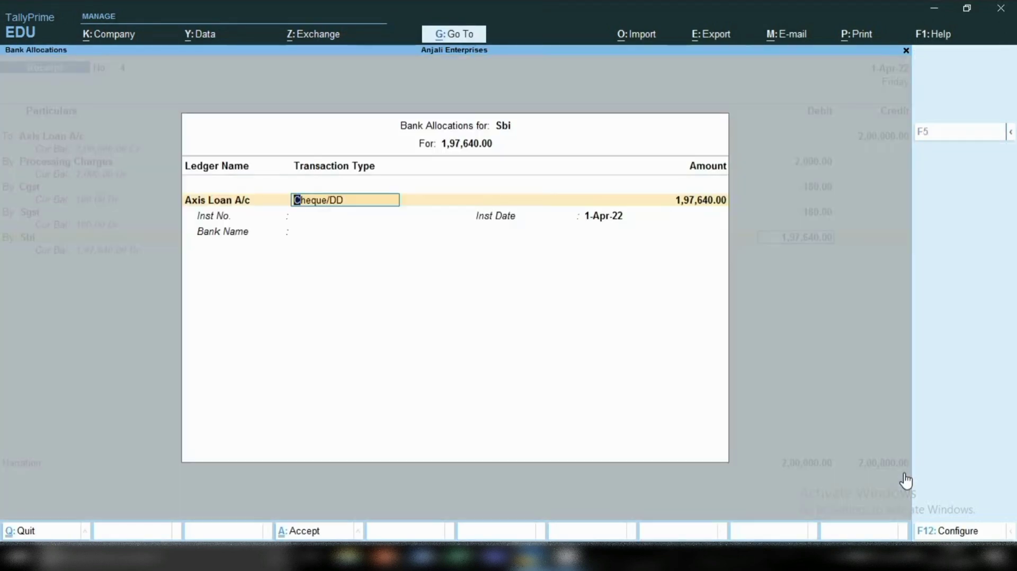
key(Return)
key(Return)
key(Return)
key(Return)
key(Return)
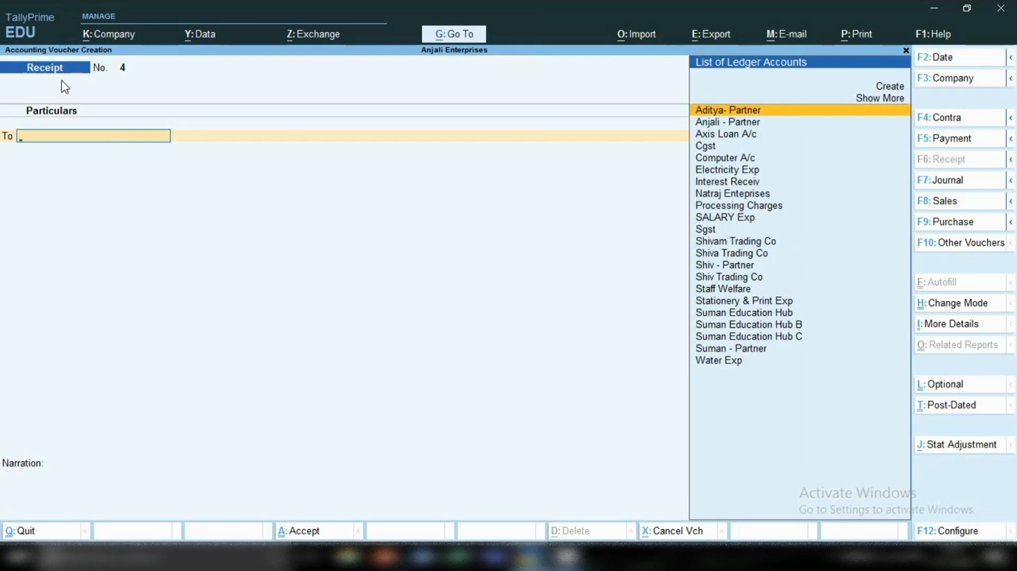
Credit Axis Loan A/c with 2,00,000 in a blank receipt voucher.
text(Ax)
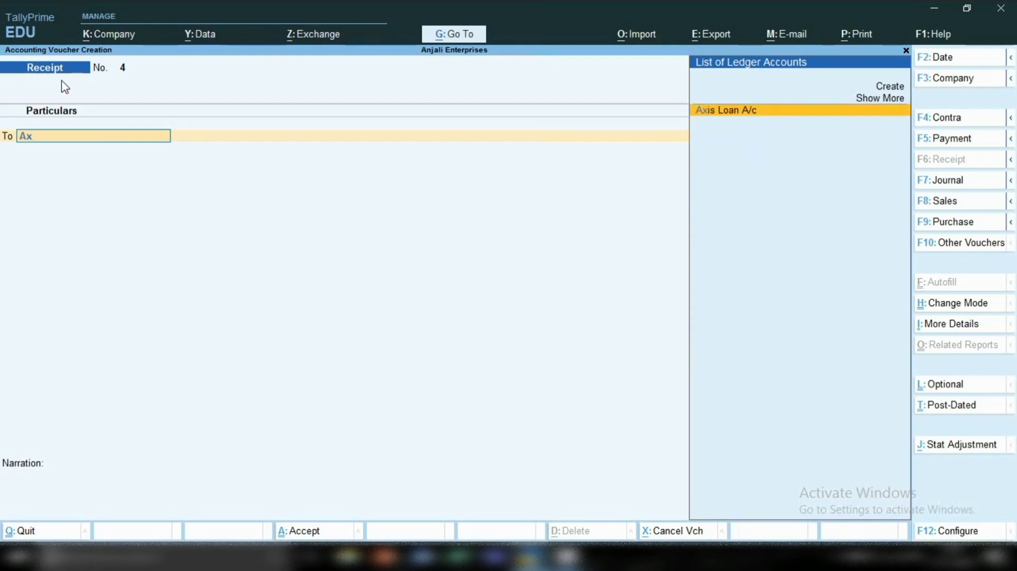
key(Return)
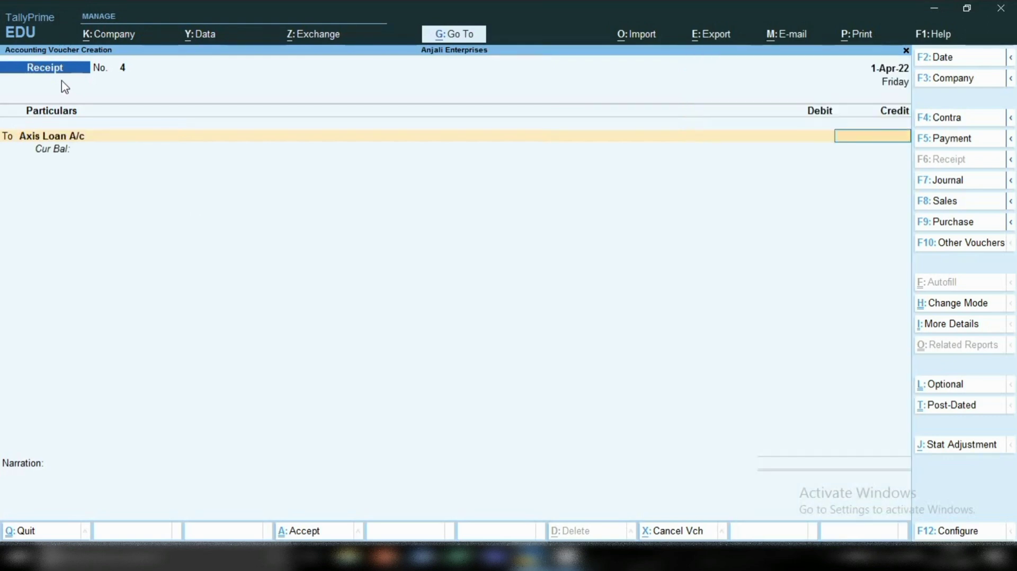
text(200000)
key(Return)
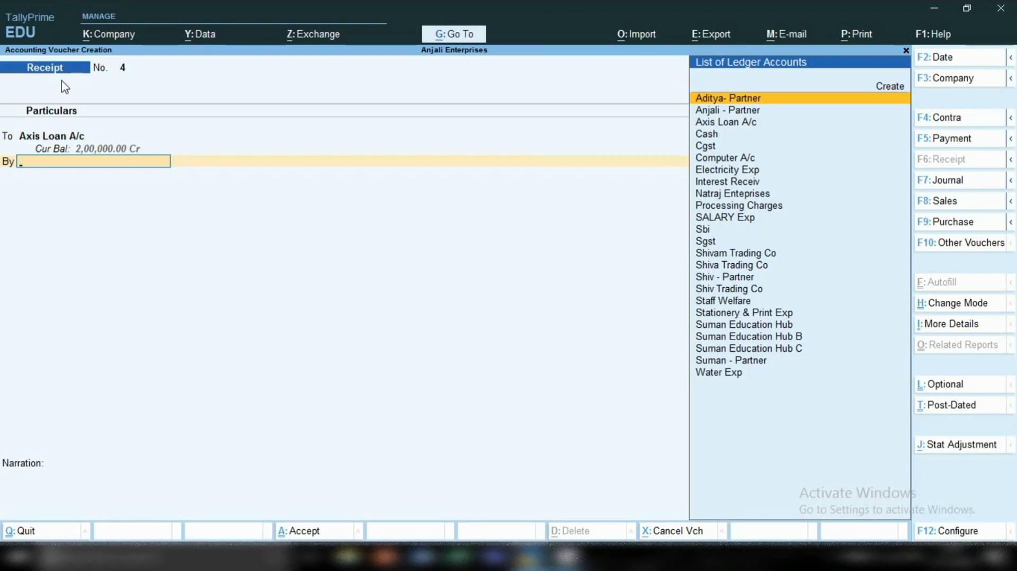
Debit Sbi with the full 2,00,000 and save the receipt voucher.
text(Sbi)
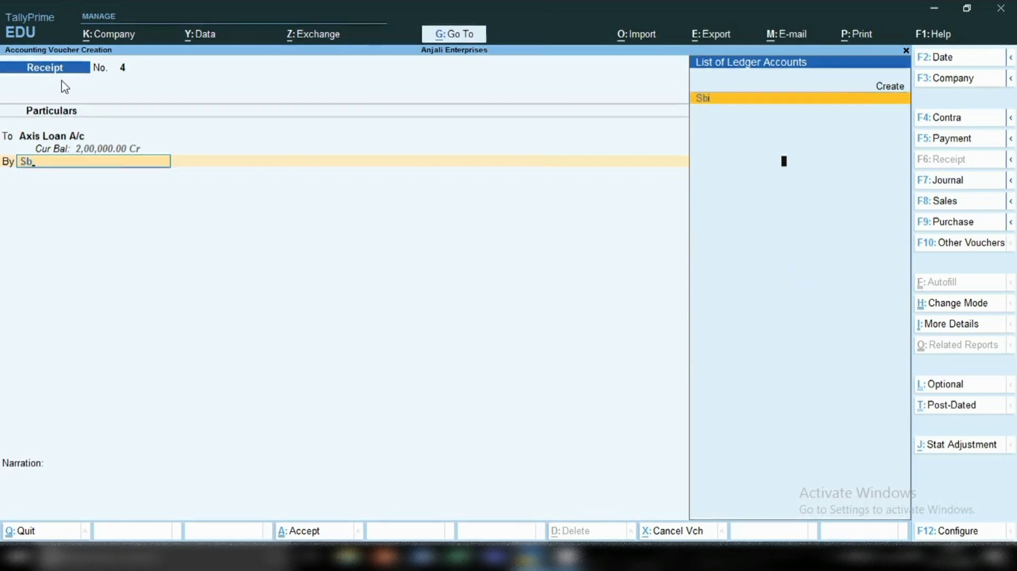
key(Return)
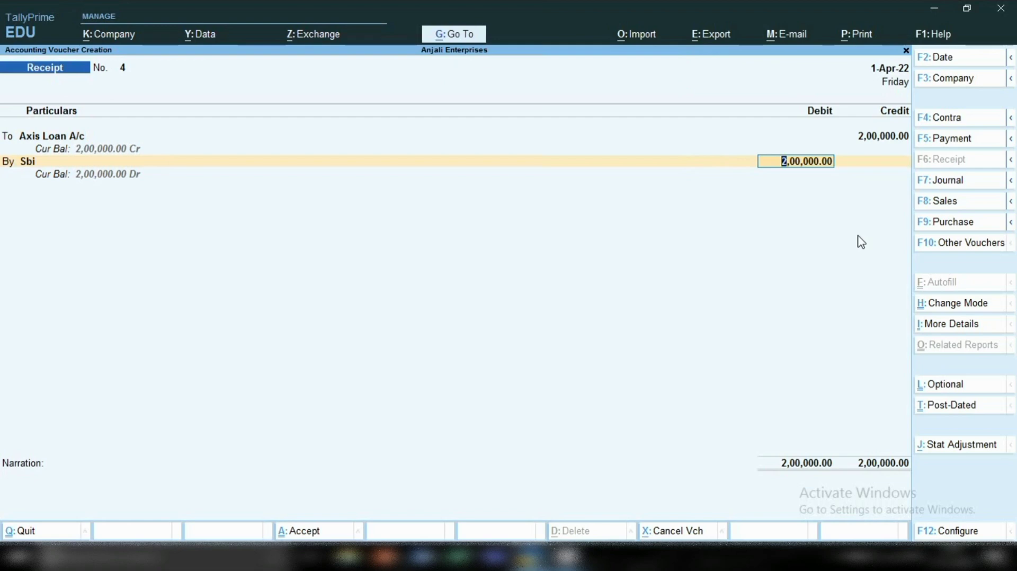
key(ctrl)
key(ctrl+a)
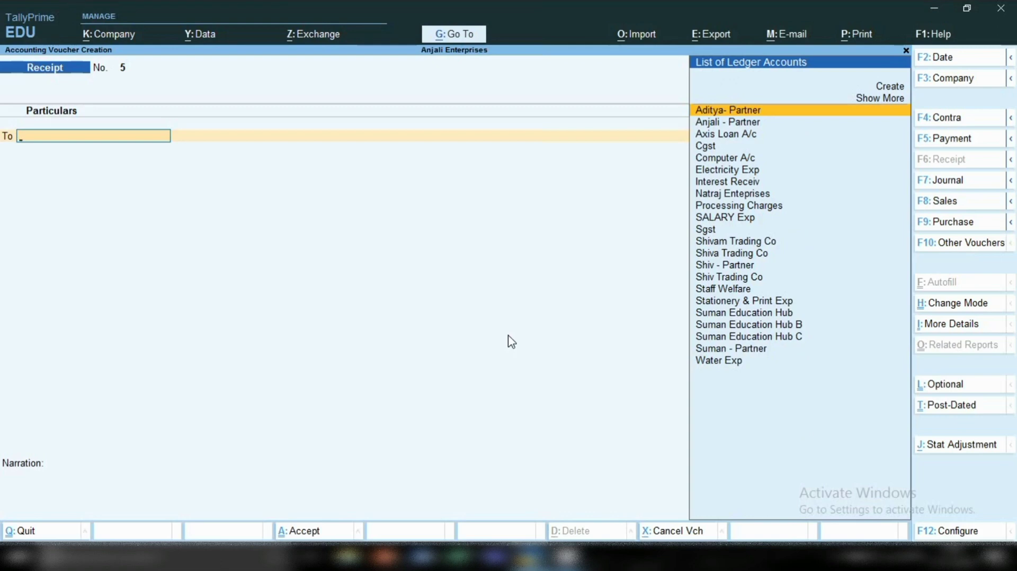
Start a payment voucher and debit Processing Charges with 2,000.
click(937, 139)
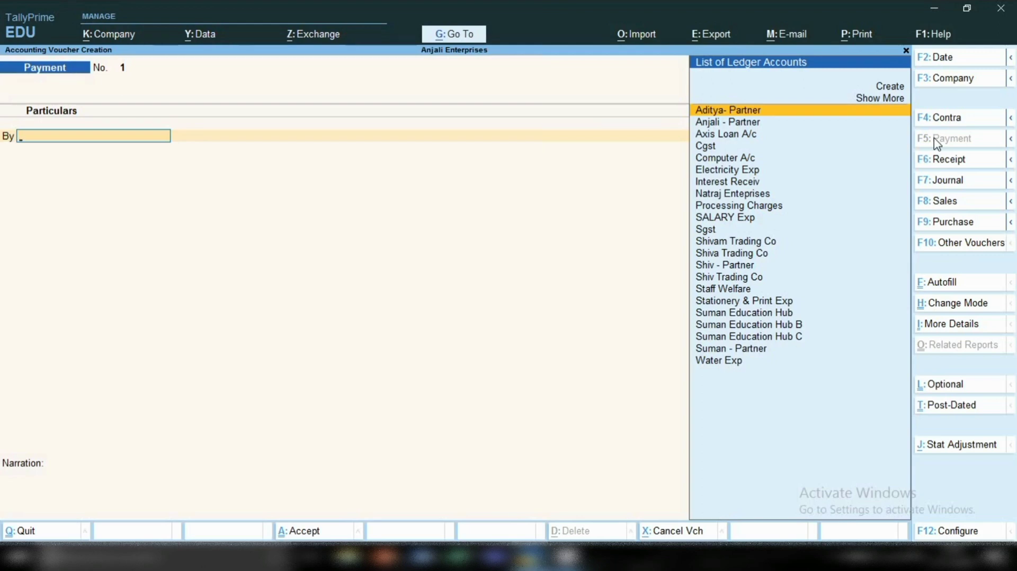
text(Pr)
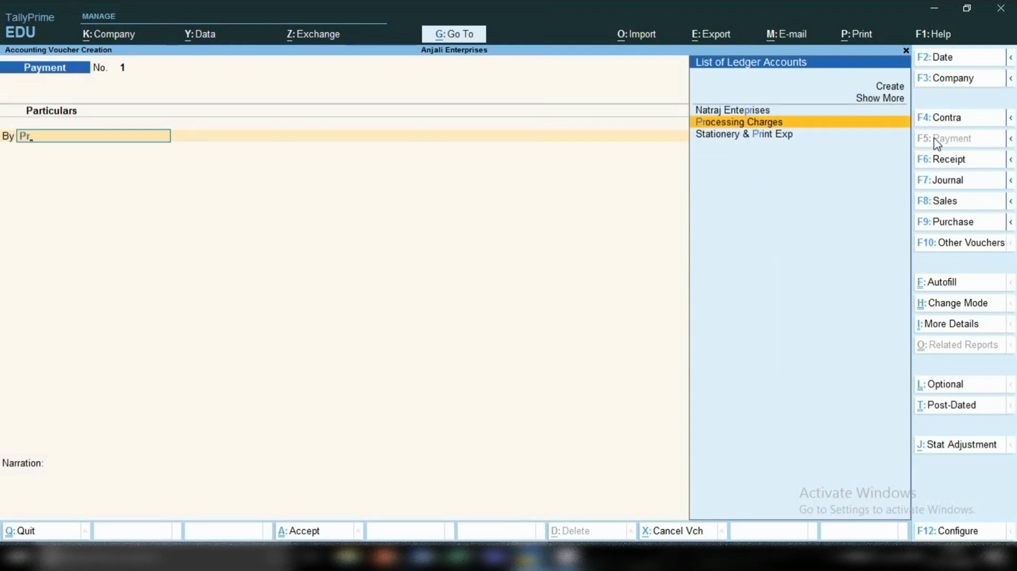
key(Return)
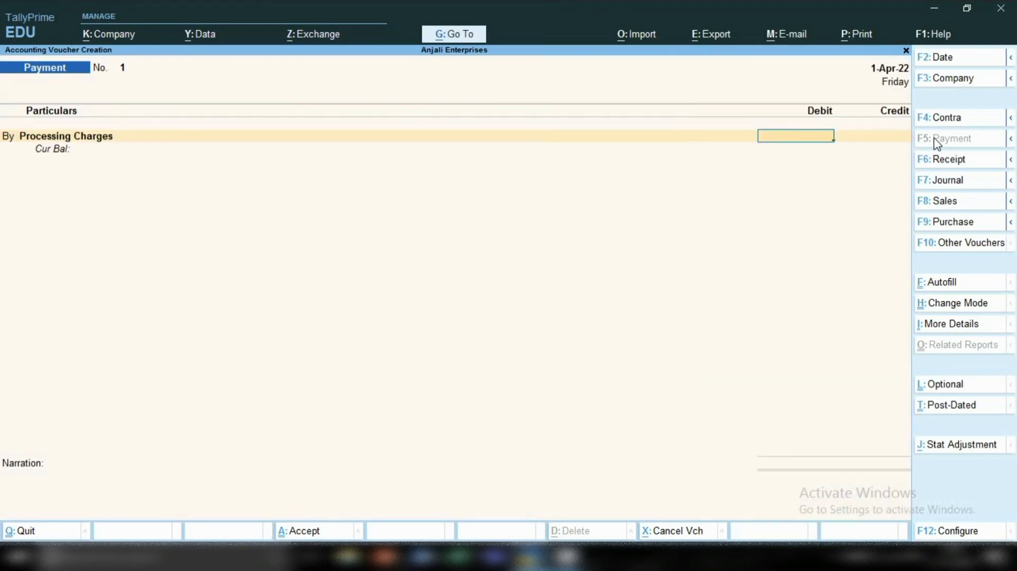
text(2000)
key(Return)
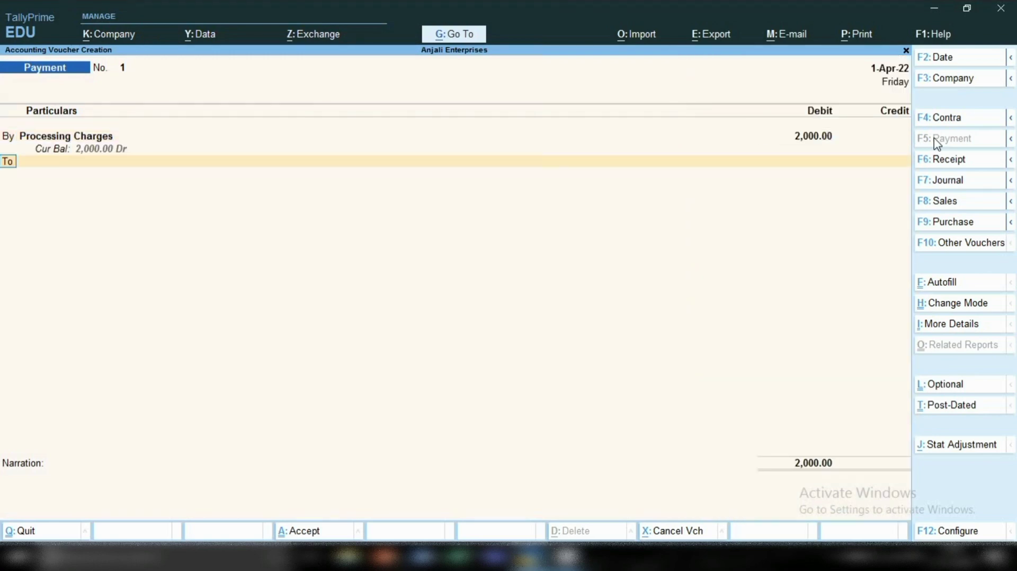
Add a second debit line to the payment voucher for Cgst with an amount of 180.
key(b)
key(Return)
text(Cgs)
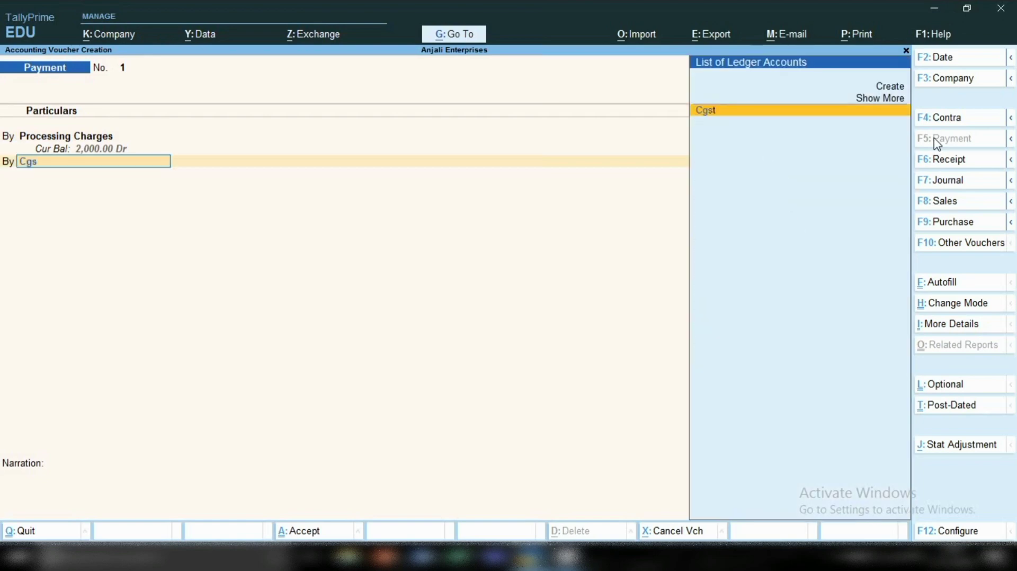
key(Return)
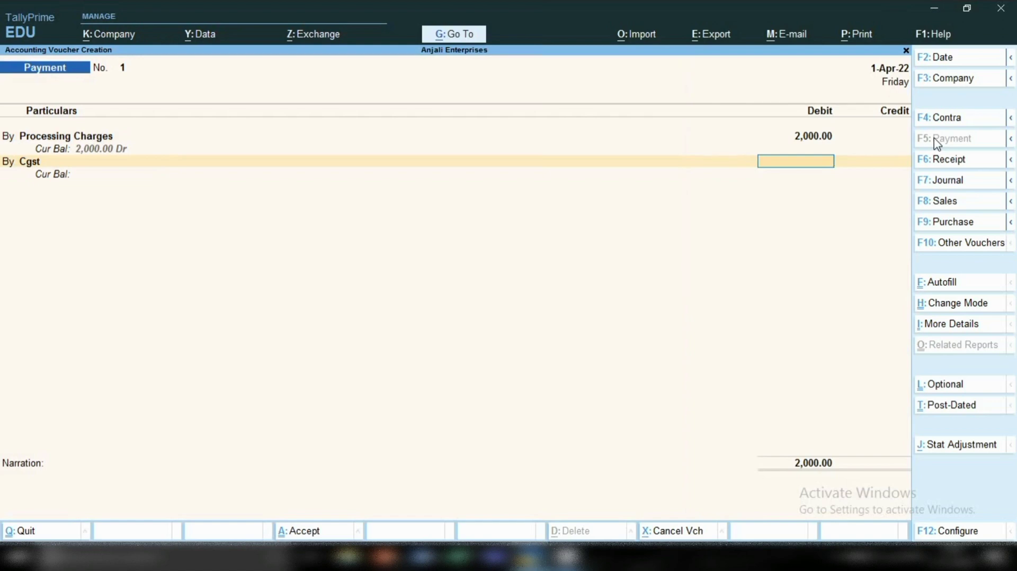
text(8)
key(BackSpace)
text(180)
key(Return)
Add a third debit line to the payment voucher for Sgst with an amount of 180.
text(b)
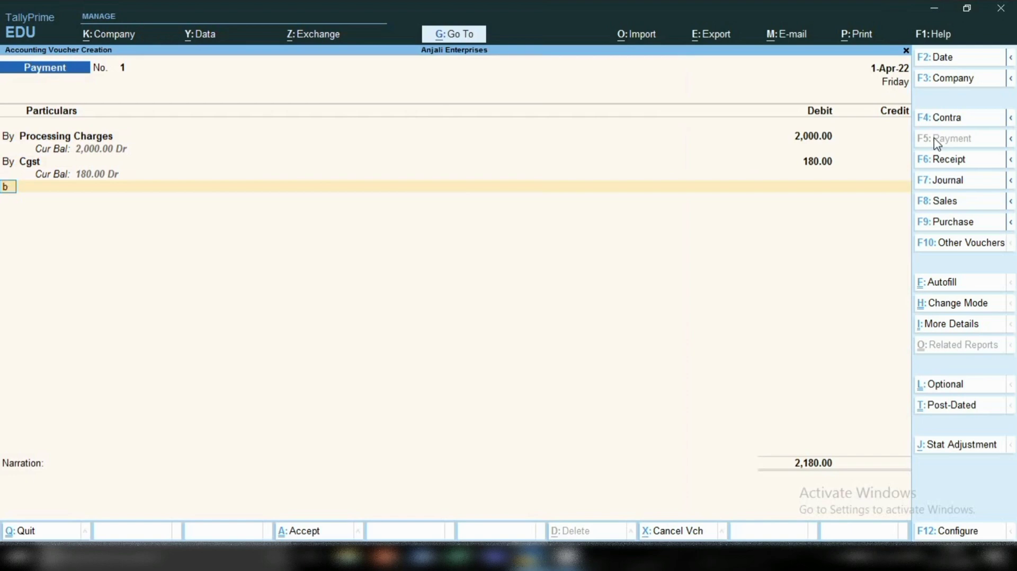
key(Return)
text(Sg)
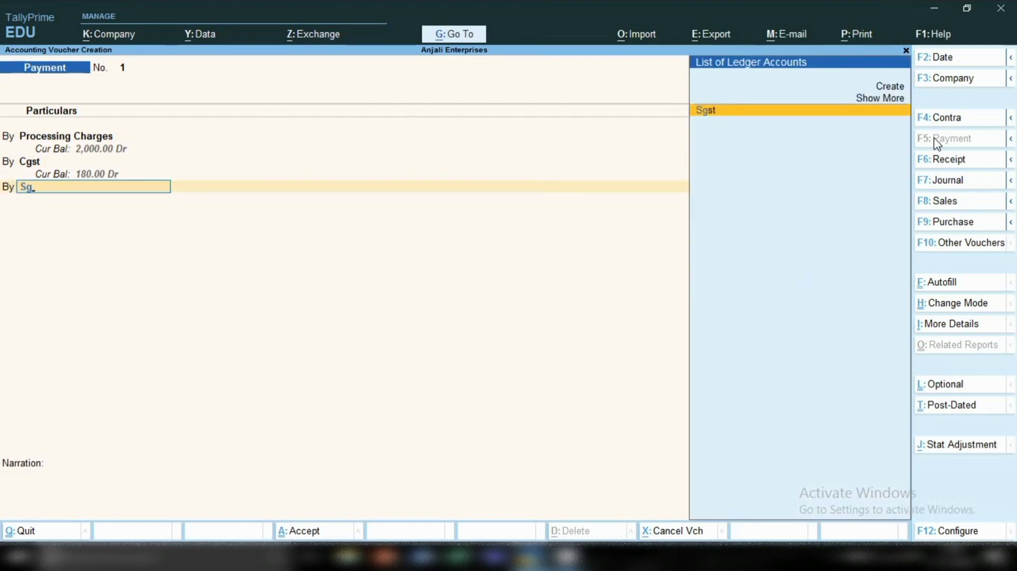
key(Return)
text(180)
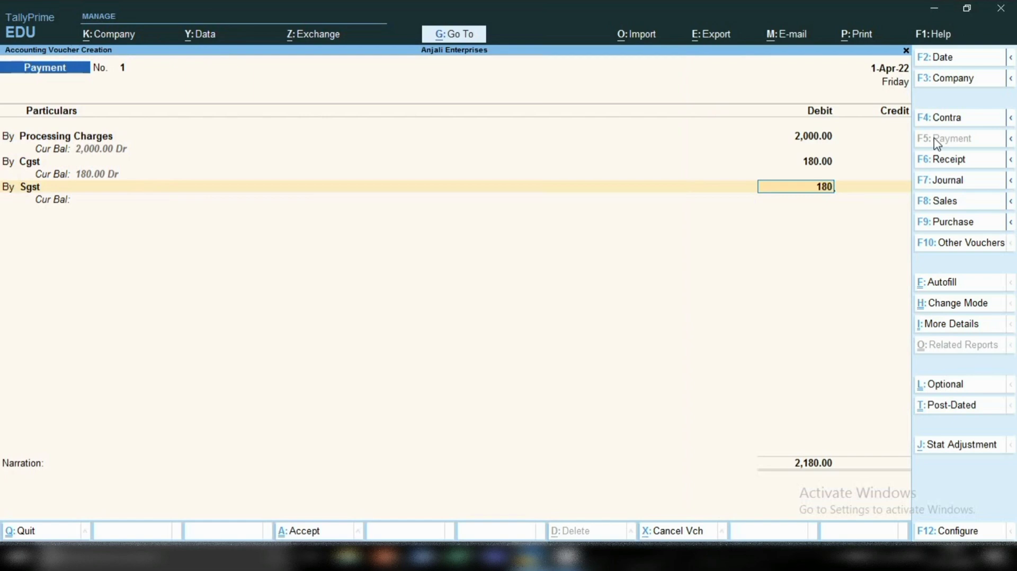
key(Return)
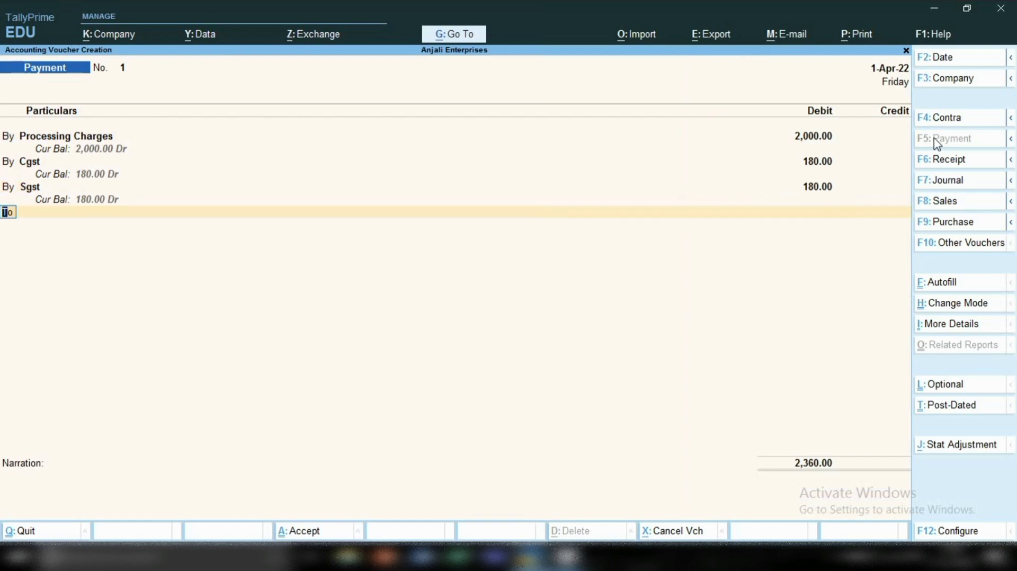
Credit Sbi with the balancing 2,360 and save the payment voucher.
key(Return)
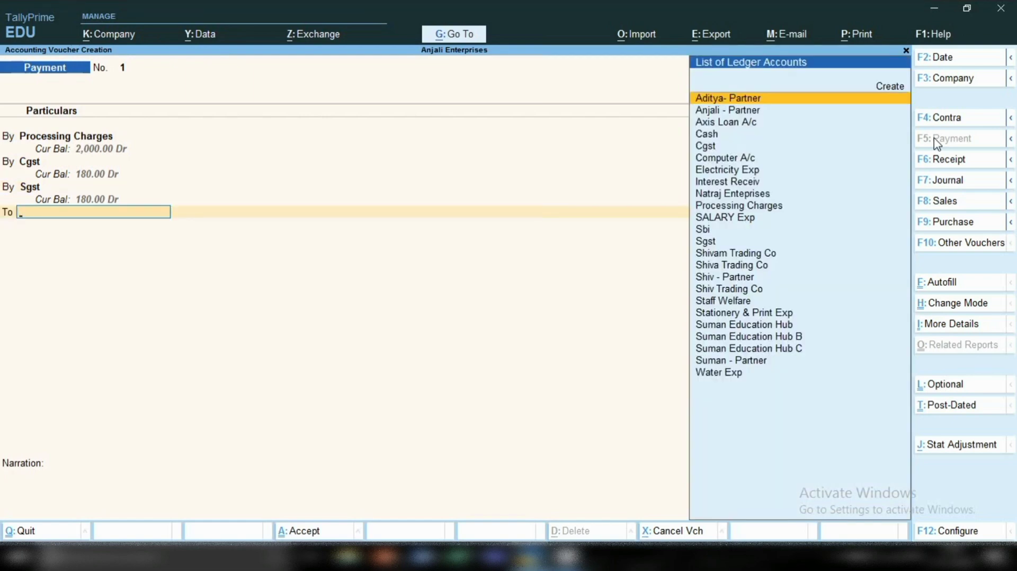
text(Sb)
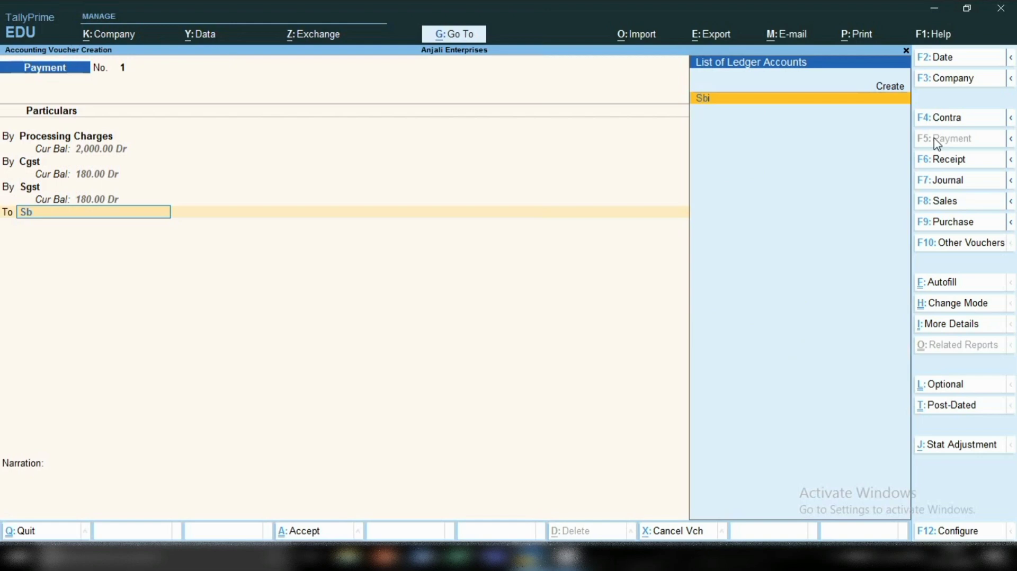
key(Return)
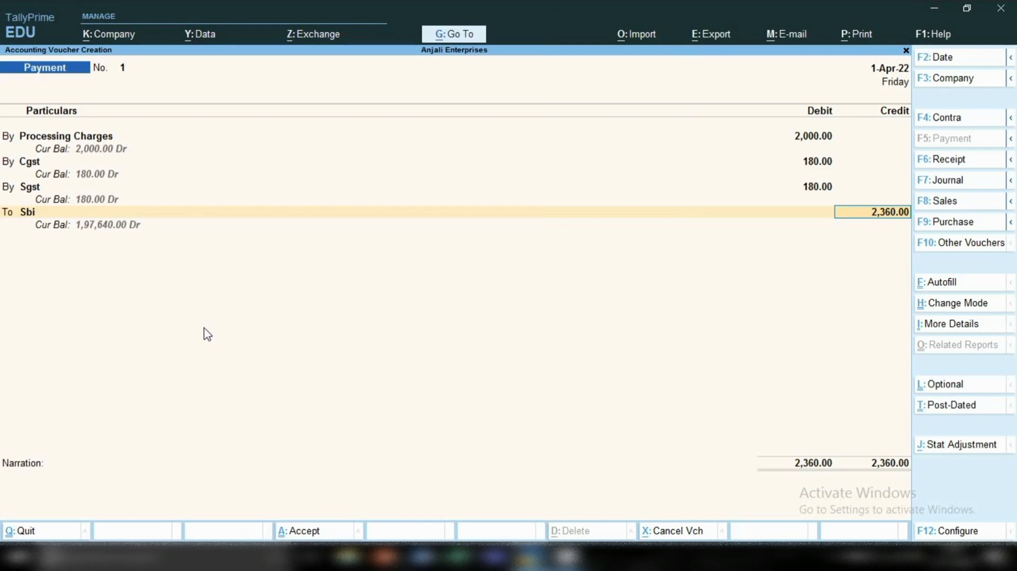
key(ctrl)
key(ctrl+a)
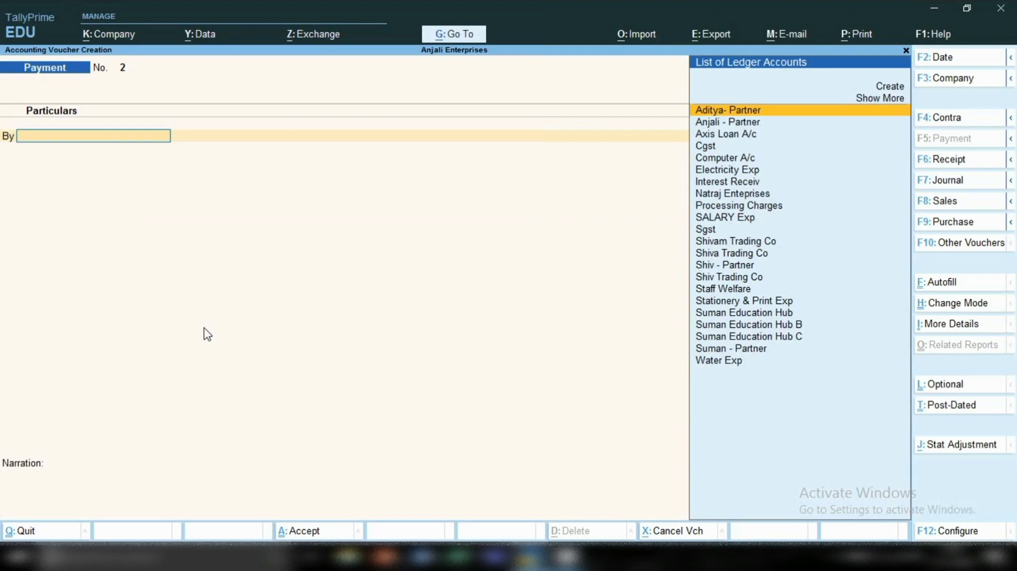
From the Balance Sheet, trace Loans (Liability) through Secured Loans and Axis Loan A/c to its April receipt voucher, and return to the Balance Sheet.
click(443, 34)
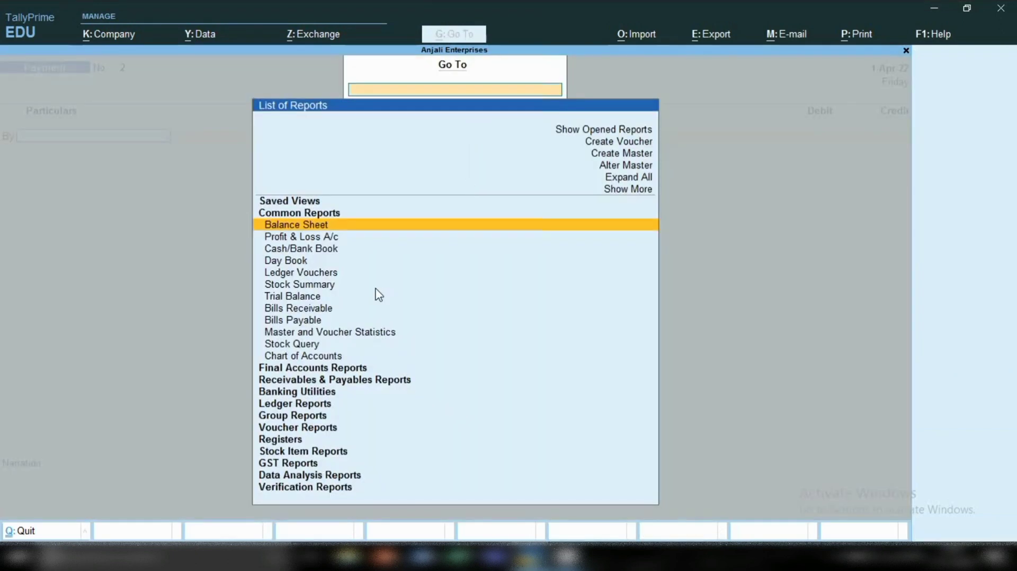
click(314, 226)
key(Down)
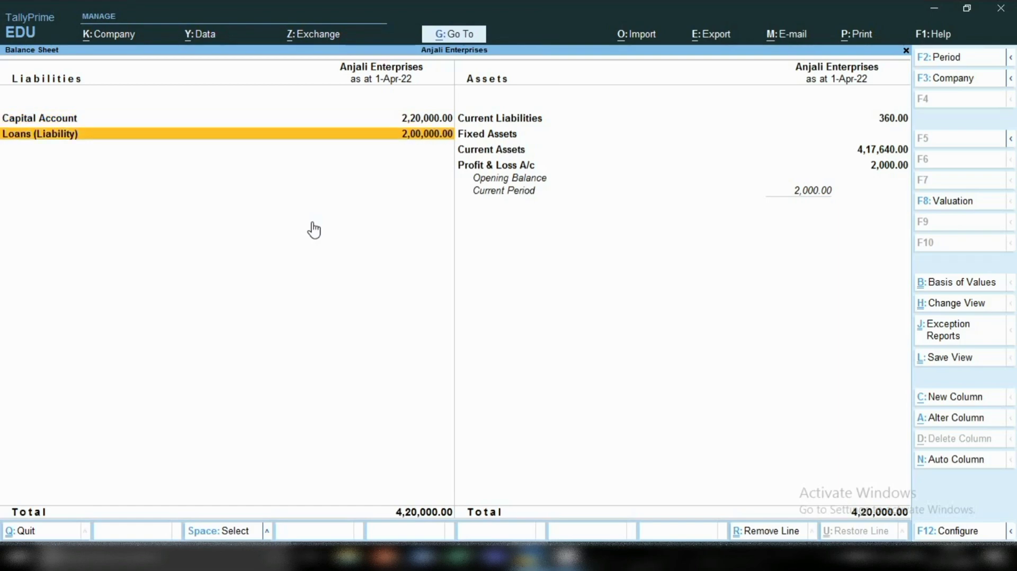
key(Return)
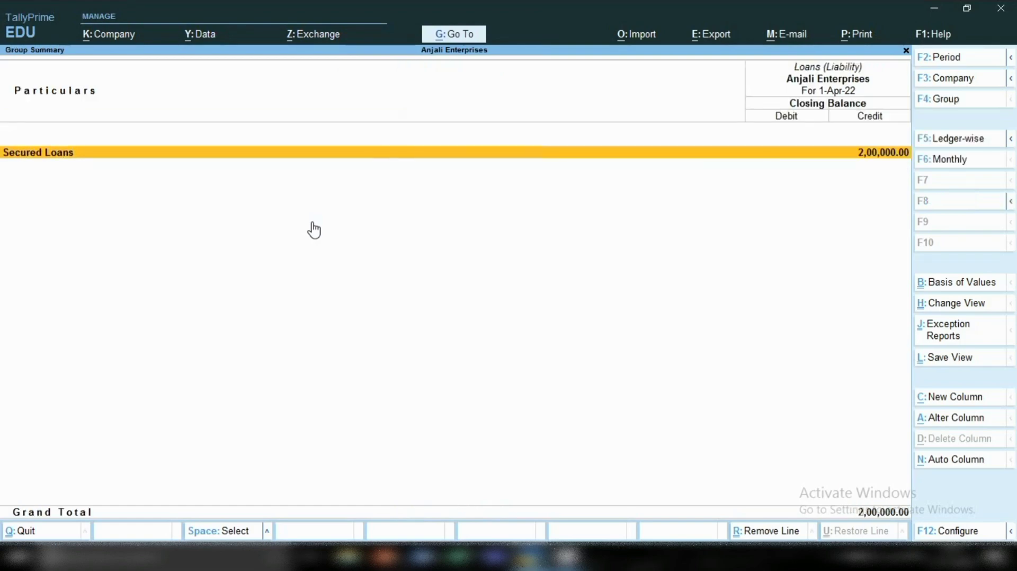
key(Return)
key(Return)
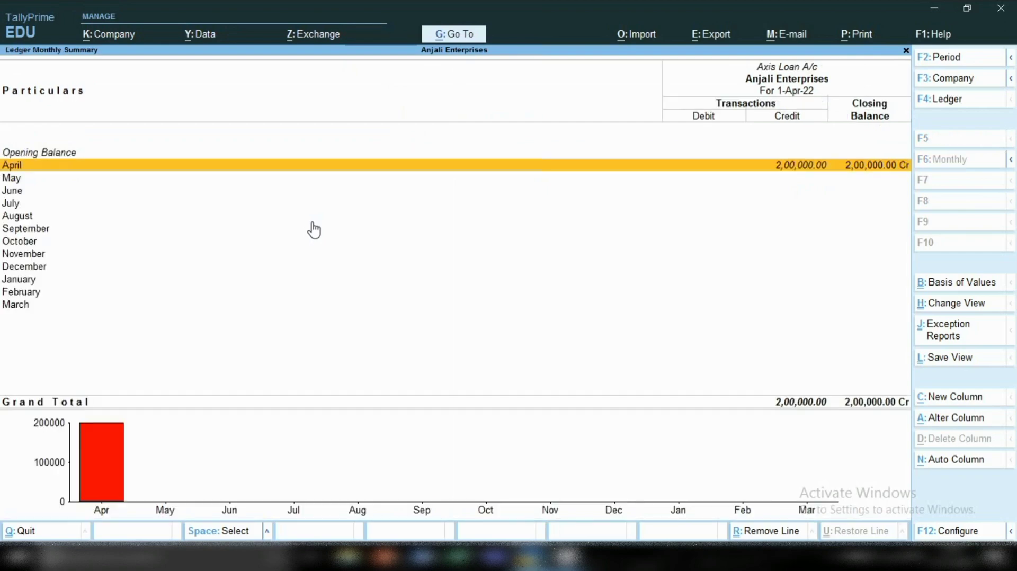
key(Return)
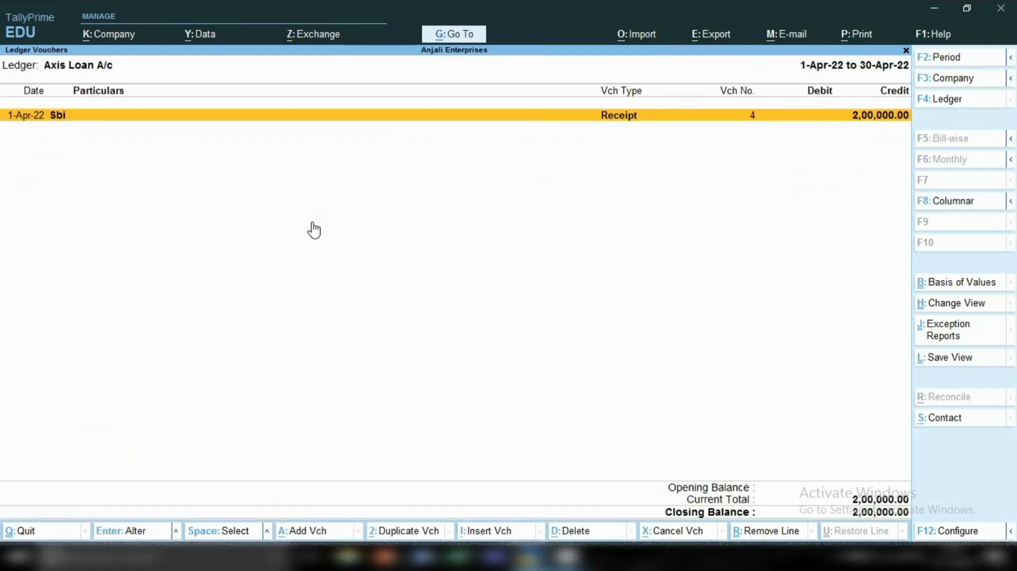
key(Return)
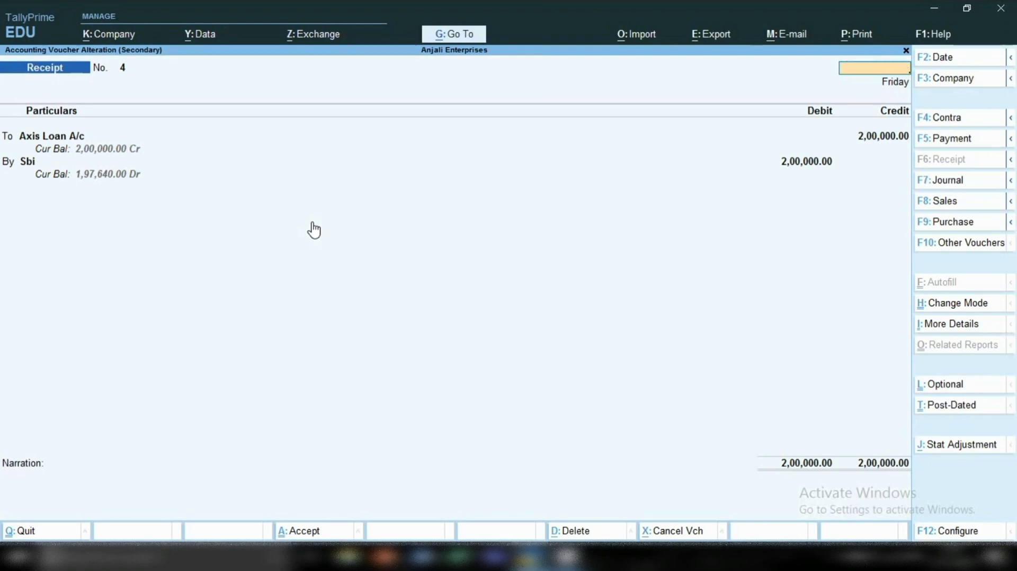
key(Escape)
key(Escape)
key(Escape)
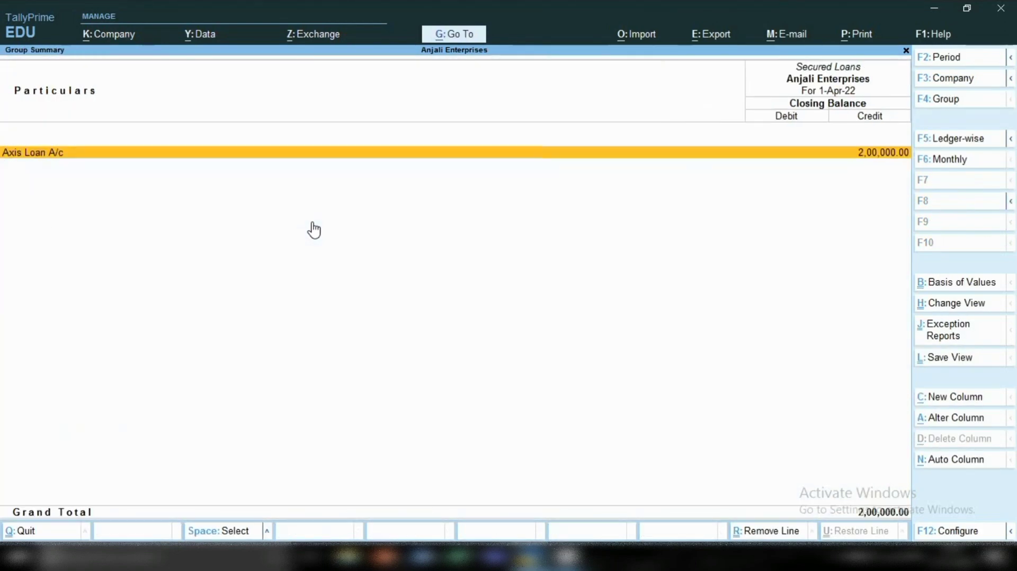
key(Escape)
key(Escape)
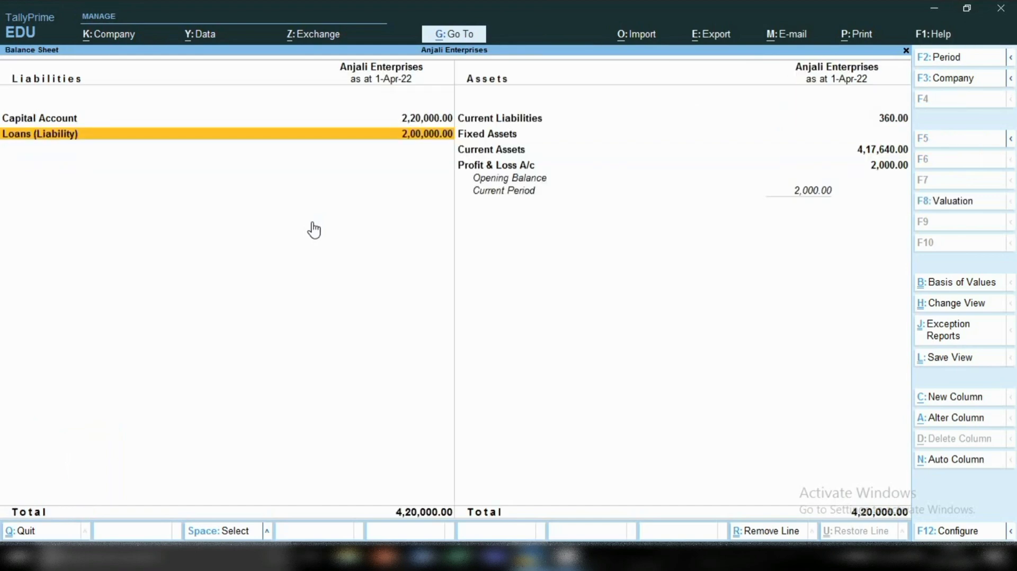
Drill down from Profit & Loss A/c on the assets side through Indirect Expenses into the Processing Charges ledger.
key(Right)
key(Down)
key(Down)
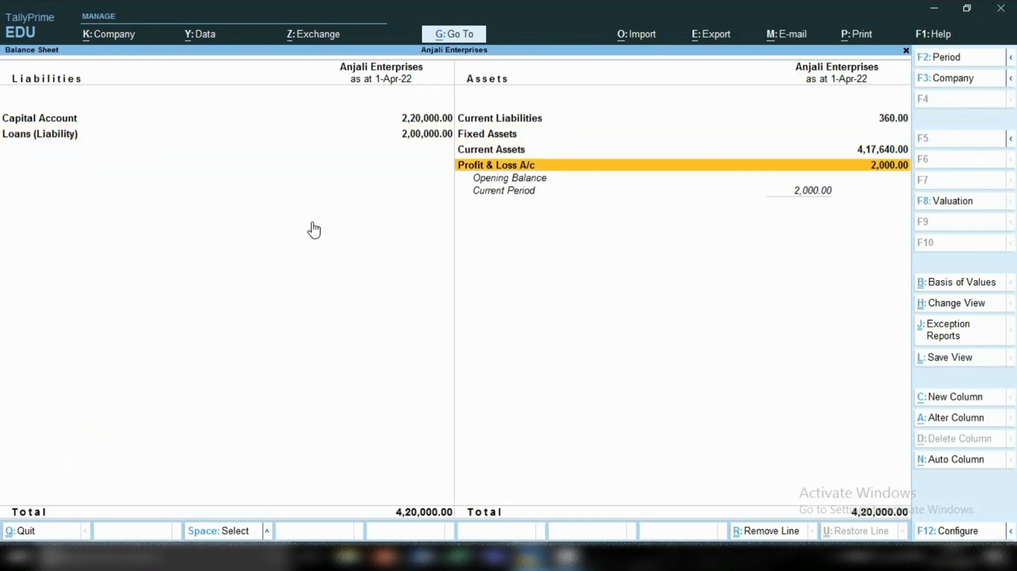
key(Return)
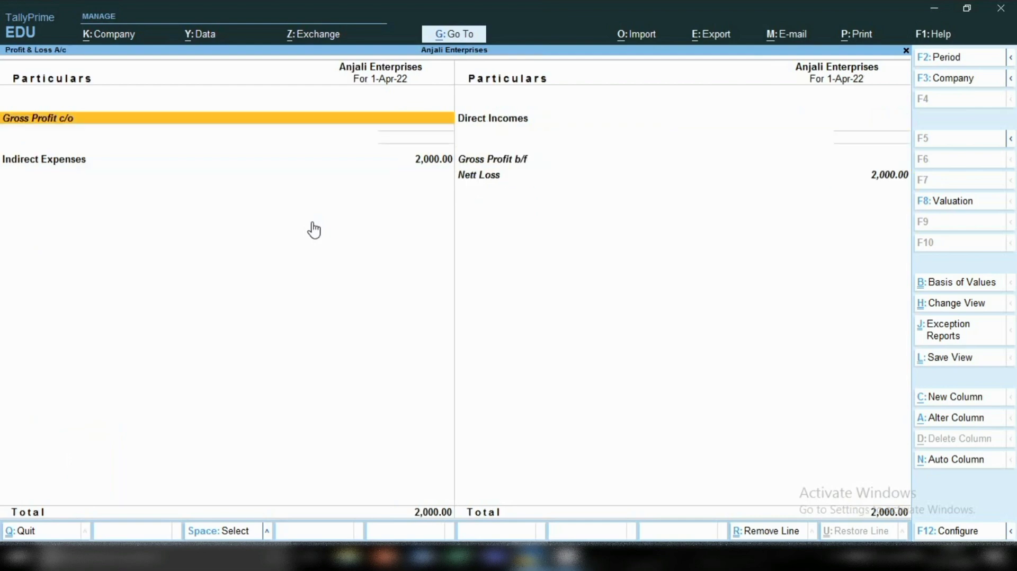
key(Down)
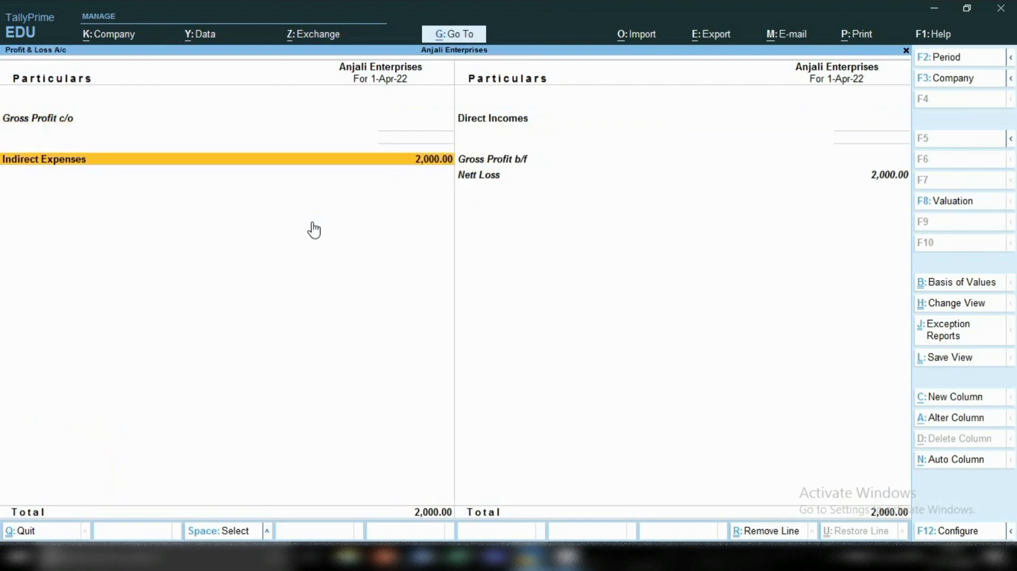
key(Return)
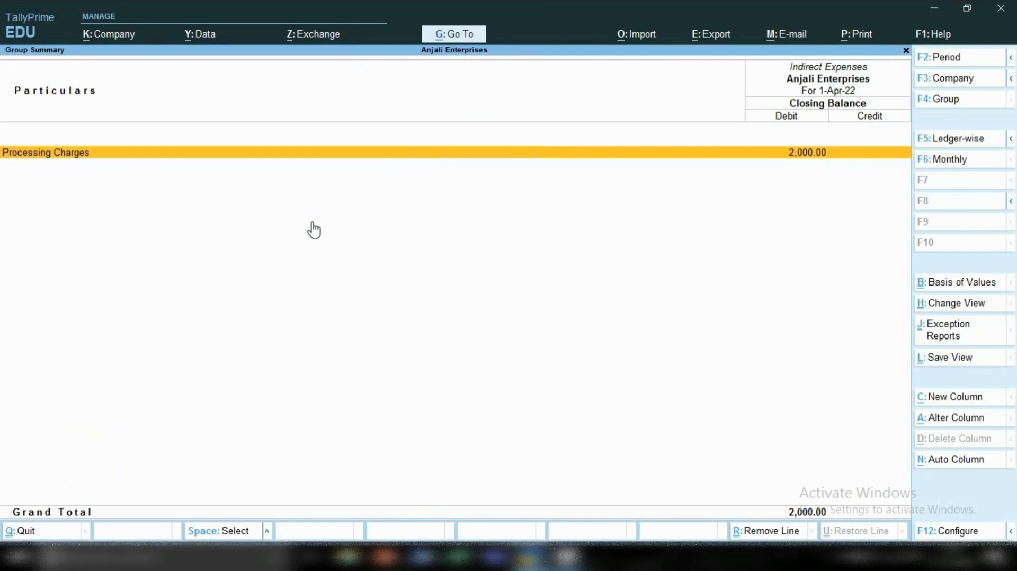
key(Return)
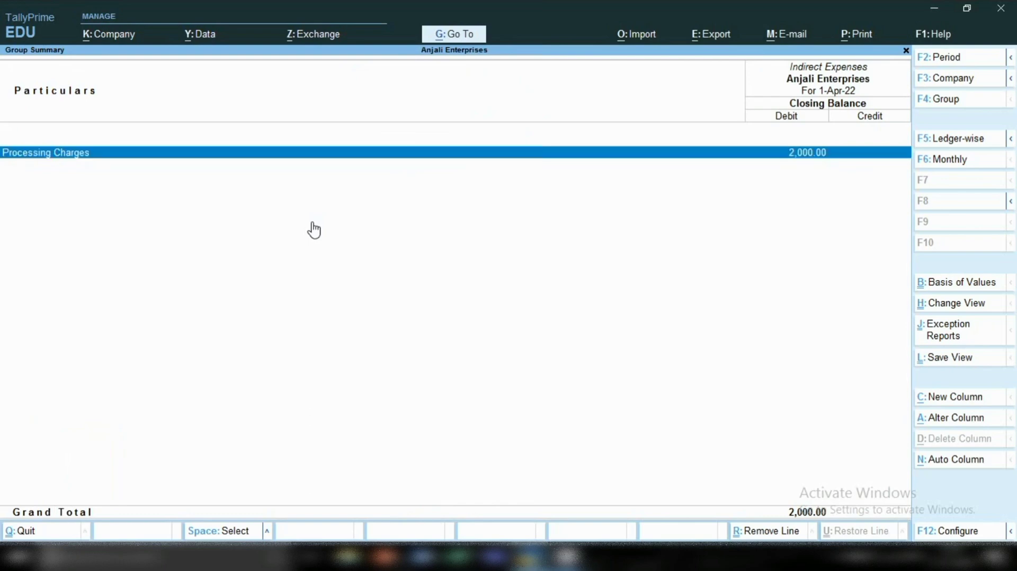